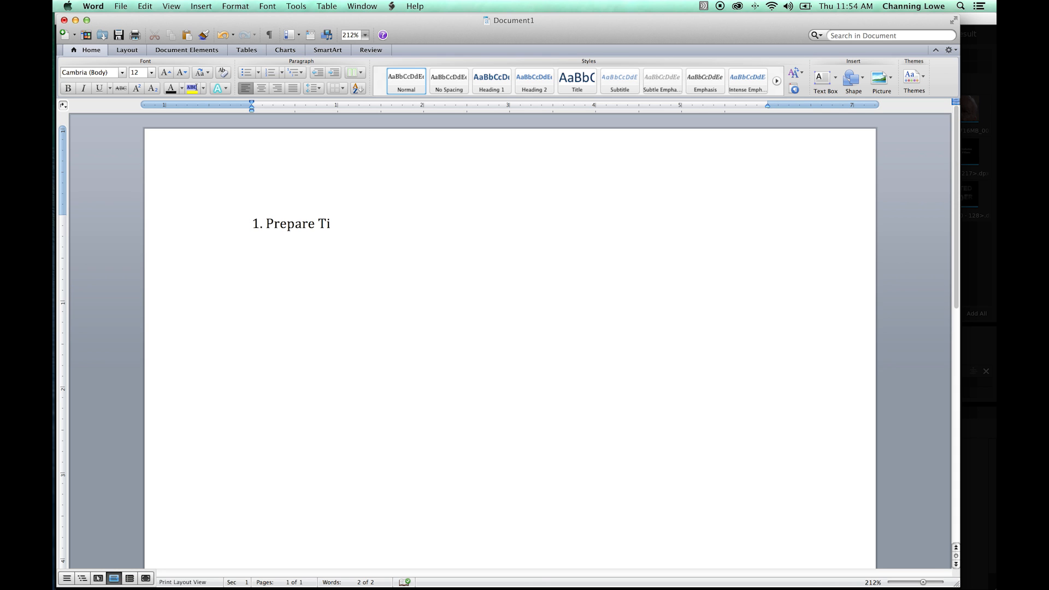
Complete the first list item as "Prepare Timeline" and switch to Premiere Pro.
type("meline")
key("super+Tab")
key("super+Tab")
key("super+Tab")
key("super+Tab")
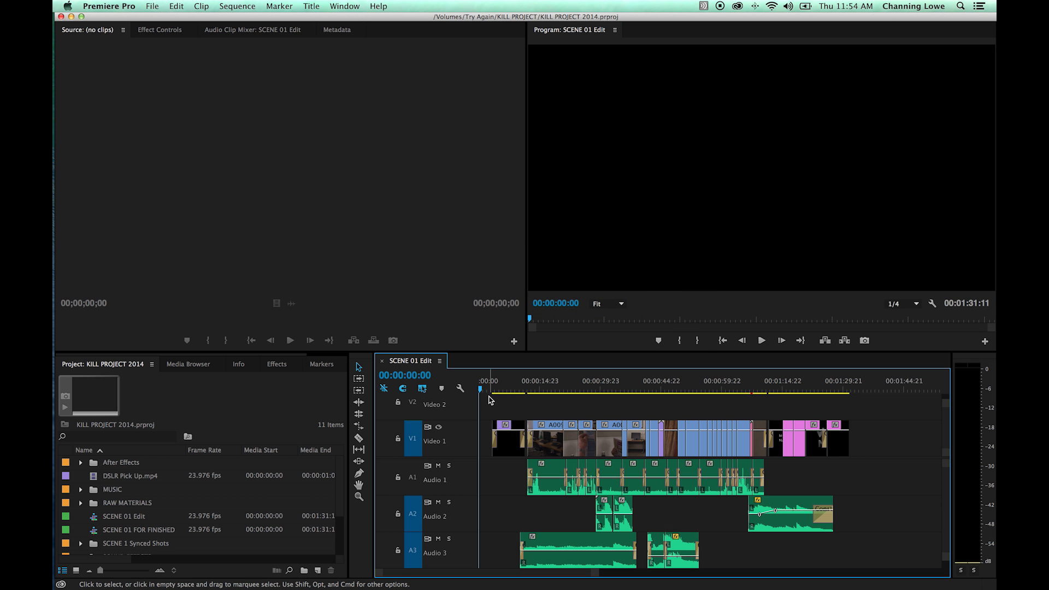
Scrub through the opening of the SCENE 01 Edit sequence to view its first shots, stopping at 00:00:15:09.
left_click(489, 387)
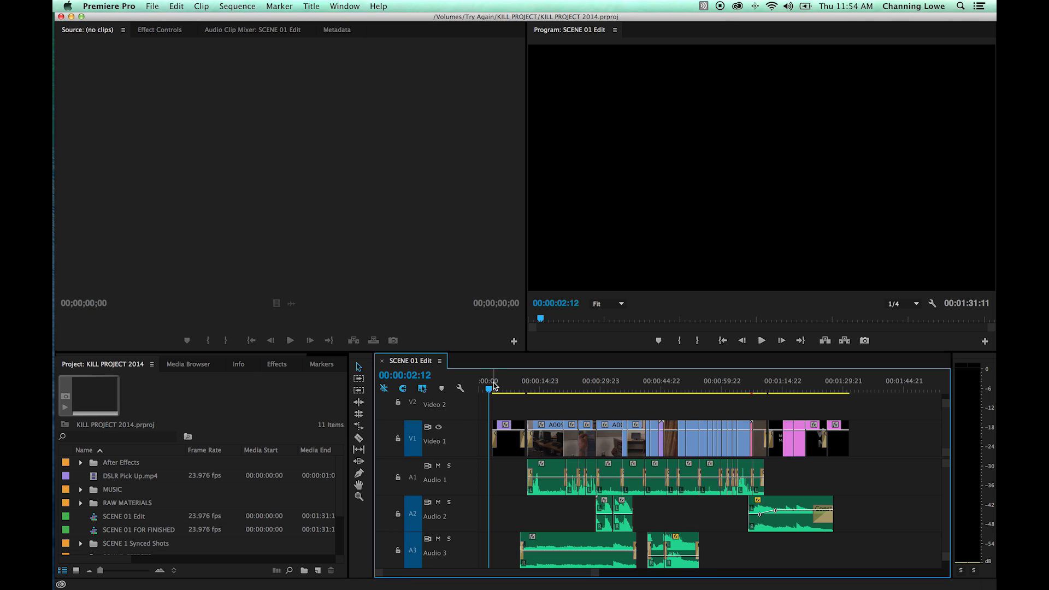
left_click_drag(493, 387, 502, 387)
left_click(534, 387)
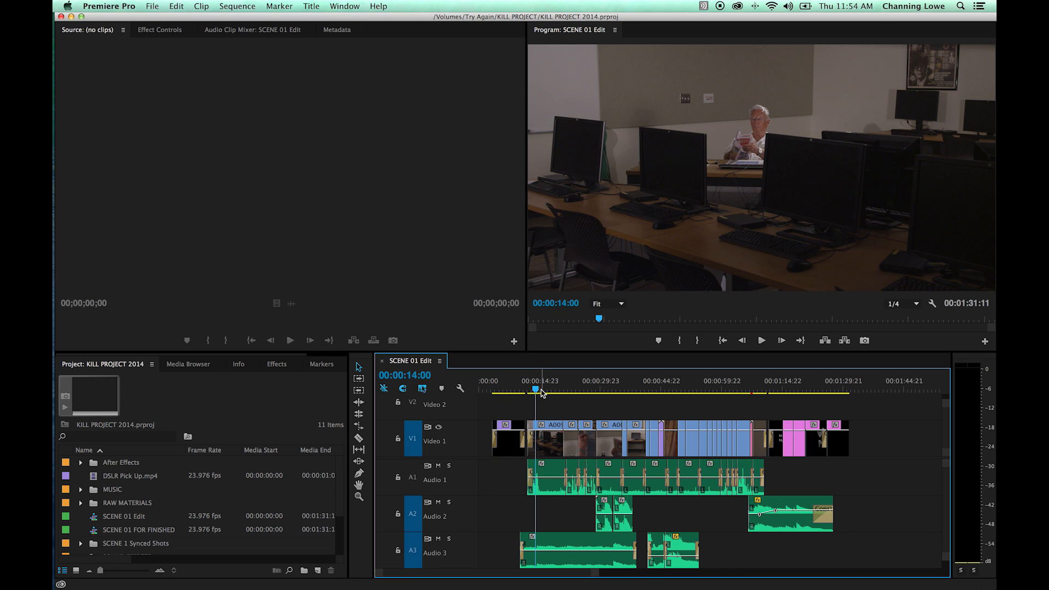
left_click(155, 6)
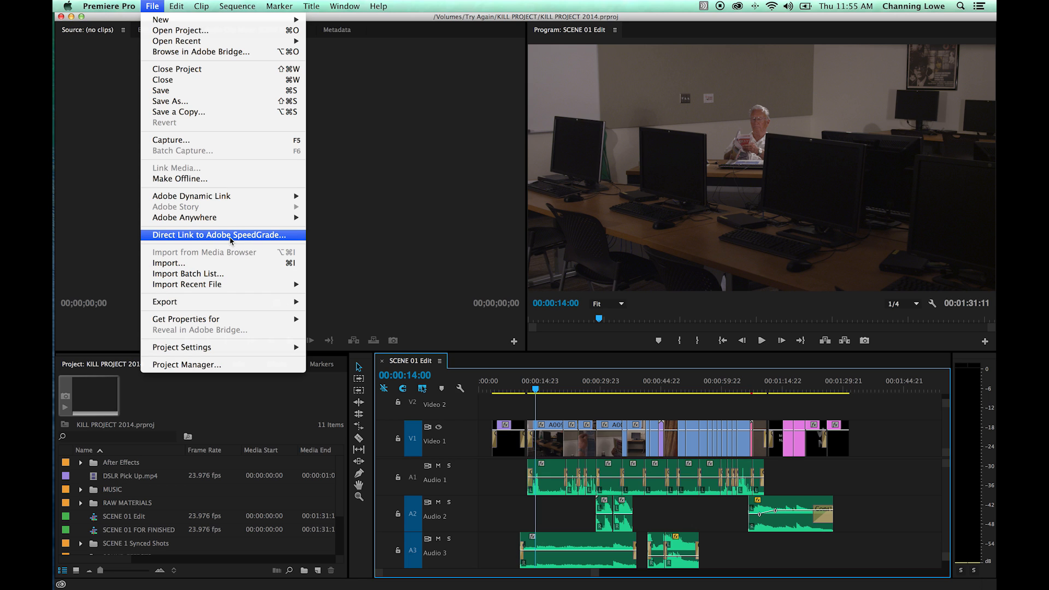
left_click(539, 389)
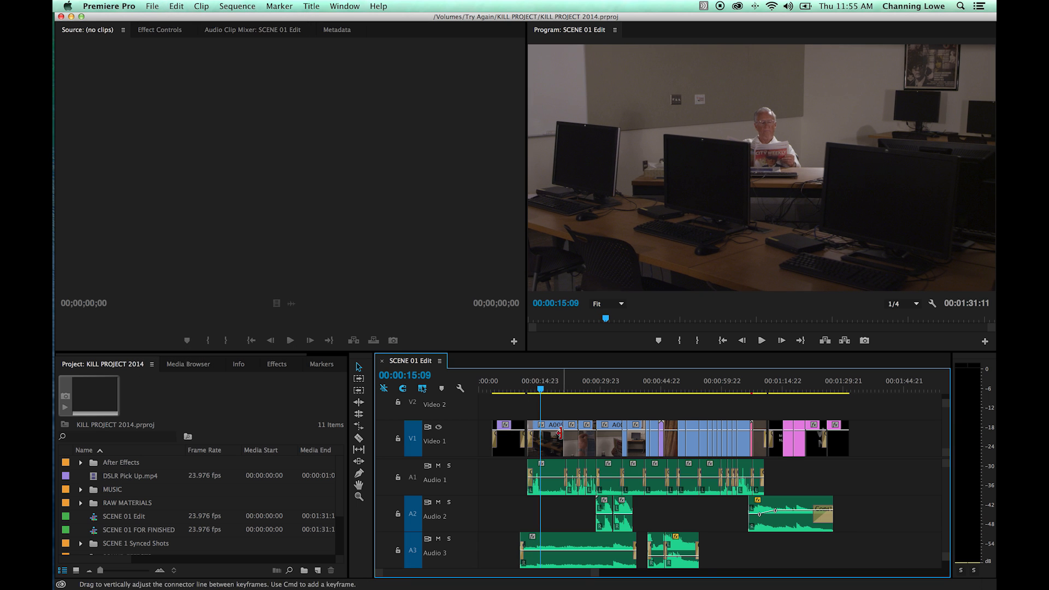
Enlarge the SCENE 01 Edit timeline scale and scrub through the title clip at its start, stopping at 00:00:07:12.
key("grave")
key("equal")
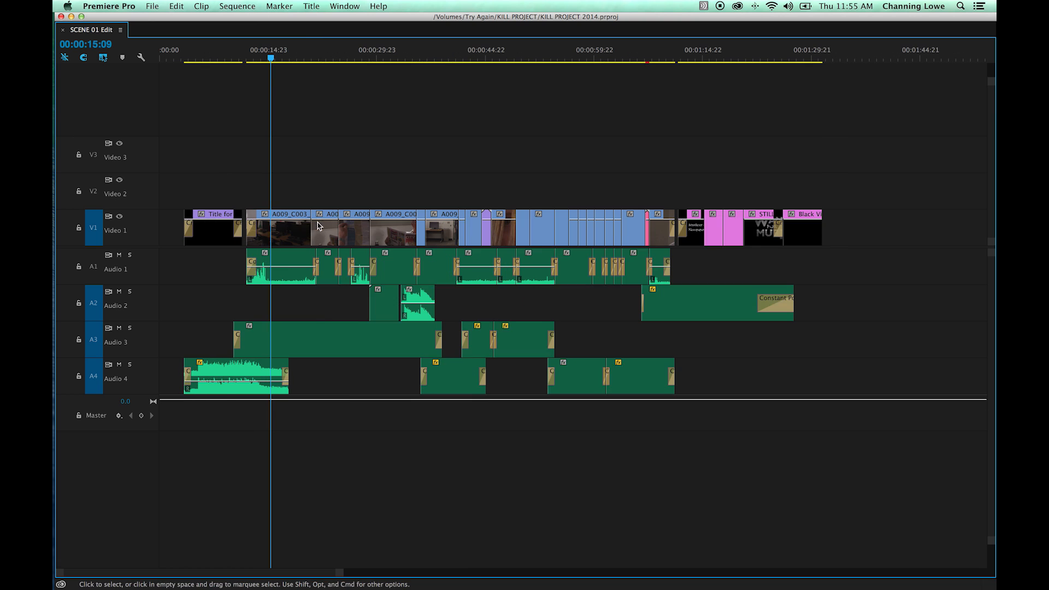
left_click_drag(277, 64, 219, 64)
key("grave")
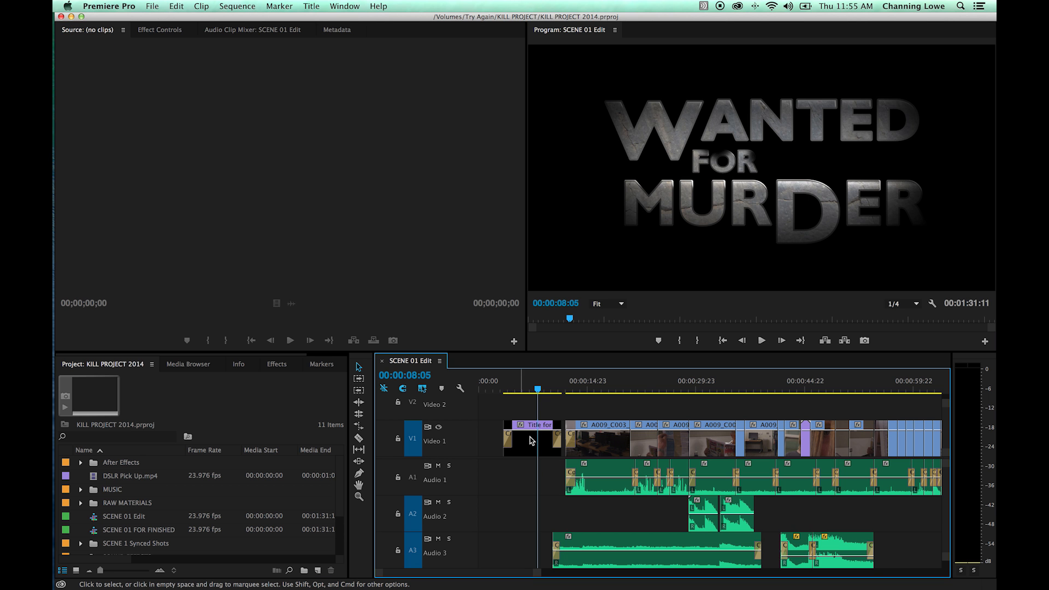
right_click(544, 447)
left_click(513, 392)
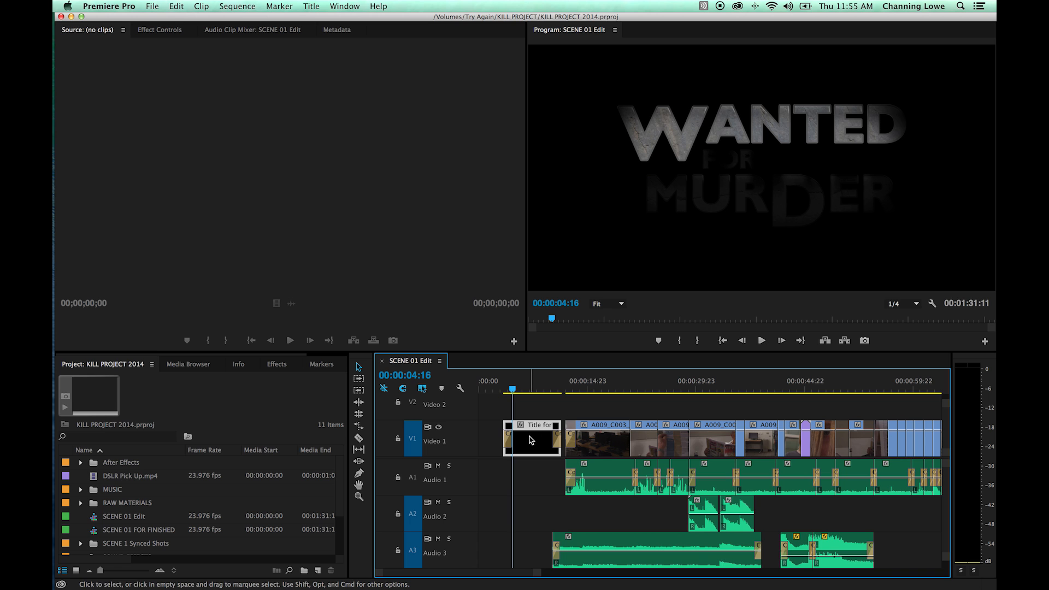
right_click(529, 440)
left_click(510, 414)
left_click_drag(529, 391, 533, 391)
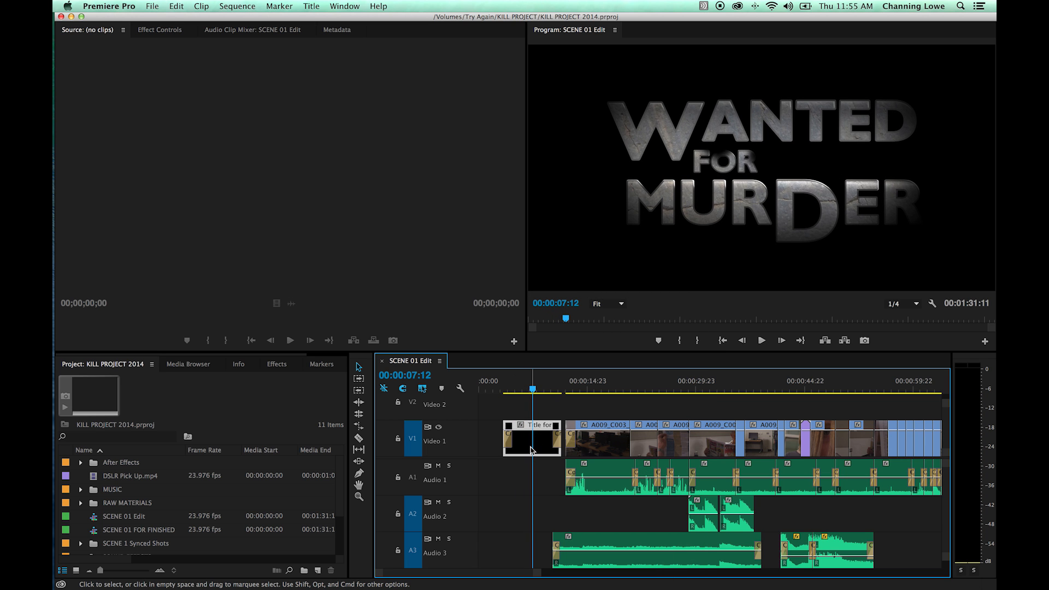
Reveal the timeline's title clip in the project and open the properties of Title for Murder.mov.
right_click(534, 447)
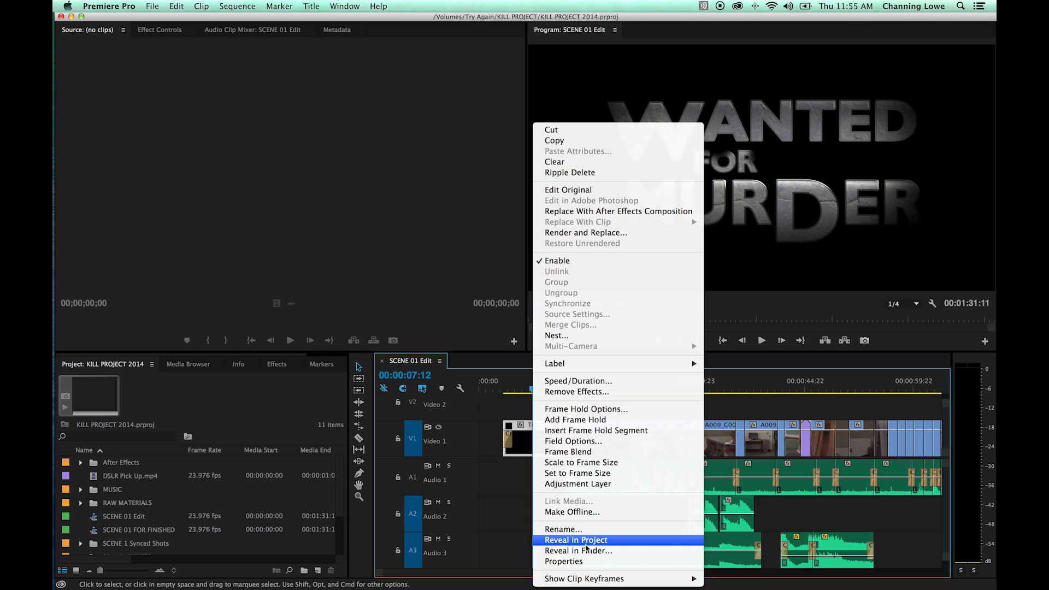
left_click(586, 542)
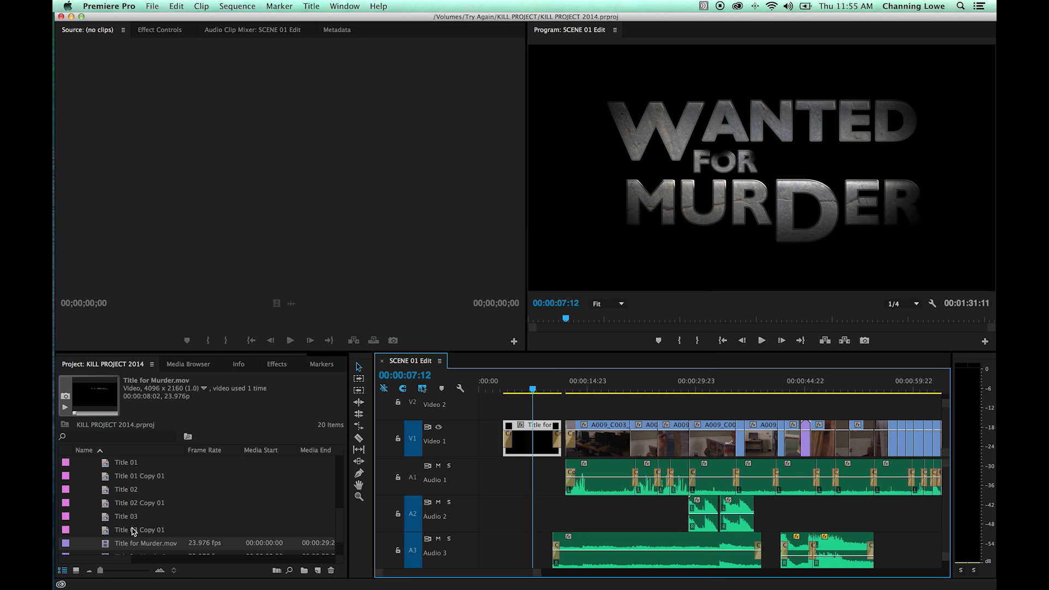
right_click(111, 548)
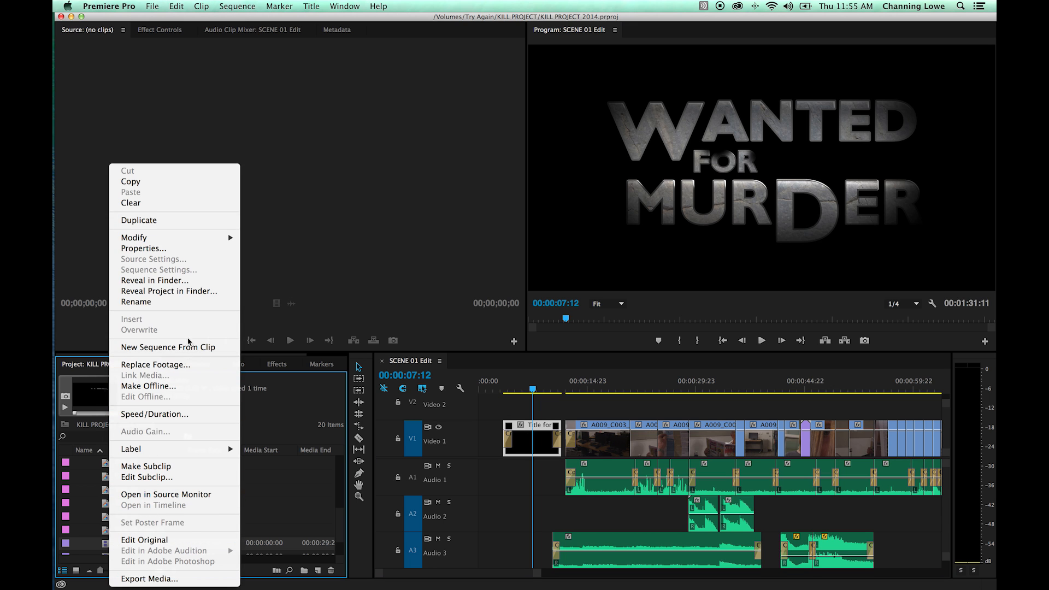
left_click(173, 249)
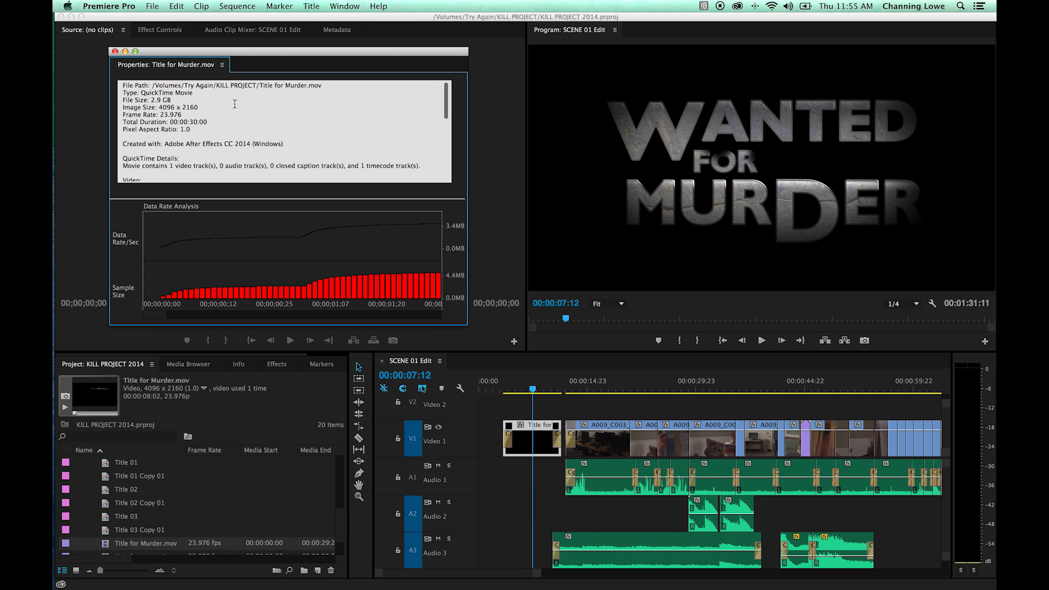
Examine the frame size and compressor in the properties of Title for Murder.mov, and close them.
scroll(224, 104, "down", 5)
mouse_move(199, 125)
left_mouse_down()
mouse_move(123, 124)
mouse_move(200, 126)
left_mouse_up()
left_click(171, 127)
left_click(200, 129)
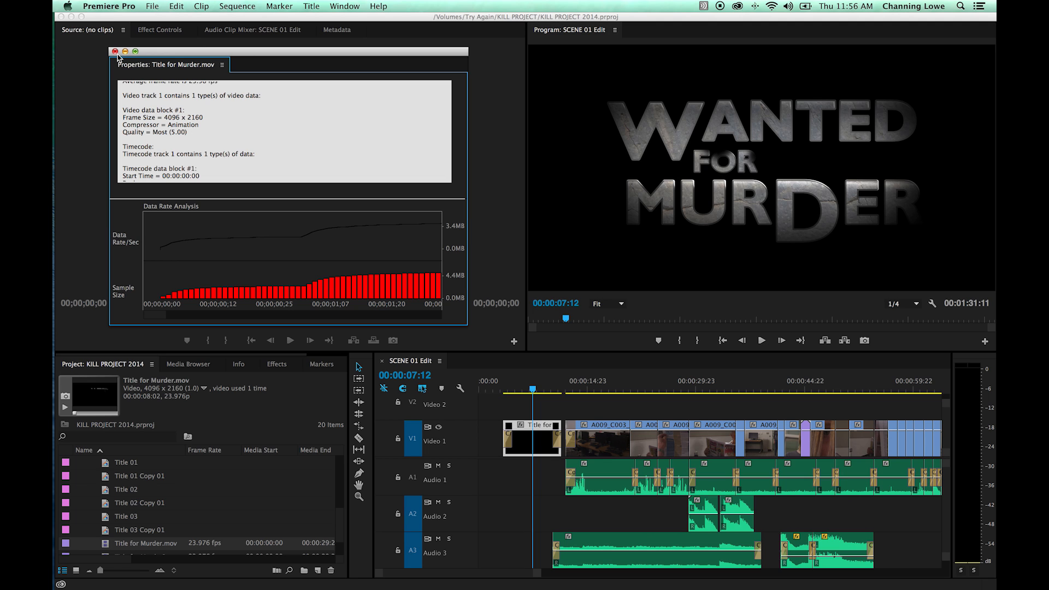
double_click(194, 124)
left_click(115, 52)
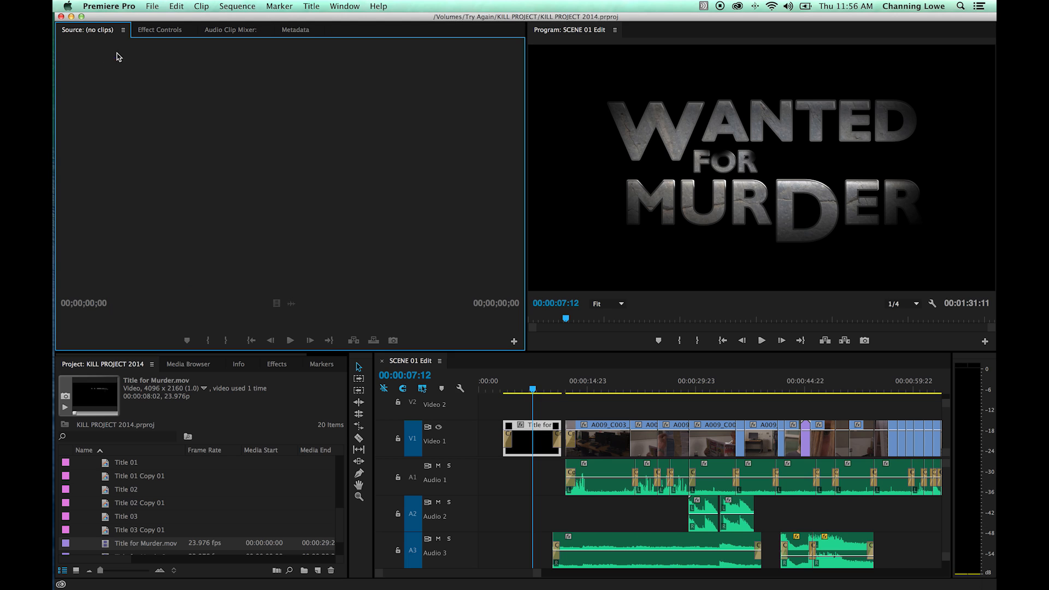
Return the playhead to the start of the title clip at 00:00:03:11 and load the clip into the Source monitor.
left_click(534, 389)
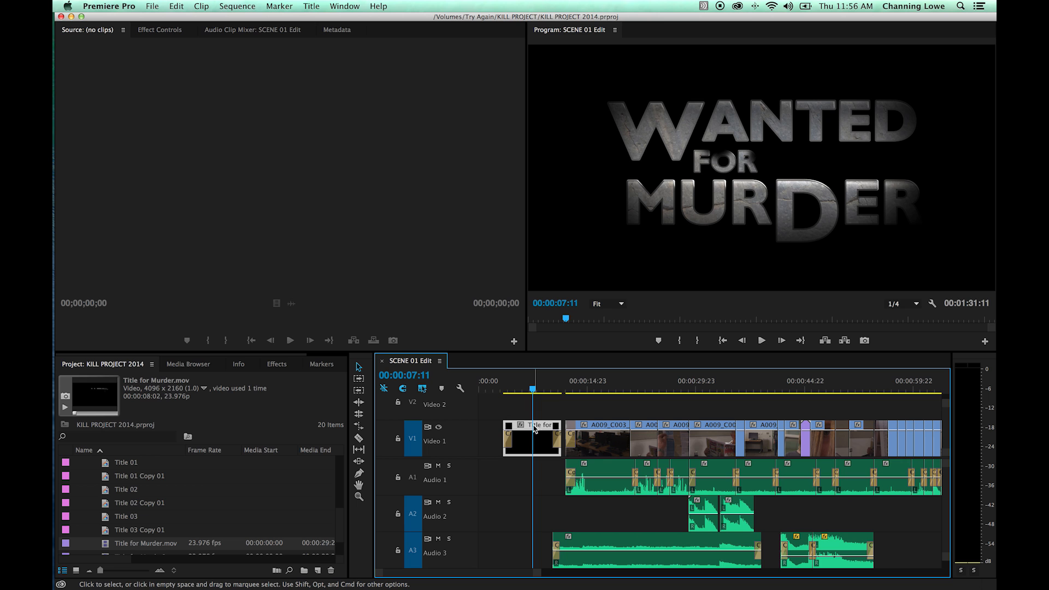
left_click_drag(533, 389, 529, 389)
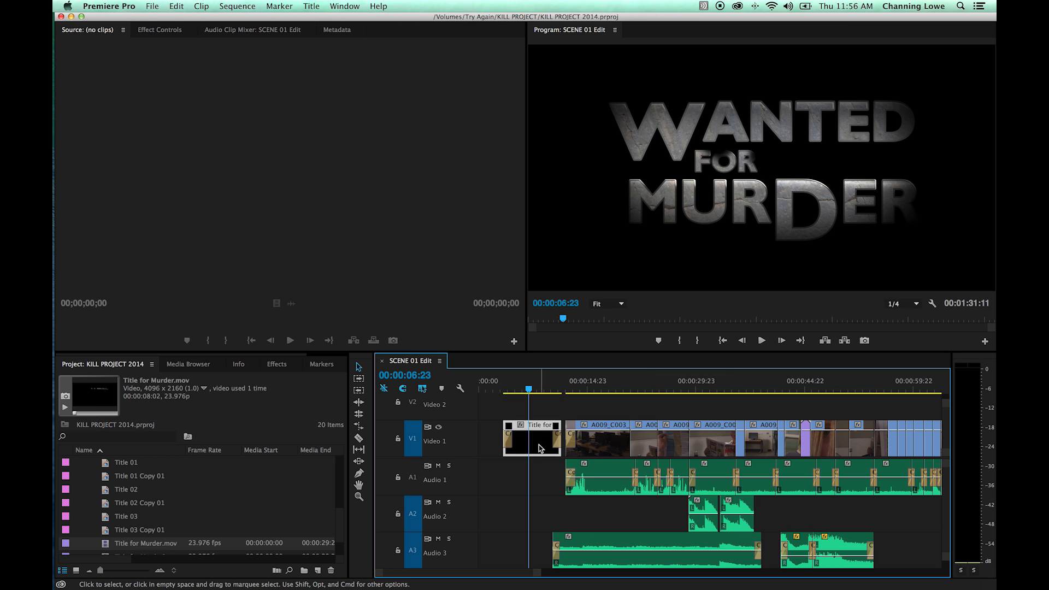
left_click_drag(528, 389, 506, 392)
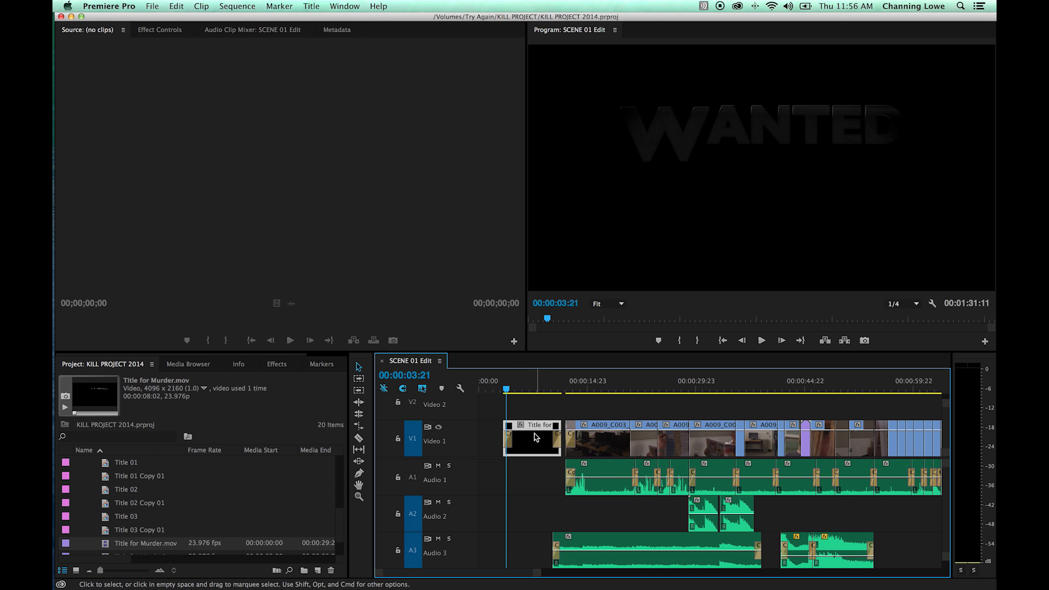
left_click(505, 387)
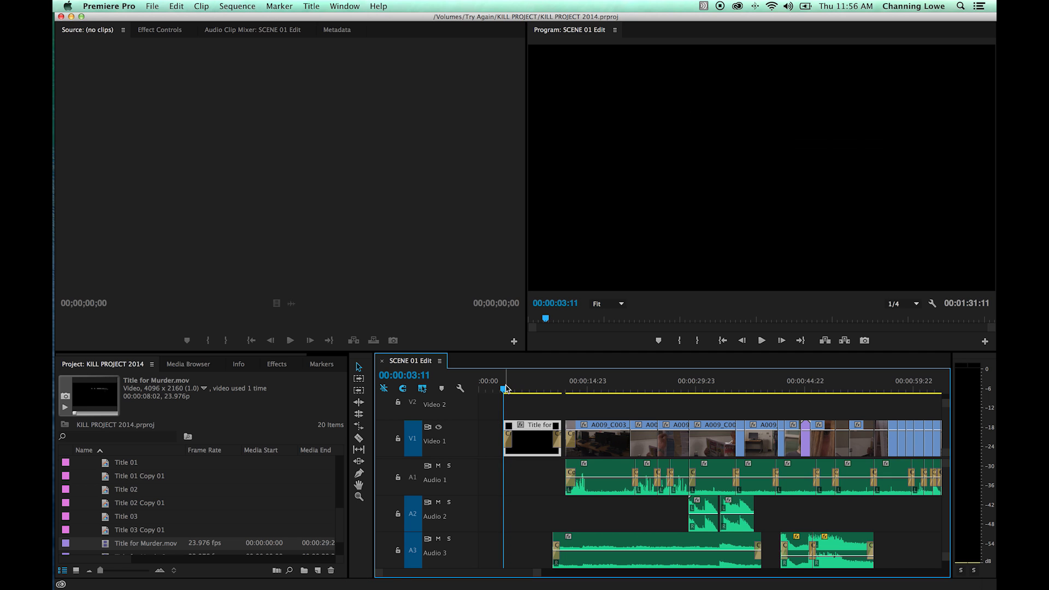
double_click(533, 443)
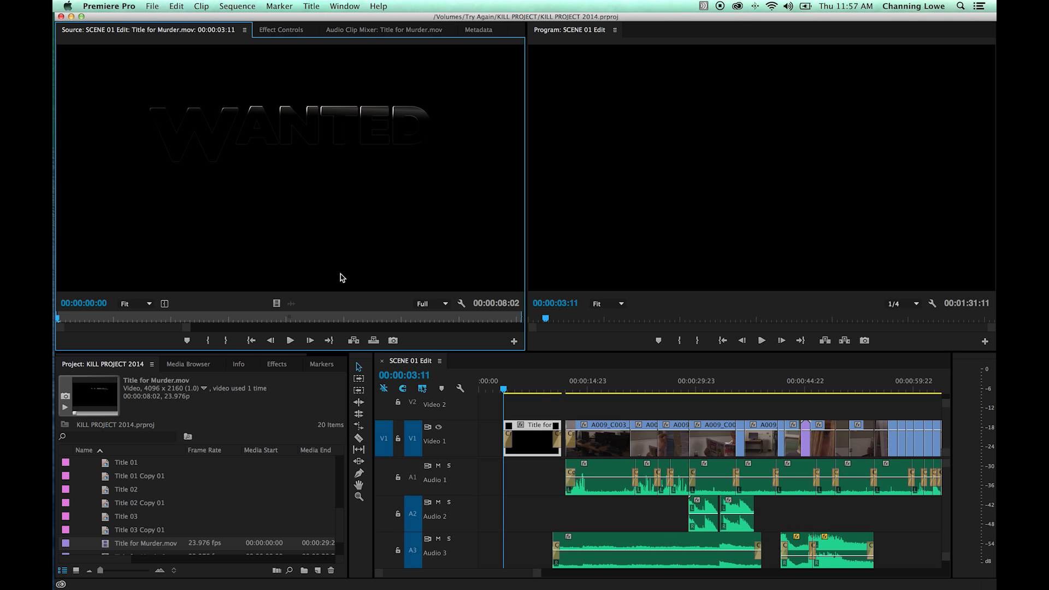
Set up a media export of the title clip, turning off audio export and choosing the QuickTime format.
key("super+m")
left_click_drag(386, 48, 351, 45)
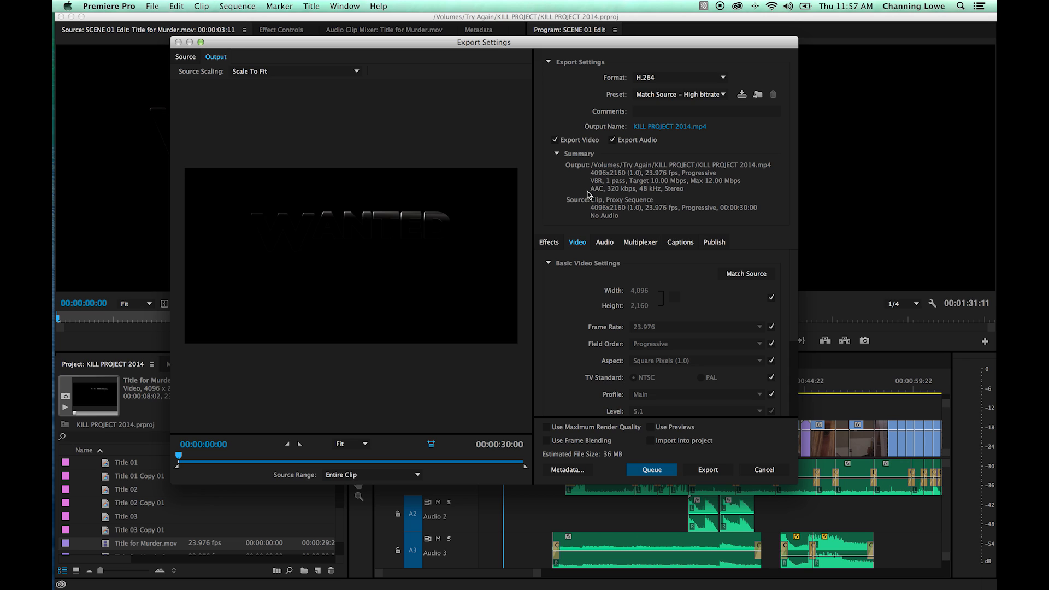
left_click(613, 140)
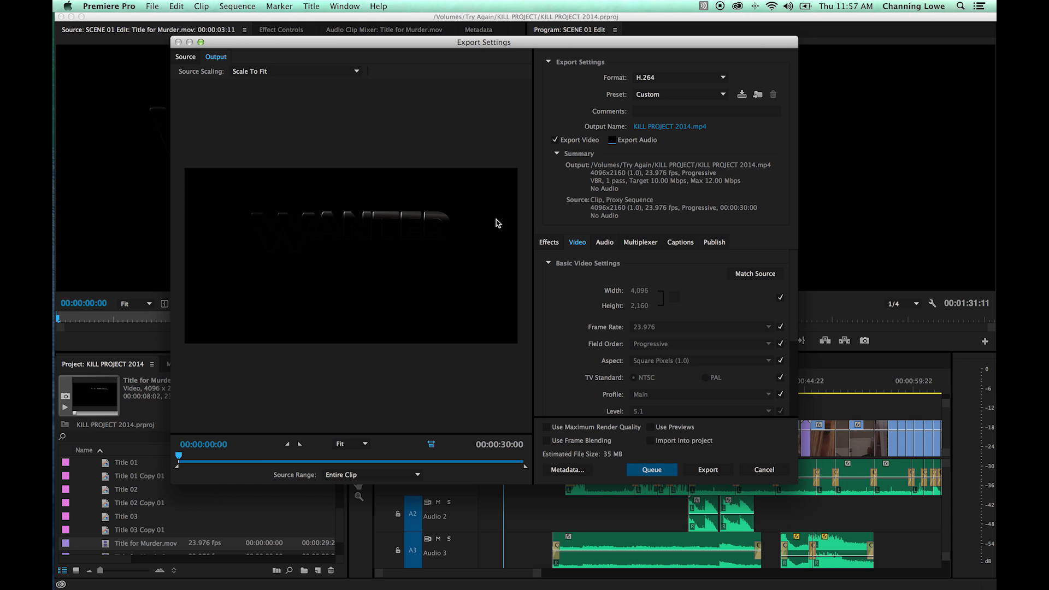
left_click(692, 78)
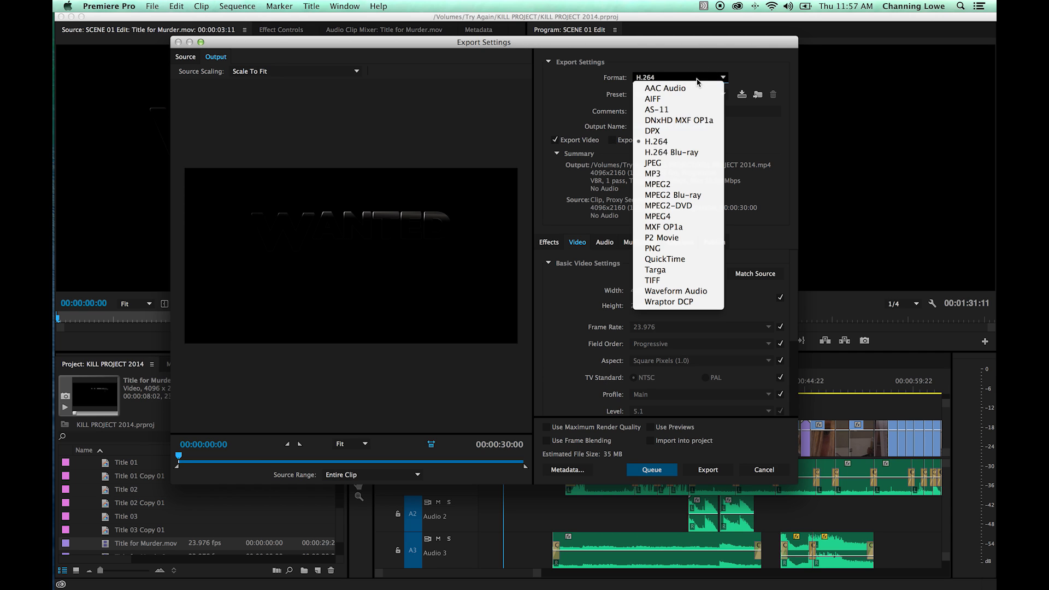
left_click(678, 259)
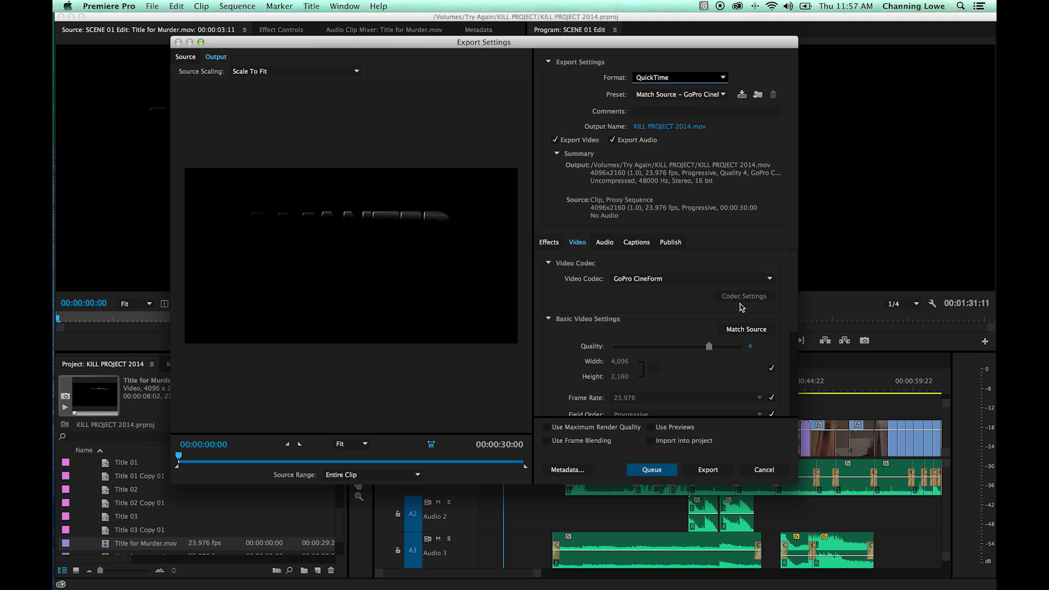
Set the export's video codec to Apple ProRes 4444 and check the basic video settings.
left_click(678, 279)
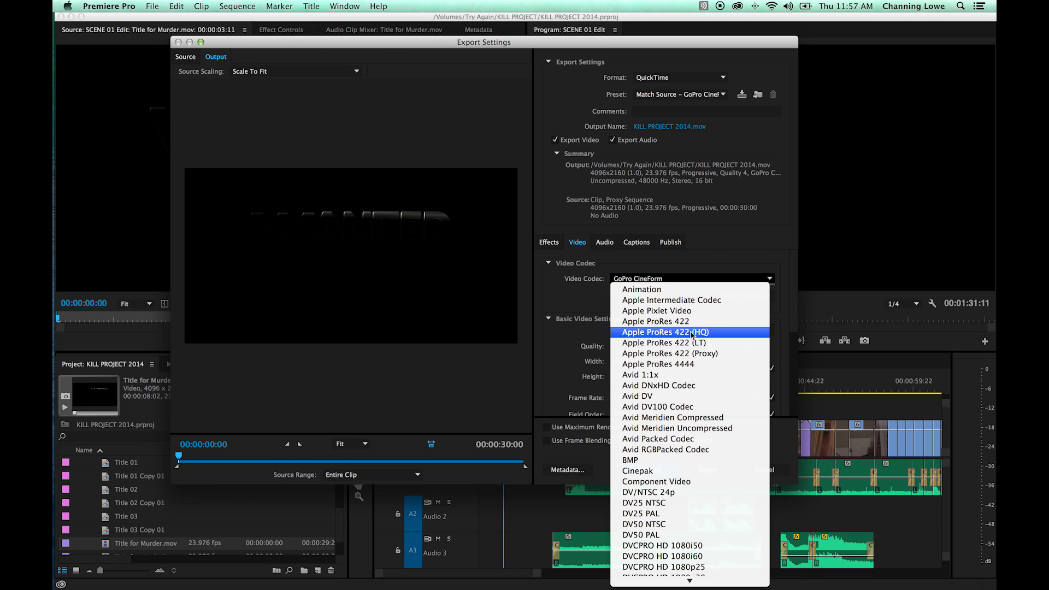
left_click(691, 365)
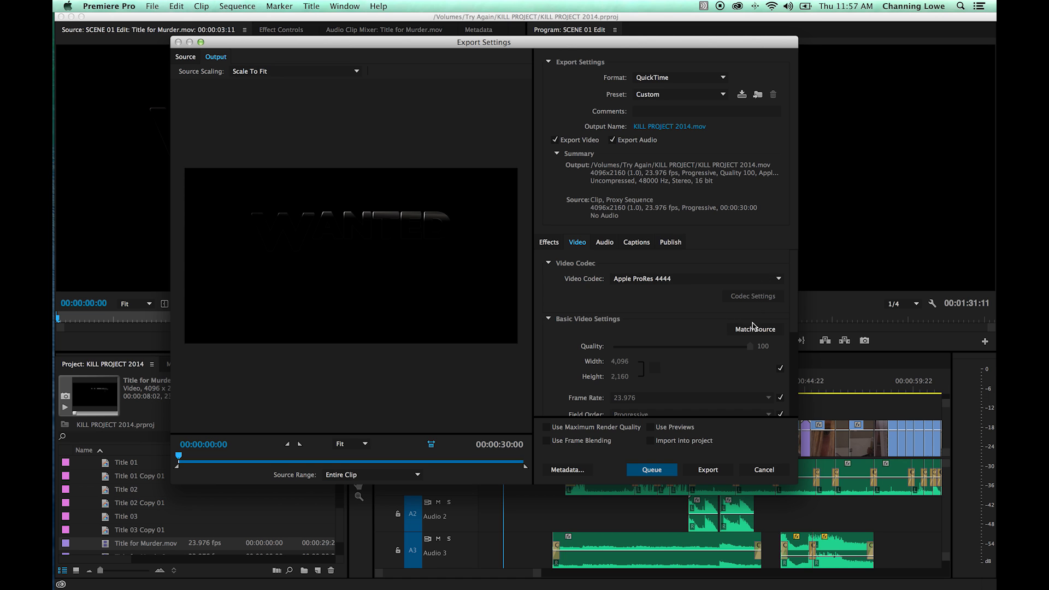
mouse_move(795, 323)
left_mouse_down()
mouse_move(796, 388)
mouse_move(798, 319)
left_mouse_up()
scroll(671, 380, "down", 3)
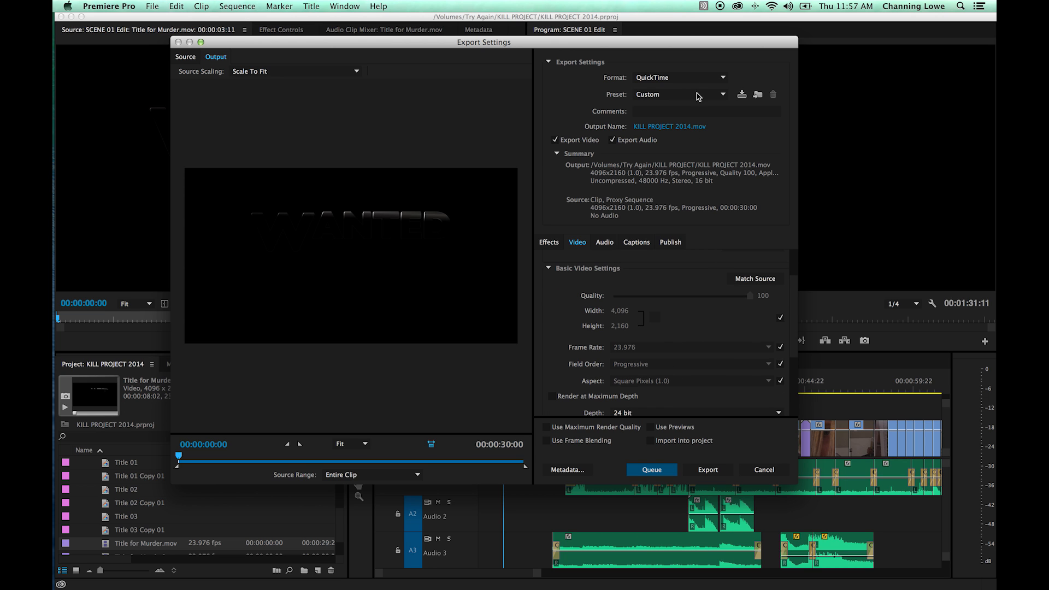
Name the output file "Title for Murder PR" in the KILL PROJECT folder, start the export and cancel it.
left_click(662, 128)
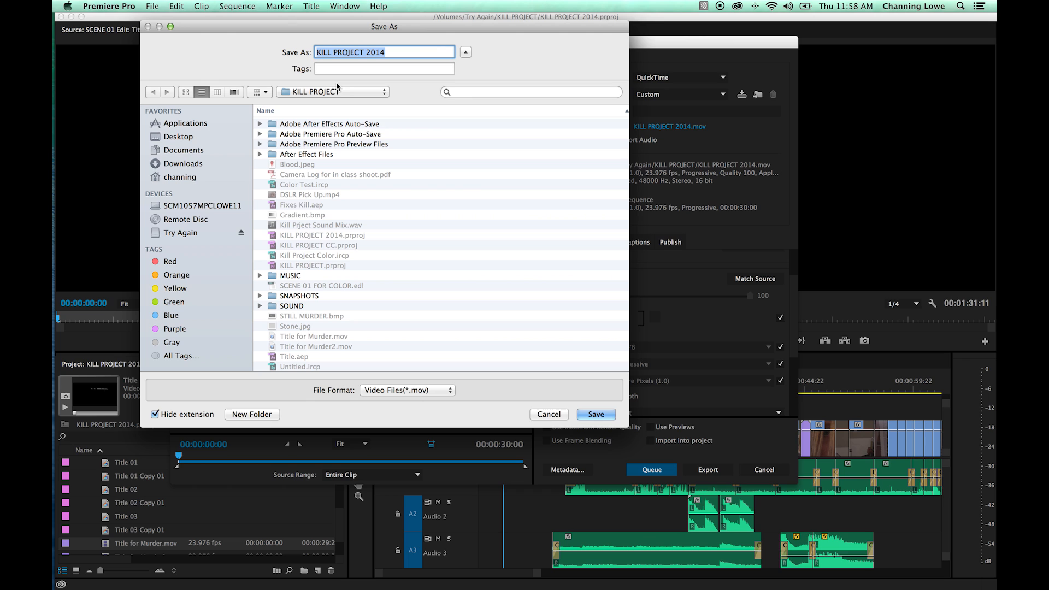
type("Title")
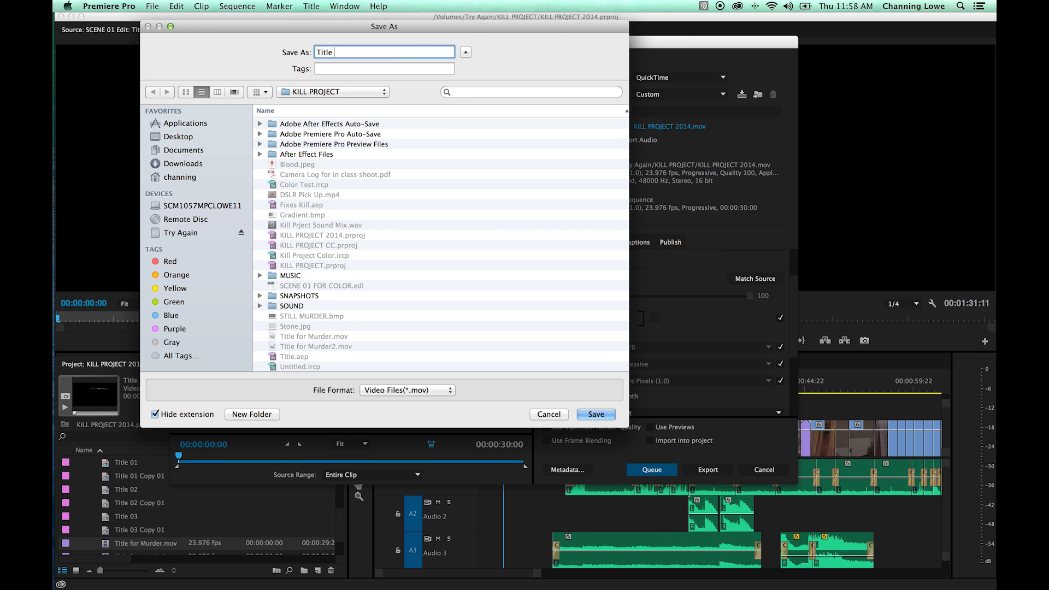
type(" for Murder Pr")
key("BackSpace")
type("R")
left_click(596, 415)
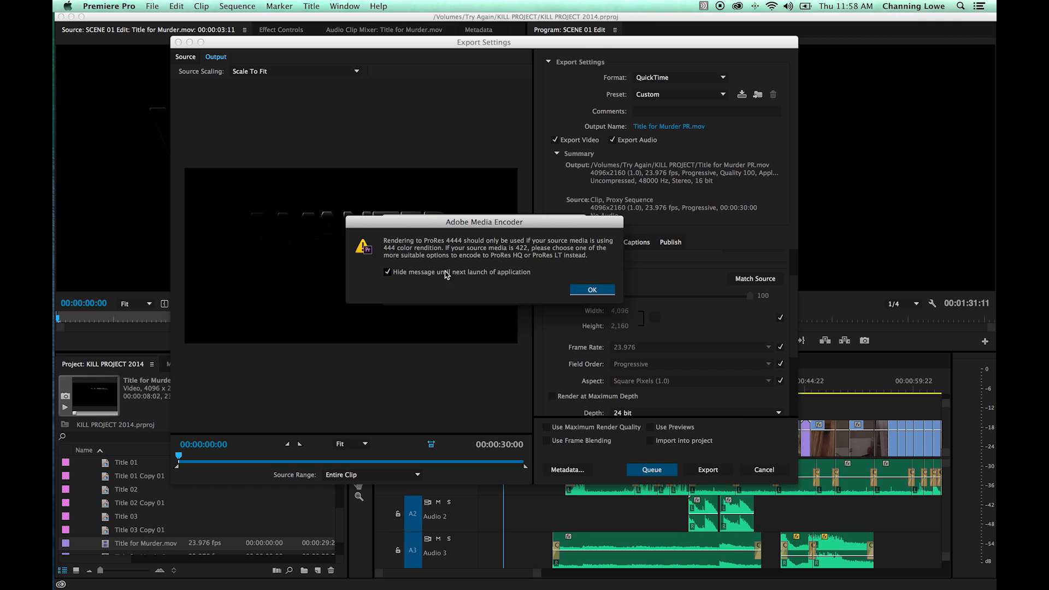
left_click(585, 290)
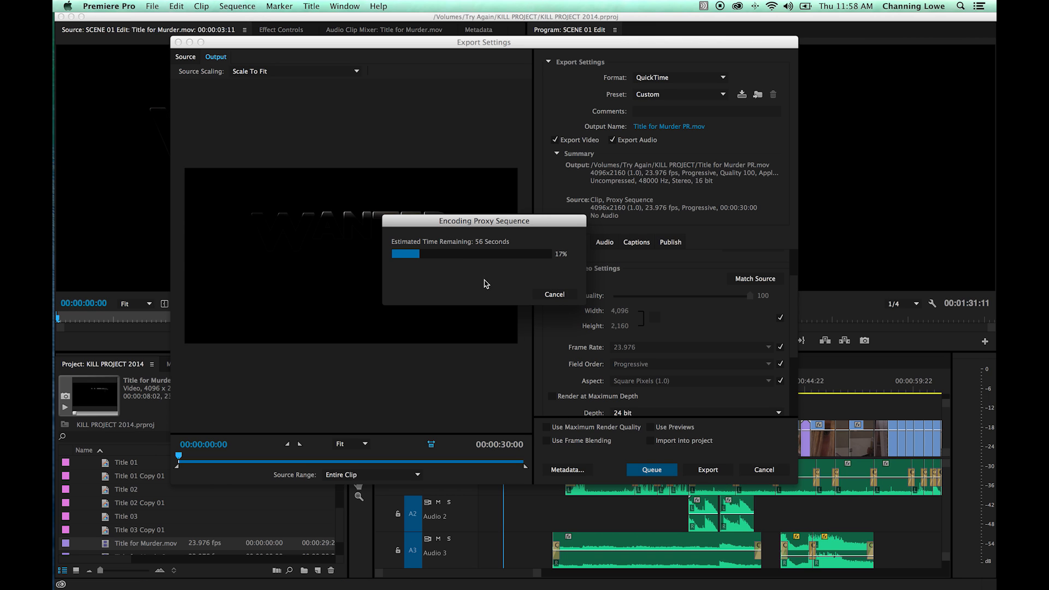
left_click(764, 473)
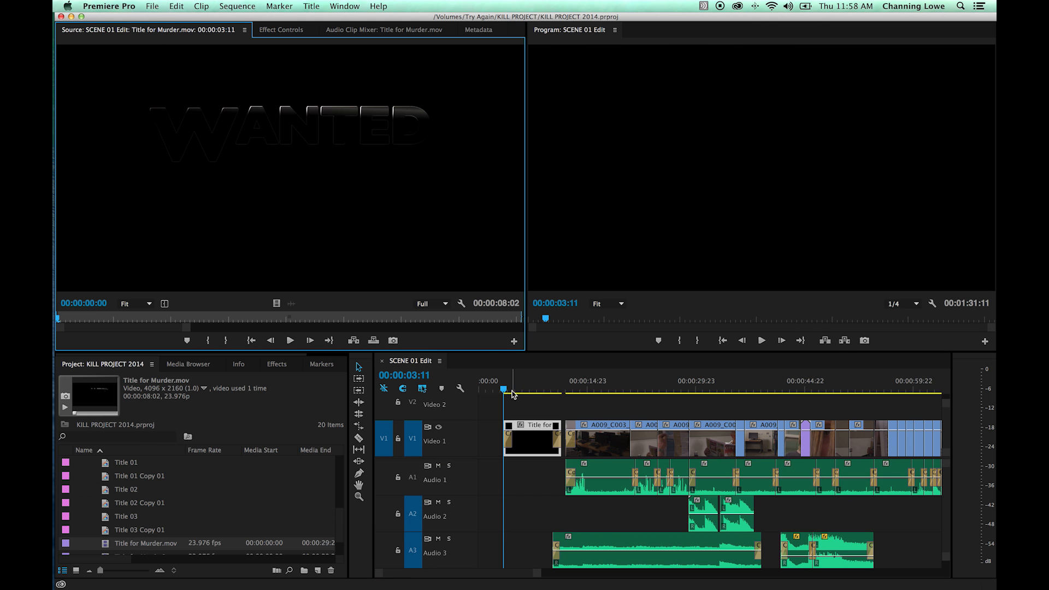
Set up a media export of the title clip from the Source monitor in DPX format and review the available DPX presets.
left_click(503, 389)
left_click_drag(503, 389, 503, 390)
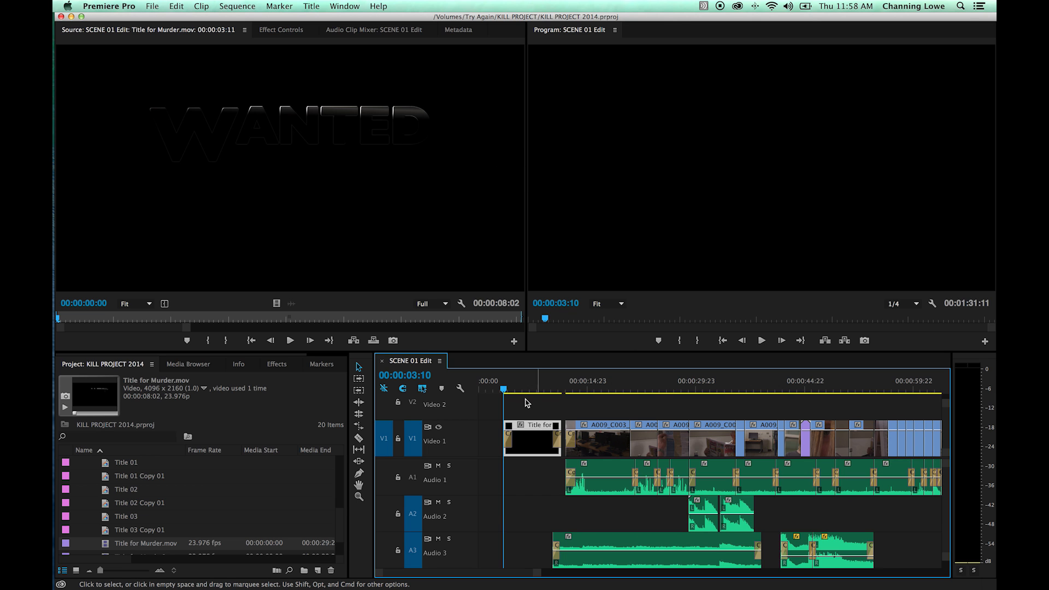
left_click(479, 350)
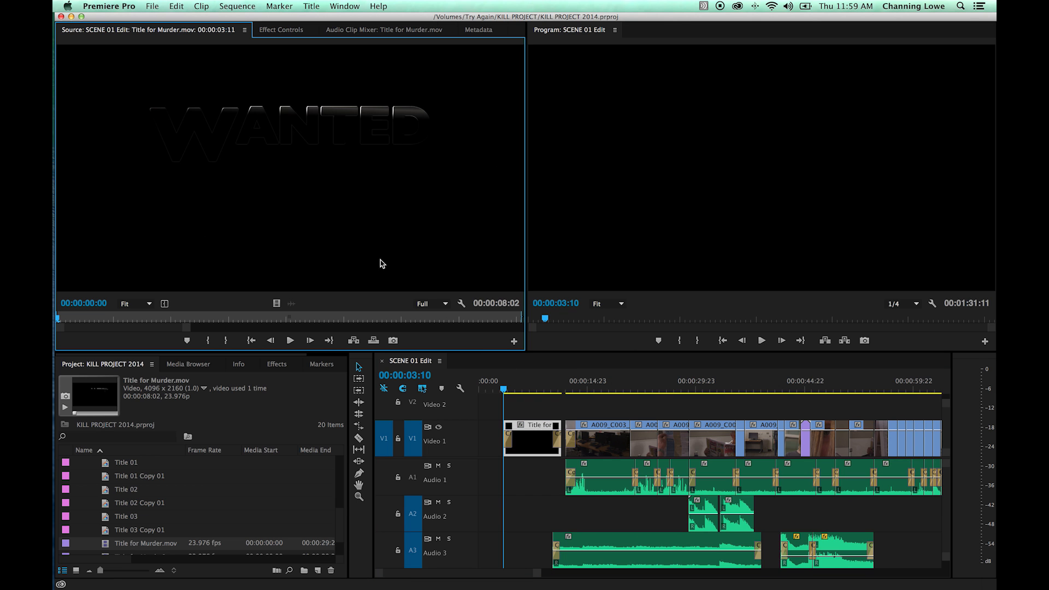
key("super+m")
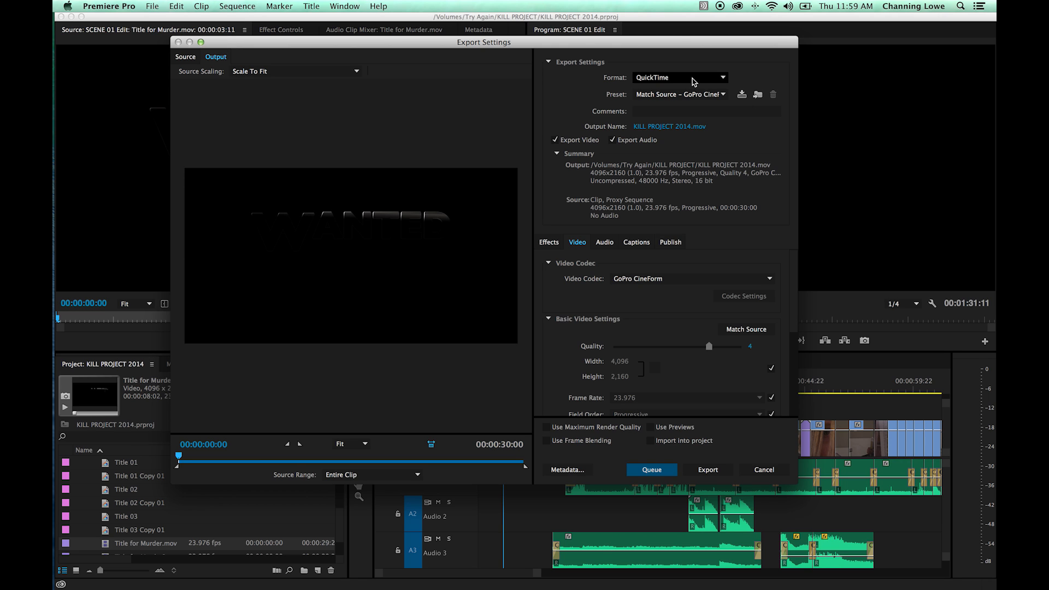
left_click(698, 81)
left_click(703, 131)
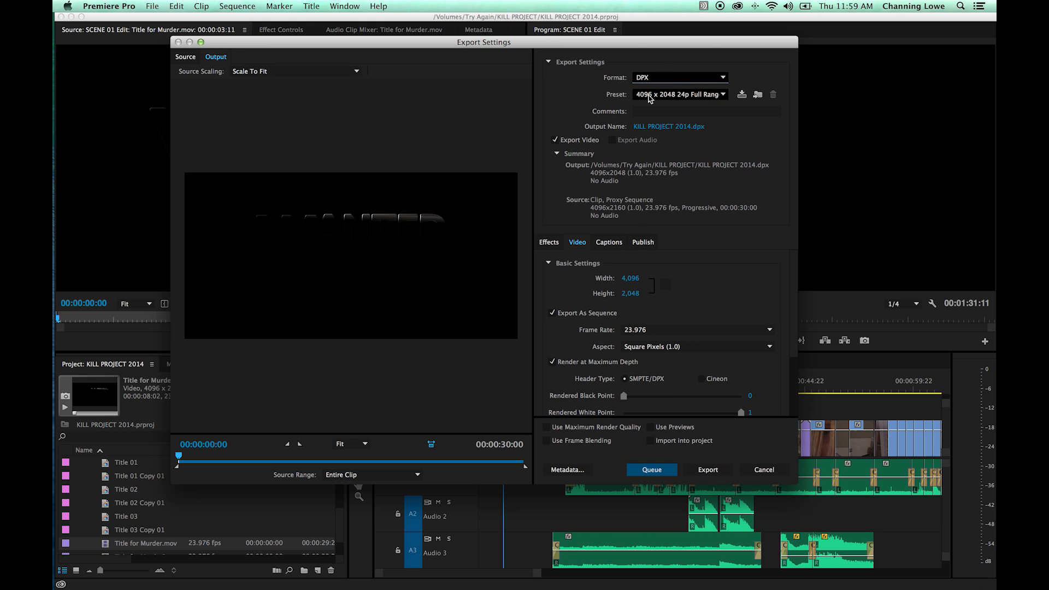
left_click(701, 96)
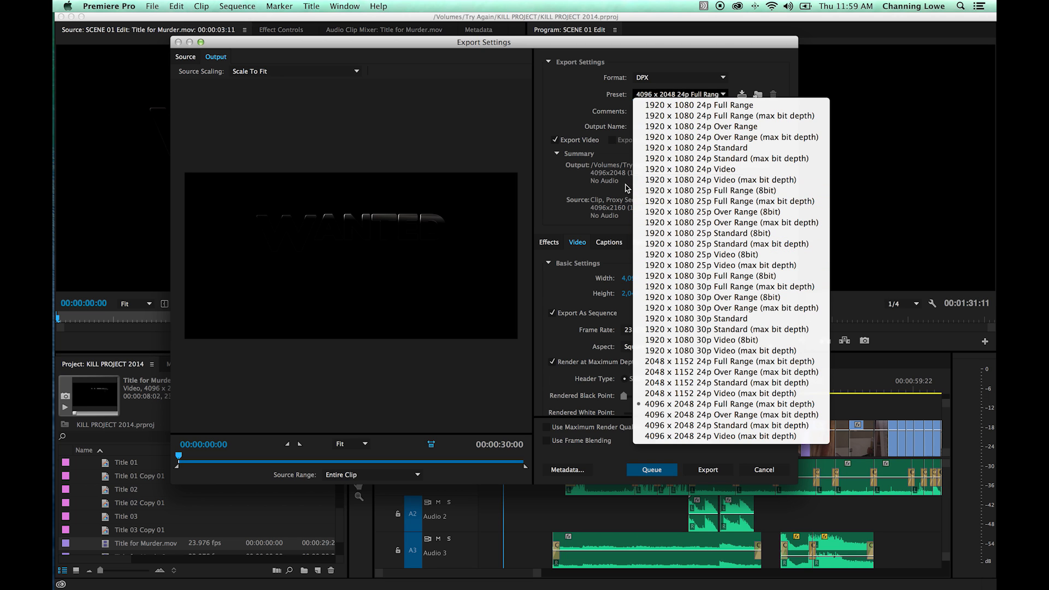
left_click(572, 187)
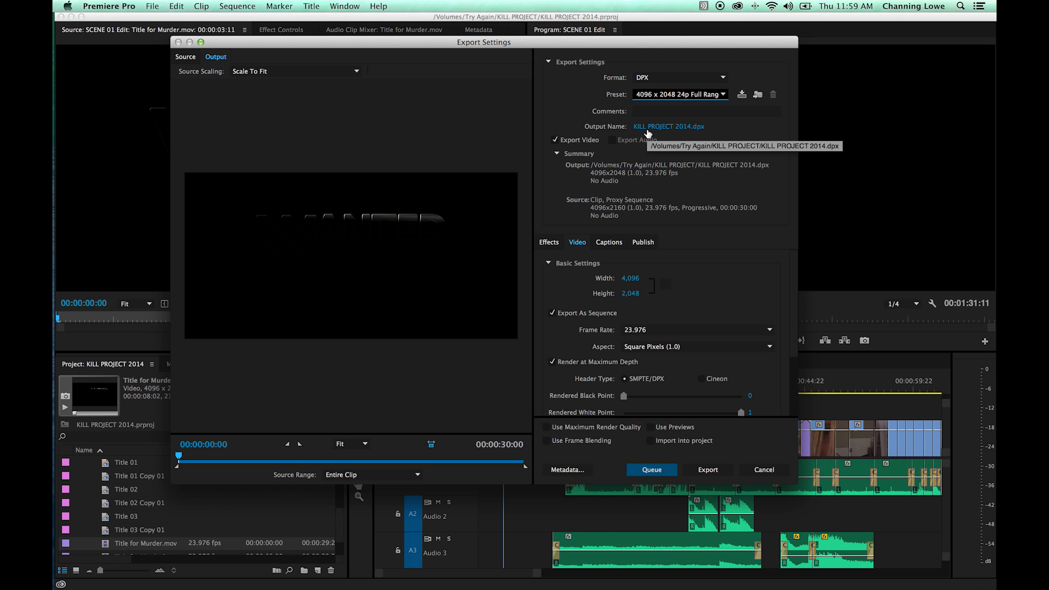
Direct the DPX output to the FLATTENED FILES folder inside KILL PROJECT's After Effect Files and name it "Opening Title".
left_click(650, 128)
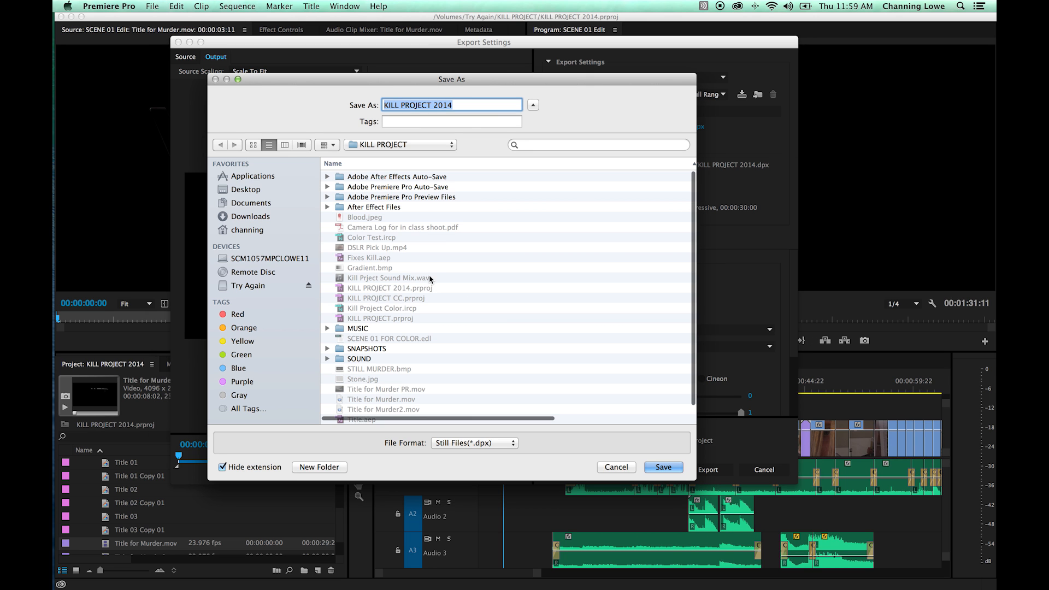
left_click(281, 286)
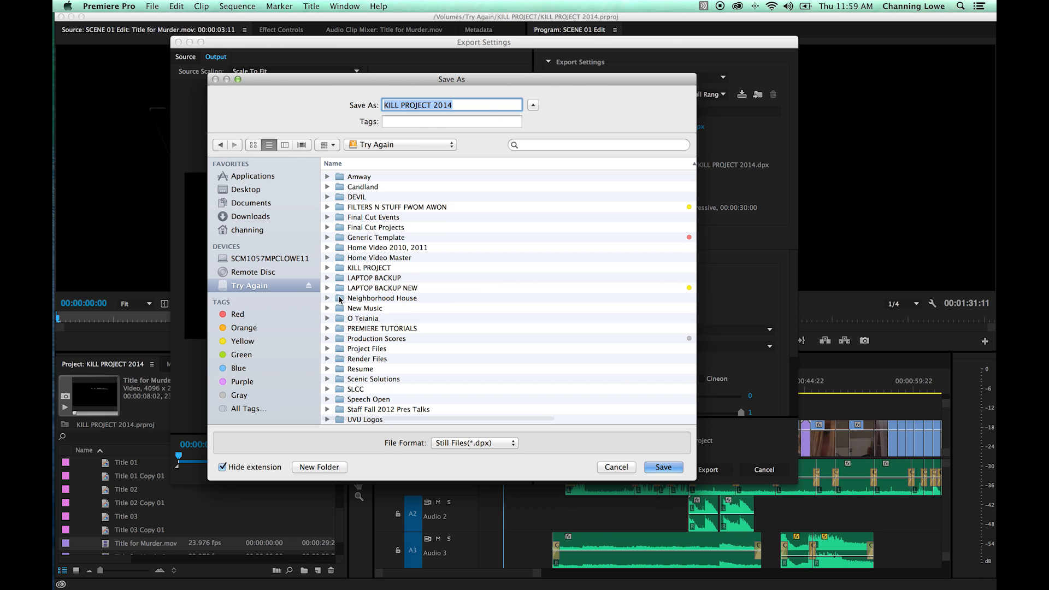
double_click(373, 268)
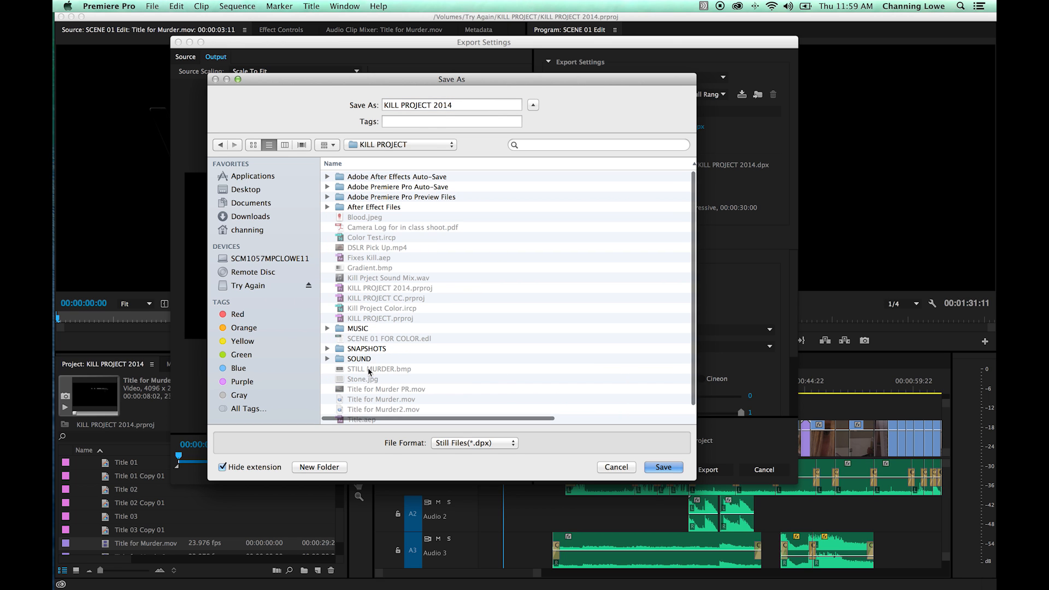
double_click(377, 208)
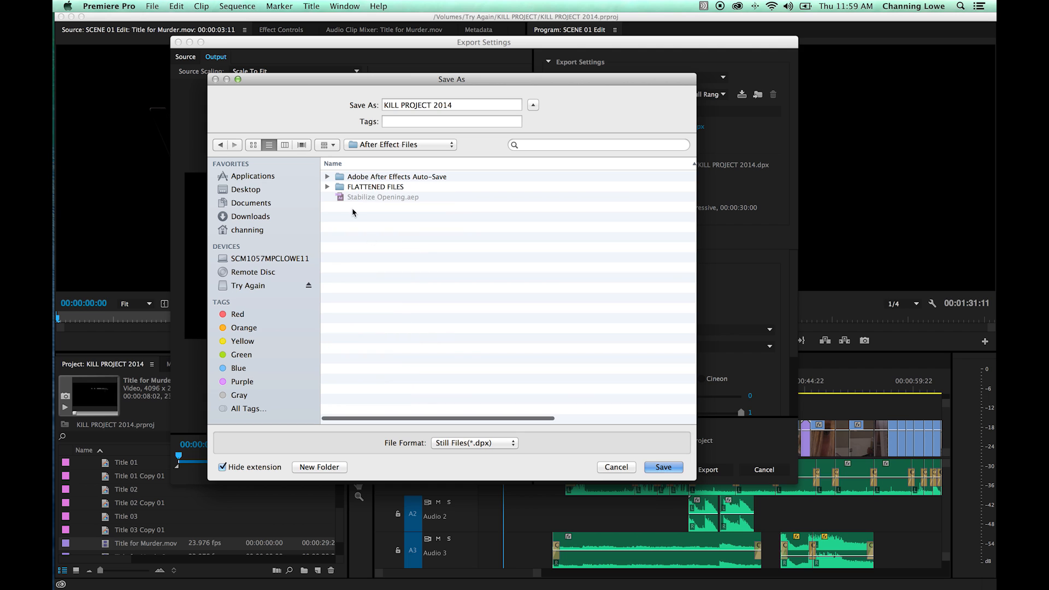
double_click(363, 188)
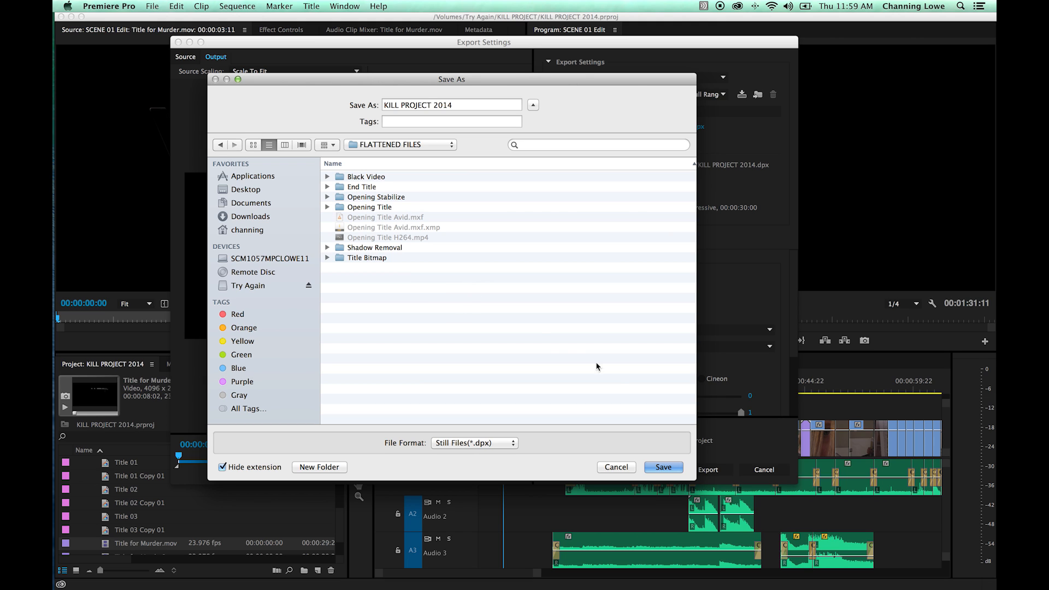
left_click_drag(456, 106, 363, 107)
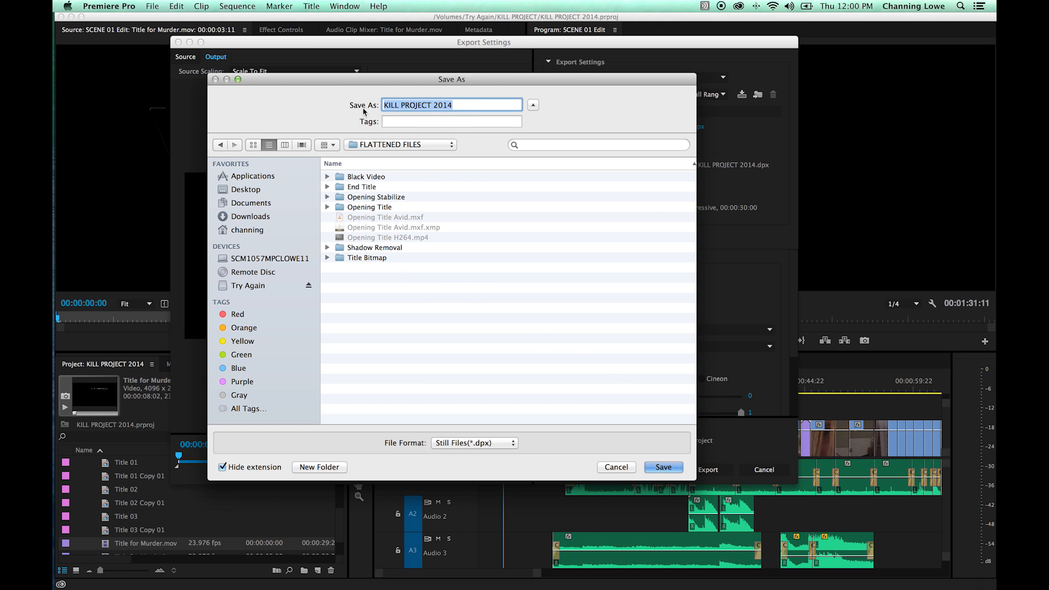
type("Opening Title")
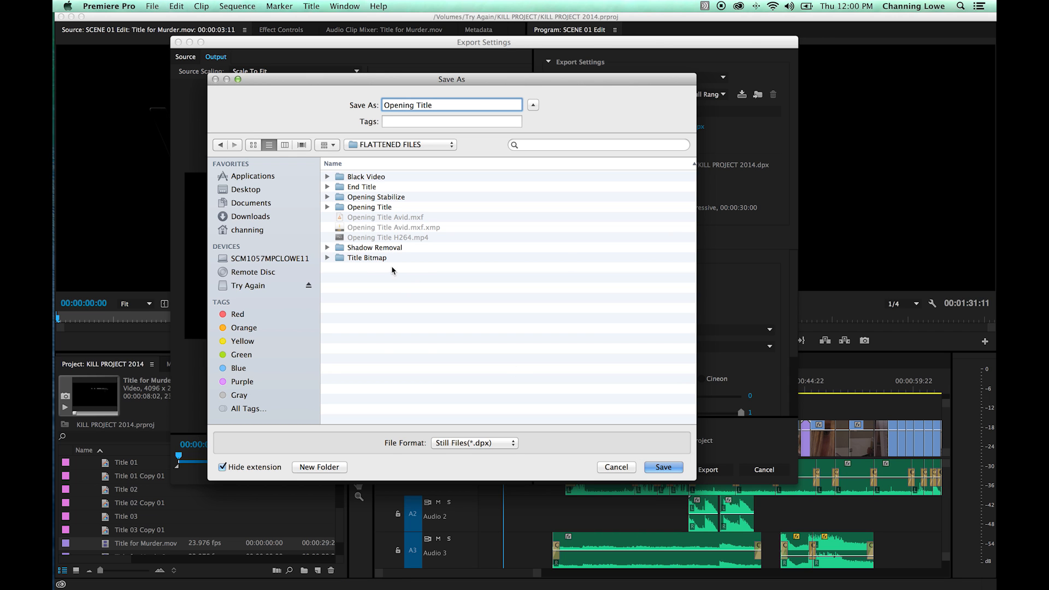
Examine the numbered DPX frames inside the existing Opening Title folder, then cancel the save and the export.
left_click(328, 207)
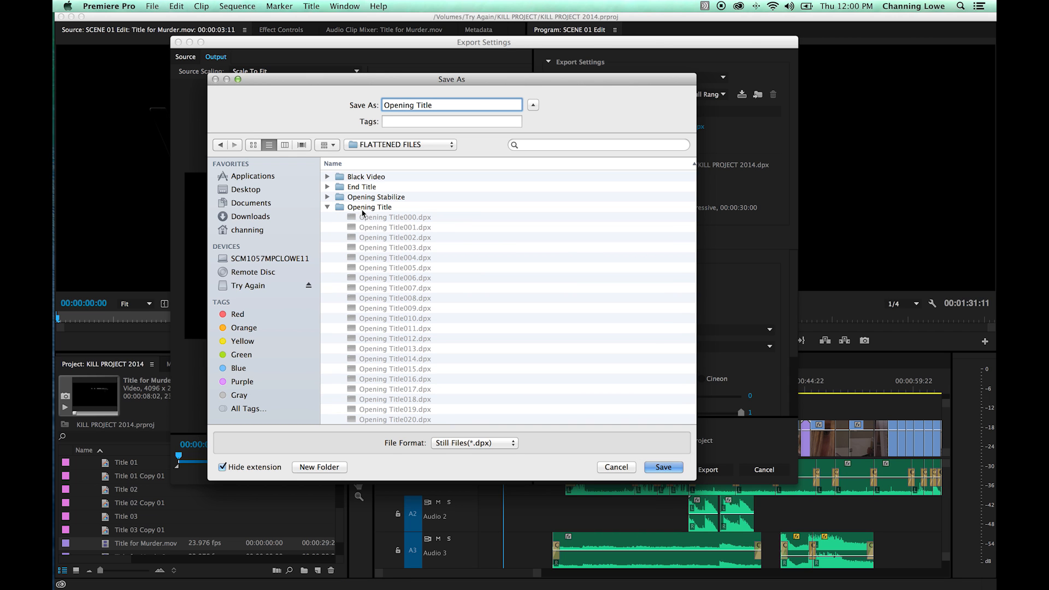
left_click(362, 211)
scroll(410, 366, "down", 5)
scroll(411, 394, "down", 10)
scroll(411, 377, "down", 15)
scroll(414, 384, "down", 15)
scroll(412, 380, "up", 20)
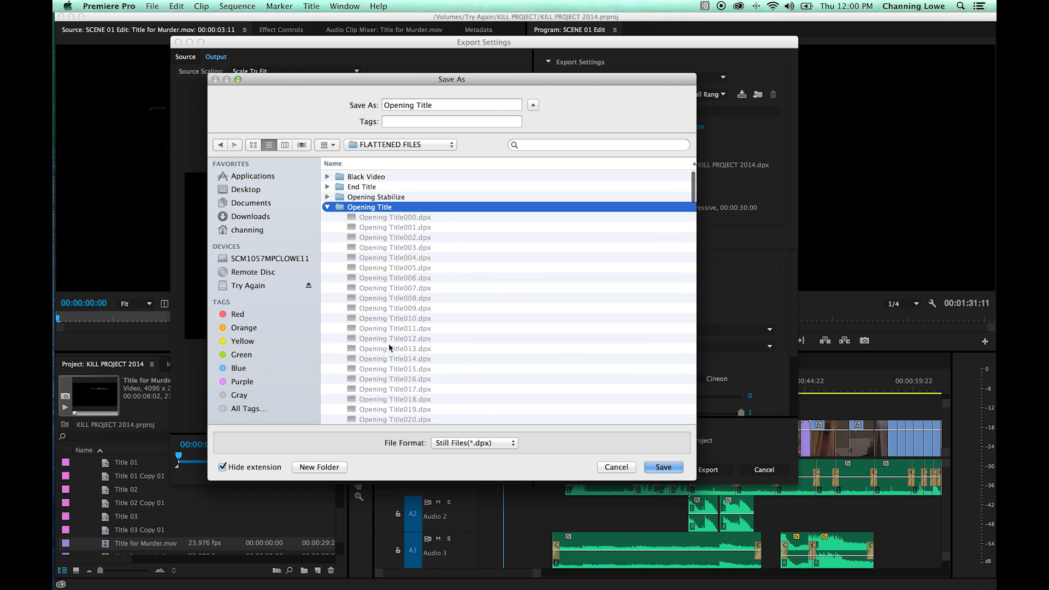
left_click(328, 208)
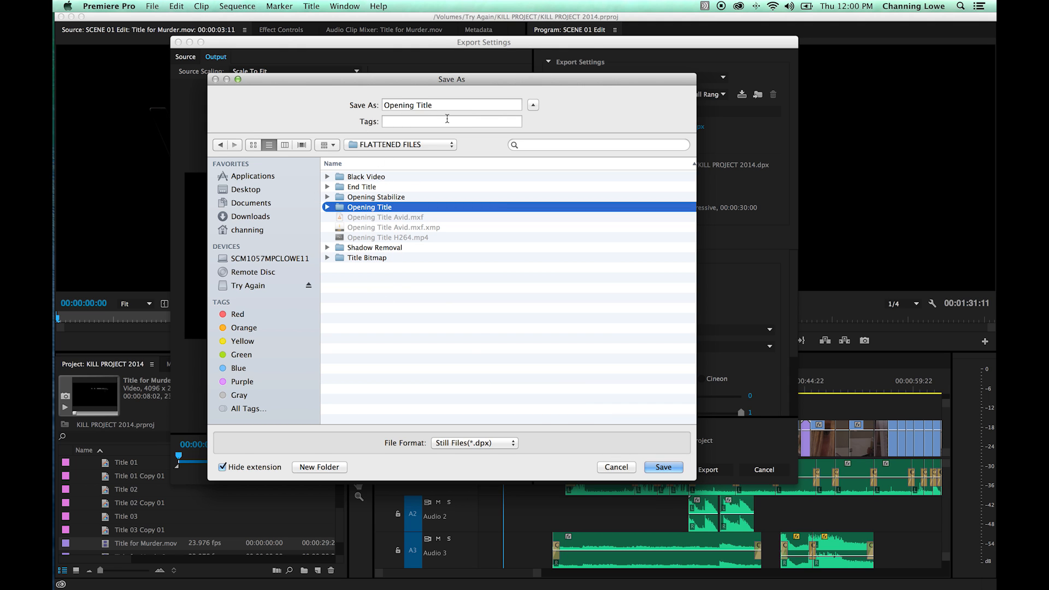
left_click(616, 467)
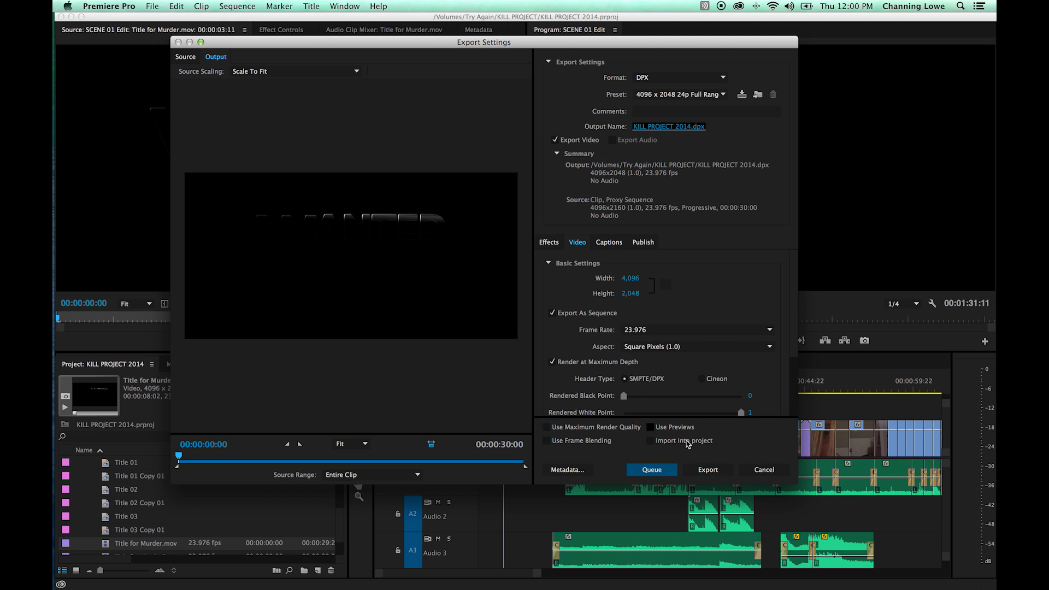
left_click(764, 470)
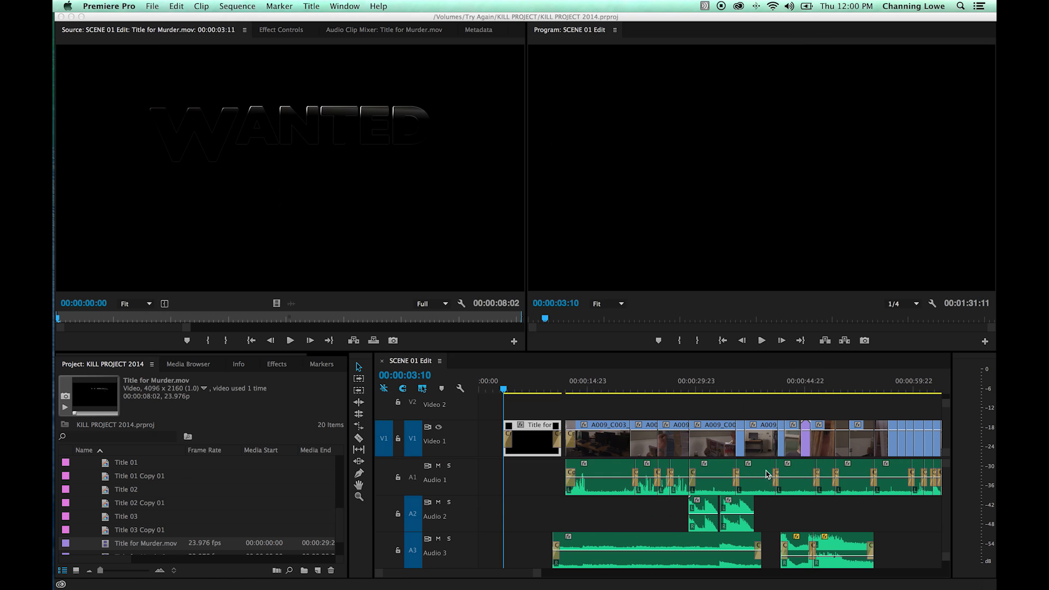
Collapse the Titles bin in the project and duplicate the SCENE 01 Edit sequence.
left_click(513, 390)
scroll(179, 522, "down", 2)
scroll(164, 522, "up", 8)
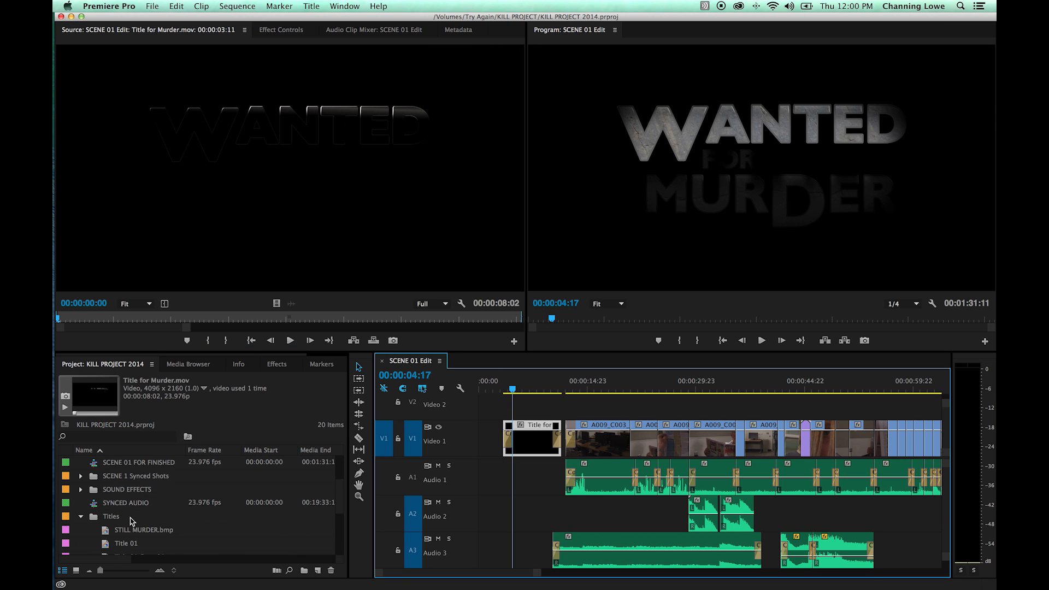
left_click(81, 517)
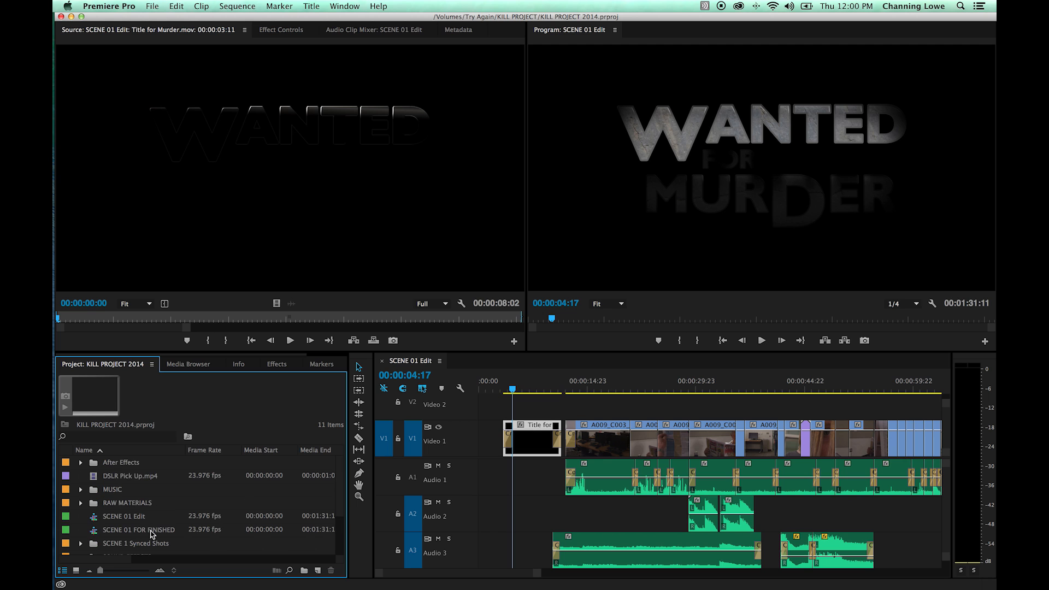
left_click(411, 362)
left_click(117, 518)
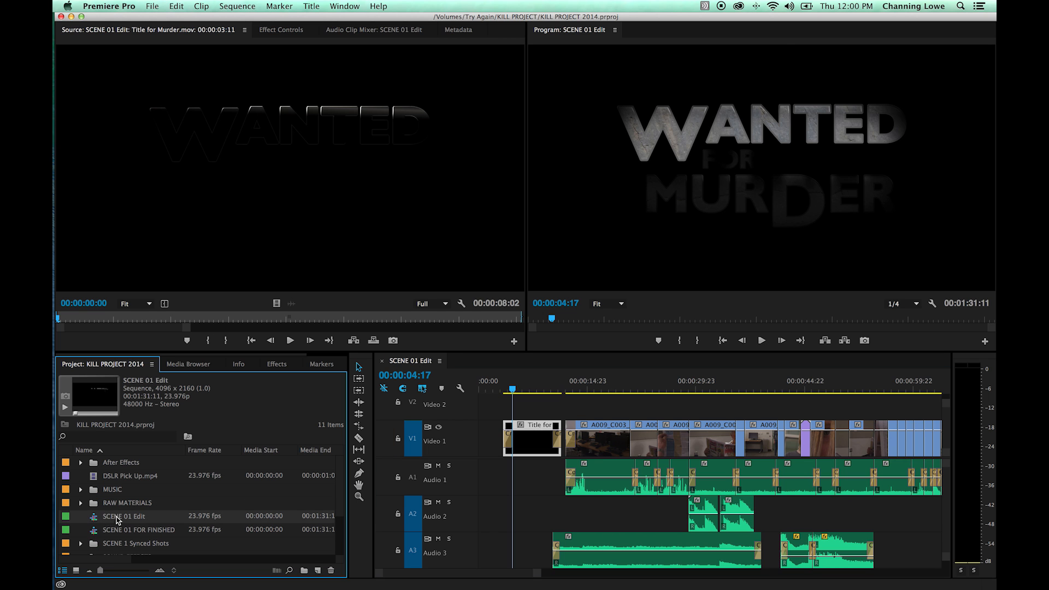
right_click(113, 518)
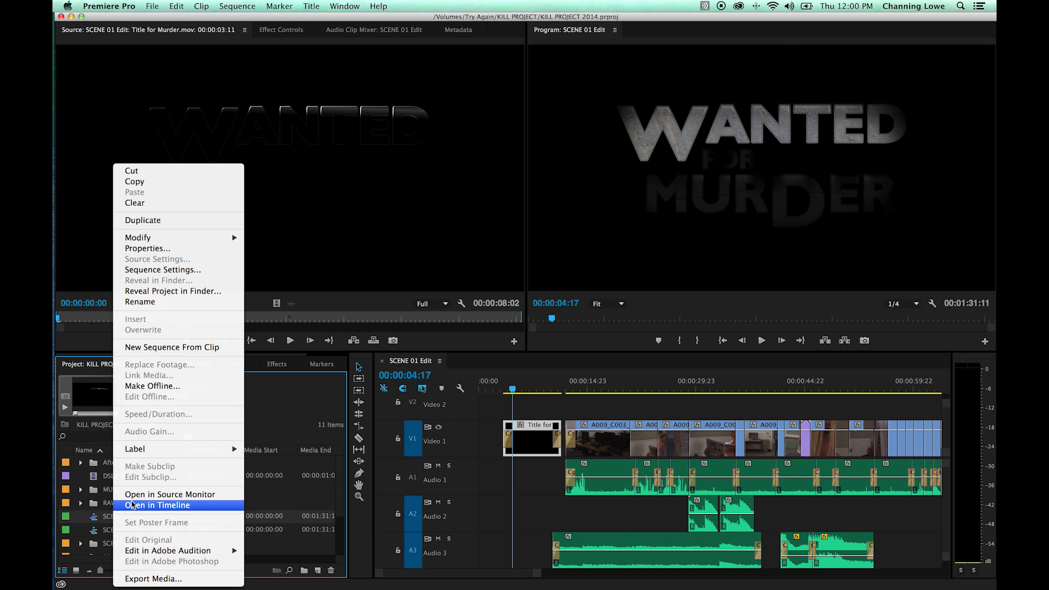
left_click(142, 220)
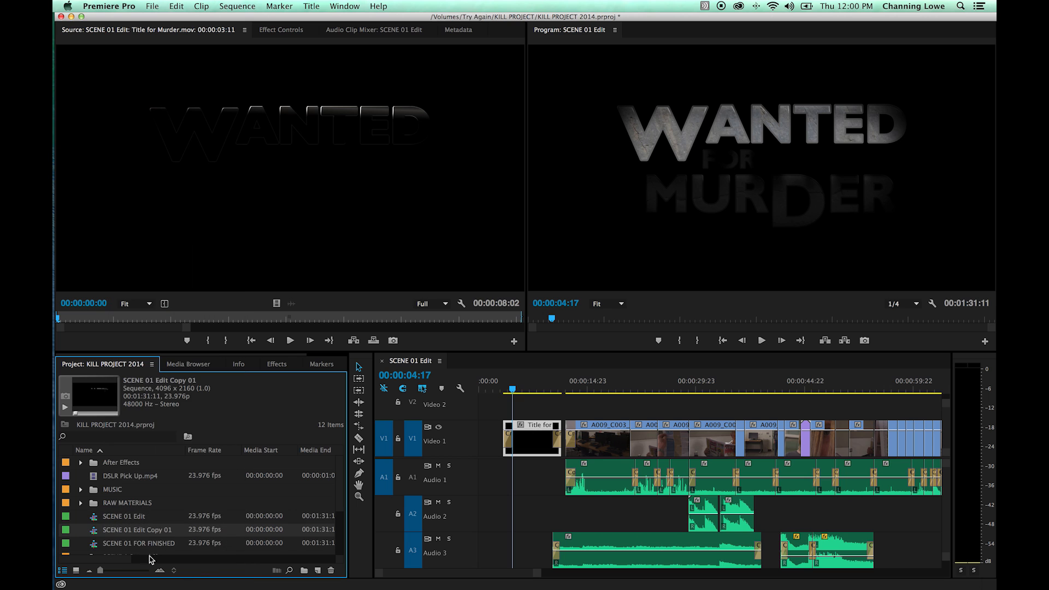
Delete the SCENE 01 FOR FINISHED sequence and rename the duplicated sequence "SCENE 01 Edit FOR COLOR".
left_click(112, 543)
key("Delete")
left_click(120, 531)
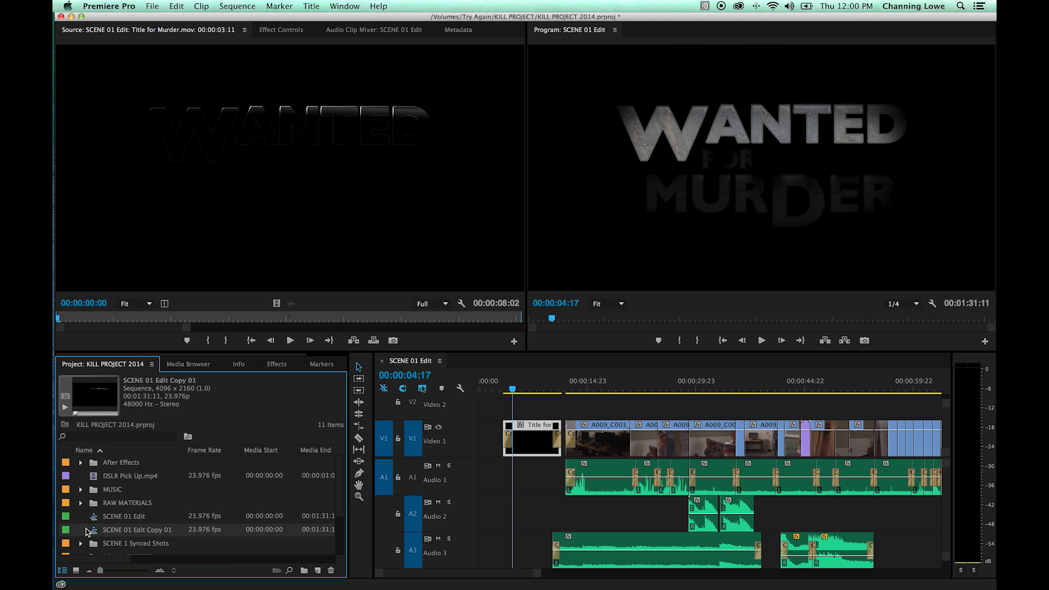
key("Return")
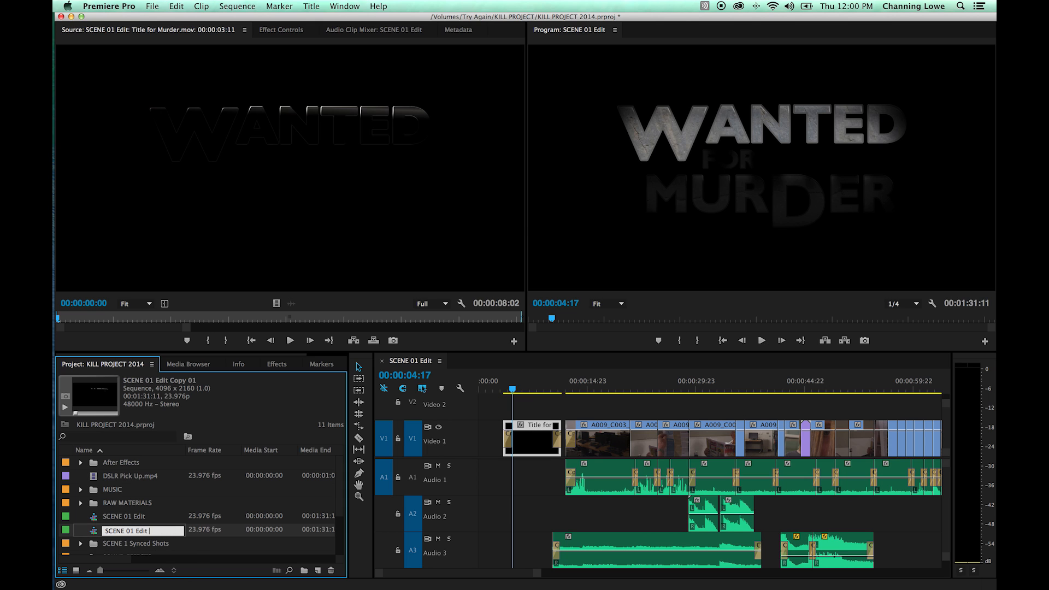
type("FOR COLOR")
key("Tab")
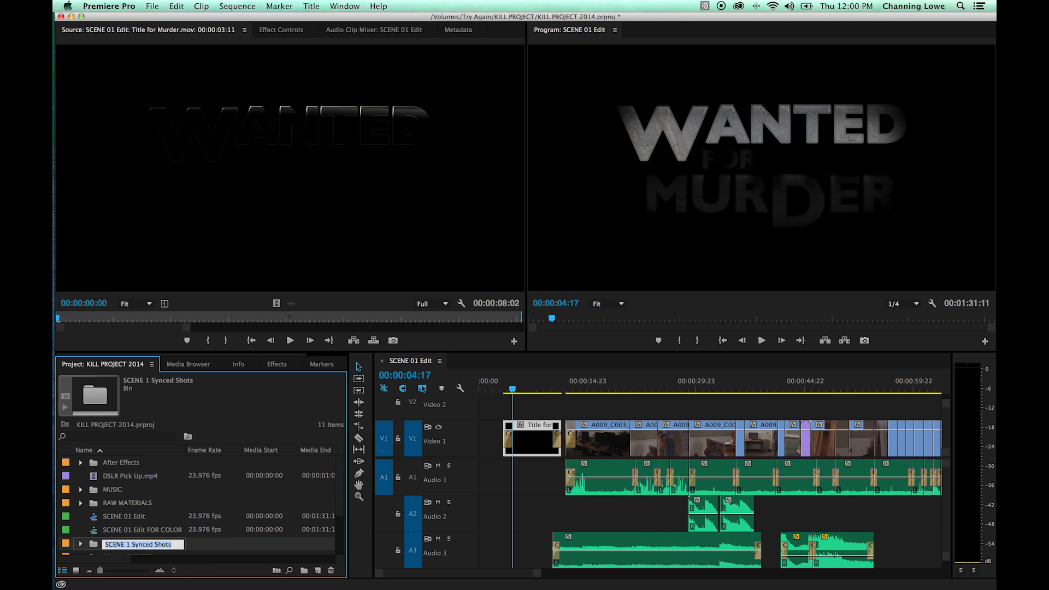
Open the SCENE 01 Edit FOR COLOR sequence in the timeline and inspect its Title for Murder.mov clip up close.
double_click(100, 530)
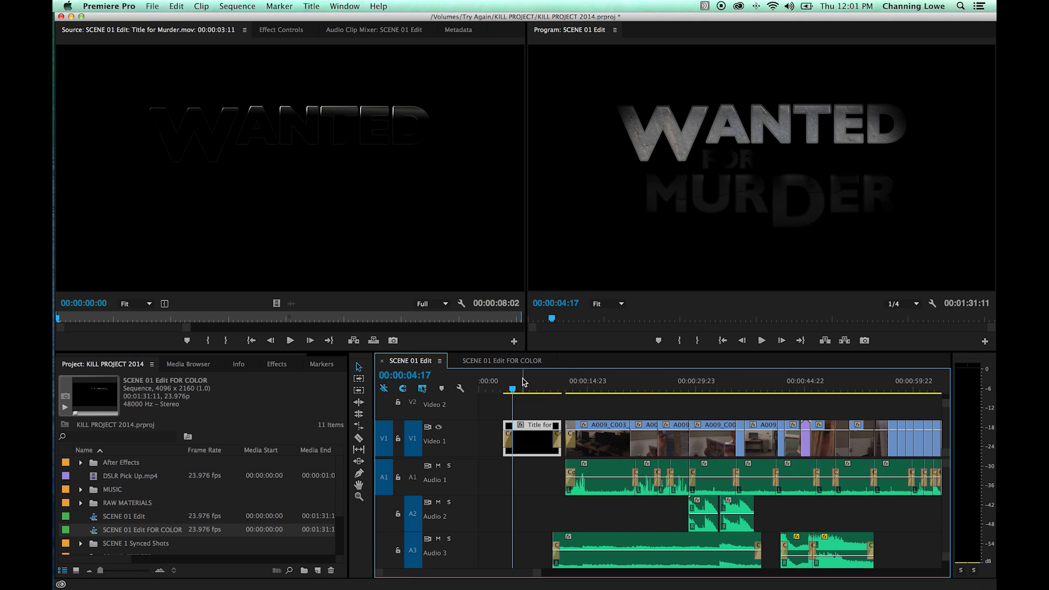
left_click(508, 362)
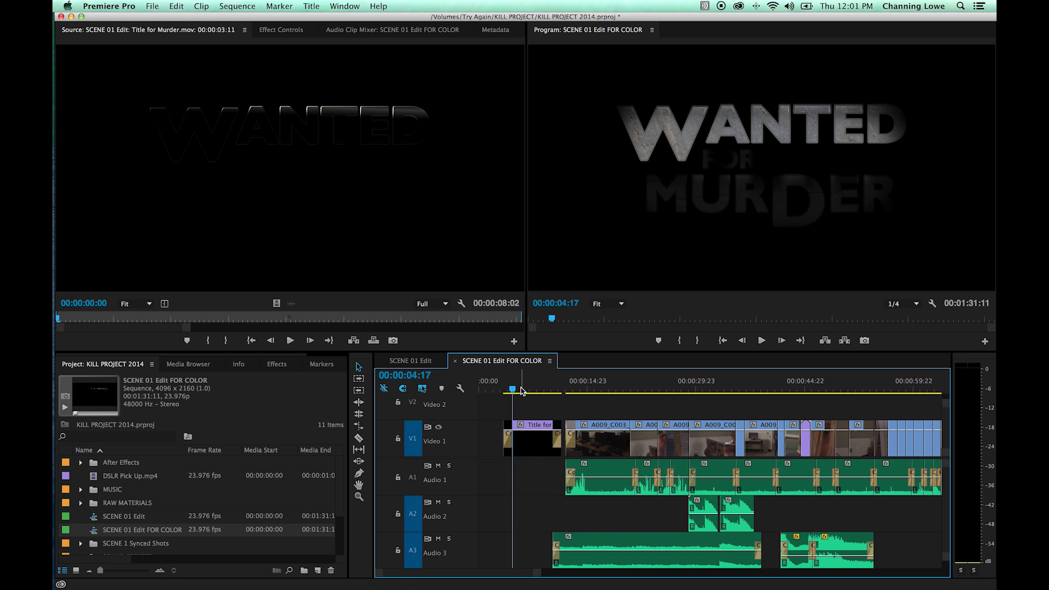
left_click_drag(518, 389, 541, 391)
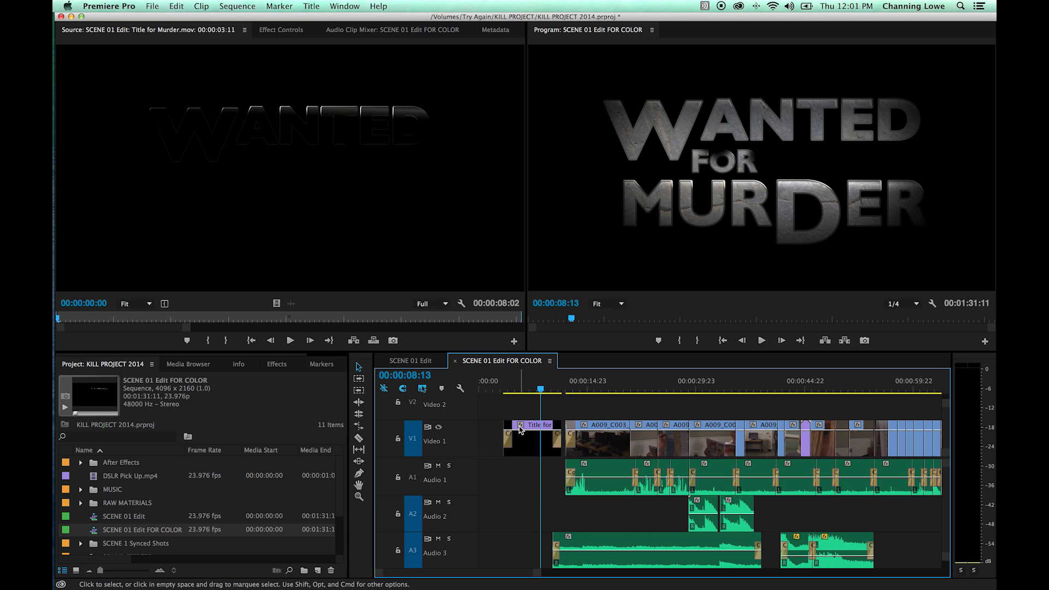
left_click(531, 389)
key("=")
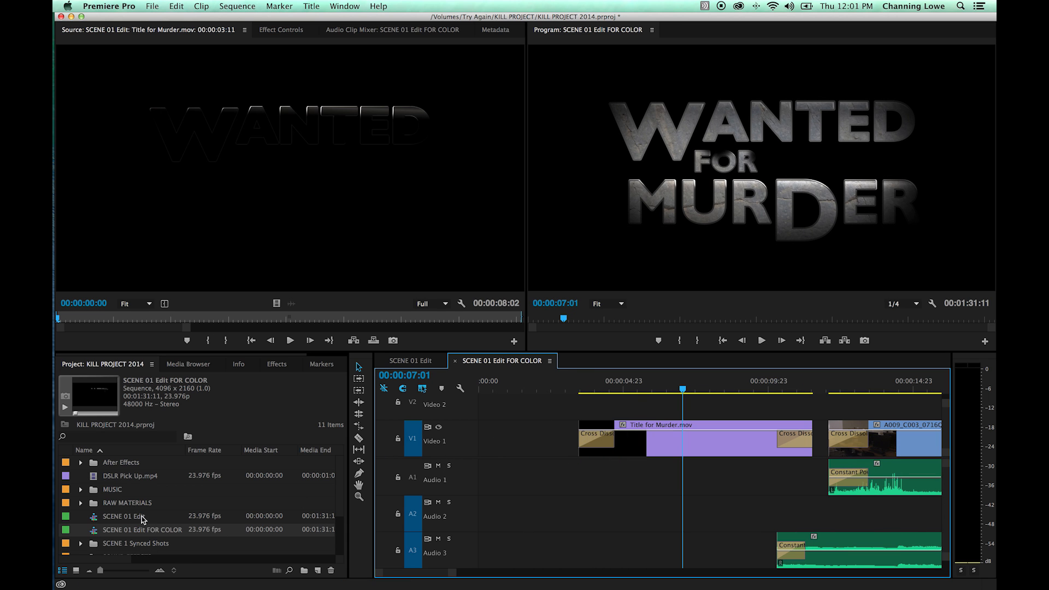
Locate the DSLR Pick Up.mp4 clip on Video 1 in the FOR COLOR sequence and play it from its start.
scroll(144, 521, "down", 2)
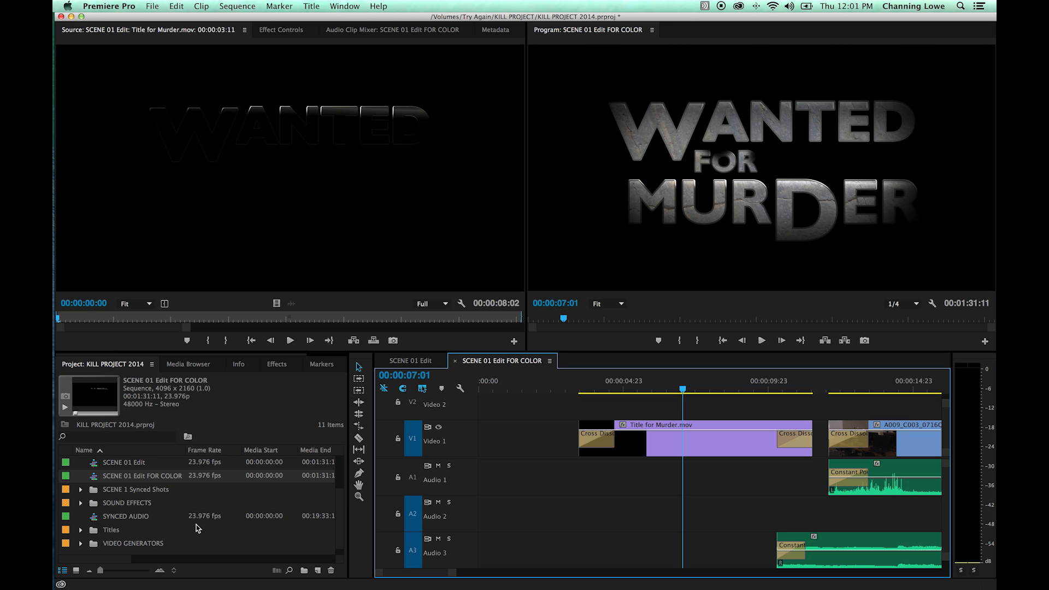
left_click(672, 389)
key("backslash")
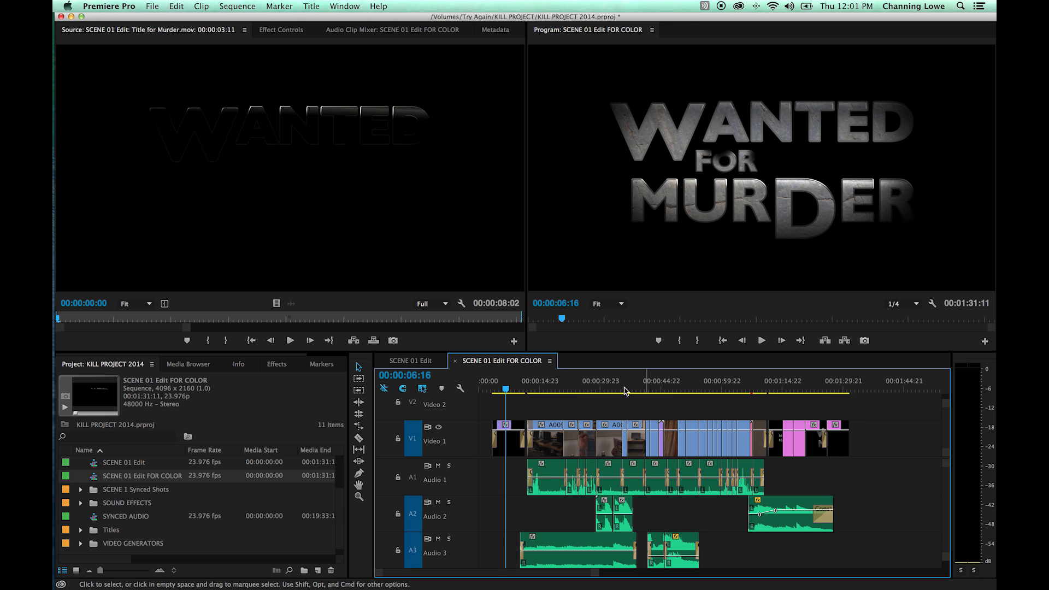
left_click(558, 389)
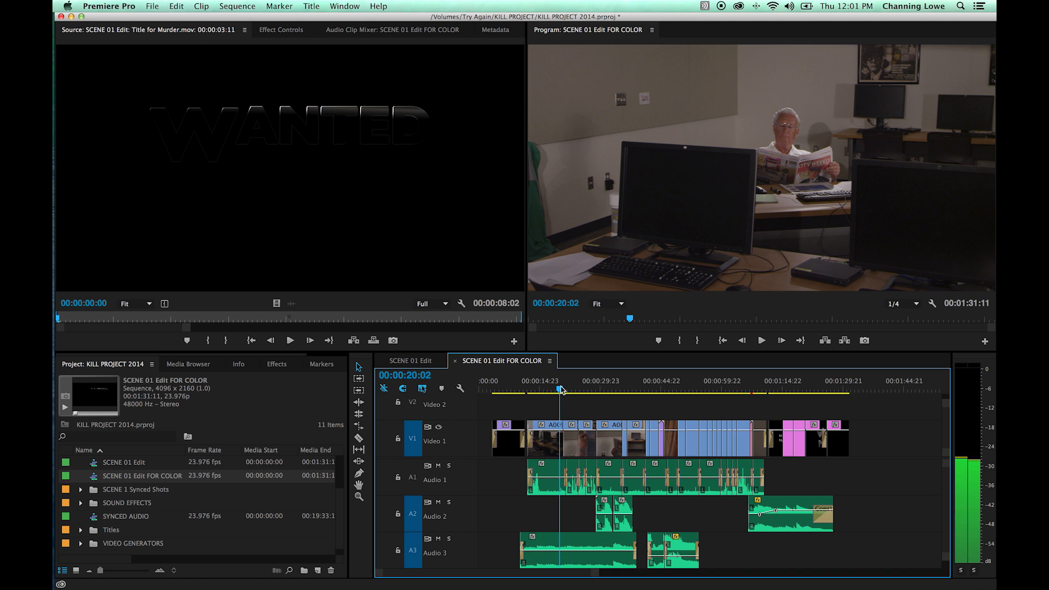
key("=")
left_click(776, 390)
left_click_drag(777, 393, 847, 394)
key("minus")
left_click_drag(727, 389, 819, 389)
key("=")
key("=")
left_click_drag(738, 388, 710, 389)
key("=")
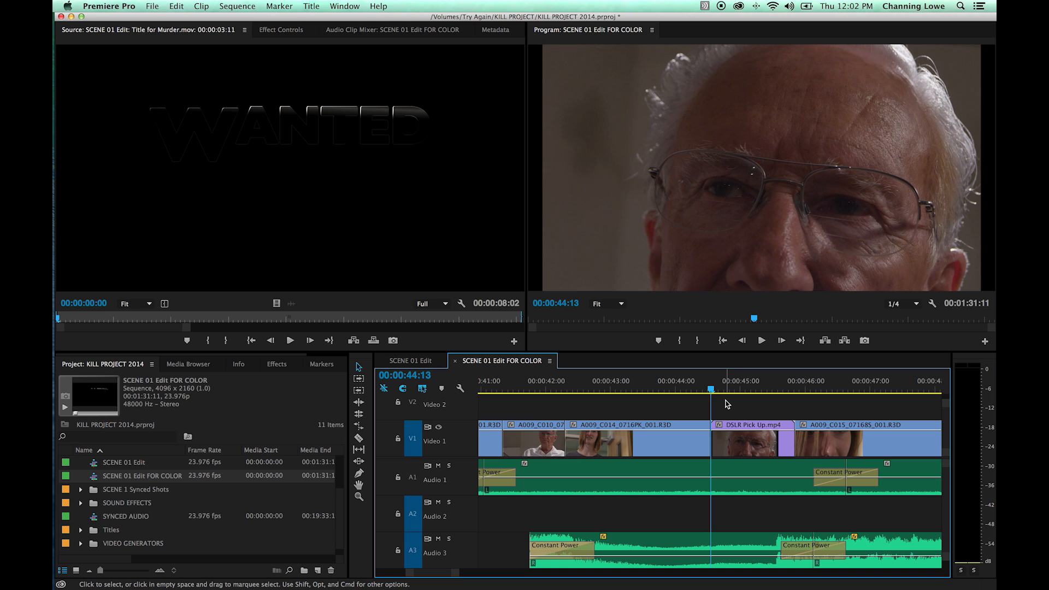
key("space")
key("space")
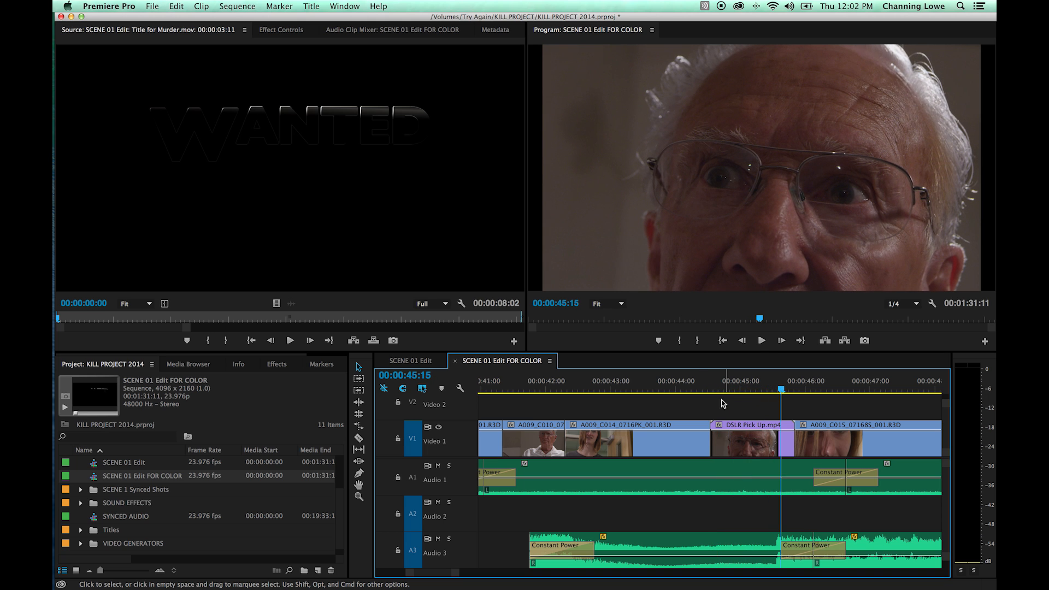
Compare the picture in the A009_C014_0716PK_001.R3D clip with the start of the DSLR Pick Up.mp4 clip.
left_click(719, 391)
left_click_drag(719, 391, 662, 391)
left_click(664, 440)
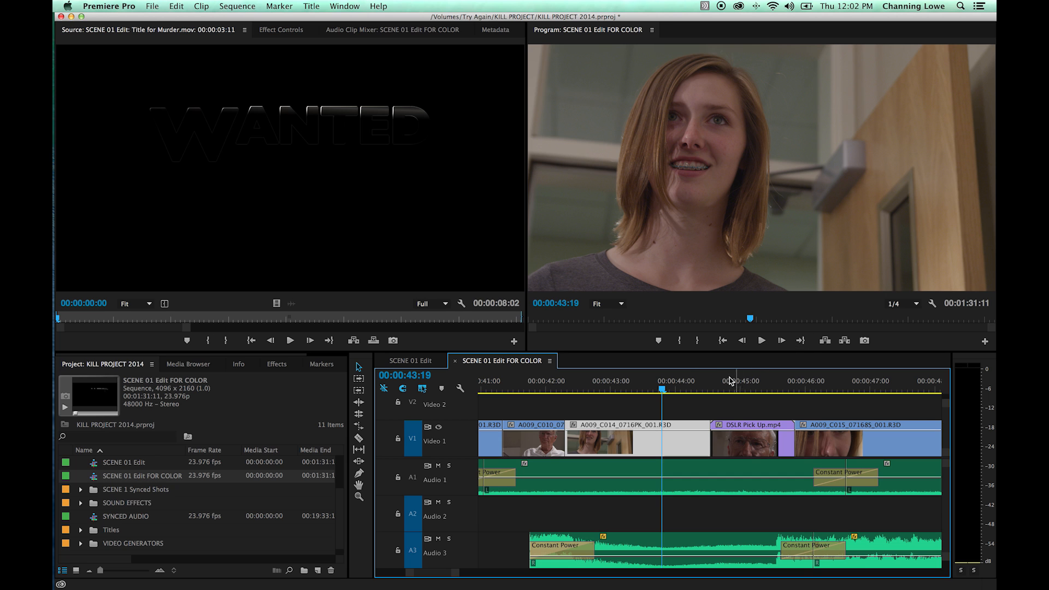
left_click(698, 389)
left_click(708, 389)
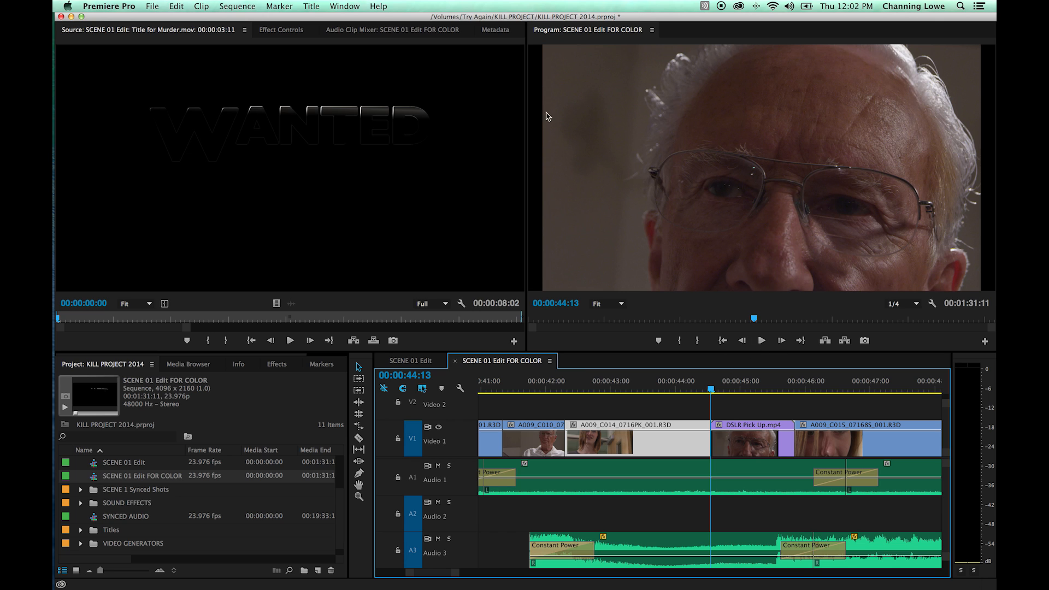
Turn off Scale to Frame Size for the DSLR Pick Up.mp4 clip to view its native size, and turn it back on.
left_click(737, 386)
right_click(750, 436)
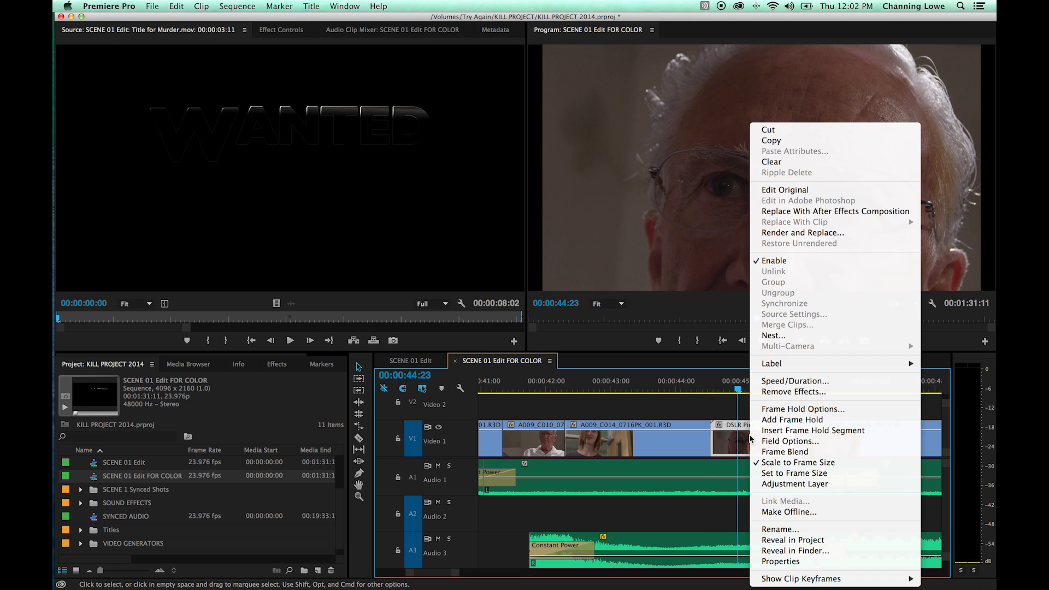
left_click(787, 462)
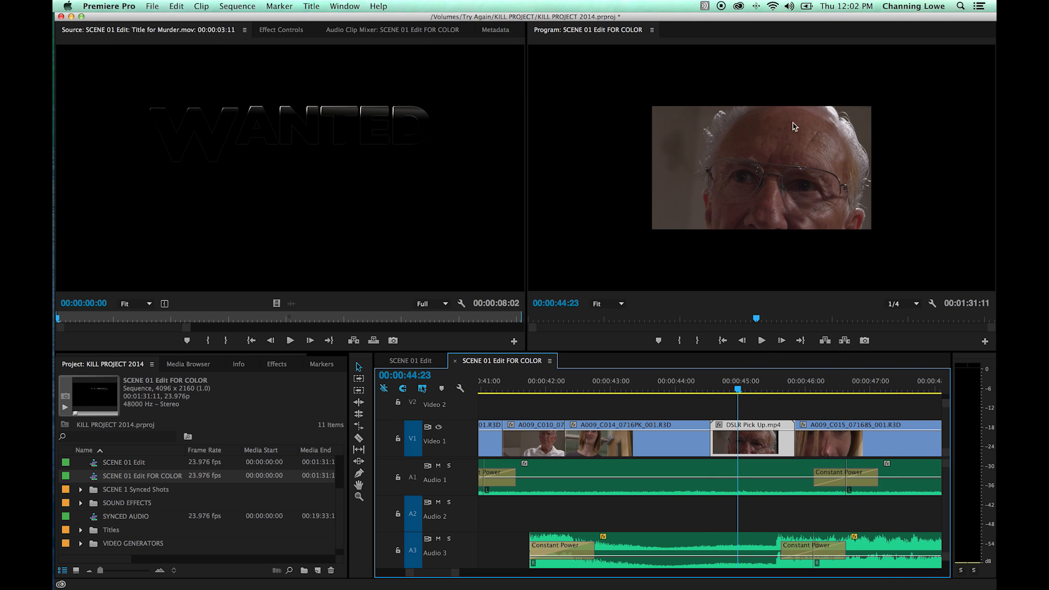
right_click(747, 436)
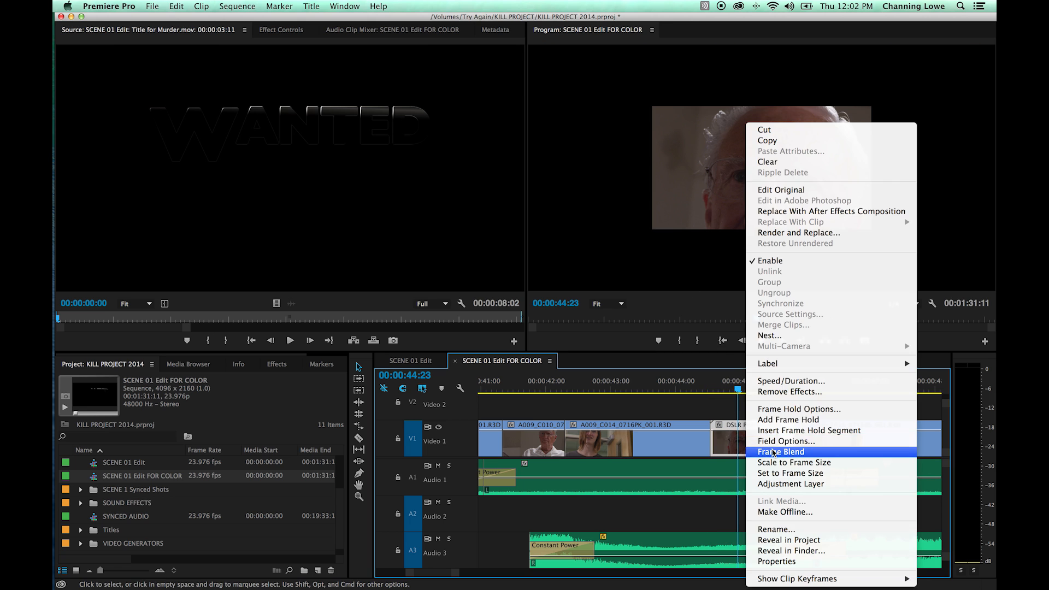
left_click(786, 465)
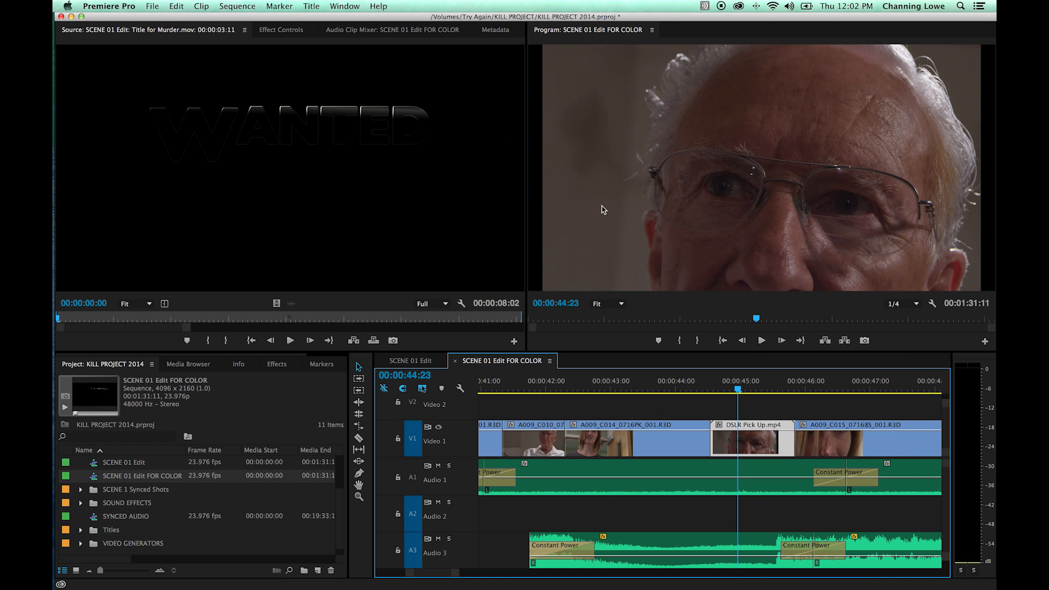
Scrub from the end of the preceding R3D clip through the DSLR Pick Up.mp4 clip to check its scaled picture.
left_click_drag(737, 389, 703, 389)
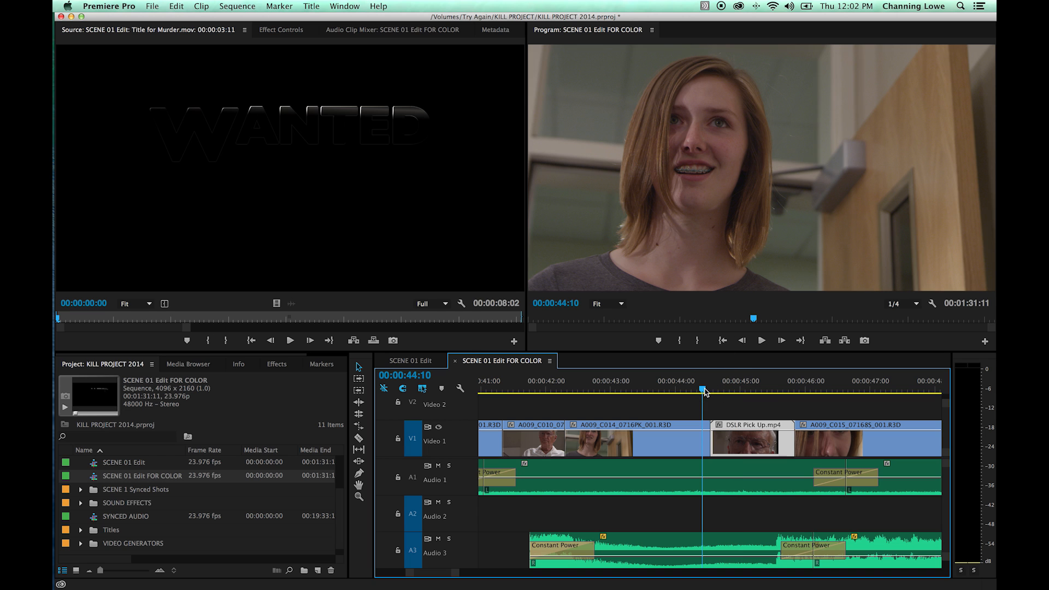
left_click(740, 388)
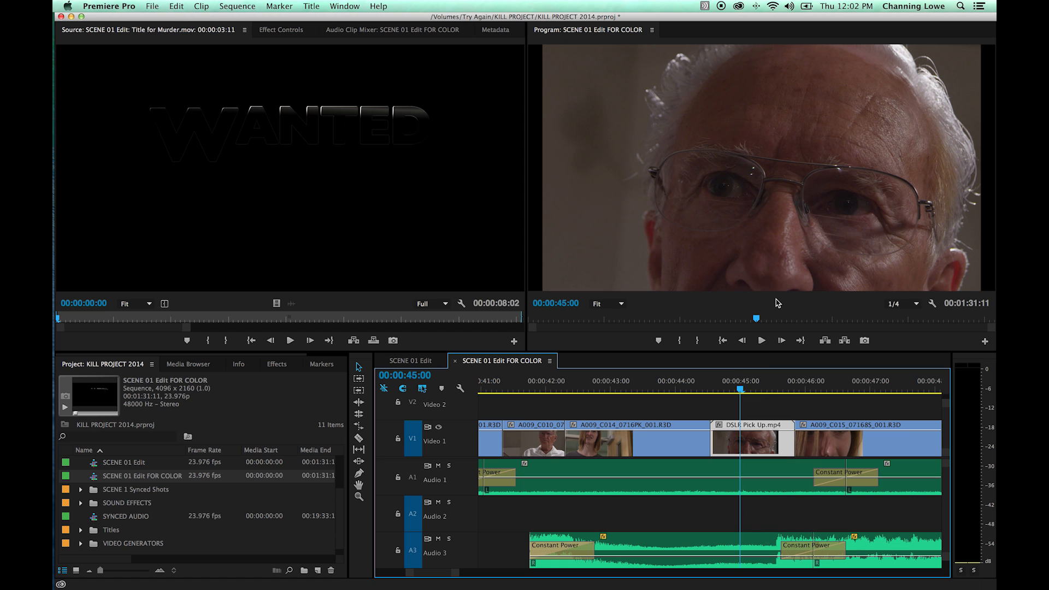
left_click_drag(754, 385, 781, 388)
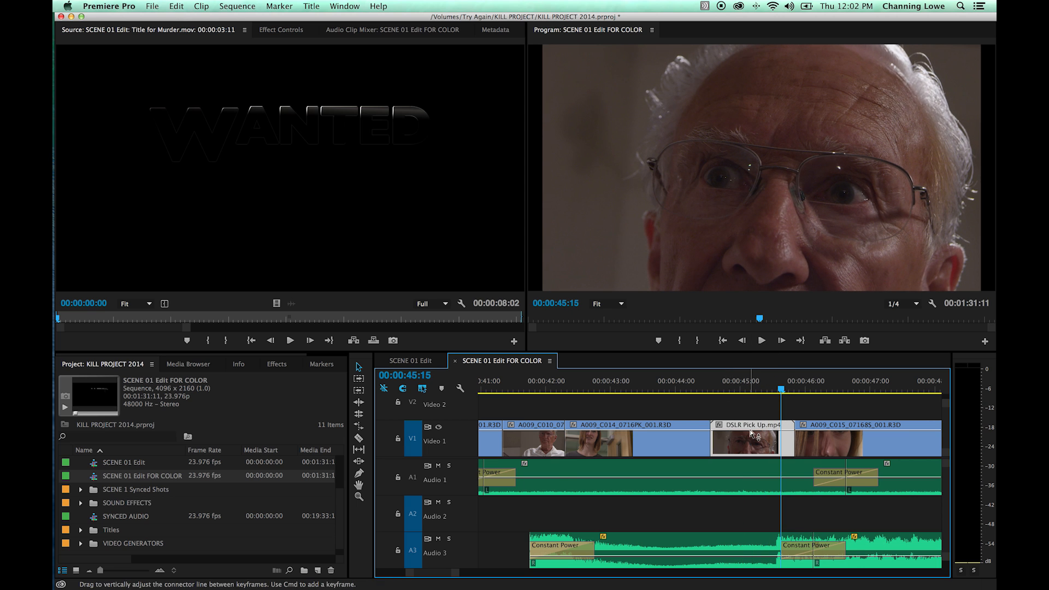
Find the KILL PROJECT 2014 Linked Comp 01 clip at 00:01:07:02 on Video 1 and load it into the Source monitor.
key("minus")
key("Down")
key("Down")
key("Down")
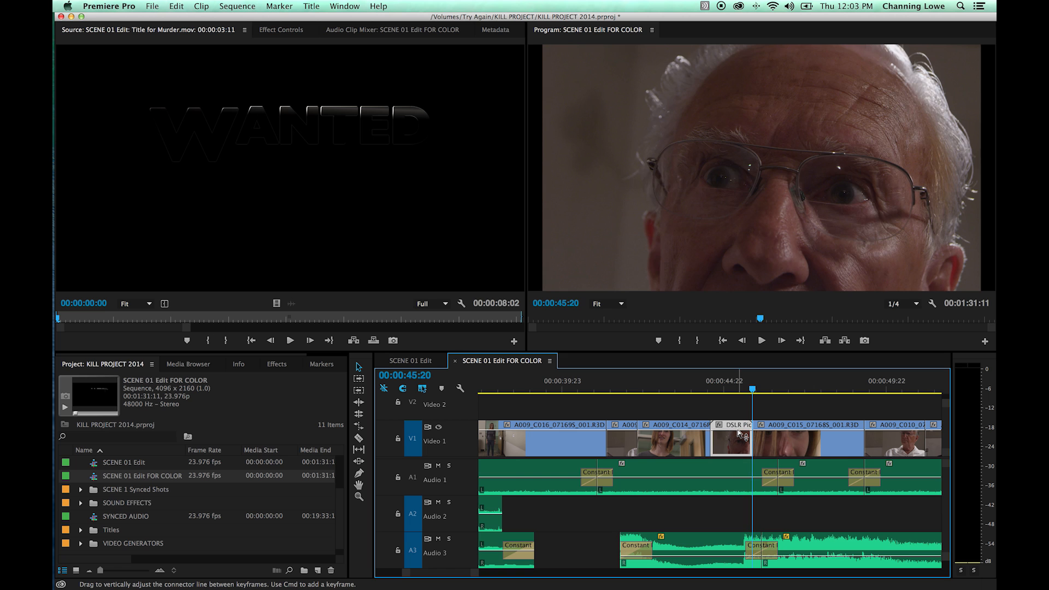
key("Down")
key("Down")
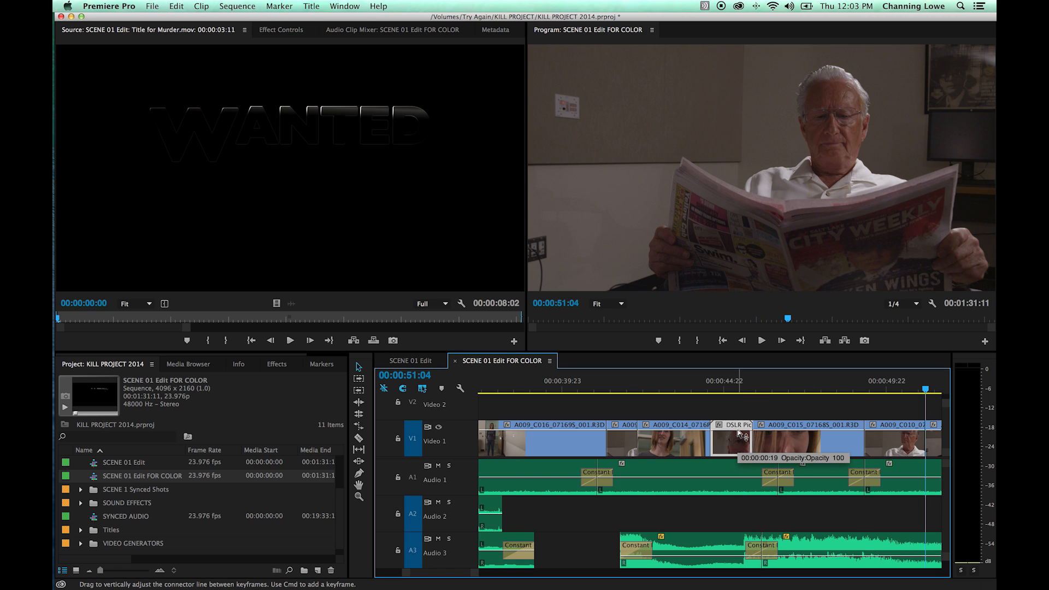
key("equal")
key("Down")
key("Down")
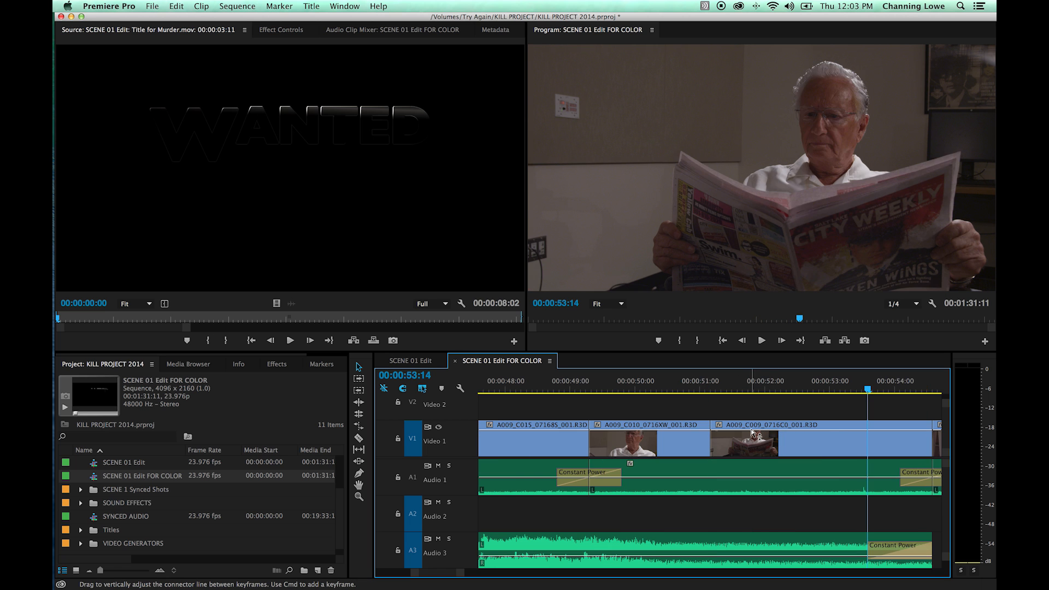
key("Down")
key("Down")
key("Down")
key("Down")
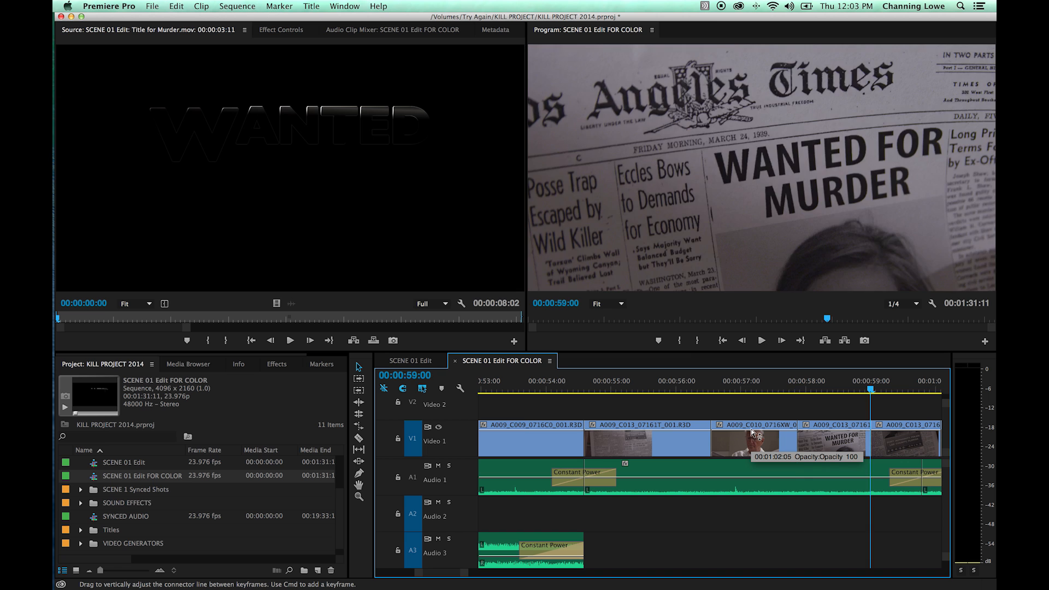
key("Down")
key("Down")
key("Down")
key("Down")
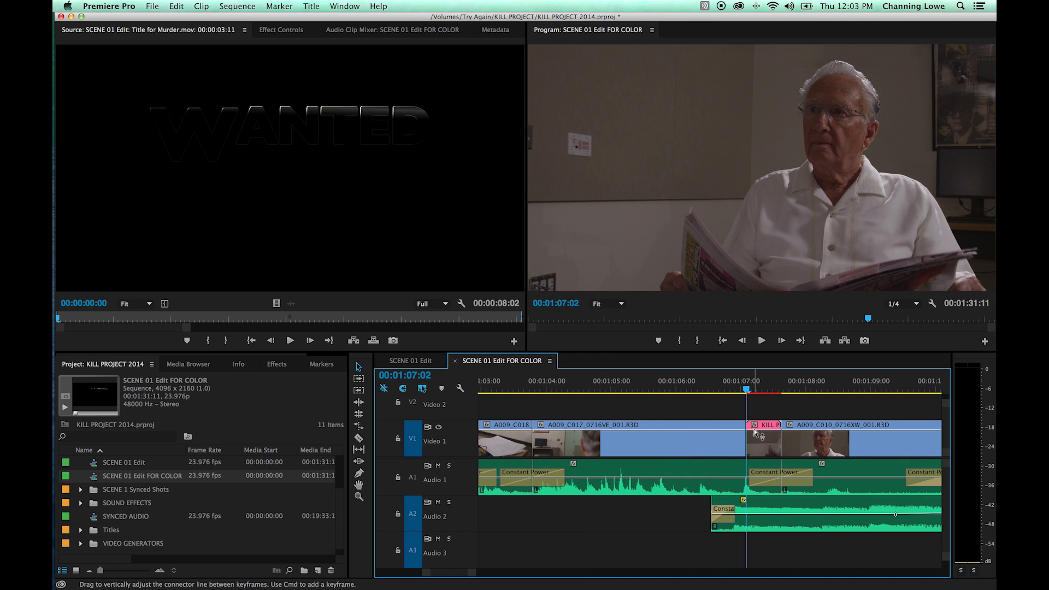
key("=")
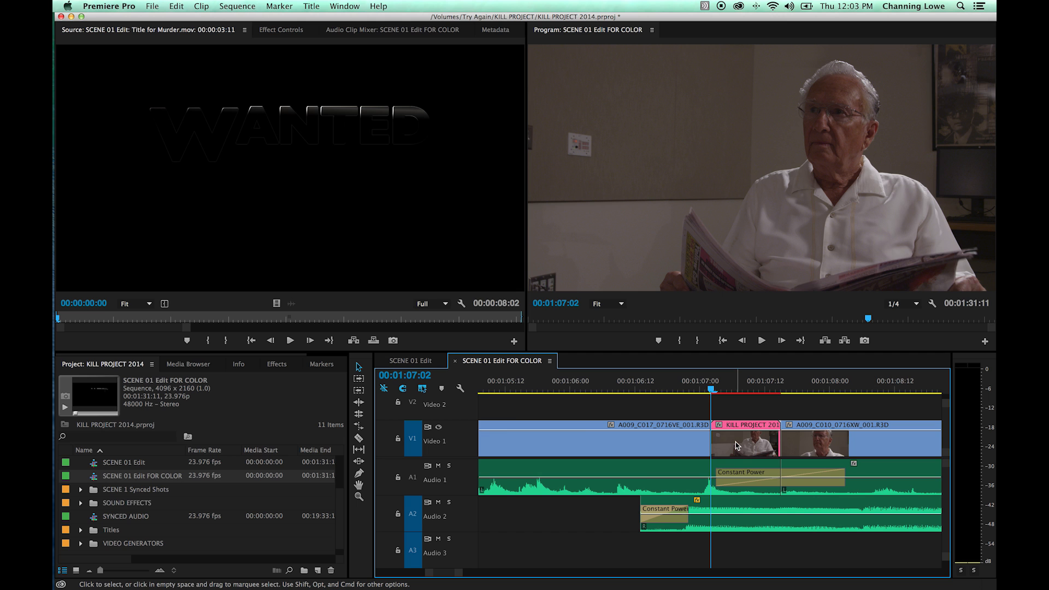
double_click(736, 446)
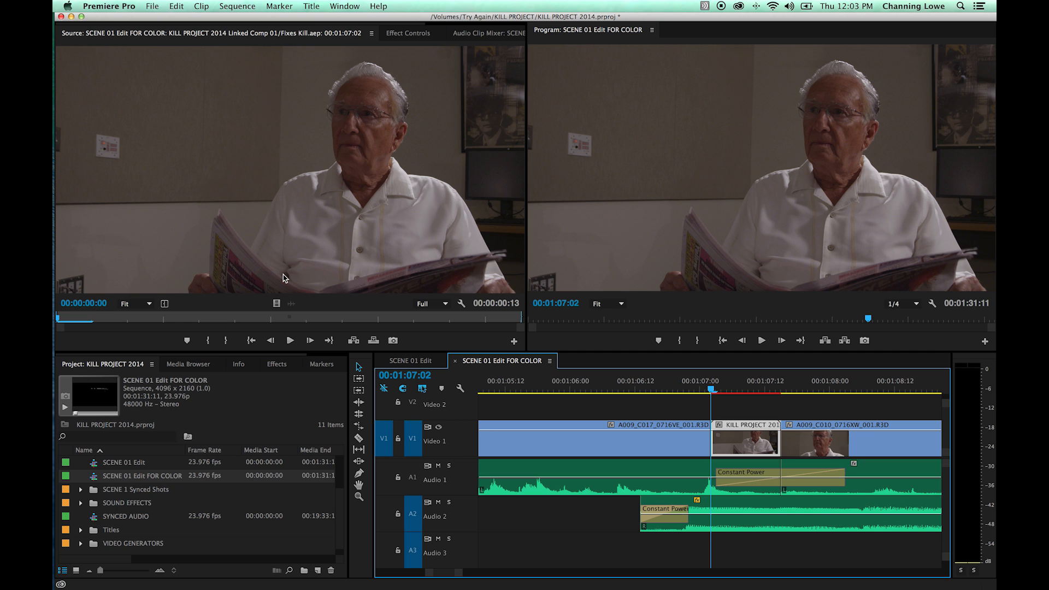
Open the media export settings and choose DPX as the format.
key("super+m")
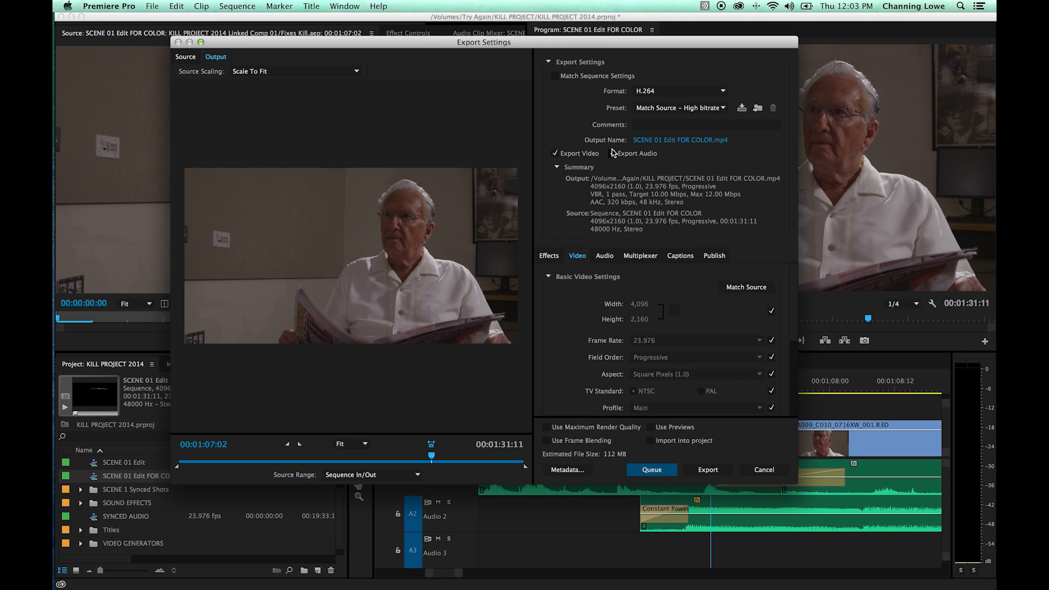
left_click(677, 91)
left_click(678, 147)
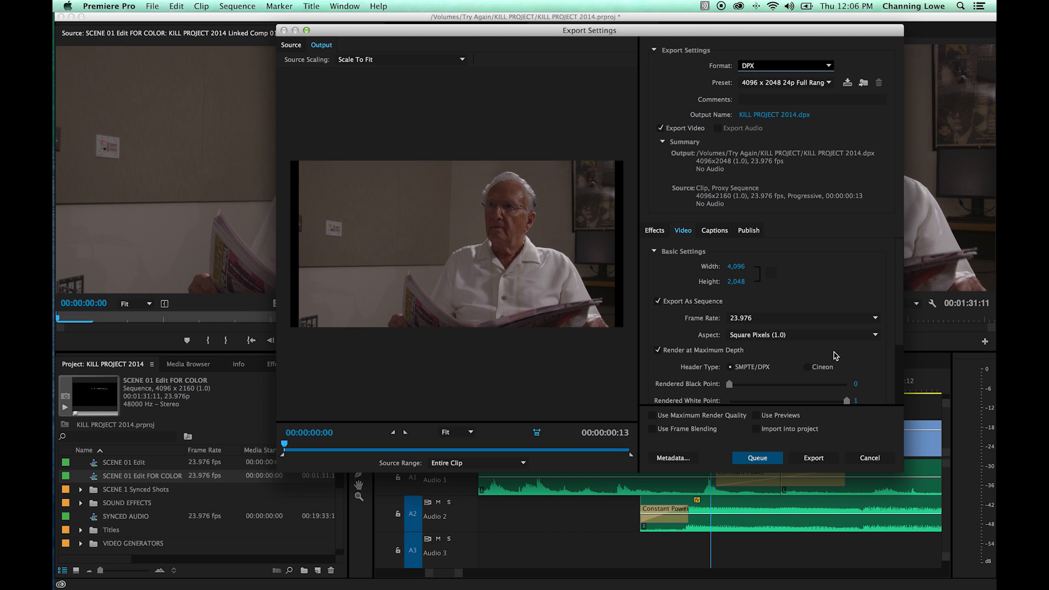
key("Escape")
left_click(159, 477)
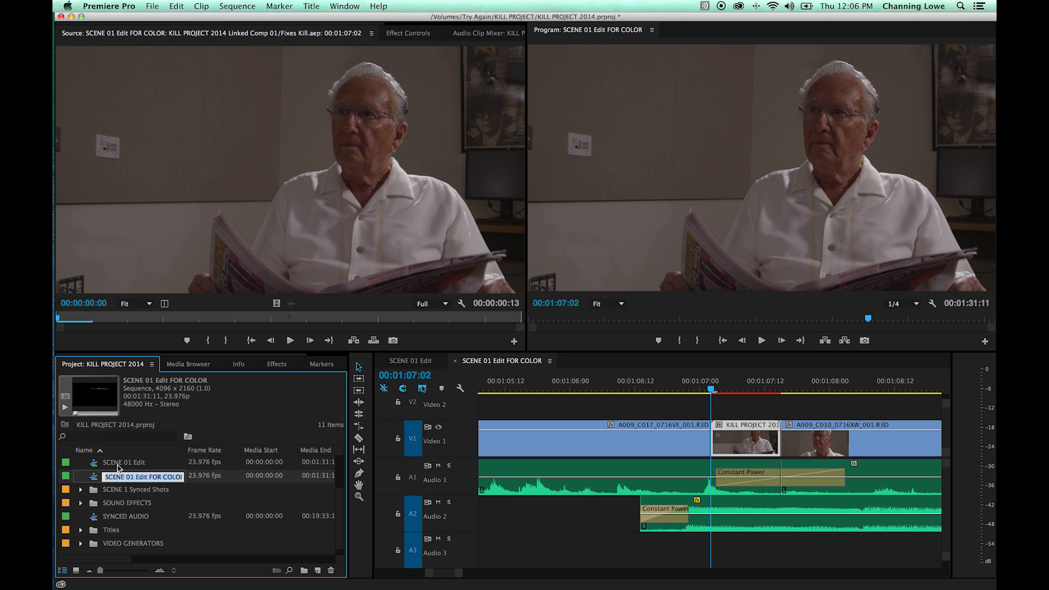
left_click(116, 467)
left_click(132, 473)
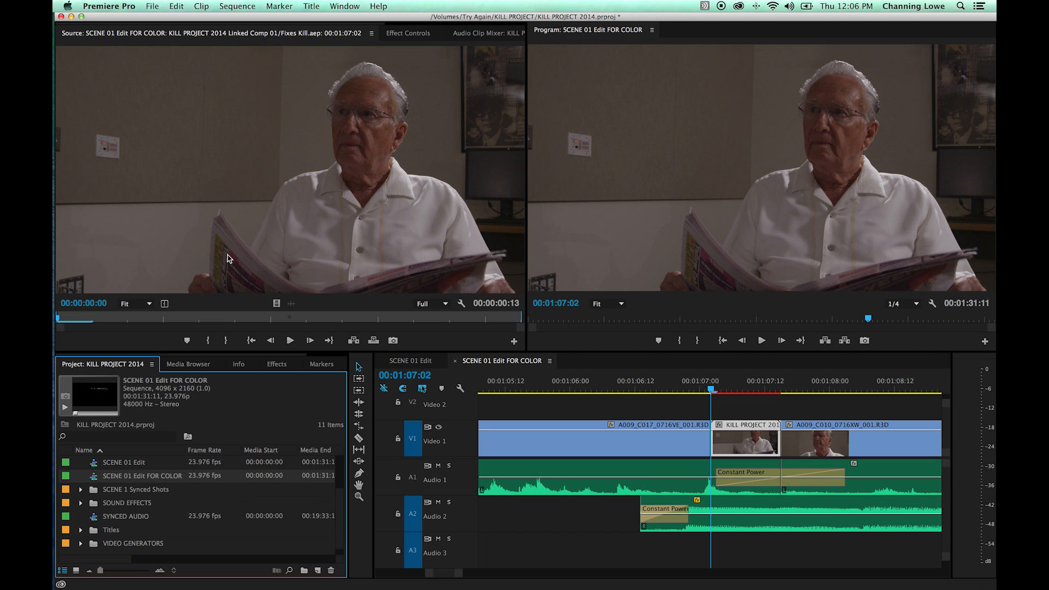
Open the export settings for the linked comp clip in the Source monitor and set the frame height to 2,160.
left_click(228, 261)
key("super+m")
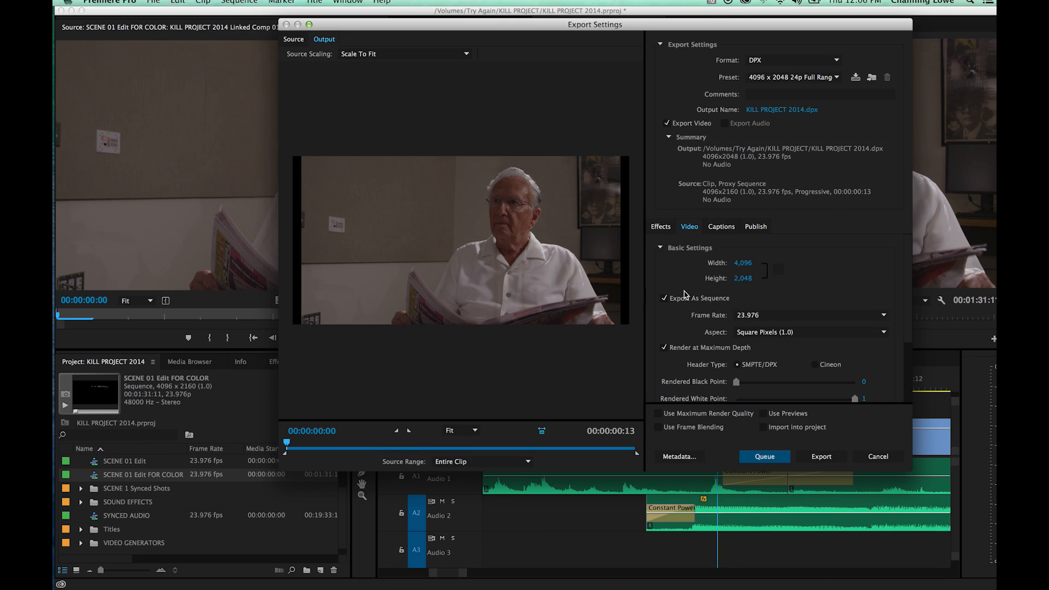
left_click(736, 282)
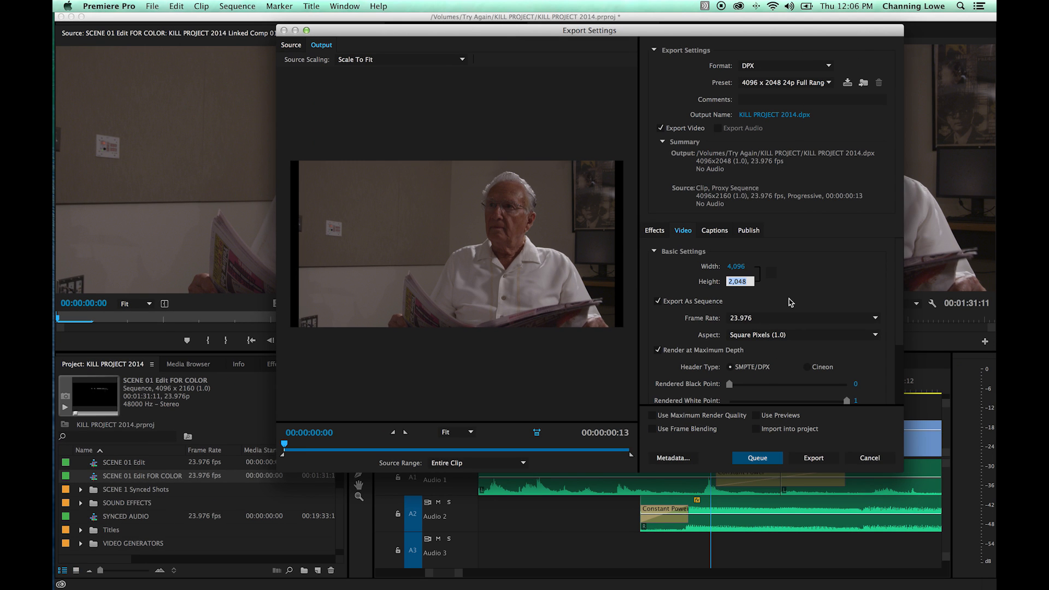
type("2,")
type("160")
key("Return")
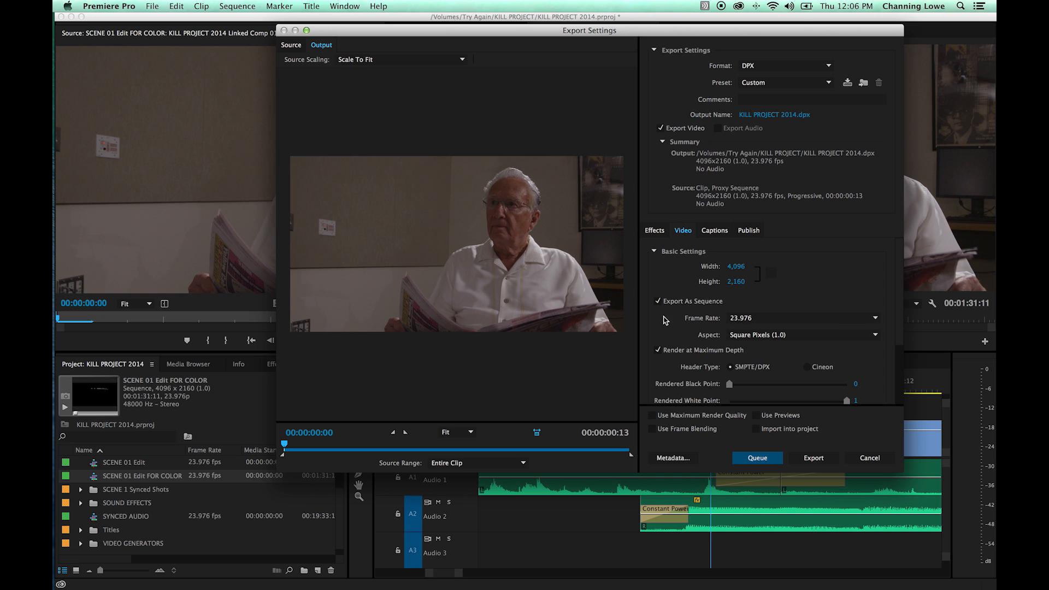
Try the D1/DV NTSC (0.9091) pixel aspect for the DPX export and return it to Square Pixels (1.0).
left_click(803, 337)
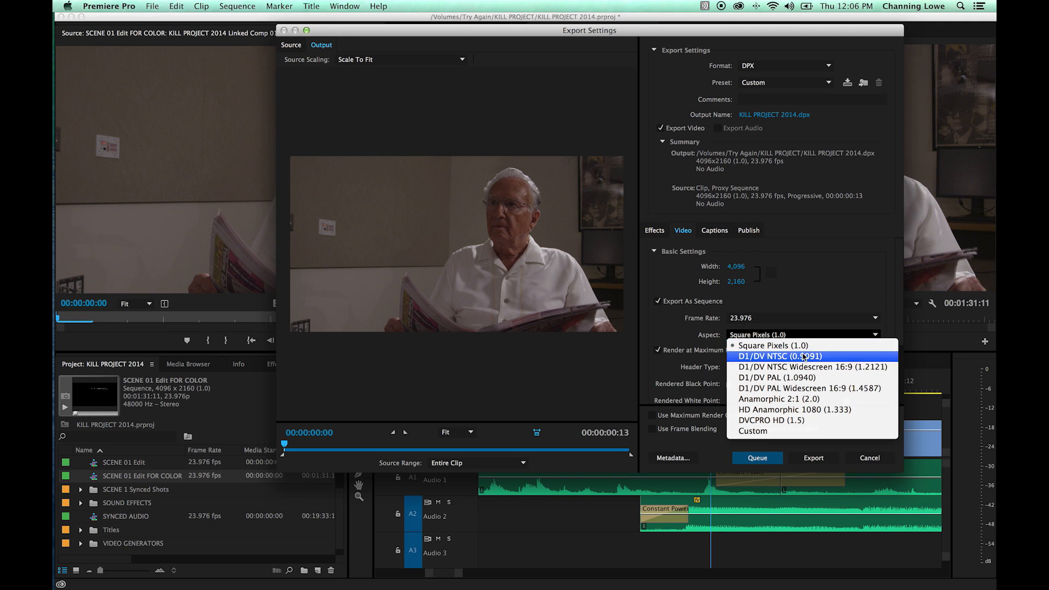
left_click(803, 356)
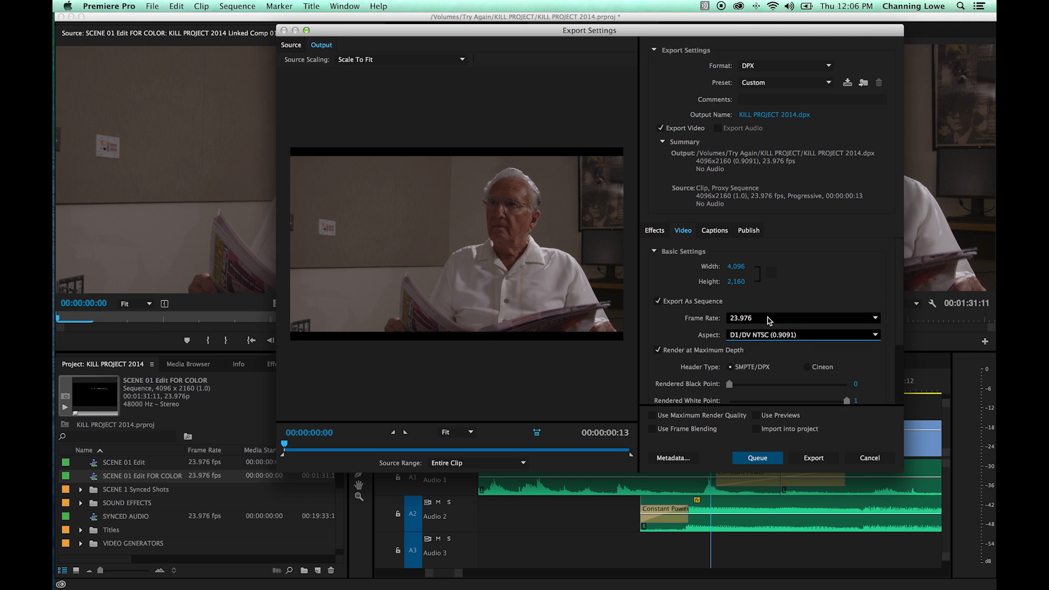
left_click(794, 336)
left_click(784, 345)
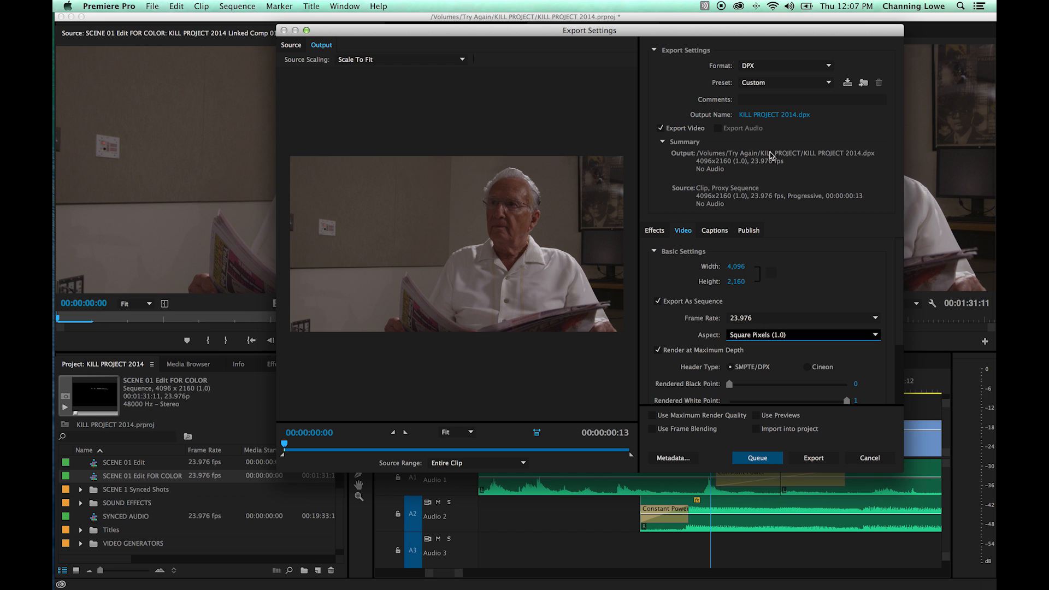
Set the export's save location to the FLATTENED FILES folder and check the contents of its Shadow Removal subfolder.
left_click(781, 115)
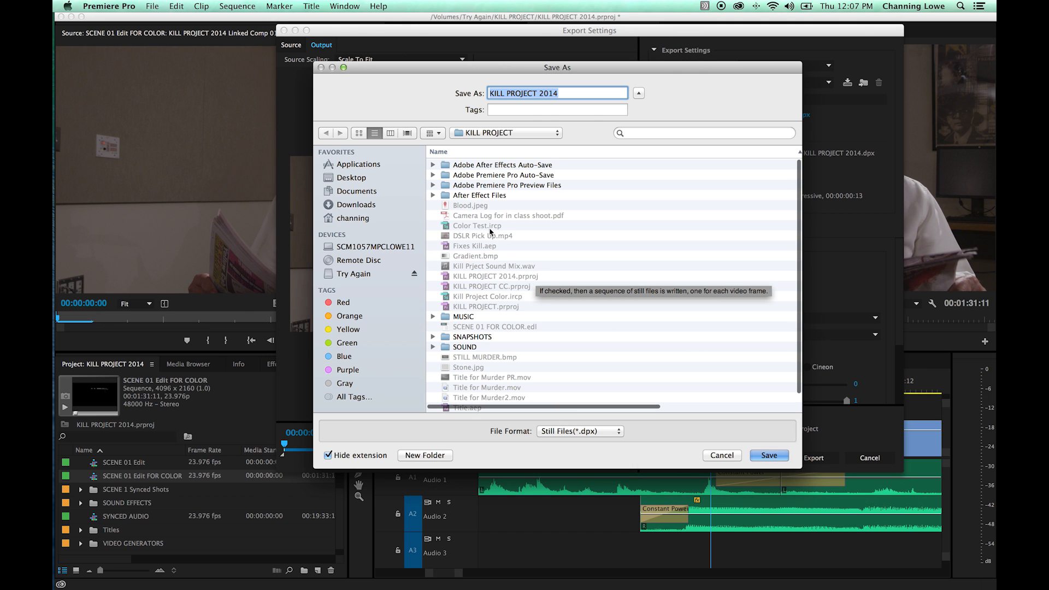
double_click(488, 197)
left_click(482, 175)
double_click(481, 174)
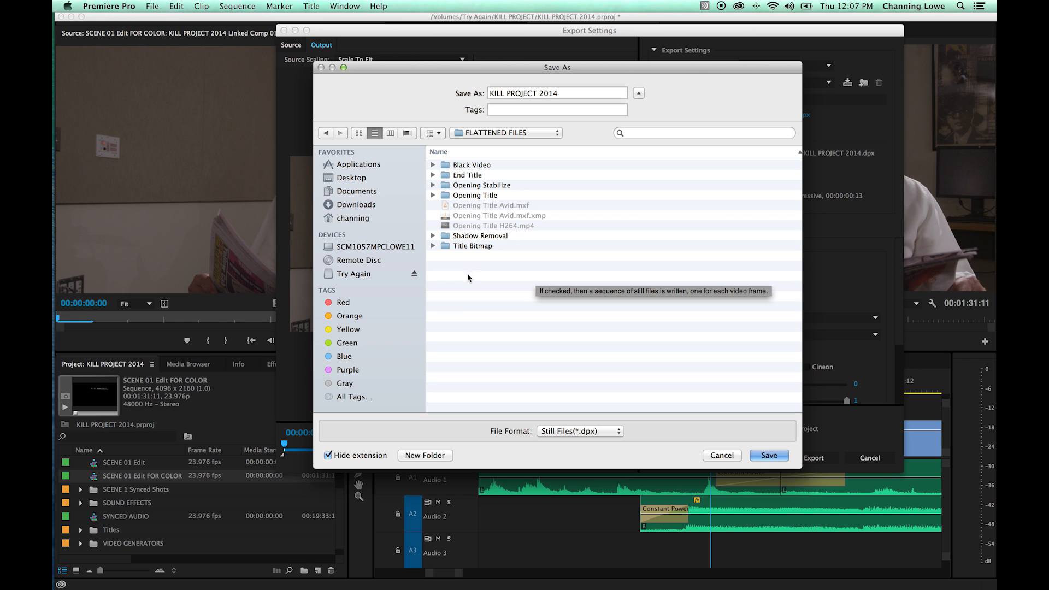
left_click(460, 238)
left_click(433, 235)
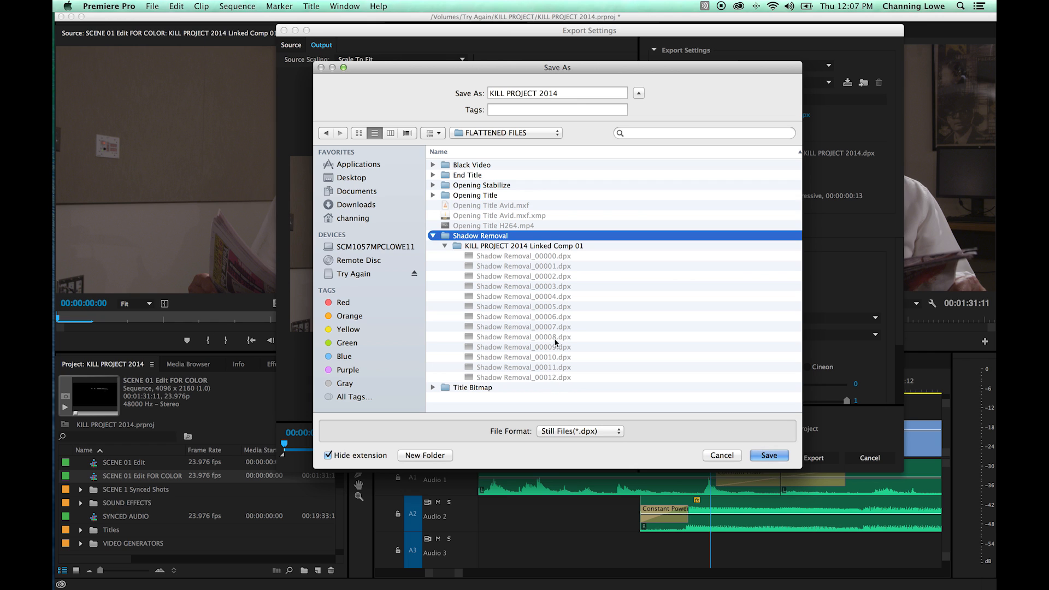
left_click(433, 236)
left_click(471, 322)
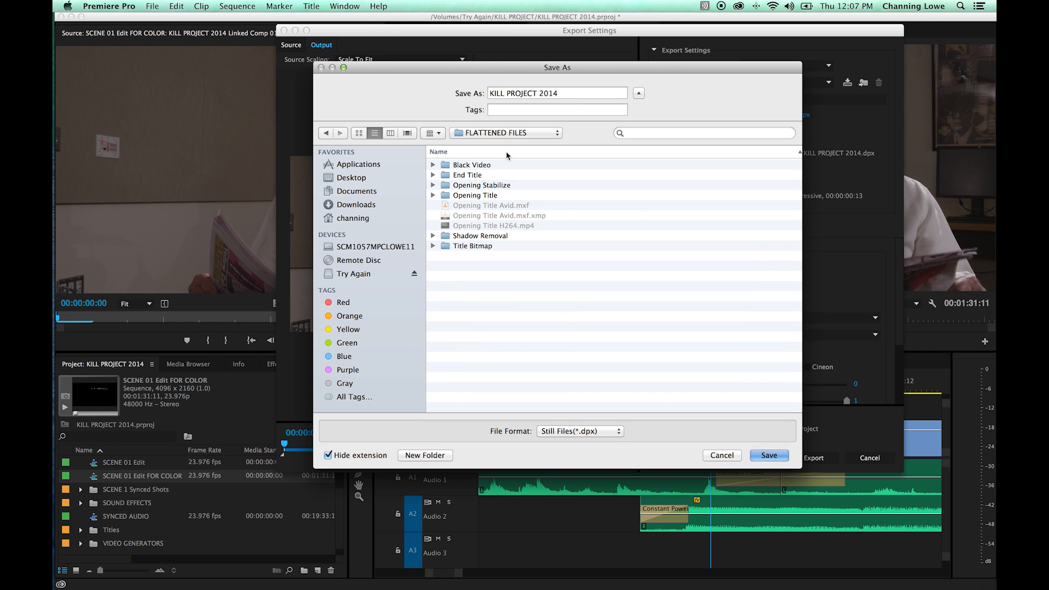
Create a folder named Shadow Removal Effect inside FLATTENED FILES and enter "Shadow Rem" as the export's file name.
left_click(425, 455)
type("S")
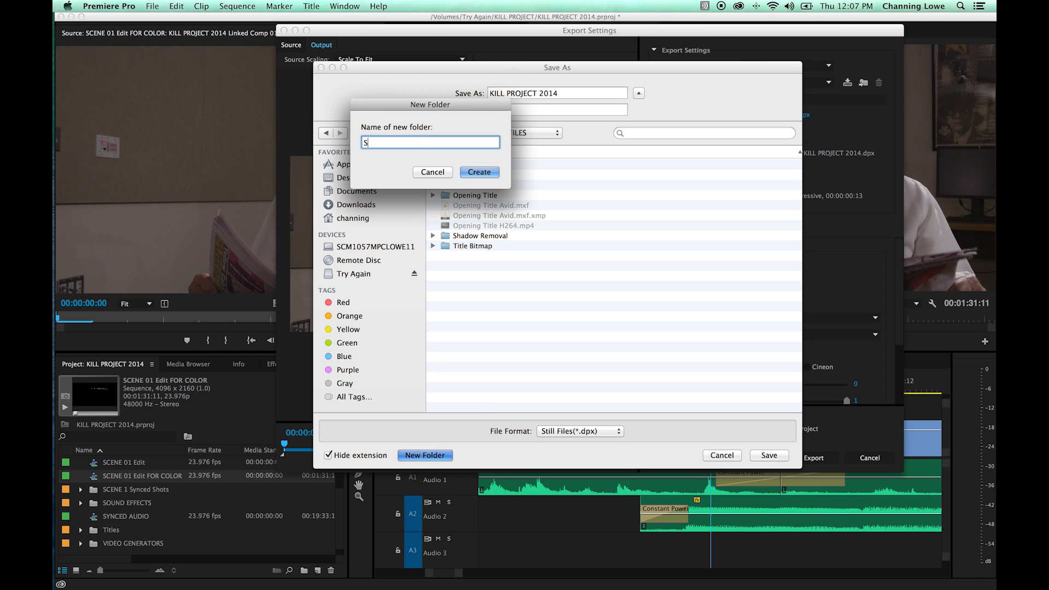
type("hadow Removal x Effect")
left_click(487, 173)
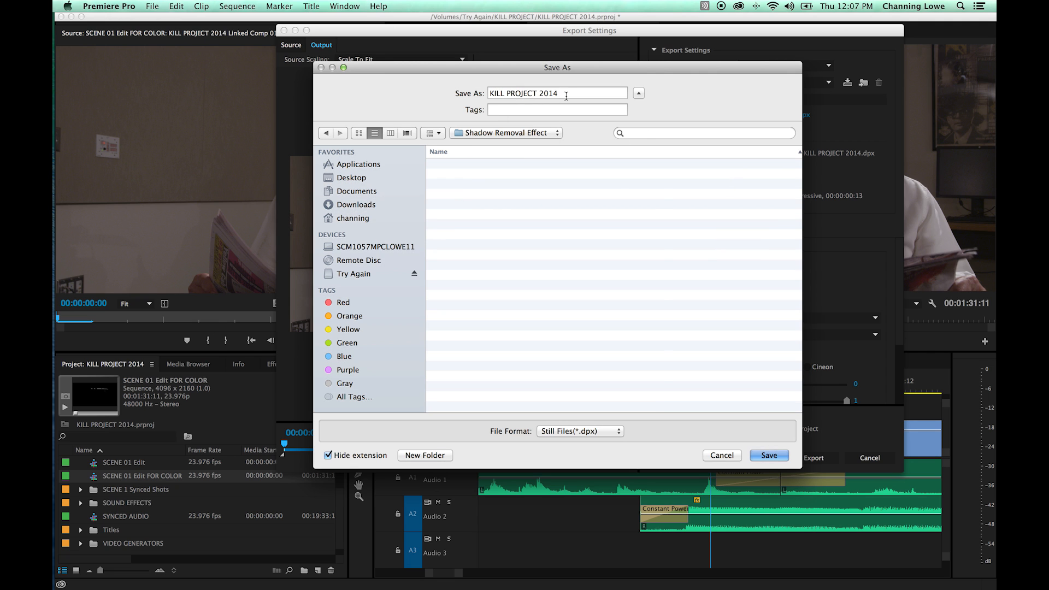
triple_click(588, 93)
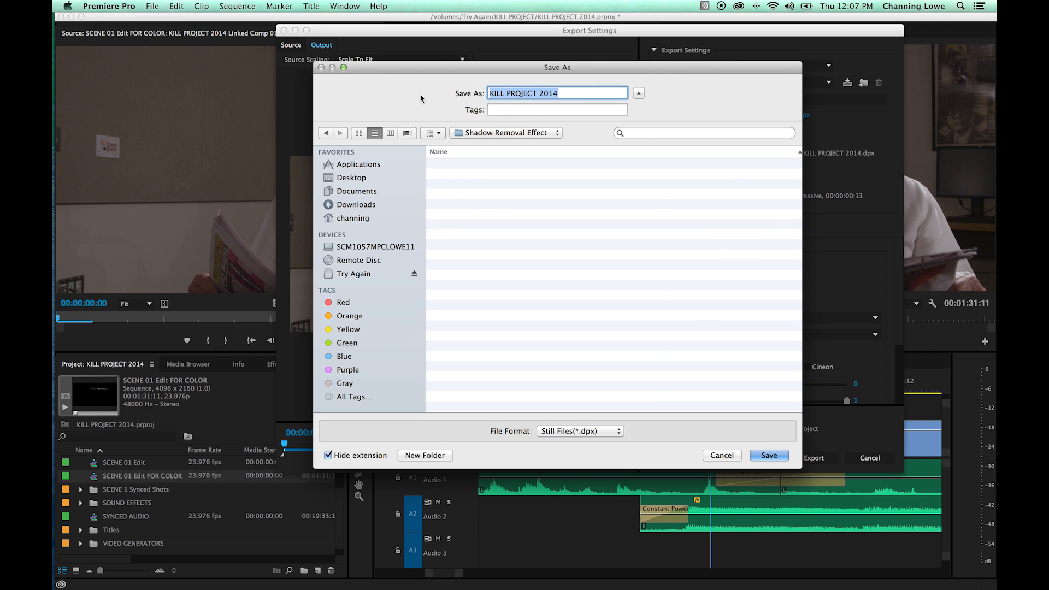
type("Shadow Rem")
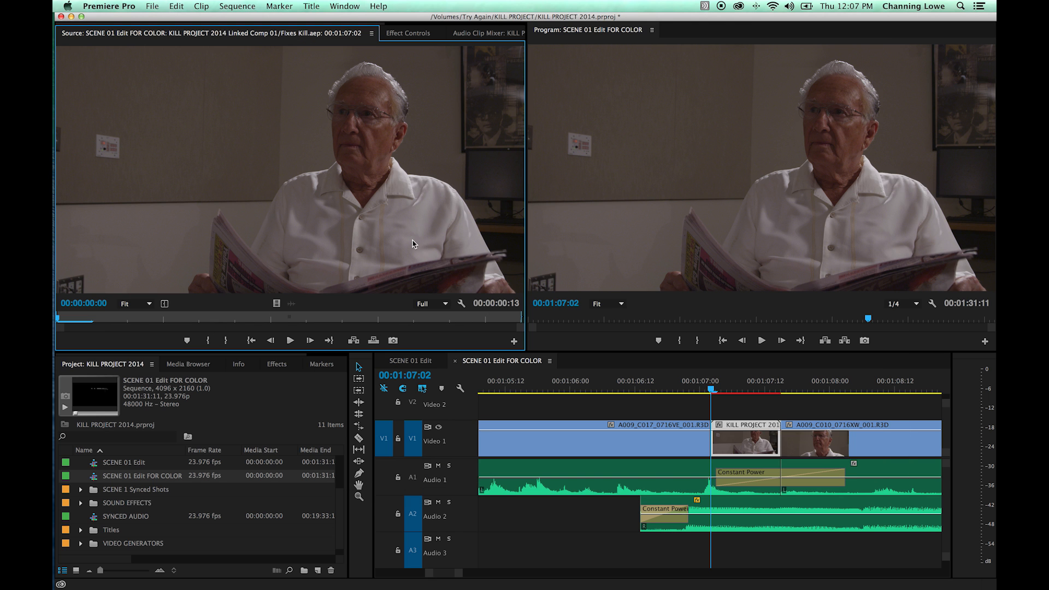
Switch to Finder and delete Shadow Removal00.dpx.xmp from the Shadow Removal Effect folder.
key("super+Tab")
key("super+Tab")
key("super+Tab")
key("super+Tab")
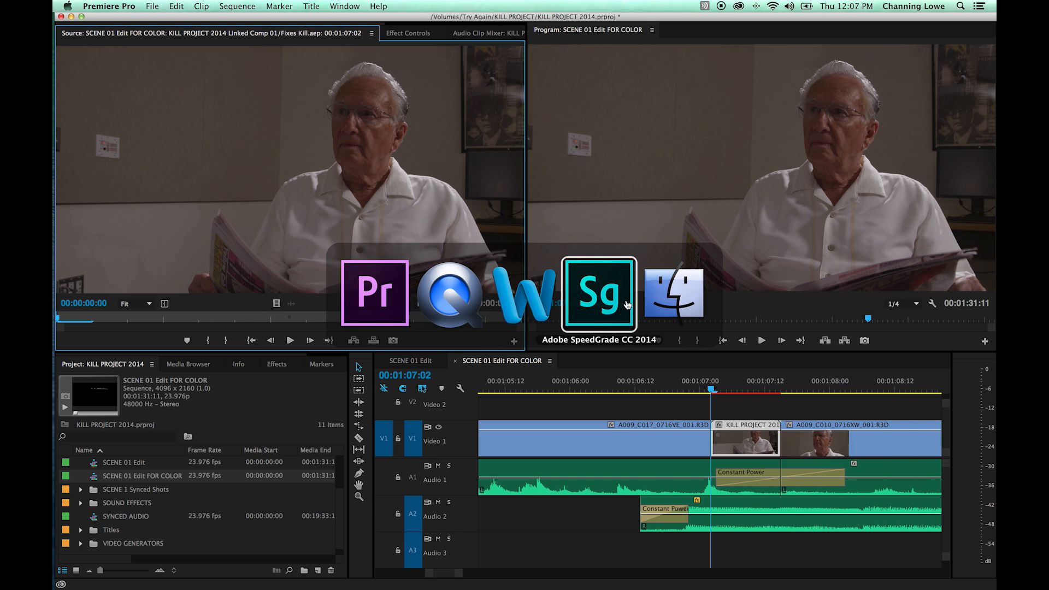
key("super+n")
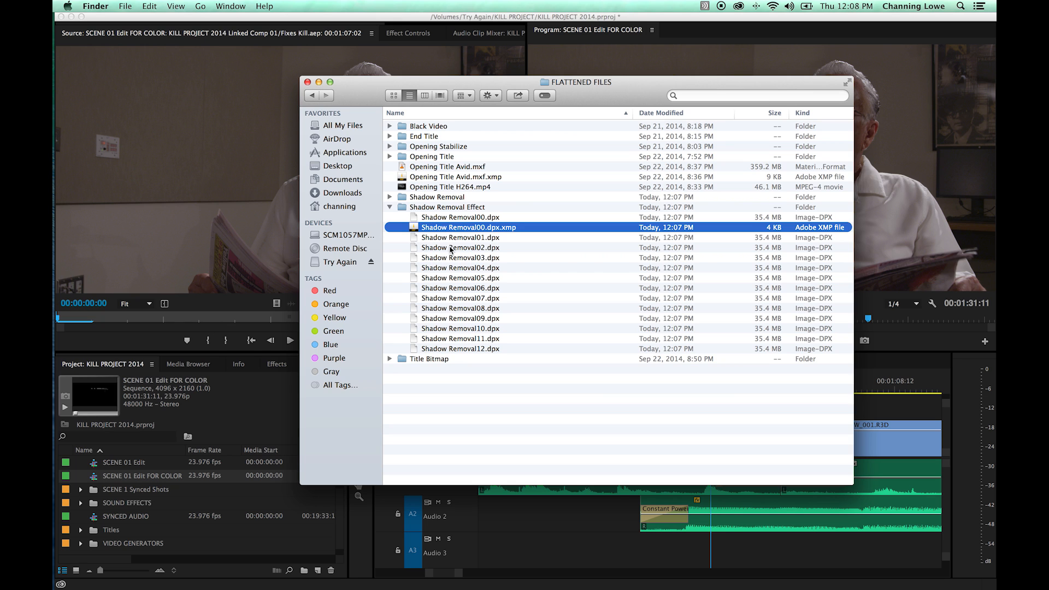
key("super+BackSpace")
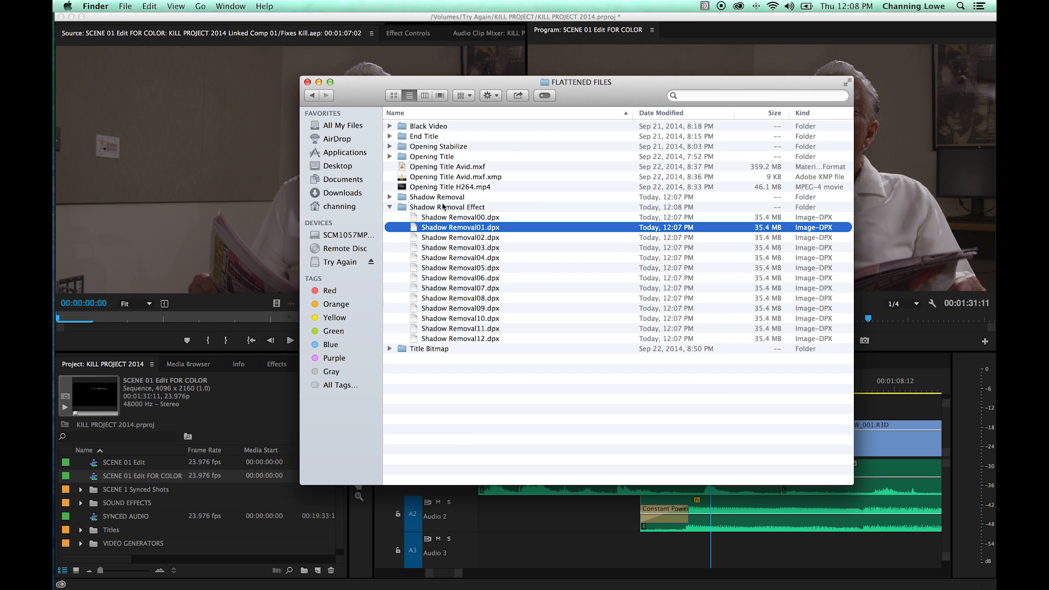
Look through the numbered DPX frames inside the Shadow Removal Effect folder and collapse the folder.
left_click(432, 208)
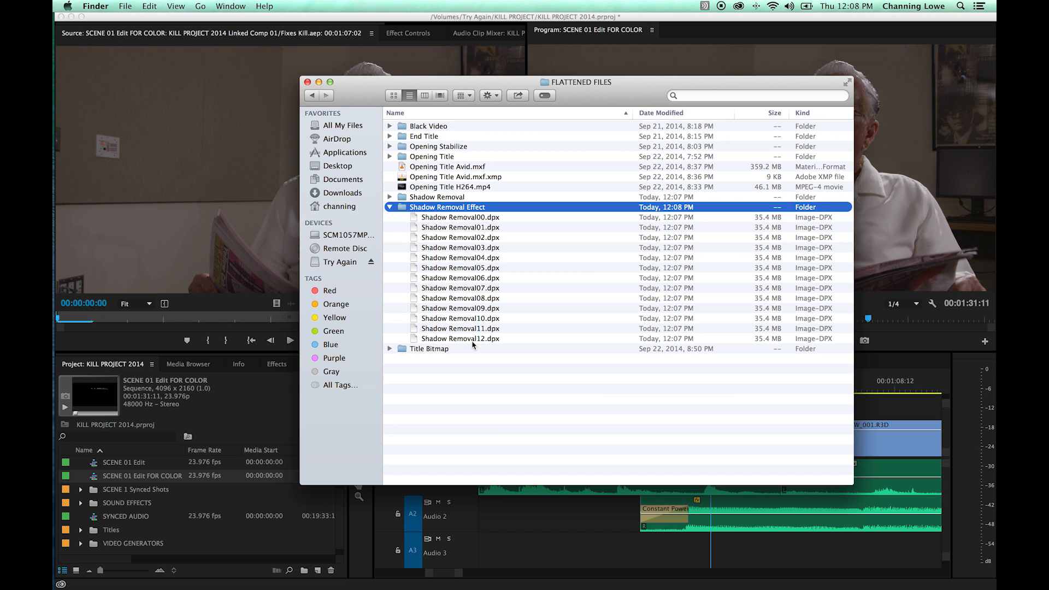
left_click(434, 218)
left_click(449, 237)
left_click(464, 258)
left_click(467, 278)
left_click(471, 306)
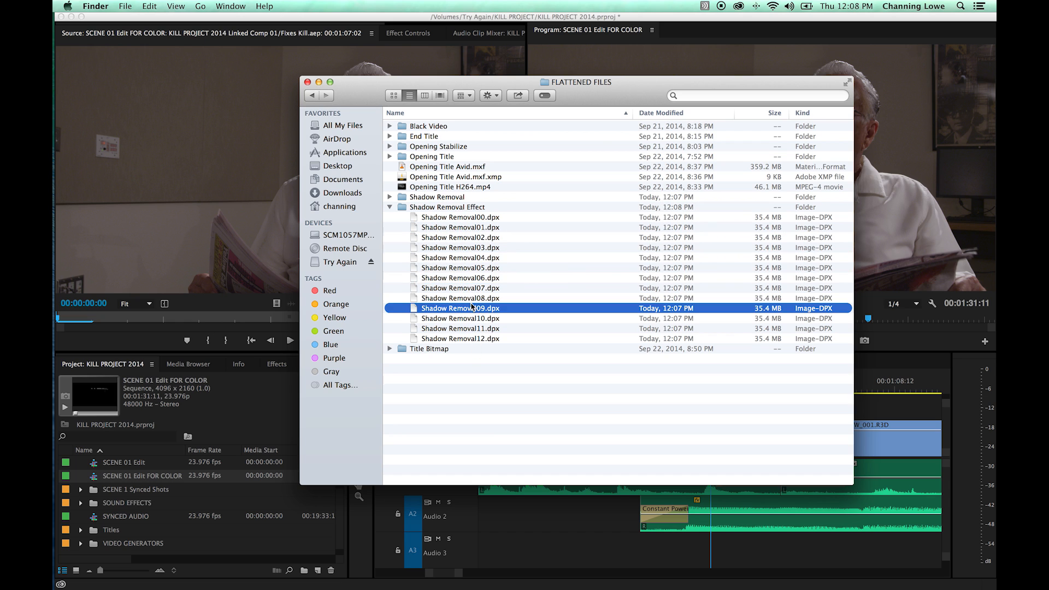
left_click(390, 207)
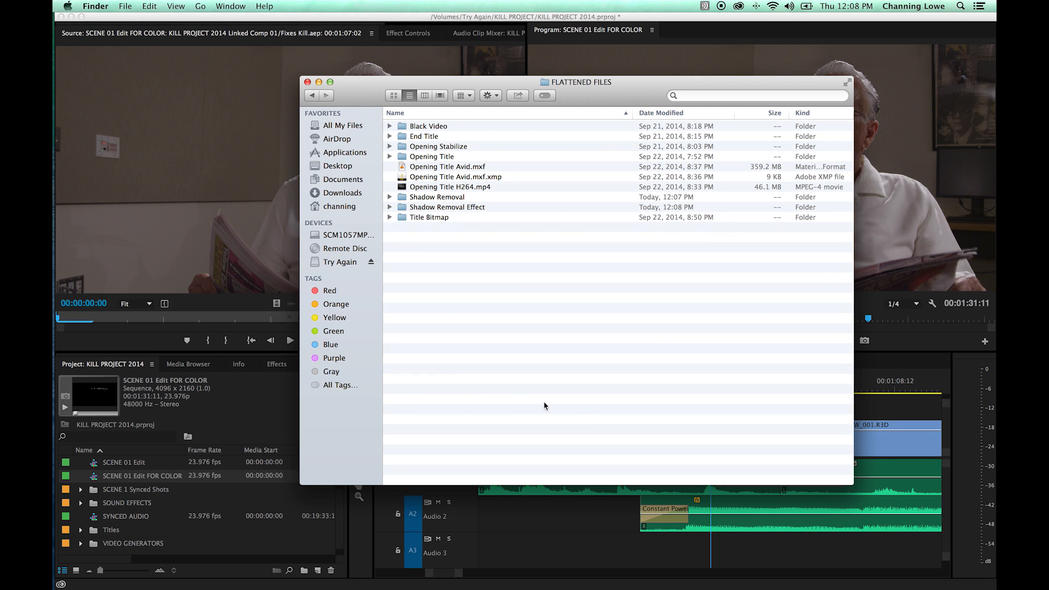
Return to Premiere Pro and move the FOR COLOR sequence's playhead past the linked comp clip to the end credits.
left_click(693, 521)
left_click_drag(784, 391, 795, 391)
key("minus")
key("minus")
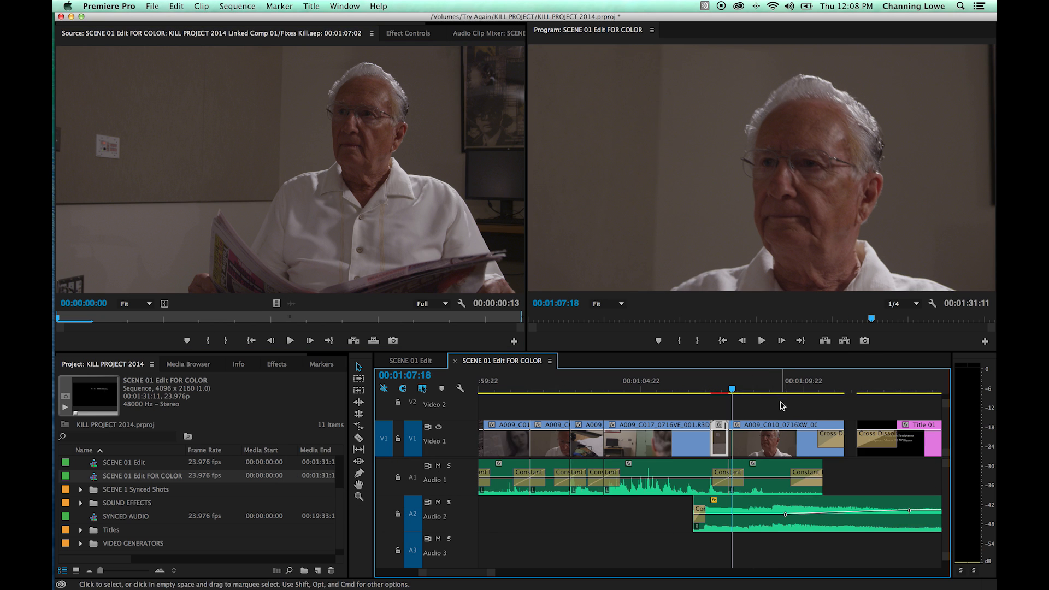
key("minus")
key("minus")
key("minus")
left_click_drag(776, 388, 777, 387)
Park the playhead on the Title 01 clip, inspect it in the title editor and close the editor.
key("equal")
key("equal")
key("equal")
key("equal")
left_click_drag(713, 388, 743, 389)
left_click(746, 425)
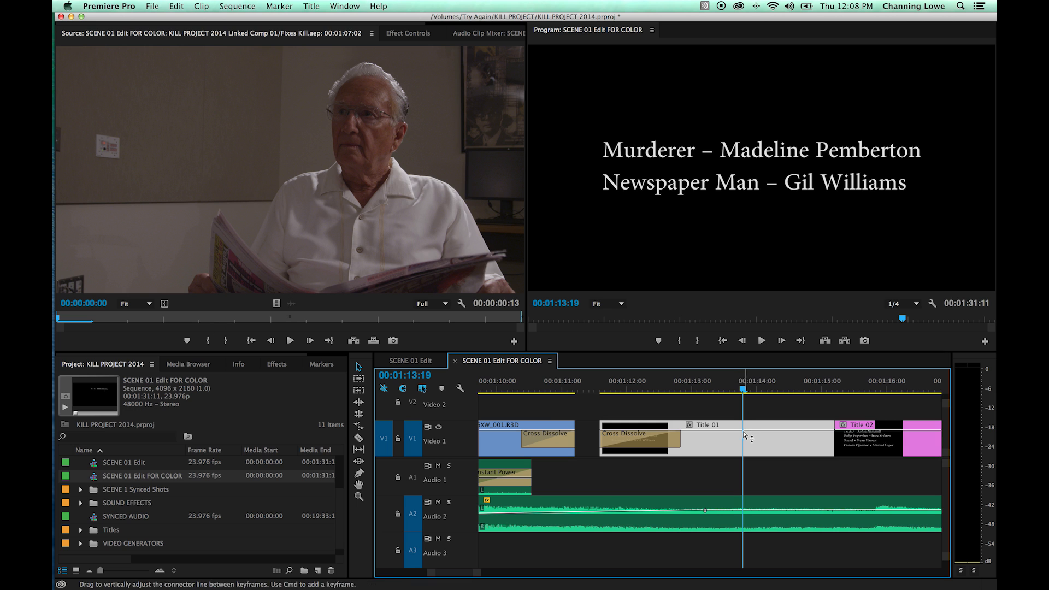
double_click(739, 440)
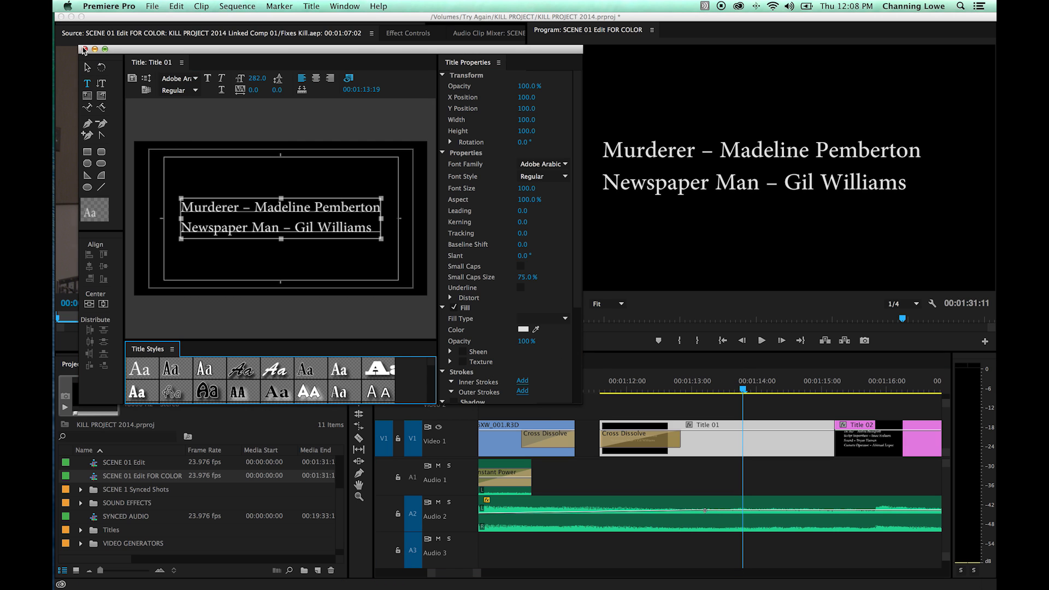
key("super+w")
Scrub through the remaining end titles up to the Black Video clip.
left_click_drag(761, 386, 891, 393)
key("minus")
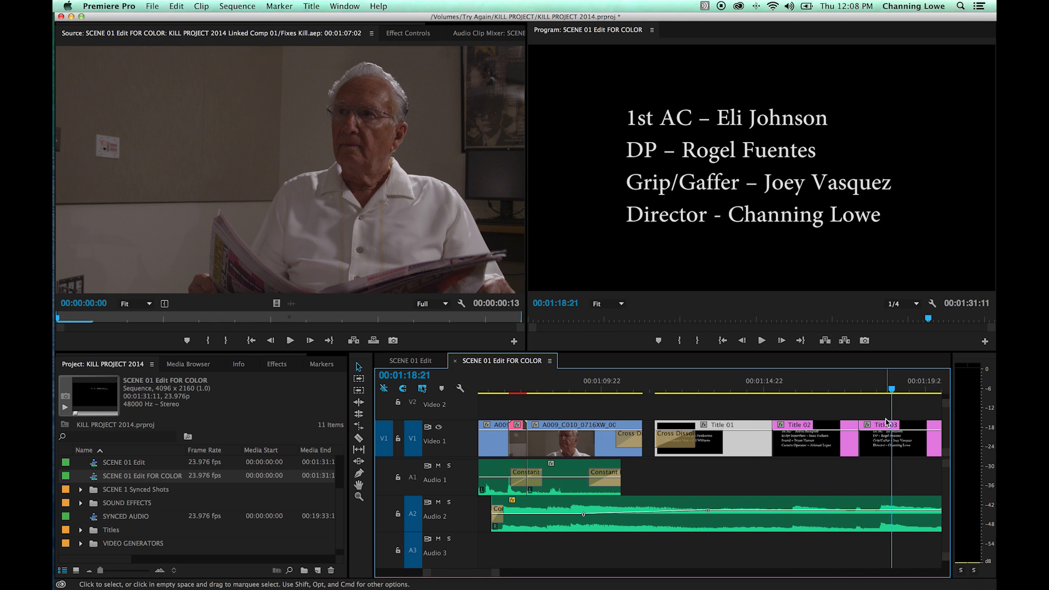
key("minus")
left_click_drag(822, 389, 896, 405)
key("minus")
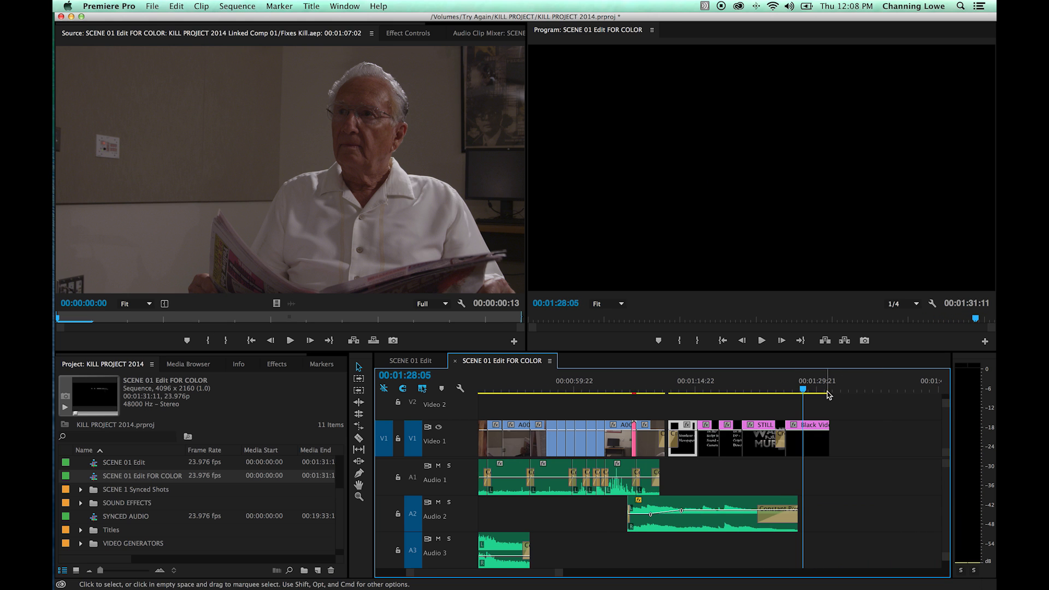
Review the opening title and the final live-action shots, and bring the playhead back to Title 01.
left_click_drag(805, 394, 481, 389)
left_click(504, 389)
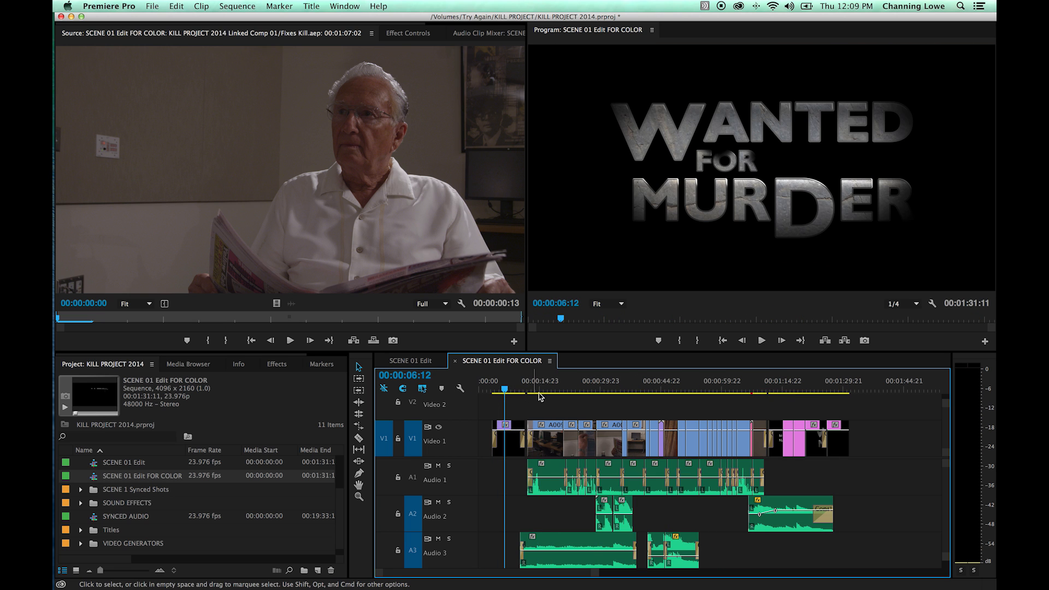
left_click(735, 391)
left_click_drag(737, 390, 742, 391)
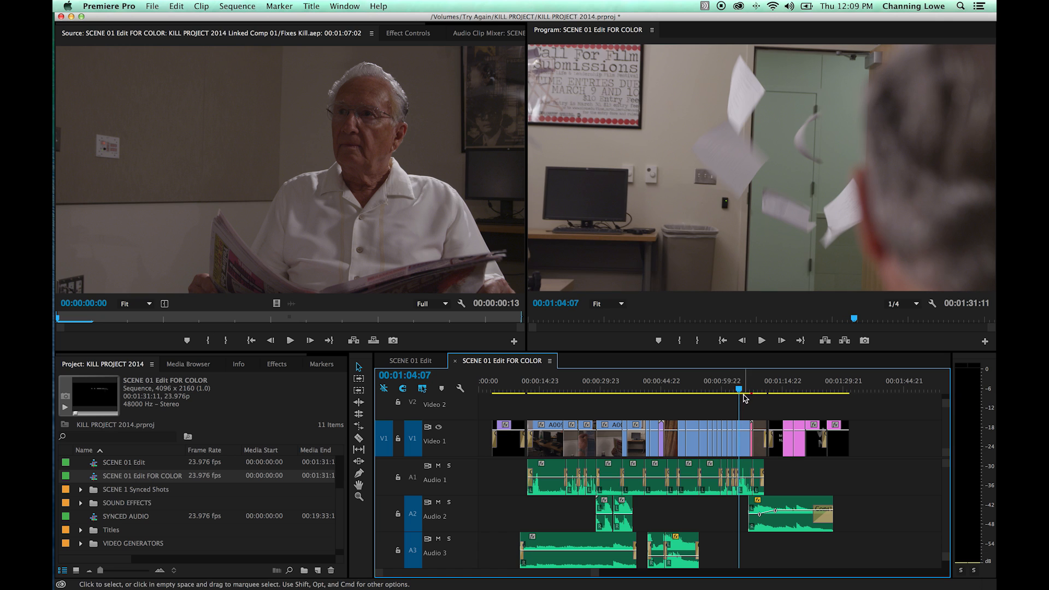
left_click(761, 391)
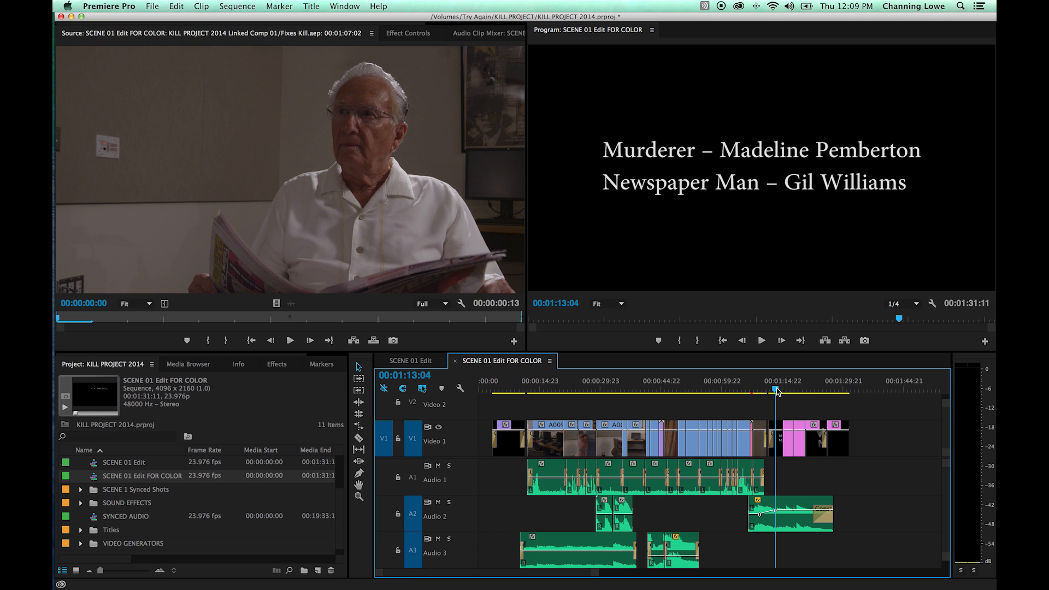
Move the playhead to the start of Title 01, check the clip in the title editor and close it.
key("=")
key("=")
key("=")
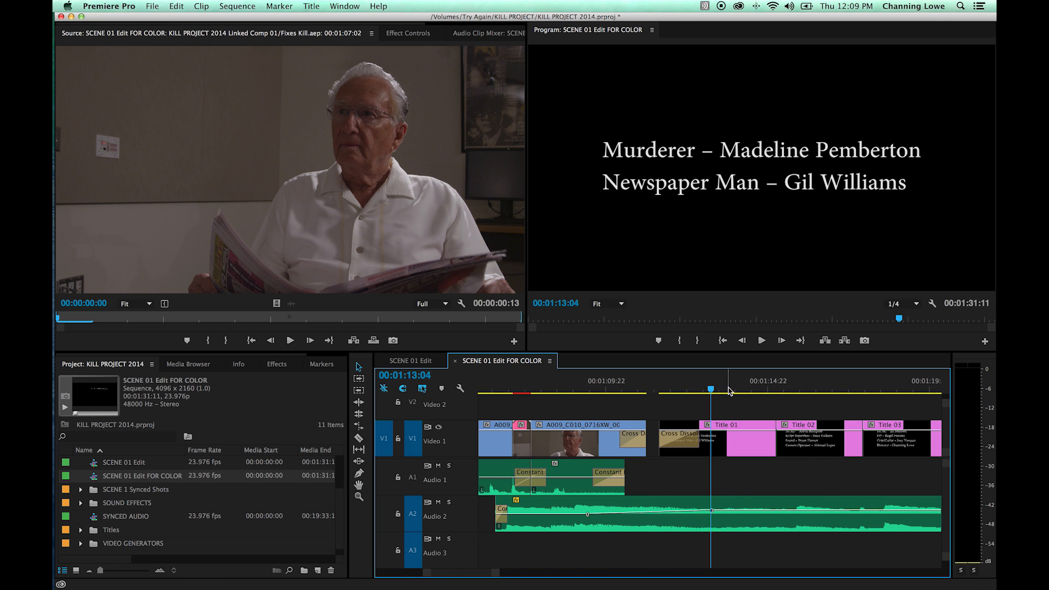
key("minus")
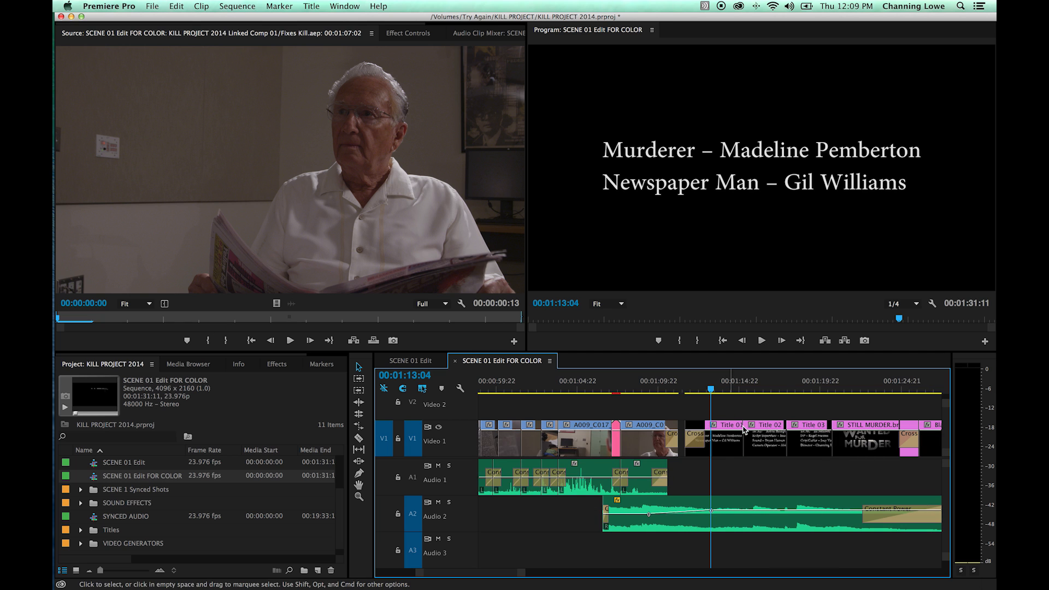
key("minus")
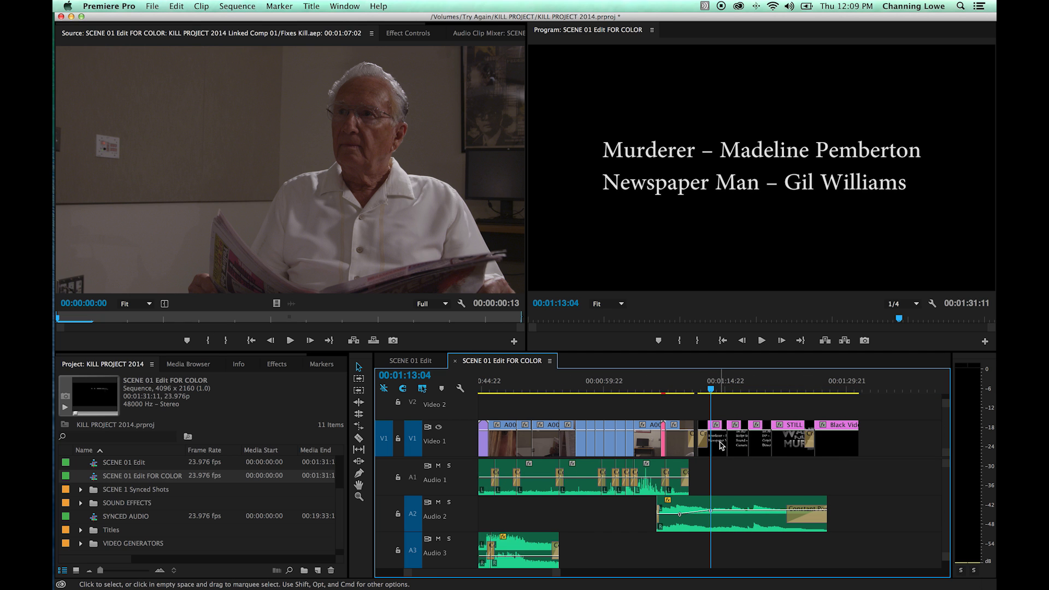
left_click(713, 389)
key("equal")
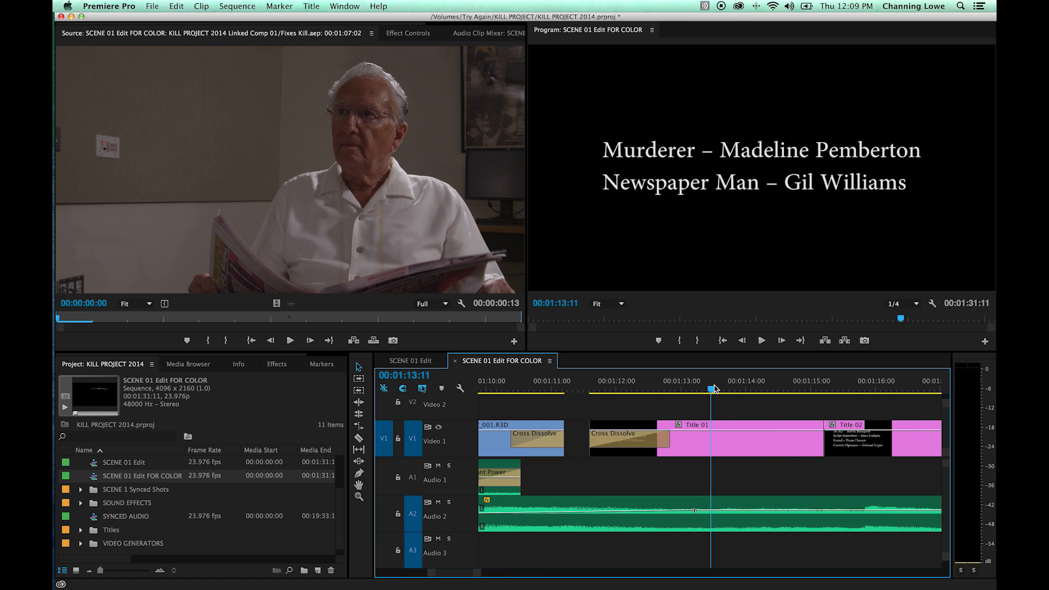
key("Up")
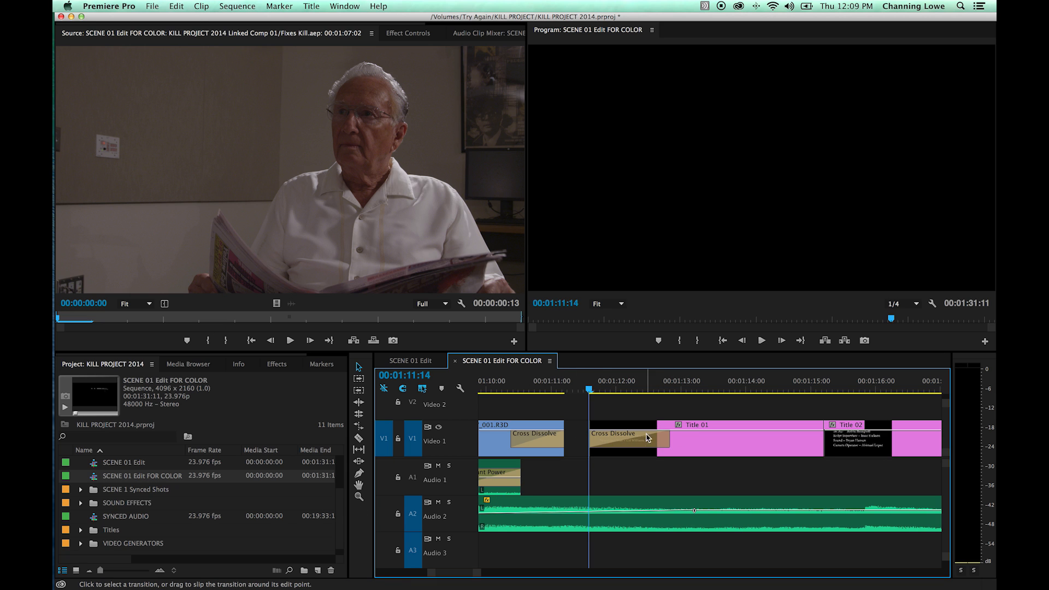
key("minus")
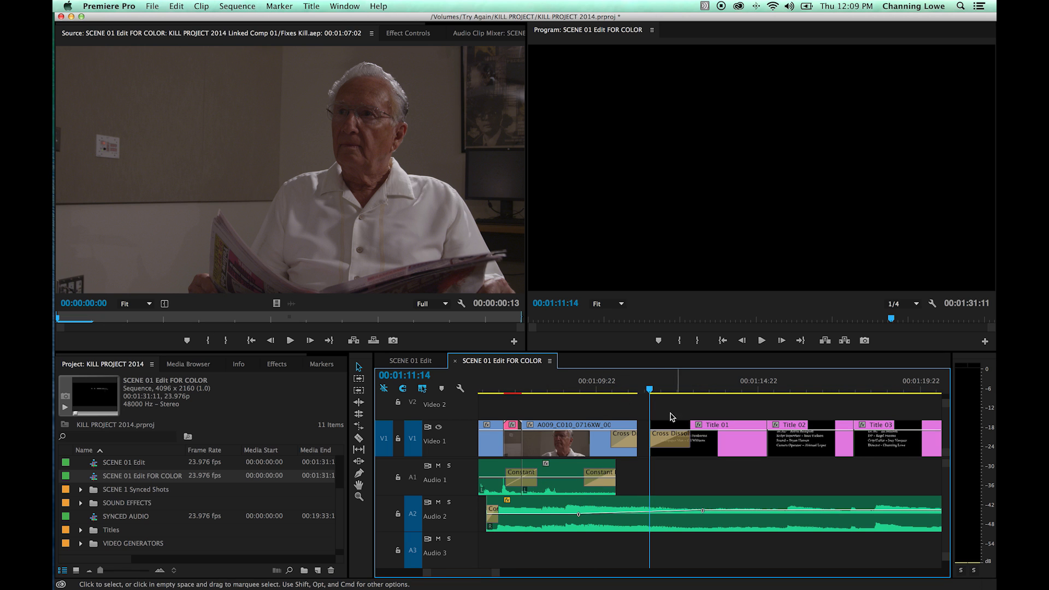
double_click(713, 452)
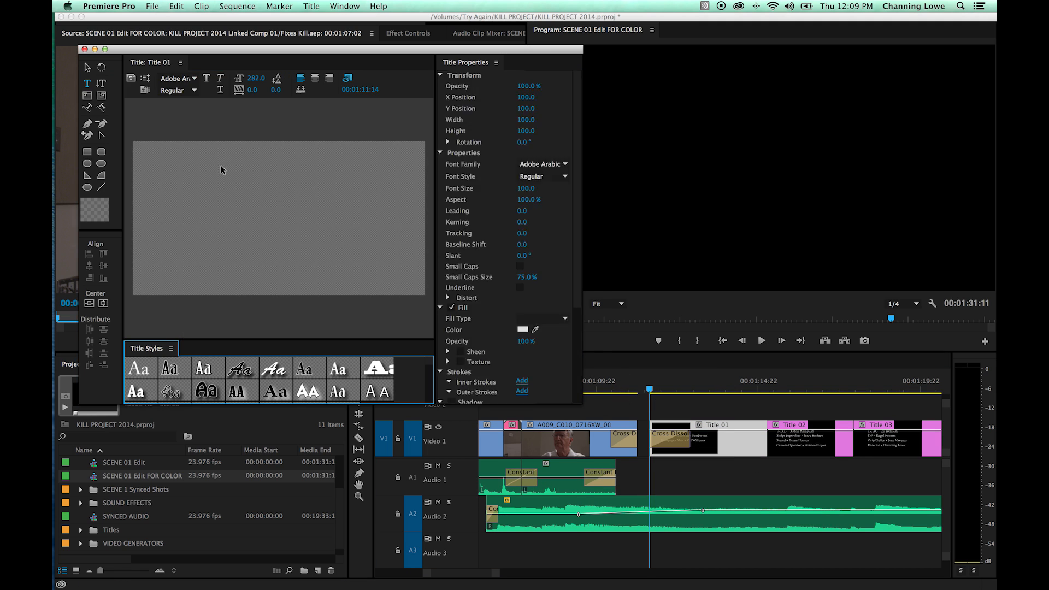
left_click(85, 49)
Load the Title 01 clip in the Source monitor, view the media export settings and cancel them.
left_click_drag(738, 460, 353, 266)
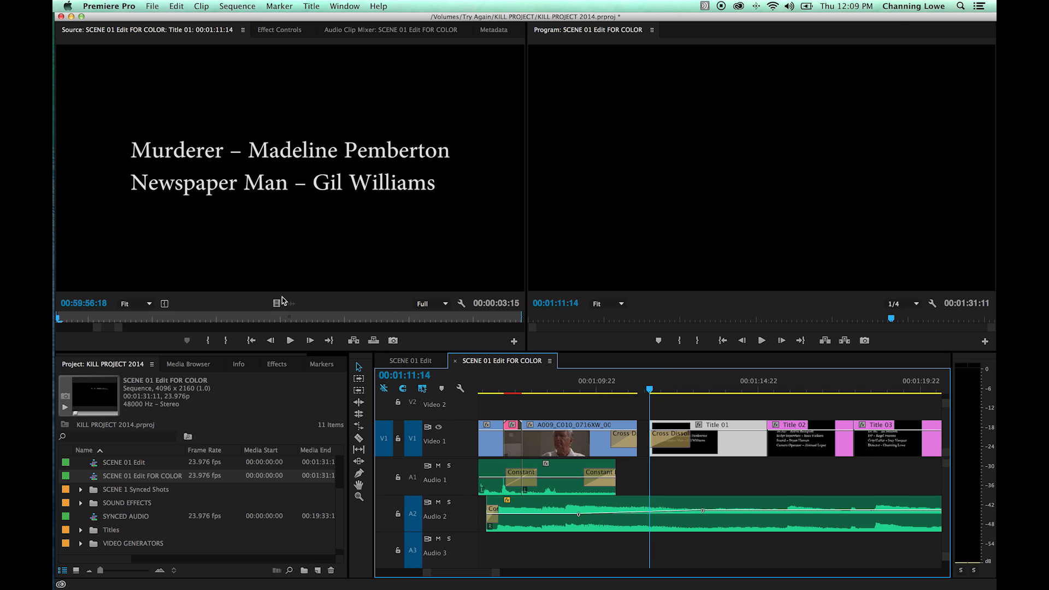
key("super+m")
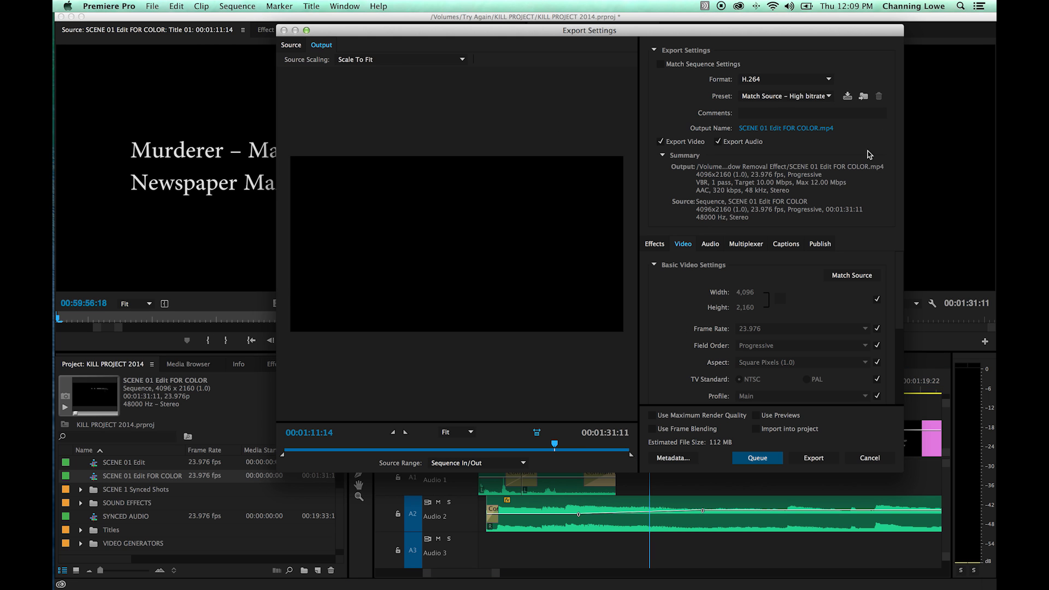
left_click(873, 455)
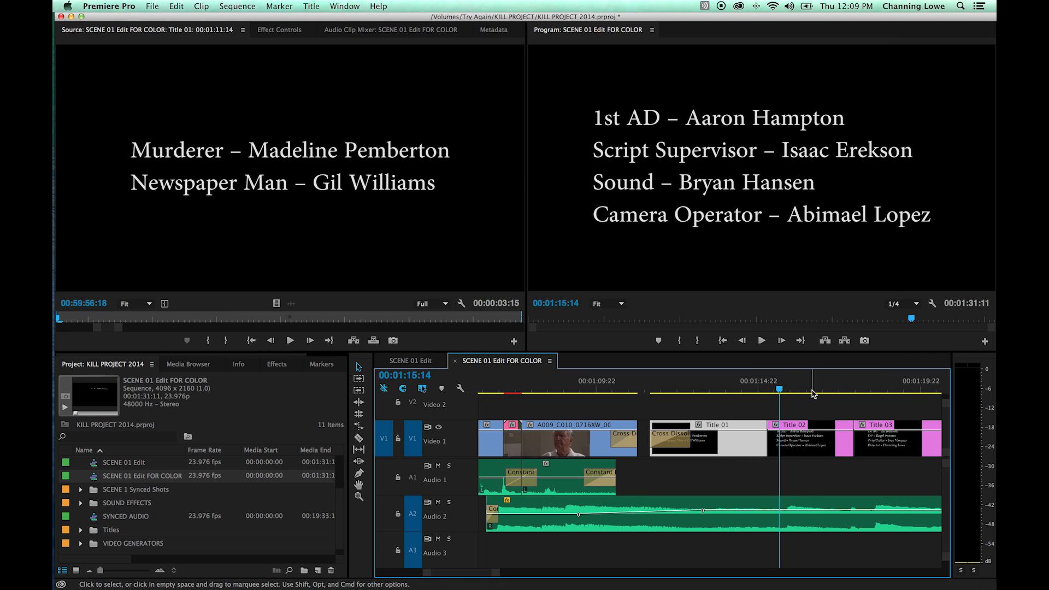
Review the Title 03, STILL MURDER and Black Video clips at the end of the sequence.
left_click_drag(812, 389, 868, 389)
key("minus")
left_click(842, 385)
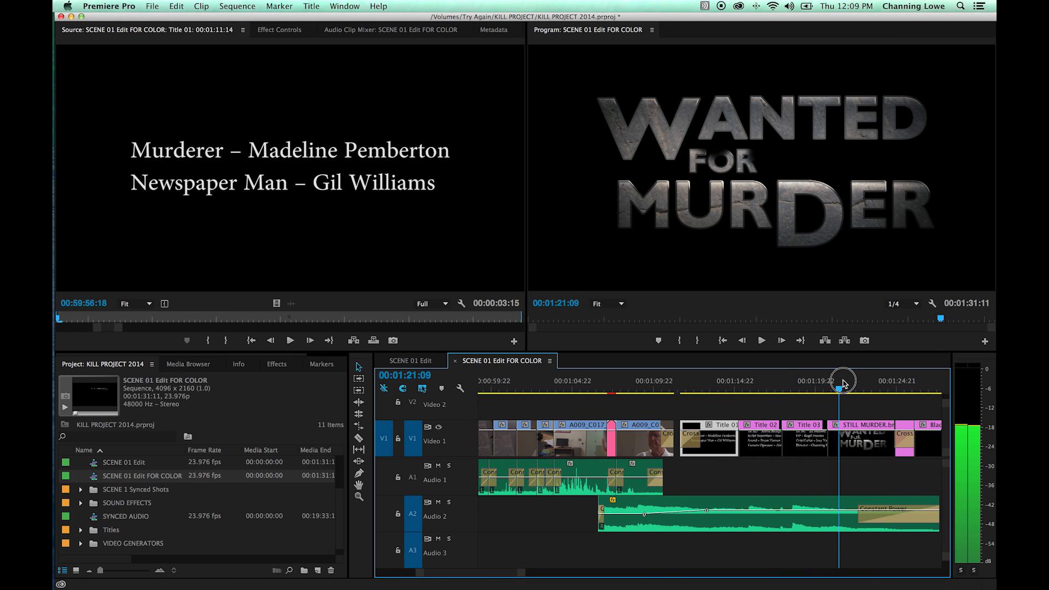
left_click(881, 449)
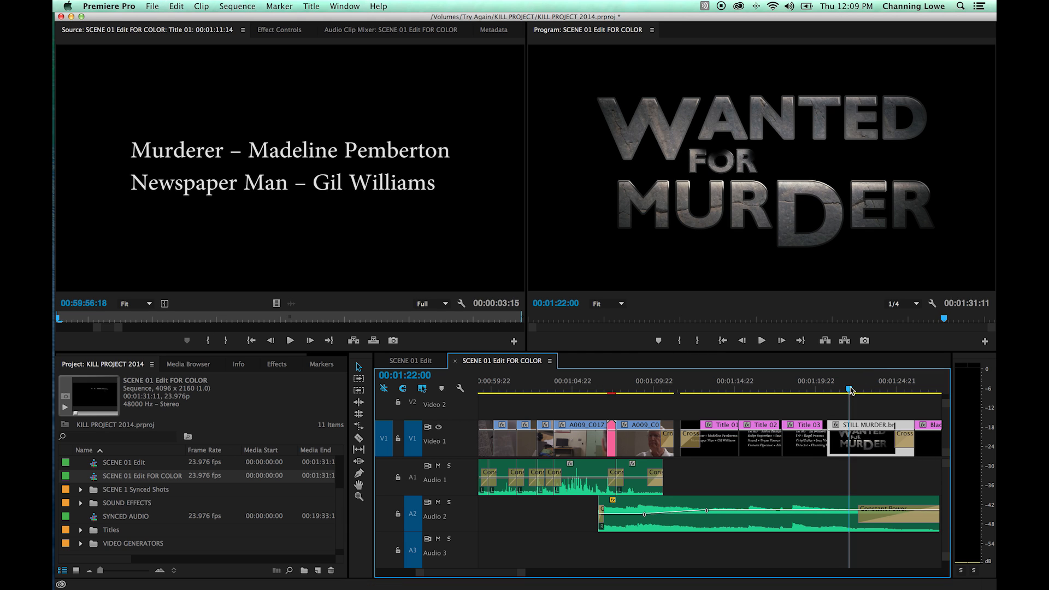
key("minus")
mouse_move(831, 388)
left_mouse_down()
mouse_move(817, 387)
mouse_move(831, 389)
left_mouse_up()
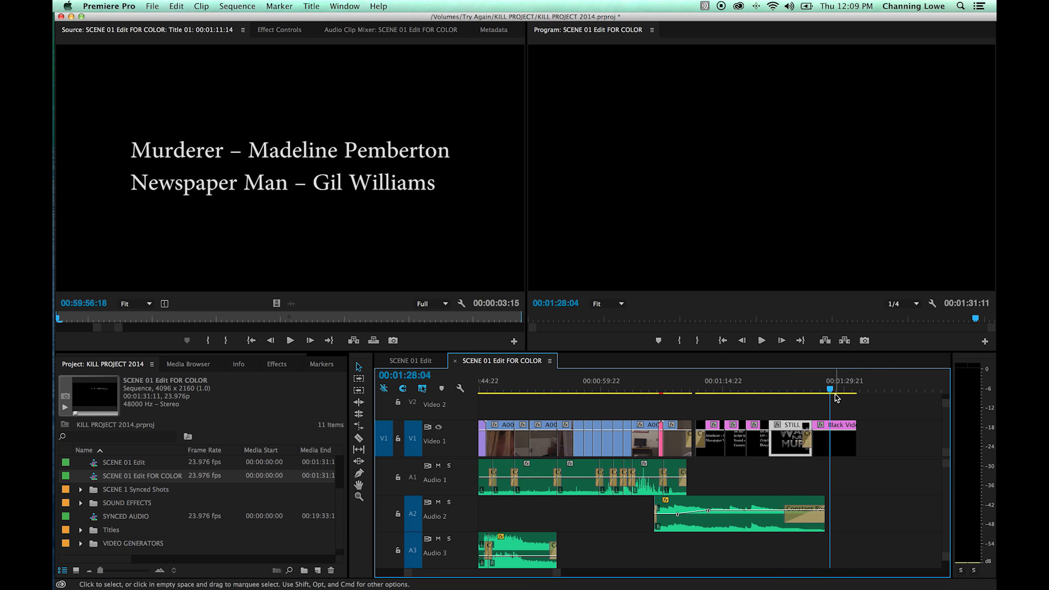
Load the Black Video clip from the end of the sequence in the Source monitor.
key("equal")
left_click(737, 438)
left_click_drag(711, 389, 630, 398)
key("minus")
key("minus")
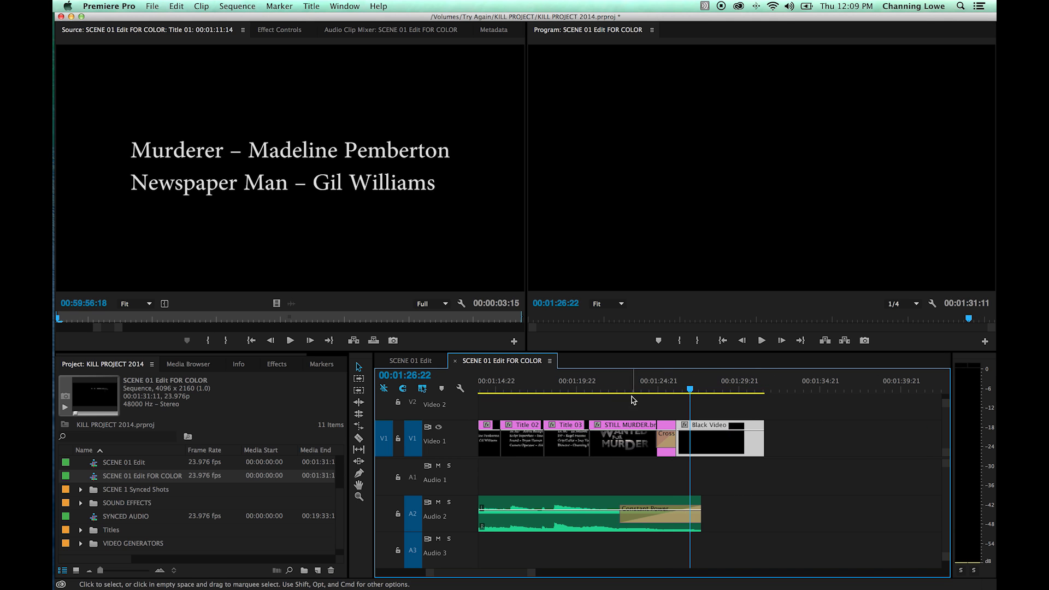
left_click_drag(717, 438, 376, 239)
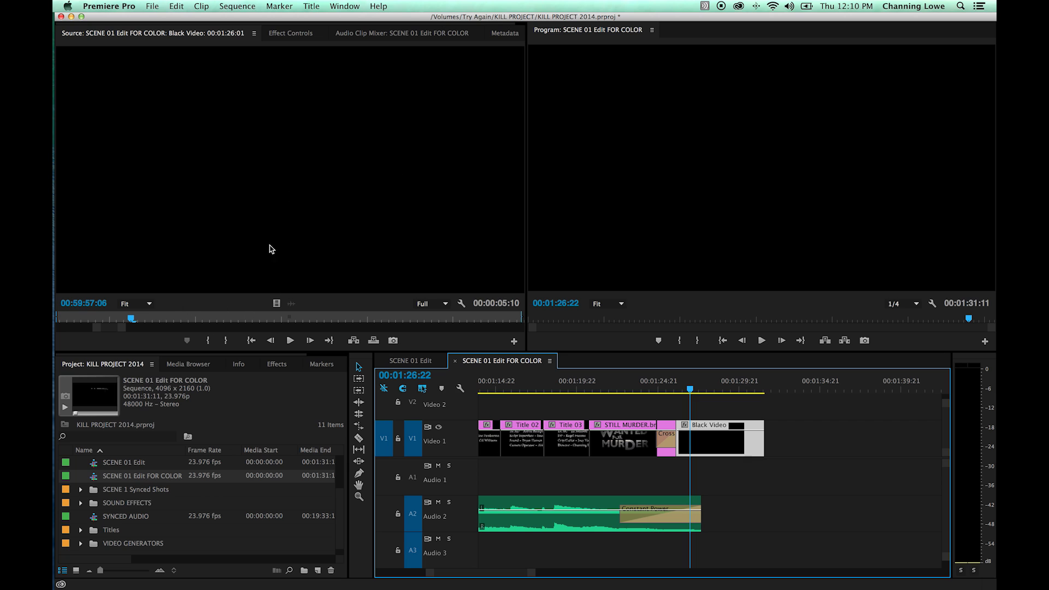
Mark the Black Video clip's range in the sequence with an In point at its start and an Out point at its end.
left_click(696, 389)
key("Up")
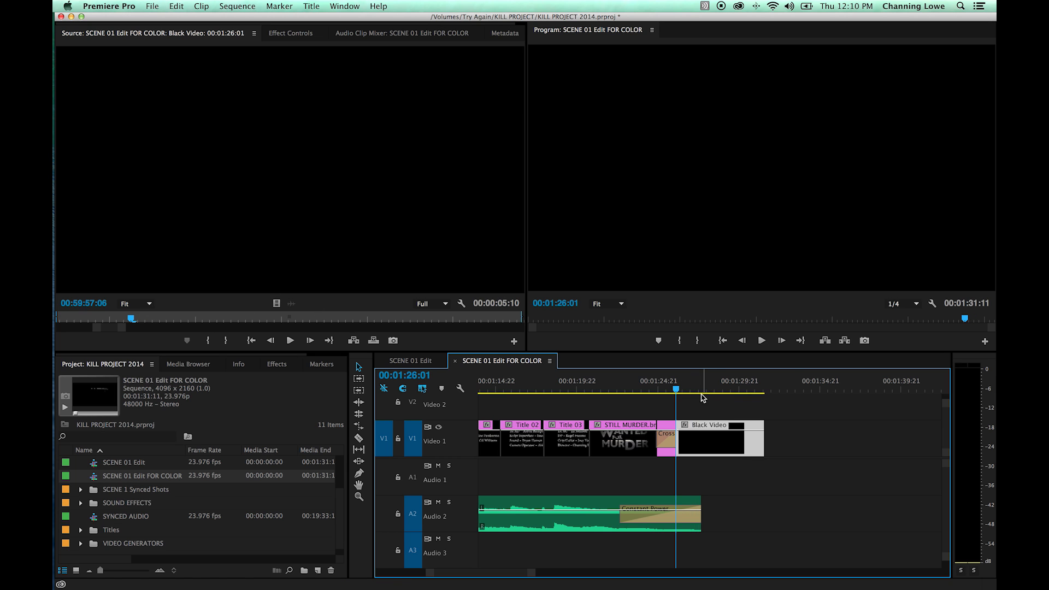
key("i")
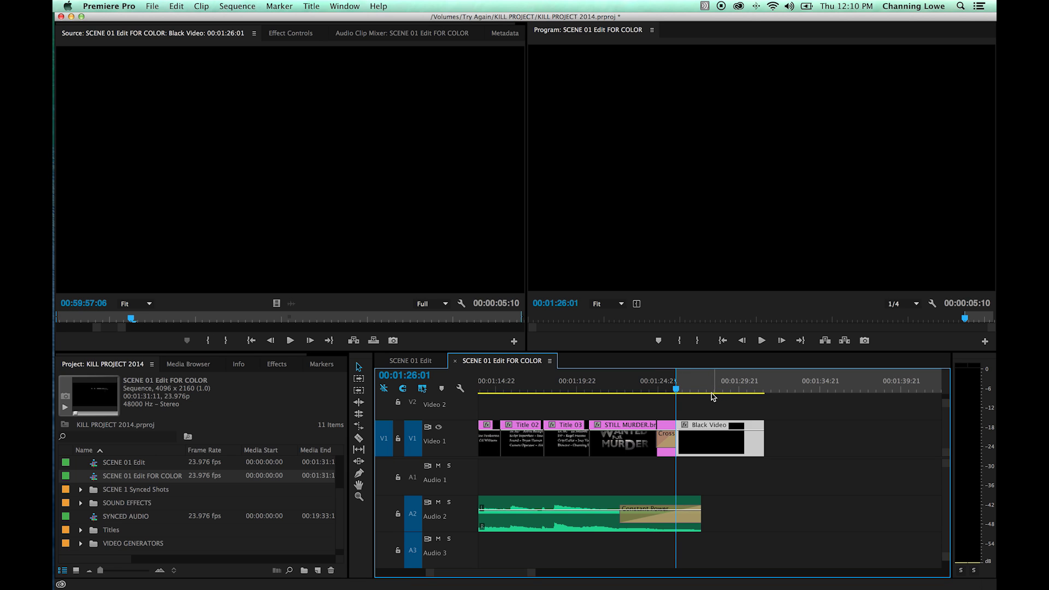
key("Down")
key("Up")
key("Up")
key("Down")
key("Down")
key("Down")
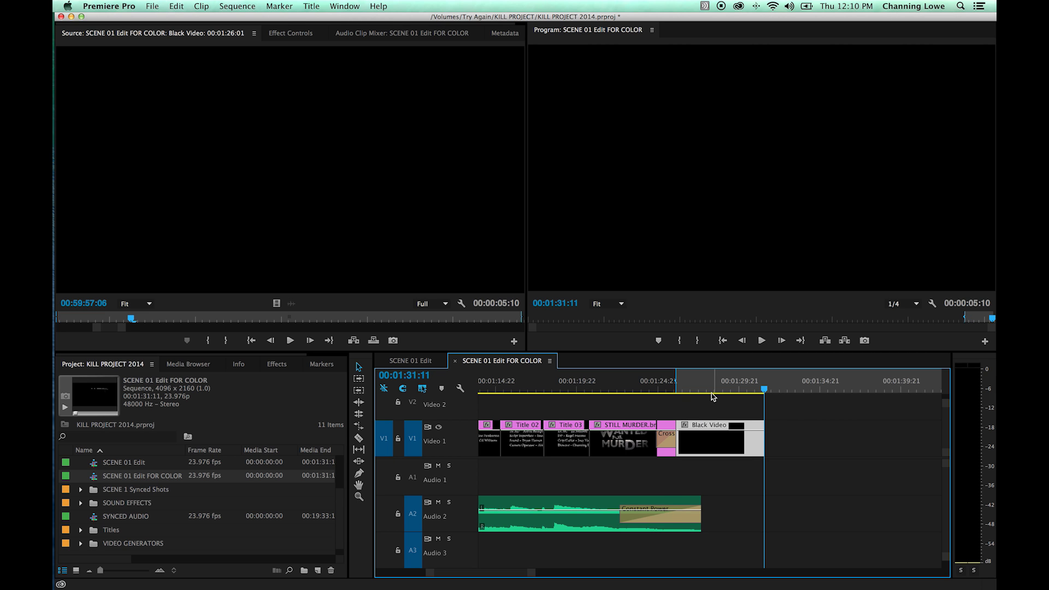
key("o")
Place the playhead within the marked Black Video range, view the sequence's media export settings and cancel them.
left_click(558, 386)
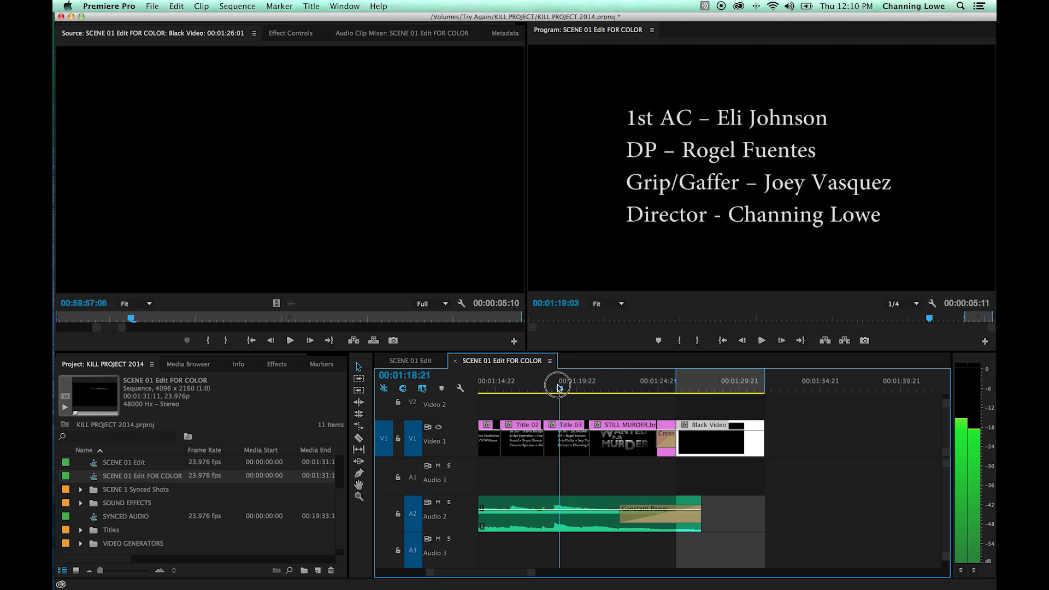
left_click(711, 385)
key("super+m")
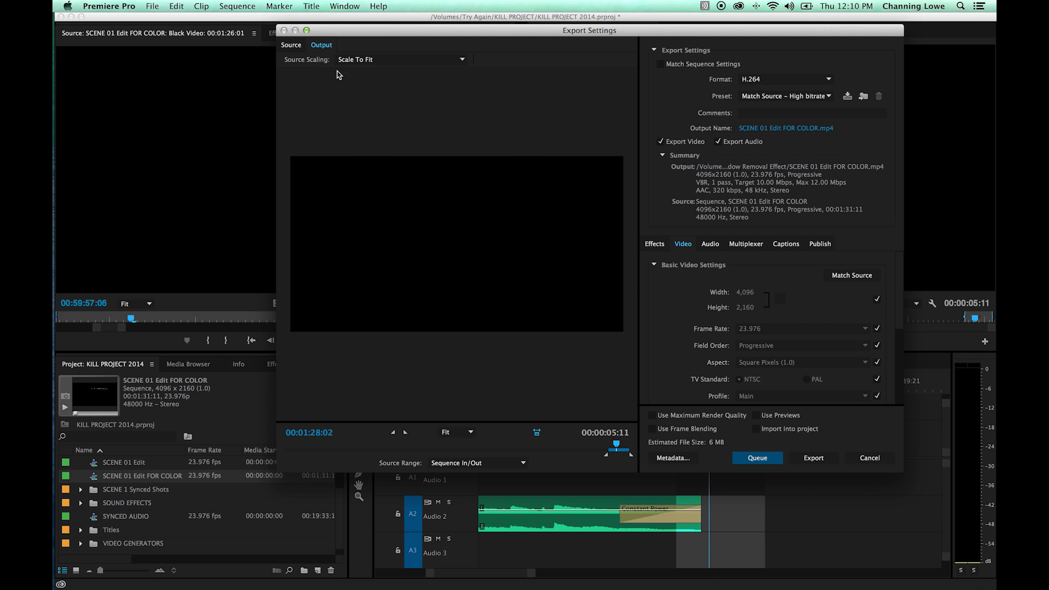
key("Escape")
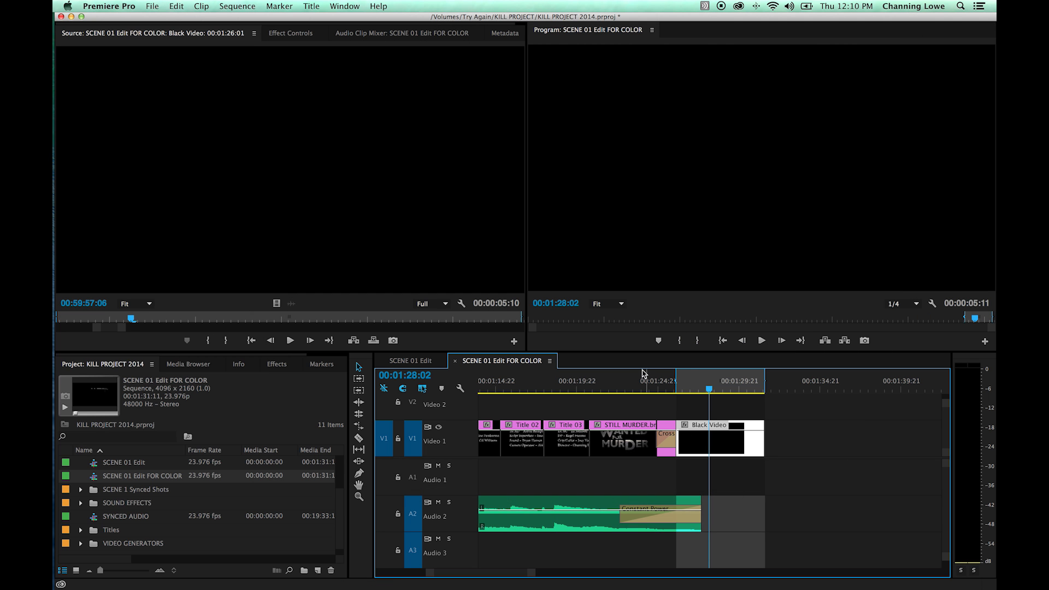
Review the end title clips from STILL MURDER.bmp back to the start of Title 01 in the sequence.
left_click_drag(637, 383, 531, 383)
key("minus")
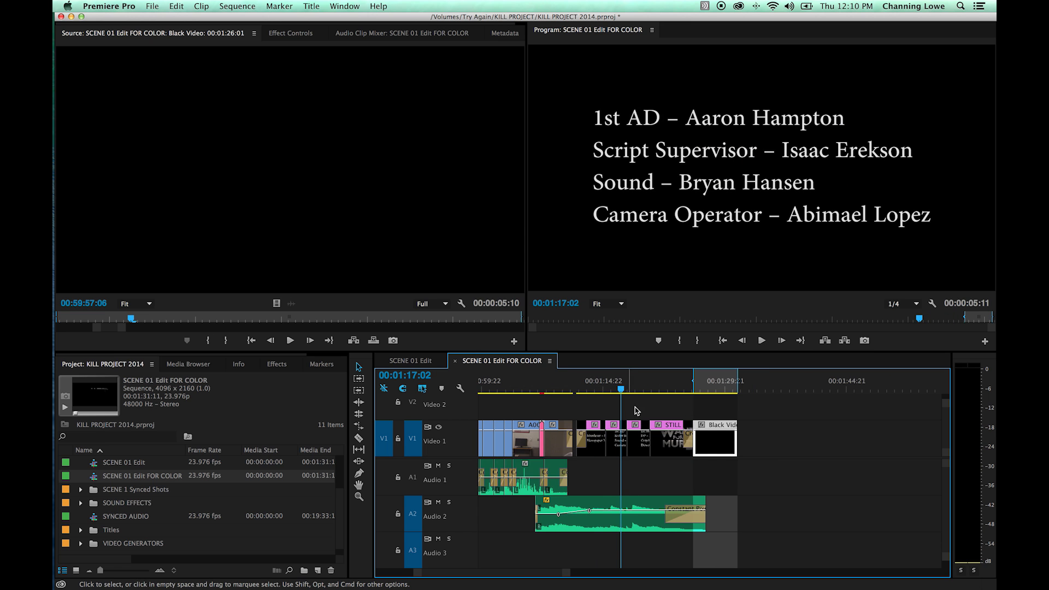
key("equal")
key("equal")
left_click_drag(664, 386, 535, 392)
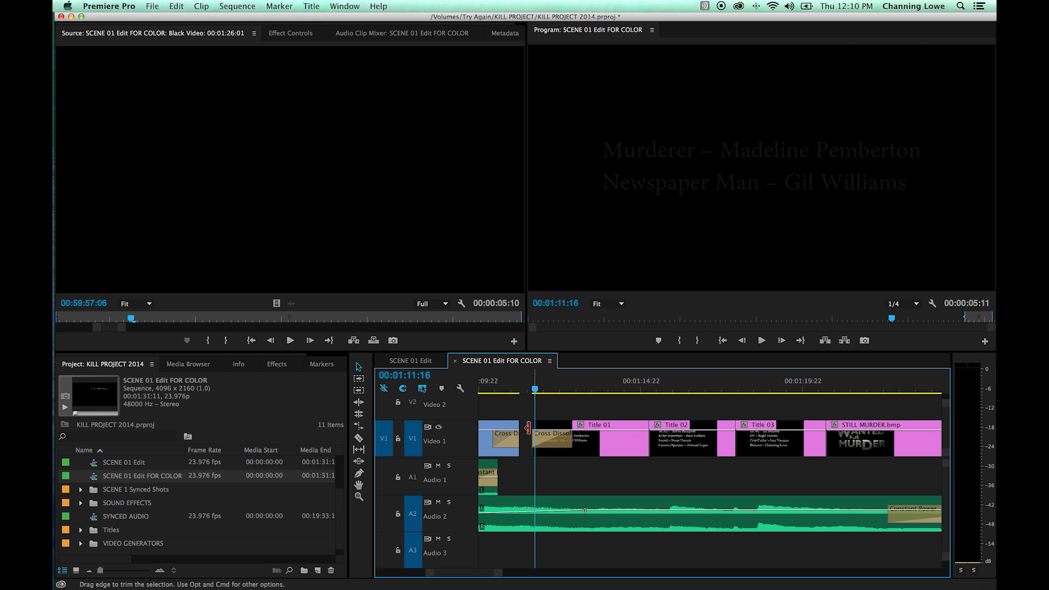
key("backslash")
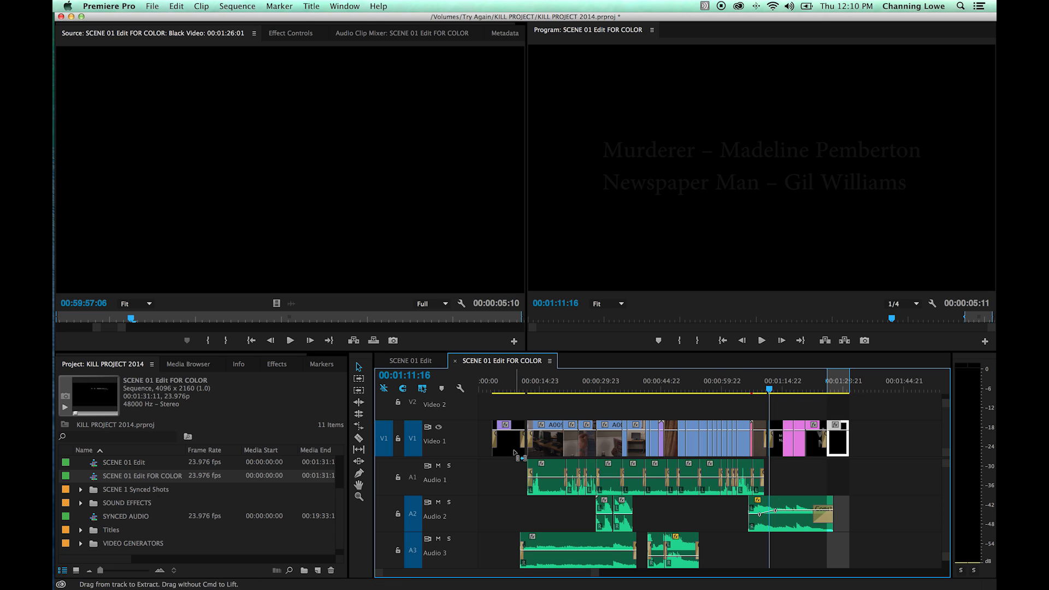
Switch to the Word document and write item a as "Export out Generators, After Effects Comps, Titles, and Obscure Codecs".
key("super+Tab")
key("super+Tab")
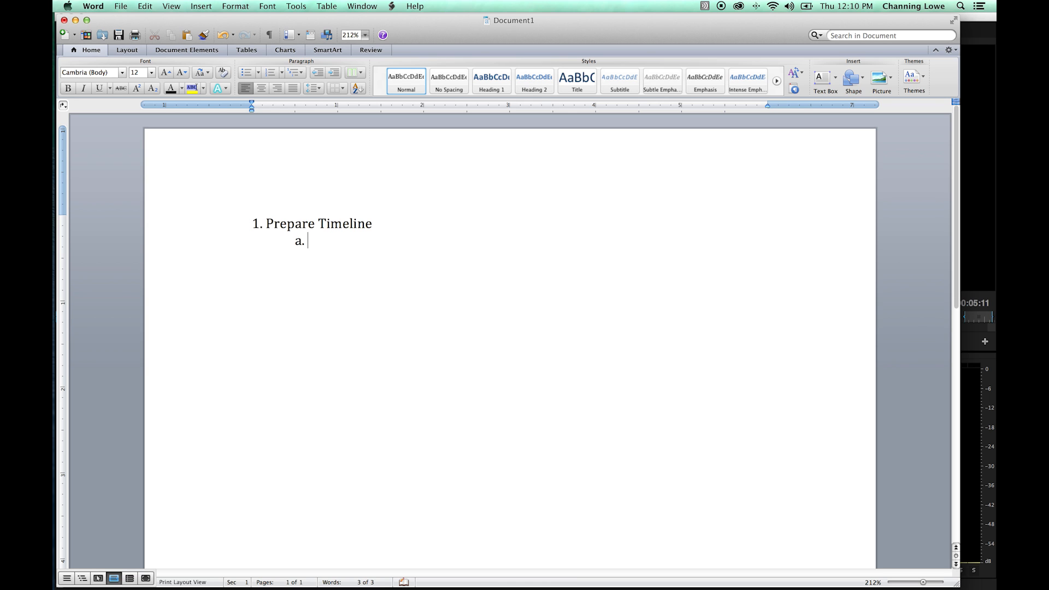
type("Exp")
type("ort out Generators, After Effects Comps, Titles, and Obscure Codecs")
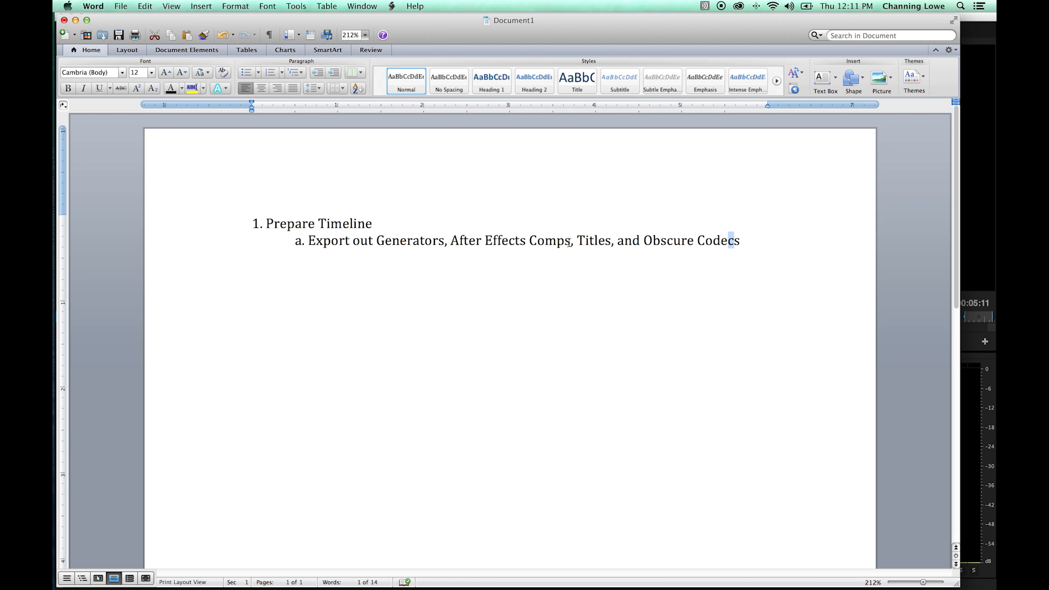
Extend item a with "to DPX, ProRes", indent its wrapped line and start a new line.
left_click(739, 241)
type("Oro")
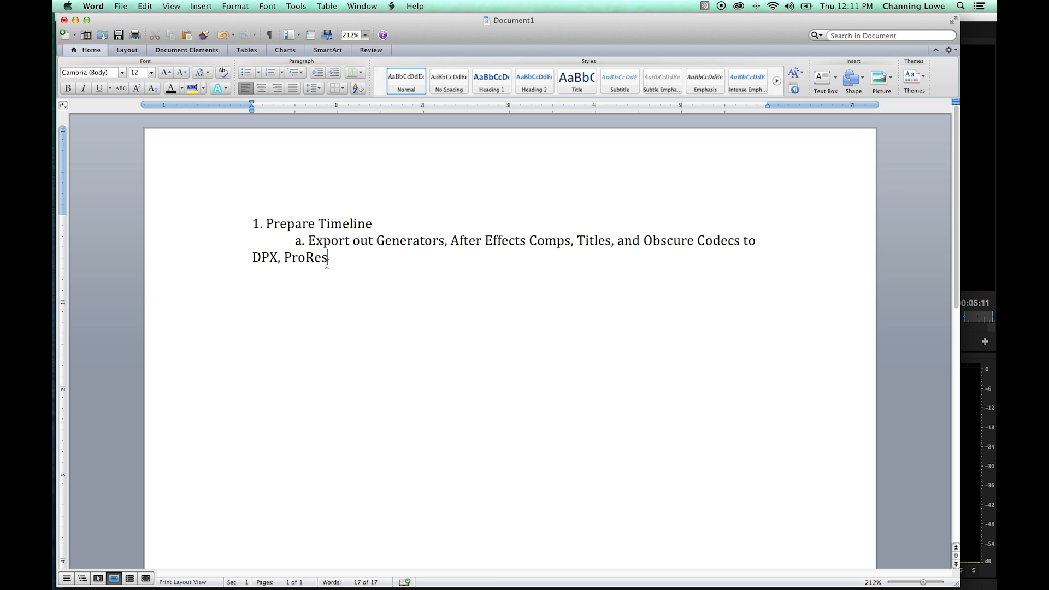
left_click(254, 258)
key("Tab")
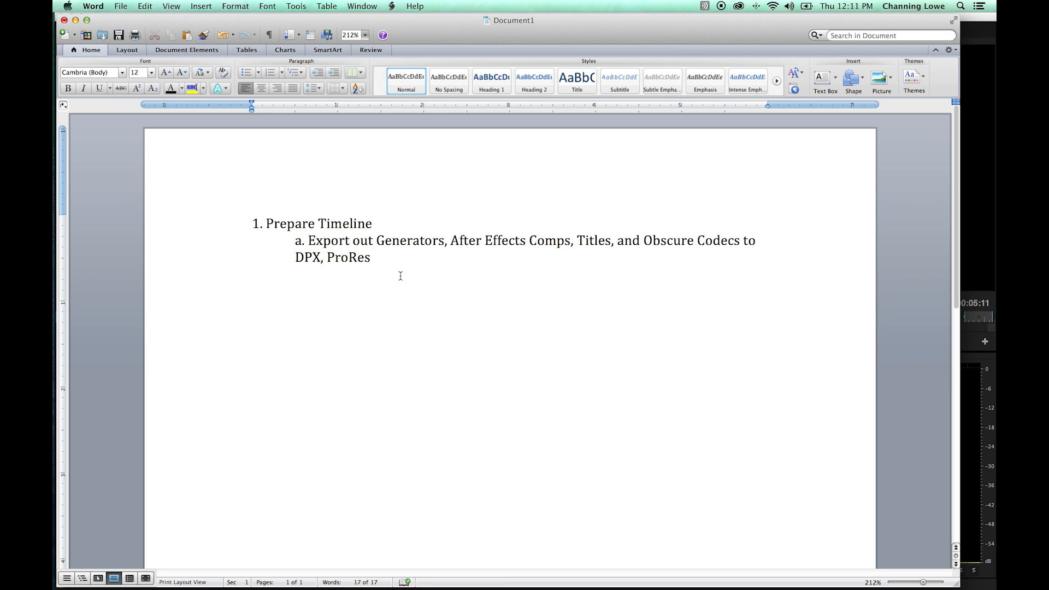
key("Return")
Switch back to Premiere Pro, place the playhead on Title 01 and clear the sequence's In and Out points.
key("super+Tab")
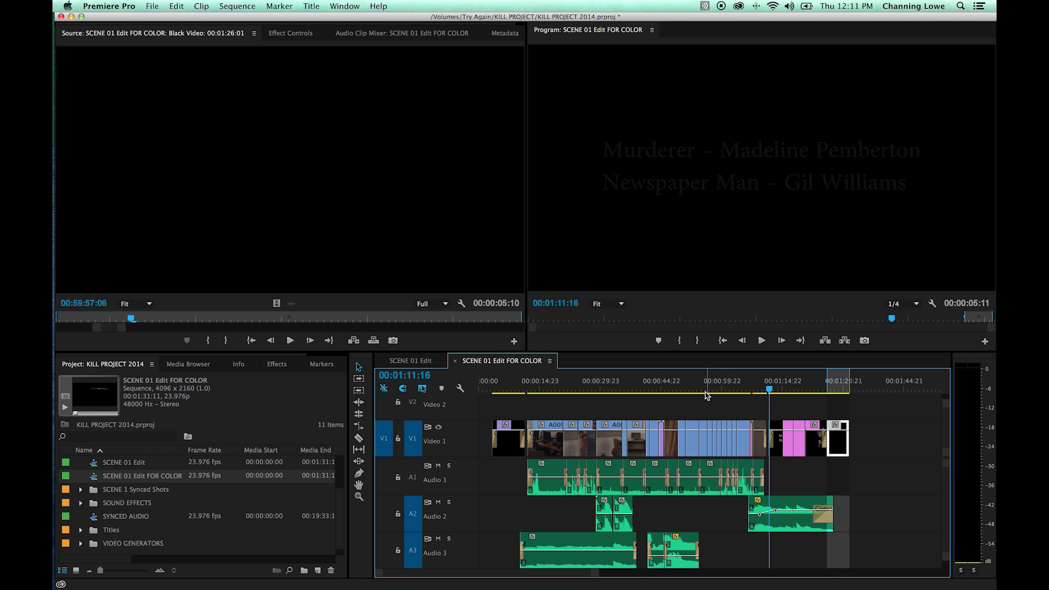
left_click(780, 389)
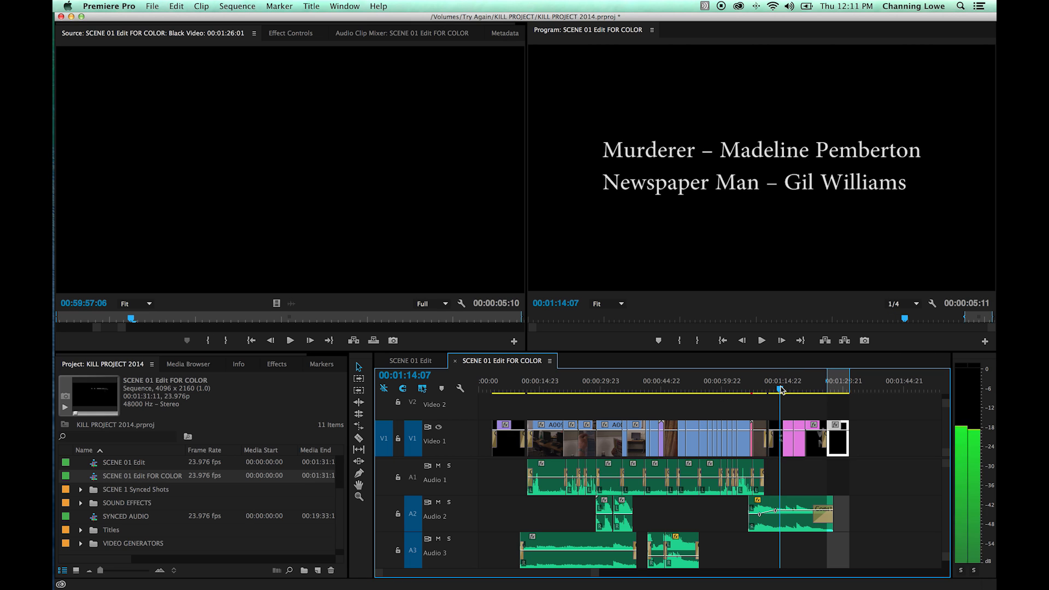
key("alt+x")
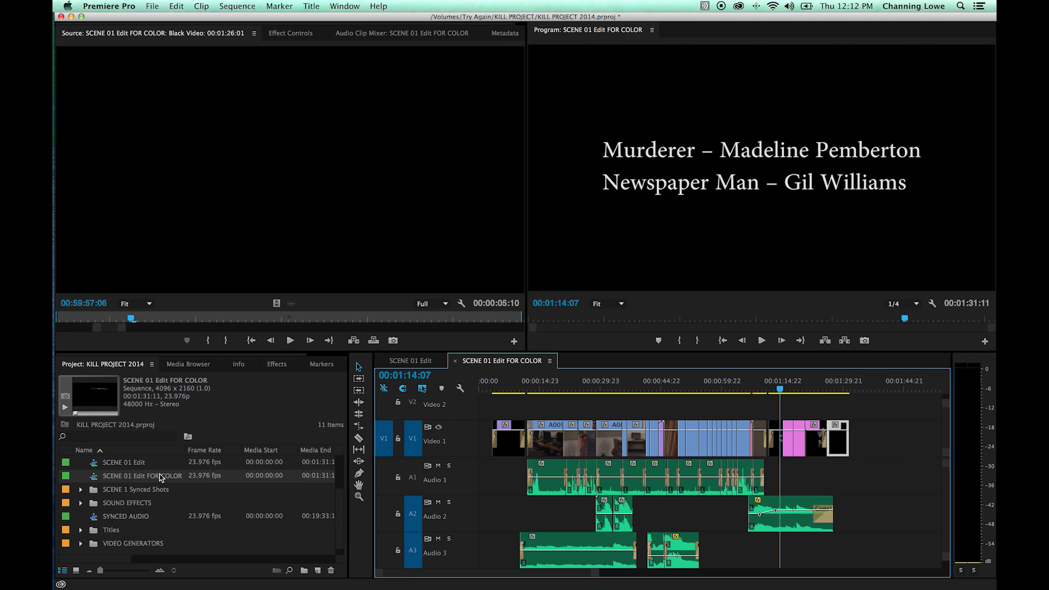
Import Black Video000.dpx from the Black Video folder in FLATTENED FILES as an image sequence.
key("grave")
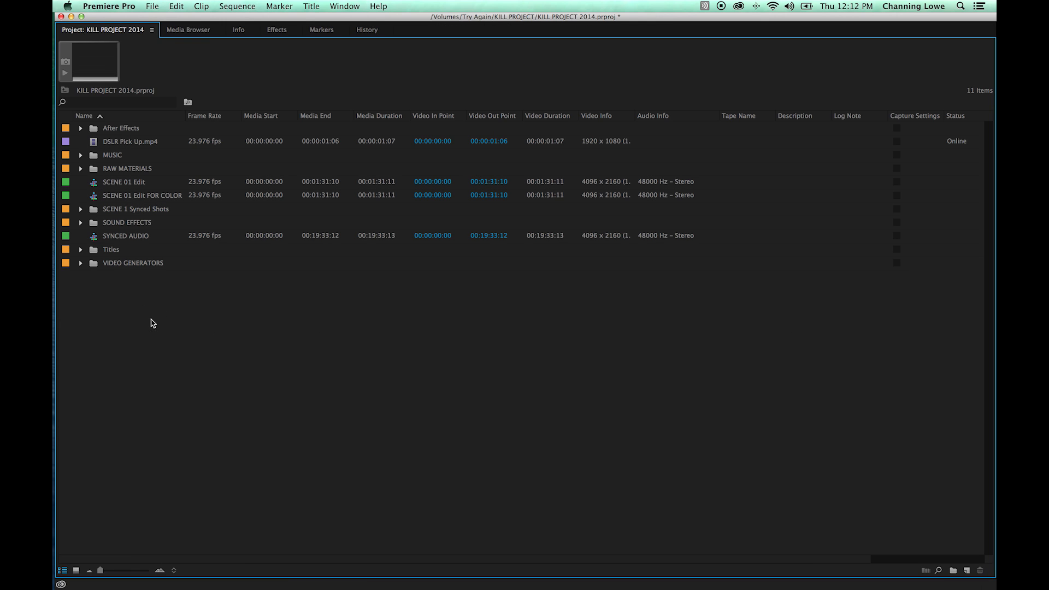
double_click(155, 359)
key("super+Up")
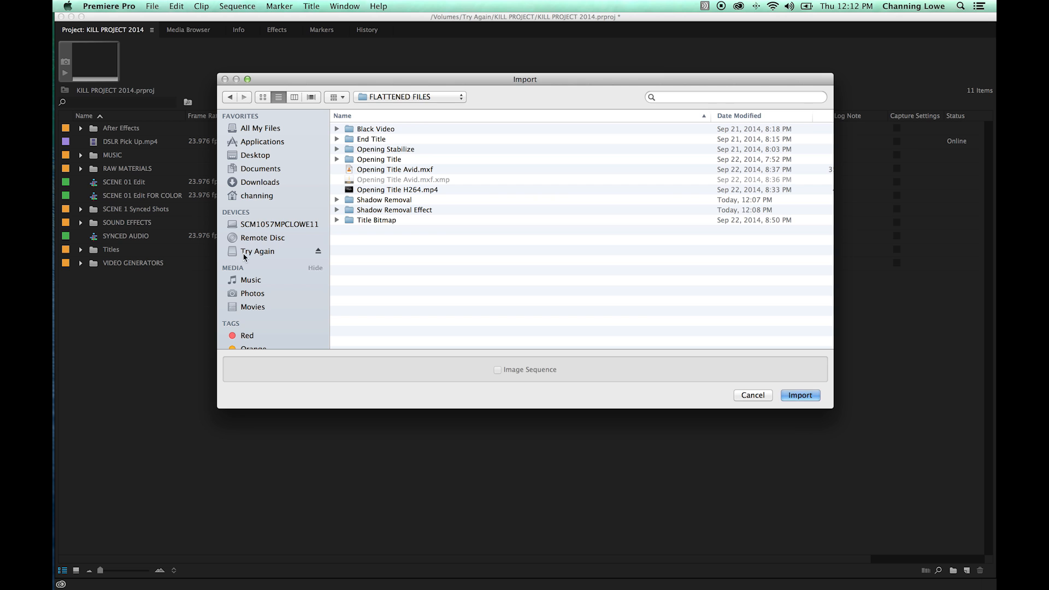
left_click(338, 132)
left_click(377, 141)
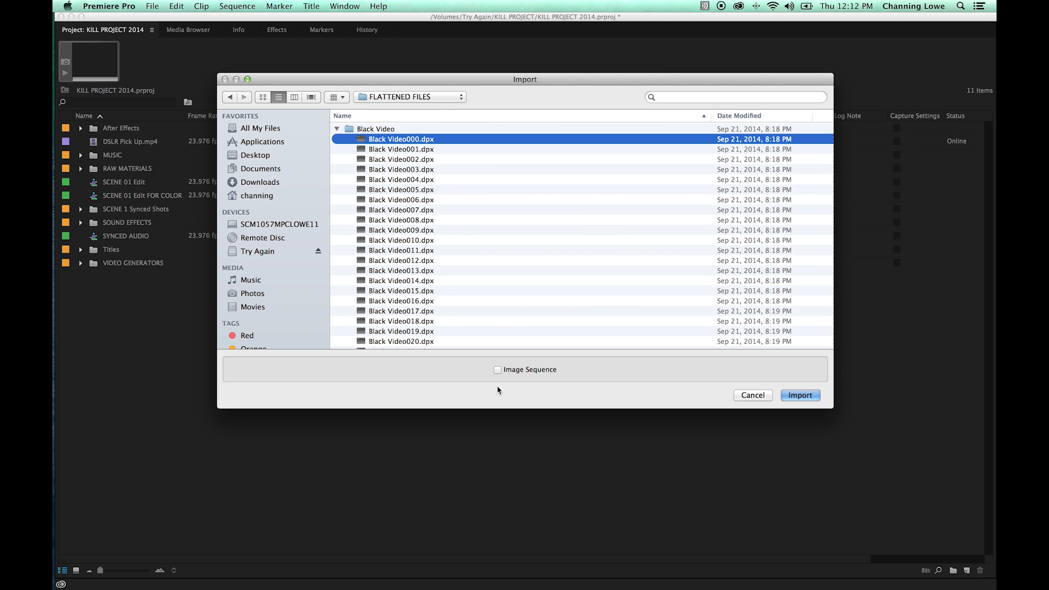
left_click(497, 372)
left_click(799, 395)
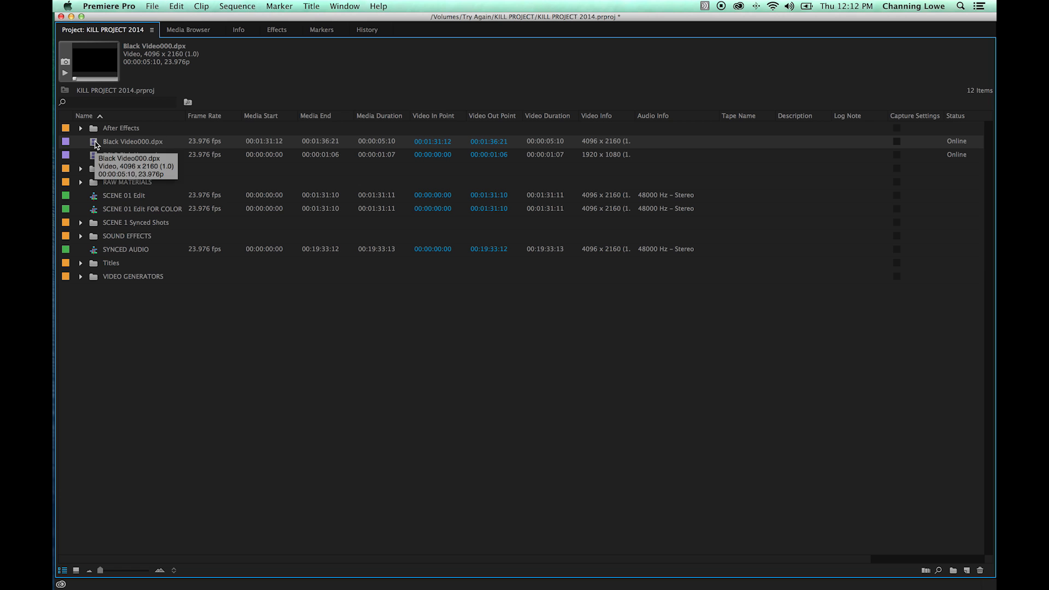
Put the imported Black Video sequence in a FLATTENED bin and open that bin.
mouse_move(94, 158)
left_mouse_down()
mouse_move(104, 143)
mouse_move(93, 147)
left_mouse_up()
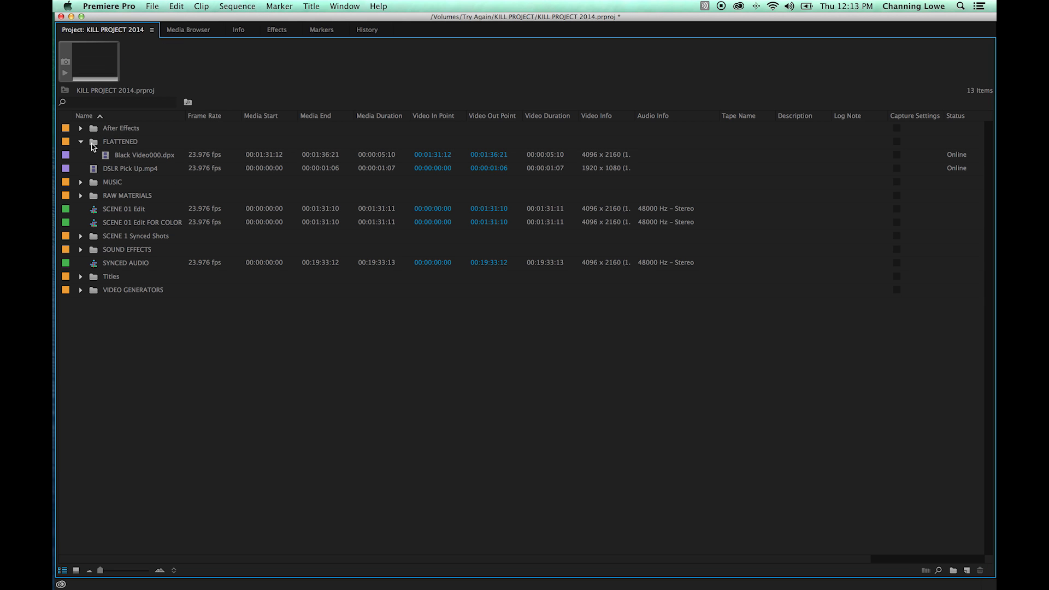
left_click(82, 142)
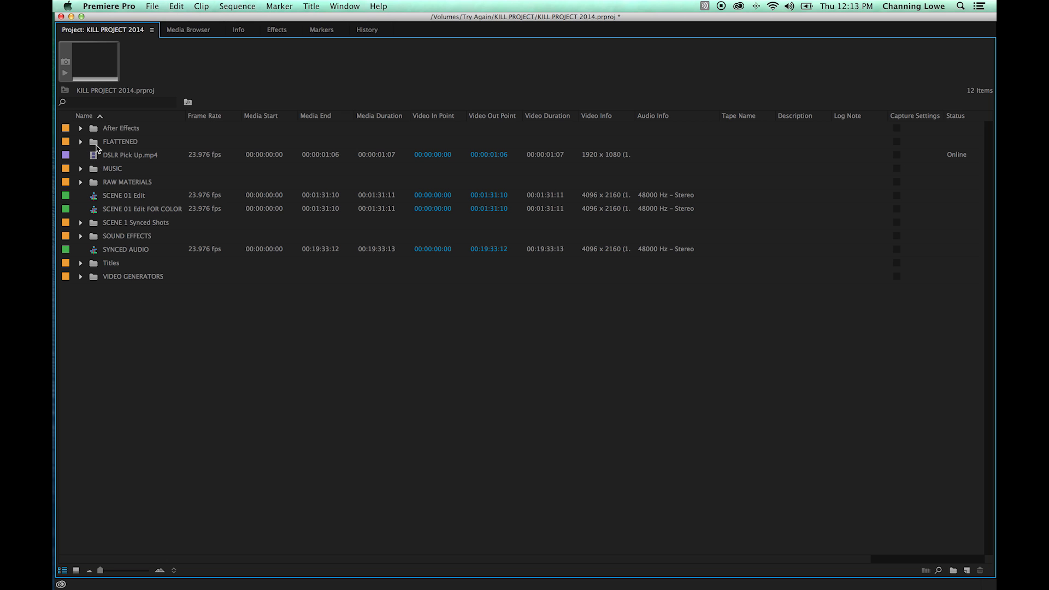
double_click(96, 146)
Import the End Titles000.dpx image sequence from the End Title folder into the FLATTENED bin.
double_click(117, 197)
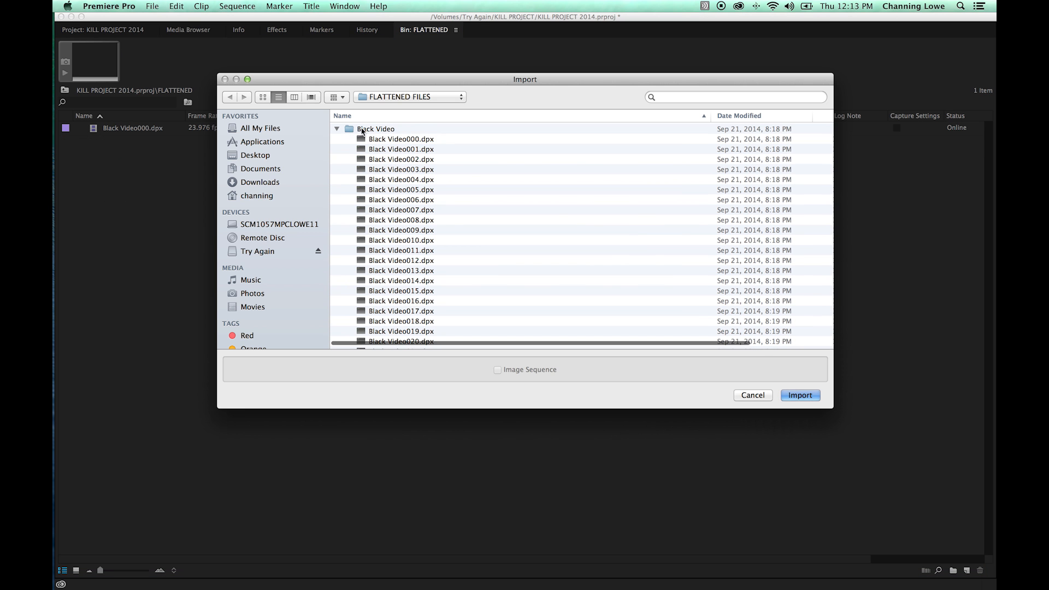
left_click(346, 131)
left_click(336, 129)
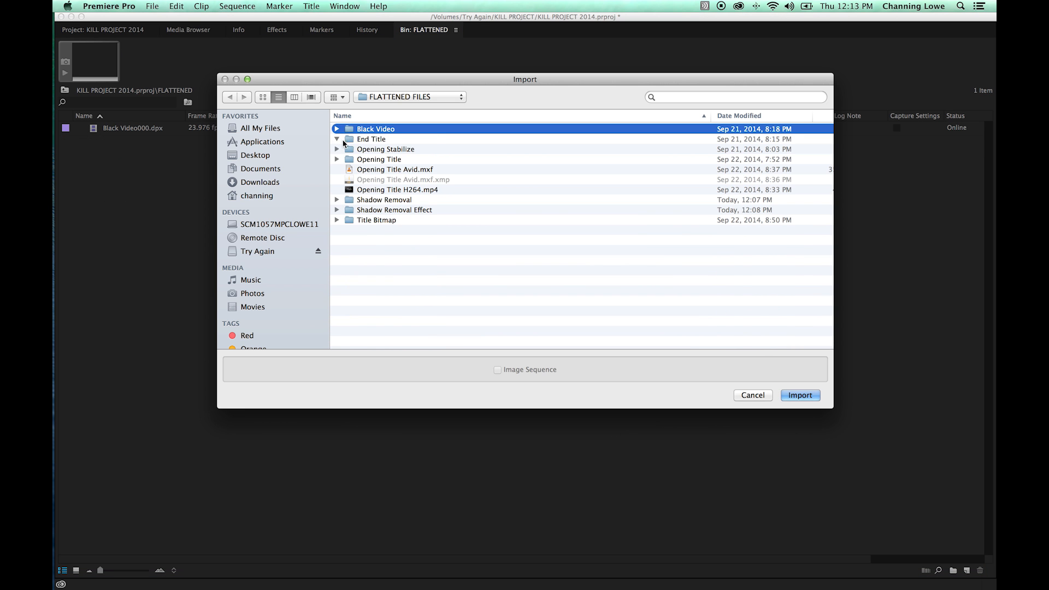
left_click(339, 140)
left_click(374, 149)
left_click(814, 396)
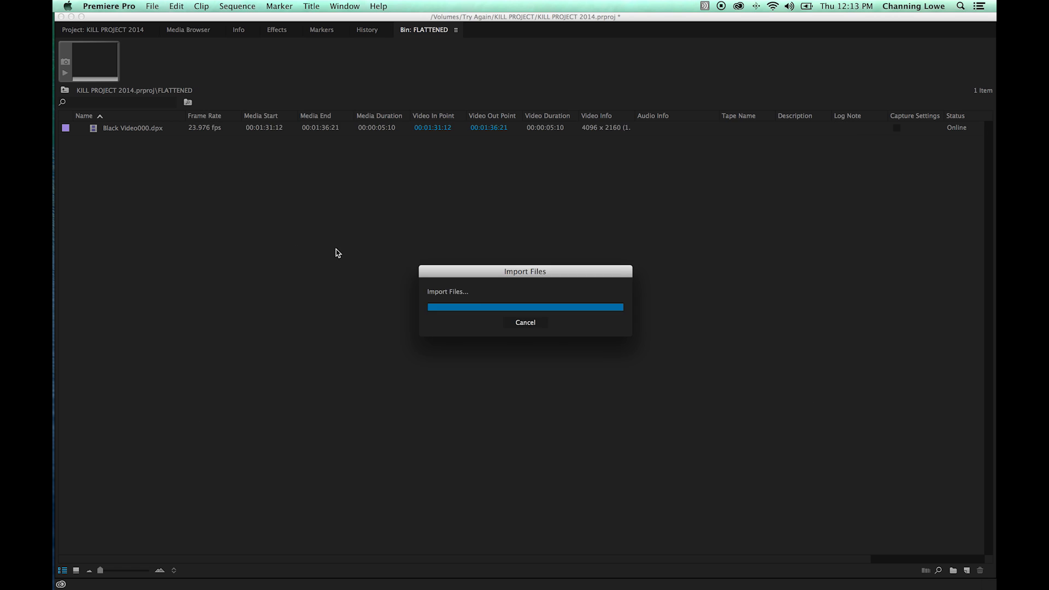
Import the Opening Stabilize_00000.dpx image sequence from the KILL PROJECT 2014 Linked Comp 02 folder into the FLATTENED bin.
double_click(199, 199)
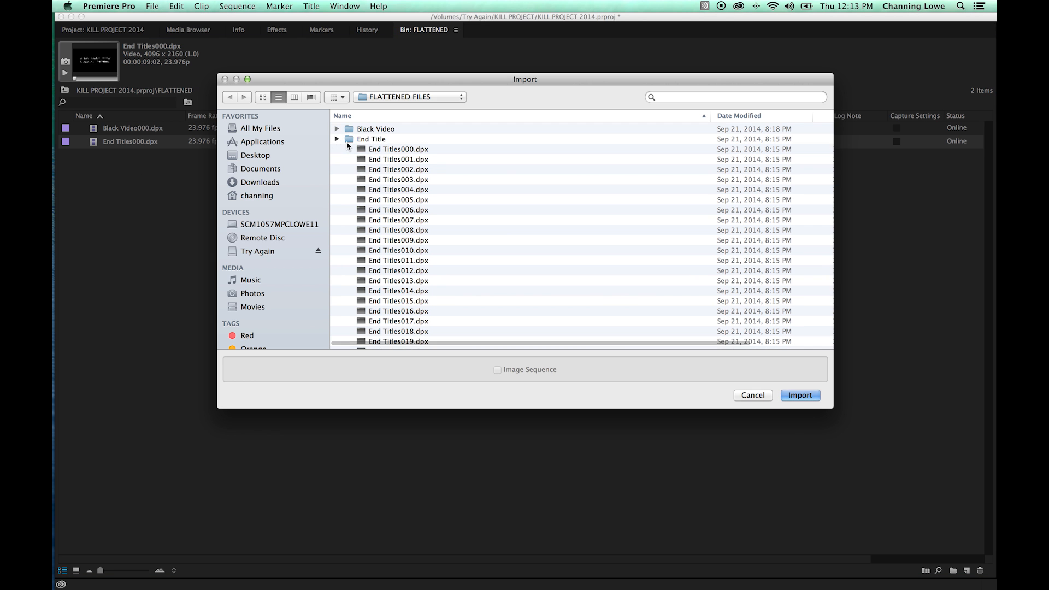
left_click(337, 139)
left_click(337, 149)
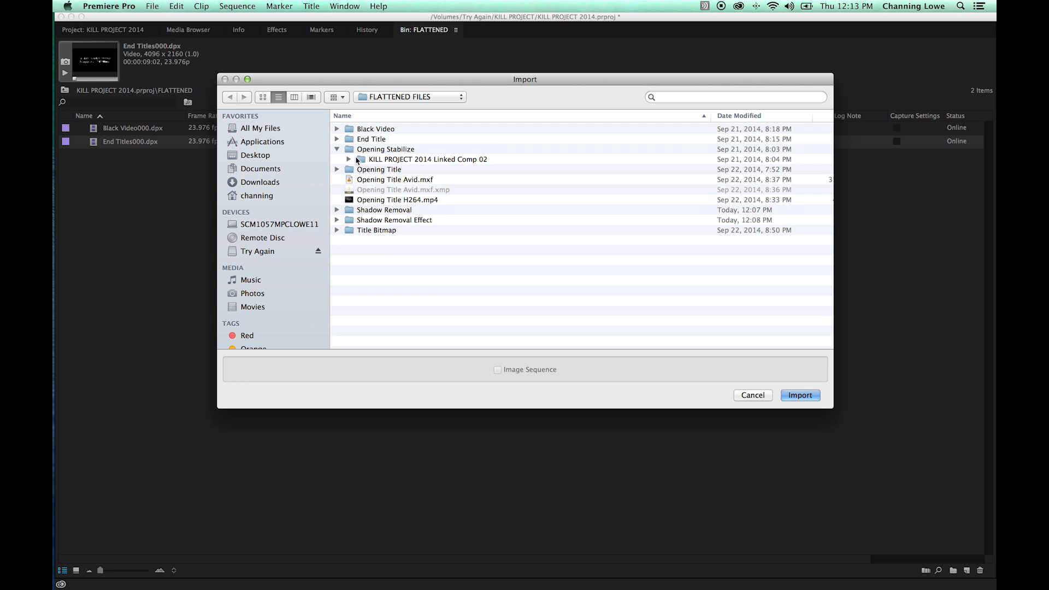
left_click(349, 159)
left_click(397, 170)
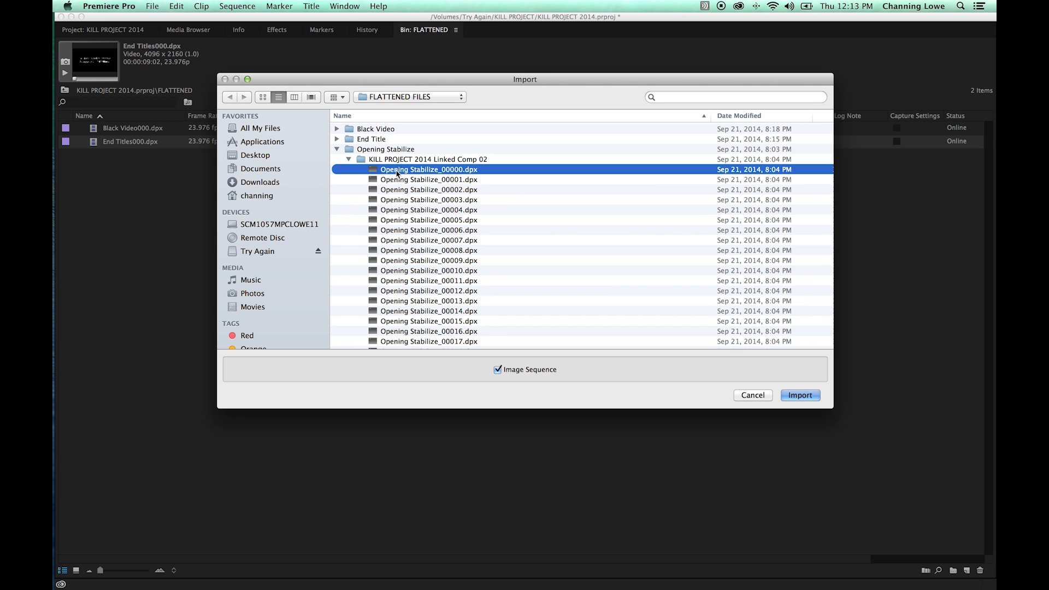
left_click(796, 399)
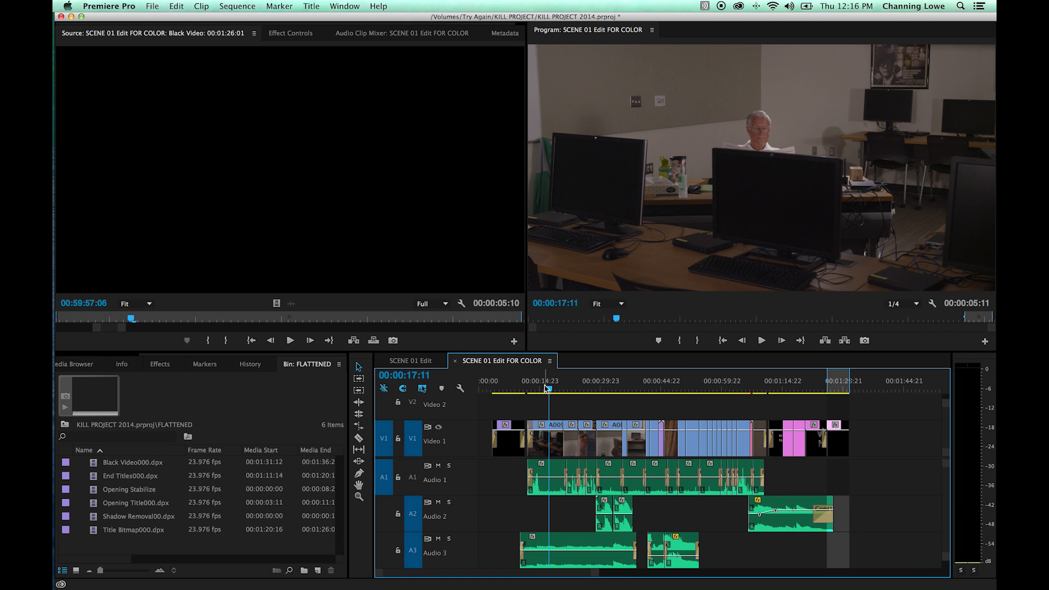
Place Opening Title000.dpx from the FLATTENED bin on Video 2, aligned directly above Title for Murder.mov.
left_click_drag(547, 388, 502, 389)
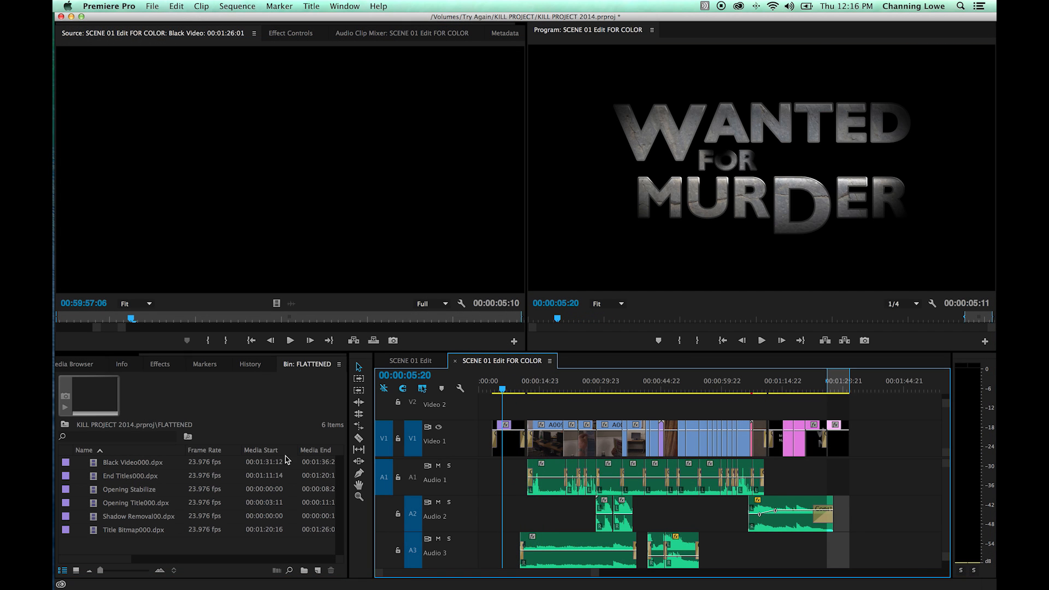
left_click(126, 466)
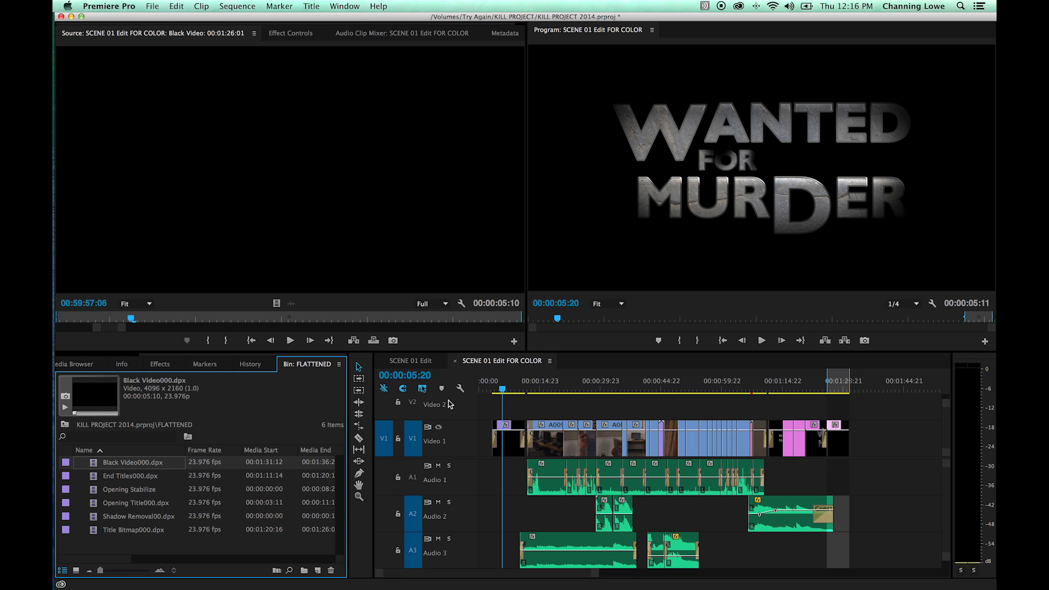
left_click_drag(503, 388, 503, 389)
key("=")
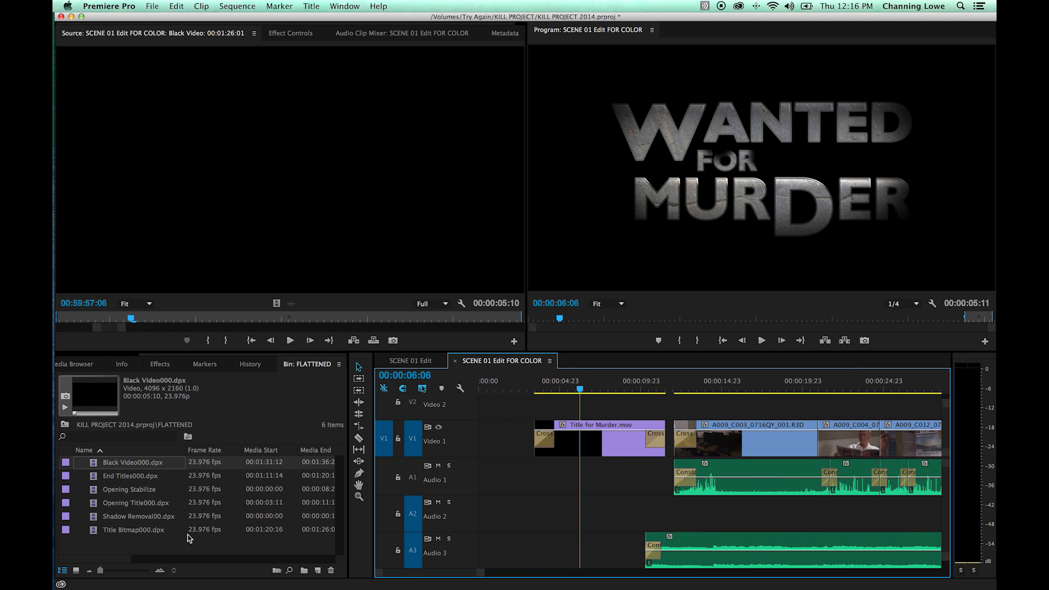
left_click(546, 444)
left_click_drag(124, 504, 535, 414)
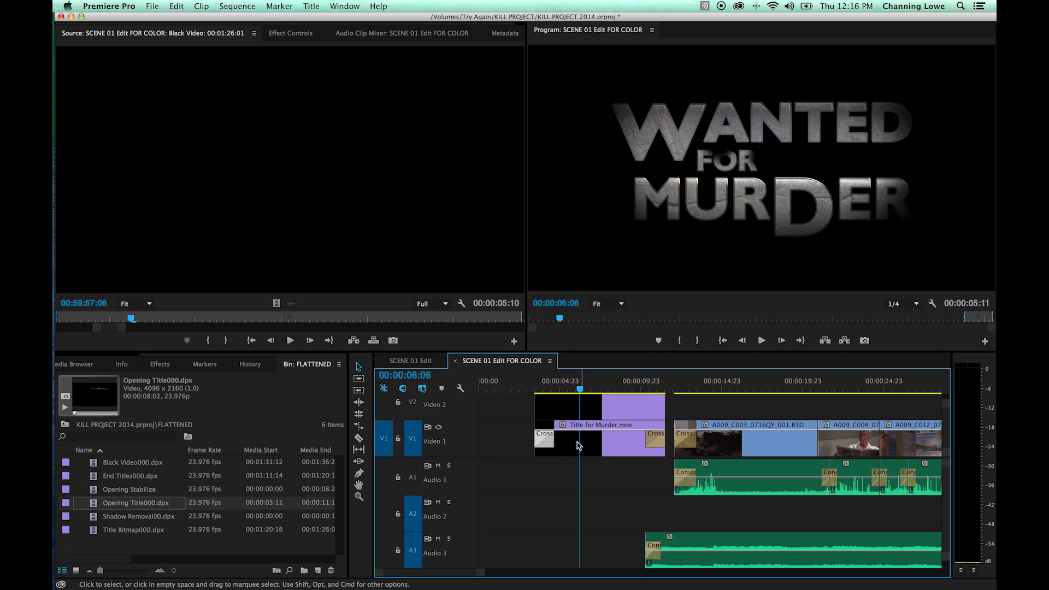
Give the Opening Title000.dpx clip on Video 2 the same start and end cross dissolves as the title below it.
left_click(461, 459)
left_click_drag(462, 459, 461, 475)
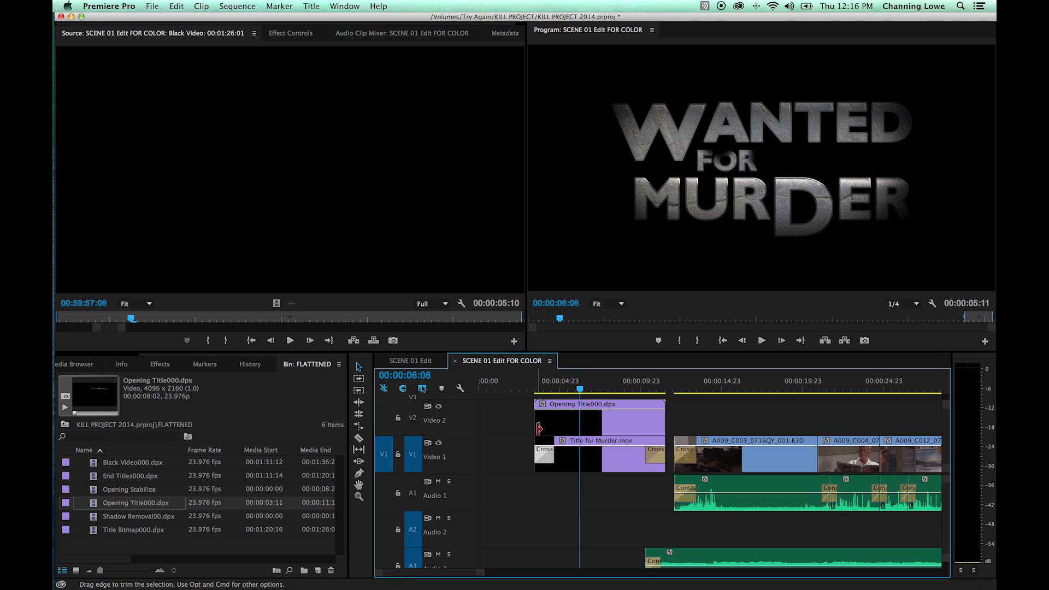
left_click_drag(553, 434, 564, 431)
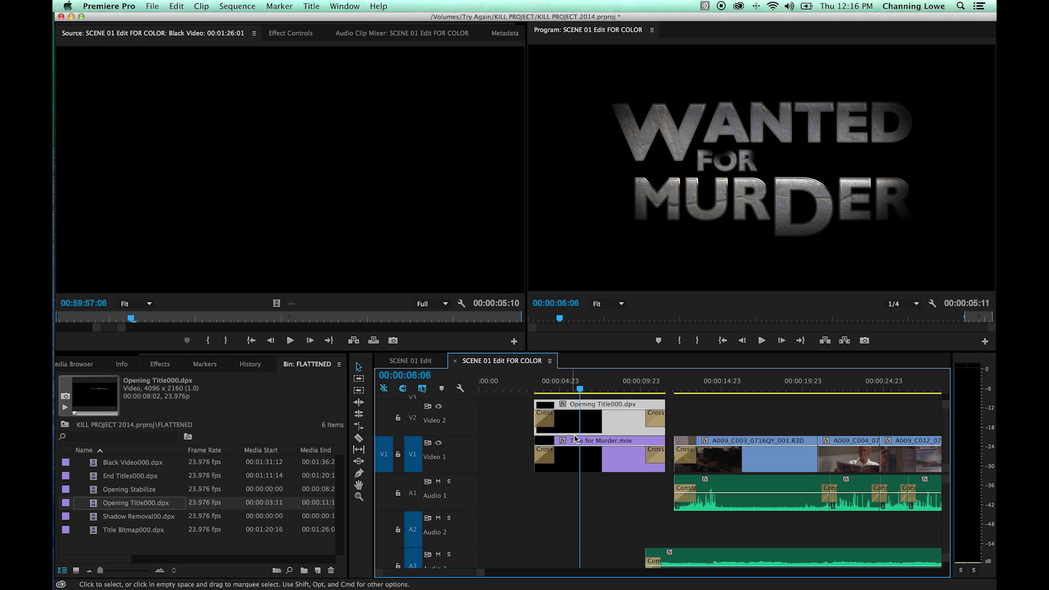
Delete Title for Murder.mov from Video 1 and move the Opening Title000.dpx clip down into its place.
left_click_drag(517, 458, 593, 458)
key("Delete")
left_click_drag(516, 423, 577, 420)
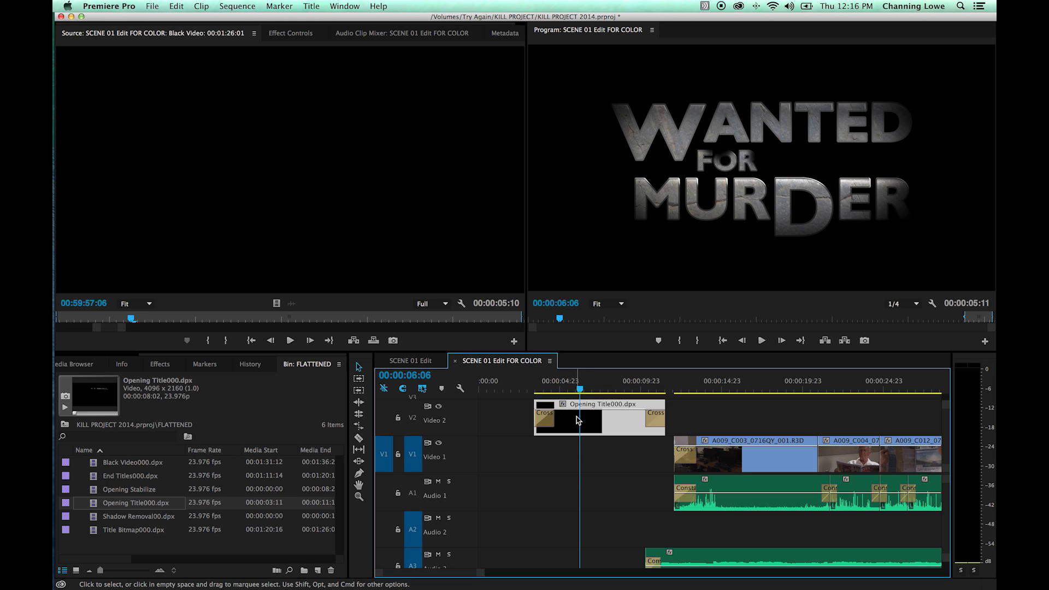
key("alt+Down")
Place the playhead on the A009_C003_0716QY_001.R3D clip after the opening title and view the clip's effect controls.
left_click(657, 392)
key("minus")
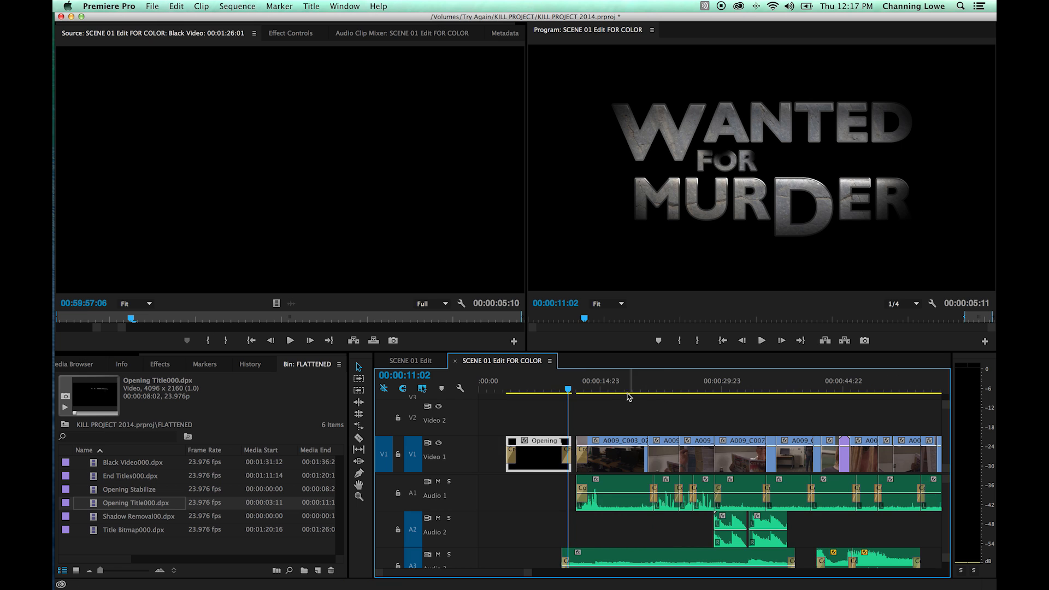
left_click_drag(602, 391, 619, 390)
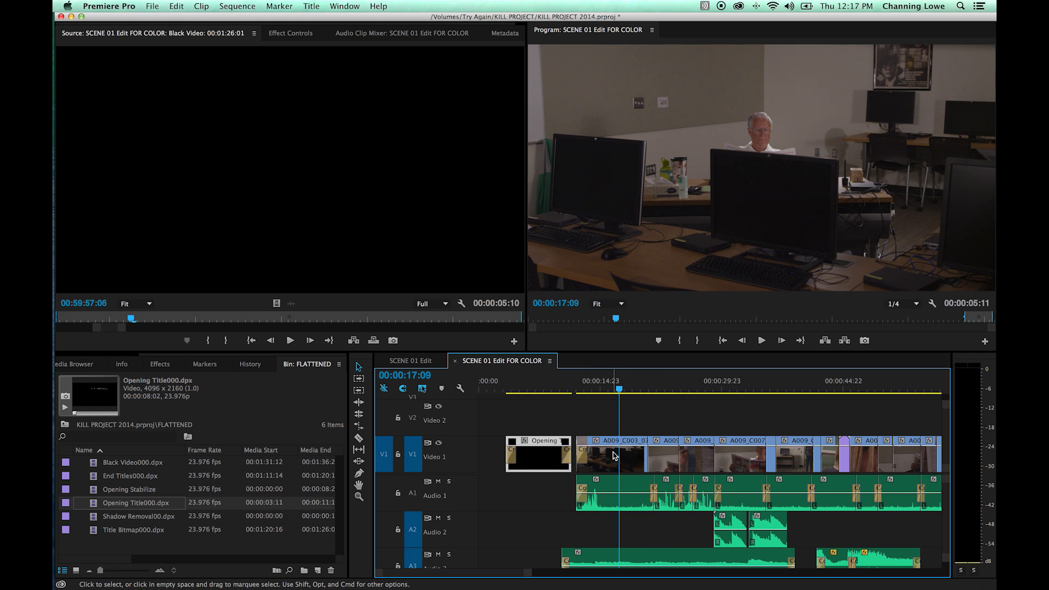
left_click(617, 459)
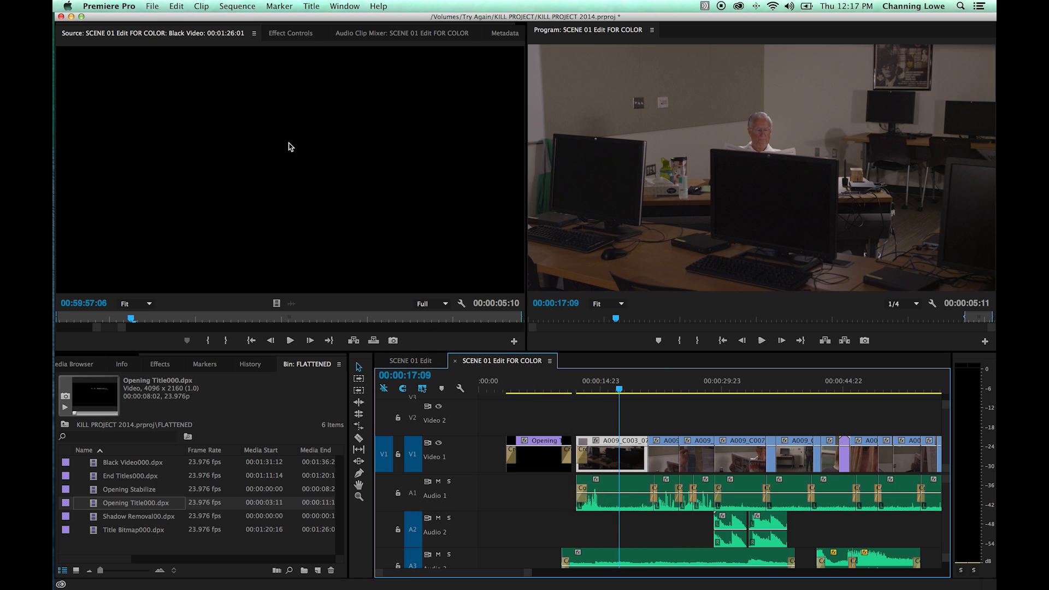
left_click(277, 36)
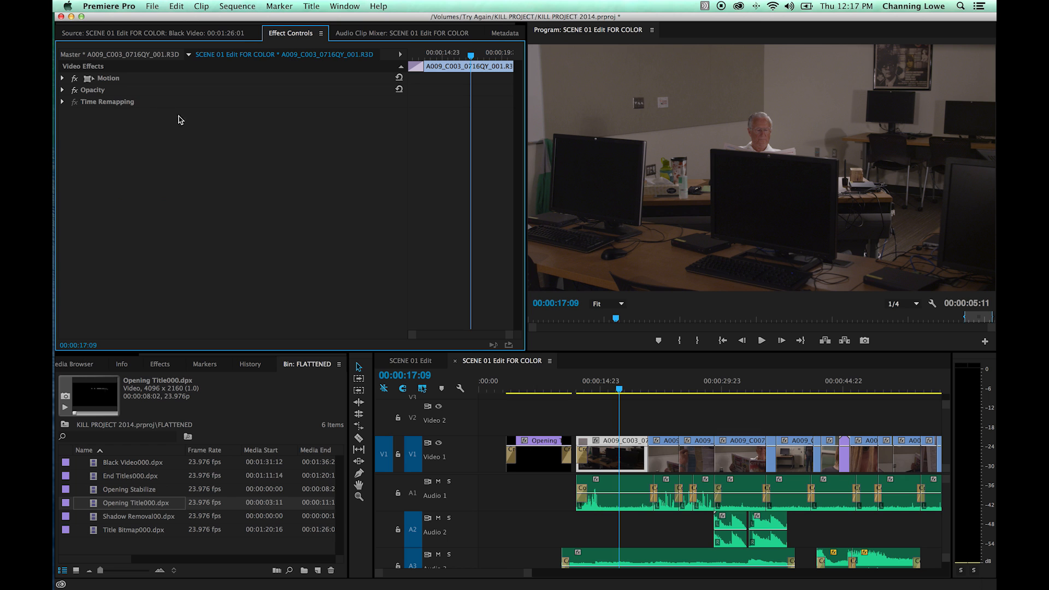
left_click(621, 448)
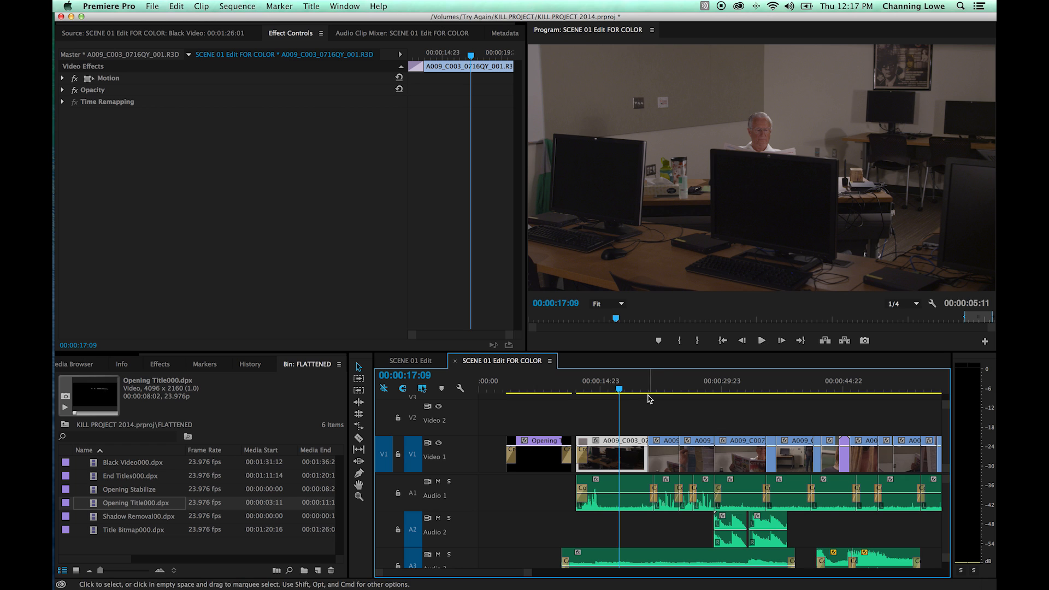
Place Opening Stabilize from the FLATTENED bin on Video 2 directly above A009_C003_0716QY_001.R3D and park the playhead at its start.
left_click(612, 450)
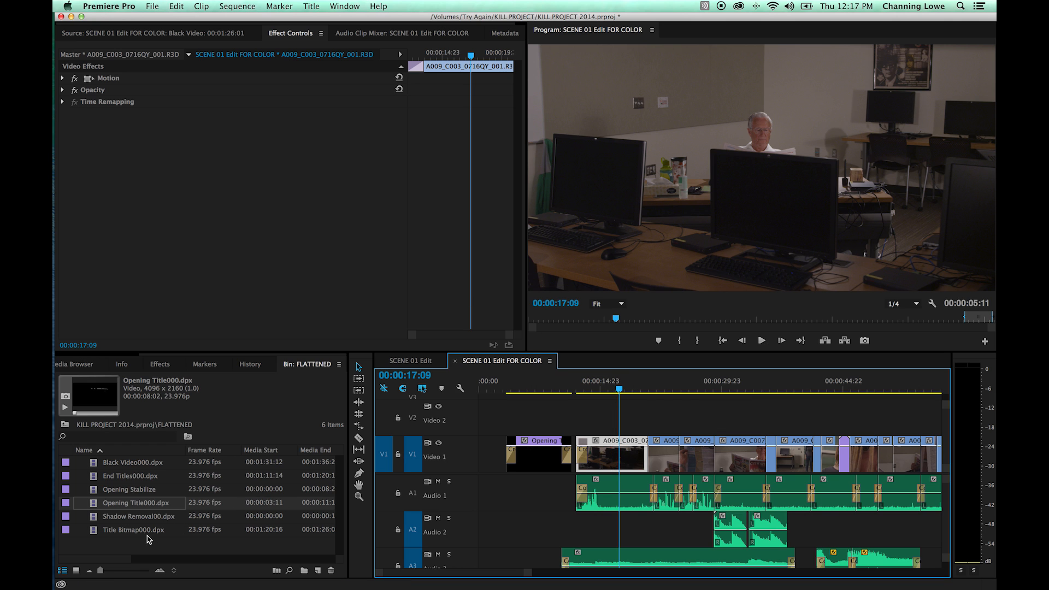
left_click_drag(612, 391, 636, 392)
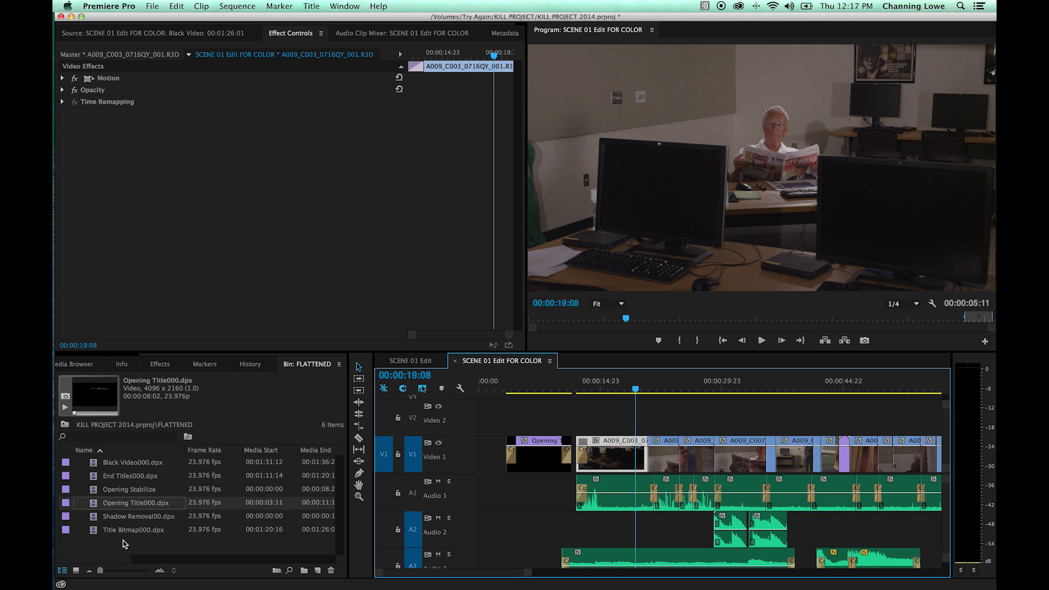
left_click(127, 476)
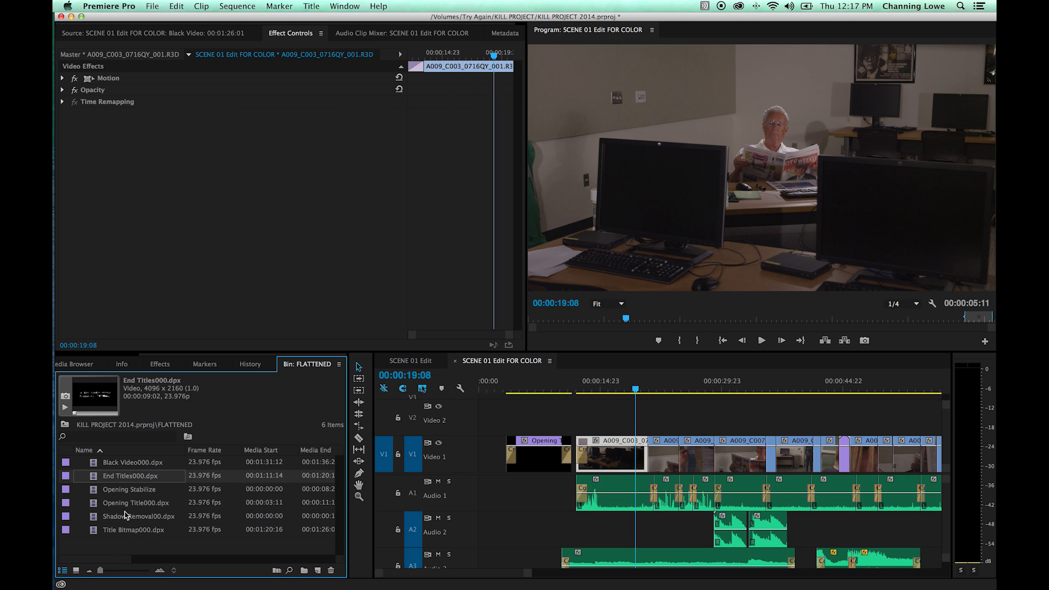
left_click_drag(129, 490, 582, 423)
left_click_drag(600, 386, 593, 387)
key("equal")
key("equal")
key("Up")
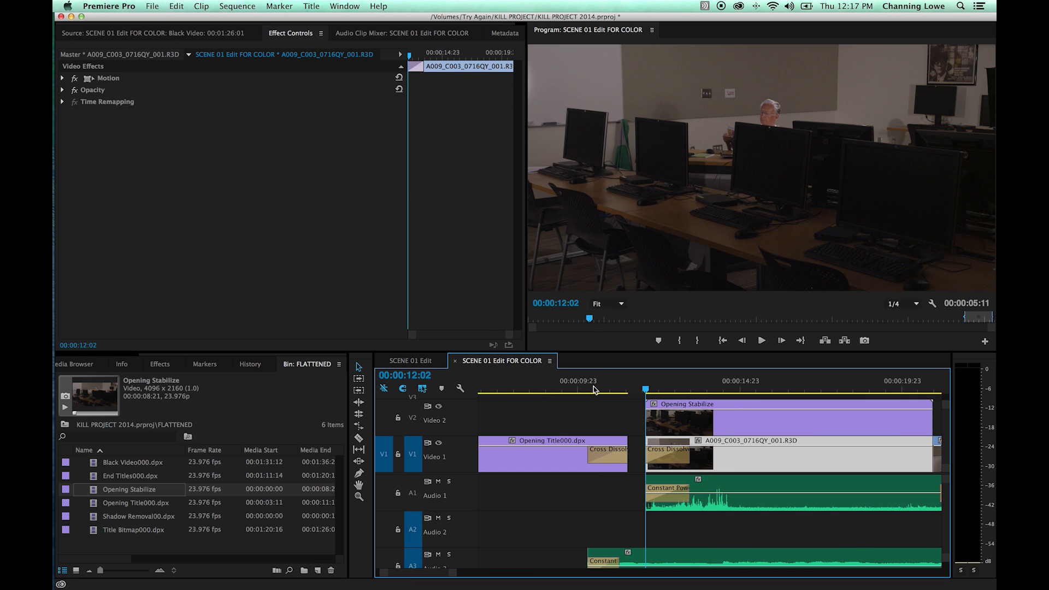
Give the Opening Stabilize clip on Video 2 the same start cross dissolve as the clip below it.
left_click(657, 429)
left_click(637, 424)
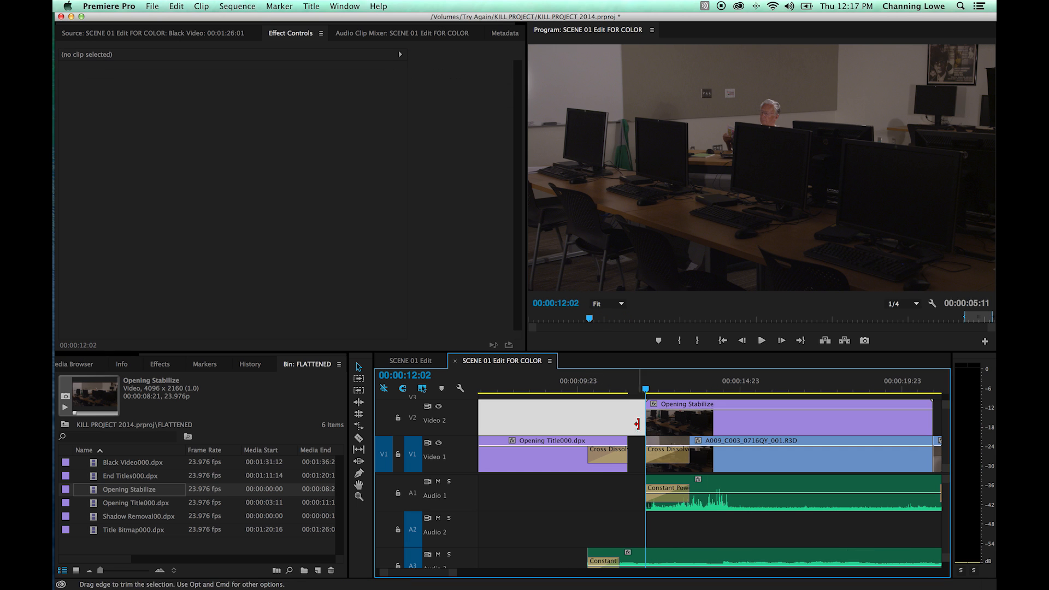
left_click(663, 457)
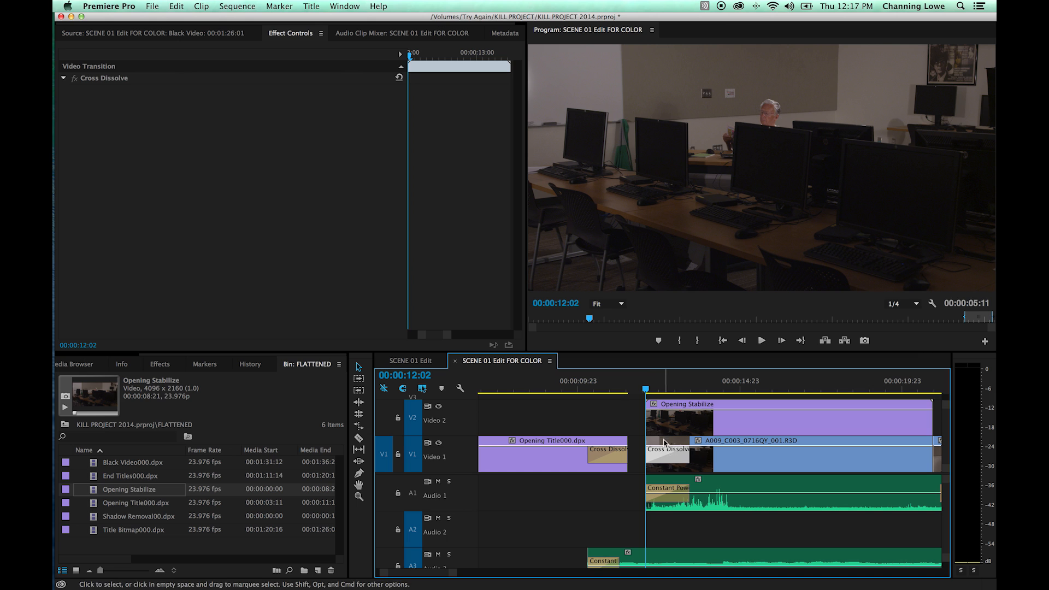
left_click(666, 424)
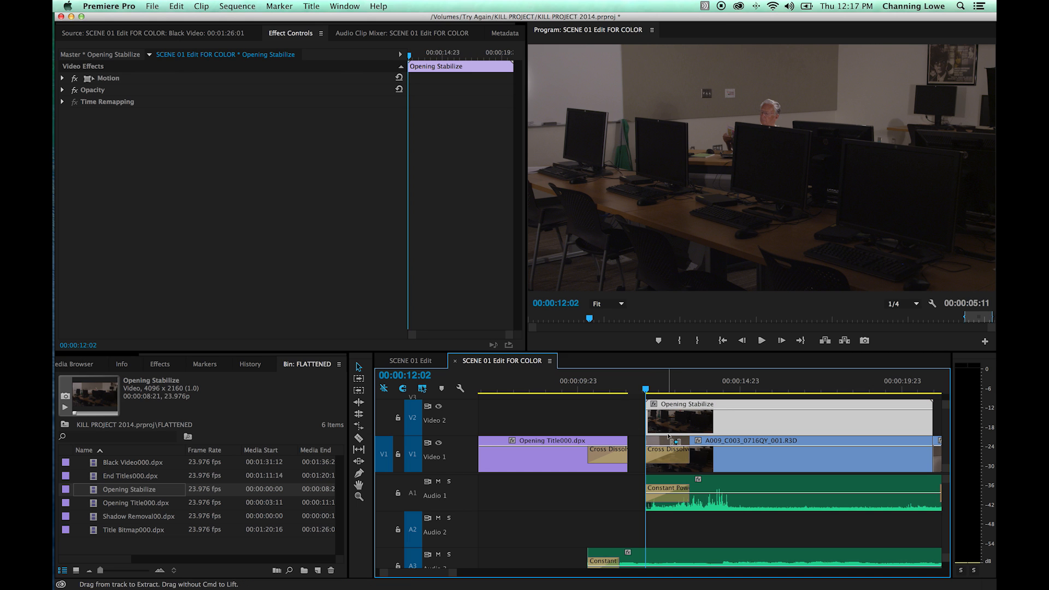
key("super+d")
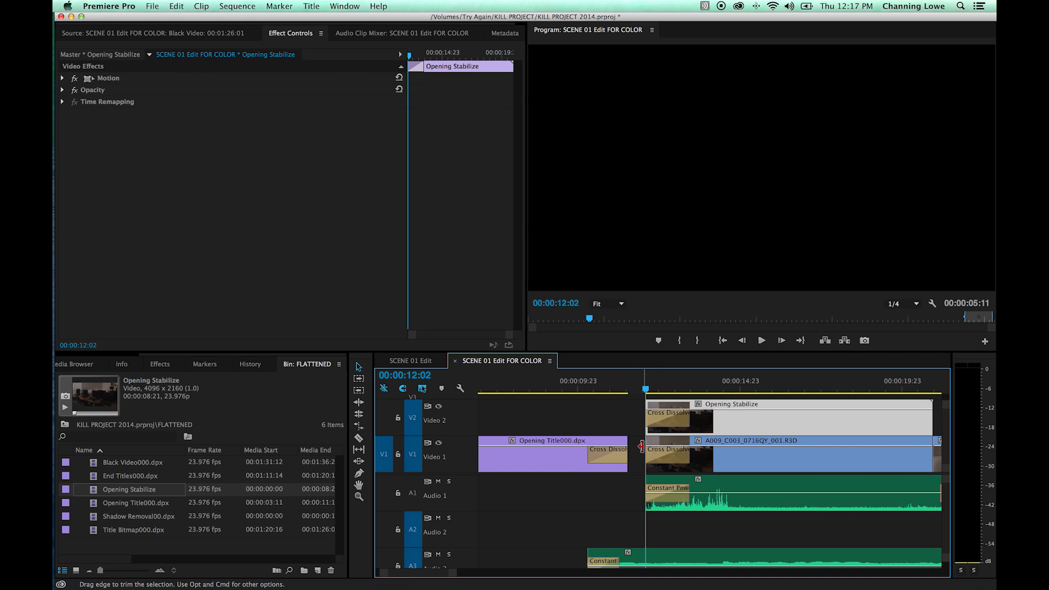
Delete A009_C003_0716QY_001.R3D from Video 1 and move the Opening Stabilize clip down into its place.
key("minus")
left_click(733, 463)
key("Delete")
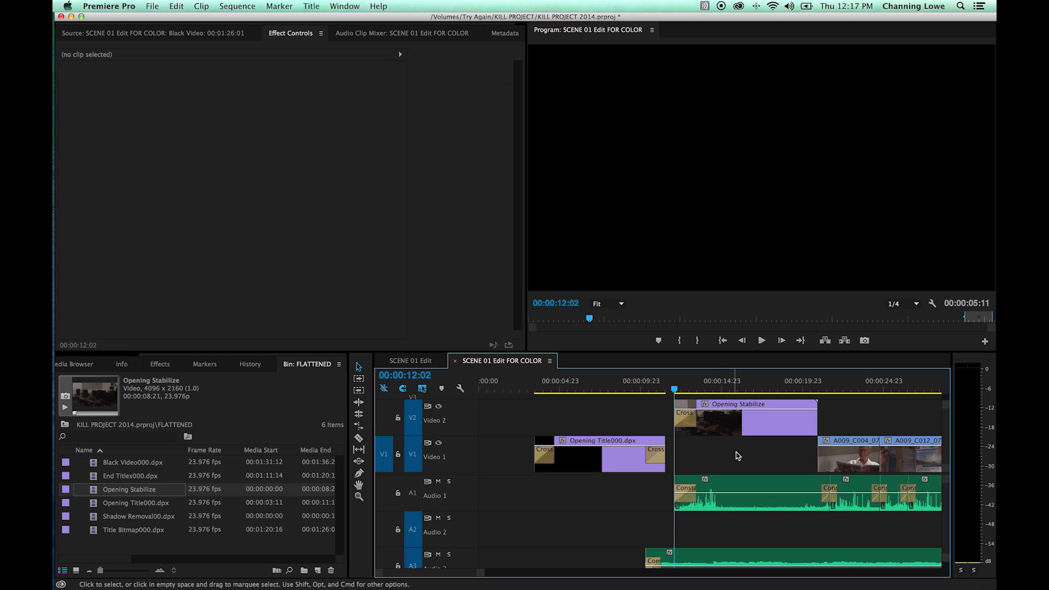
left_click_drag(657, 418, 724, 430)
key("alt+Down")
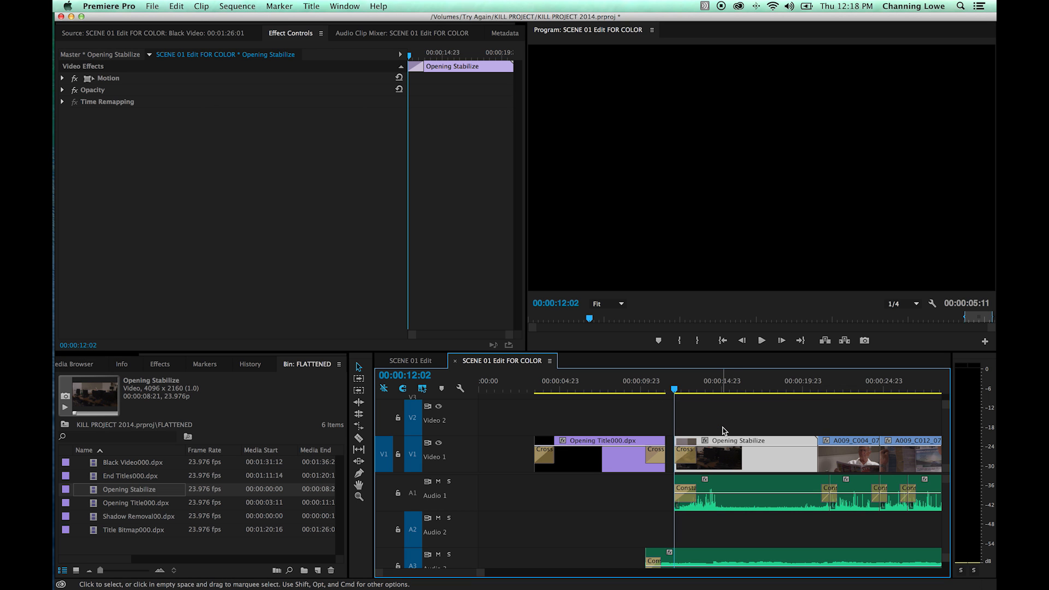
Locate the KILL PROJECT comp clip near 00:01:07:01 in the FOR COLOR sequence and check the original SCENE 01 Edit sequence.
key("minus")
left_click_drag(613, 394, 907, 393)
key("minus")
key("equal")
key("equal")
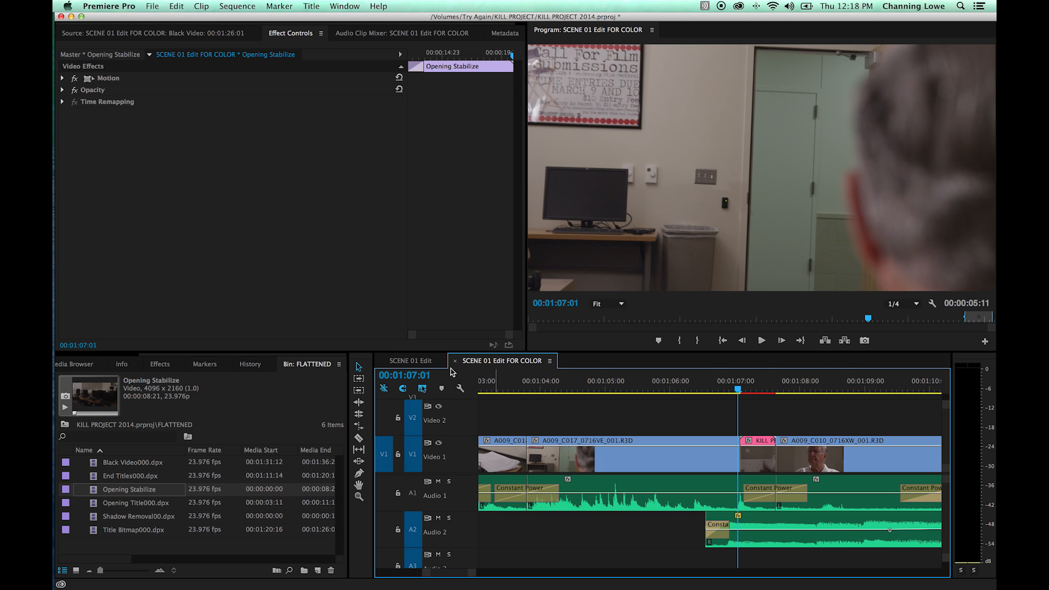
left_click(428, 363)
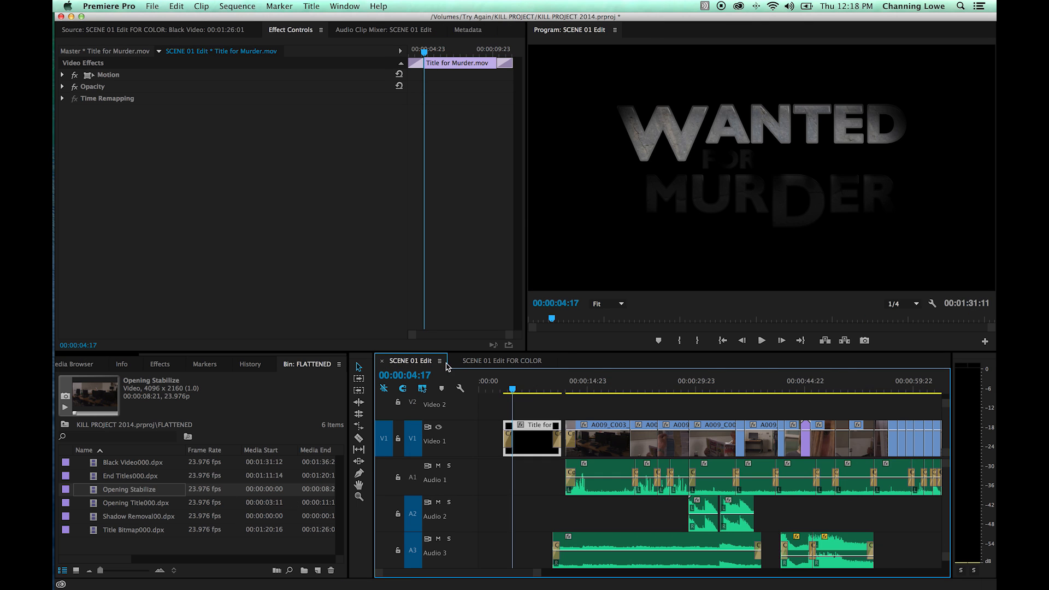
left_click(479, 363)
Place End Titles000.dpx above the end title clips, then move it down to Video 1 to replace Title 01 through Title 03.
left_click_drag(130, 476, 702, 417)
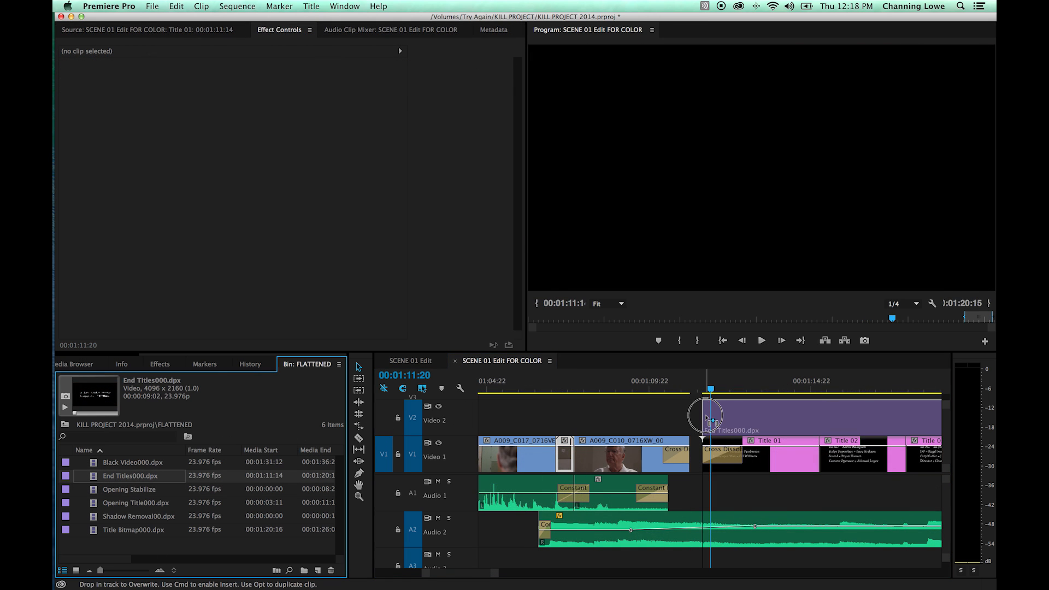
key("minus")
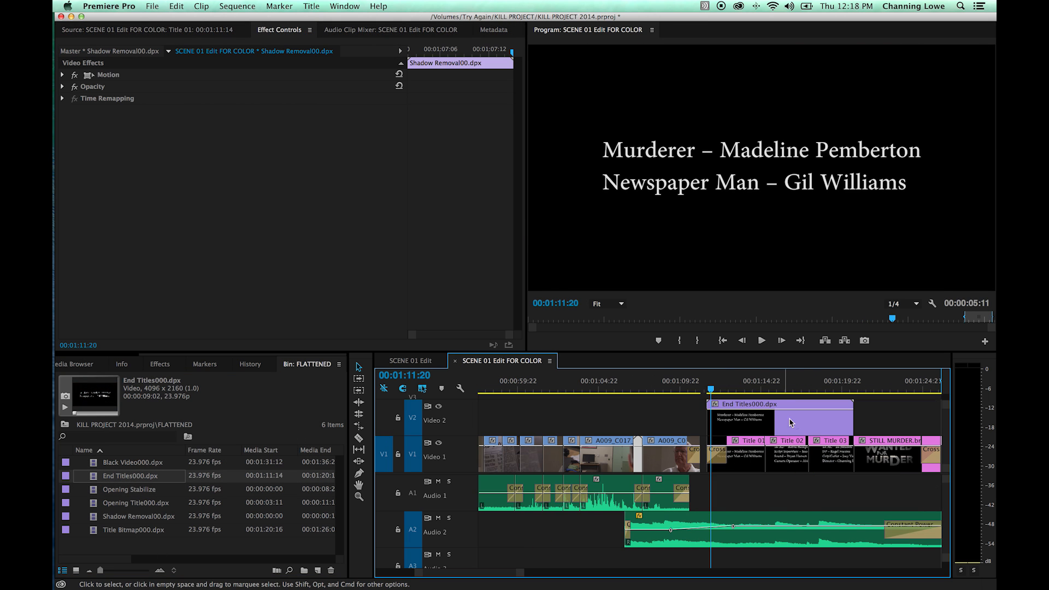
left_click(747, 428)
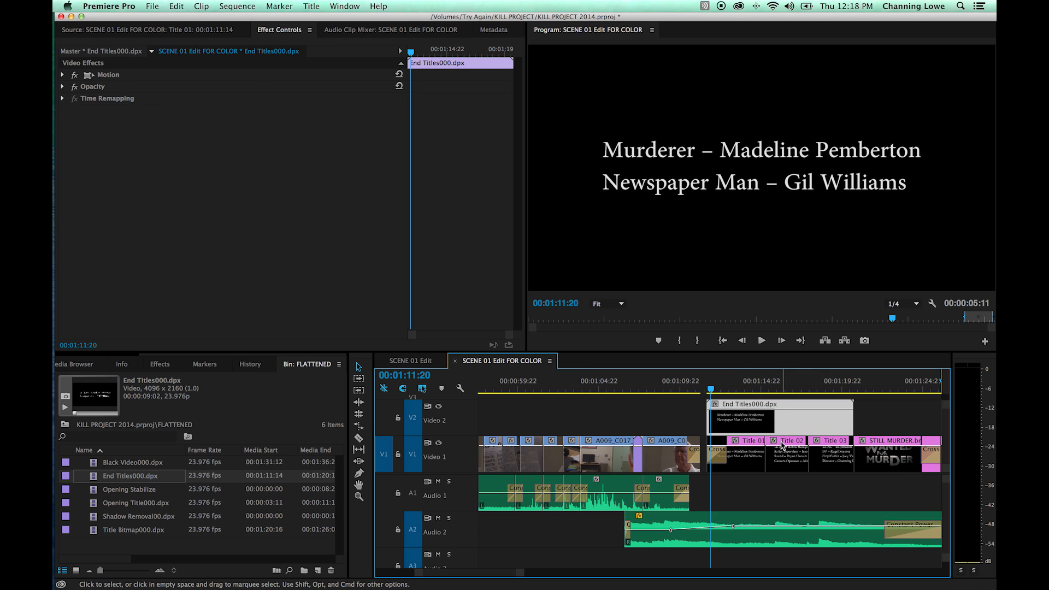
left_click(718, 461)
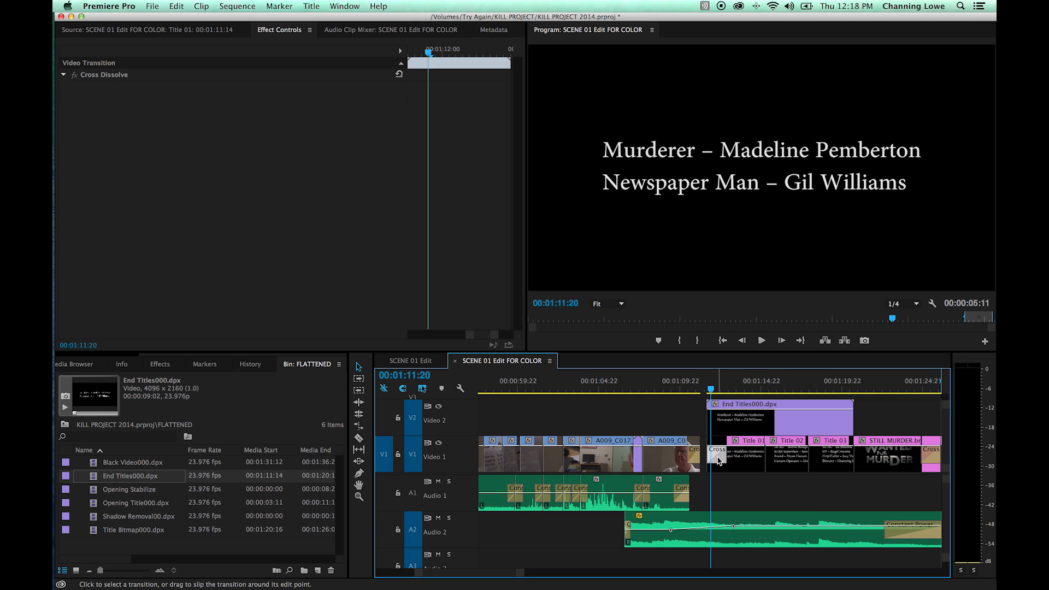
left_click_drag(743, 421, 743, 457)
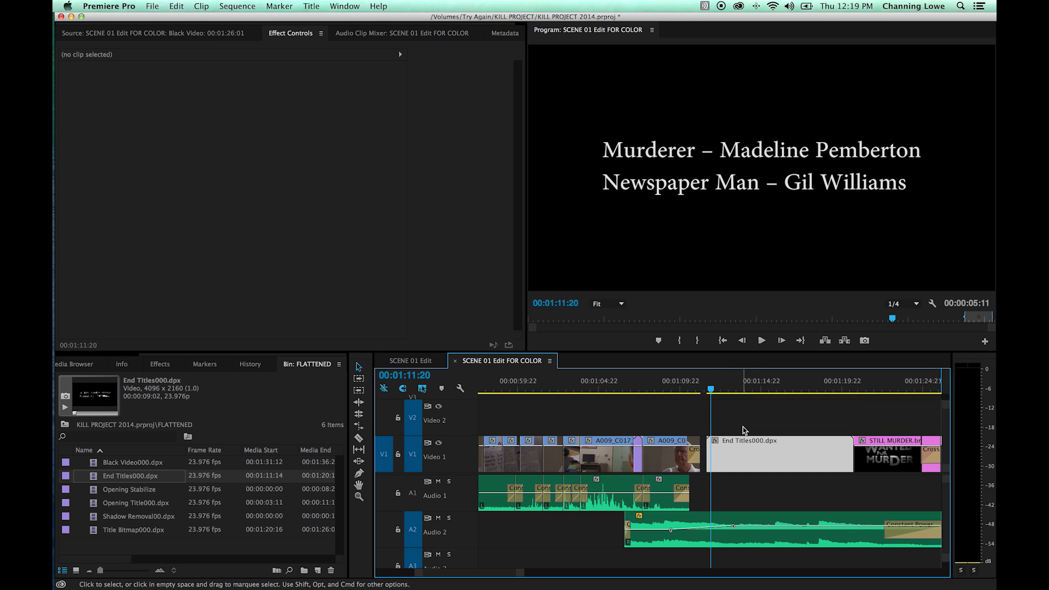
Add a cross dissolve at the start of the End Titles000.dpx clip on Video 1.
key("Up")
left_click(717, 428)
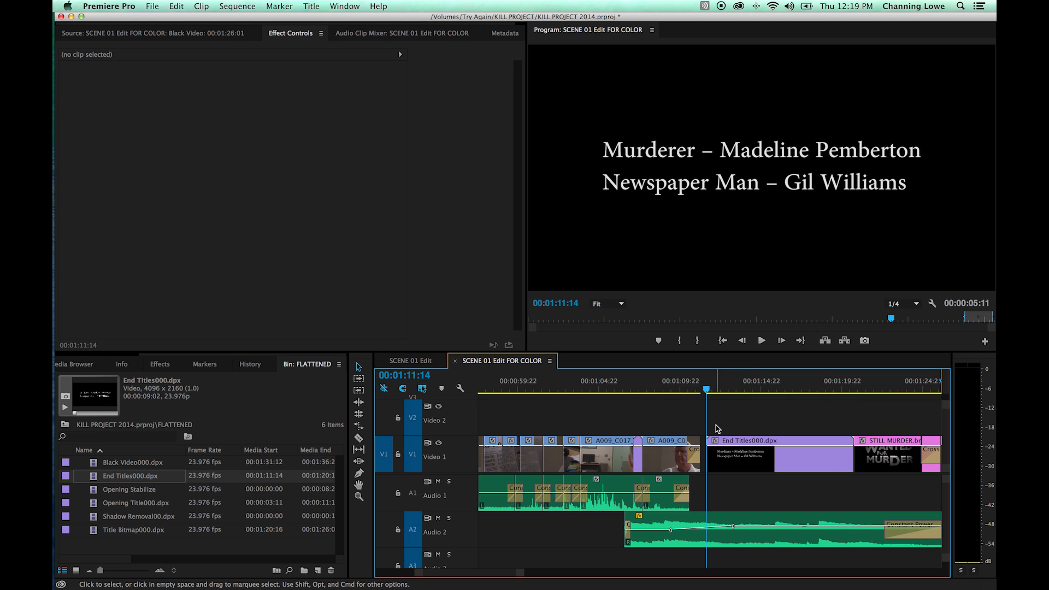
key("super+d")
Place Title Bitmap000.dpx from the FLATTENED bin on Video 2, aligned directly above the STILL MURDER title after the end titles.
left_click_drag(736, 389, 892, 398)
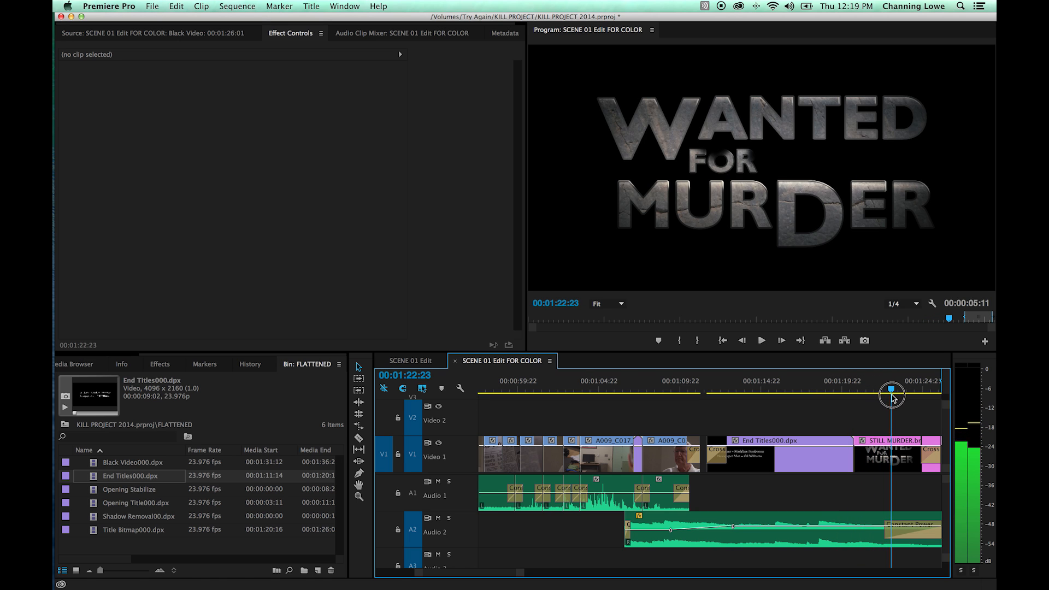
left_click(95, 504)
left_click_drag(136, 532, 853, 424)
left_click_drag(886, 390, 871, 399)
key("minus")
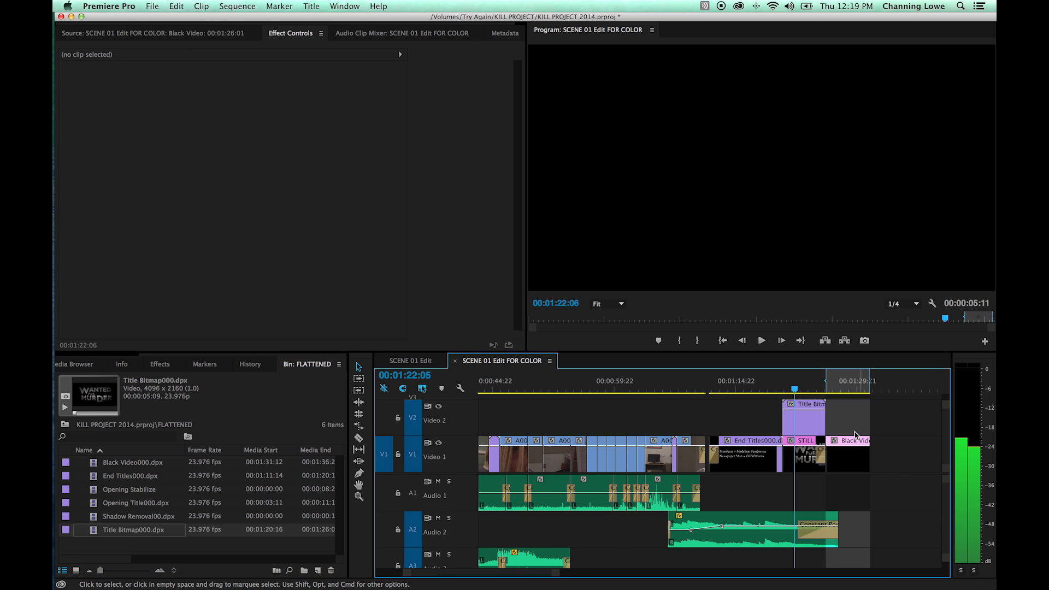
key("equal")
key("equal")
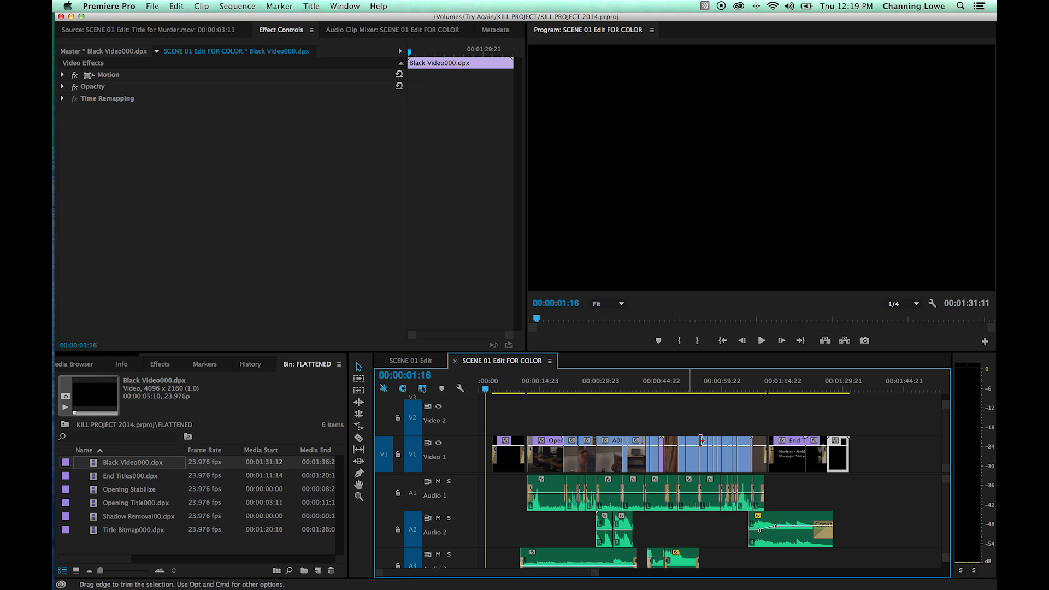
Deselect the timeline clips, switch to the Word workflow notes and review items a and b under Prepare Timeline.
left_click(544, 386)
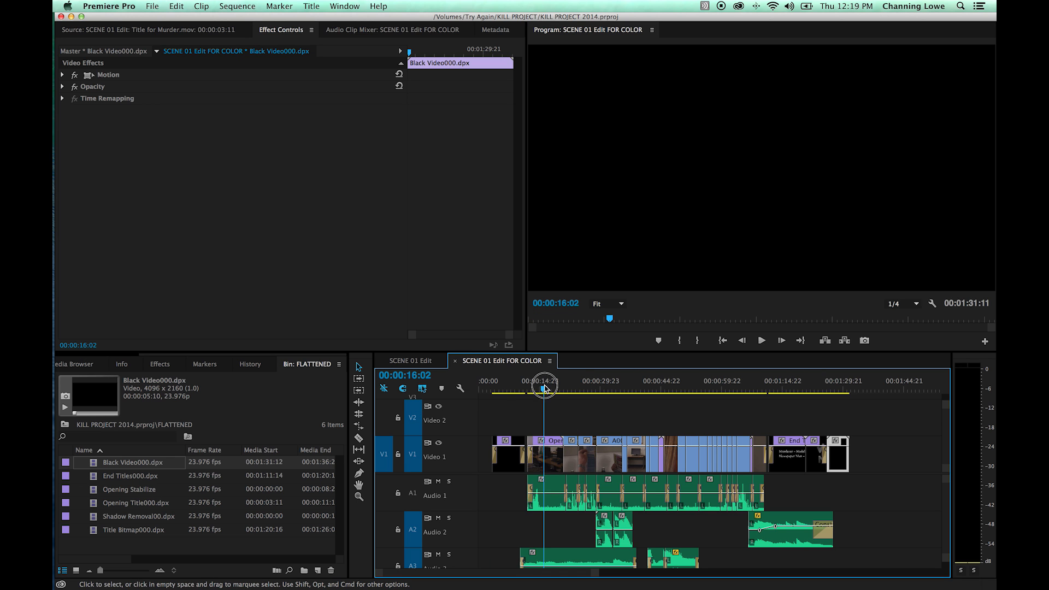
left_click(553, 406)
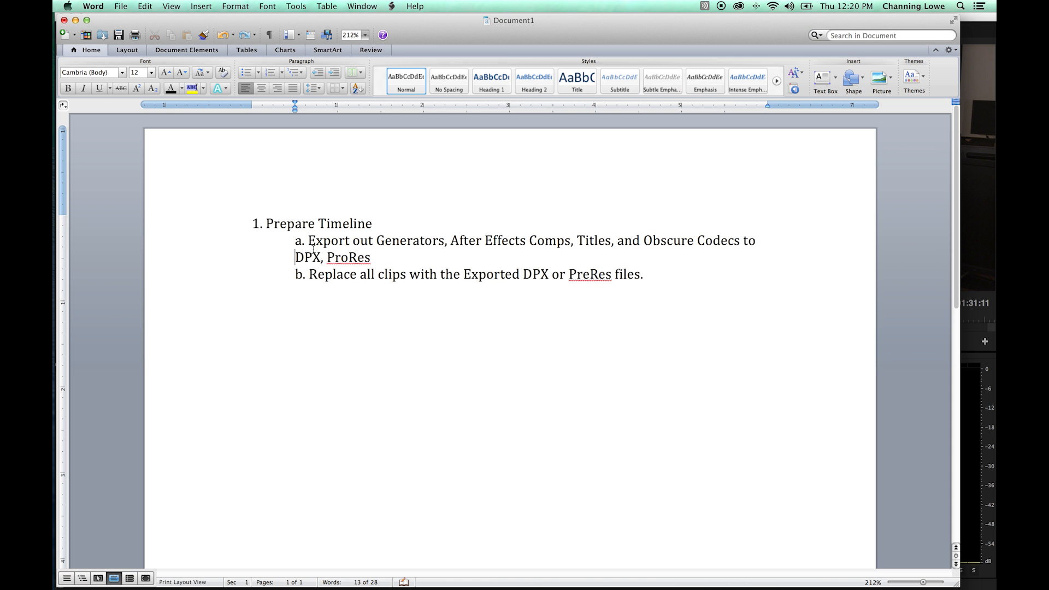
left_click_drag(310, 241, 374, 240)
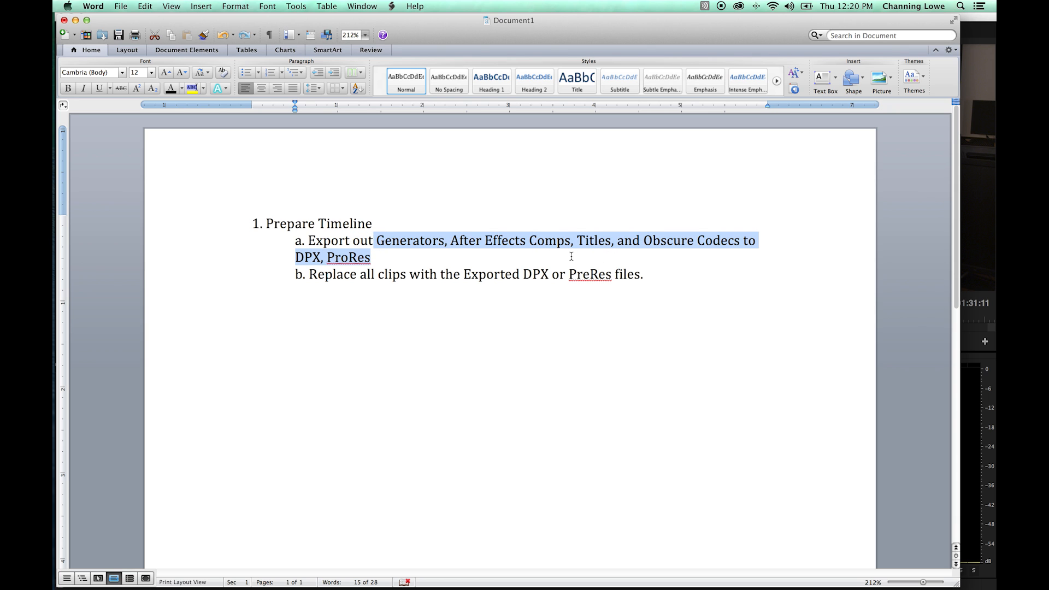
left_click_drag(310, 275, 386, 272)
left_click(388, 275)
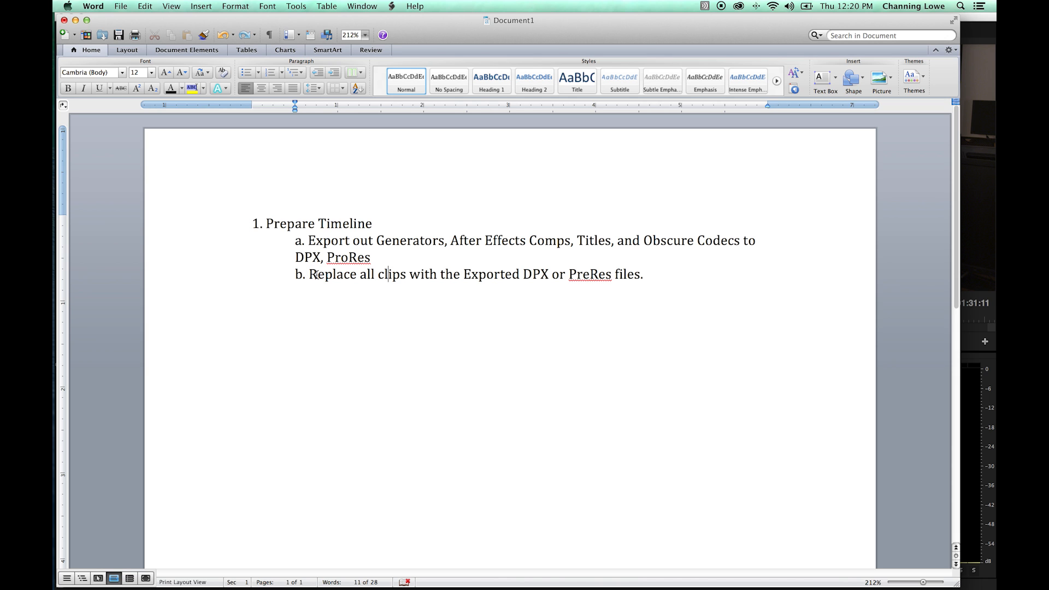
left_click_drag(321, 274, 575, 279)
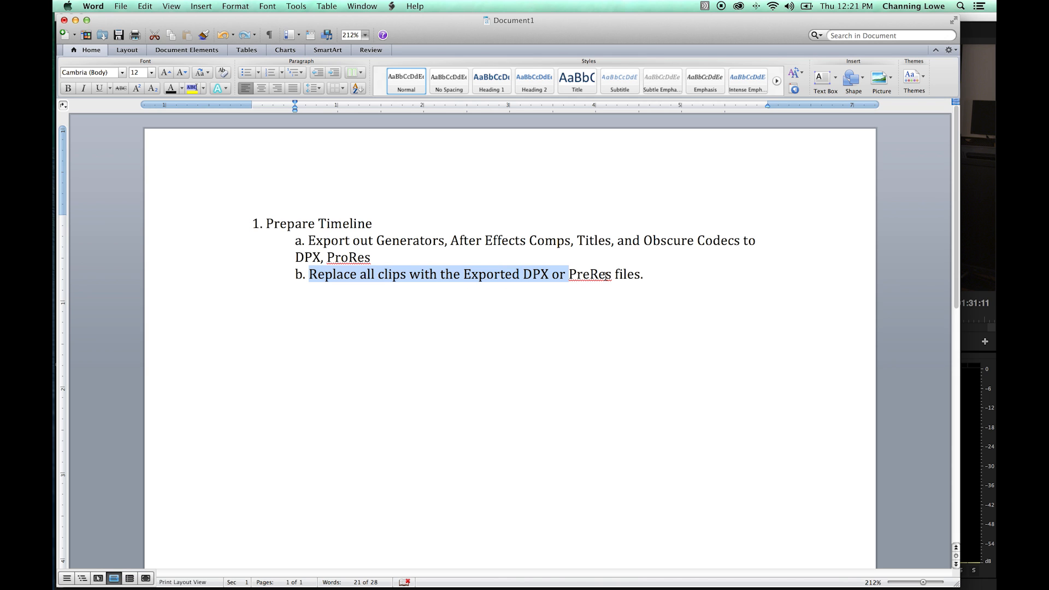
Add "2. Export out an EDL File." as the next main item in the workflow notes.
left_click(649, 274)
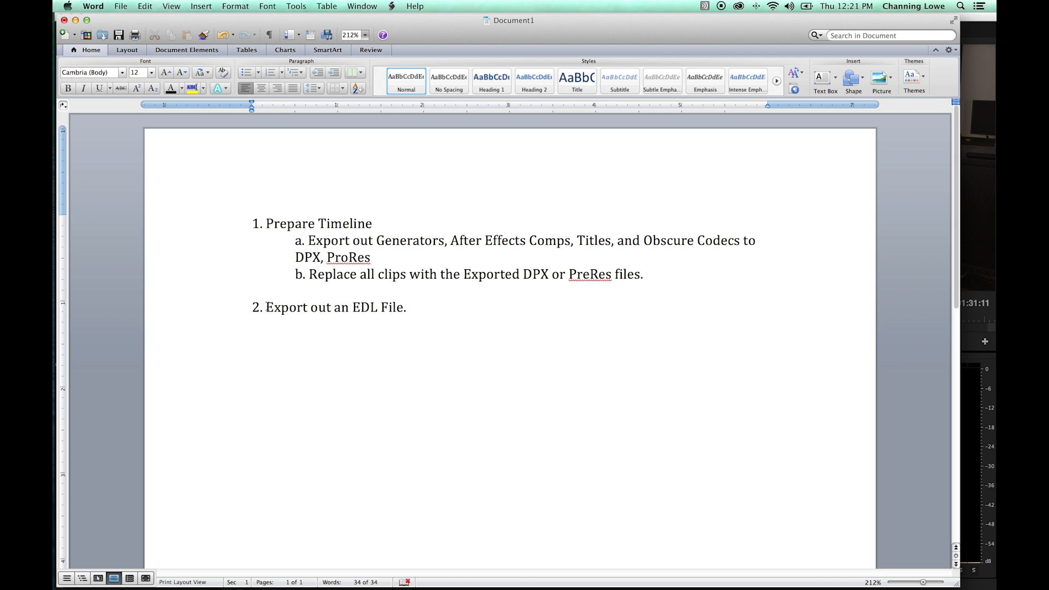
left_click_drag(266, 308, 407, 307)
left_click(413, 316)
Switch back to Premiere Pro, return the playhead to the start of the FOR COLOR sequence and save the project.
key("super+Tab")
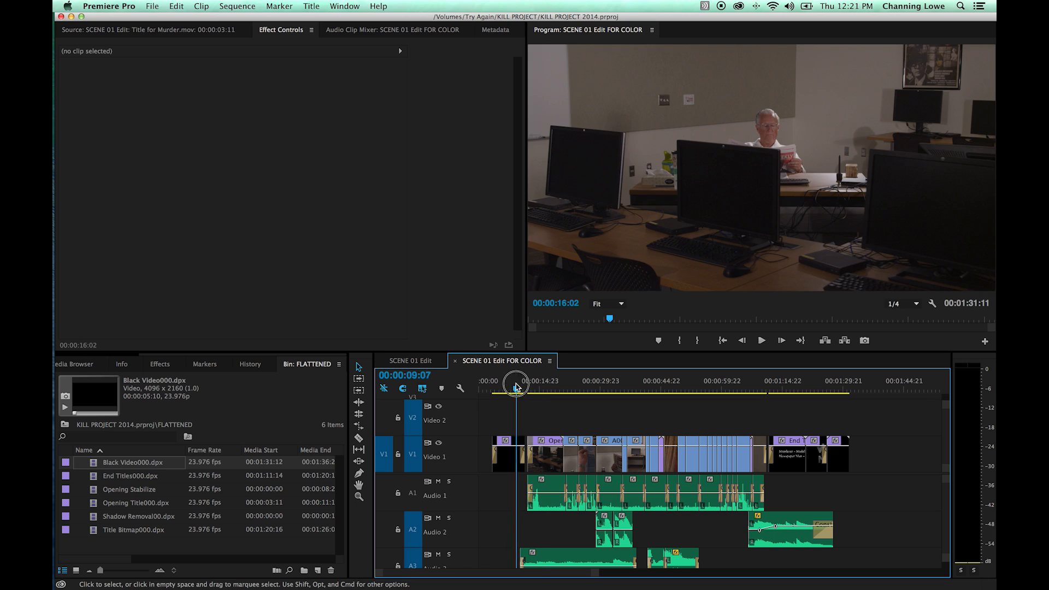
key("Home")
key("super+s")
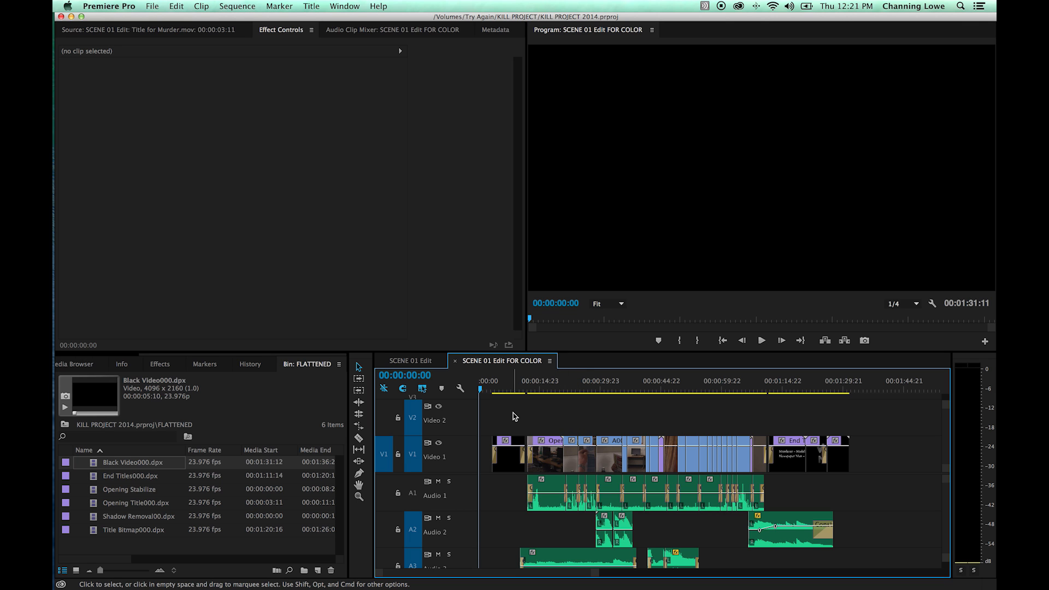
Try stacking several Video 1 clips on Video 2 and Video 3 with the tracks collapsed, then undo the clip moves.
left_click_drag(556, 464, 611, 407)
key("shift+minus")
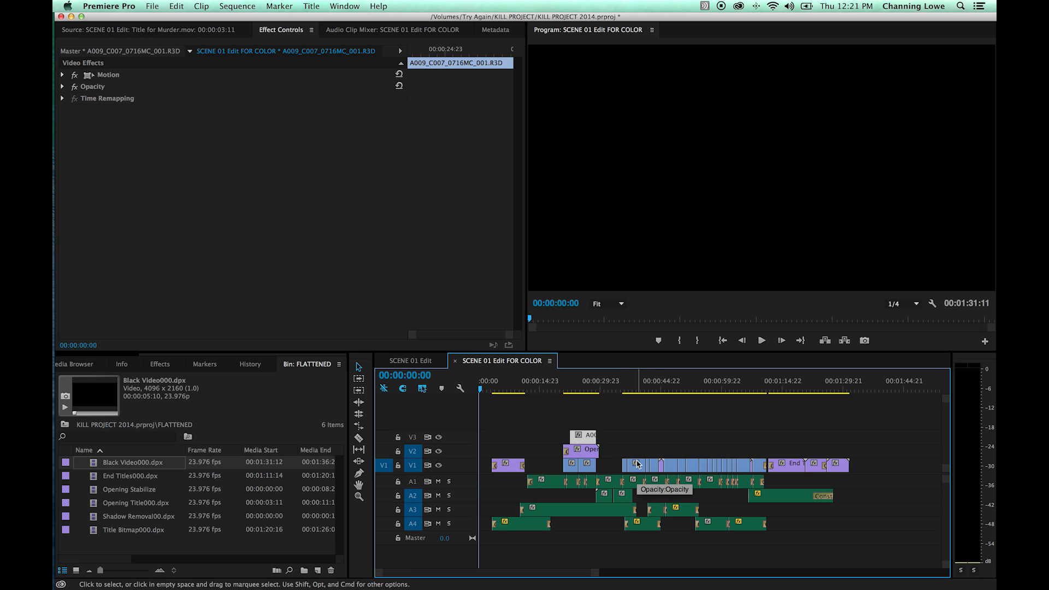
key("super+z")
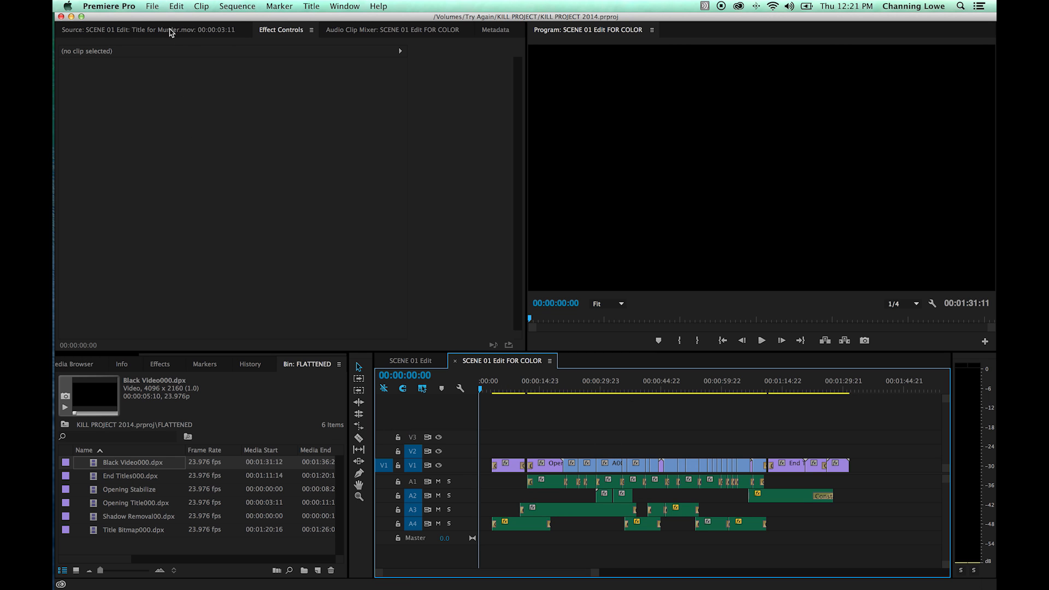
Start an EDL export of the FOR COLOR sequence with audio levels excluded and video levels and source file names included.
left_click(152, 6)
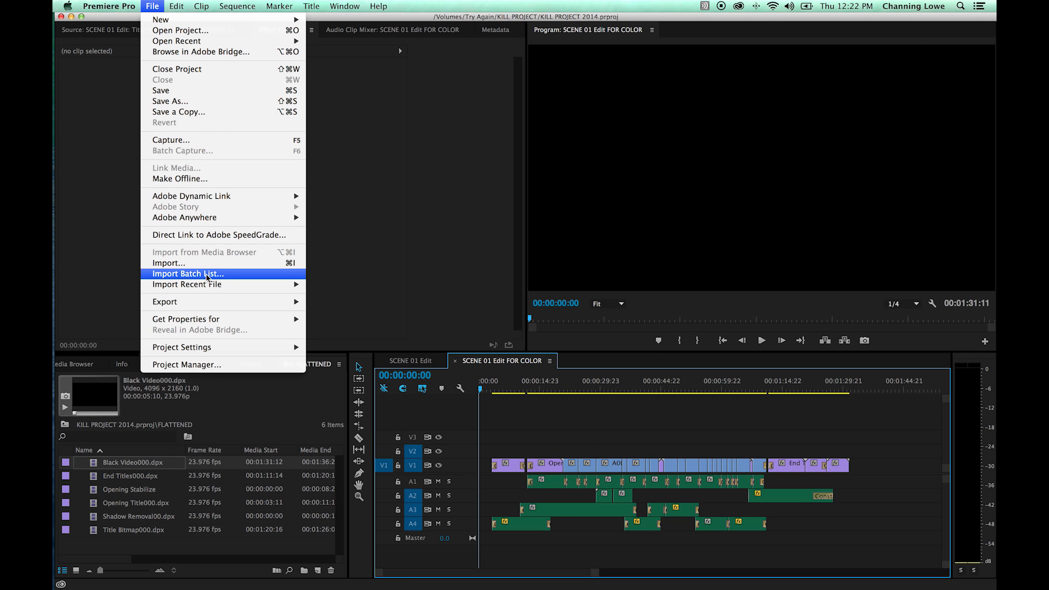
mouse_move(267, 304)
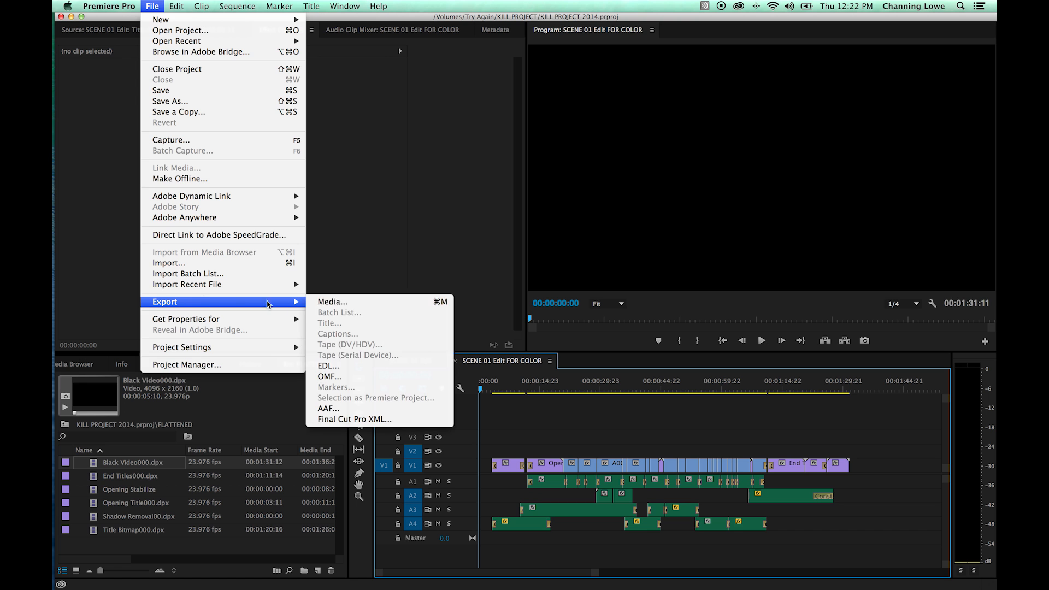
left_click(348, 365)
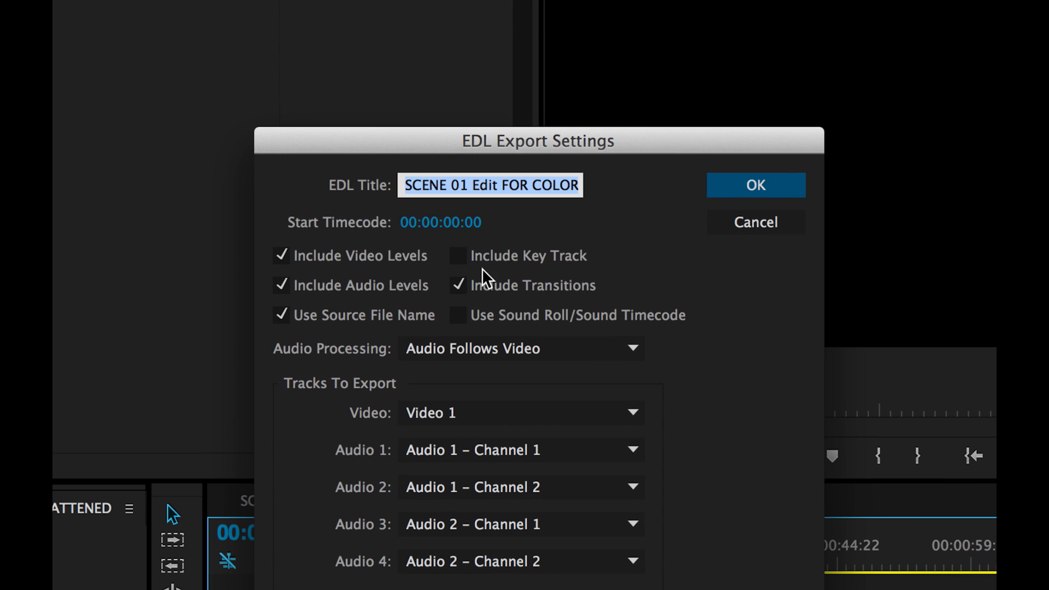
left_click(289, 317)
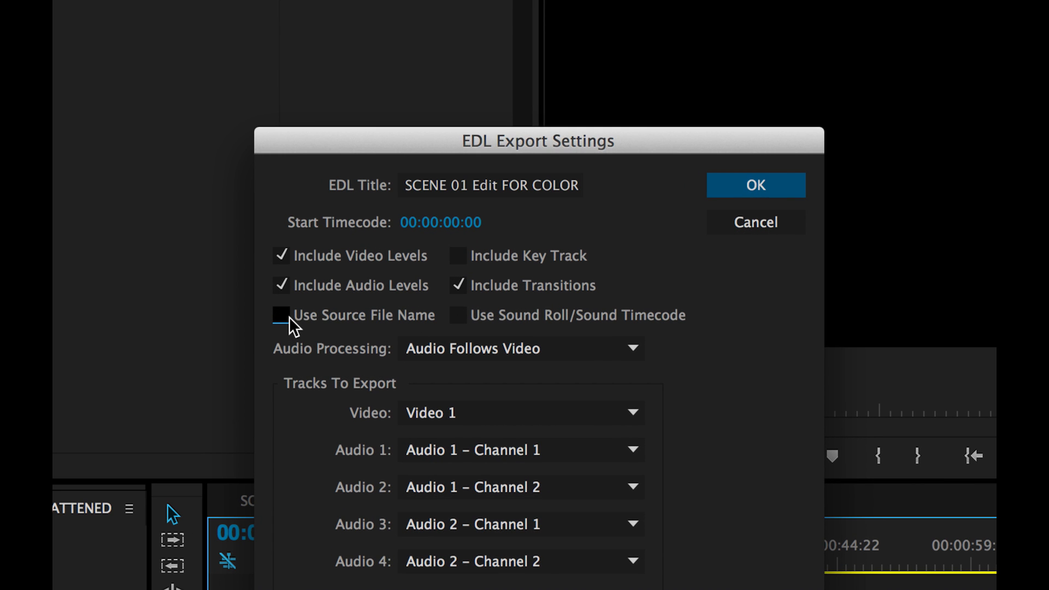
left_click(285, 321)
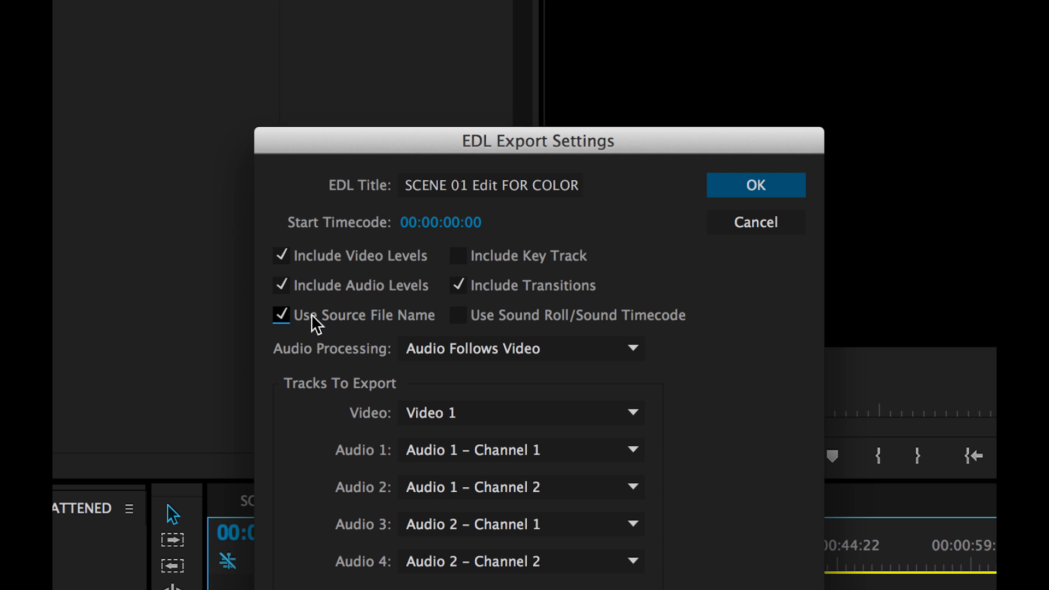
left_click(288, 286)
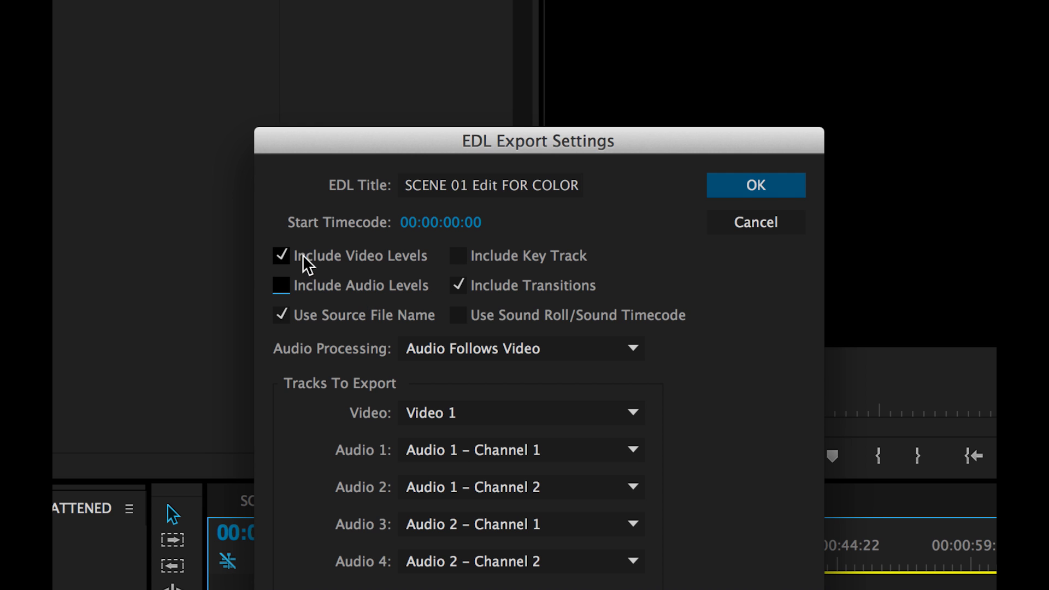
left_click(282, 256)
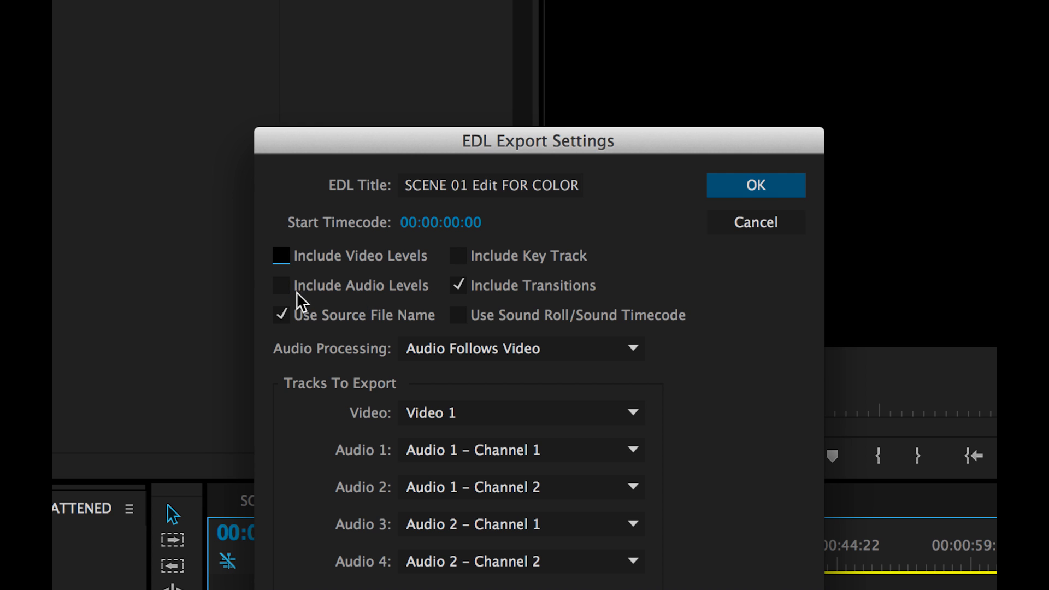
left_click(282, 257)
Keep audio processing at Audio Follows Video and set Audio 1 through Audio 4 to None for the EDL export.
left_click(504, 360)
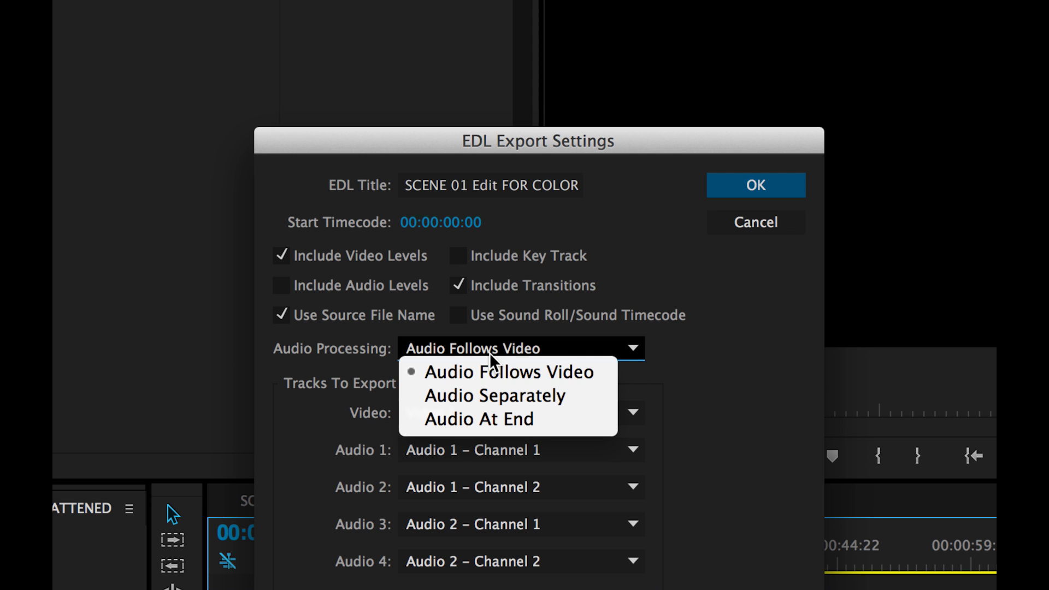
left_click(649, 399)
left_click(440, 474)
left_click(480, 498)
left_click(483, 510)
left_click(476, 523)
left_click(476, 548)
left_click(499, 563)
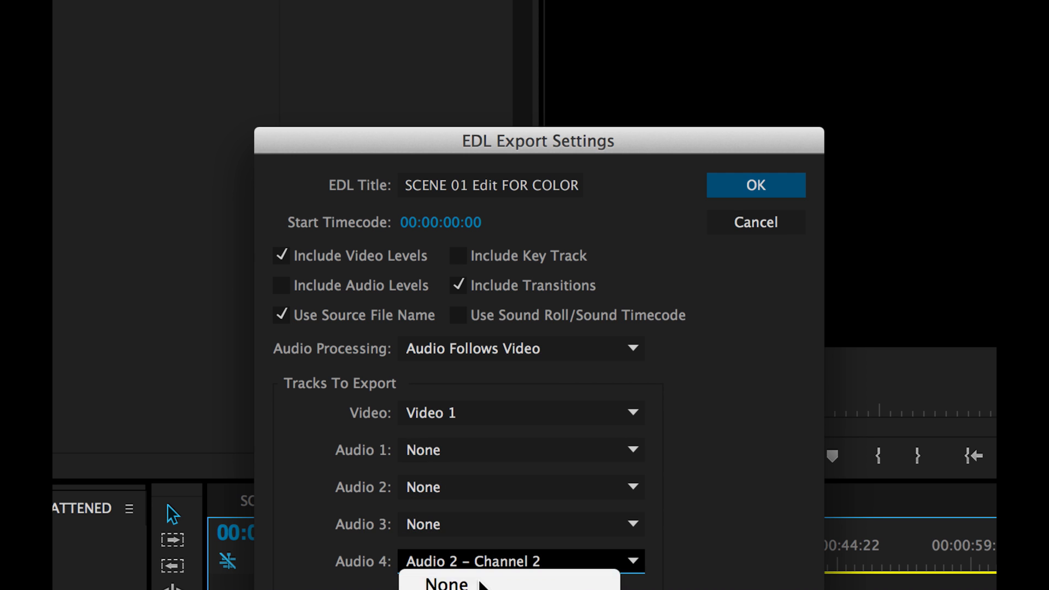
left_click(446, 584)
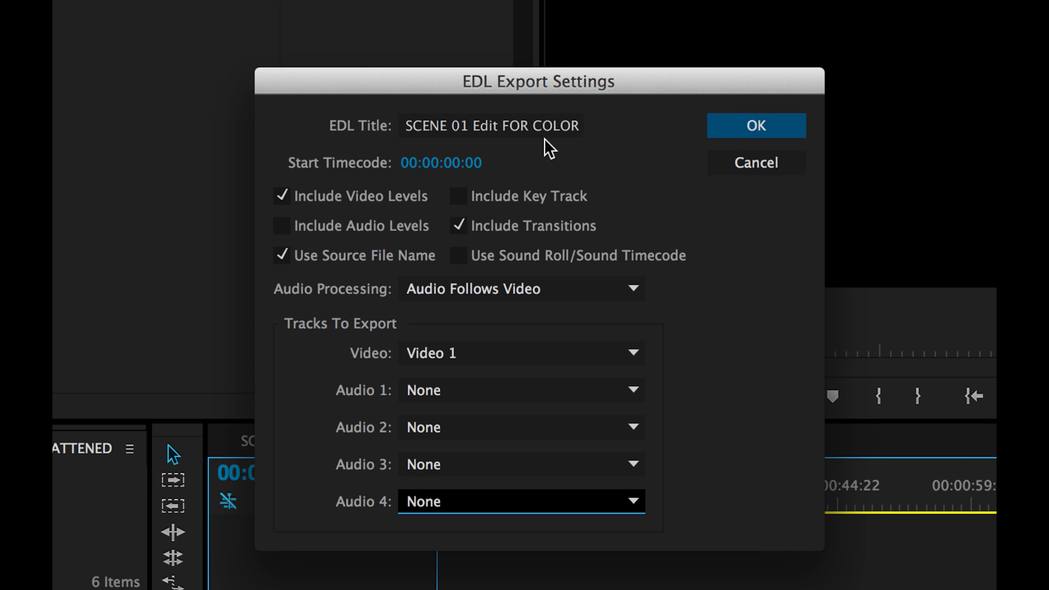
Title the EDL "Kill Project Edit FOR COLOR" and save it as a CMX3600 EDL in the KILL PROJECT folder.
left_click(569, 126)
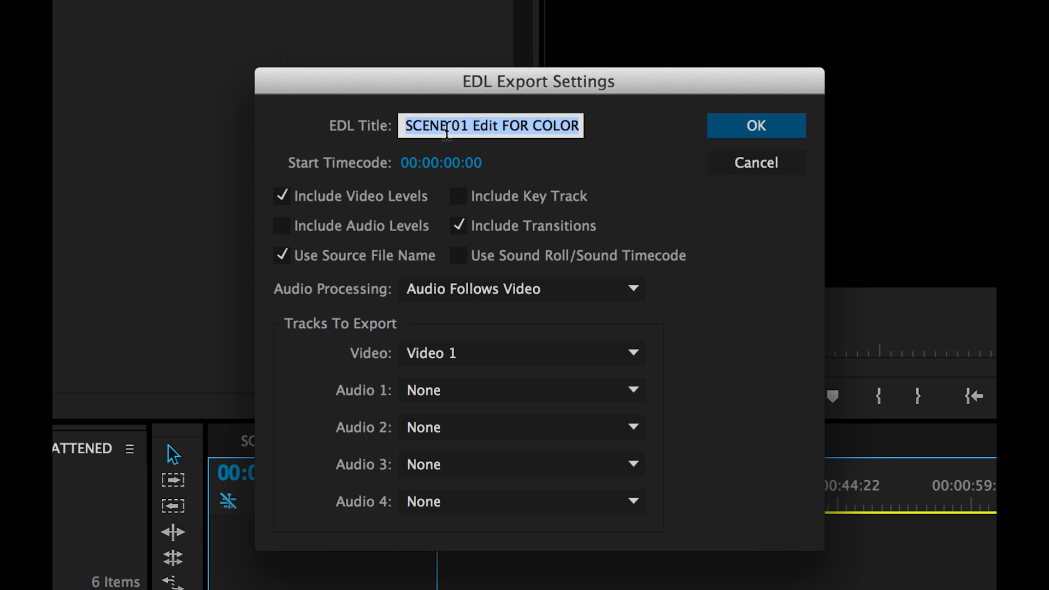
left_click_drag(468, 126, 338, 134)
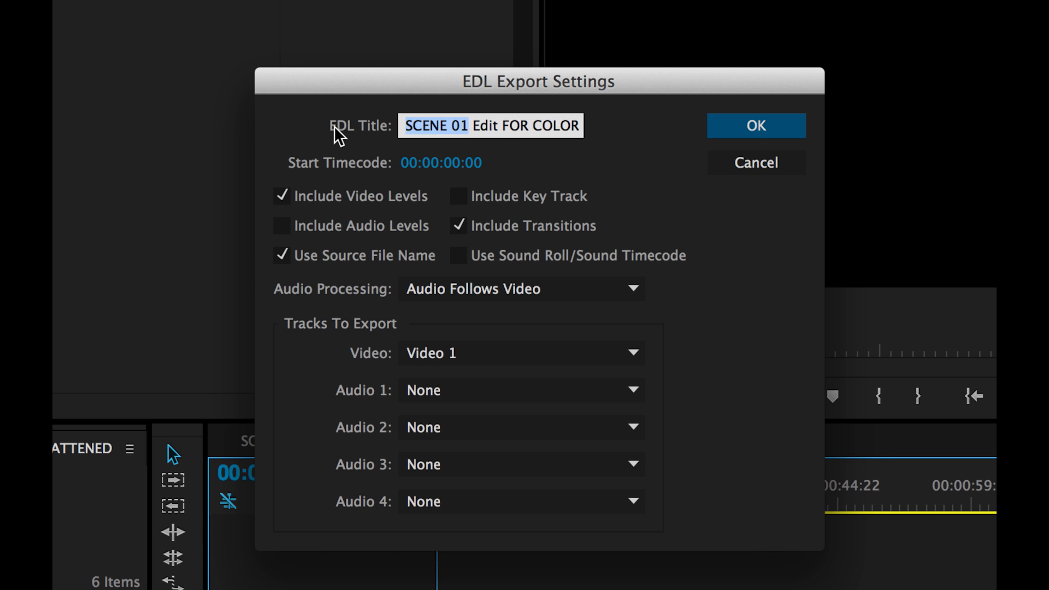
type("Kill Prod")
key("BackSpace")
type("ject")
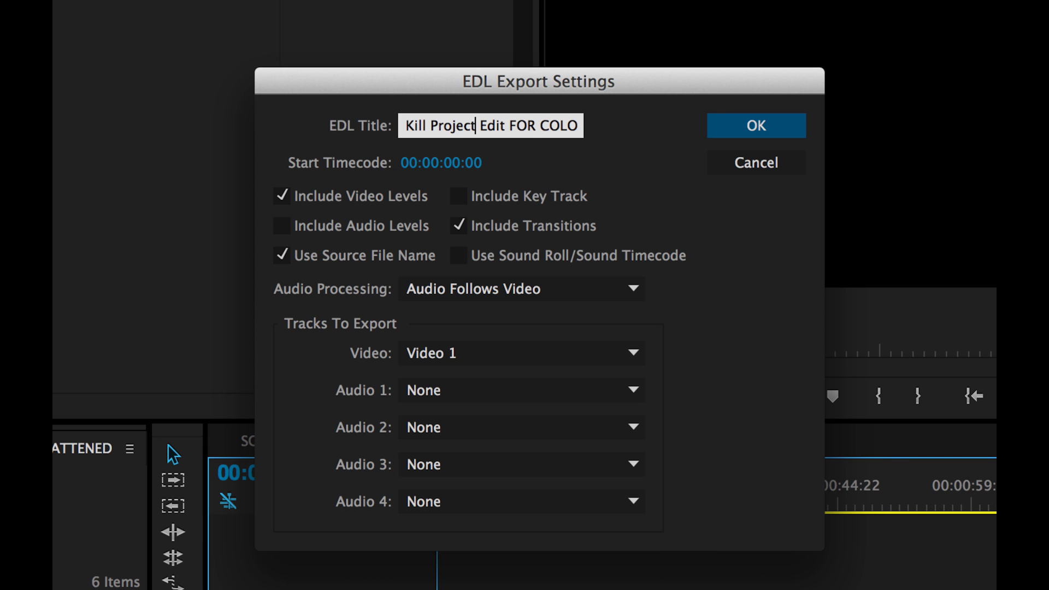
key("Return")
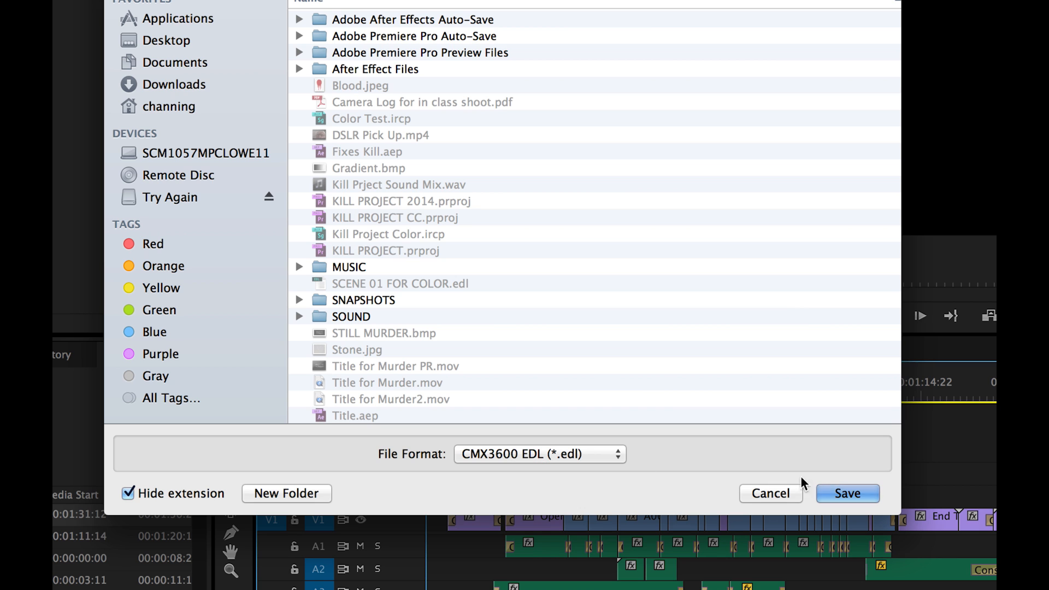
left_click(838, 492)
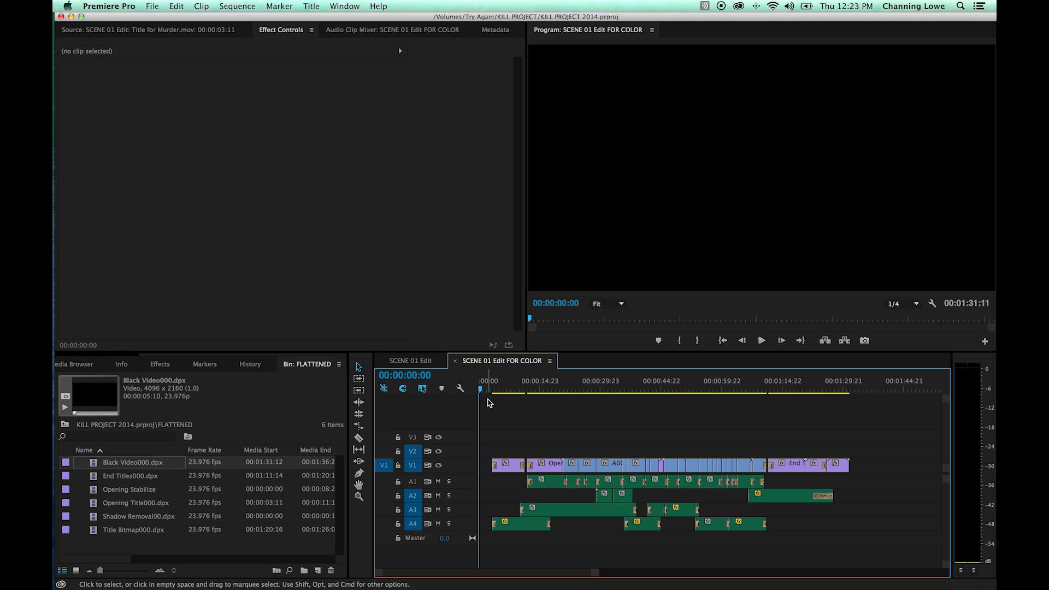
Start a media export of the FOR COLOR sequence with video excluded and the format set to Waveform Audio.
key("super+m")
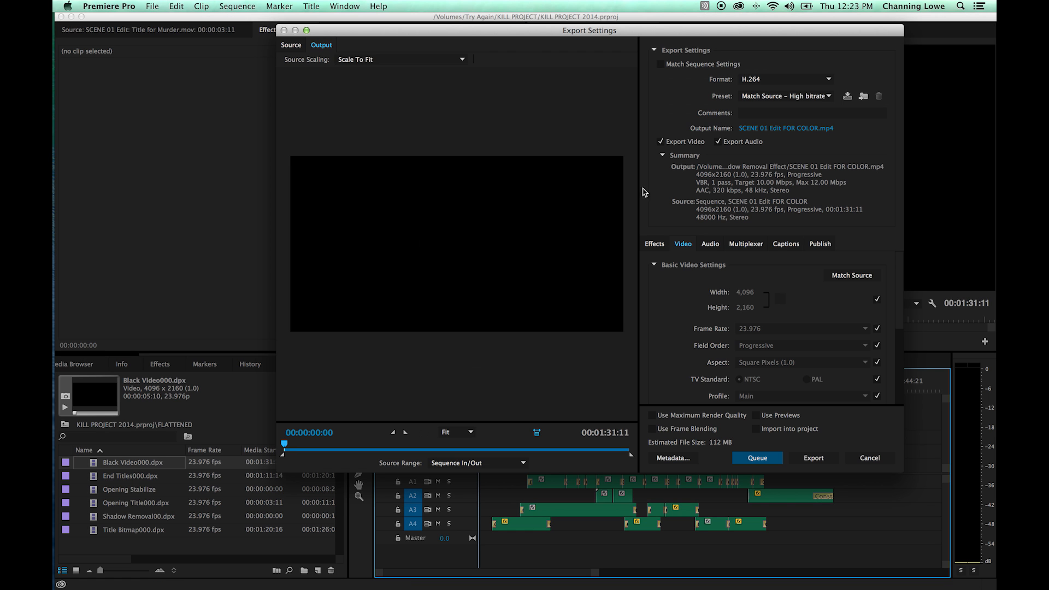
left_click(660, 141)
left_click(773, 82)
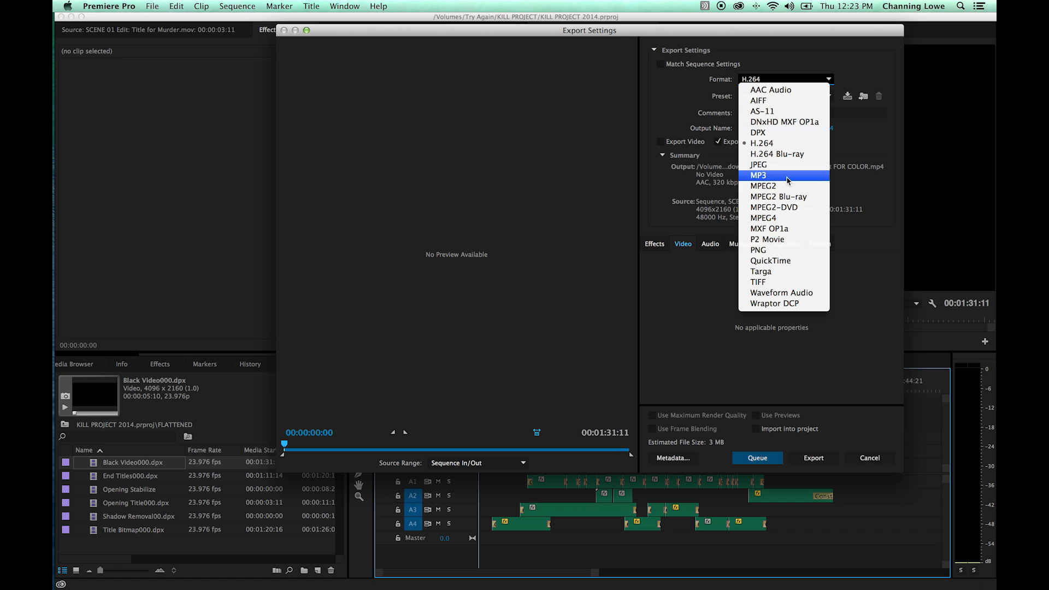
left_click(786, 293)
Set the output to "Kill Prject Sound Mix" in the KILL PROJECT folder, replacing the existing WAV, and export the audio.
left_click(770, 129)
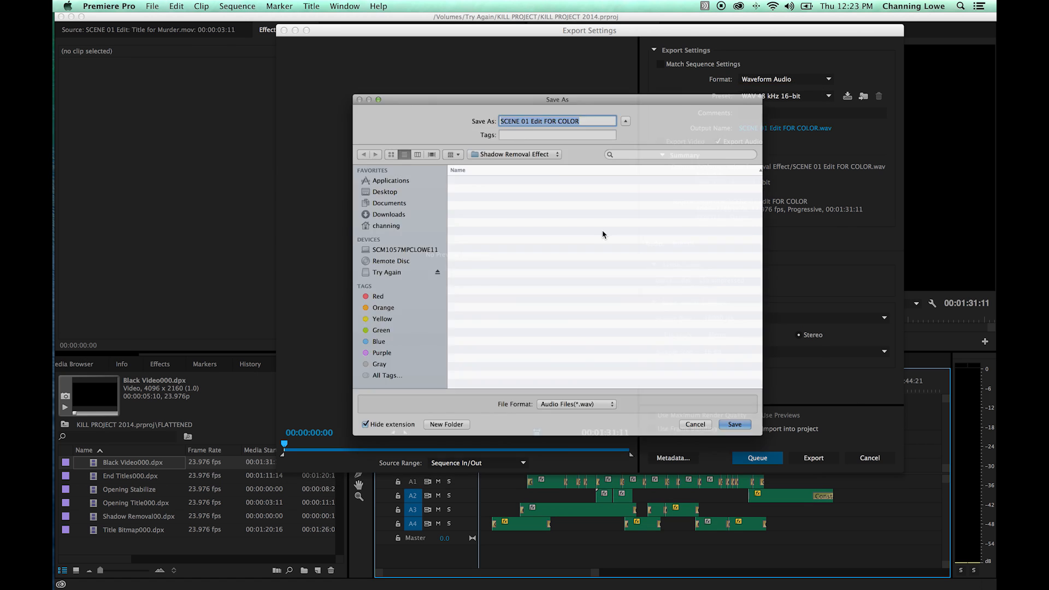
left_click(495, 133)
left_click(489, 218)
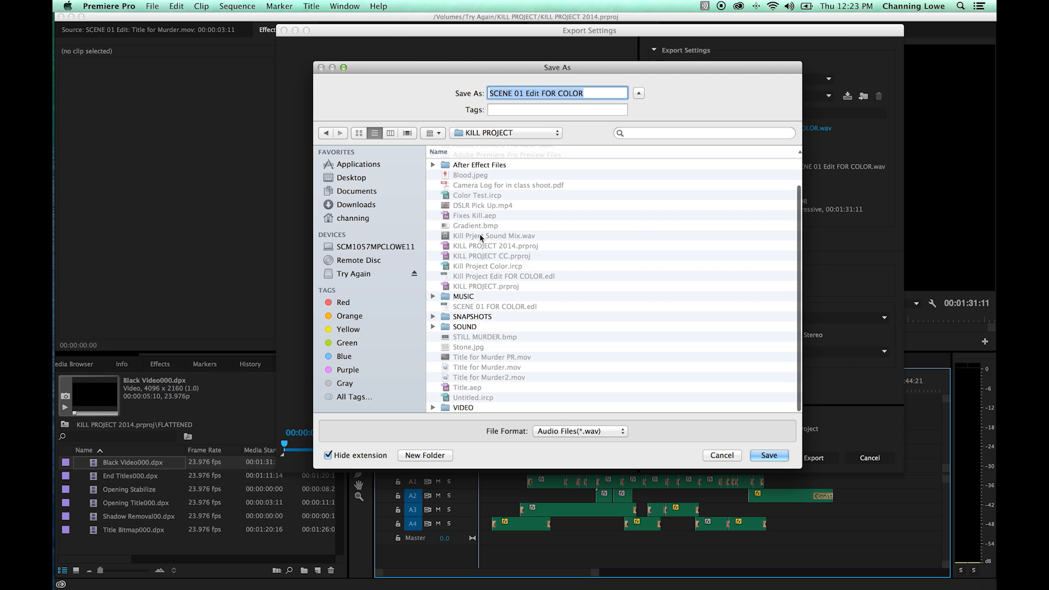
left_click(481, 235)
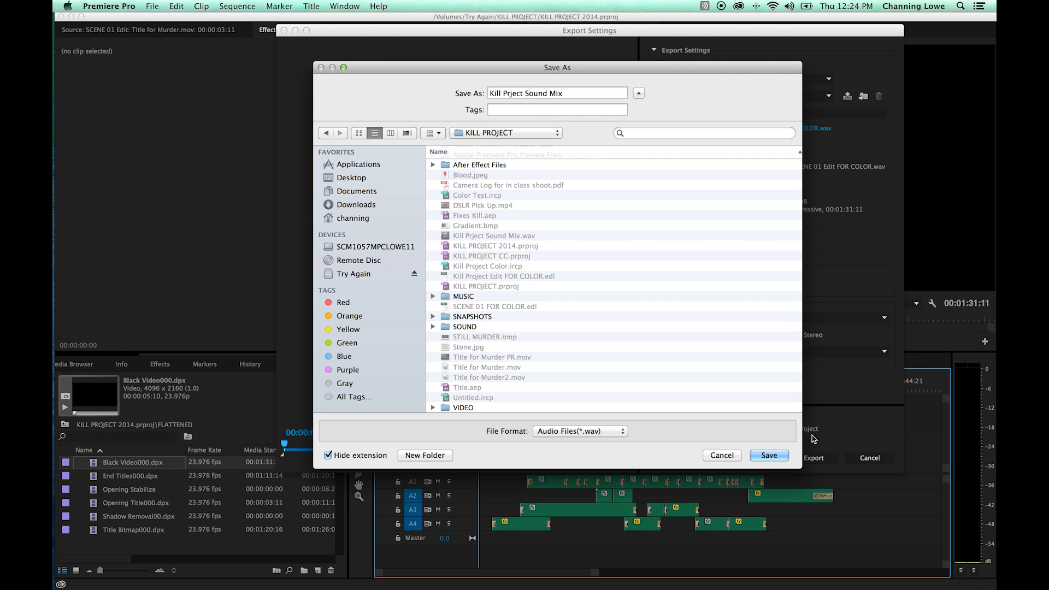
left_click(770, 456)
left_click(639, 142)
left_click(813, 458)
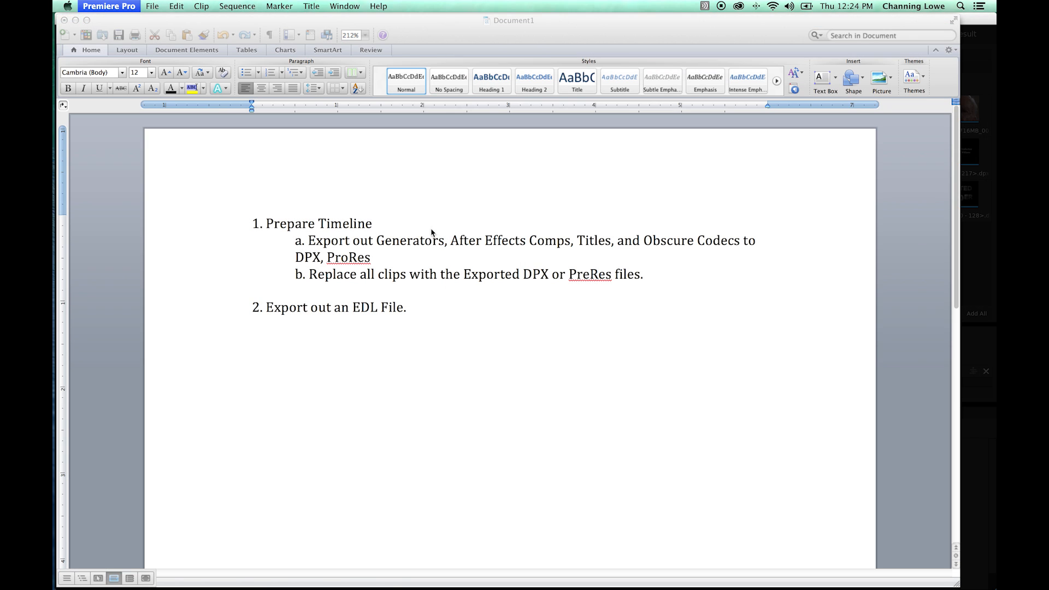
Add "3. Export a mix-down of audio." as the next main item in the Word workflow notes.
left_click(425, 317)
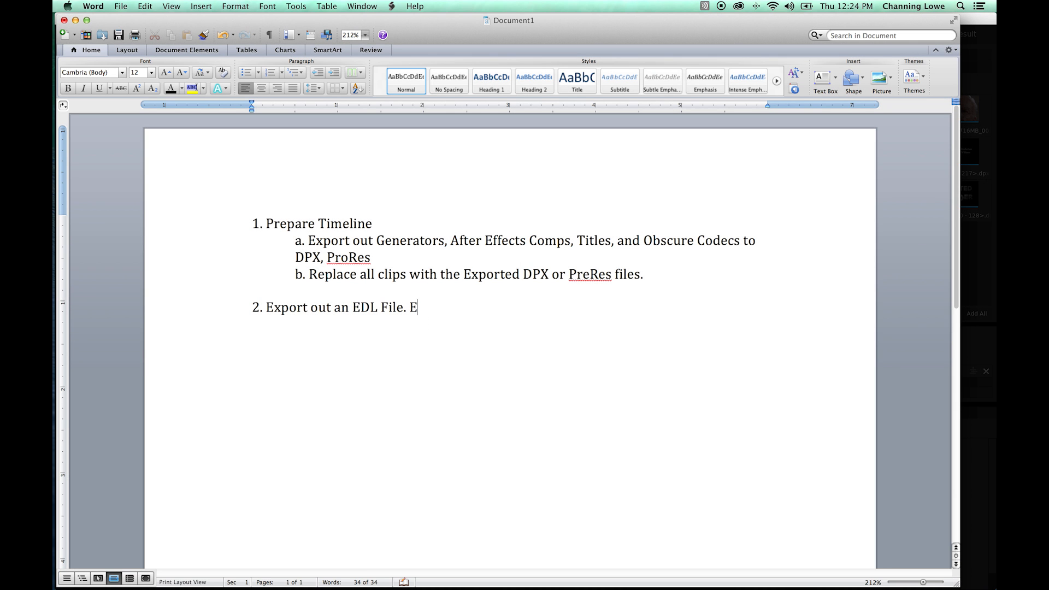
key("BackSpace")
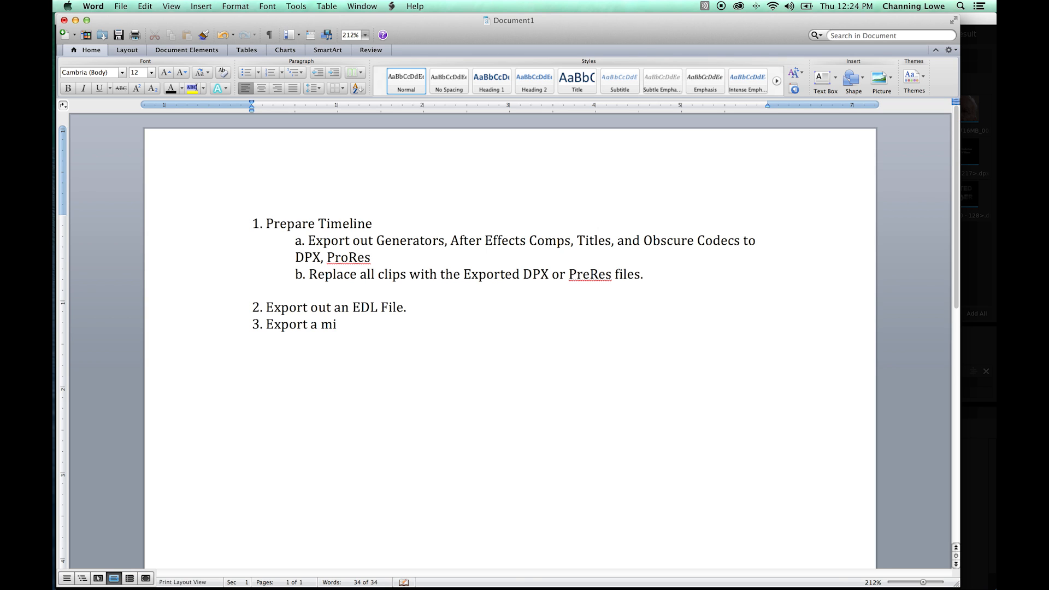
type("down of audio.")
key("Return")
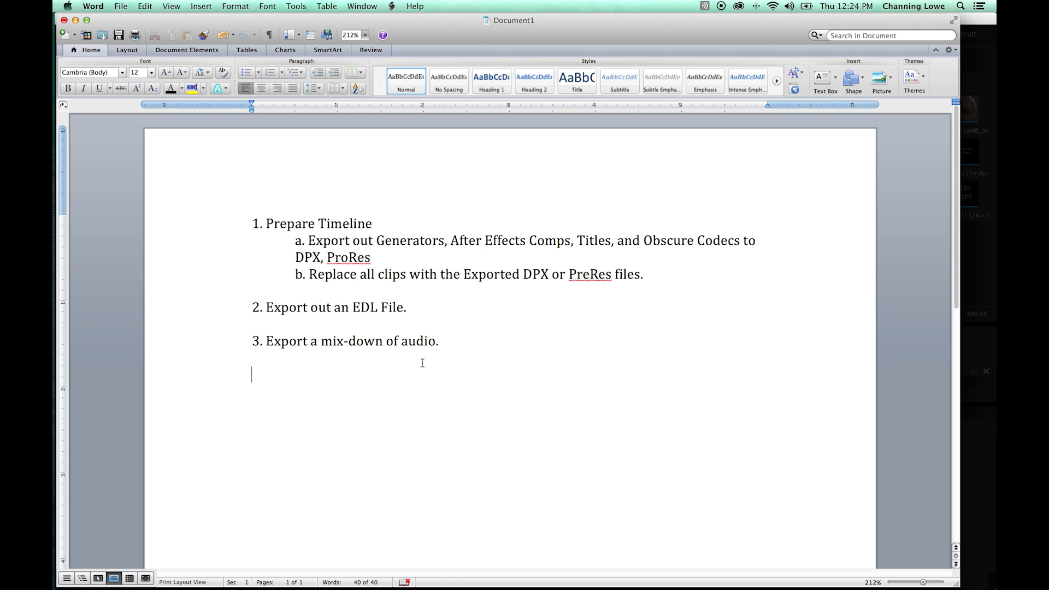
left_click(442, 343)
Switch to SpeedGrade and create a new project saved as "Kill Project Color" in the KILL PROJECT folder, replacing the existing file.
key("super+h")
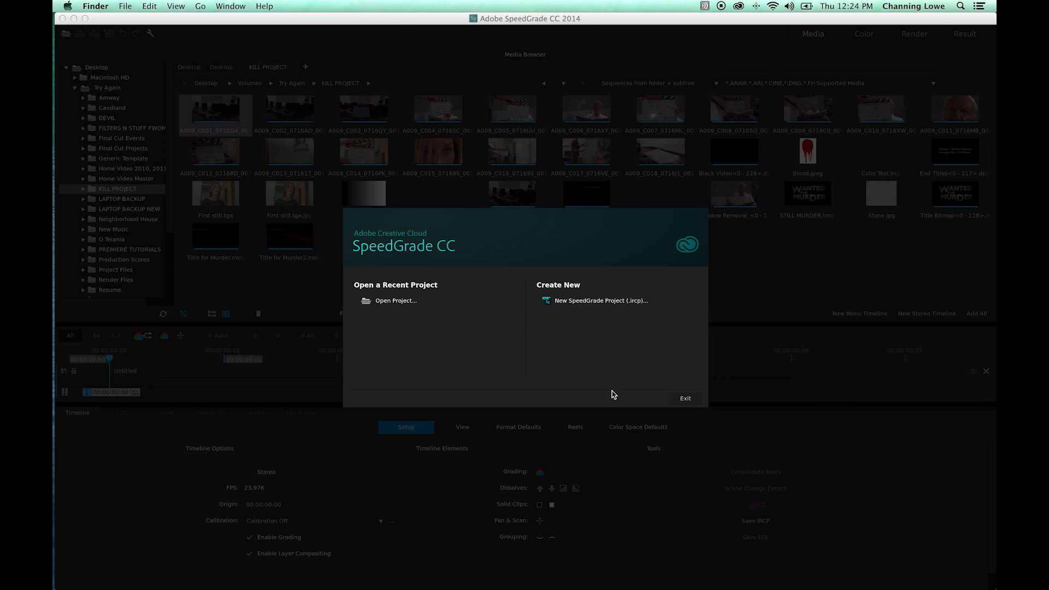
left_click(577, 301)
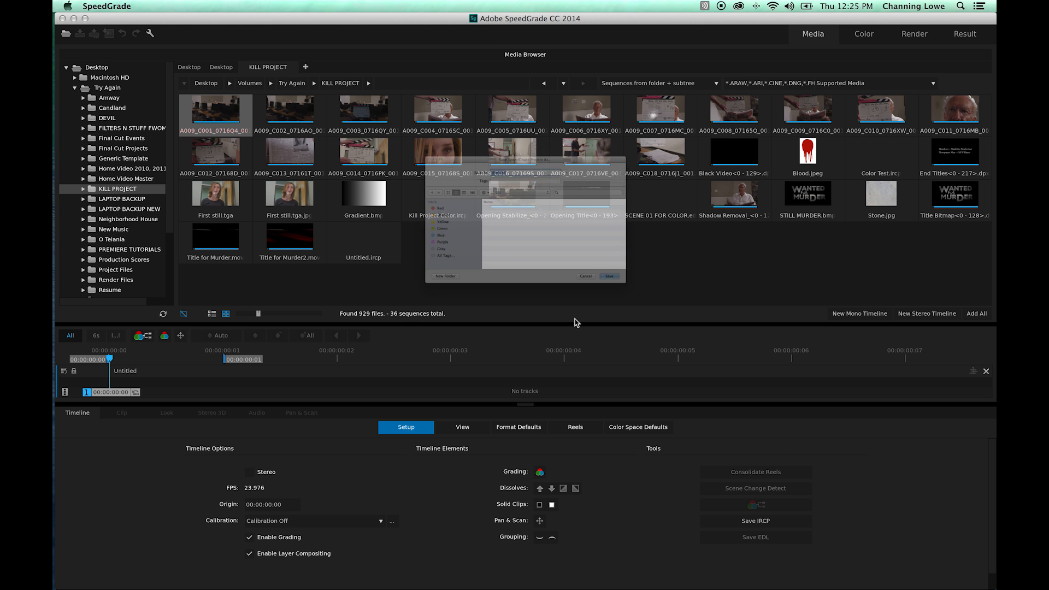
scroll(524, 283, "down", 2)
scroll(524, 282, "up", 2)
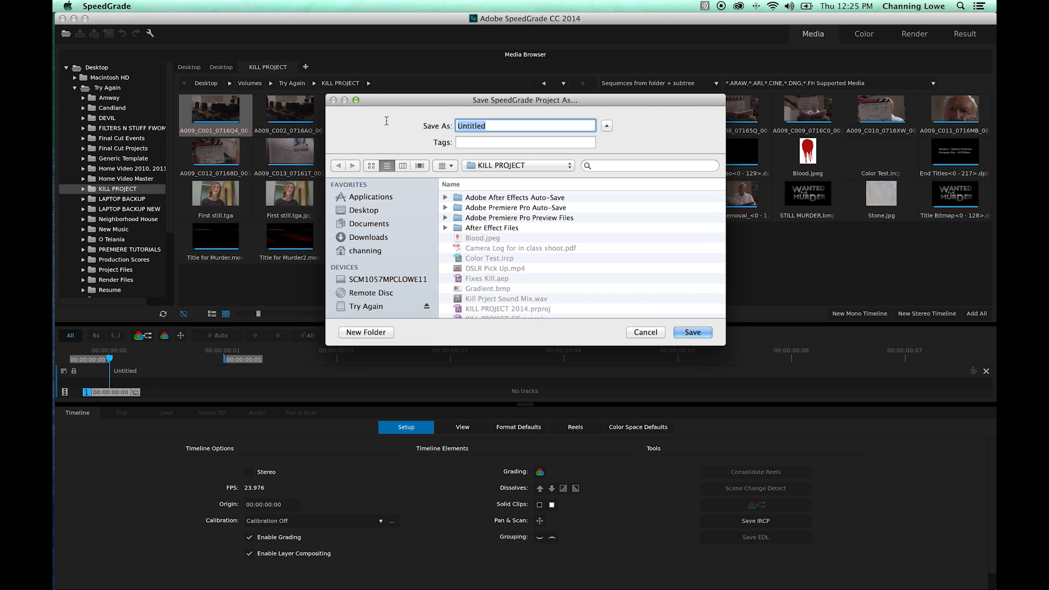
type("Speed")
key("BackSpace")
key("BackSpace")
key("BackSpace")
key("BackSpace")
key("BackSpace")
type("Kill Project Color")
key("Return")
left_click(615, 173)
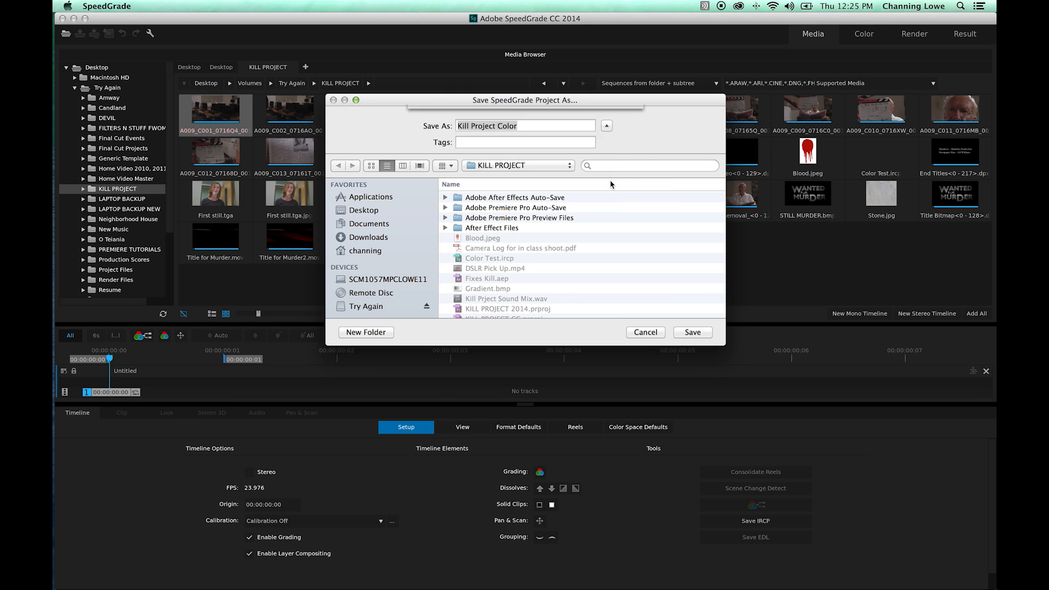
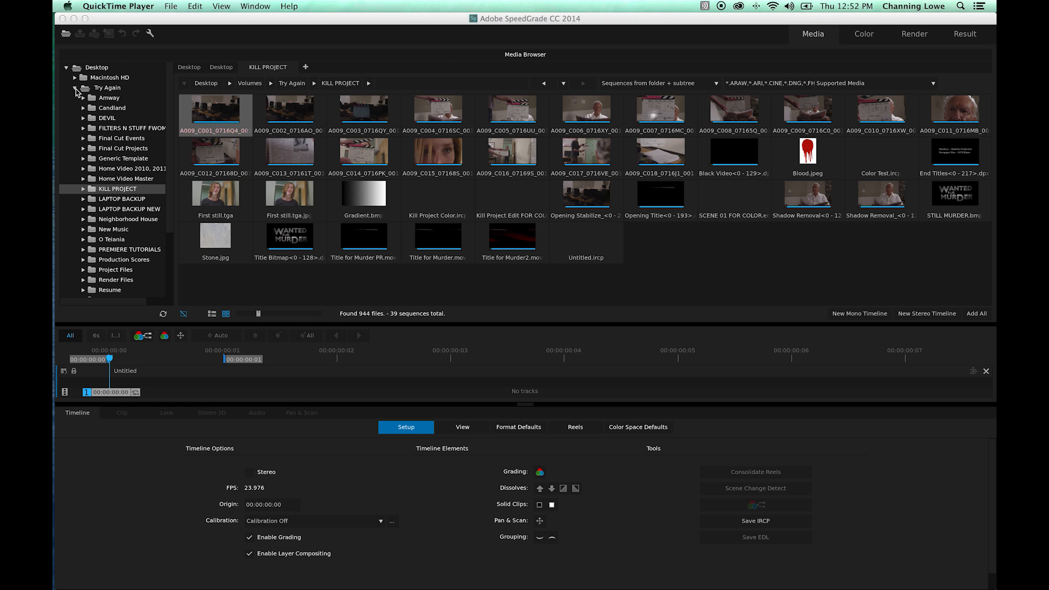
Collapse the Try Again drive in the folder tree and browse the contents of Macintosh HD.
left_click(76, 89)
left_click(75, 88)
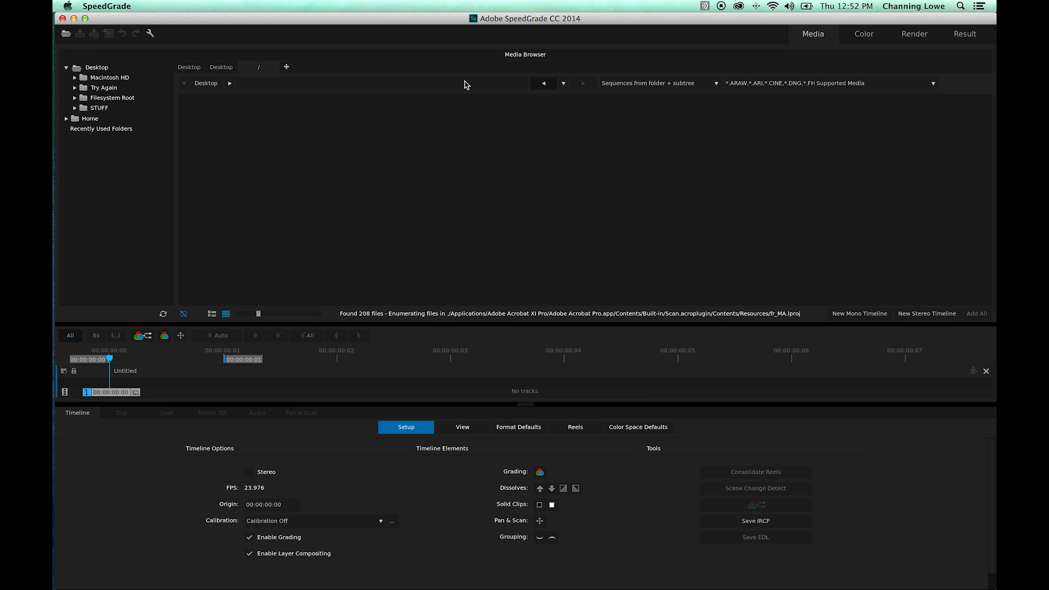
left_click(104, 78)
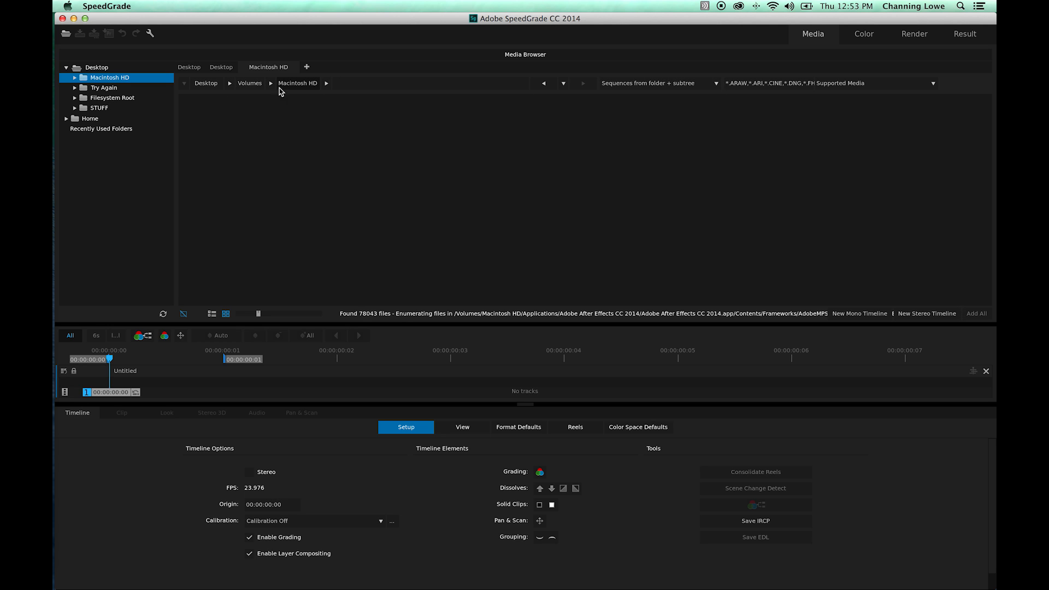
Browse to the KILL PROJECT folder on the Try Again drive and expand its subfolders.
left_click(106, 88)
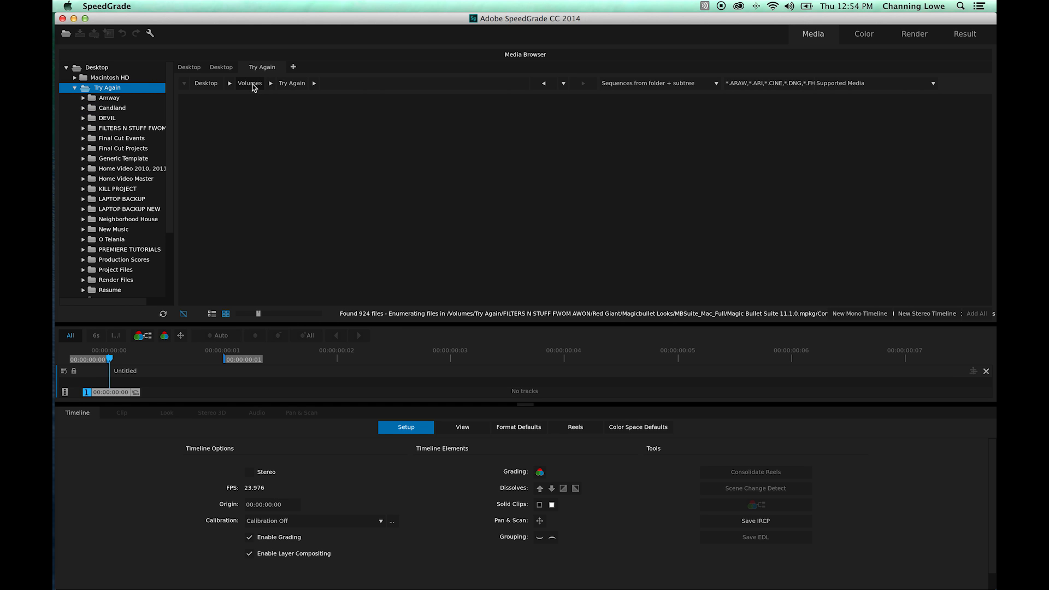
key("Right")
key("Down")
key("Down")
key("Down")
key("Down")
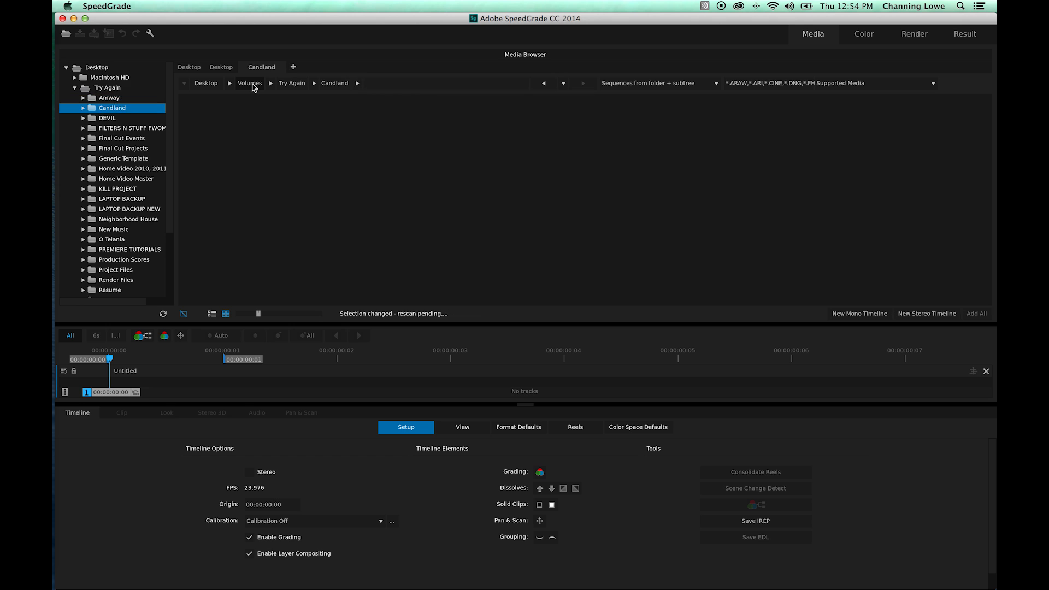
key("Down")
key("Down")
key("Down")
key("Down")
key("Down")
key("Down")
key("Right")
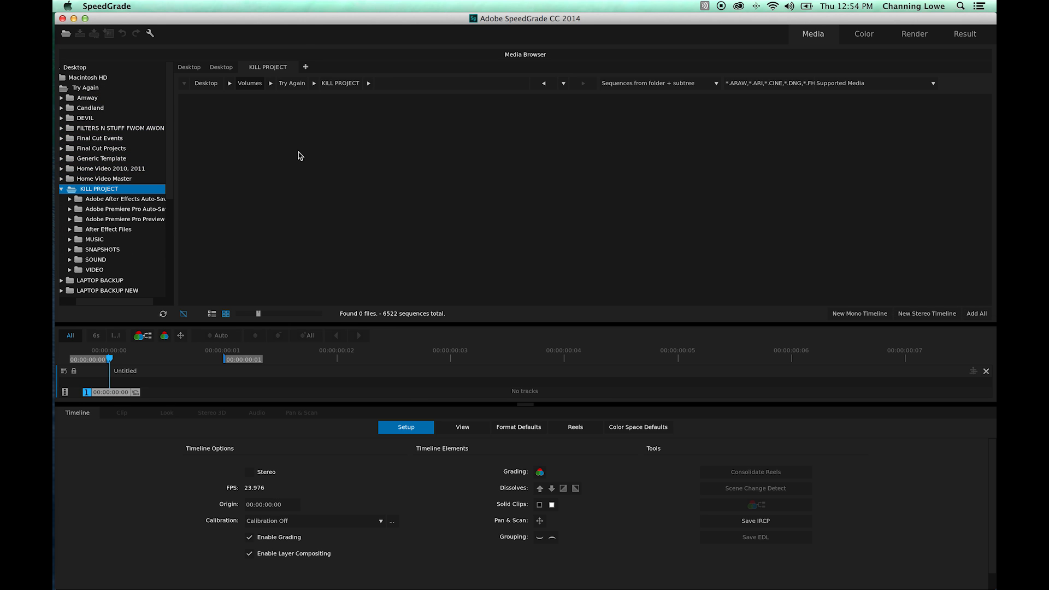
Limit the KILL PROJECT media listing to sequences from the selected folder, and restore it to sequences from folder + subtree.
left_click(655, 87)
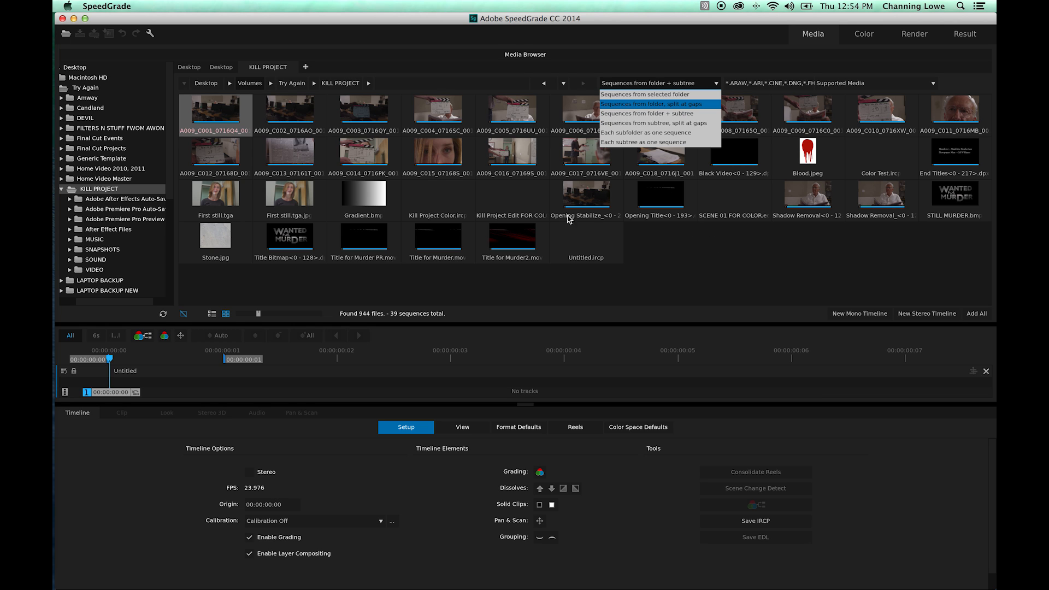
left_click(655, 97)
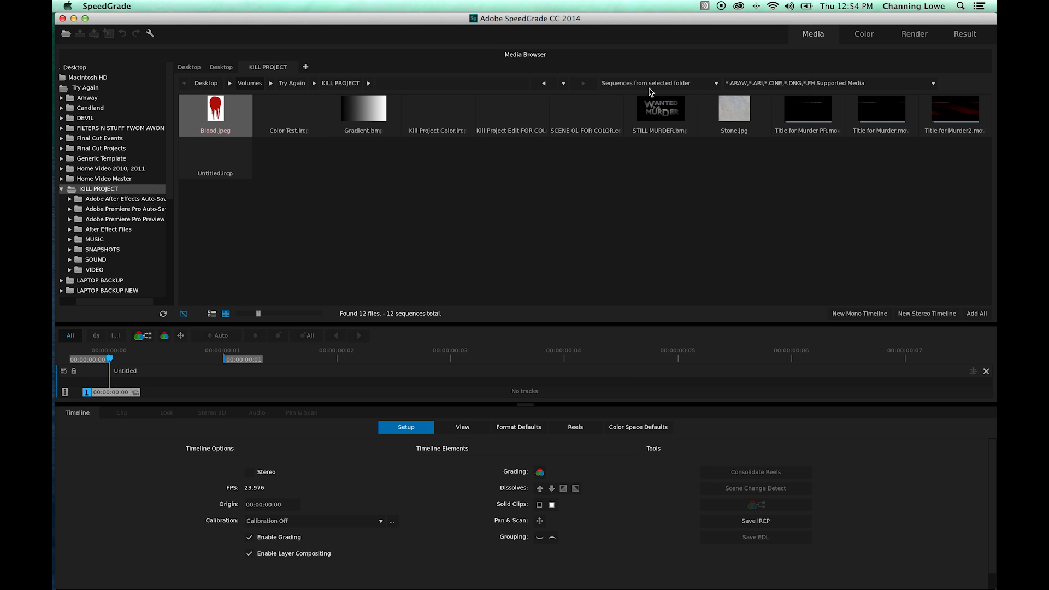
left_click(883, 83)
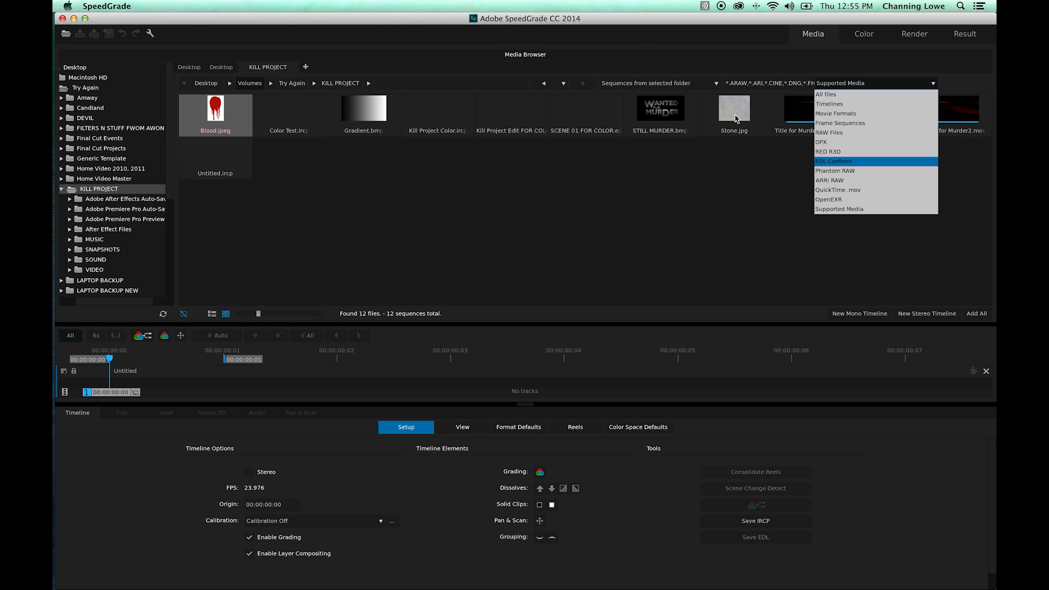
left_click(769, 169)
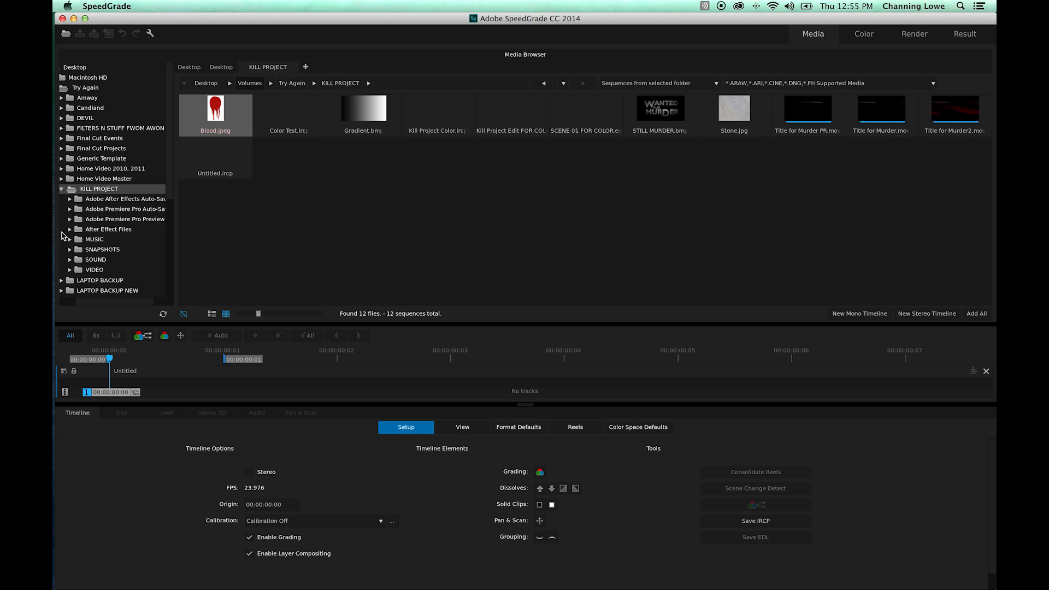
left_click(91, 189)
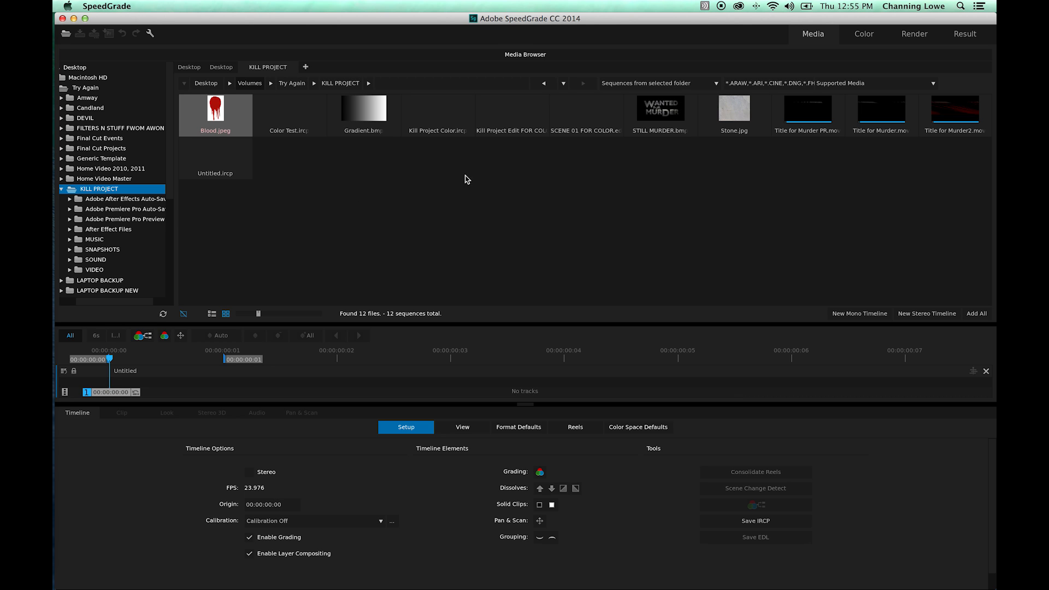
left_click(690, 85)
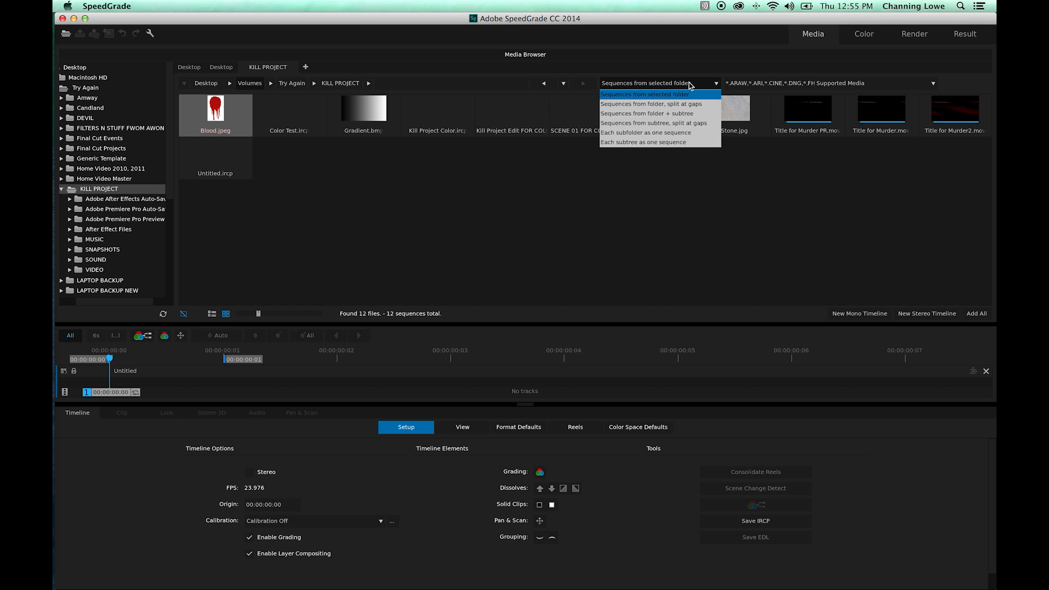
left_click(687, 114)
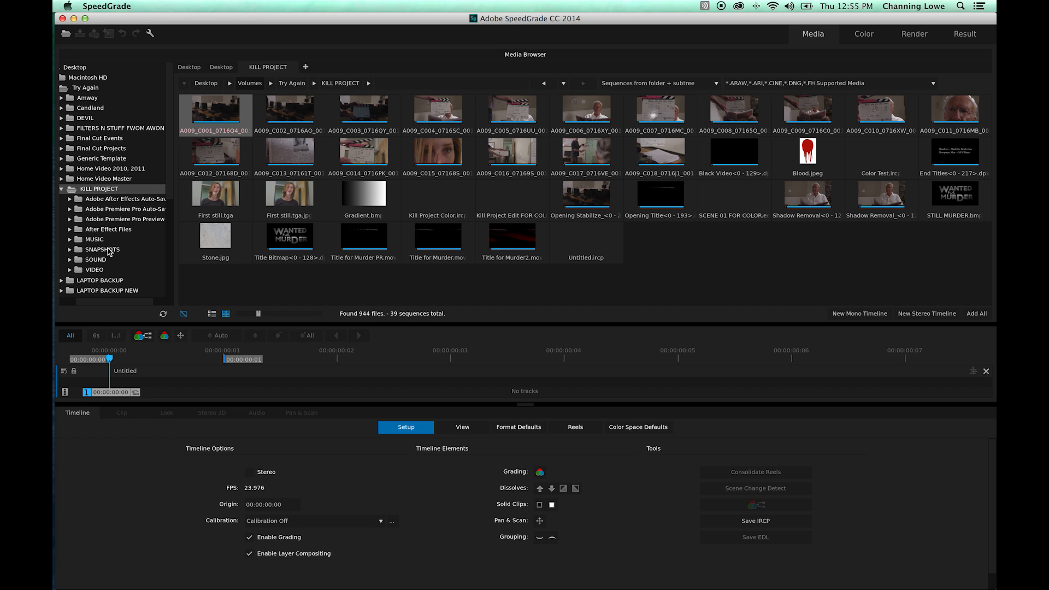
Filter the KILL PROJECT media by Movie Formats and return the filter to Supported Media.
left_click(865, 85)
left_click(874, 112)
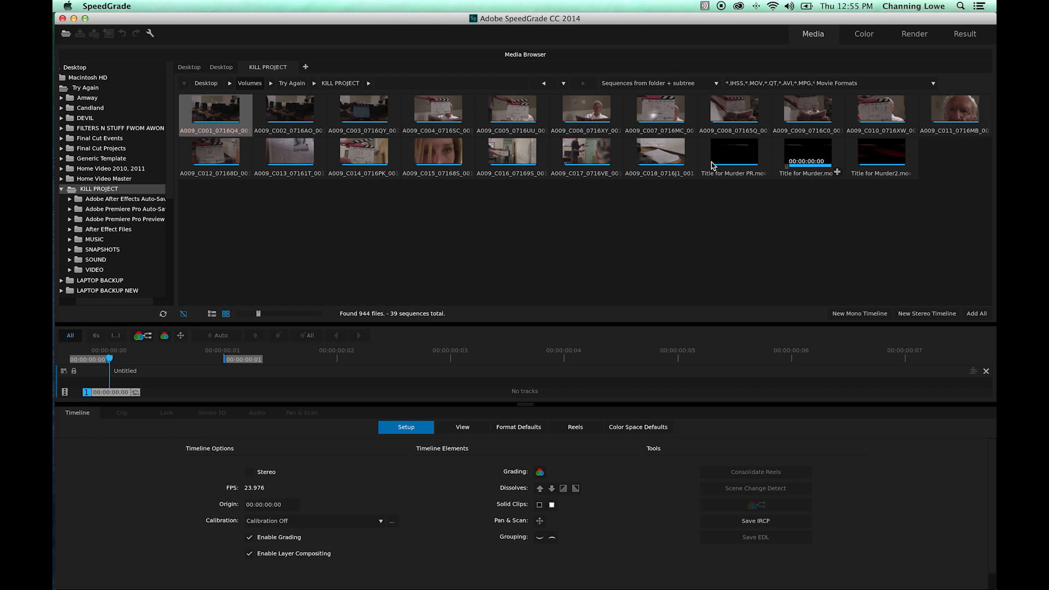
left_click(869, 83)
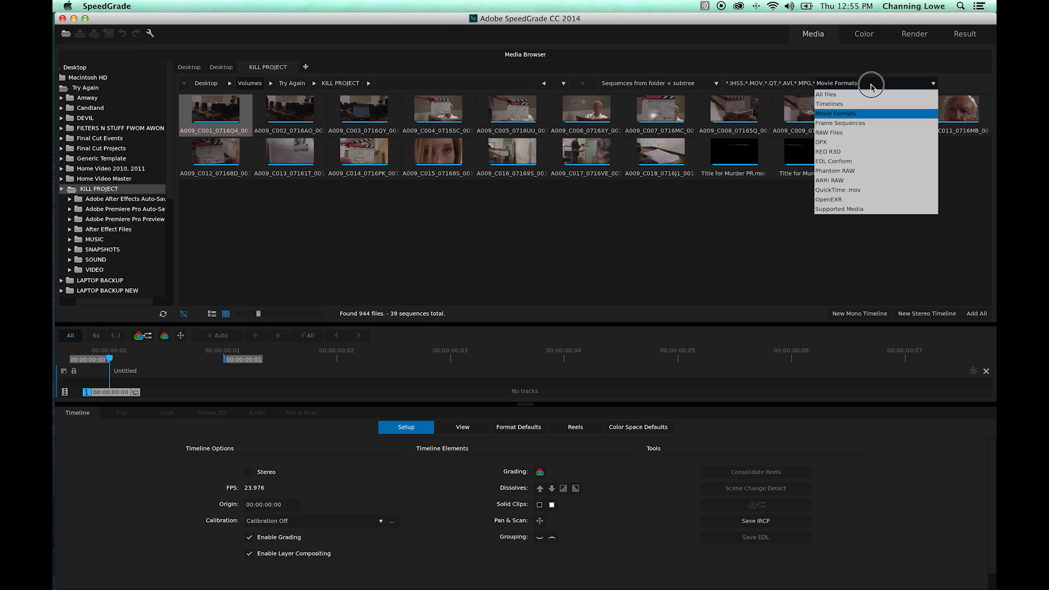
left_click(858, 209)
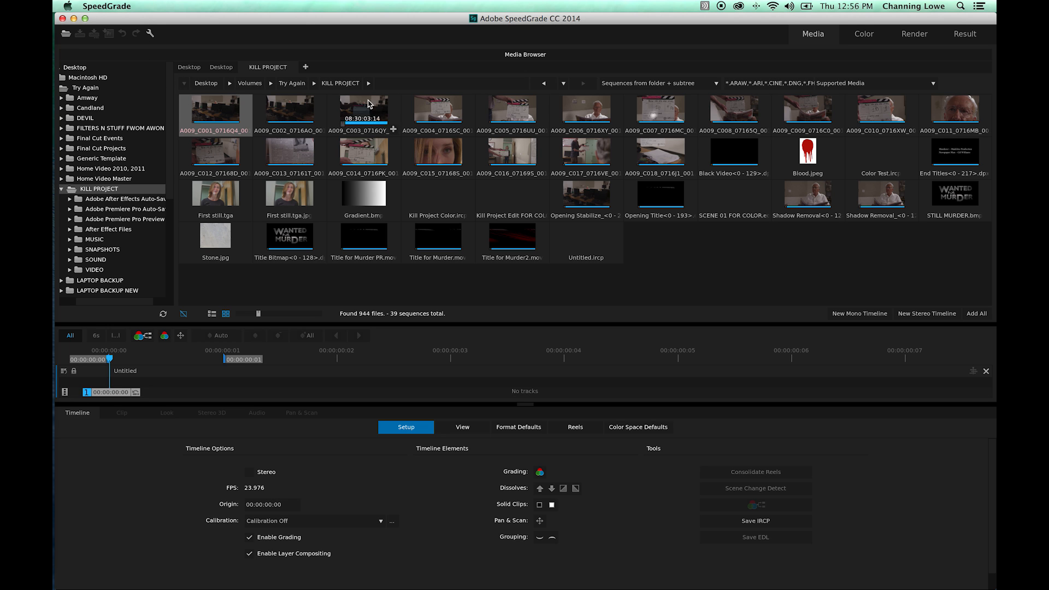
In the Playback preferences, set the base frame rate to 23.976 and the Mercury Playback Engine to GPU Acceleration.
left_click(150, 33)
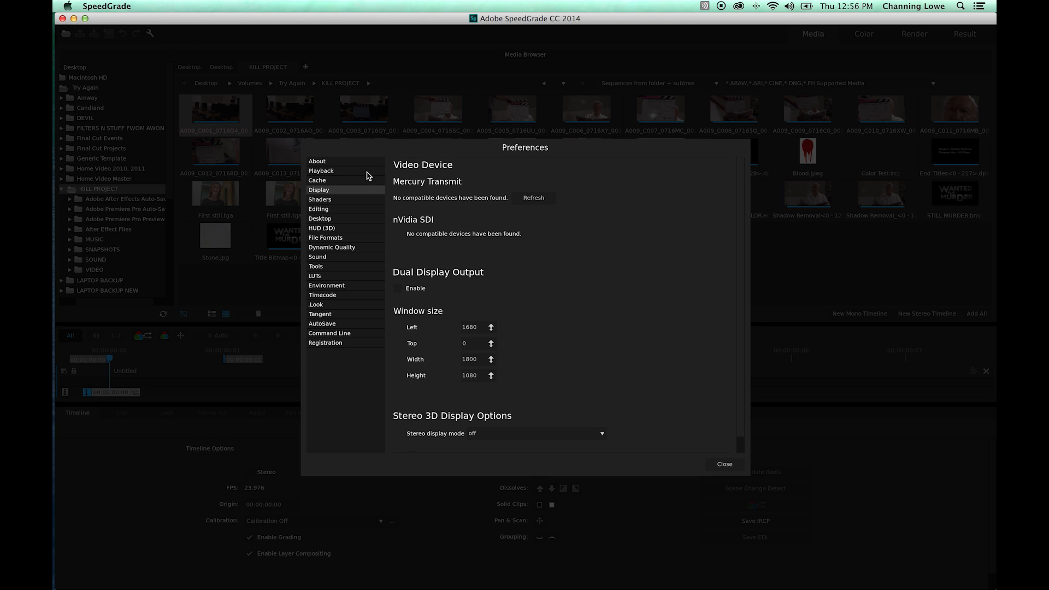
left_click(367, 171)
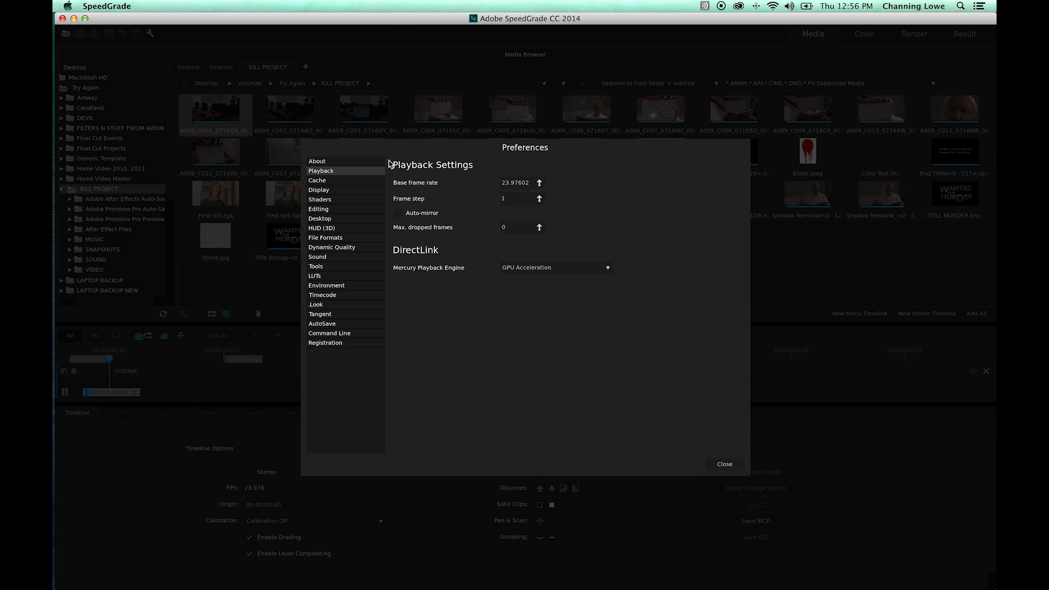
left_click(529, 183)
type("2")
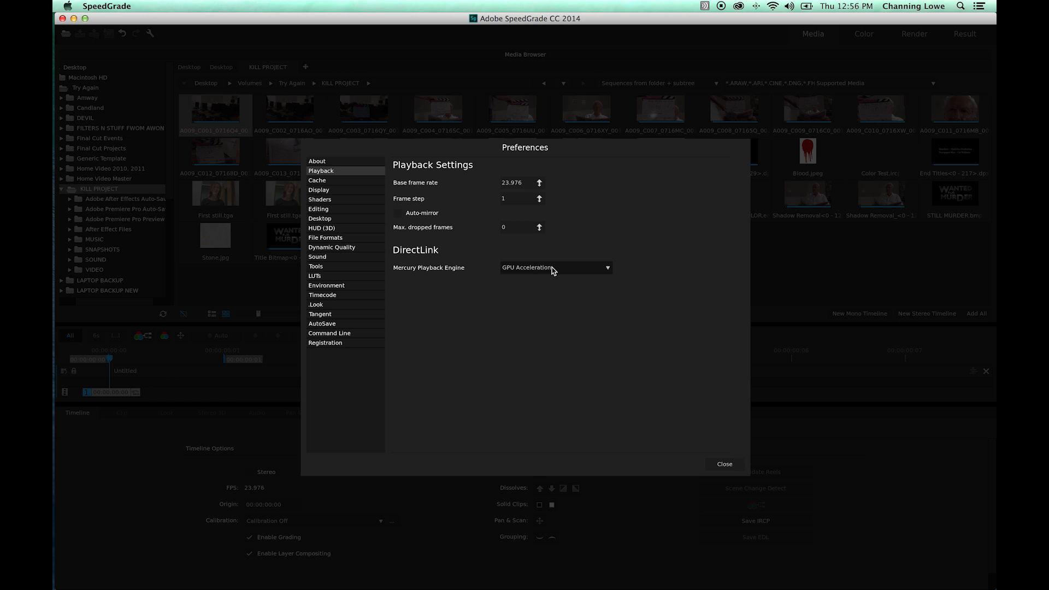
left_click(553, 268)
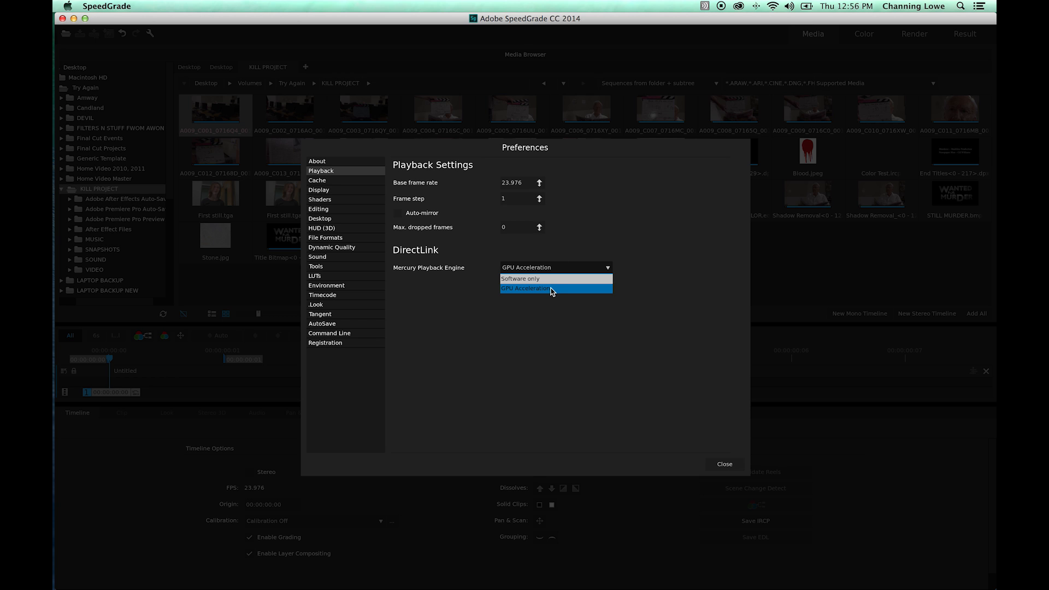
left_click(552, 290)
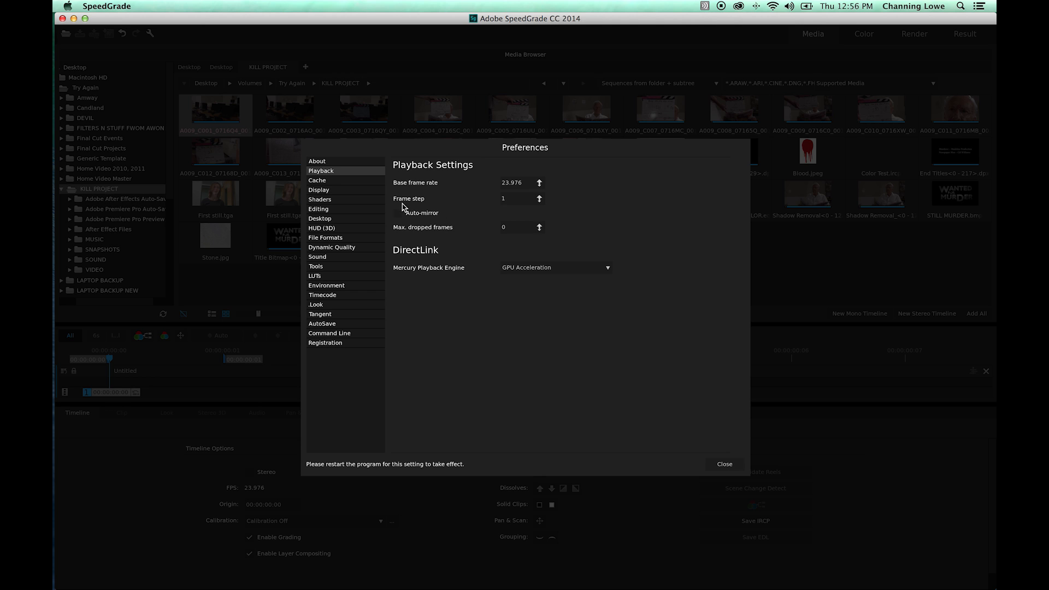
Review the Cache memory and loading settings and the Display options in the preferences.
left_click(339, 182)
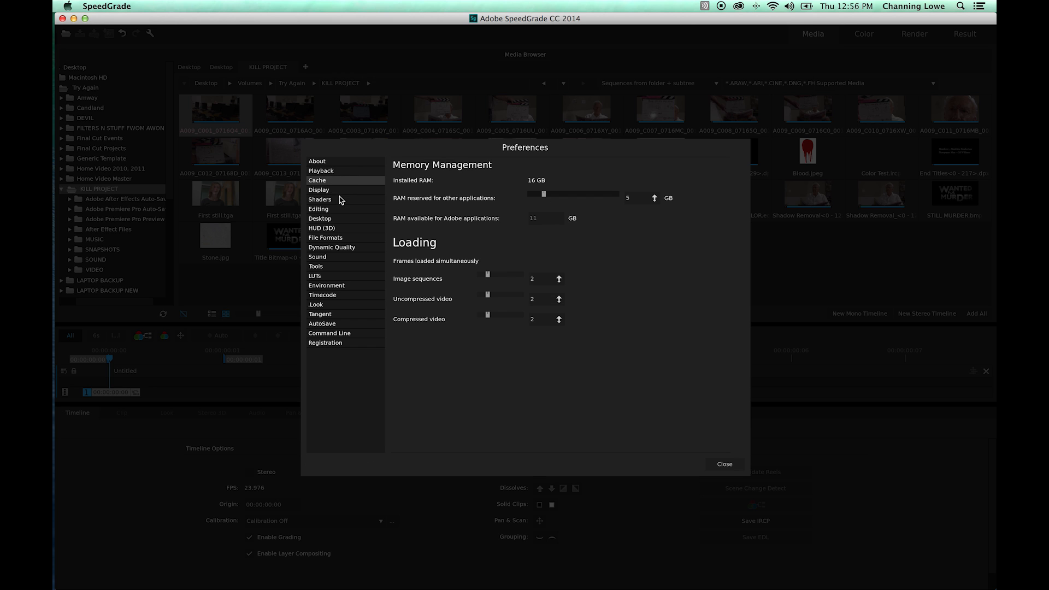
left_click(340, 192)
left_click(337, 180)
left_click(339, 191)
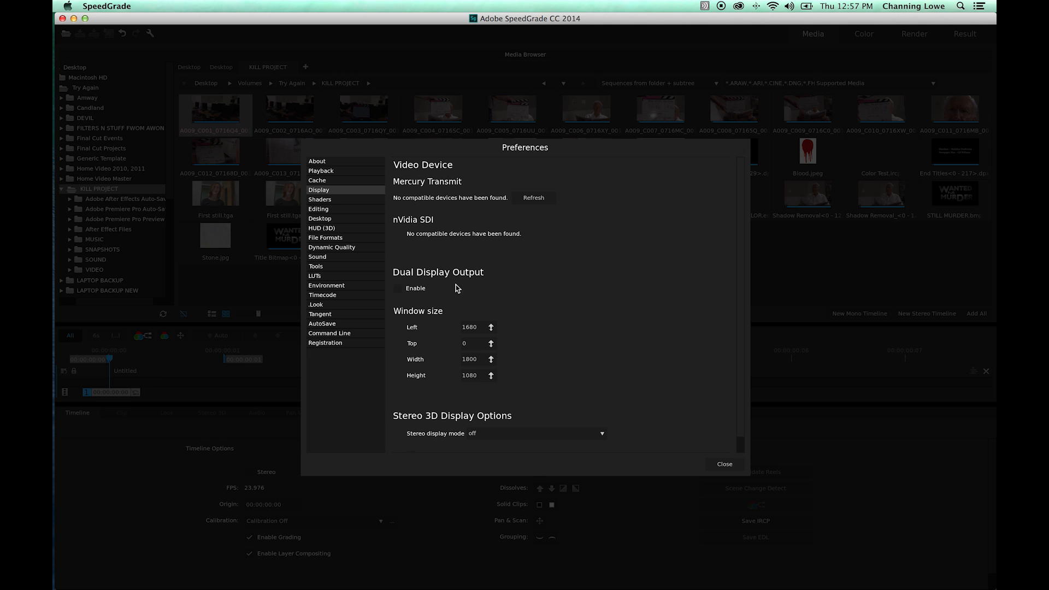
Try Dual Display Output in the Display preferences and switch it off again.
left_click(398, 289)
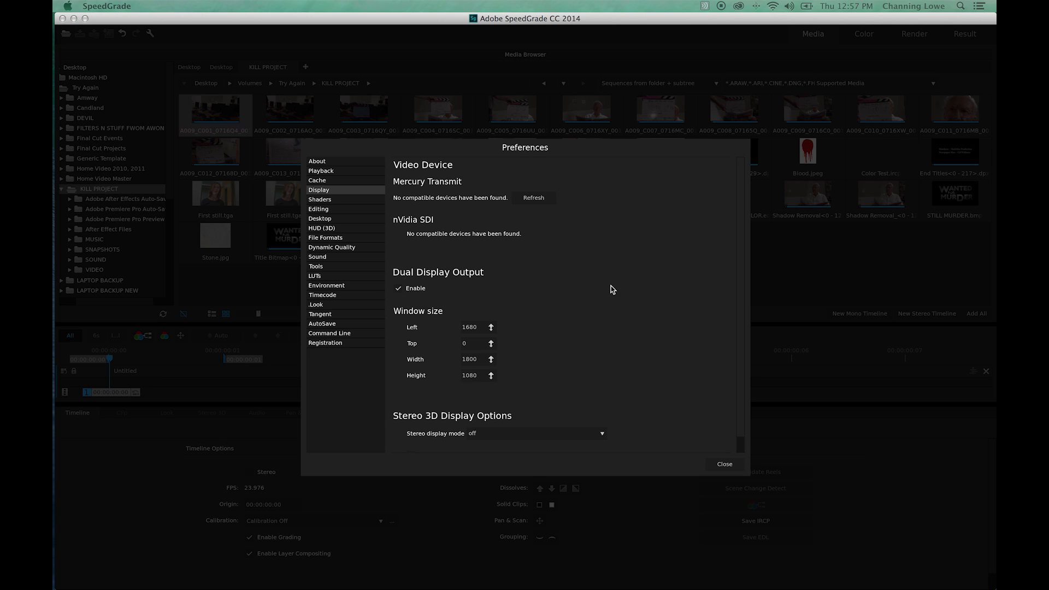
left_click(399, 289)
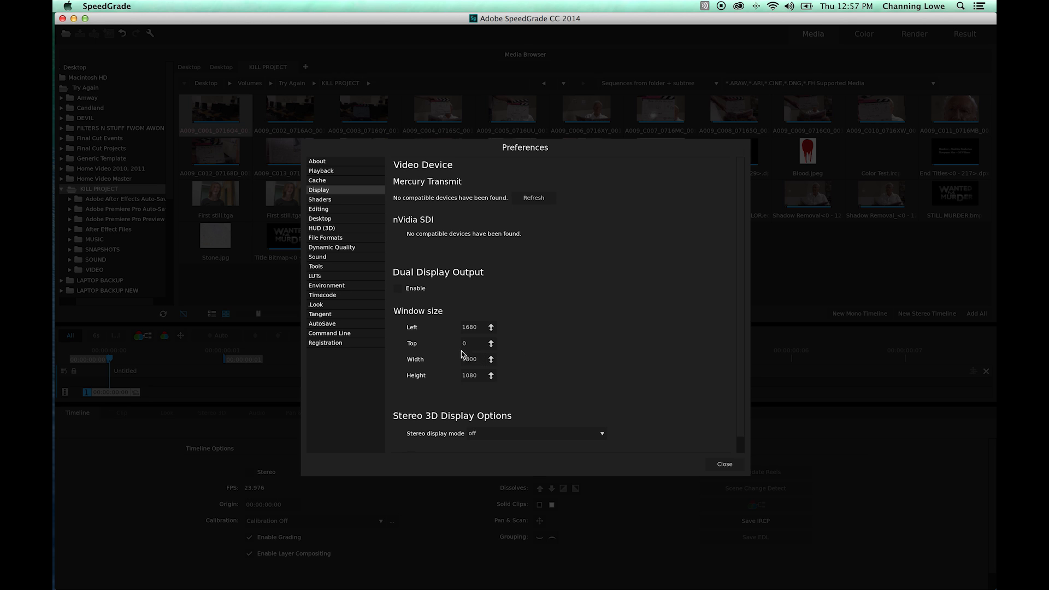
left_click(398, 289)
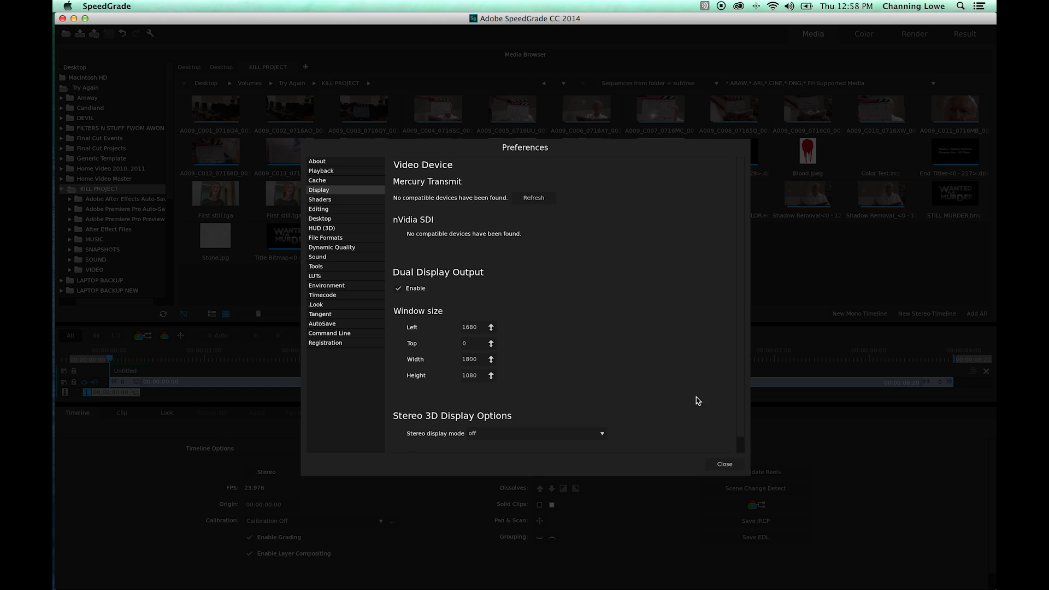
left_click(399, 288)
In the Editing preferences, set both the default base frame rate and the EDL edit/footage frame rate to 23.976.
left_click(350, 207)
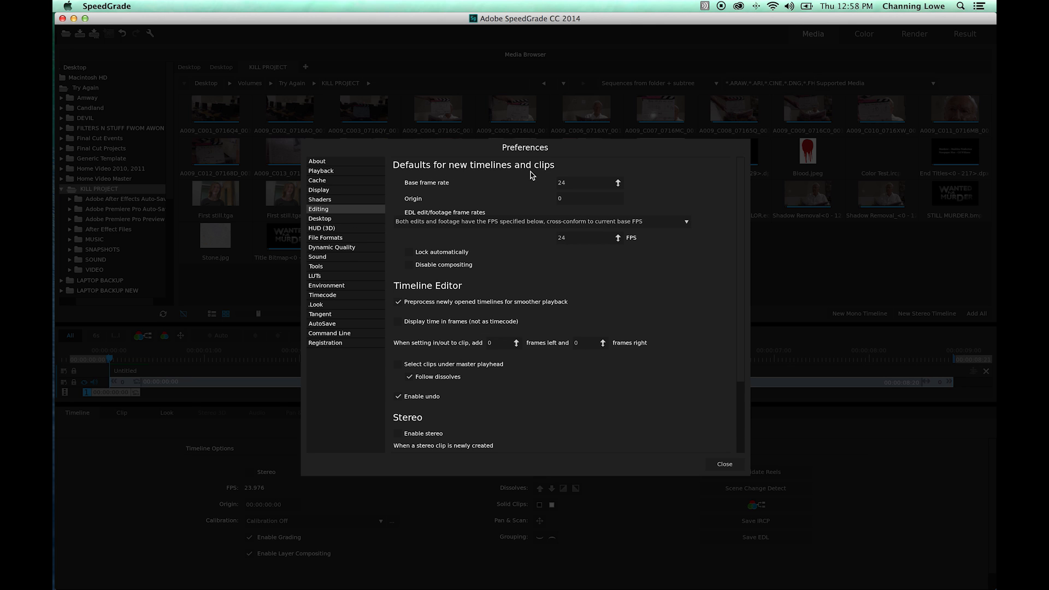
left_click(564, 182)
double_click(567, 183)
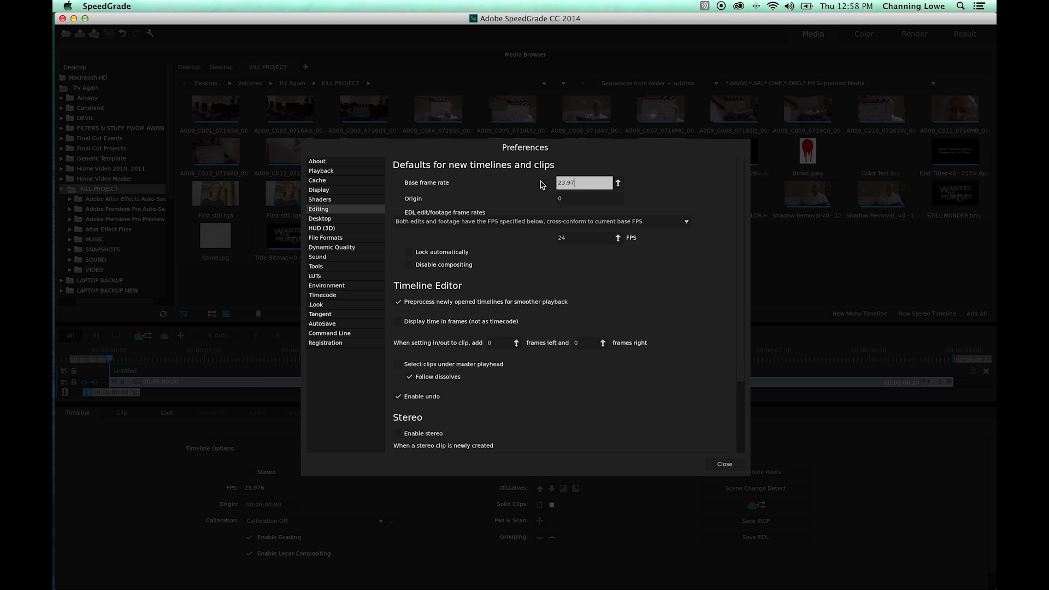
left_click(661, 189)
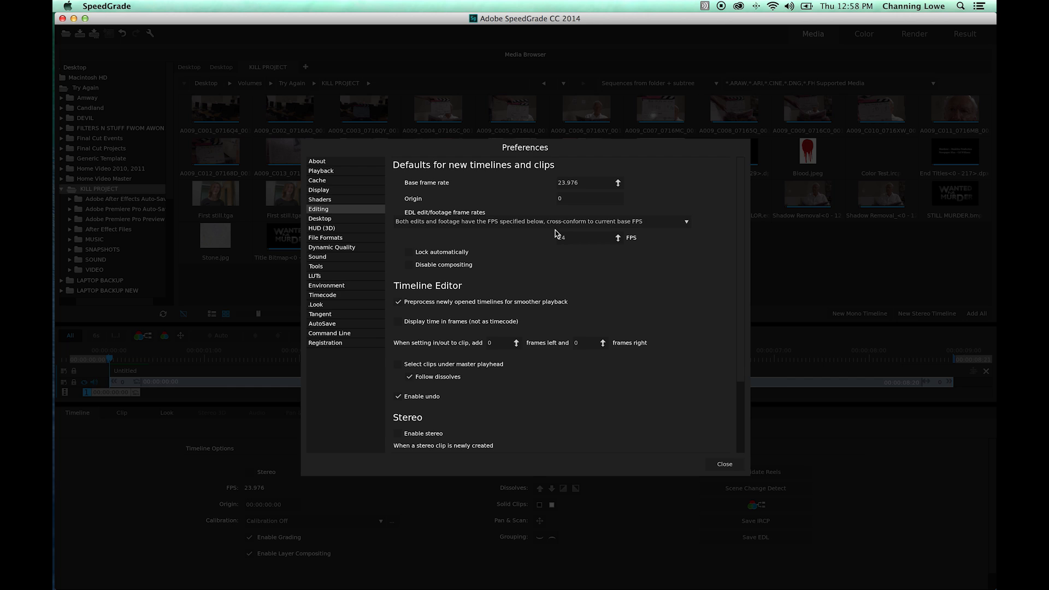
left_click_drag(574, 241, 555, 233)
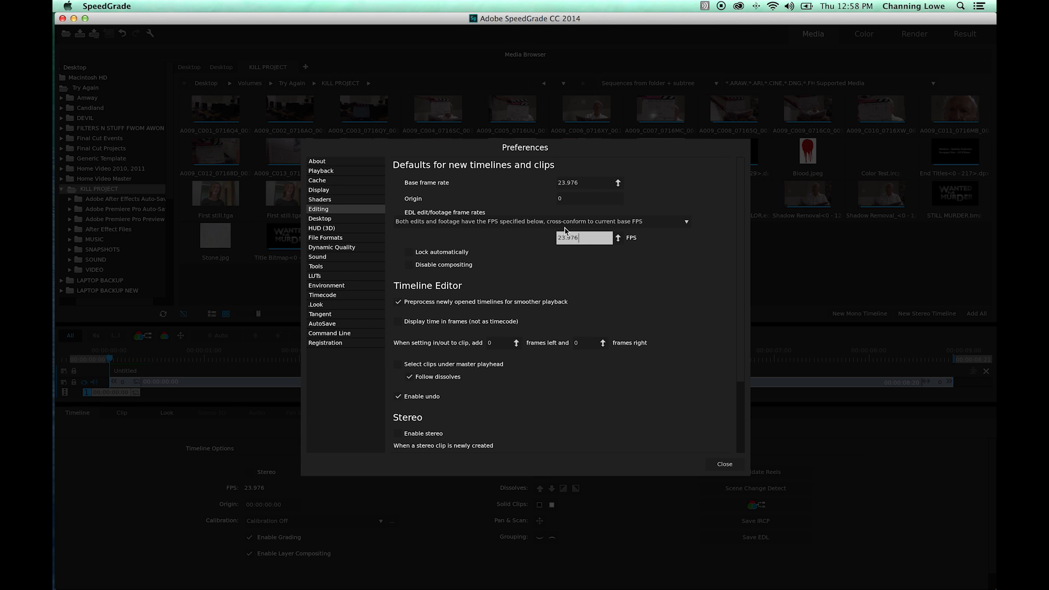
In the Dynamic Quality preferences, set color depth to 8 bits / channel for playing and up to 16 bits including 16-bit float (HDR) for paused.
left_click(344, 250)
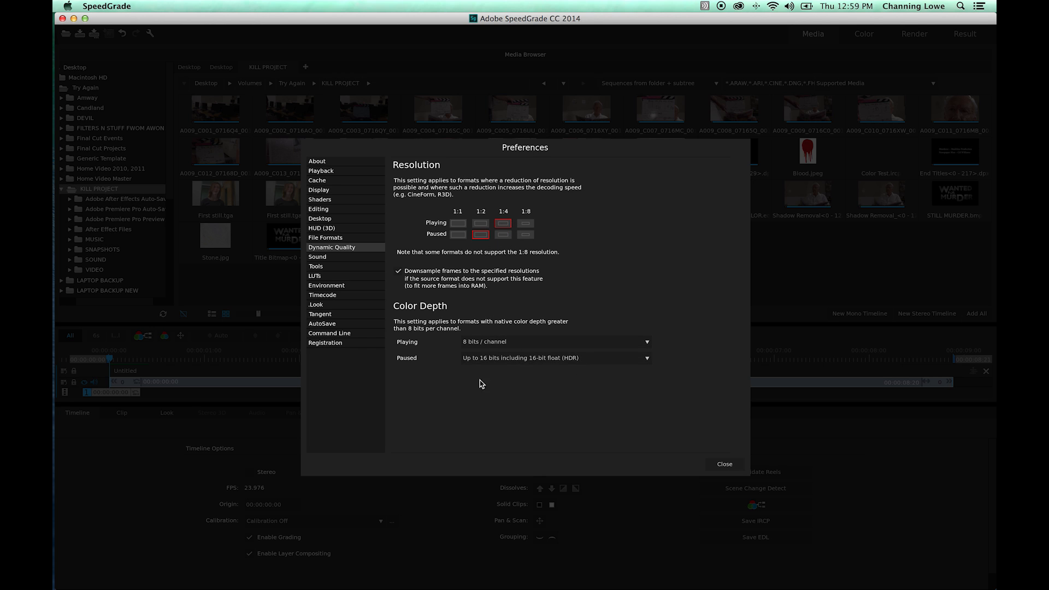
left_click(497, 342)
left_click(507, 354)
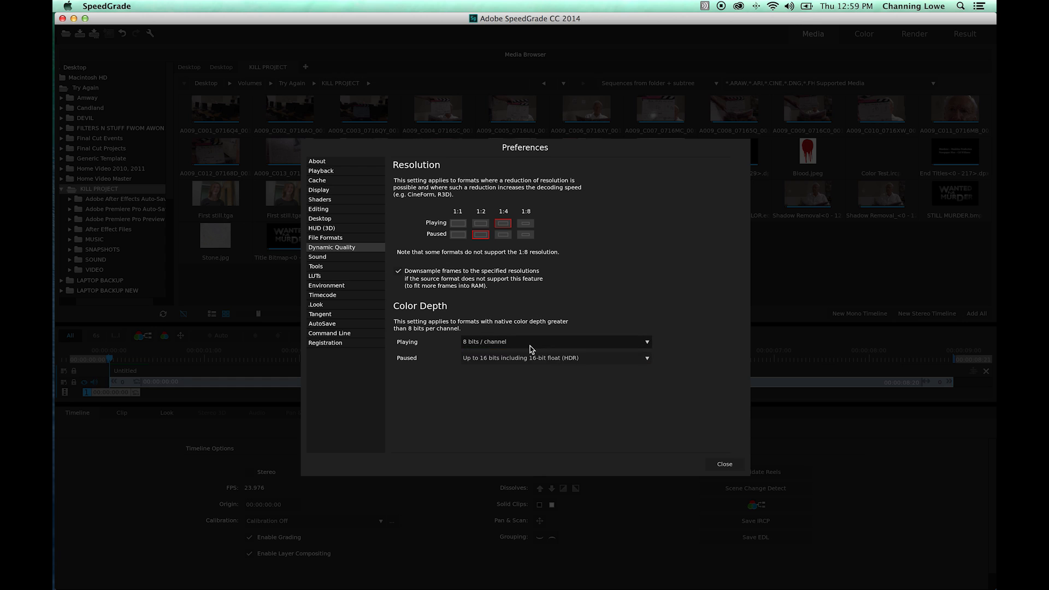
left_click(530, 343)
left_click(528, 356)
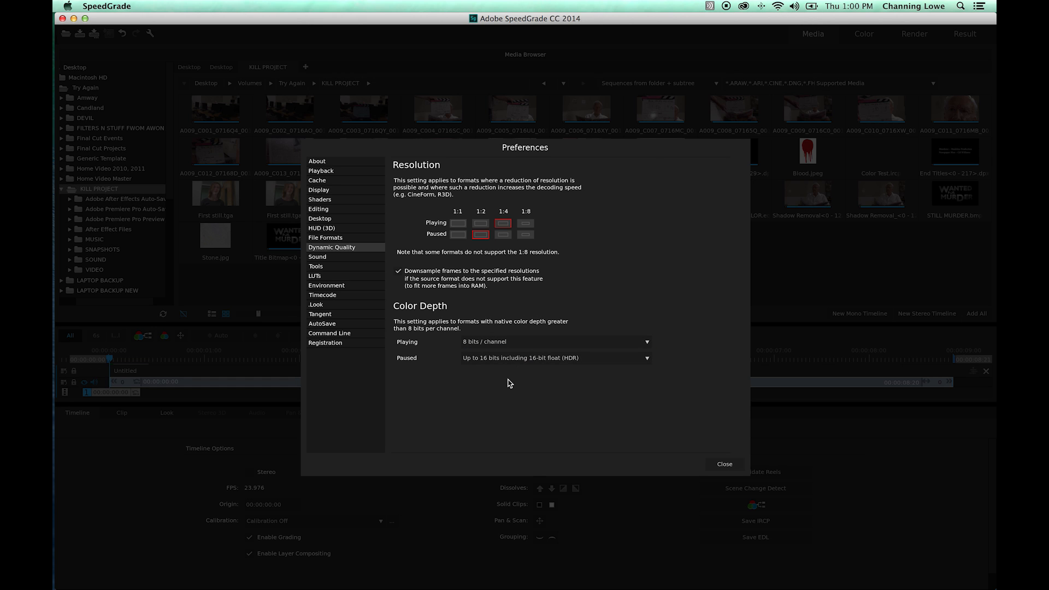
left_click(544, 361)
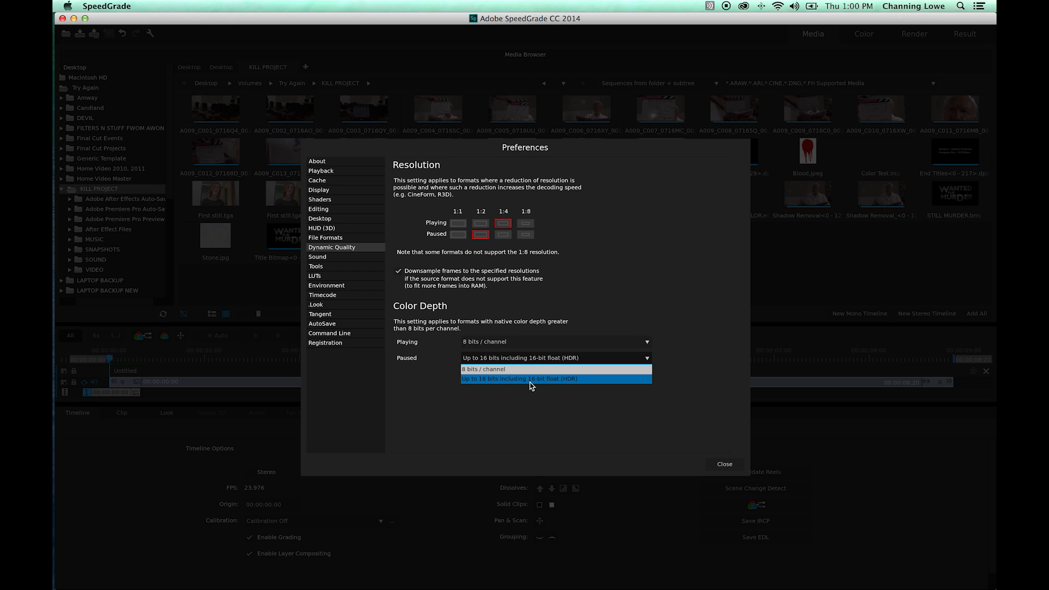
left_click(534, 385)
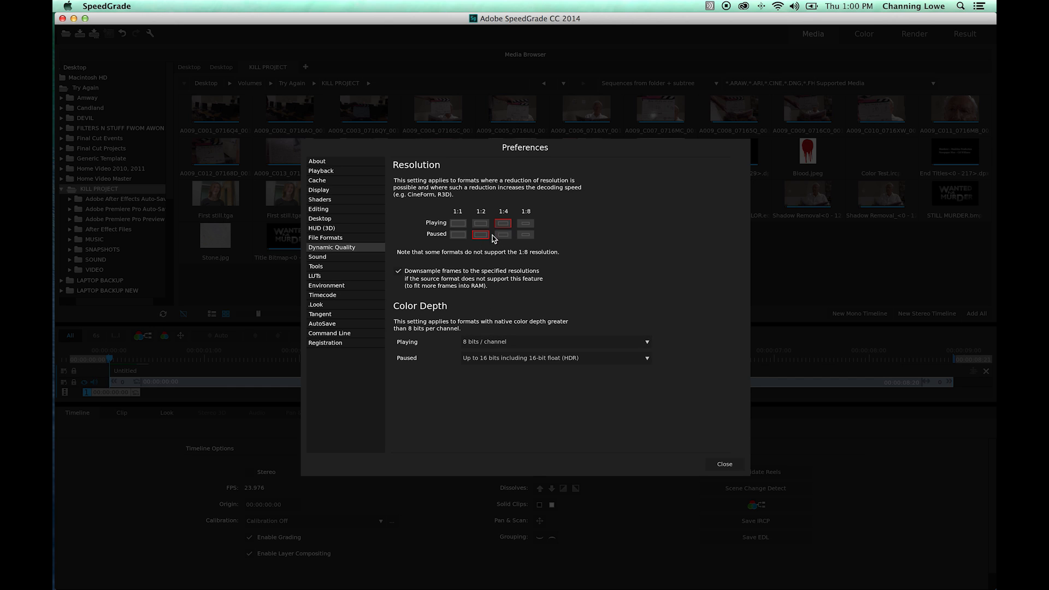
Try dynamic quality resolutions of 1:8 playing and 1:4 paused, and restore them to 1:4 playing and 1:2 paused.
left_click(525, 223)
left_click(503, 235)
left_click(503, 224)
left_click(481, 234)
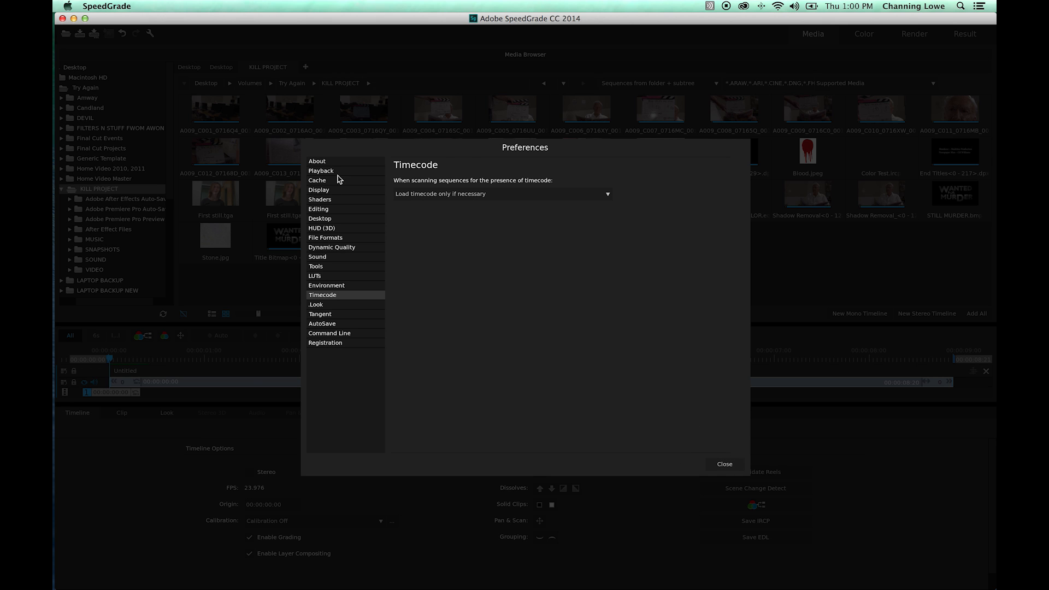
Review the Playback, Display, Editing and Dynamic Quality preferences and close the Preferences dialog.
left_click(328, 171)
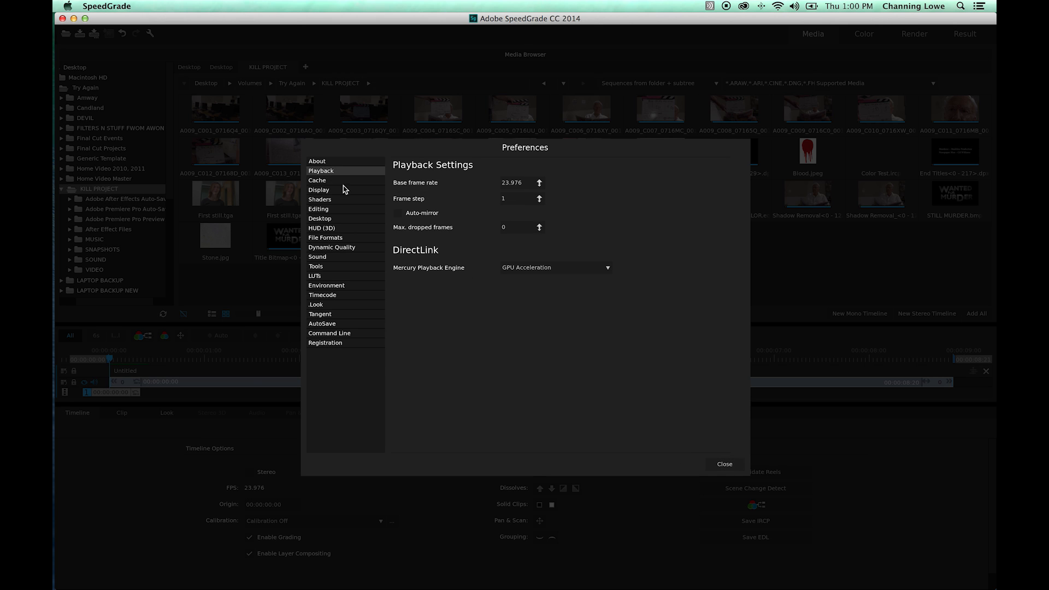
left_click(328, 191)
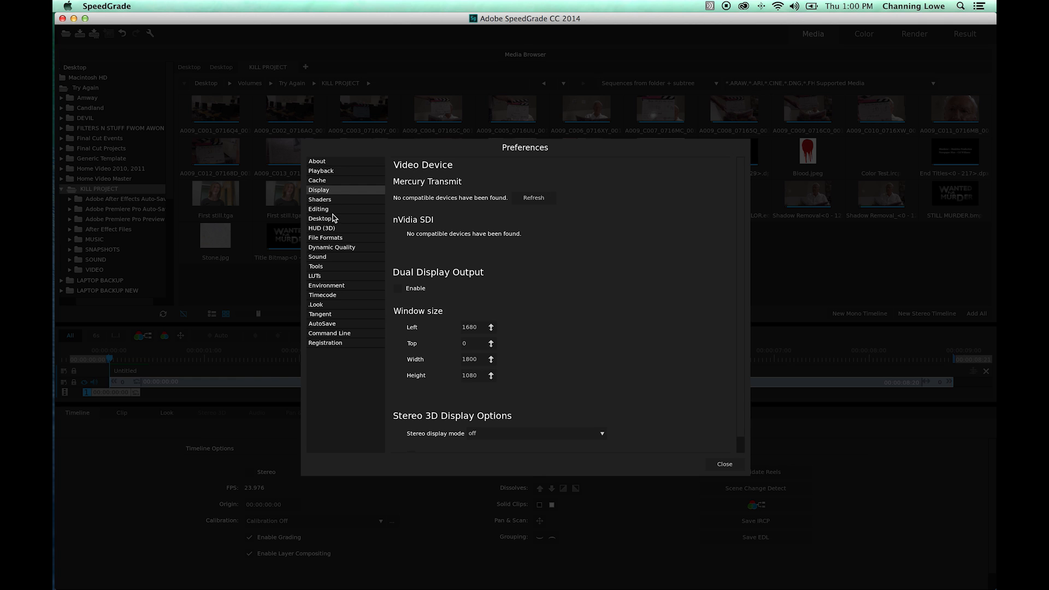
left_click(329, 208)
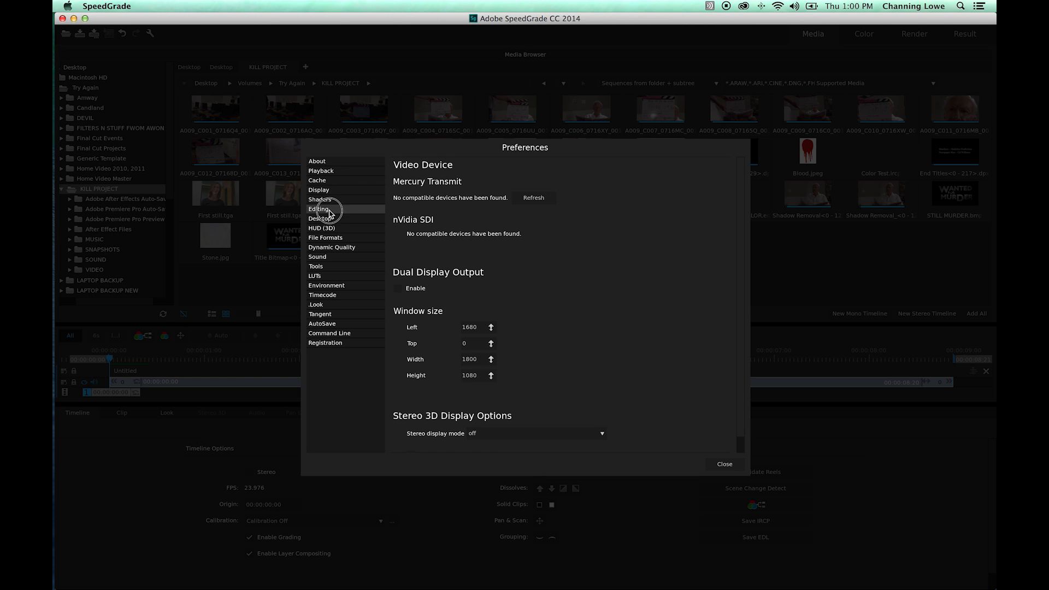
left_click(341, 248)
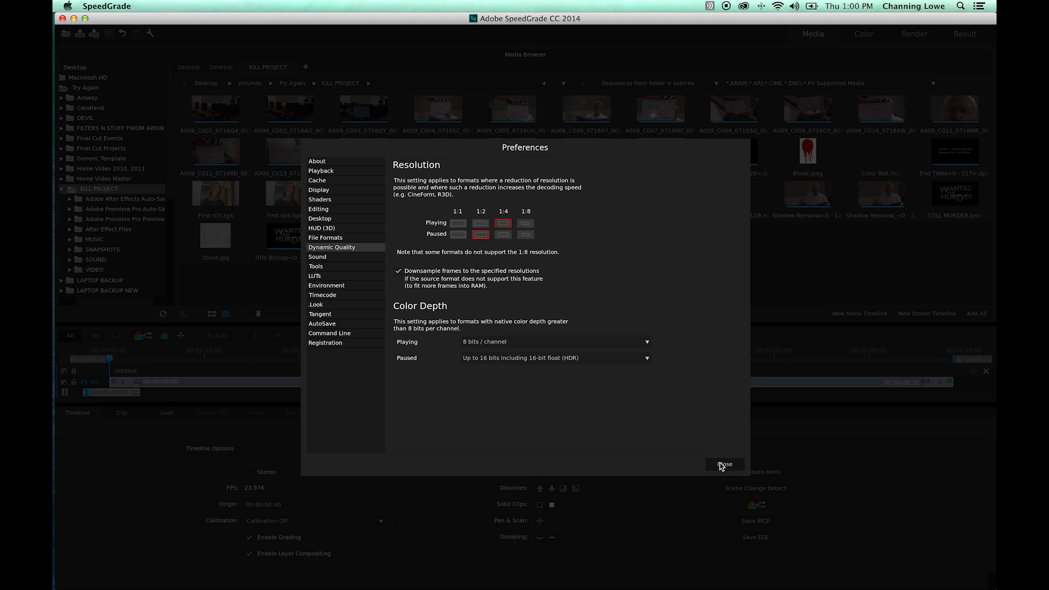
left_click(725, 465)
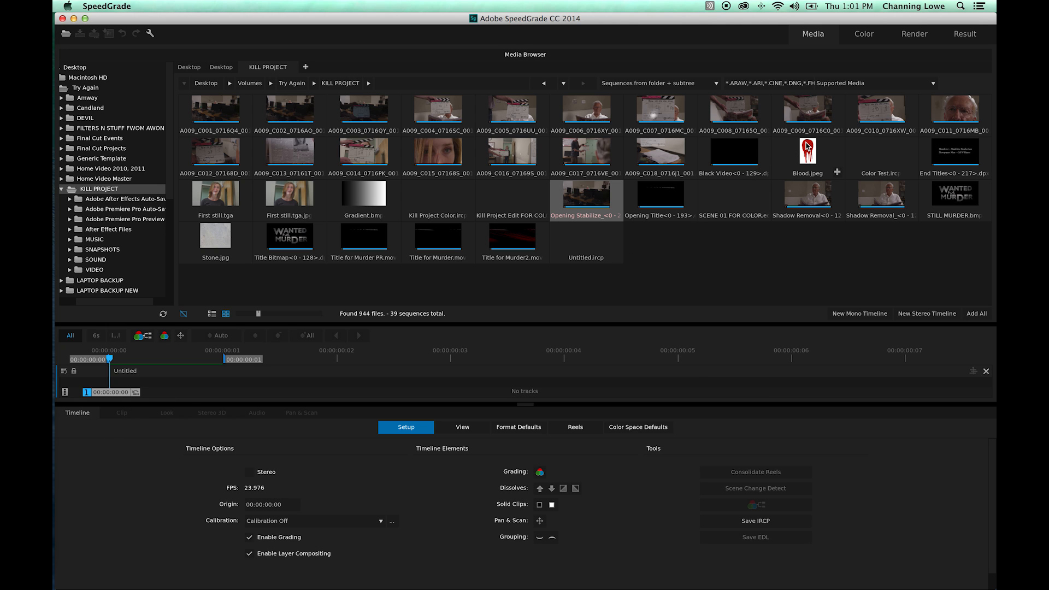
Filter the KILL PROJECT folder to EDL Conform files and load the Kill Project Edit FOR COLOR EDL, saving changes to Kill Project Color.ircp.
left_click(106, 190)
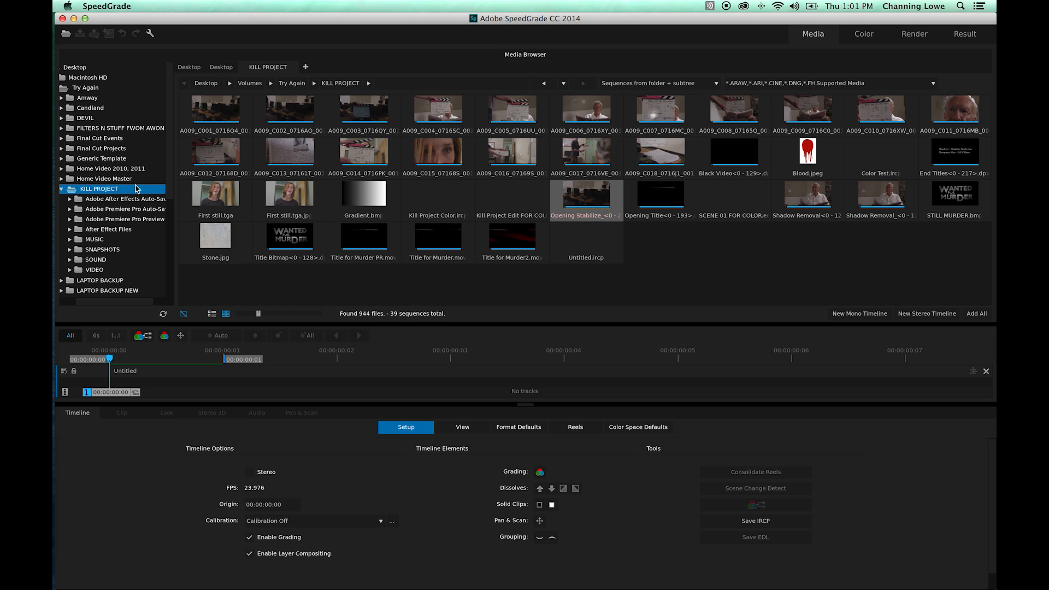
left_click(851, 85)
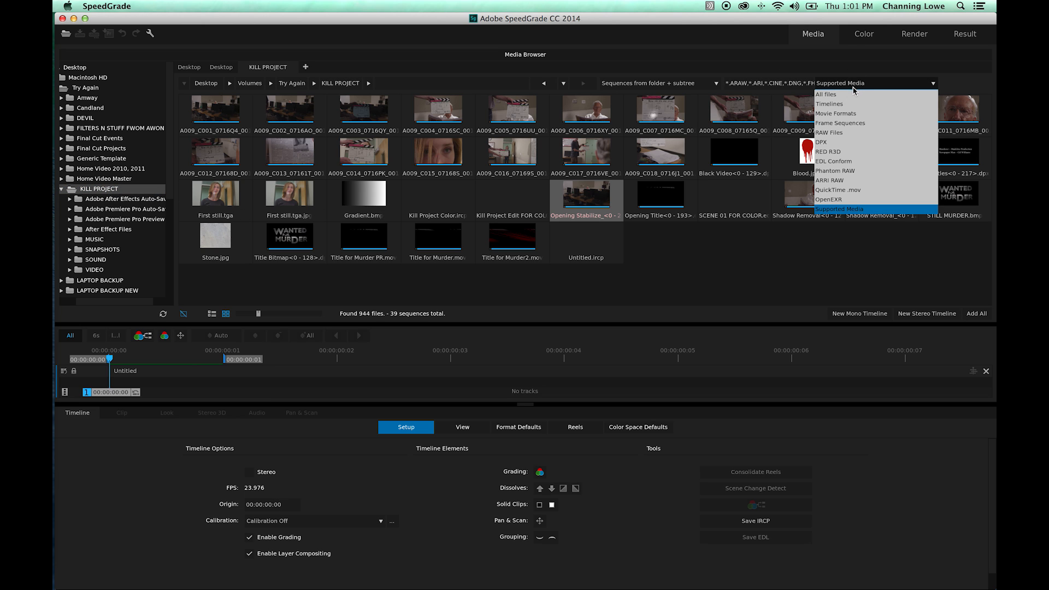
left_click(850, 163)
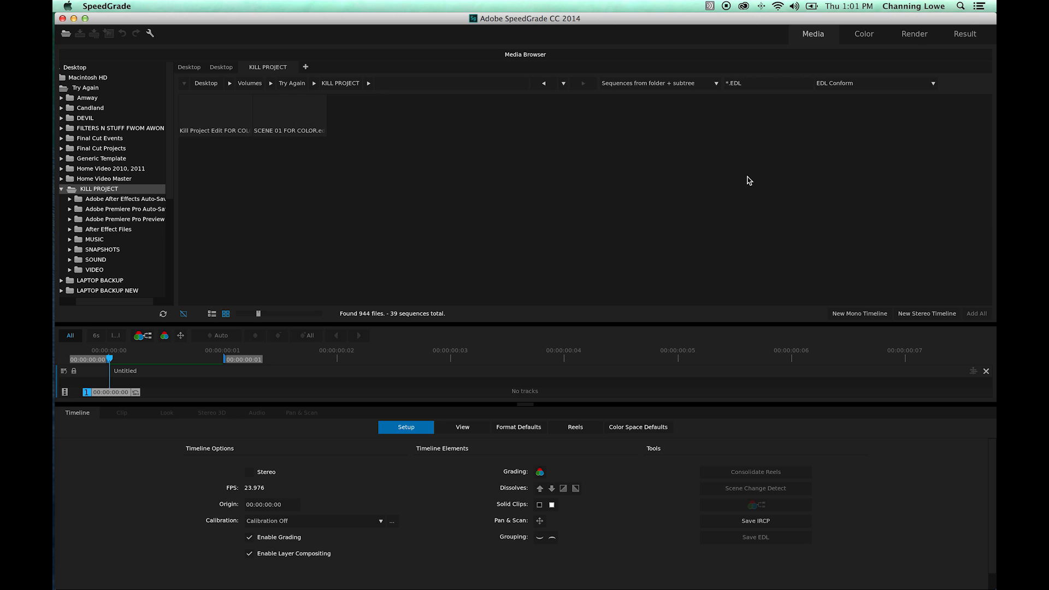
left_click(244, 133)
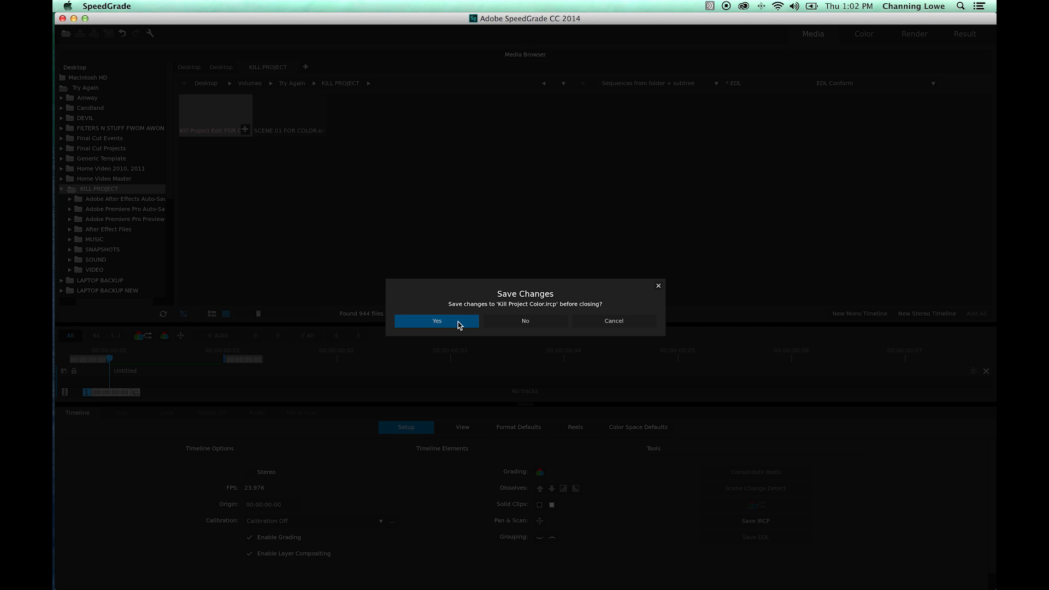
left_click(437, 321)
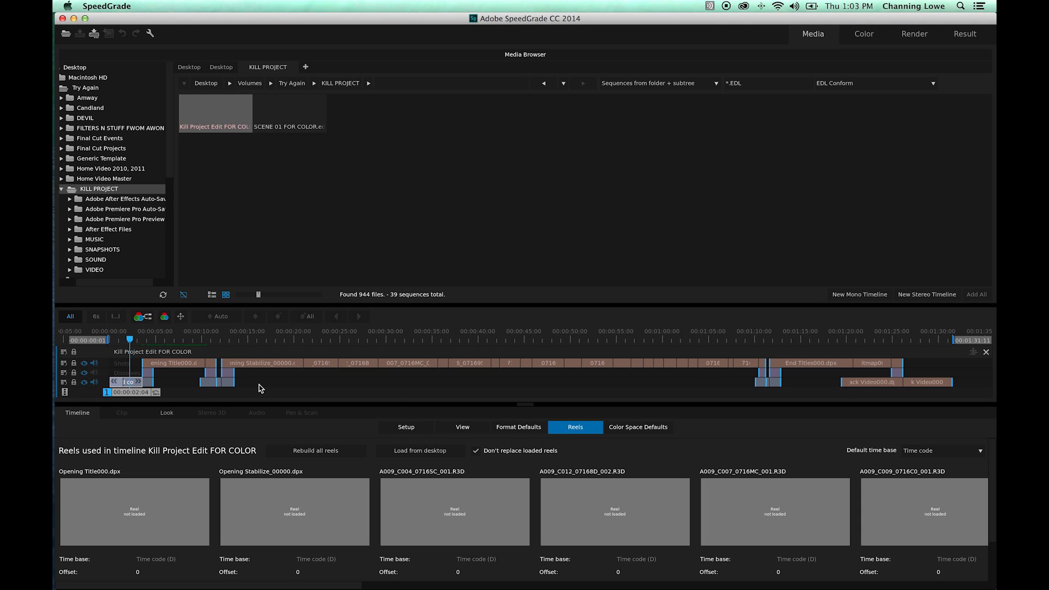
Examine the clips, dissolves and solid colors of the conformed timeline from the opening title to clip A009_C012_07168D_002.R3D.
left_click_drag(143, 394, 186, 393)
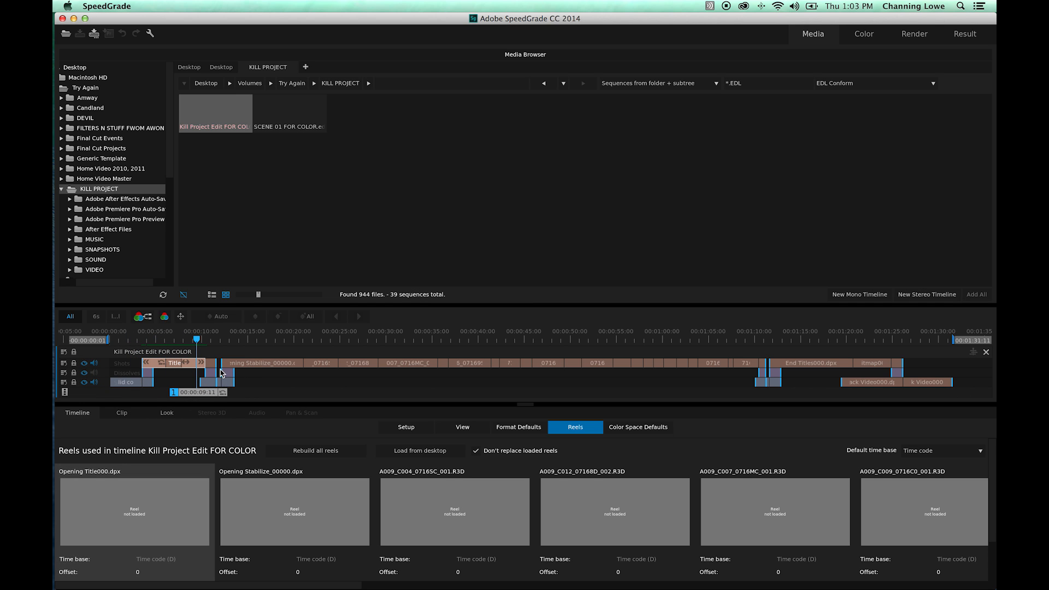
scroll(221, 383, "up", 10)
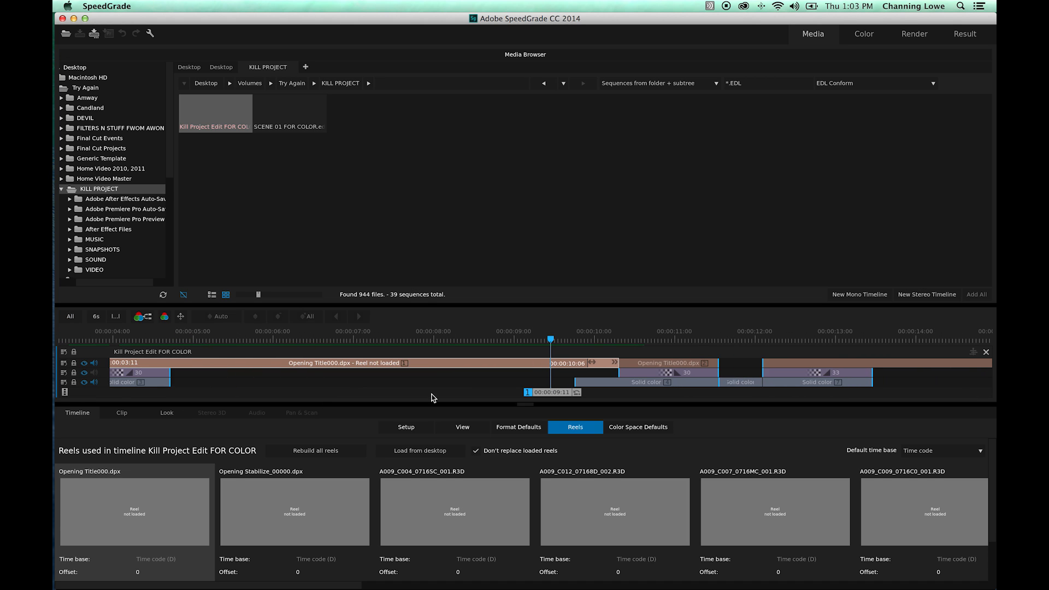
left_click_drag(541, 393, 676, 401)
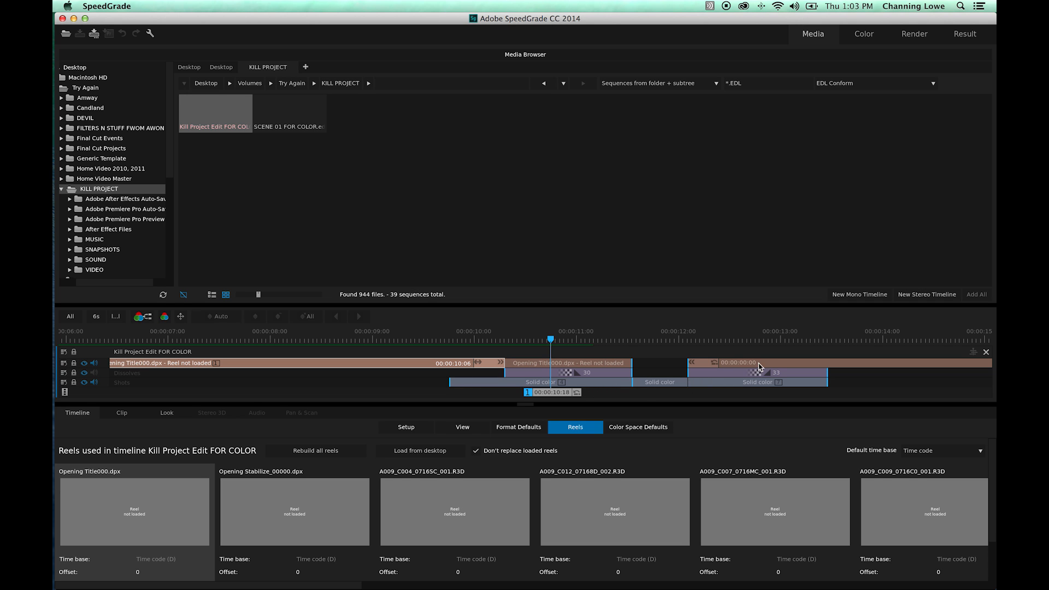
left_click(685, 394)
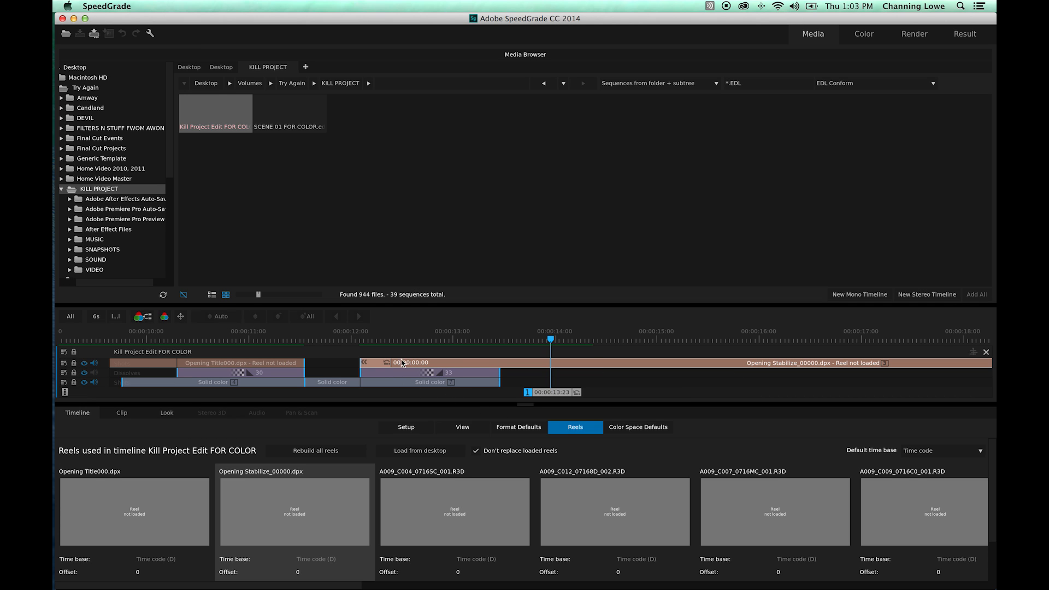
scroll(116, 325, "down", 5)
left_click_drag(549, 392, 934, 381)
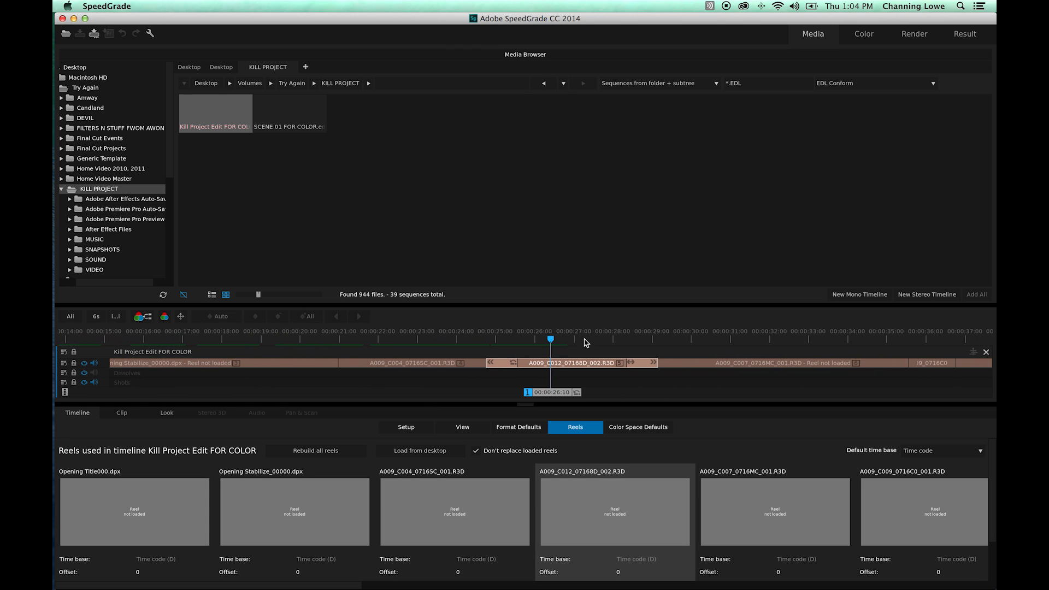
mouse_move(548, 400)
left_mouse_down()
mouse_move(840, 398)
mouse_move(552, 394)
left_mouse_up()
Switch to TextEdit and open SCENE 01 FOR COLOR.edl from the KILL PROJECT folder.
key("super+Tab")
key("super+Tab")
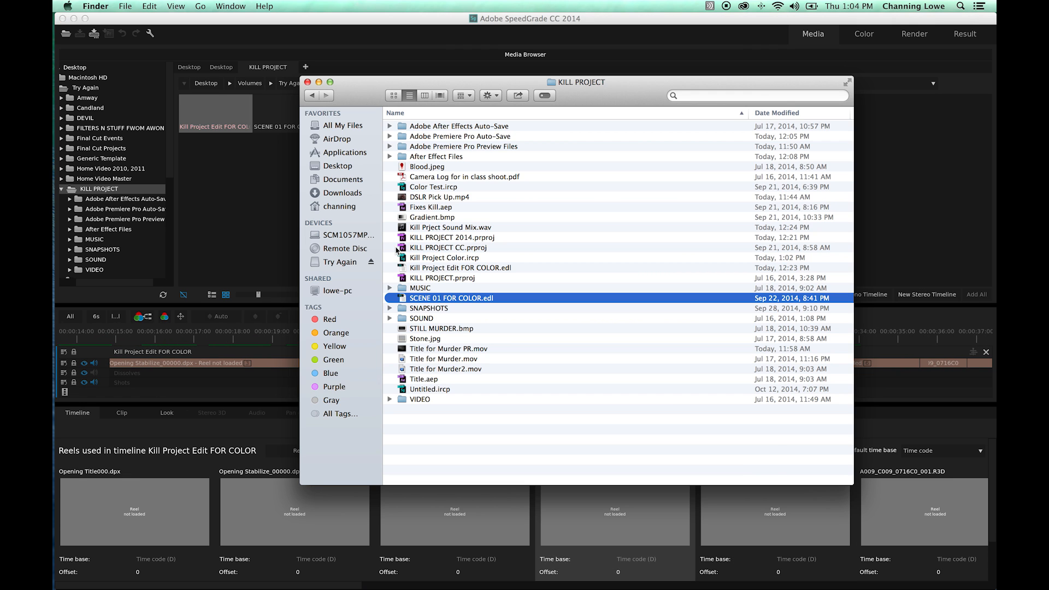
key("super+space")
type("text")
key("Return")
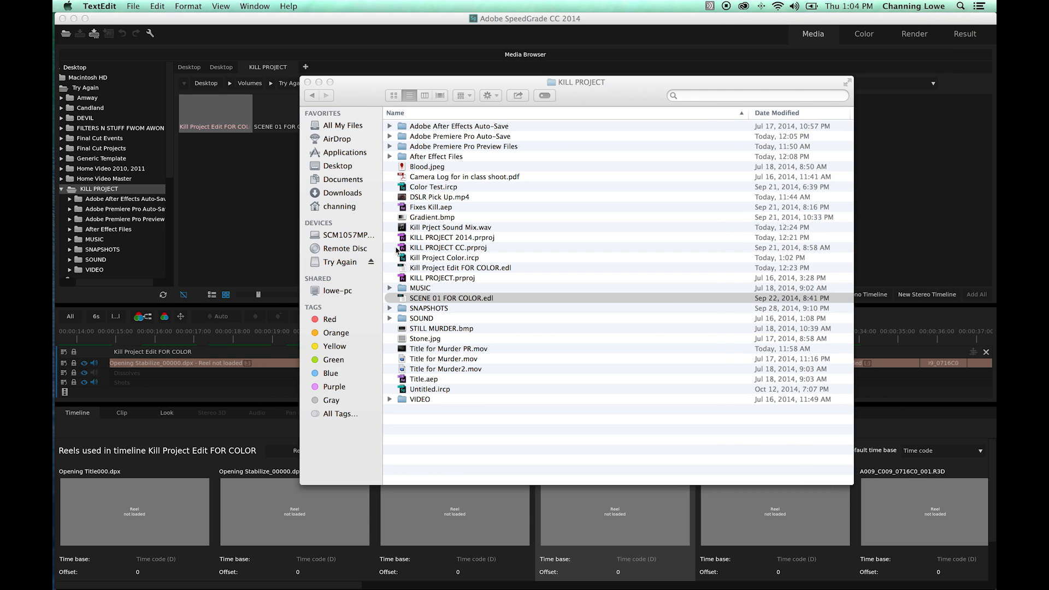
key("super+o")
left_click(505, 251)
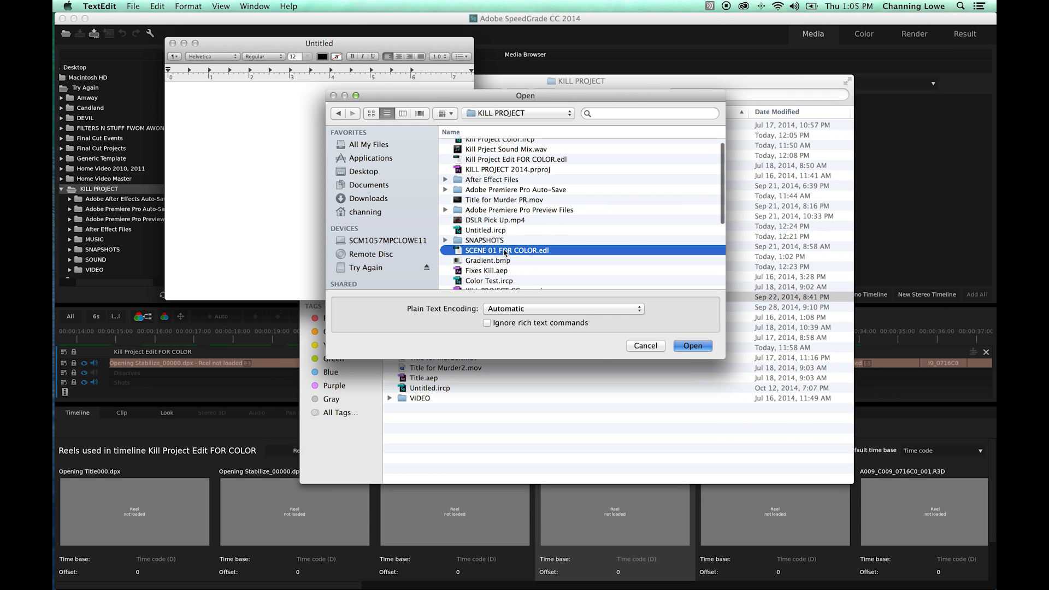
left_click(692, 346)
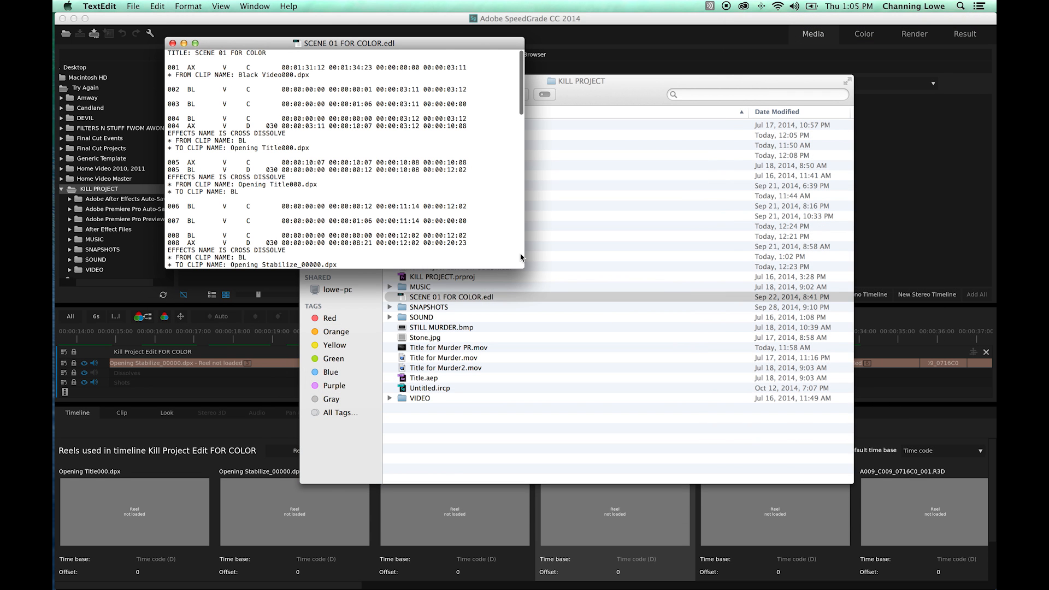
In Finder, sort the KILL PROJECT folder by date modified and check the file info of SCENE 01 FOR COLOR.edl.
left_click(724, 421)
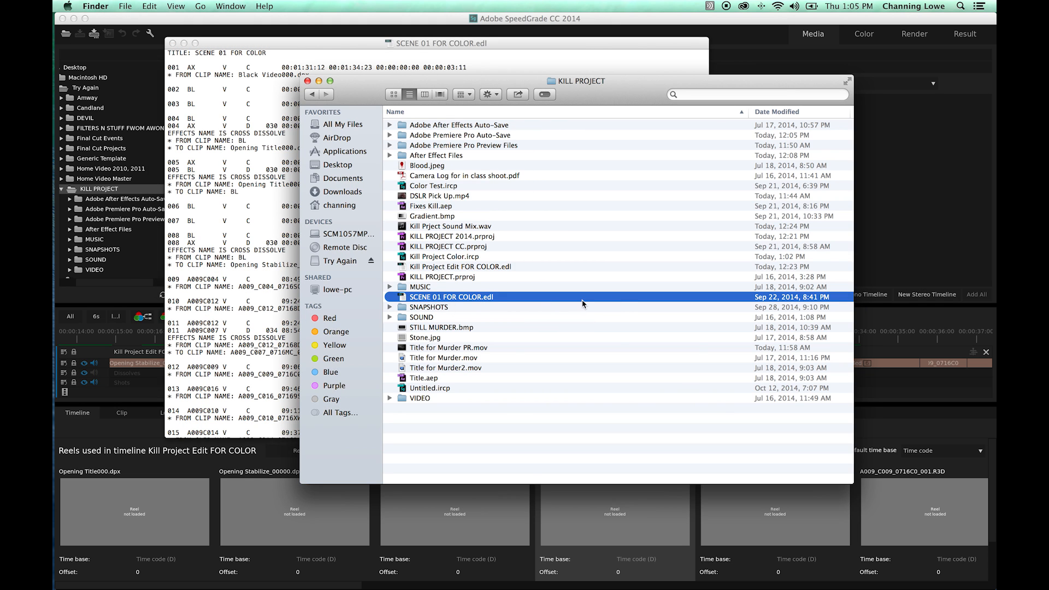
left_click(752, 112)
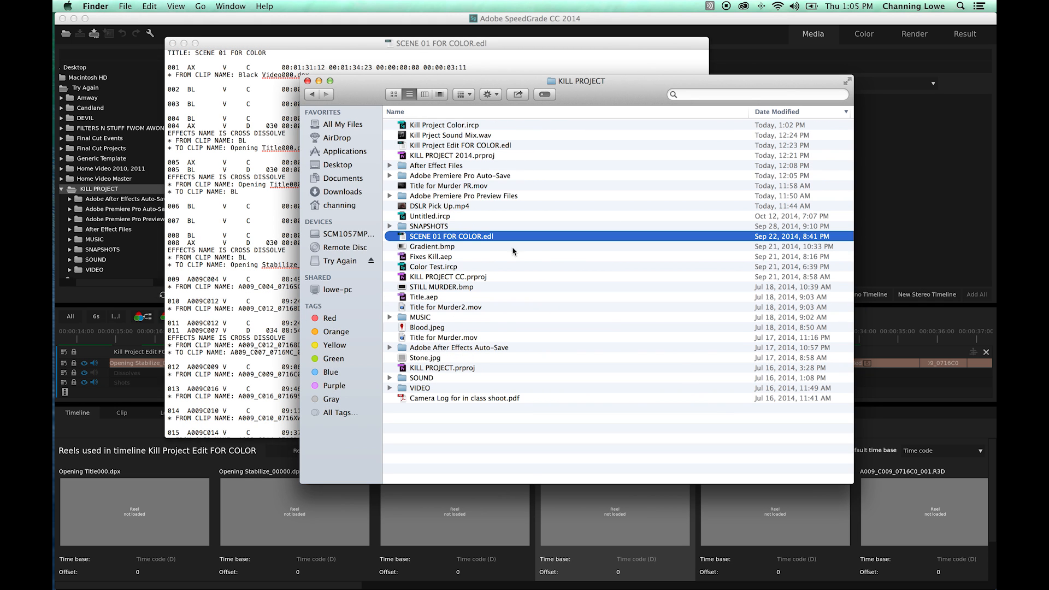
key("super+i")
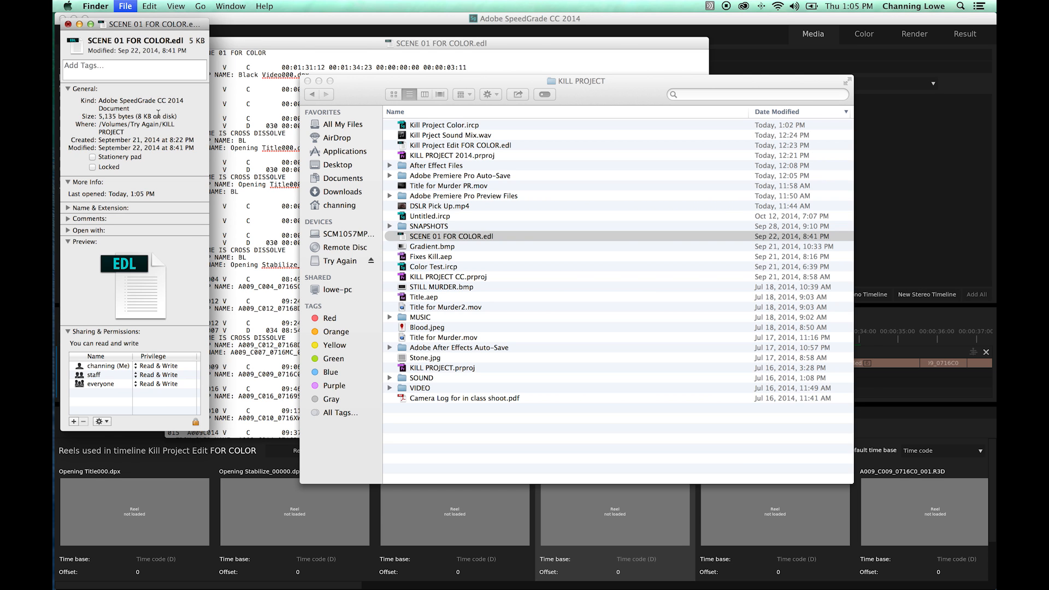
left_click(68, 24)
Return to SCENE 01 FOR COLOR.edl in TextEdit and examine its event list, starting with the number and track columns of event 001.
left_click(271, 52)
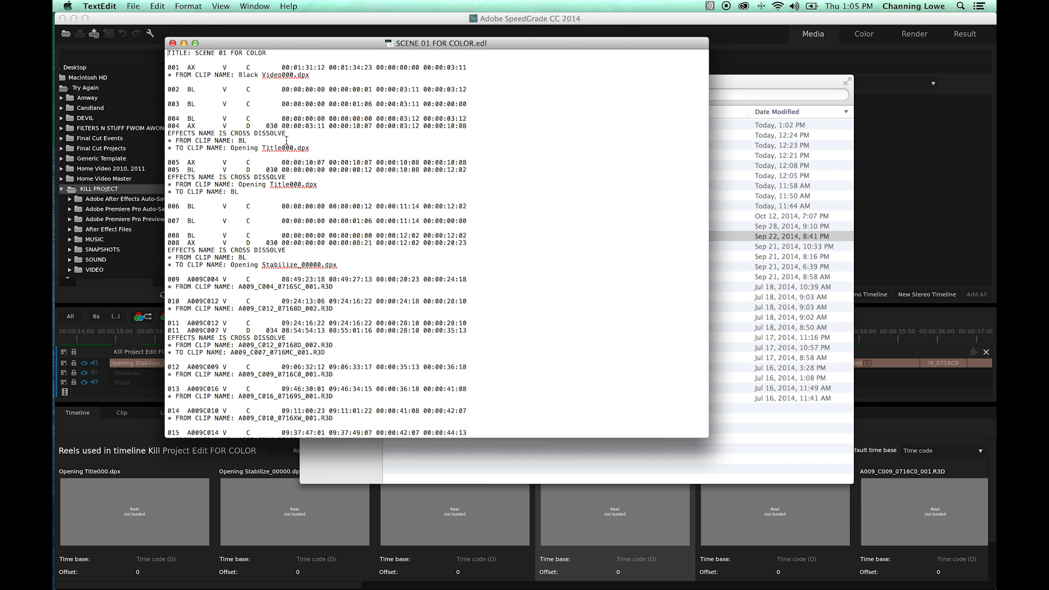
scroll(457, 198, "down", 3)
scroll(328, 164, "up", 3)
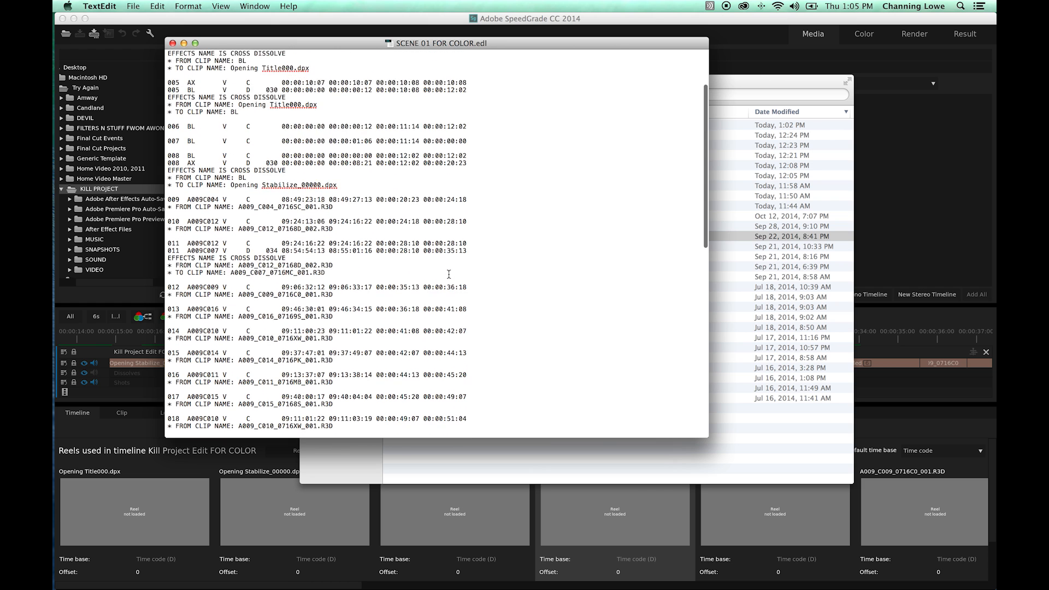
left_click_drag(168, 68, 181, 68)
left_click(223, 68)
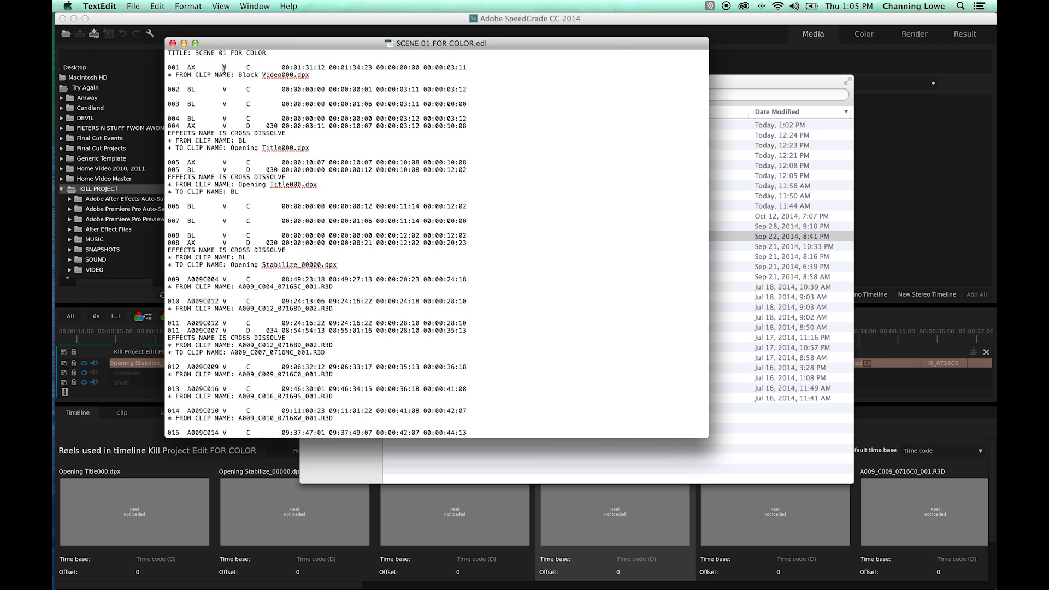
Examine the first entries of SCENE 01 FOR COLOR.edl, including their timecodes and source clip names.
triple_click(287, 68)
left_click(446, 68)
left_click_drag(447, 68, 463, 73)
left_click(464, 74)
left_click_drag(242, 75, 289, 82)
left_click(206, 88)
left_click_drag(278, 89, 349, 90)
scroll(267, 153, "down", 5)
scroll(271, 157, "down", 1)
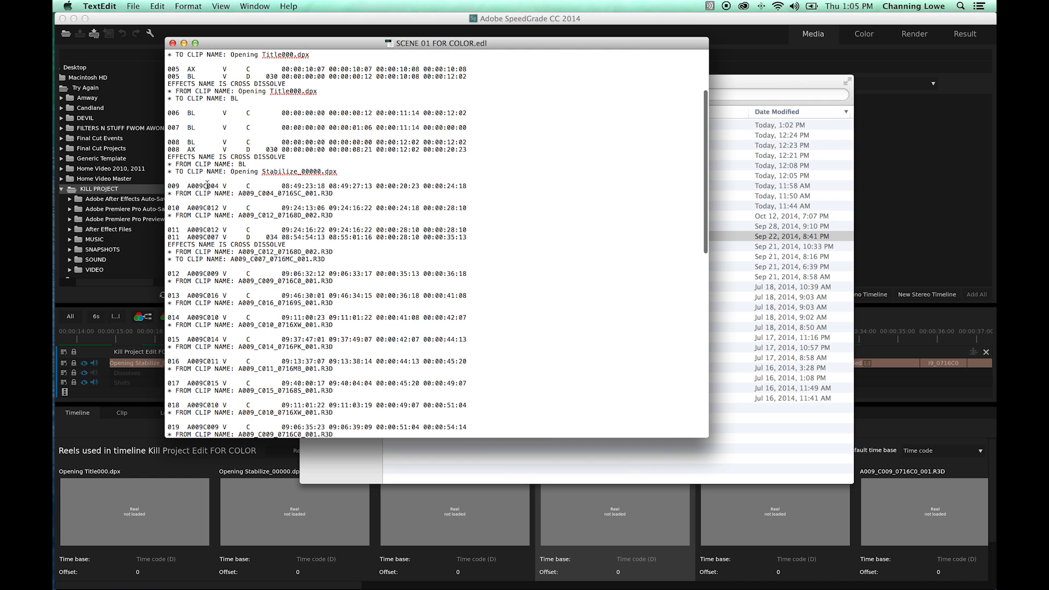
Examine the reel name and source and record timecodes of event 009 in the EDL.
double_click(189, 185)
left_click_drag(282, 186, 338, 185)
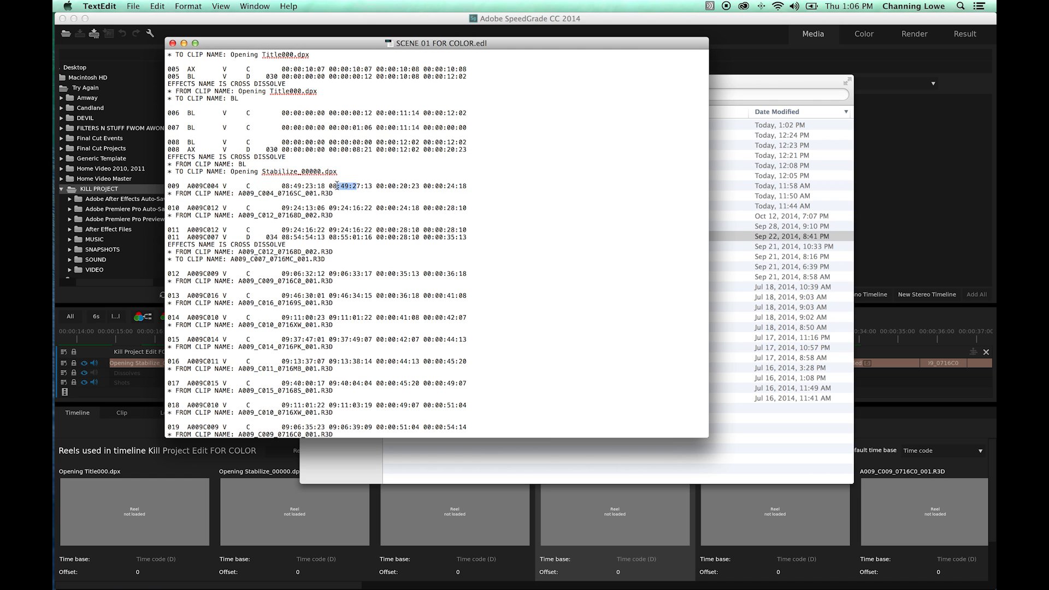
left_click(399, 186)
Switch back to SpeedGrade and place the timeline playhead over the Opening Stabilize clip at about 00:00:17:05.
left_click(123, 361)
left_click(545, 398)
left_click_drag(544, 396, 536, 395)
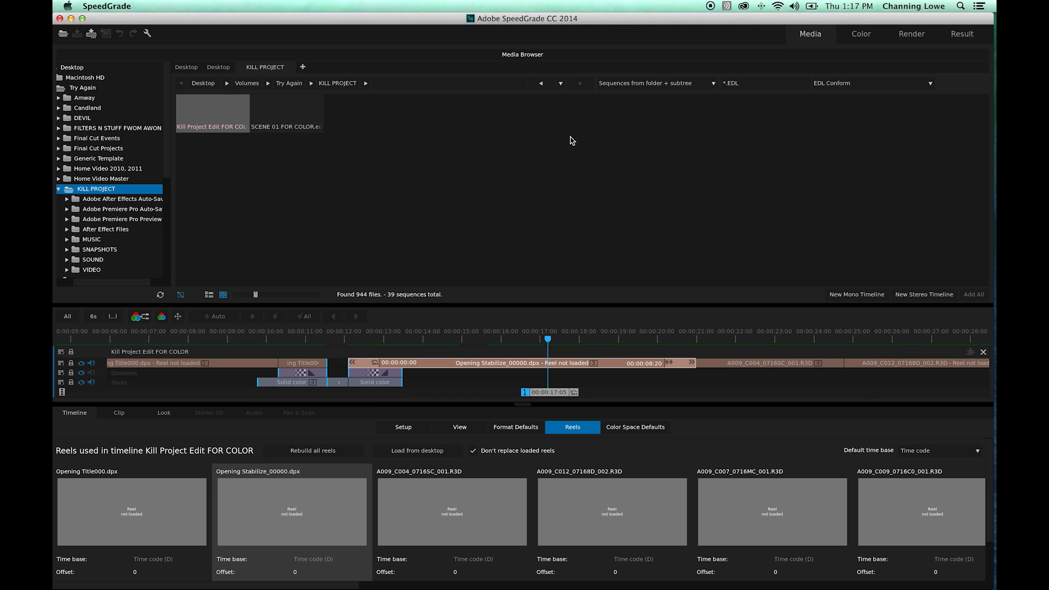
List the KILL PROJECT media as sequences from folder + subtree, filtered to Supported Media.
left_click(690, 86)
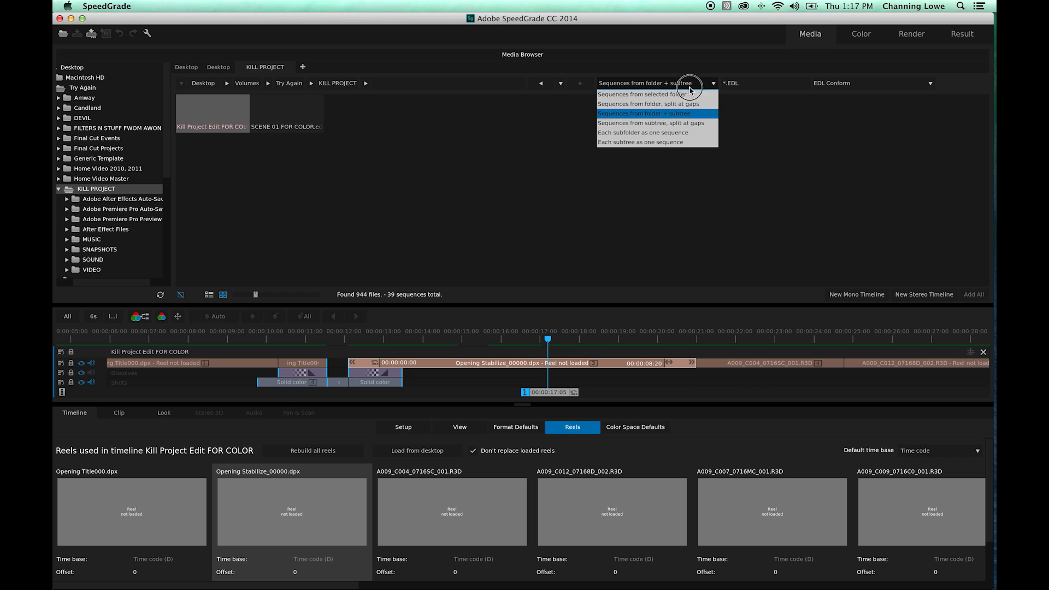
left_click(683, 114)
left_click(839, 86)
left_click(836, 162)
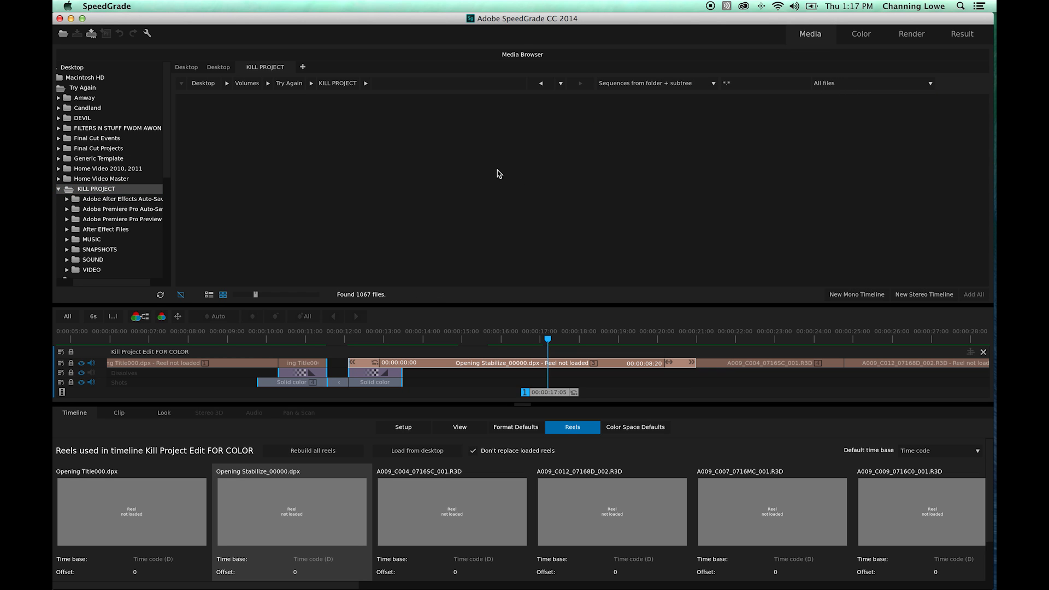
left_click(886, 84)
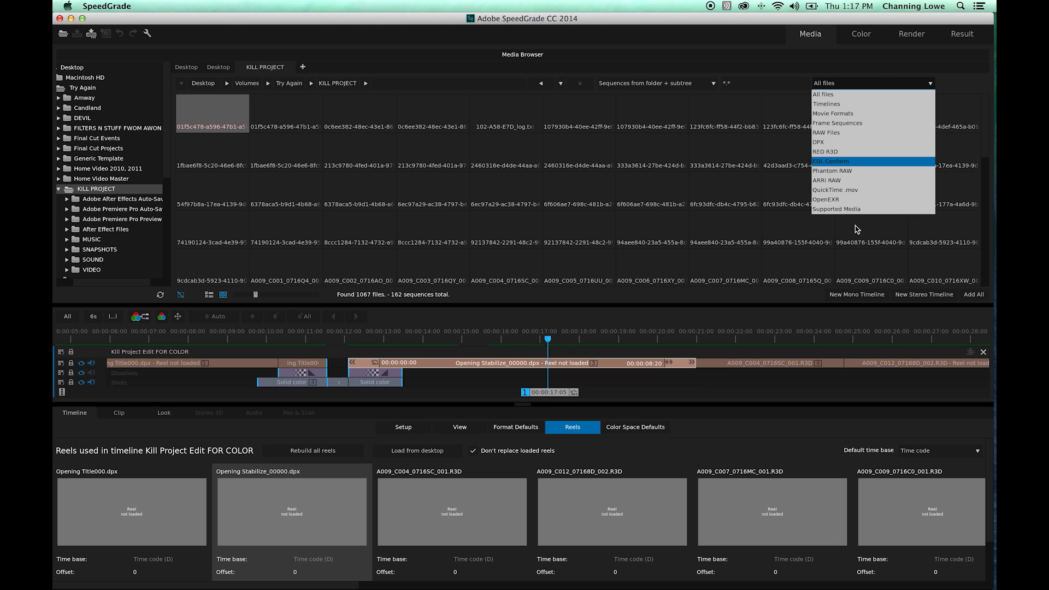
left_click(849, 209)
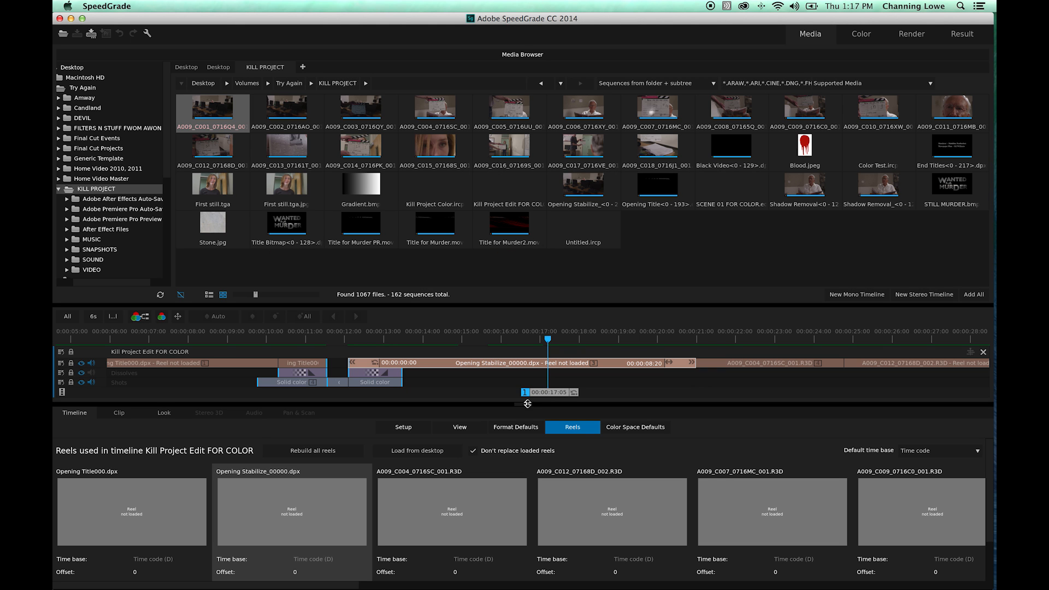
Review the timeline's Setup, View and Format Defaults settings and return to its reels.
left_click(78, 414)
left_click(403, 428)
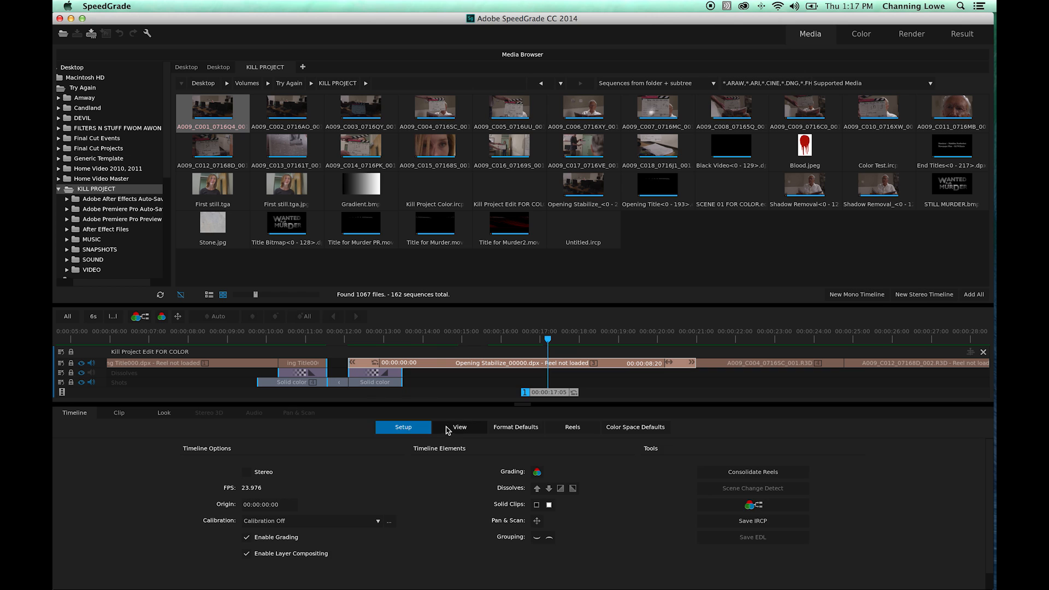
left_click(456, 429)
left_click(515, 428)
left_click(572, 428)
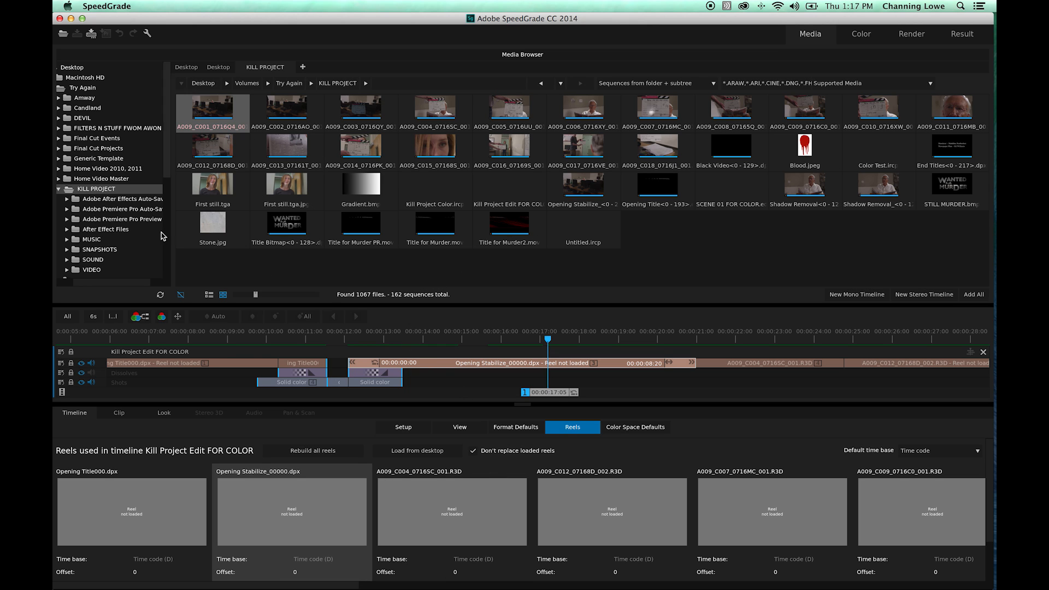
Load the timeline's reels from the media listed for the KILL PROJECT folder and dismiss the frame rate warning.
left_click(85, 189)
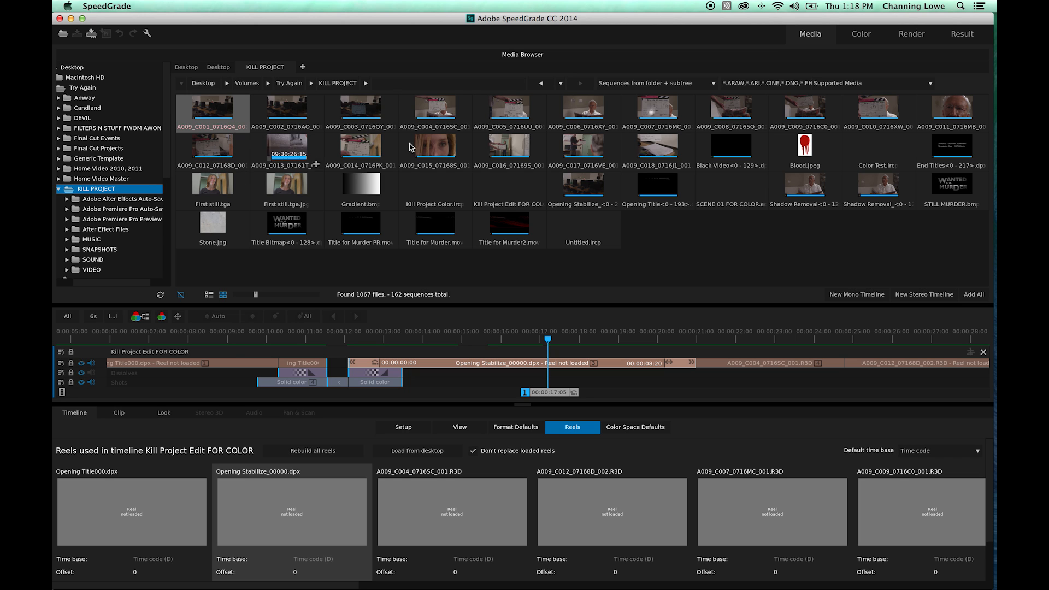
mouse_move(488, 468)
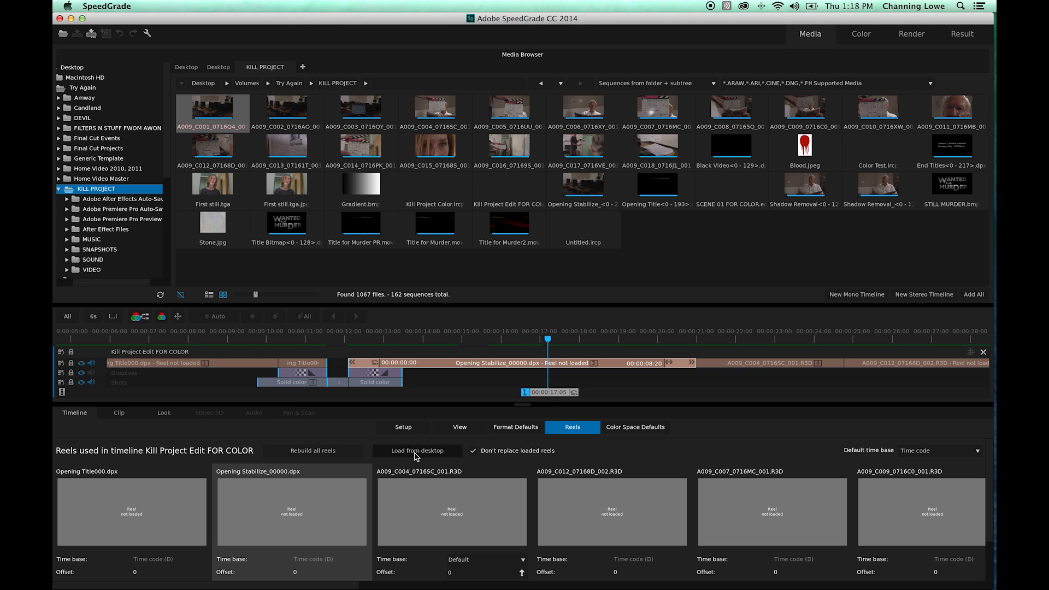
left_click(416, 454)
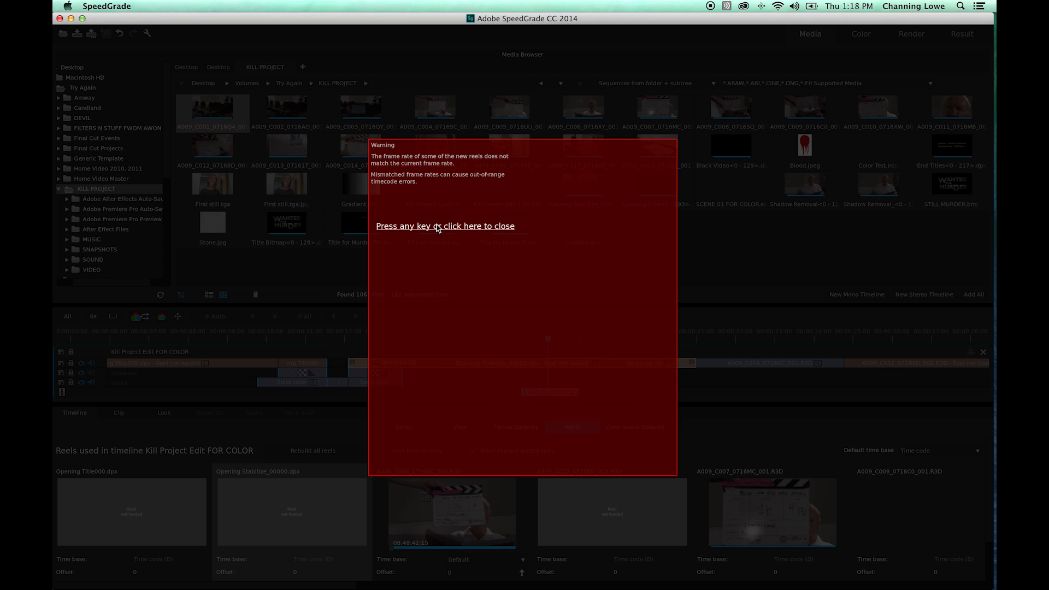
left_click(437, 227)
left_click(414, 231)
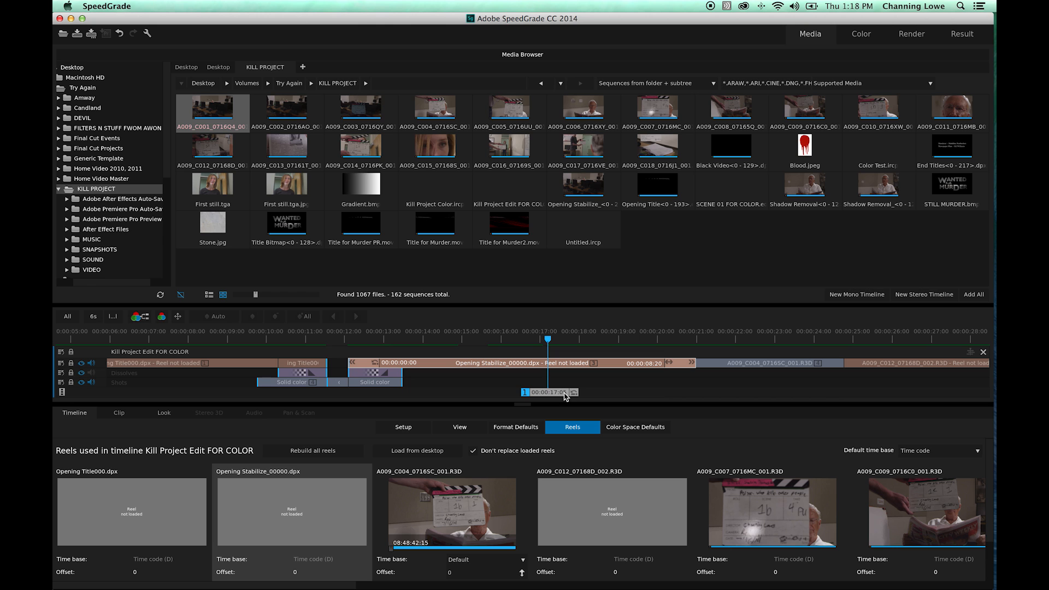
Scrub along the timeline to inspect the A009_C004 clip and the unloaded A009_C012 clip.
left_click_drag(557, 393, 626, 397)
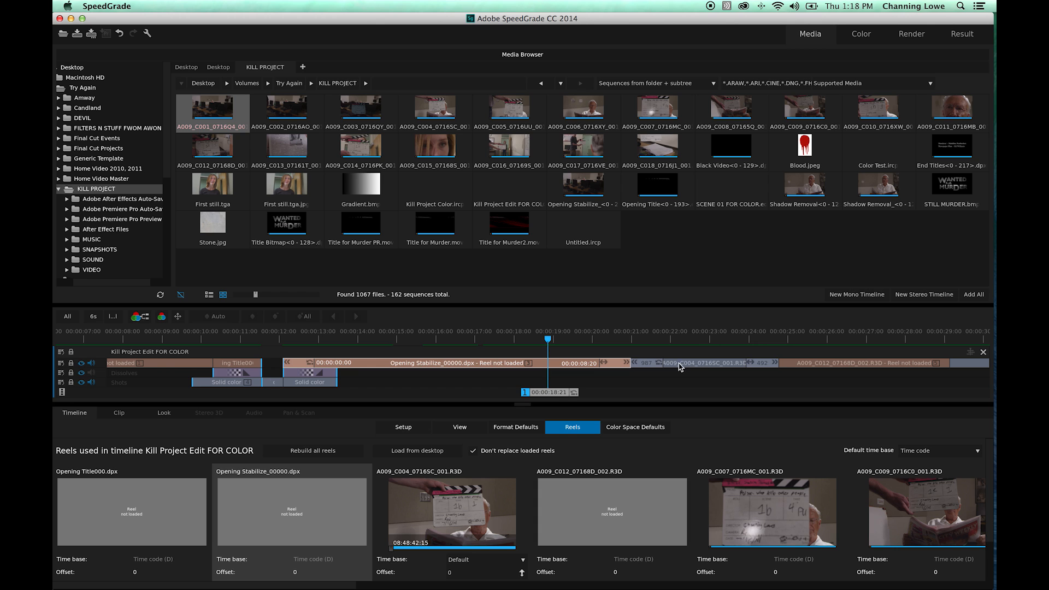
left_click_drag(557, 392, 839, 393)
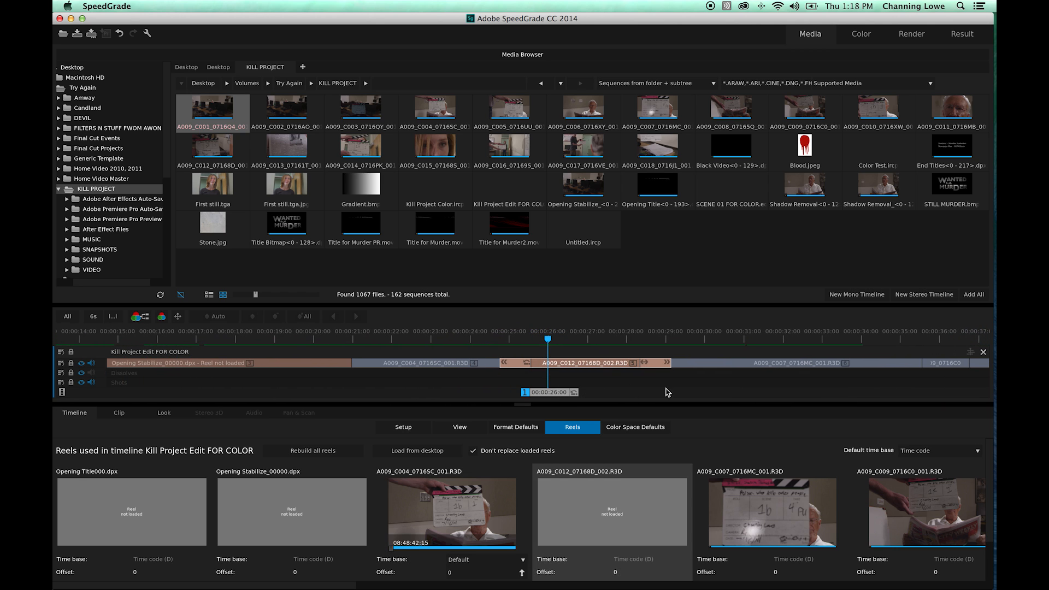
mouse_move(550, 394)
left_mouse_down()
mouse_move(602, 393)
mouse_move(552, 386)
left_mouse_up()
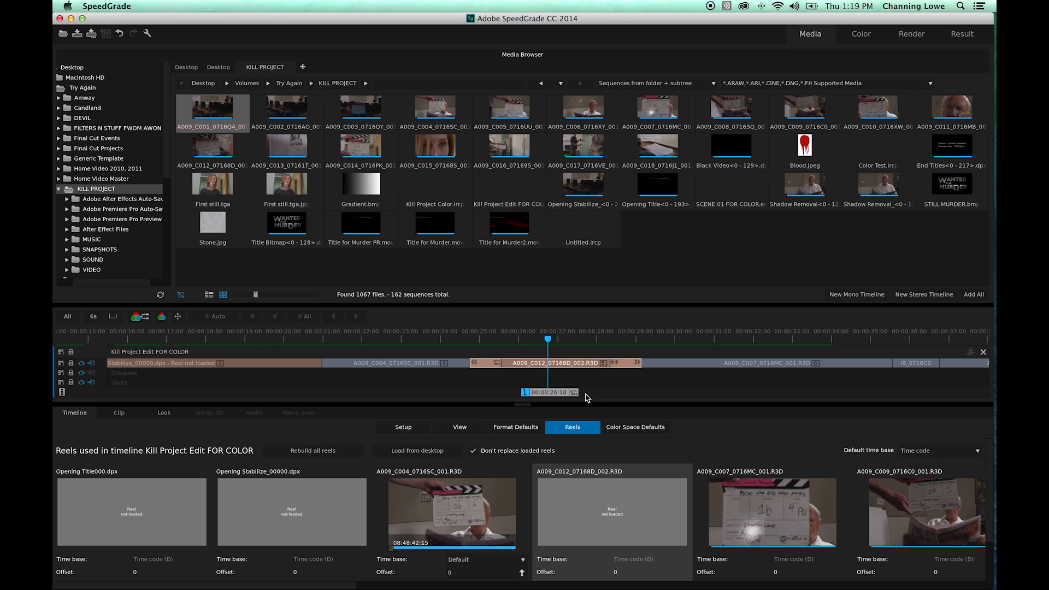
Fit the whole timeline in view and position the playhead over the Opening Title clip.
left_click(67, 318)
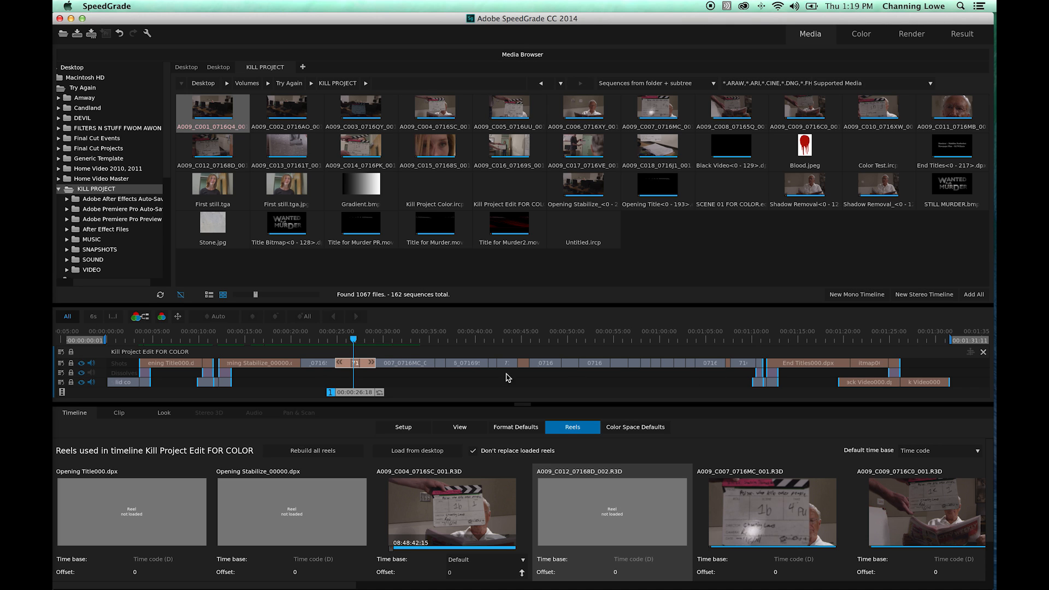
left_click_drag(354, 393, 178, 393)
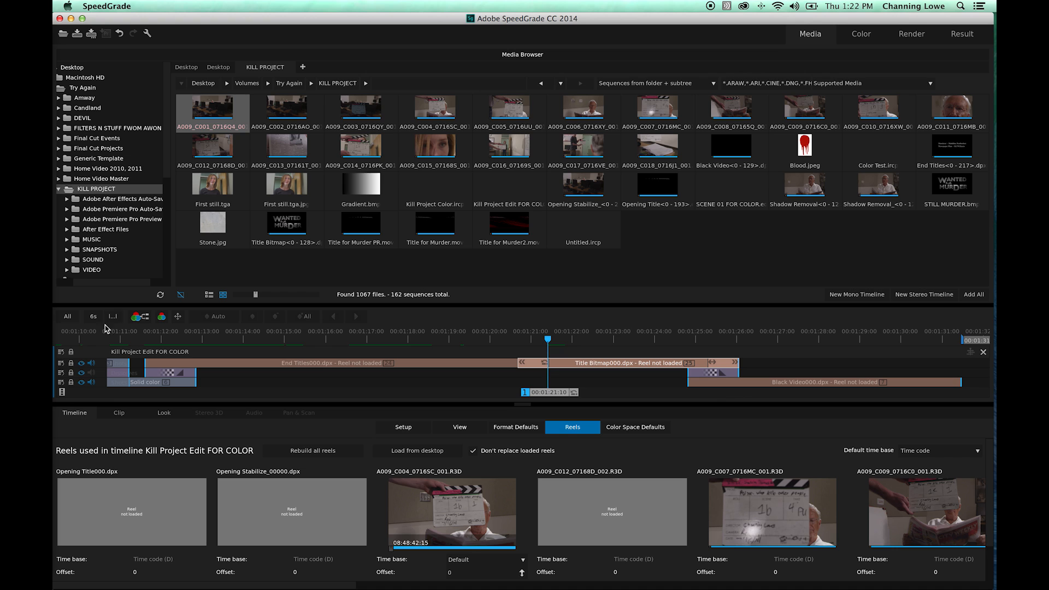
left_click(68, 317)
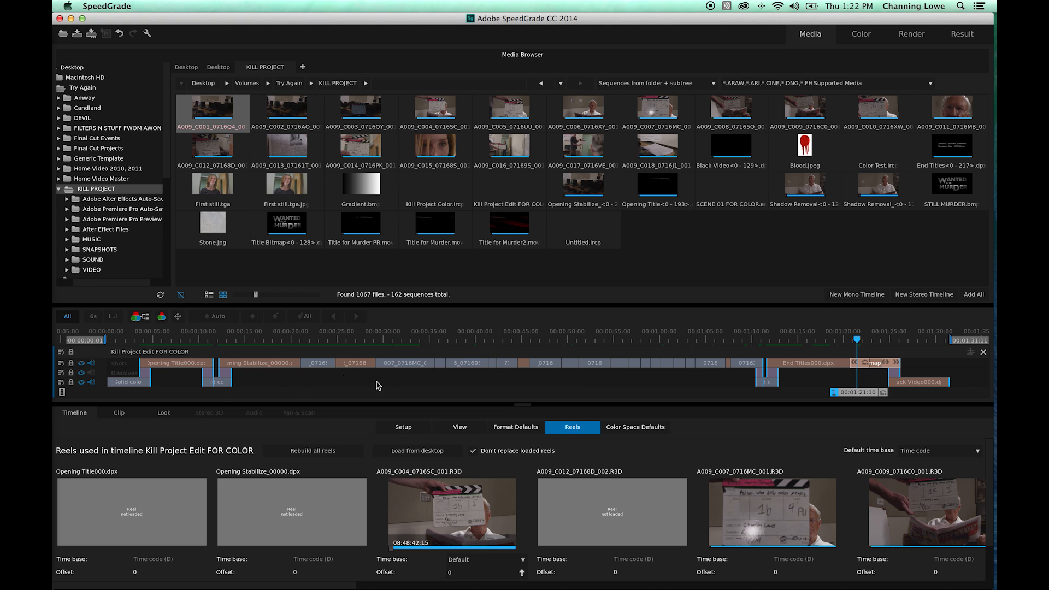
left_click_drag(858, 393, 188, 399)
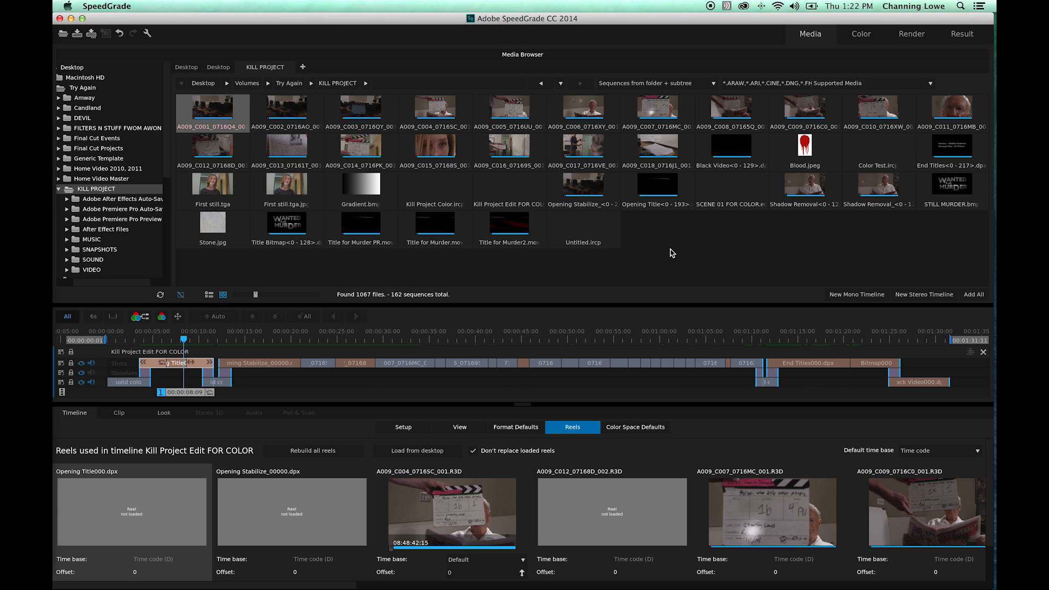
Browse to the FLATTENED FILES folder inside After Effect Files and enlarge the media thumbnails.
left_click(114, 230)
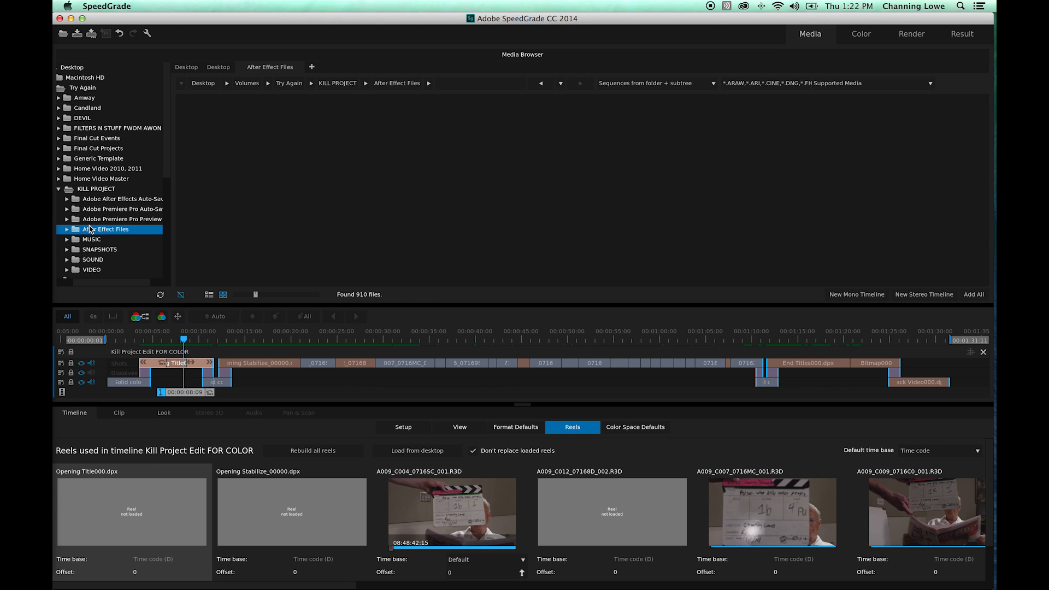
left_click(67, 229)
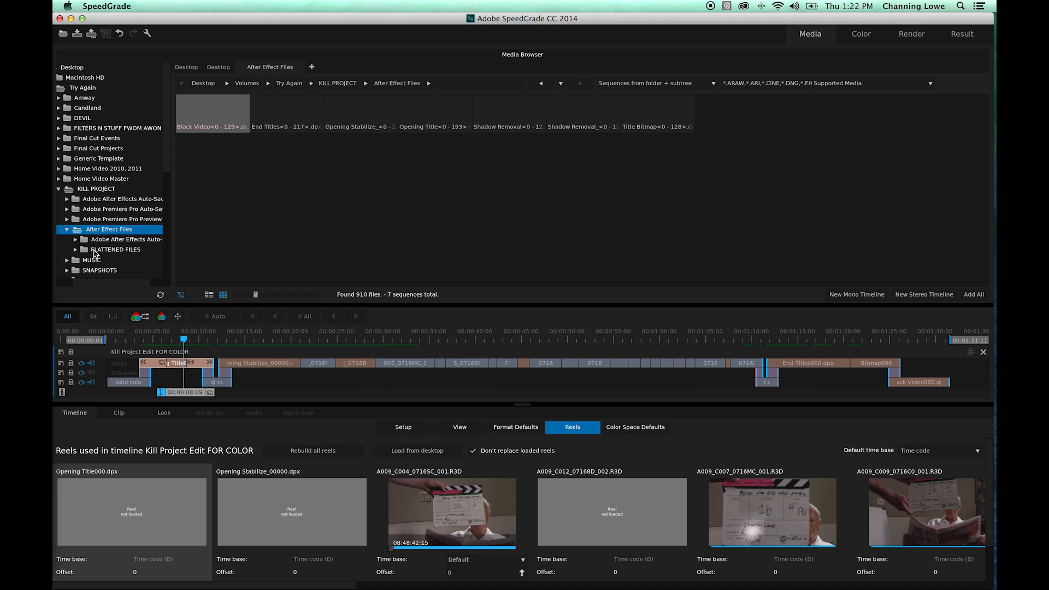
left_click(90, 251)
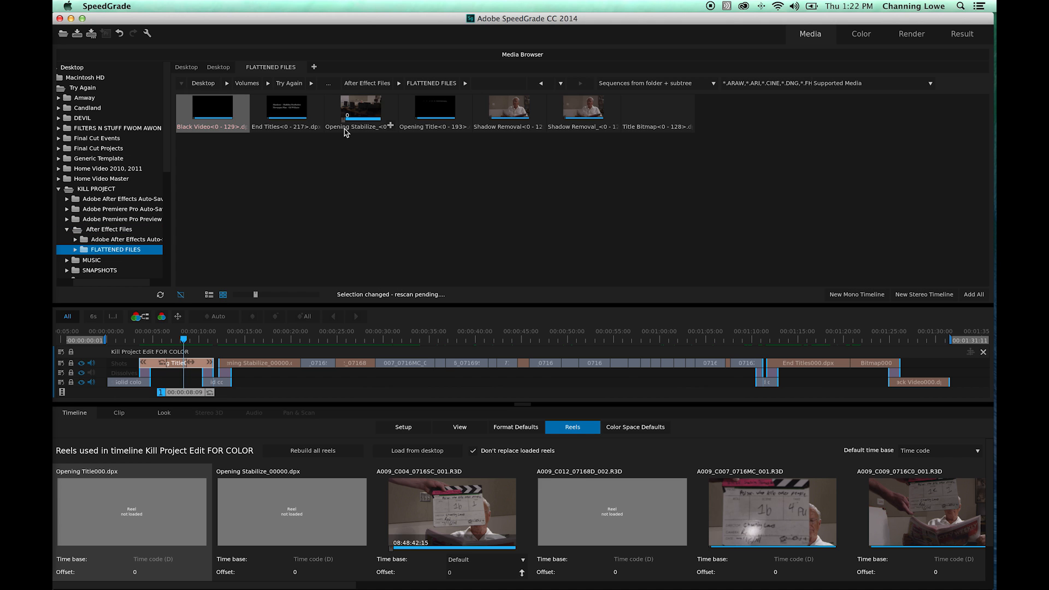
left_click(257, 296)
left_click_drag(257, 297, 274, 300)
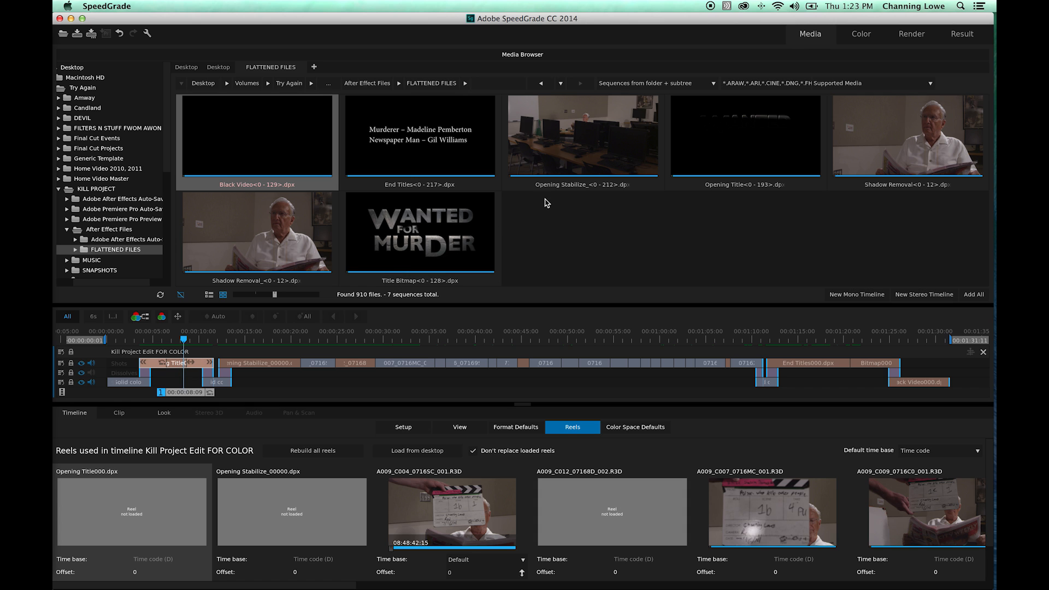
Relink the Opening Title and Opening Stabilize timeline clips to their matching DPX sequences from FLATTENED FILES.
left_click_drag(746, 131, 180, 365)
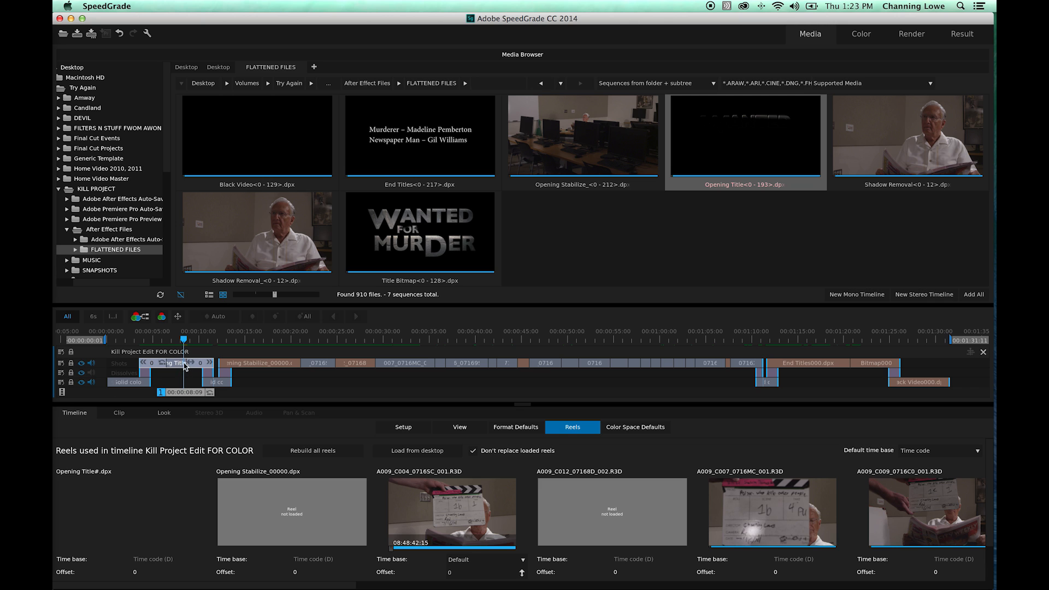
left_click_drag(181, 381, 267, 380)
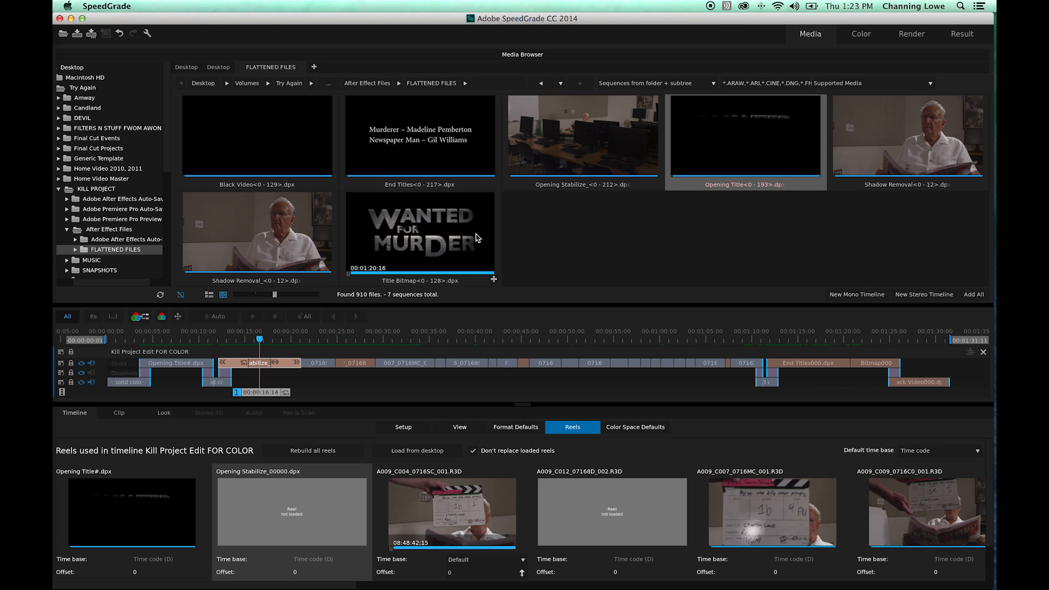
left_click_drag(546, 165, 356, 397)
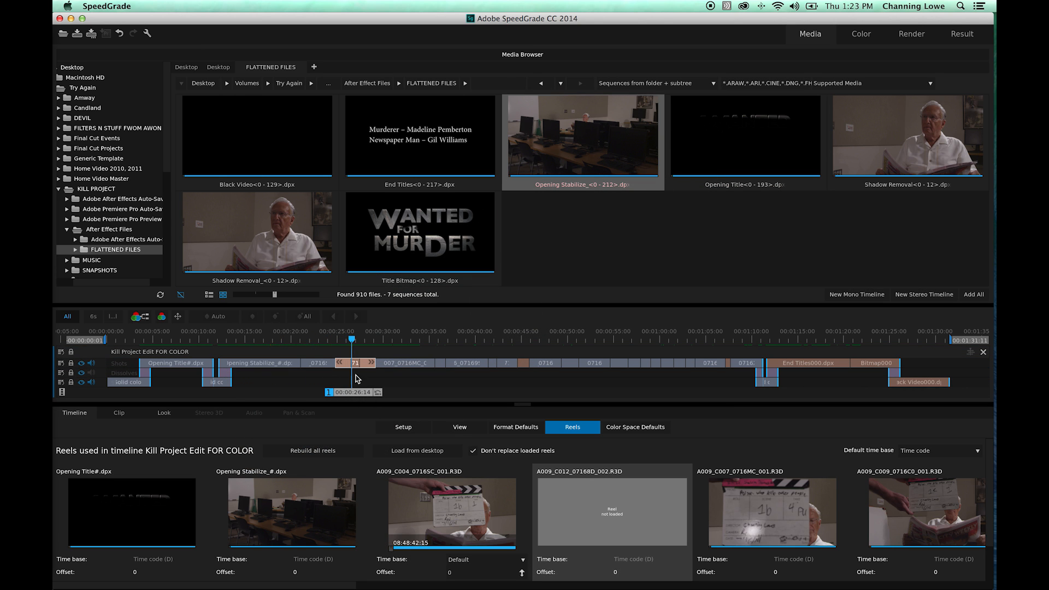
Focus on the unloaded A009_C012 clip and browse to the A009_0716RK.RDM folder inside KILL PROJECT's VIDEO folder.
scroll(368, 363, "up", 5)
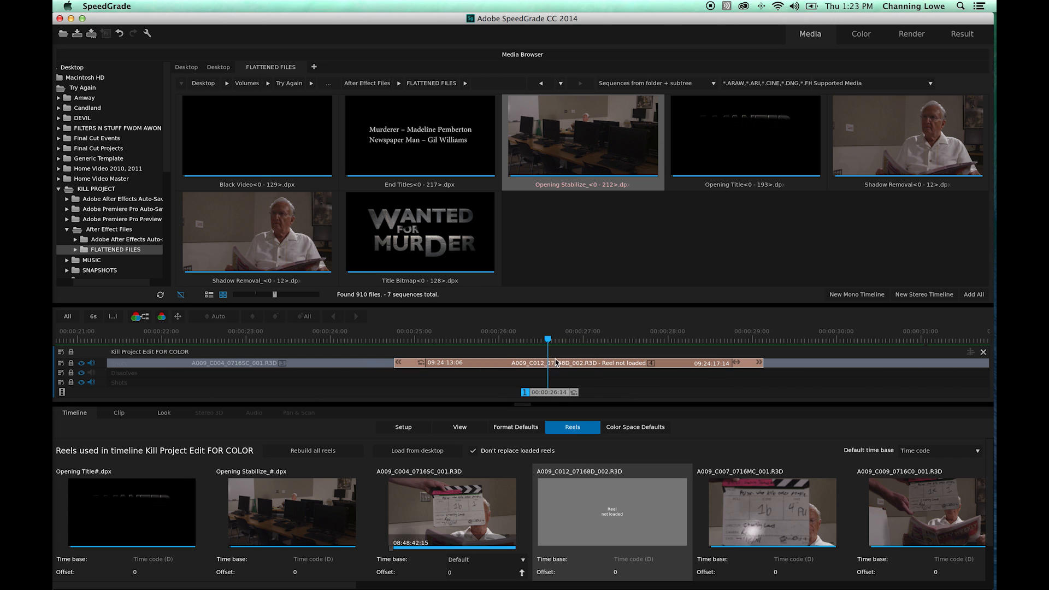
left_click(83, 189)
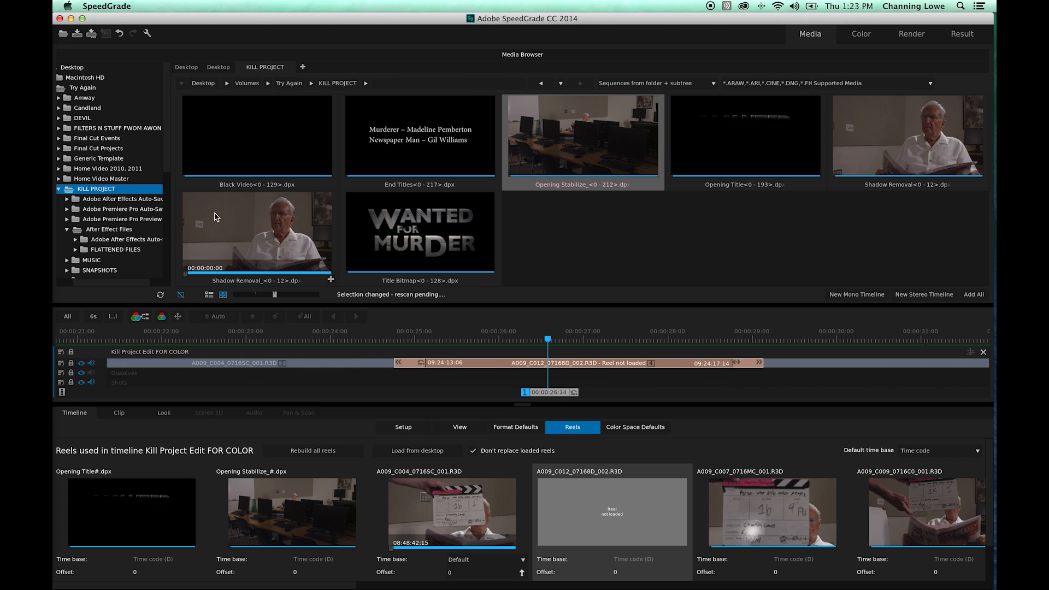
left_click(67, 230)
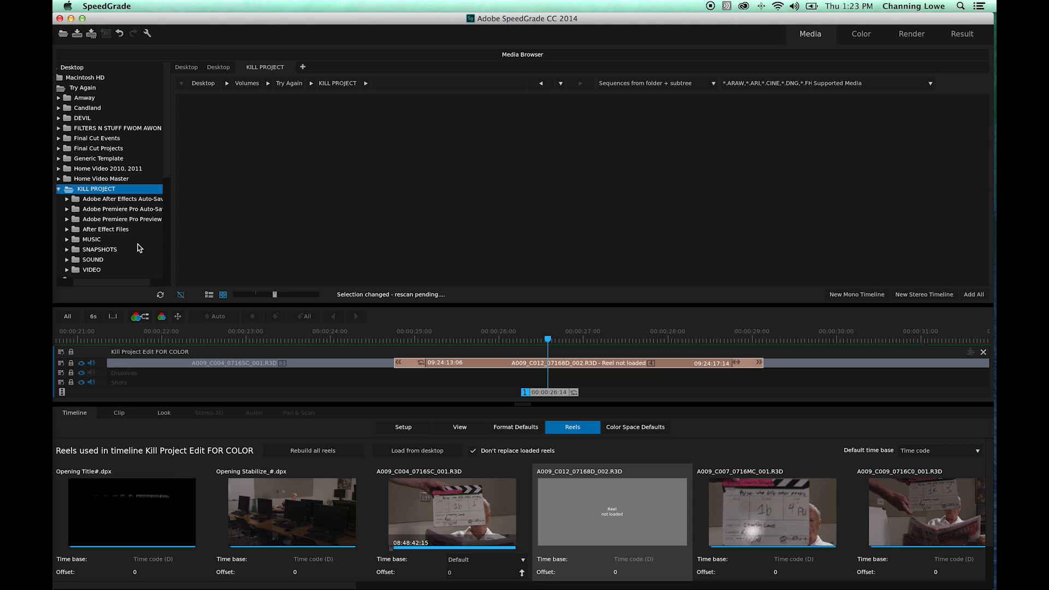
left_click(85, 270)
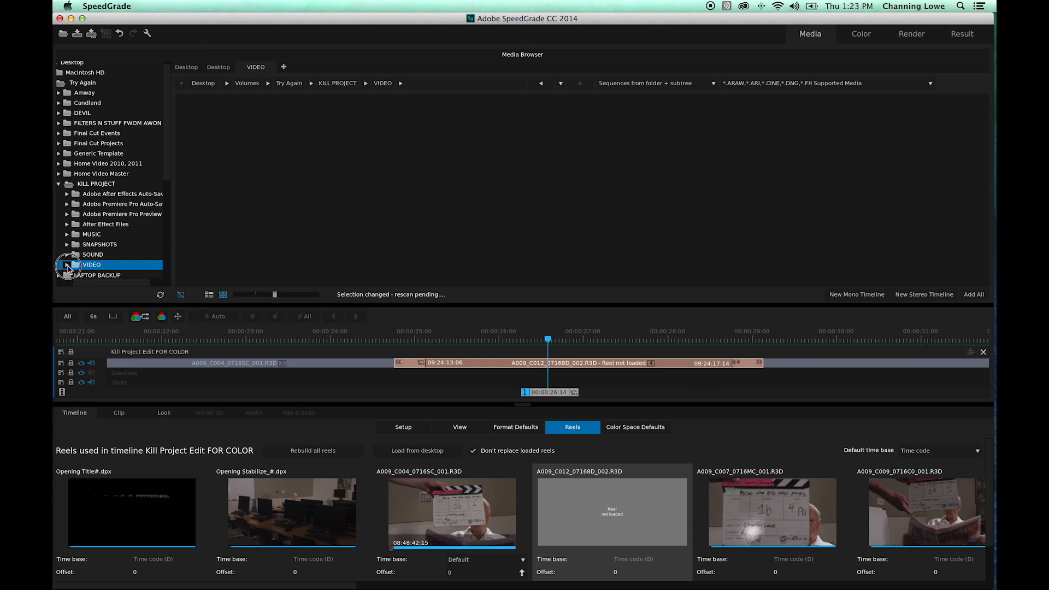
left_click(105, 274)
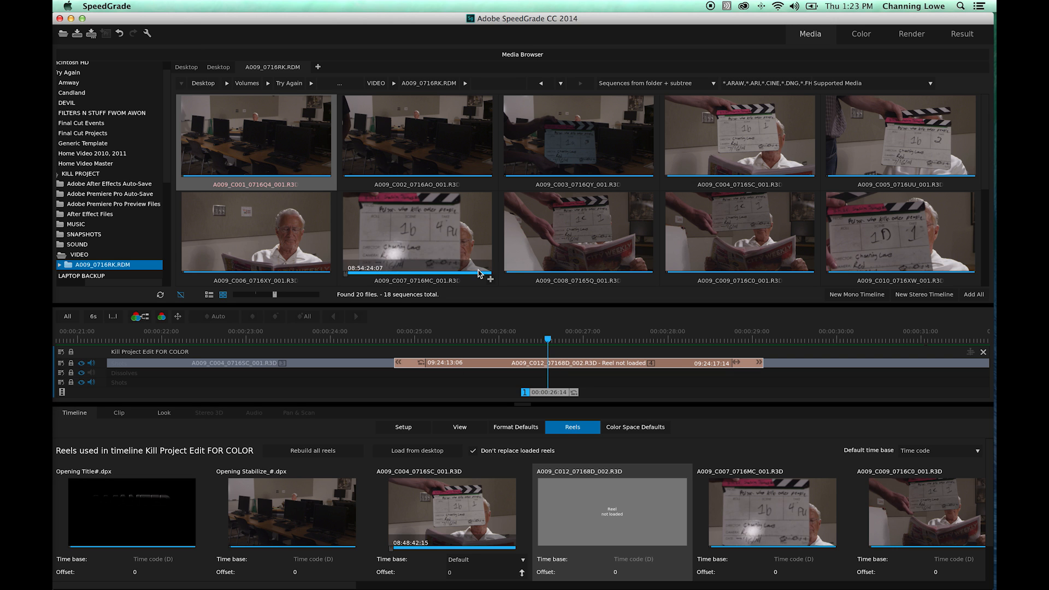
Relink the unloaded A009_C012 timeline clip to the A009_C012 R3D file ending in _001 and move on along the timeline.
scroll(569, 255, "down", 3)
scroll(568, 254, "up", 1)
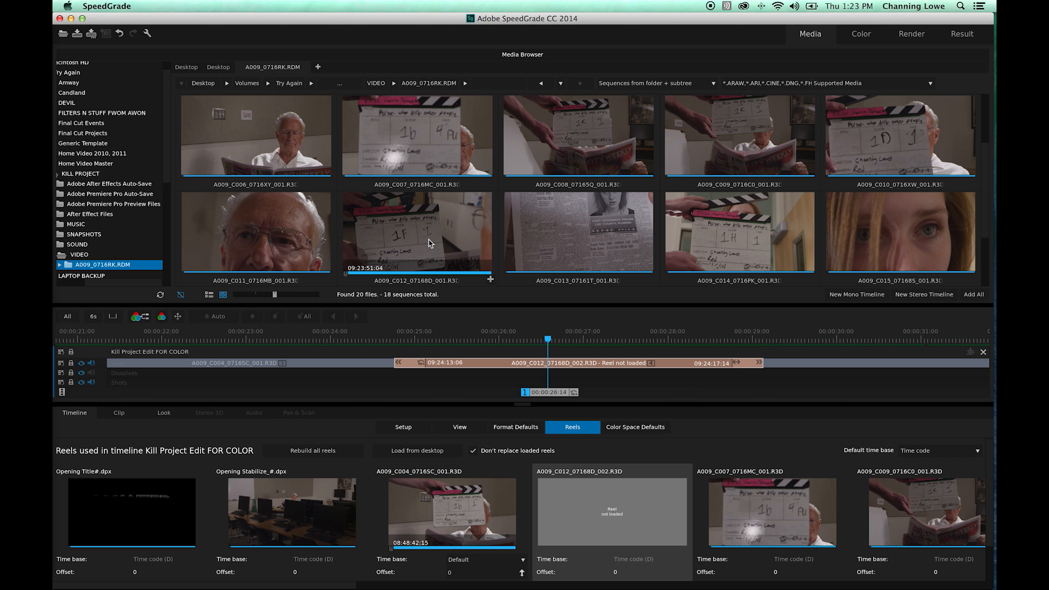
left_click_drag(417, 241, 561, 365)
scroll(559, 382, "down", 5)
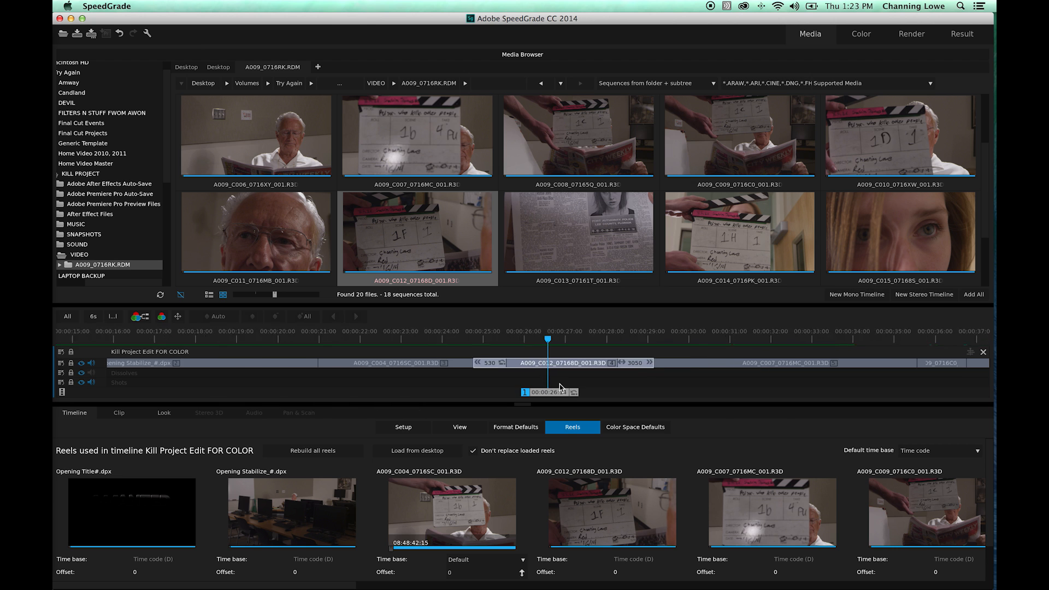
left_click_drag(556, 393, 839, 382)
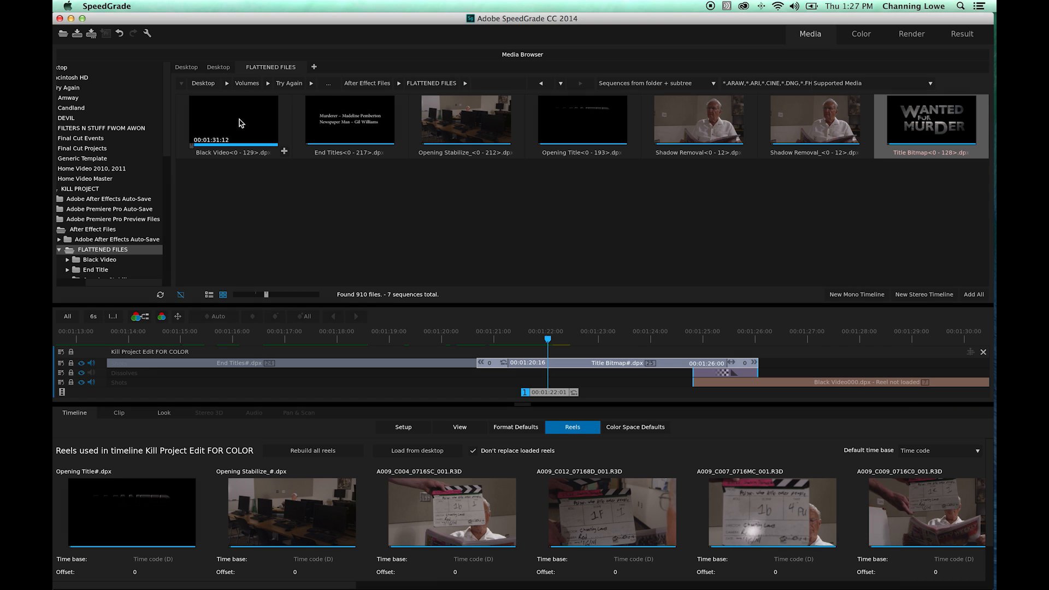
Relink the unloaded Black Video timeline clip to its DPX sequence from FLATTENED FILES and fit the whole timeline in view.
left_click_drag(241, 123, 844, 382)
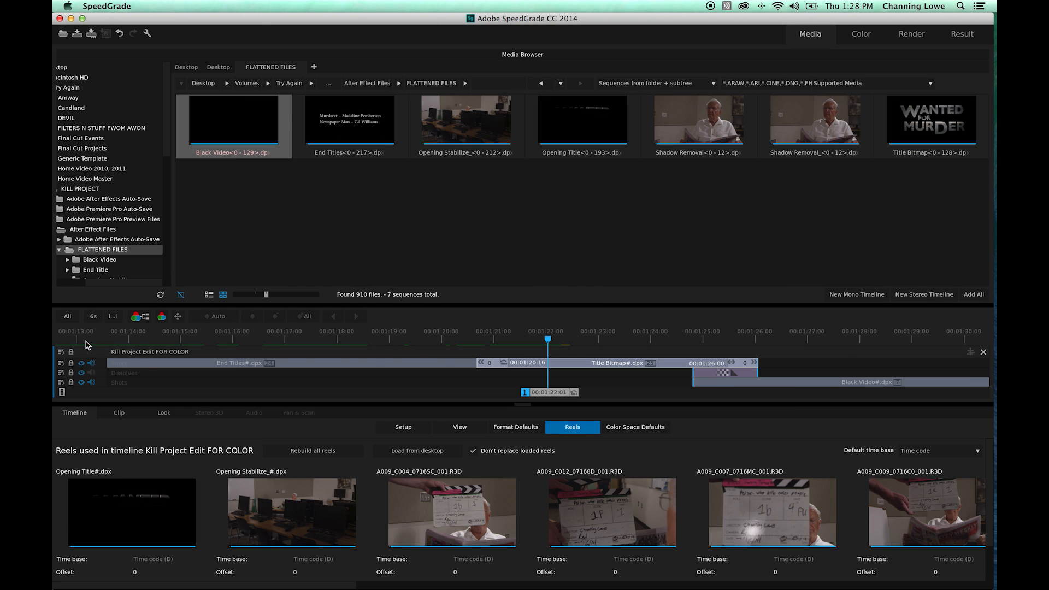
left_click(67, 316)
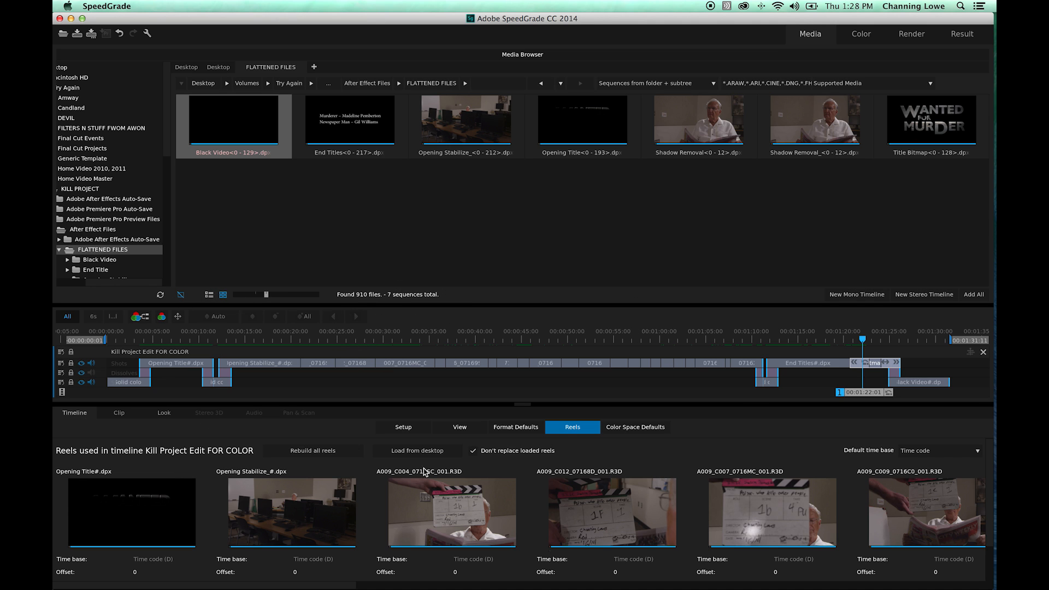
Save the SpeedGrade project as Kill Project Edit FOR COLOR in the KILL PROJECT folder.
key("super+shift+s")
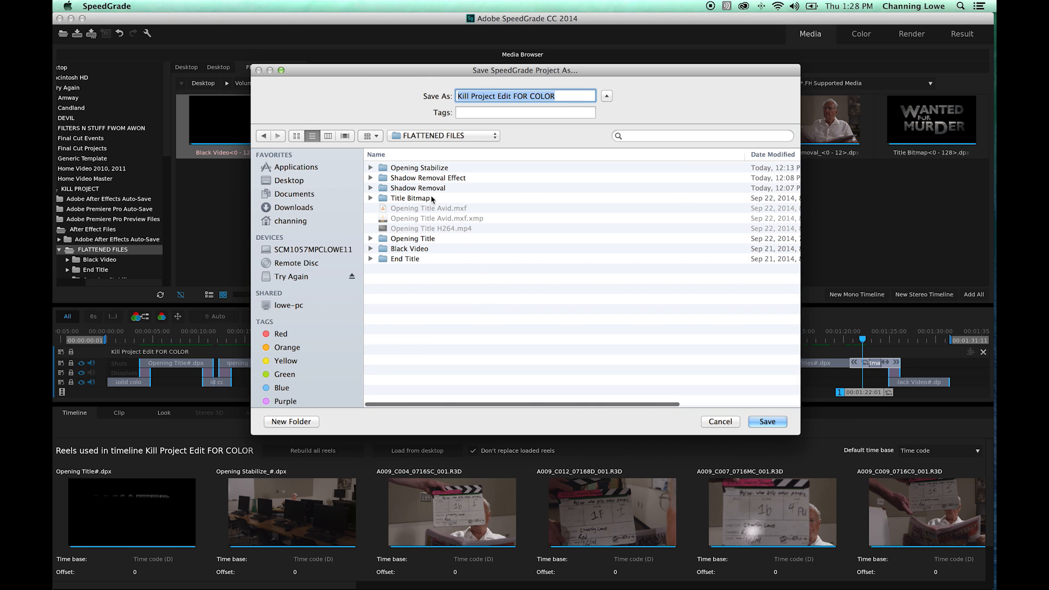
left_click(432, 137)
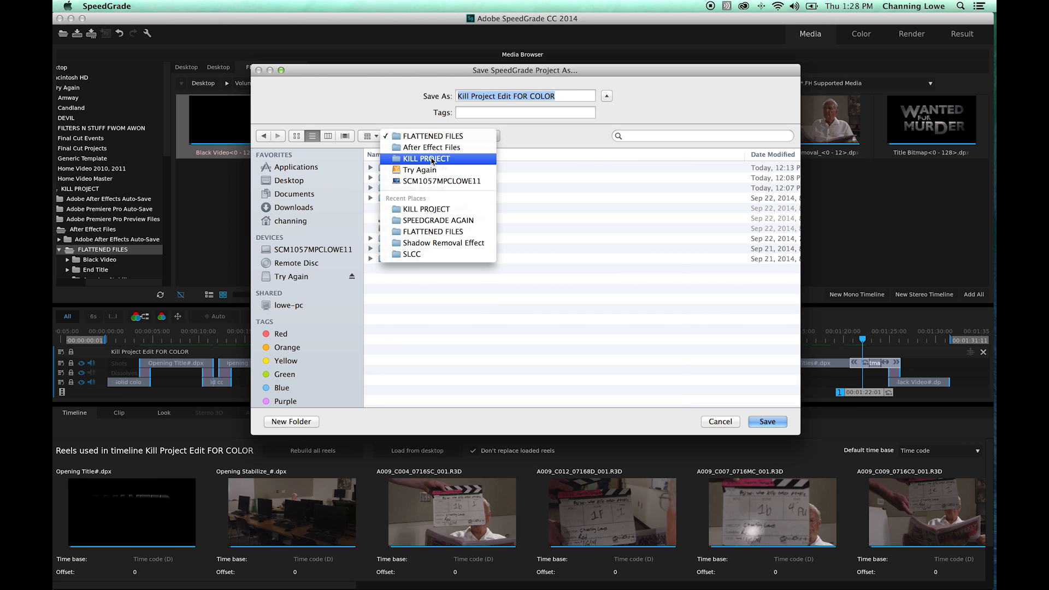
left_click(433, 159)
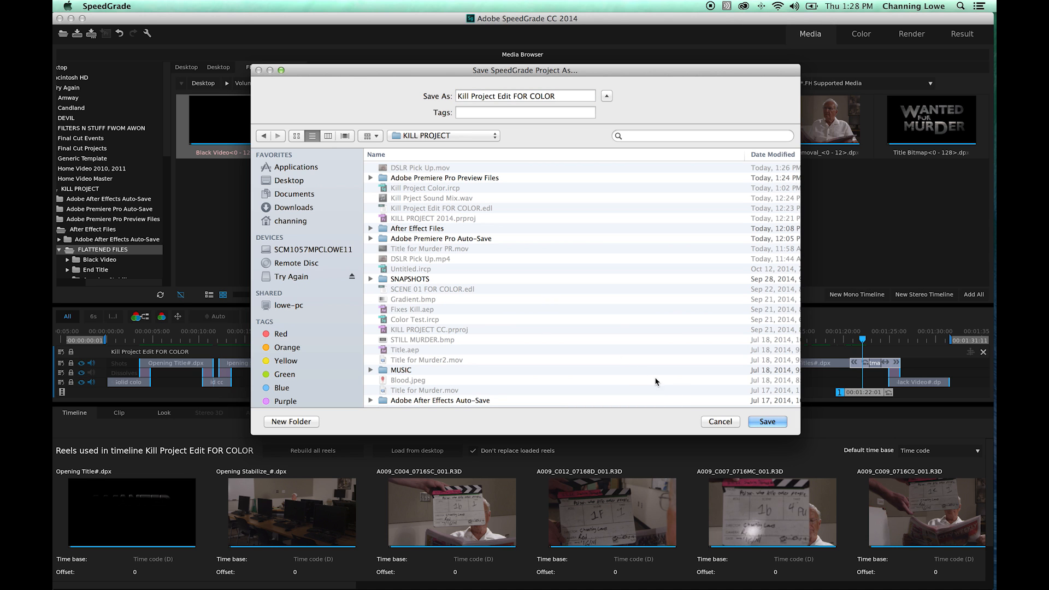
left_click(767, 421)
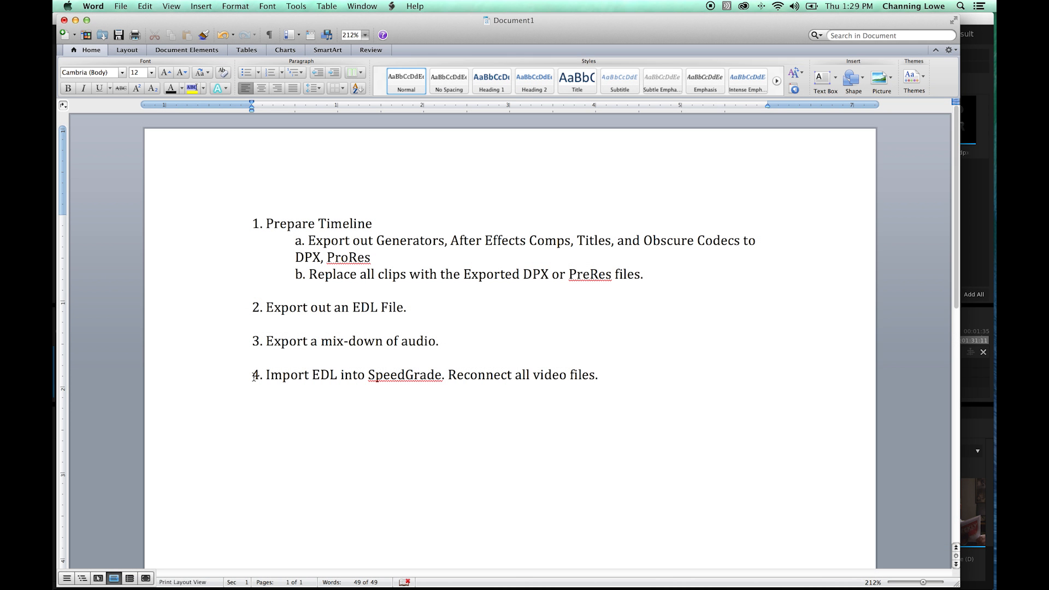
Switch to the Word checklist and highlight item 4 about importing the EDL into SpeedGrade and reconnecting all video files.
left_click_drag(253, 376, 611, 379)
left_click(588, 384)
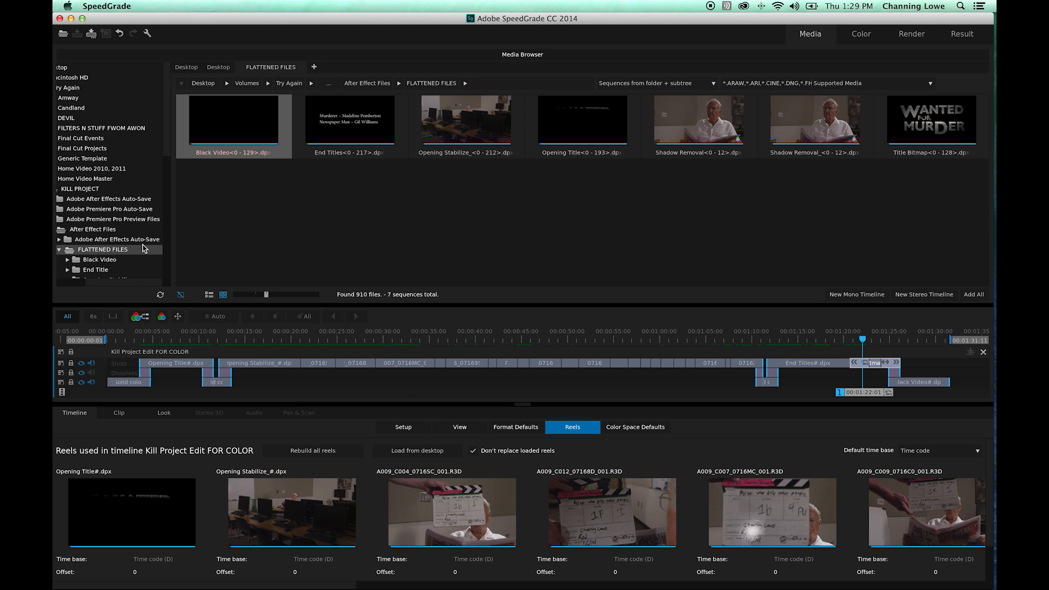
Return to SpeedGrade, collapse the After Effect Files folder and browse the media in the KILL PROJECT folder.
left_click_drag(107, 283, 69, 286)
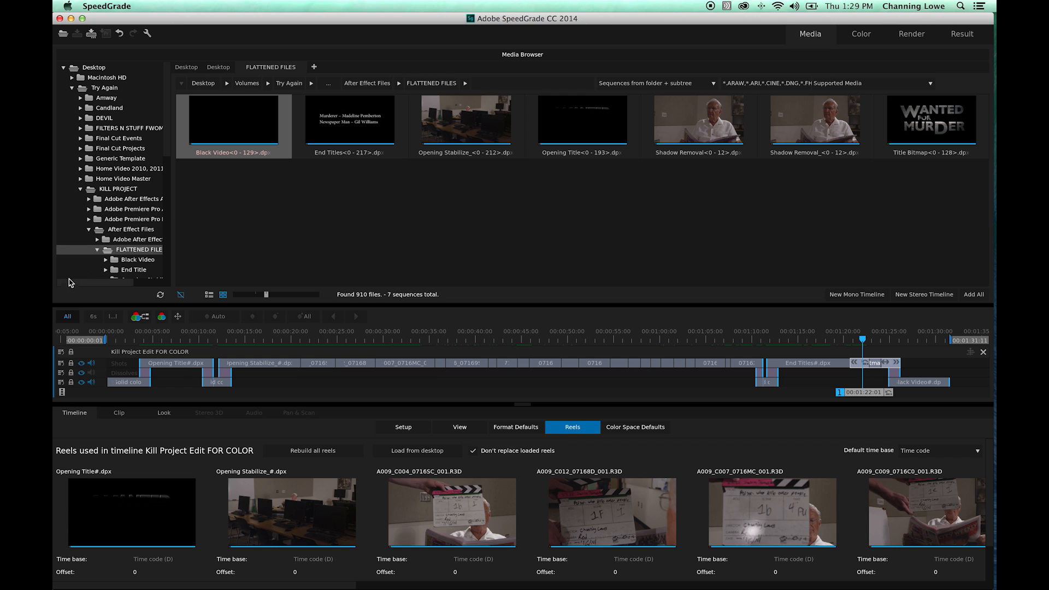
left_click(115, 188)
left_click(88, 233)
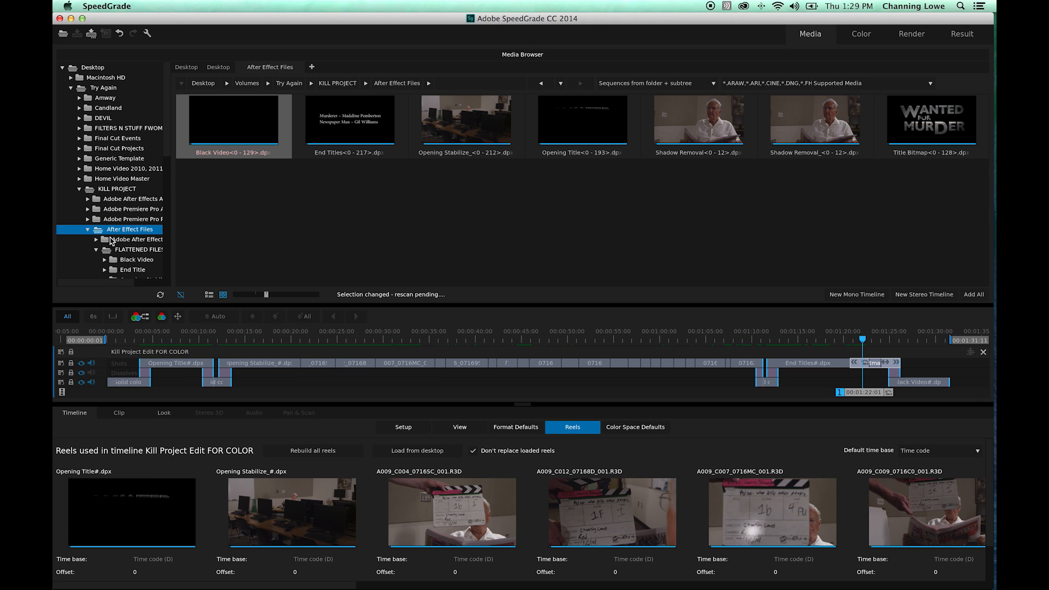
left_click(89, 230)
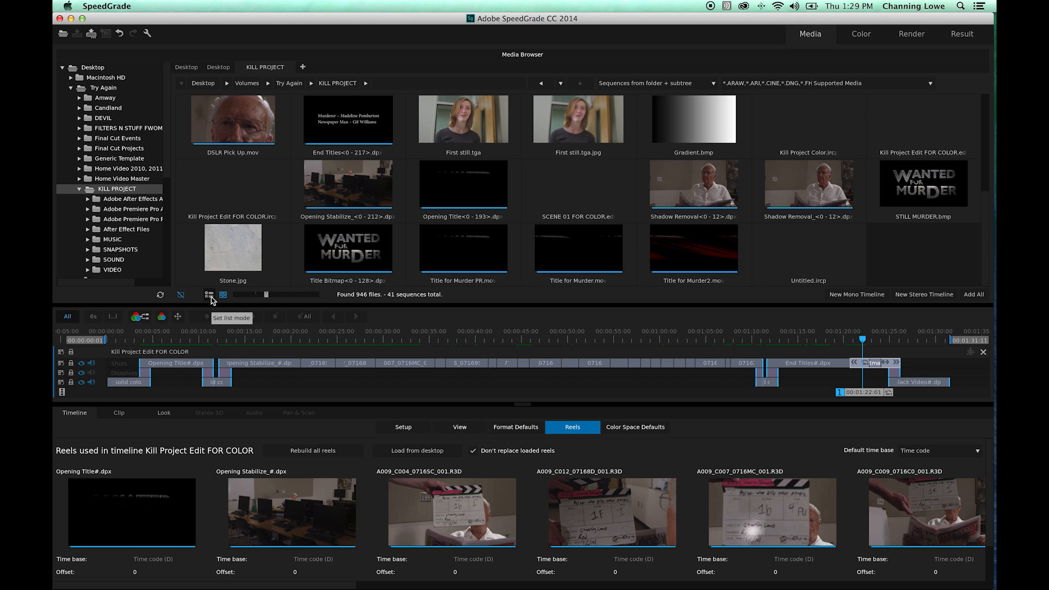
left_click(209, 295)
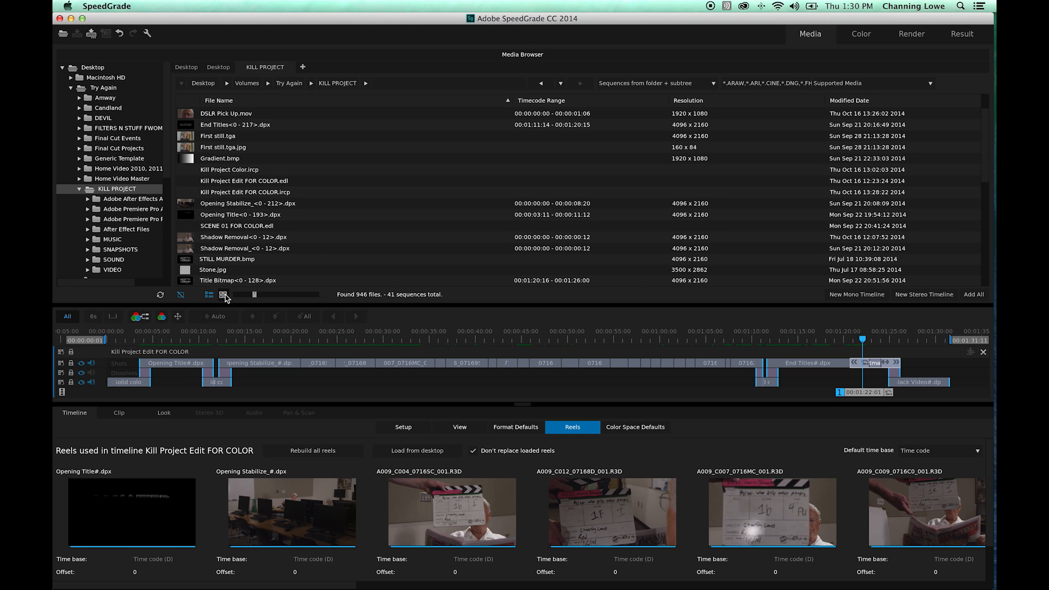
scroll(251, 253, "up", 5)
scroll(252, 252, "down", 5)
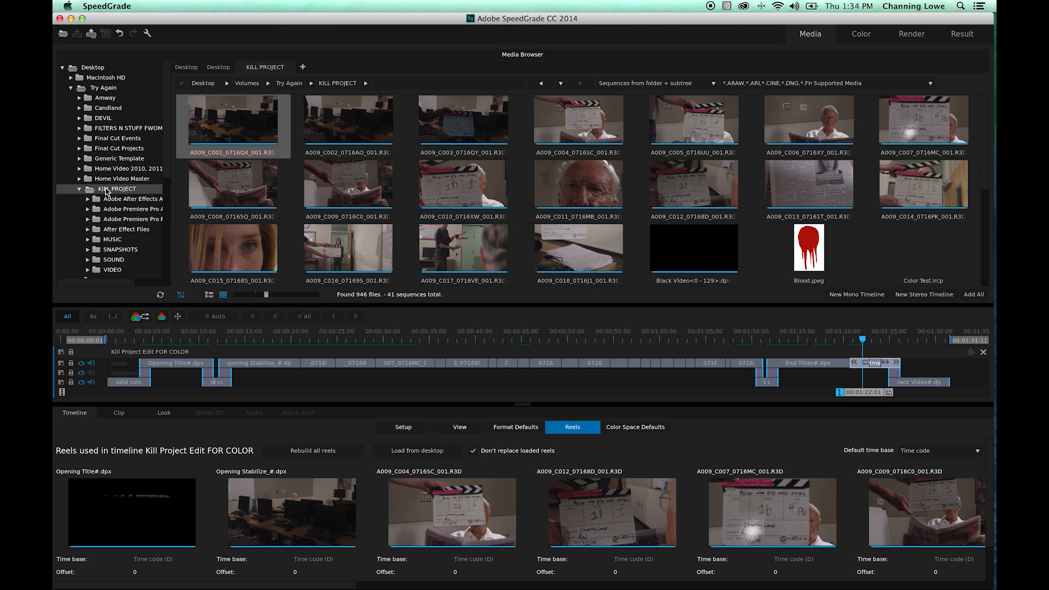
Limit the media browser to sequences from the selected folder, include all files, and show them as a list.
left_click(659, 85)
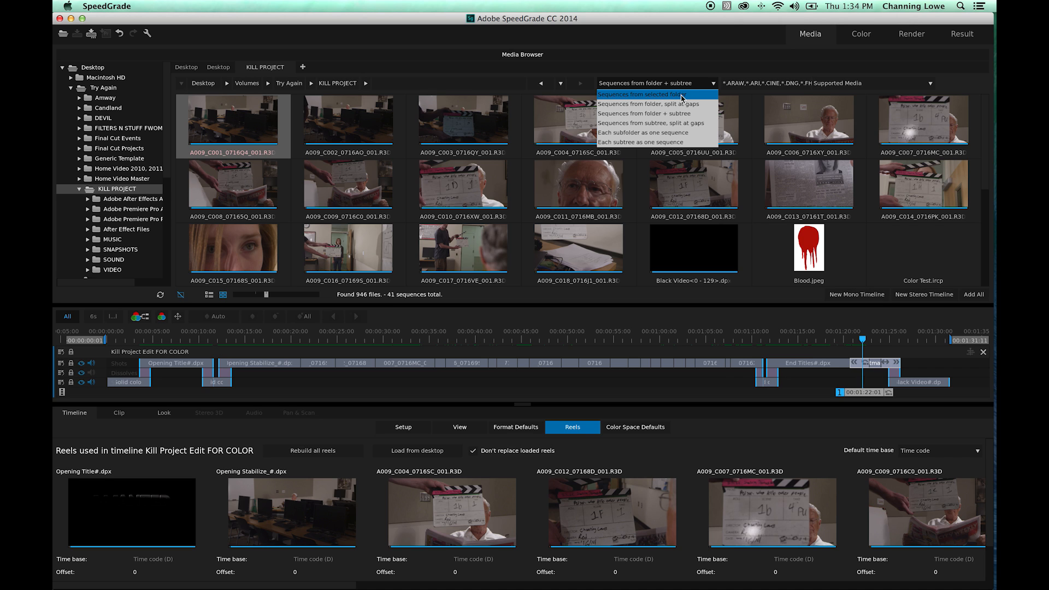
left_click(633, 97)
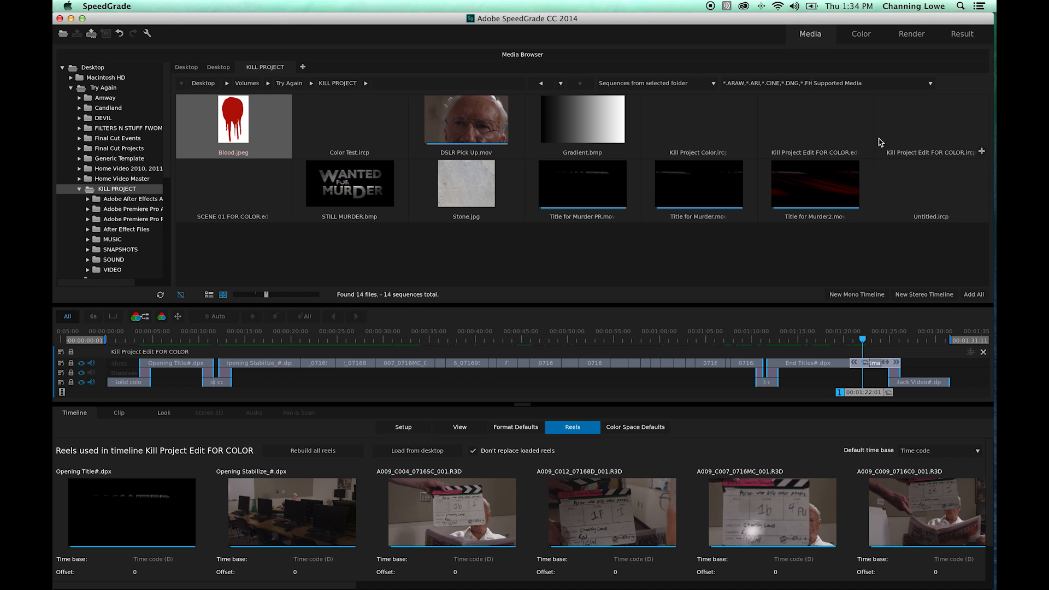
left_click(880, 89)
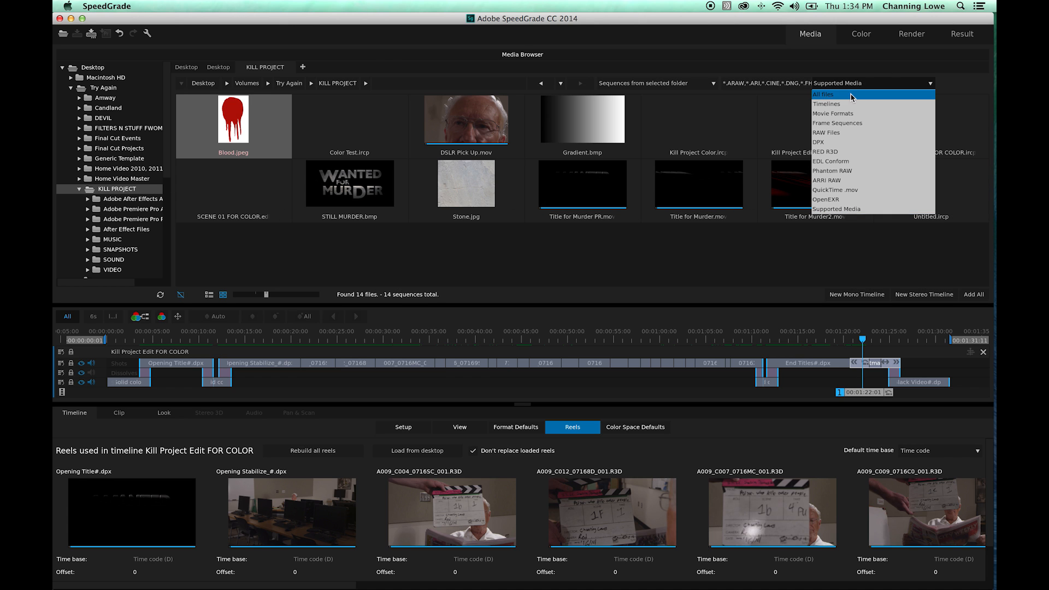
left_click(855, 97)
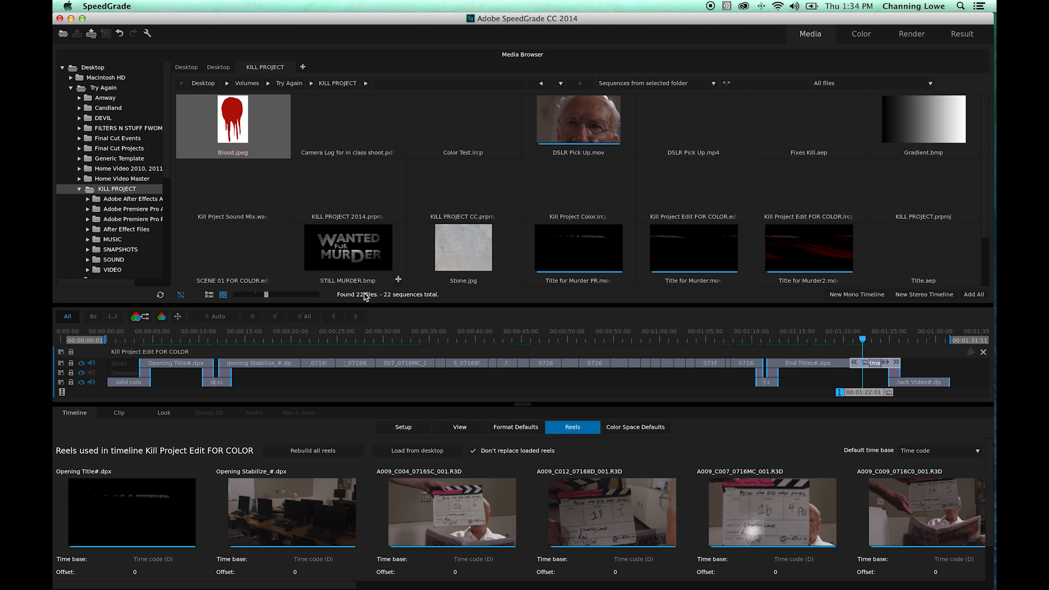
left_click(209, 295)
scroll(264, 236, "down", 1)
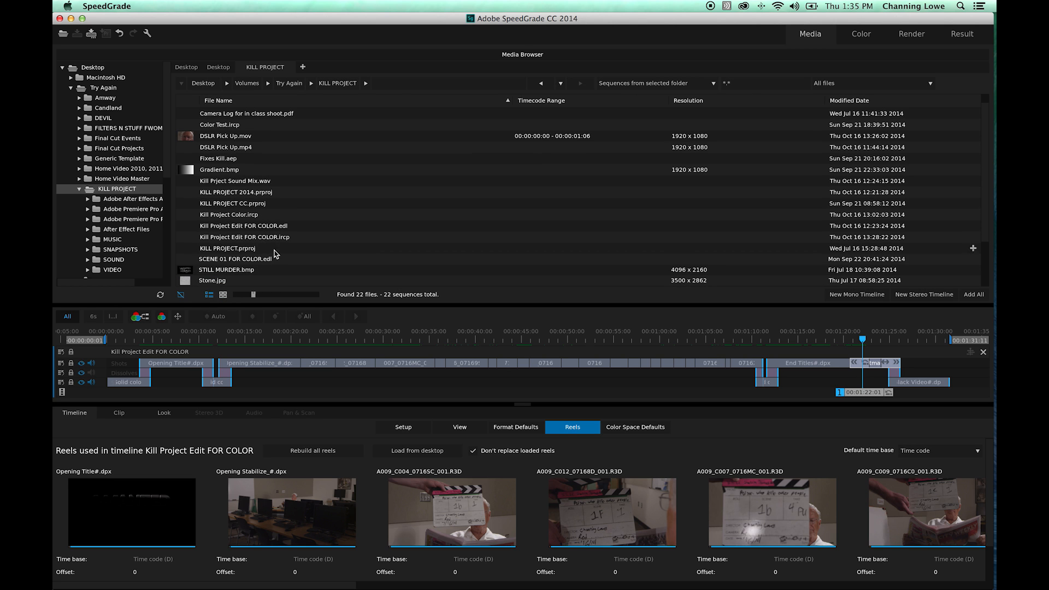
Add Kill Prject Sound Mix.wav beneath the video tracks and align its start with the first Solid color clip.
left_click(226, 184)
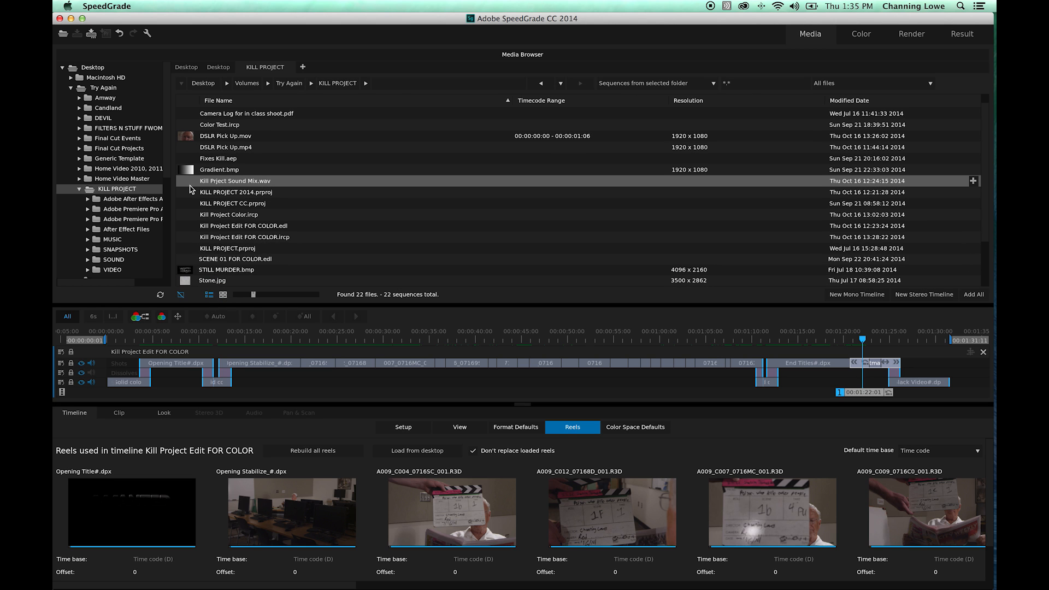
left_click_drag(214, 184, 181, 392)
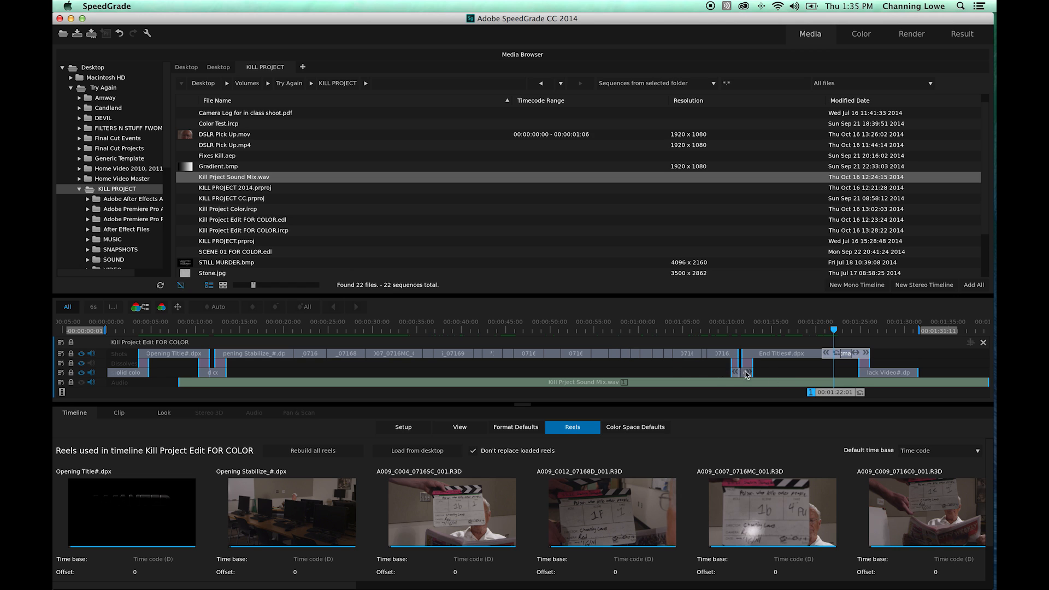
left_click_drag(825, 393, 105, 399)
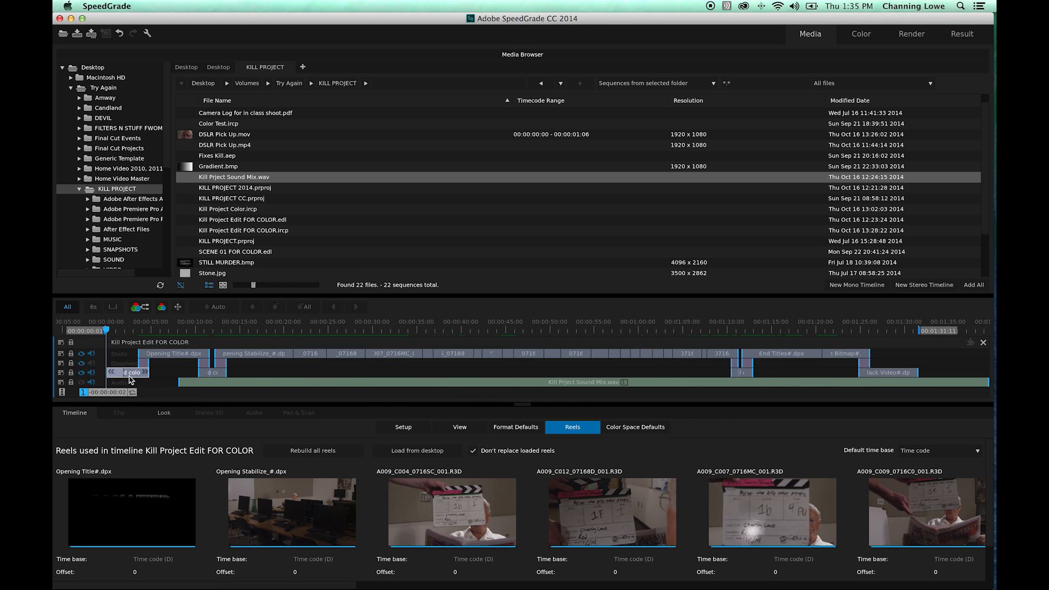
scroll(135, 374, "up", 8)
scroll(464, 382, "down", 4)
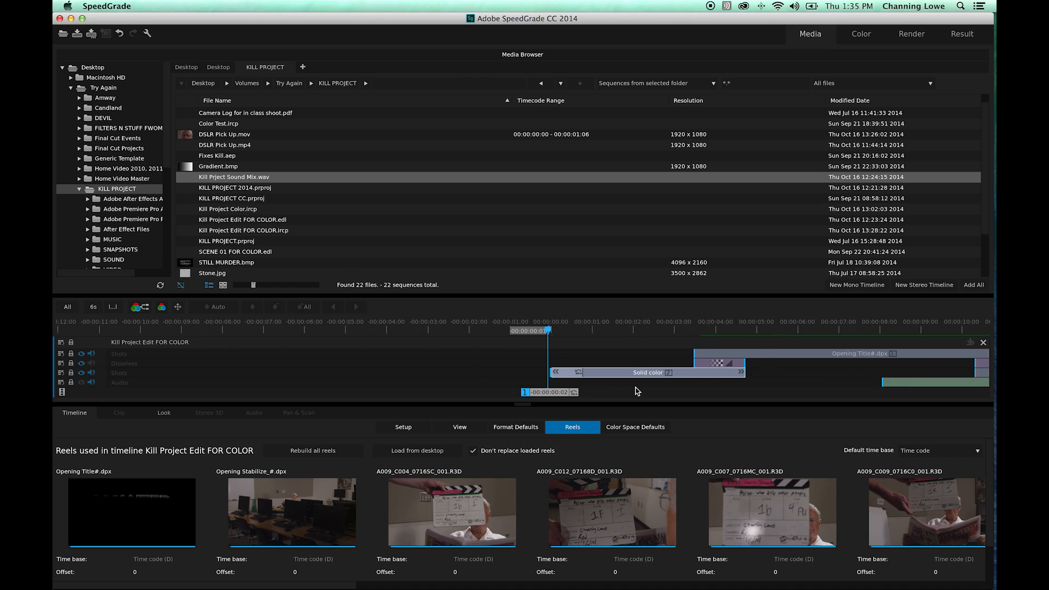
left_click(896, 384)
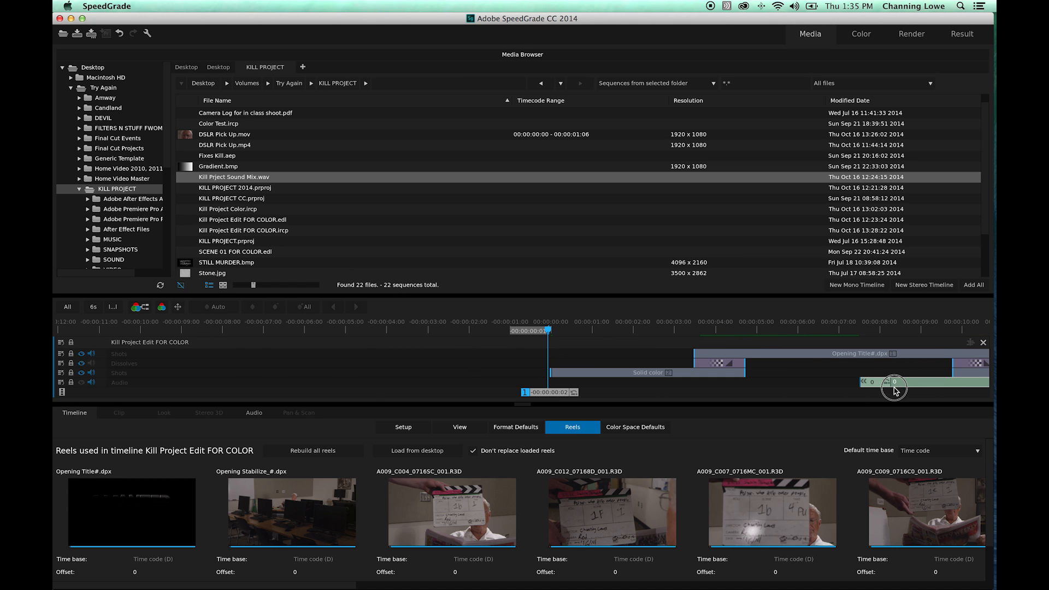
left_click(893, 387)
left_click_drag(888, 386, 577, 383)
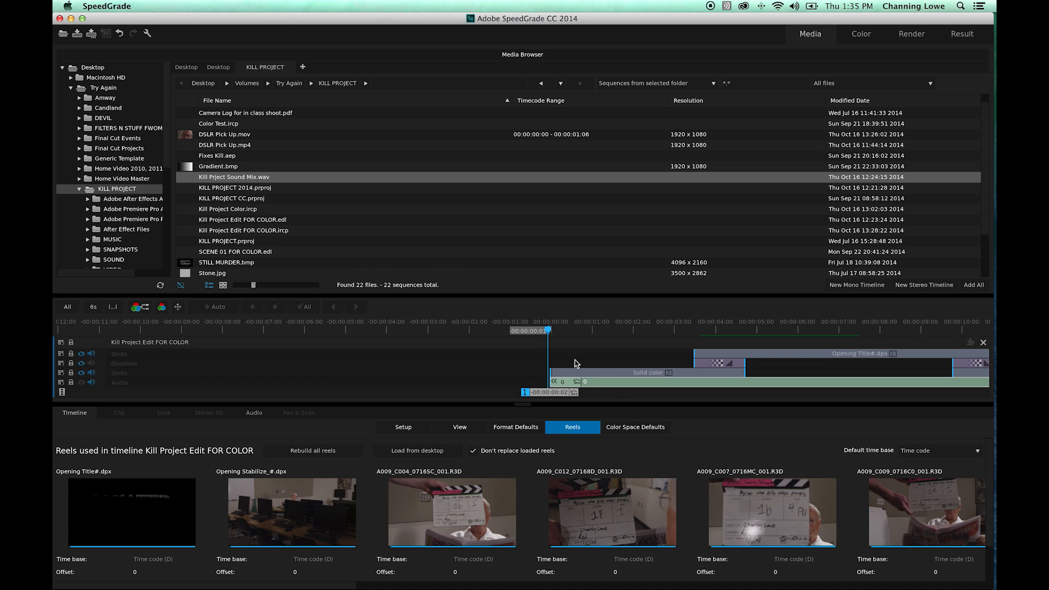
Check the sound mix's alignment with the Solid color clip at frame level and place the playhead on their first frame.
scroll(559, 384, "up", 10)
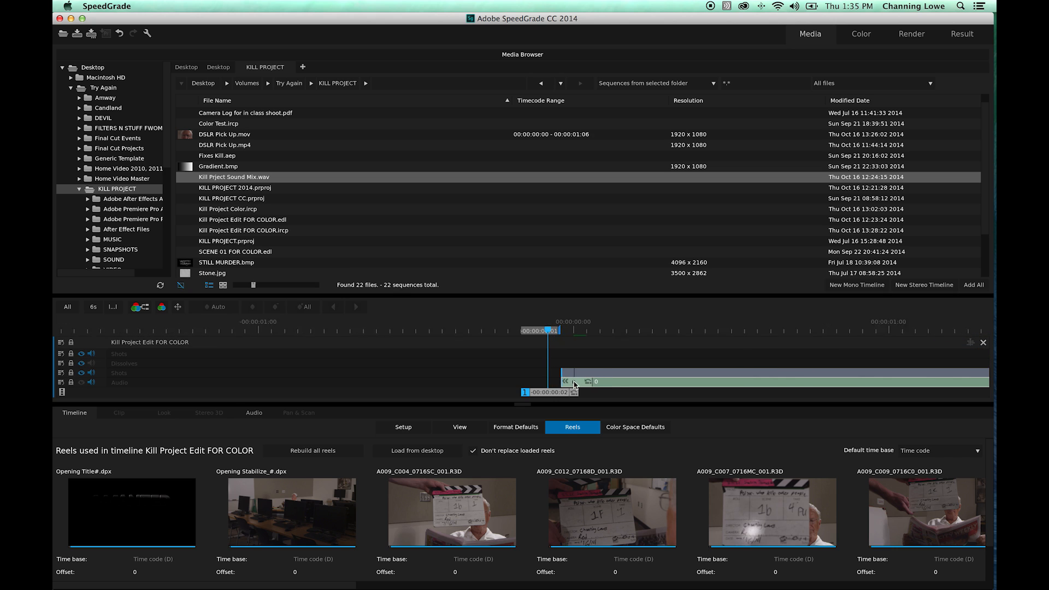
scroll(579, 386, "up", 2)
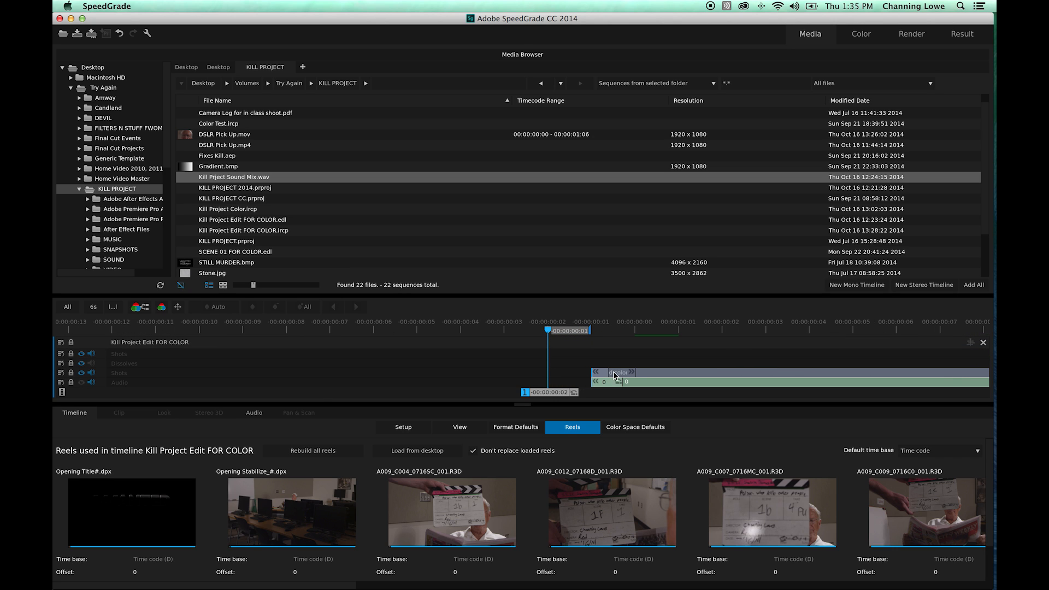
scroll(610, 377, "up", 1)
left_click_drag(621, 375, 593, 398)
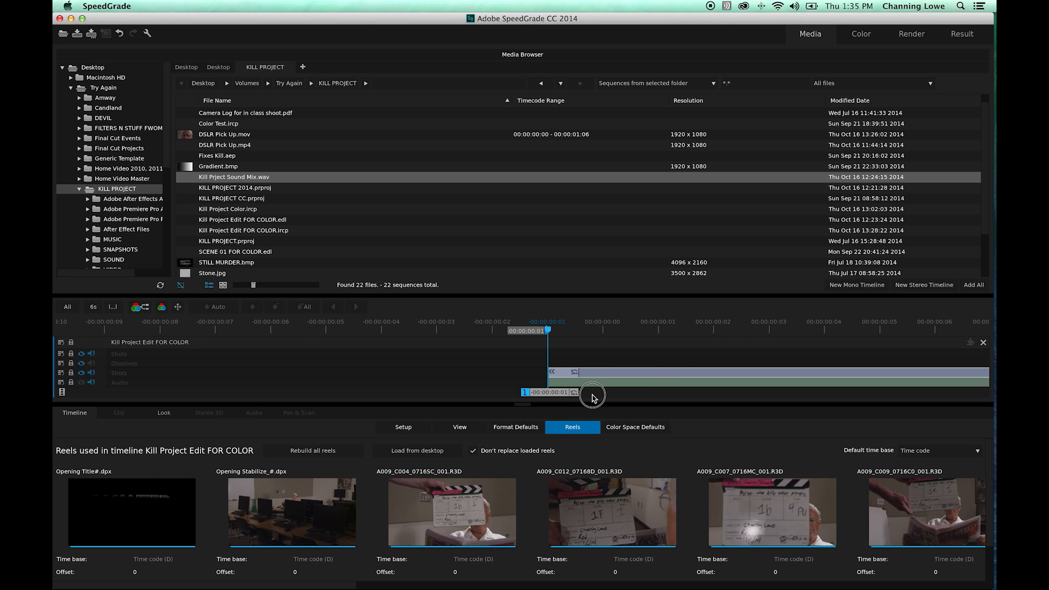
Mute the audio of both Shots tracks, leaving the sound mix track on, and fit the whole timeline in view.
scroll(608, 376, "down", 15)
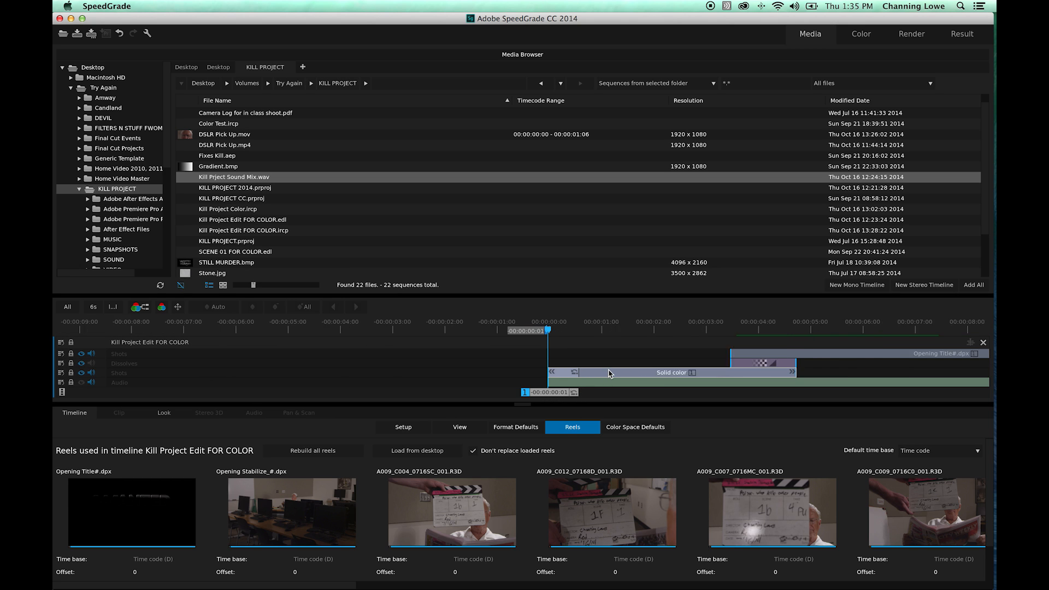
scroll(683, 375, "down", 1)
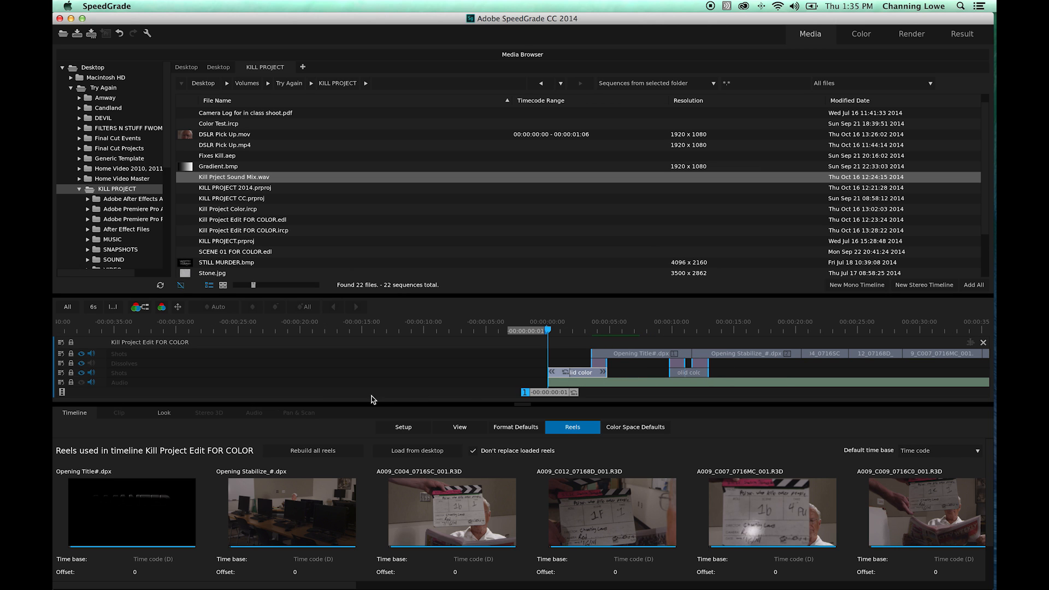
scroll(122, 389, "up", 10)
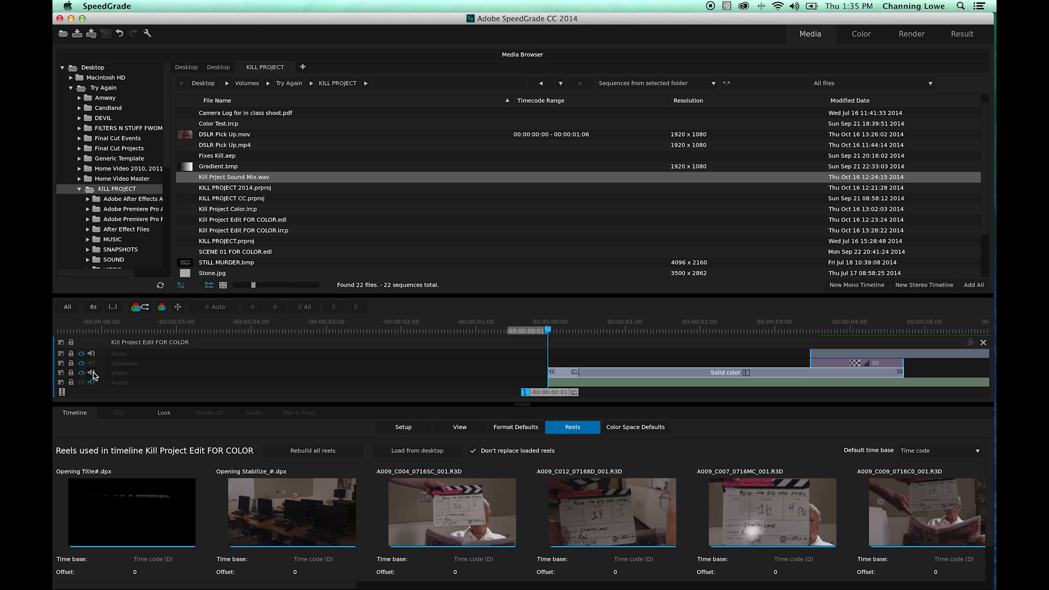
scroll(333, 396, "down", 3)
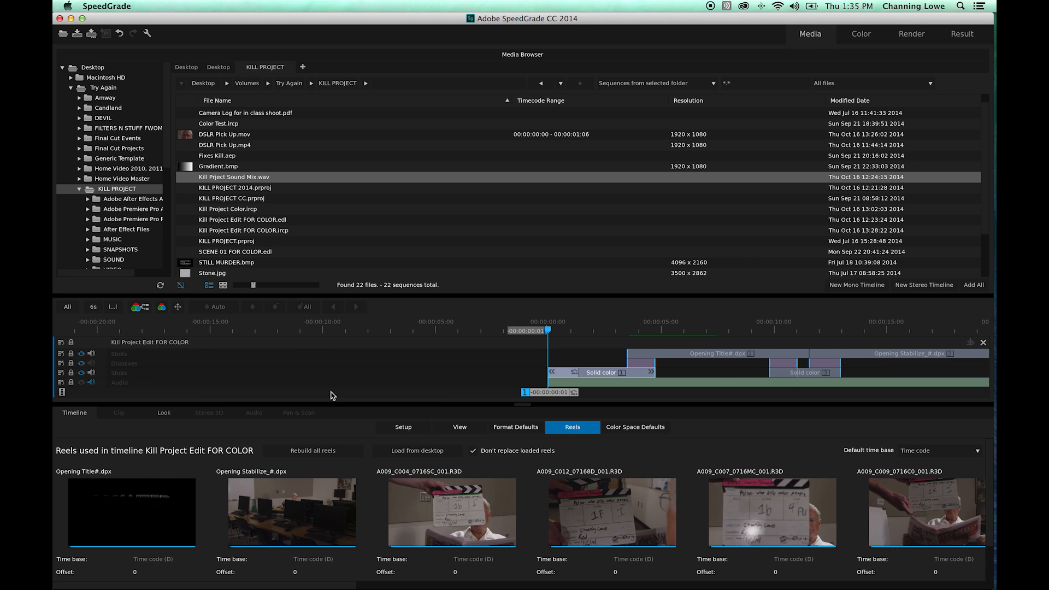
scroll(328, 391, "down", 5)
scroll(364, 393, "down", 2)
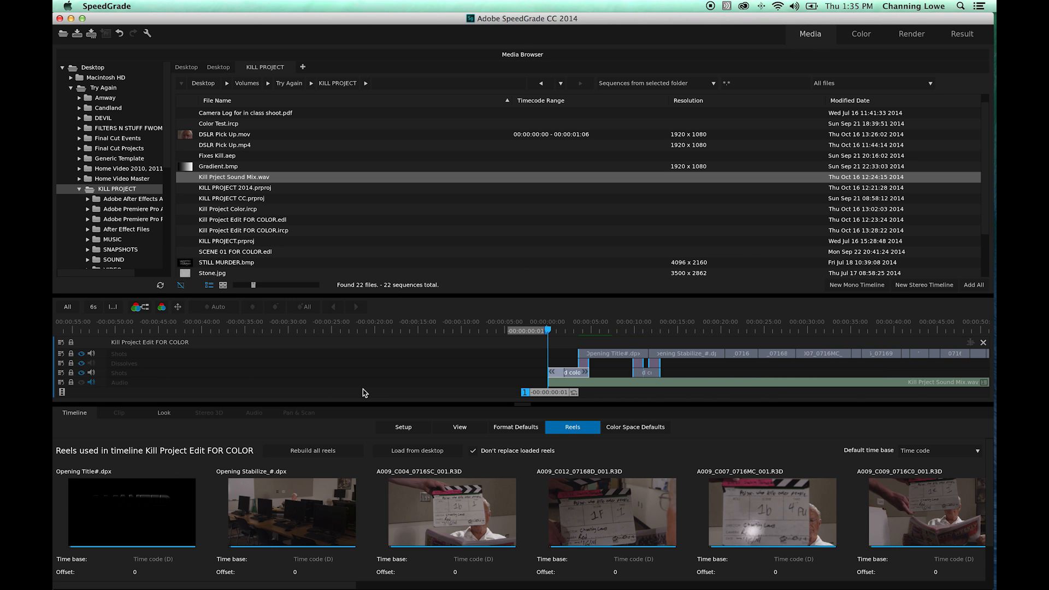
scroll(569, 392, "down", 3)
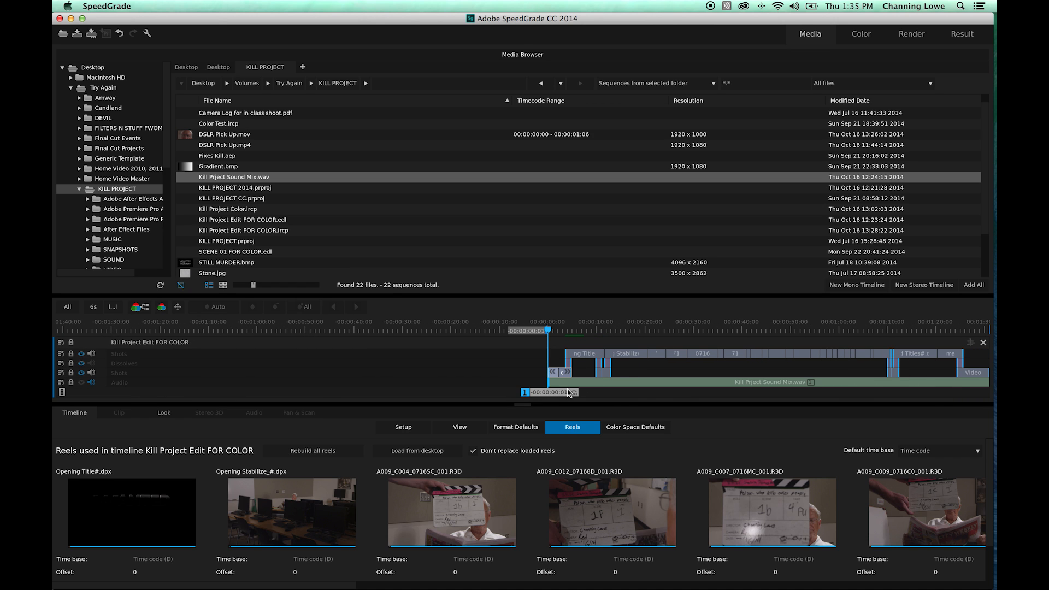
left_click(67, 307)
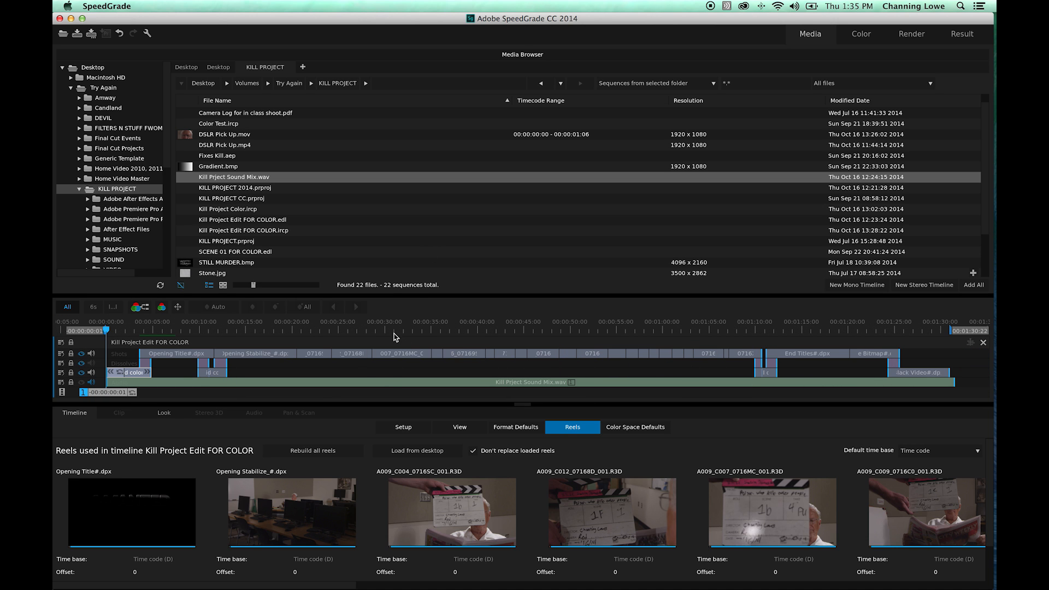
Move the playhead to 00:00:29:14, inside the A009_C007 clip.
left_click_drag(121, 392, 394, 386)
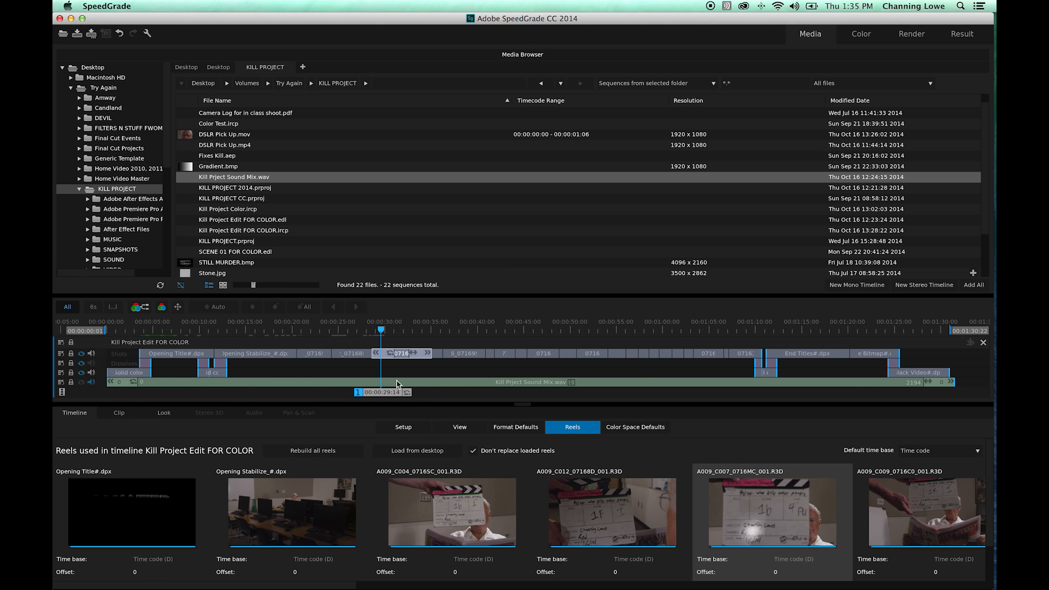
scroll(429, 368, "up", 6)
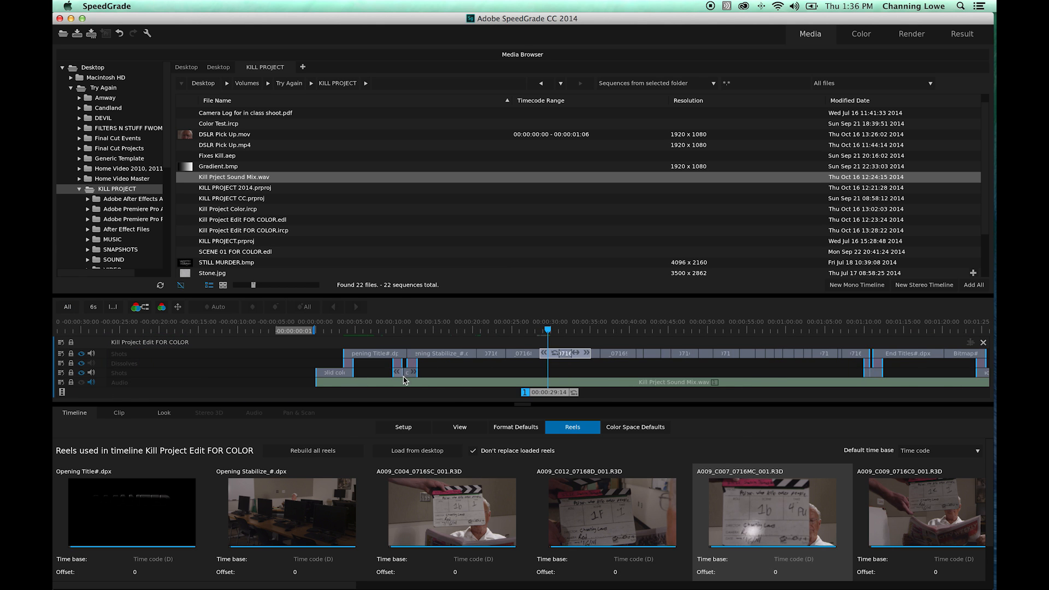
Fit the whole timeline in view and move the playhead to 00:00:08:05, inside the Opening Title clip.
scroll(440, 365, "up", 6)
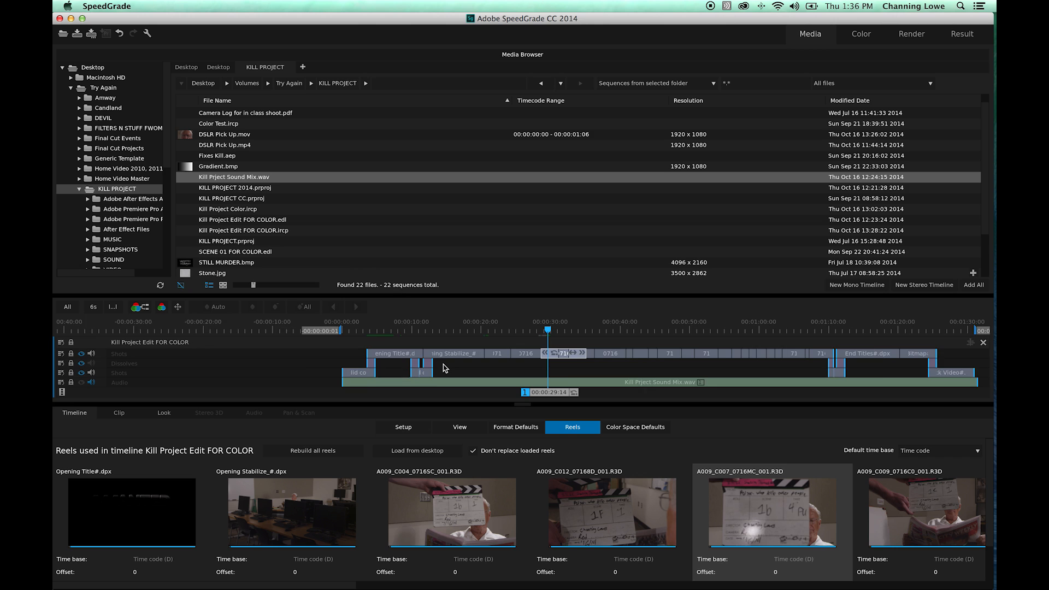
left_click(67, 306)
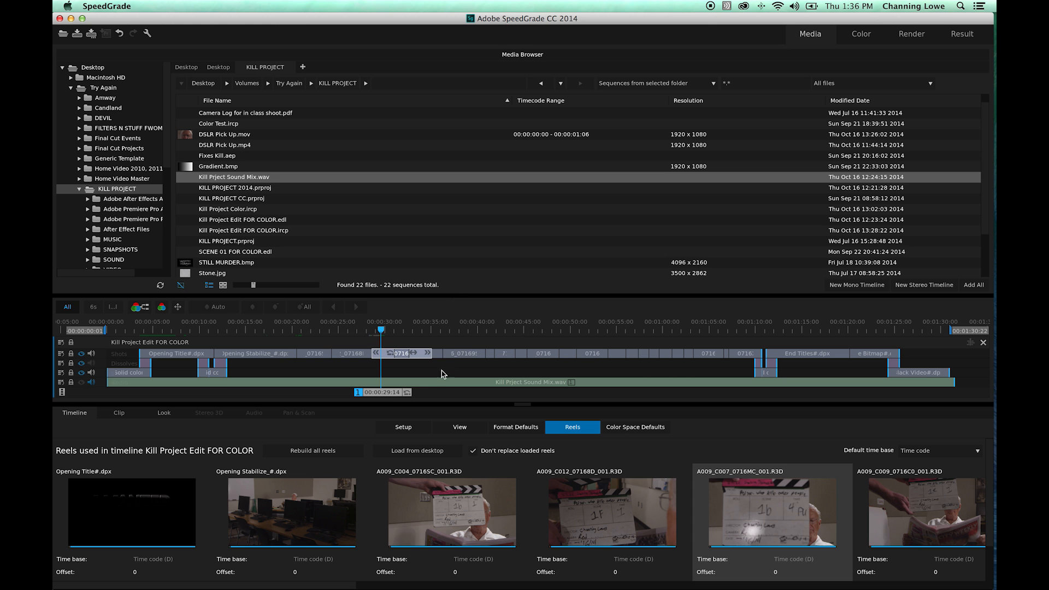
left_click_drag(395, 394, 191, 405)
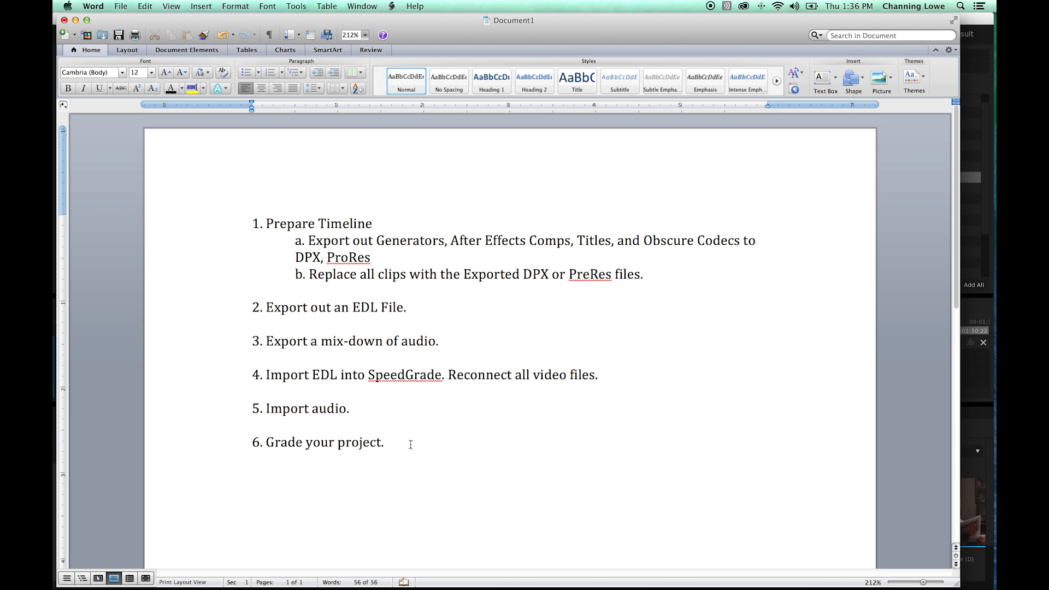
Switch to the Word workflow outline and add item 7, "Exporting your movie.", below "Grade your project.".
left_click_drag(385, 442, 257, 445)
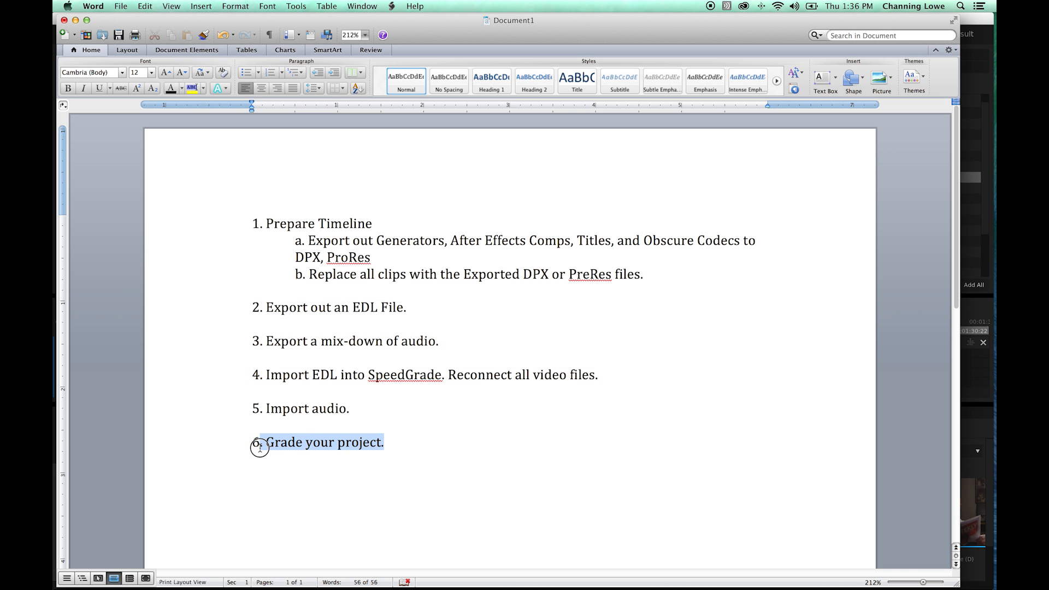
left_click(387, 435)
left_click_drag(256, 222, 391, 410)
left_click(390, 450)
left_click_drag(390, 451, 254, 448)
left_click(278, 463)
left_click(398, 447)
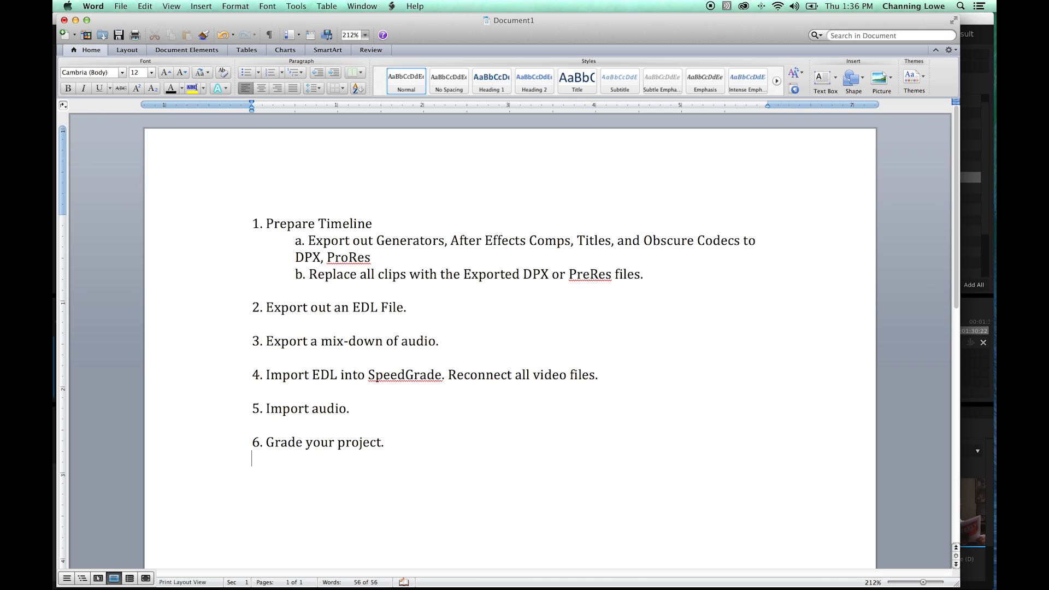
type("Exporting your movie.")
left_click_drag(365, 442, 268, 443)
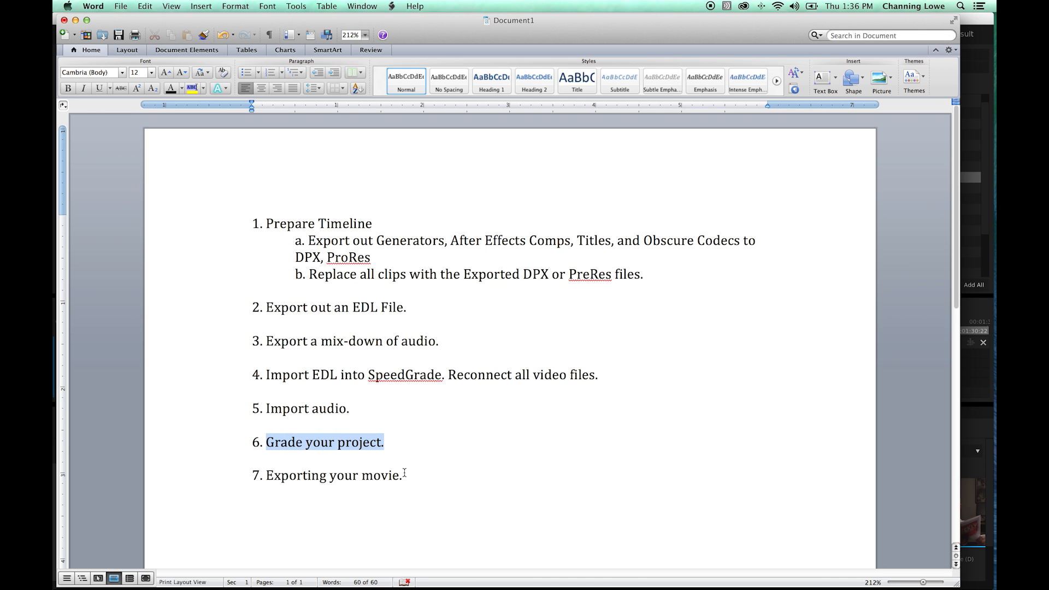
left_click_drag(407, 476, 265, 476)
left_click(353, 476)
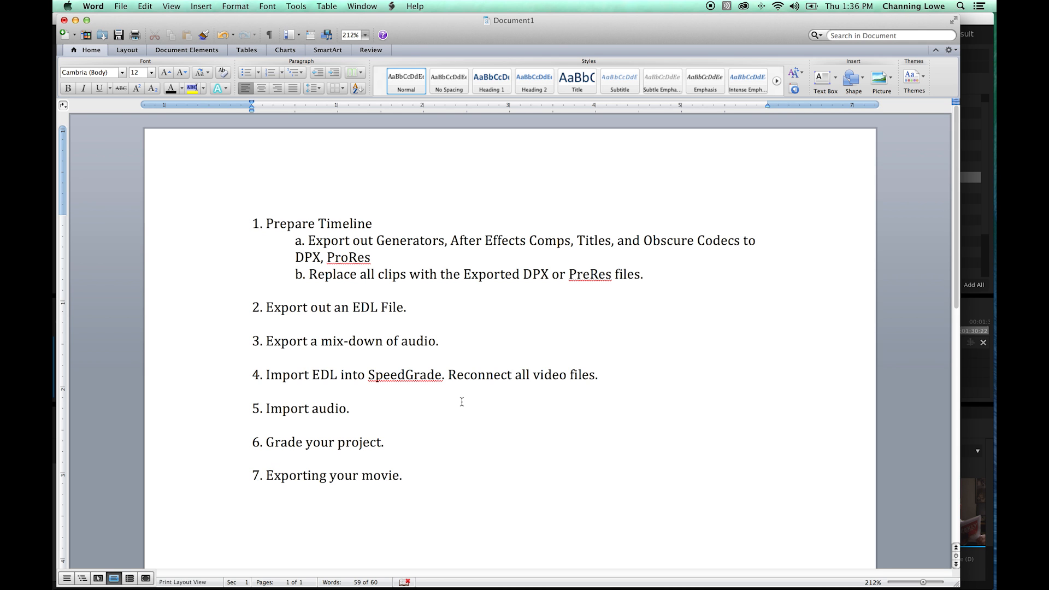
Return to SpeedGrade, collapse the KILL PROJECT folder, and show the DSLR Pick Up.mov frame at 00:00:44:19 in the monitor.
key("super+Tab")
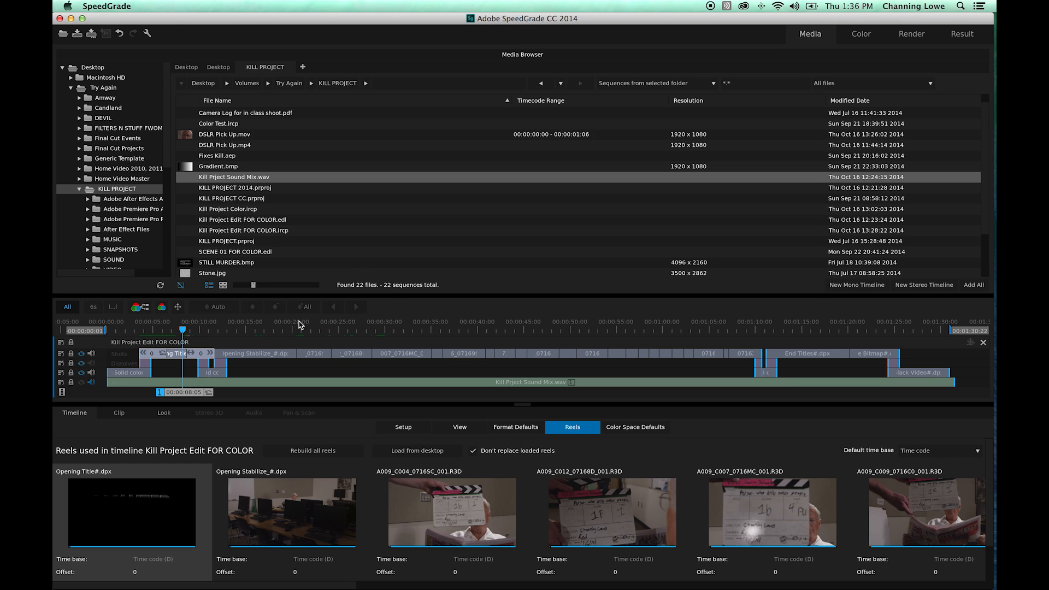
left_click(79, 189)
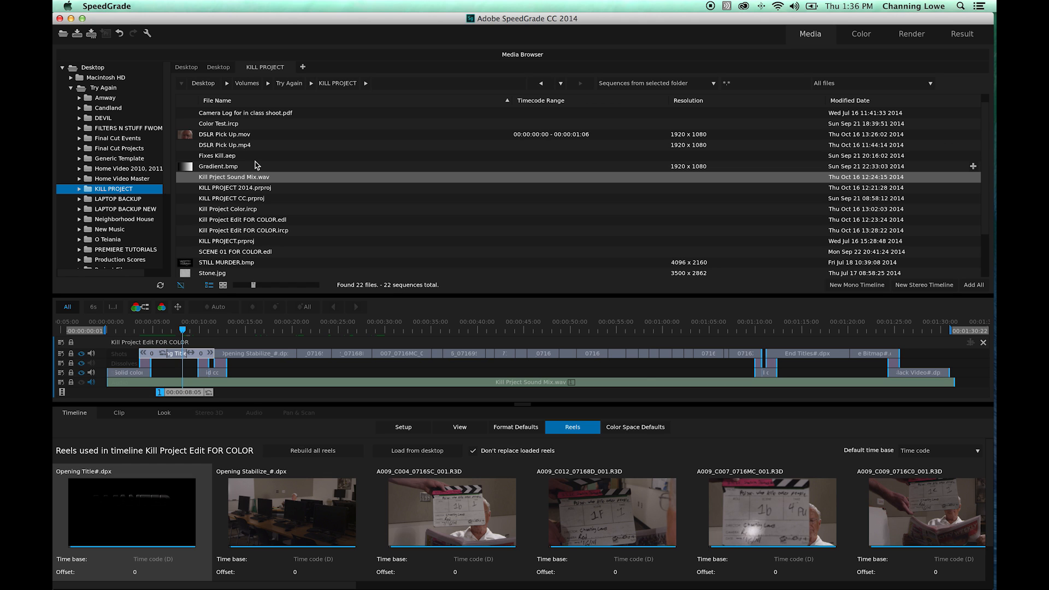
key("d")
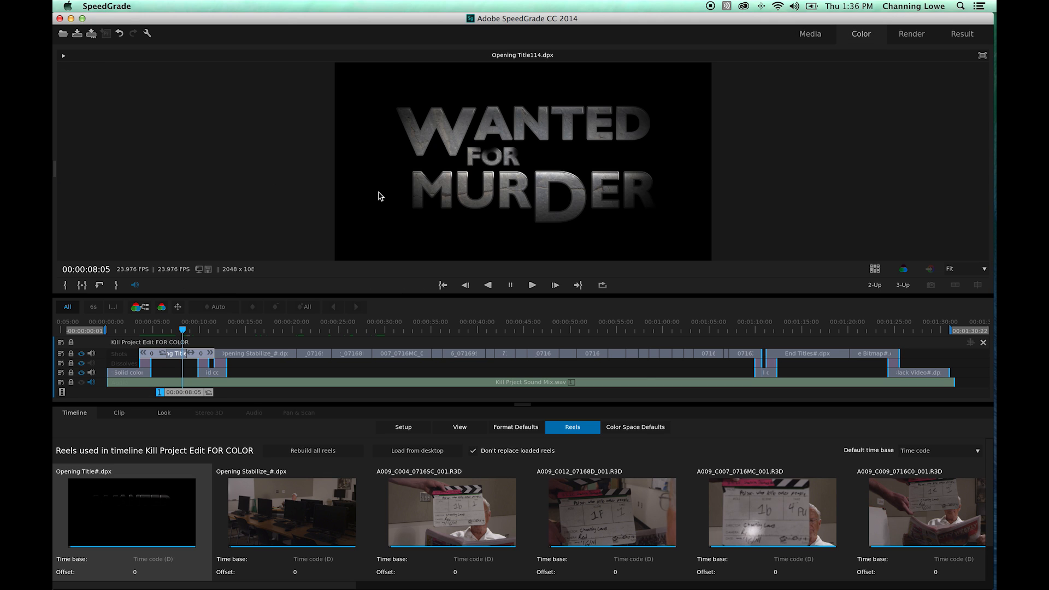
left_click_drag(195, 401, 535, 403)
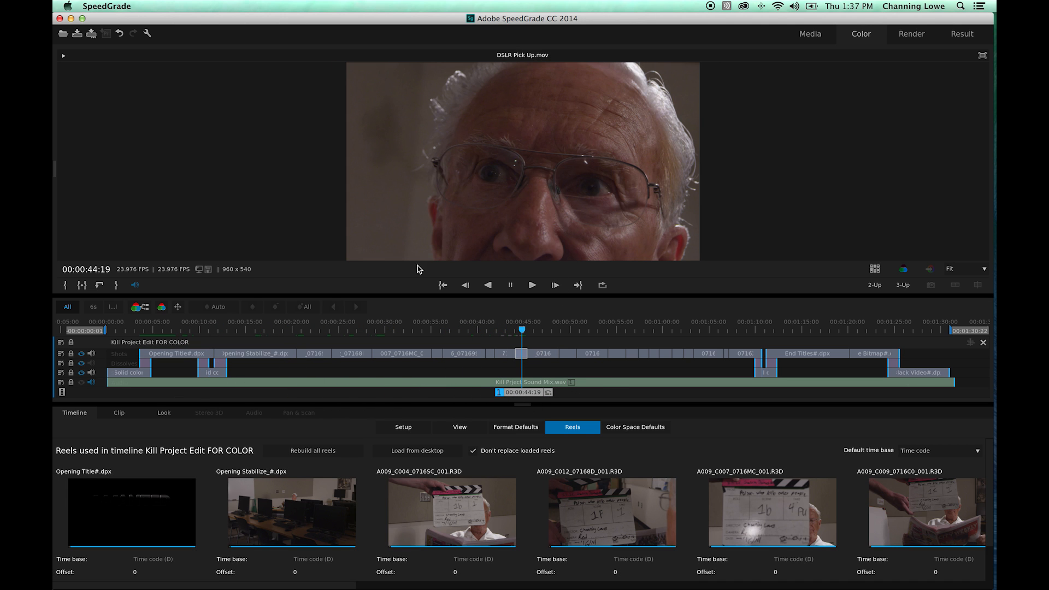
Compare the Media Browser and the monitor view by switching back and forth between them.
key("d")
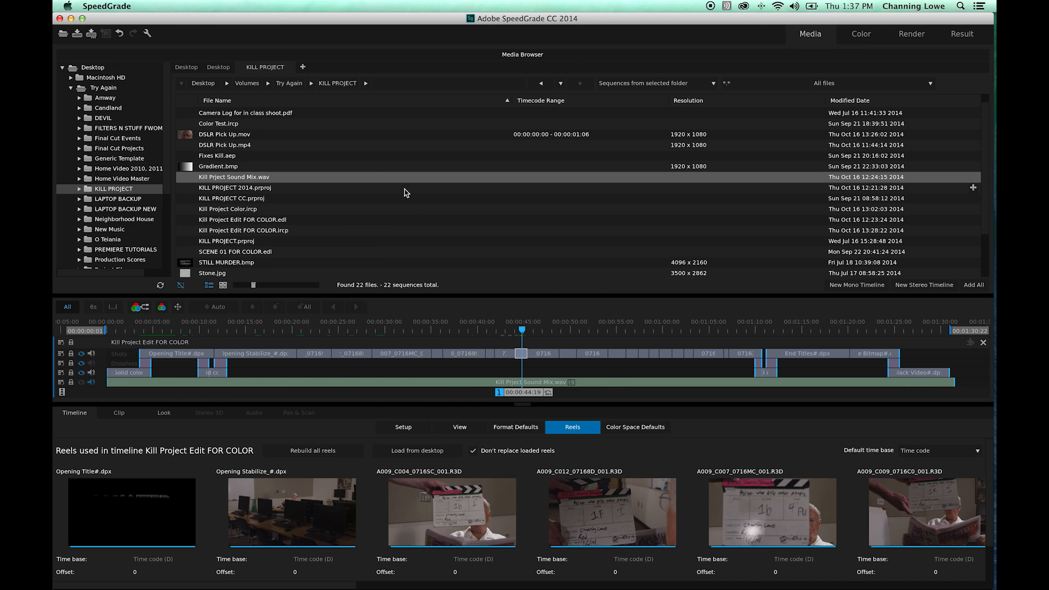
key("d")
key("d")
key("d")
key("d")
key("d")
key("d")
key("d")
key("d")
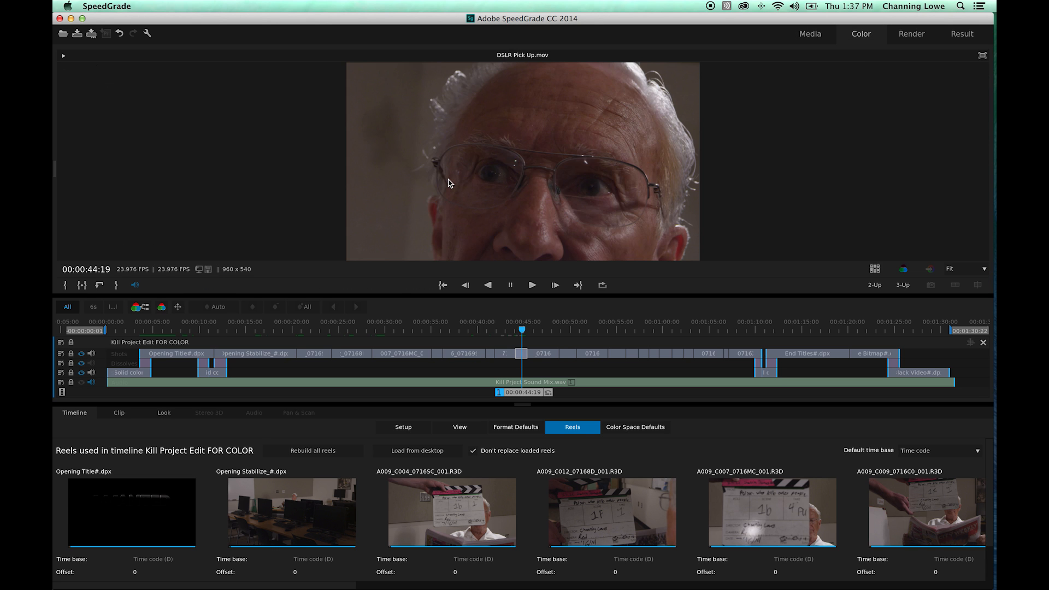
key("d")
Examine the man's glasses and eyes in the DSLR Pick Up.mov frame up close, ending with the image fitted to the monitor.
scroll(533, 183, "down", 3)
scroll(535, 182, "up", 5)
scroll(534, 183, "up", 2)
scroll(534, 183, "down", 4)
scroll(534, 183, "up", 5)
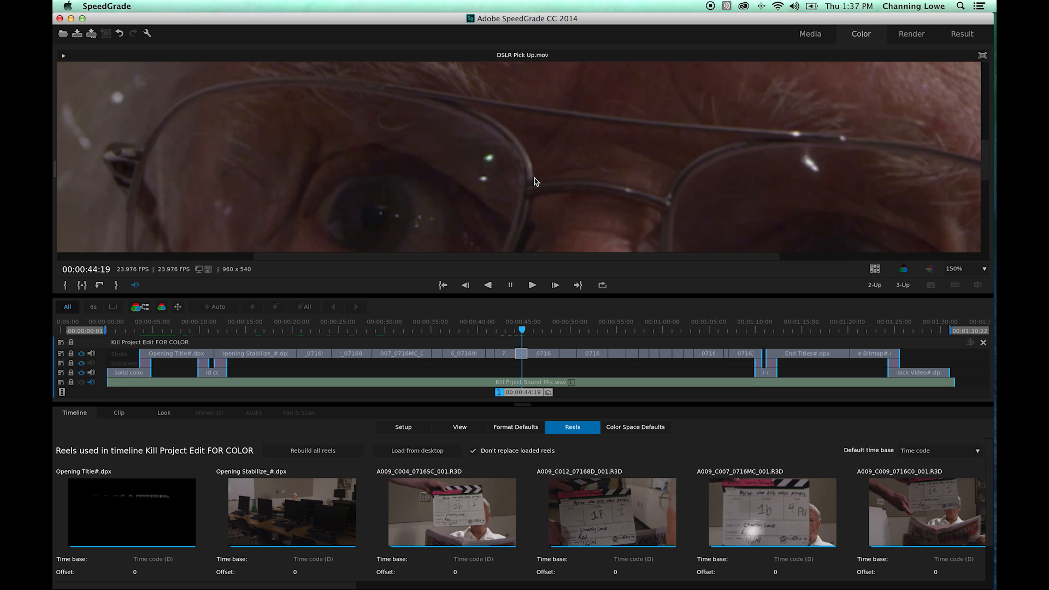
scroll(534, 181, "down", 3)
scroll(534, 182, "up", 3)
scroll(534, 182, "down", 3)
scroll(534, 182, "up", 2)
scroll(534, 182, "down", 3)
scroll(534, 182, "up", 3)
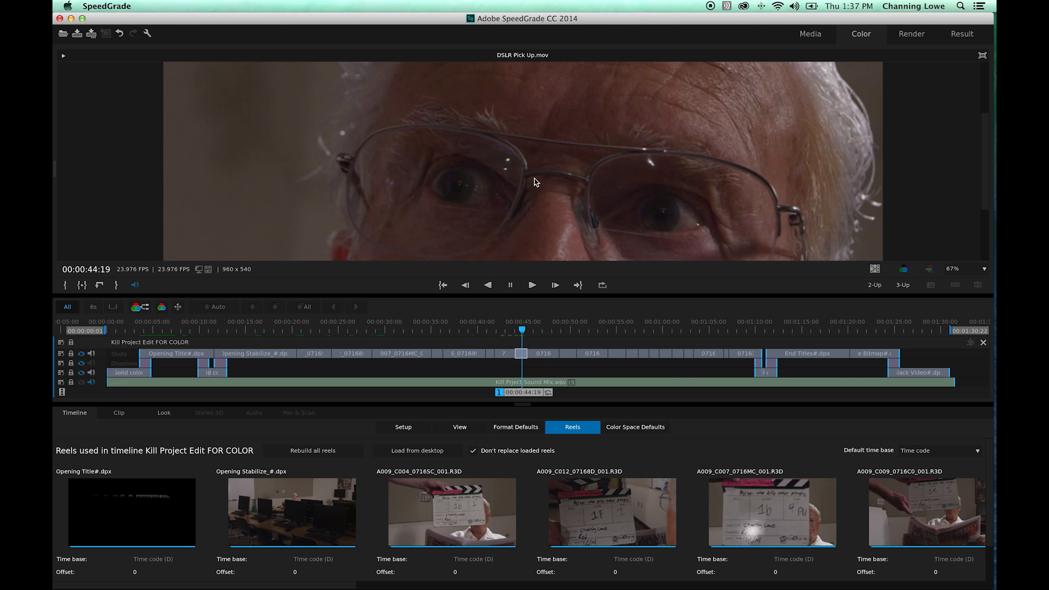
scroll(535, 182, "up", 5)
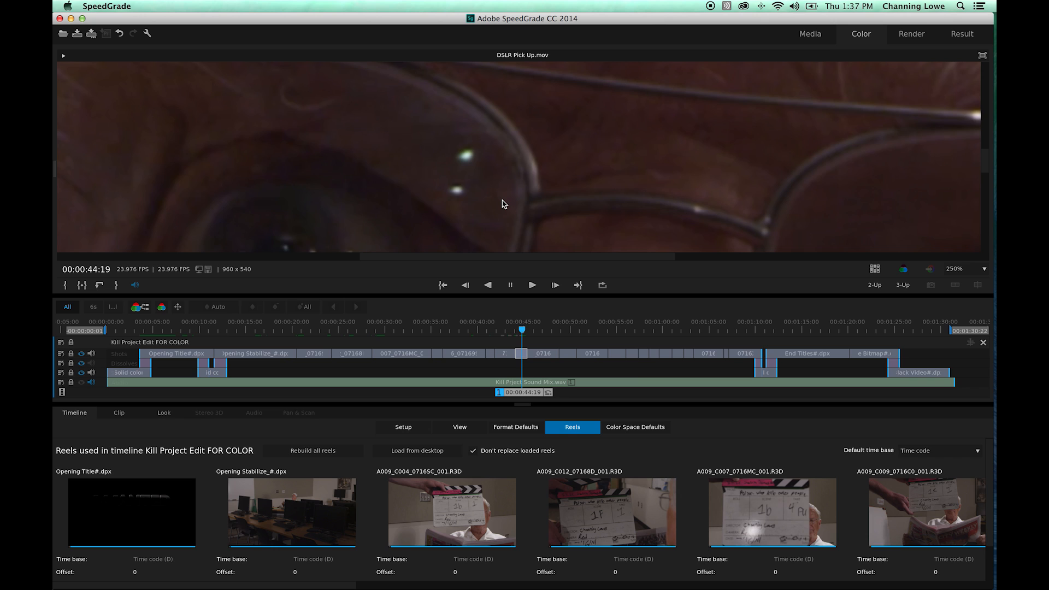
key("super+Home")
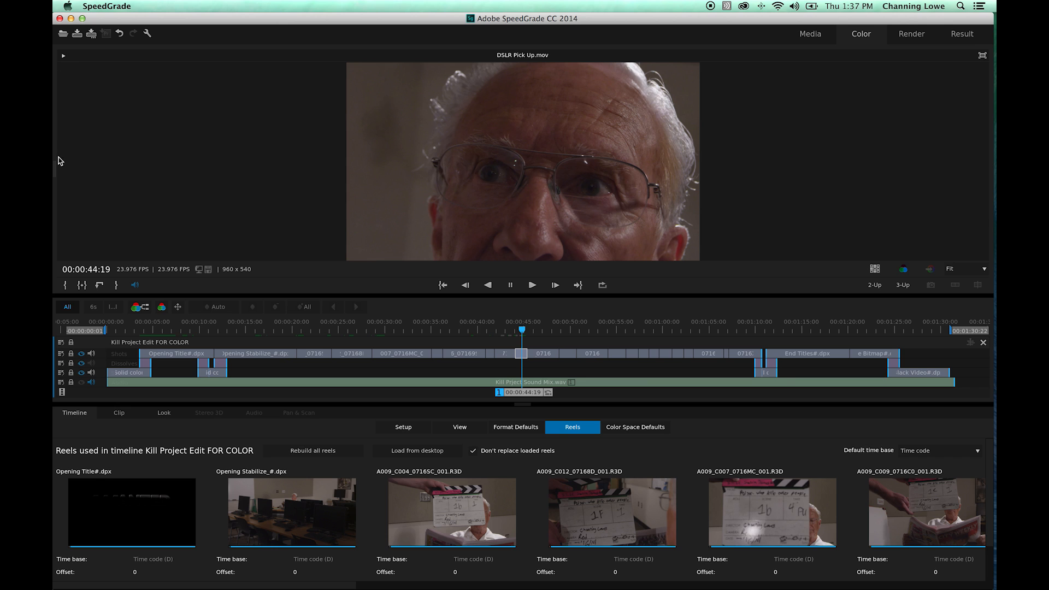
Show the analysis tools in a 4 Scopes Layout and move the playhead to 00:00:36:21, in the A009_C016 clip.
mouse_move(56, 171)
left_mouse_down()
mouse_move(169, 185)
mouse_move(451, 183)
mouse_move(57, 176)
left_mouse_up()
key("a")
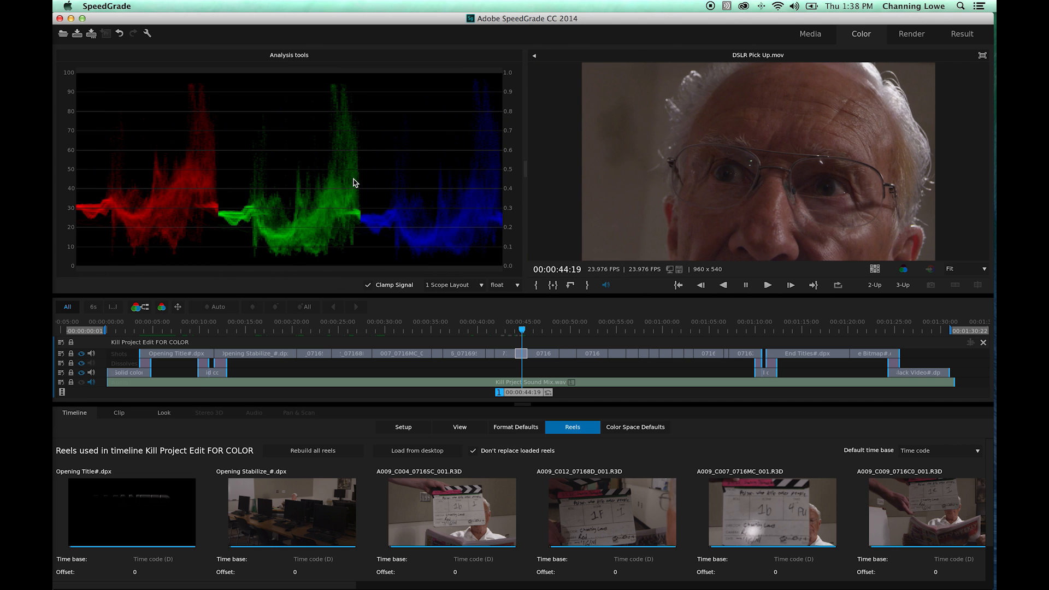
left_click(470, 285)
left_click(458, 325)
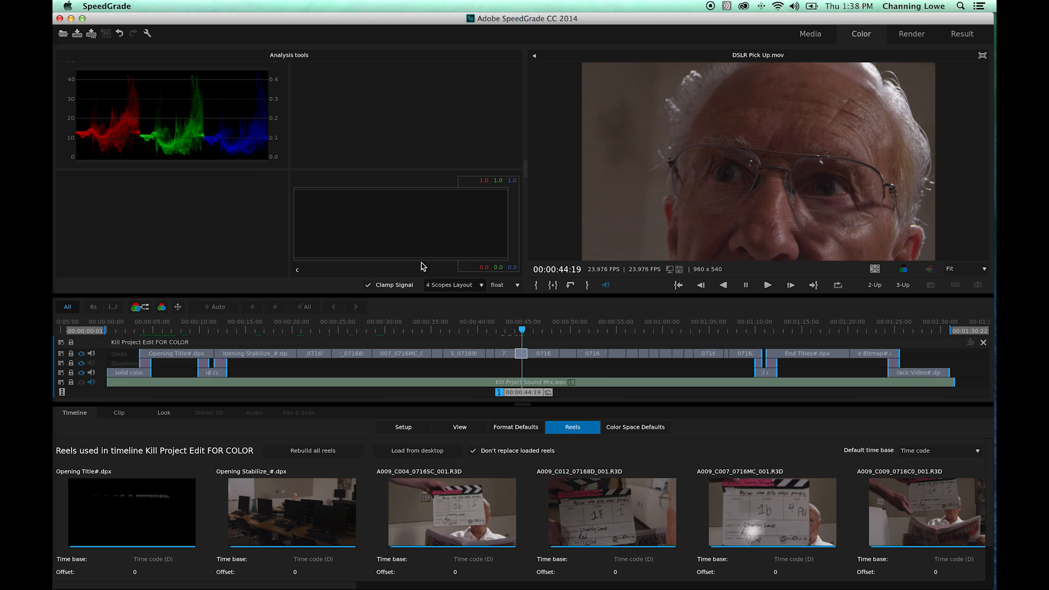
left_click_drag(528, 382, 450, 385)
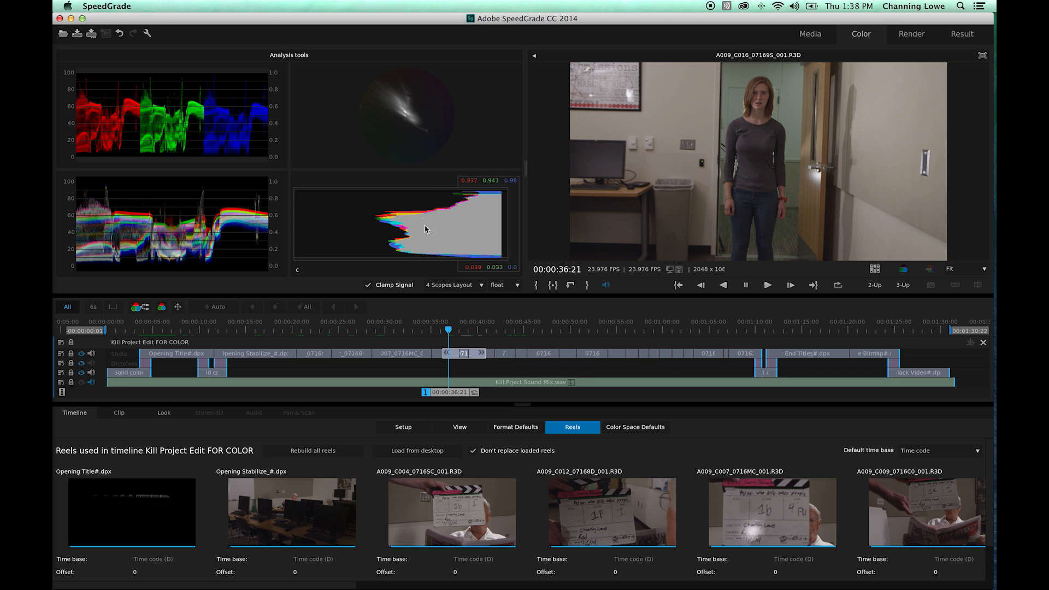
Set the analysis tools to the 2 Scopes Layout and move the playhead to 00:00:38:10.
left_click(444, 291)
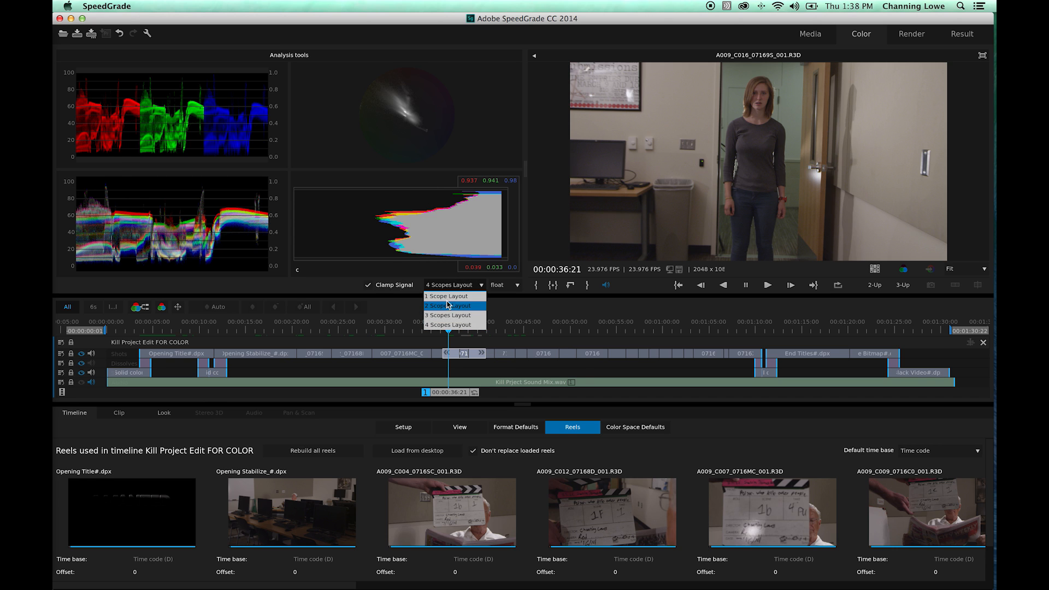
left_click(446, 304)
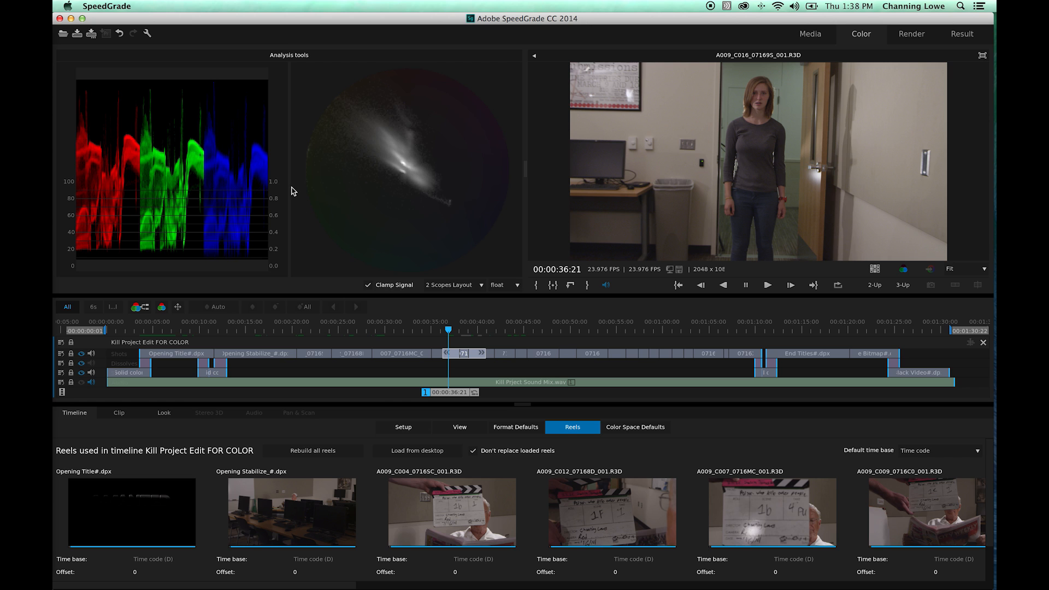
left_click(449, 285)
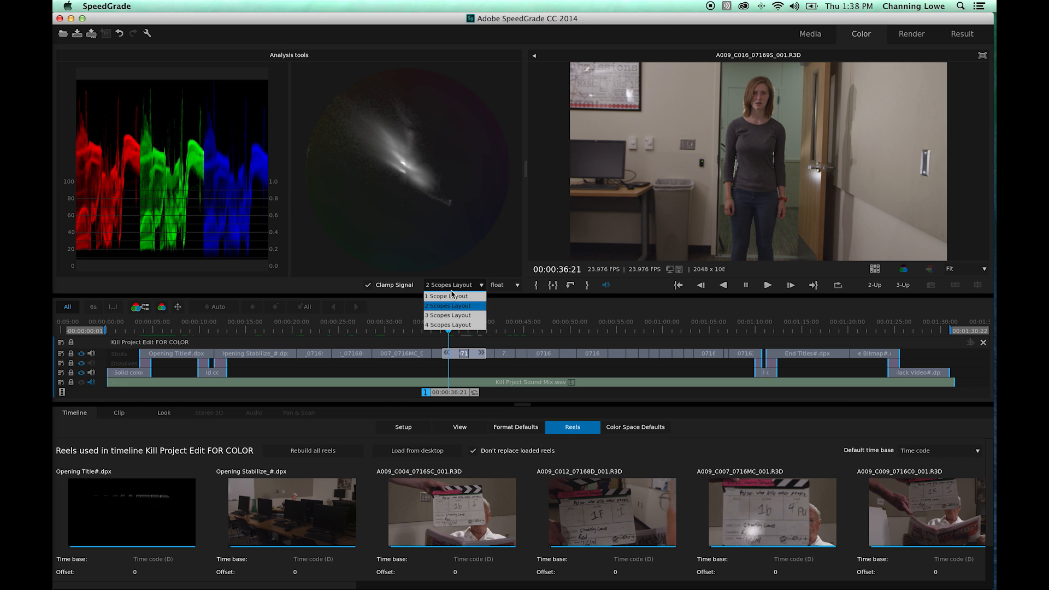
left_click(451, 299)
left_click(452, 286)
left_click(459, 303)
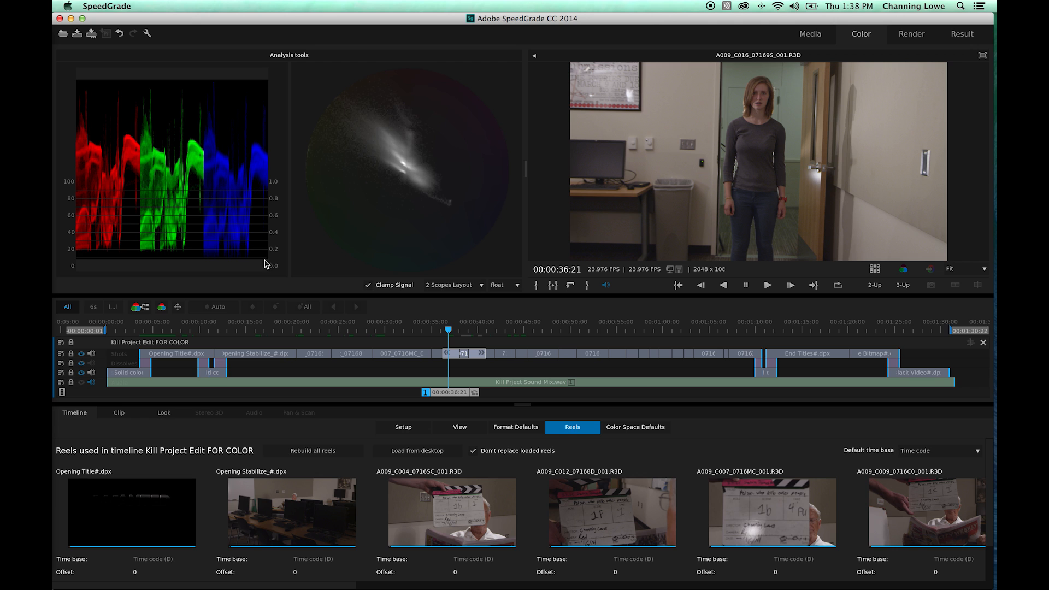
left_click_drag(454, 398, 468, 398)
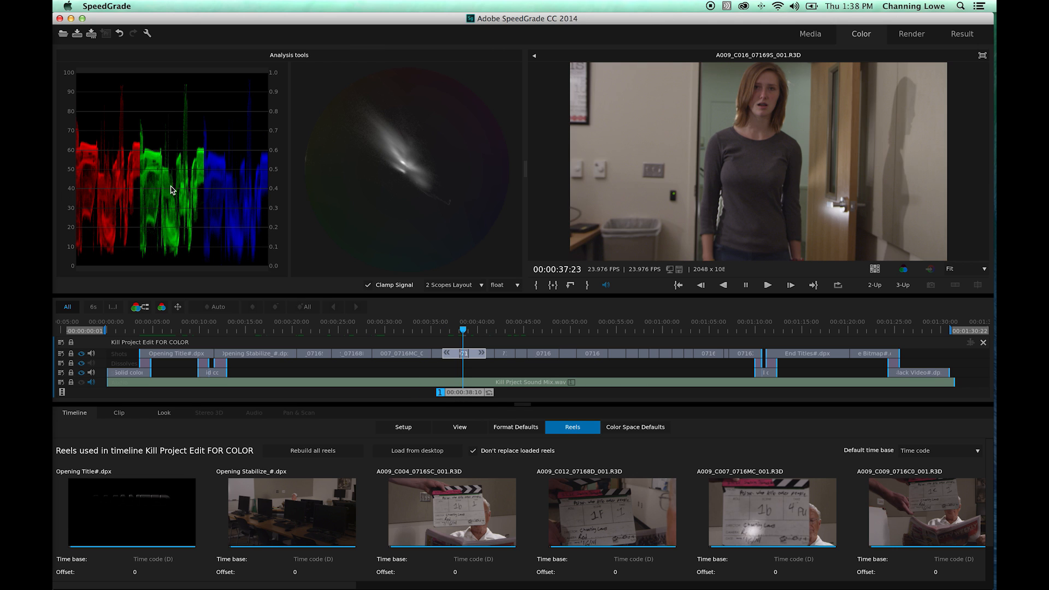
Change the vectorscope to a Waveform scope and switch it from RGB to luma.
right_click(145, 140)
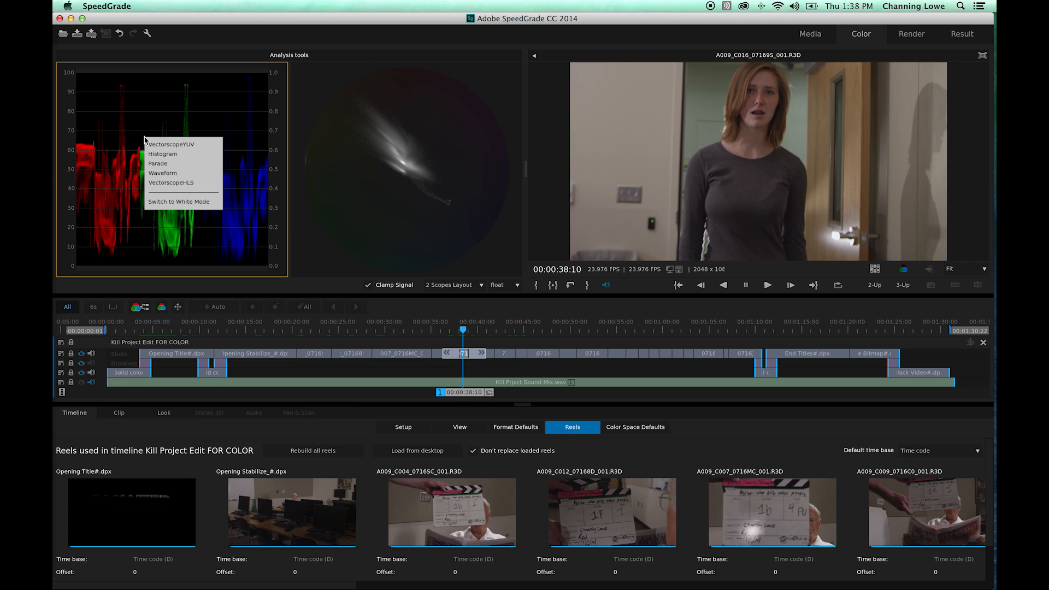
right_click(394, 137)
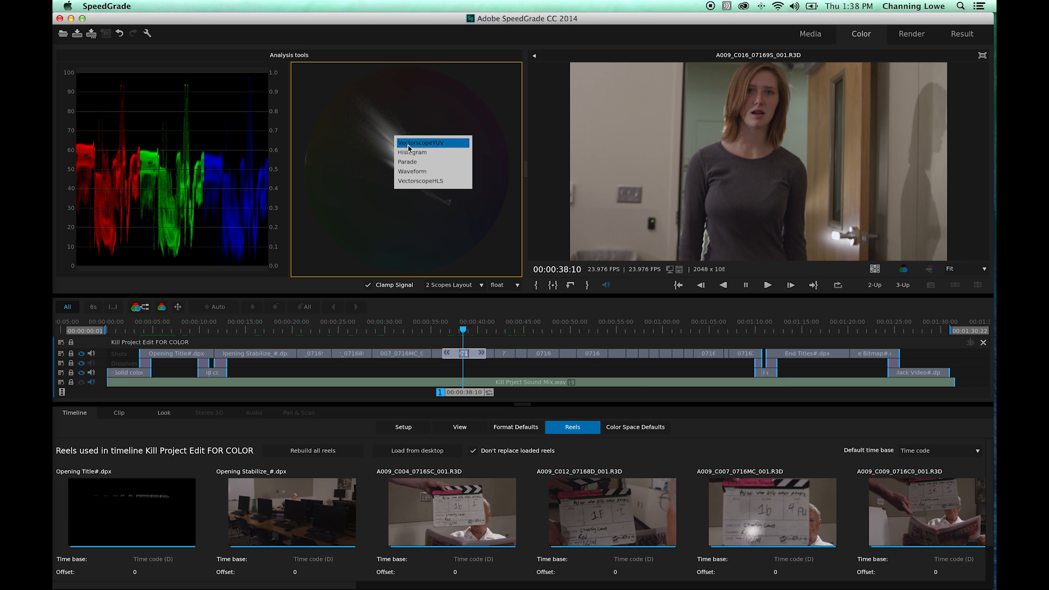
left_click(420, 174)
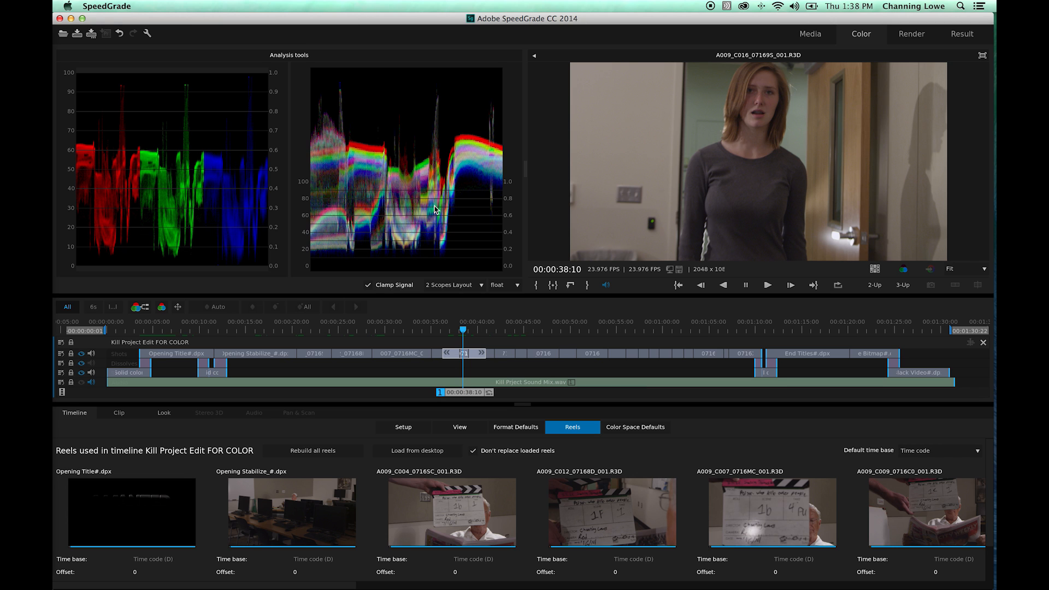
right_click(451, 179)
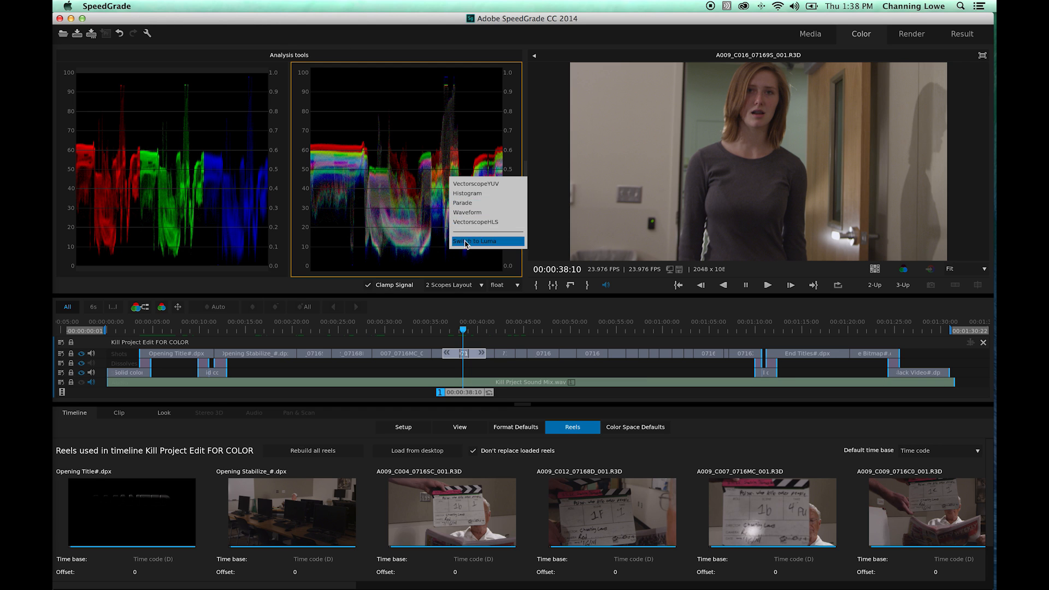
left_click(464, 241)
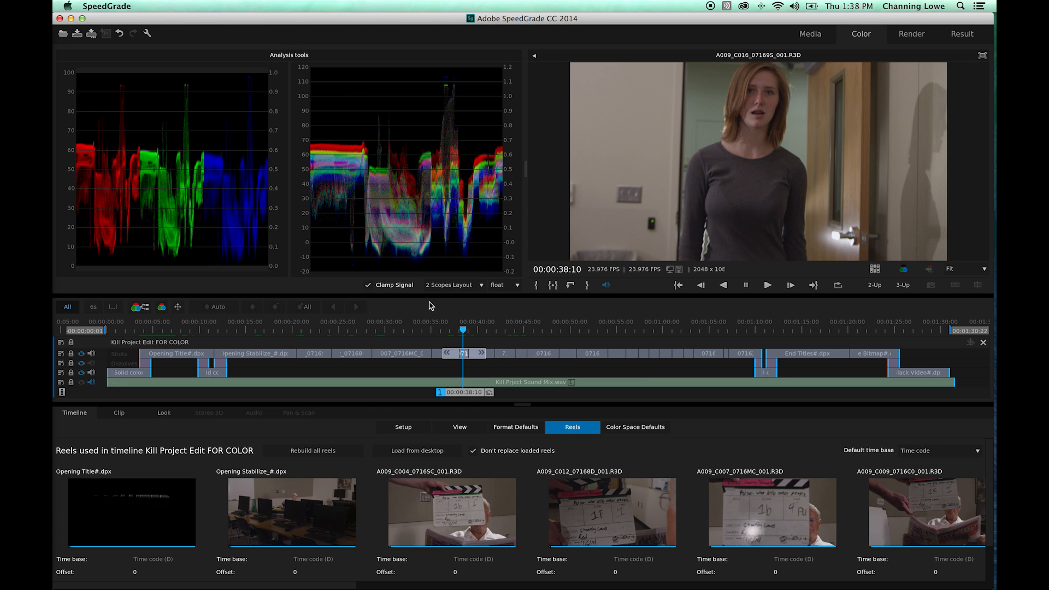
Scrub within the A009_C016 clip to 00:00:36:23 and change the luma waveform to a VectorscopeHLS.
left_click_drag(468, 394, 472, 392)
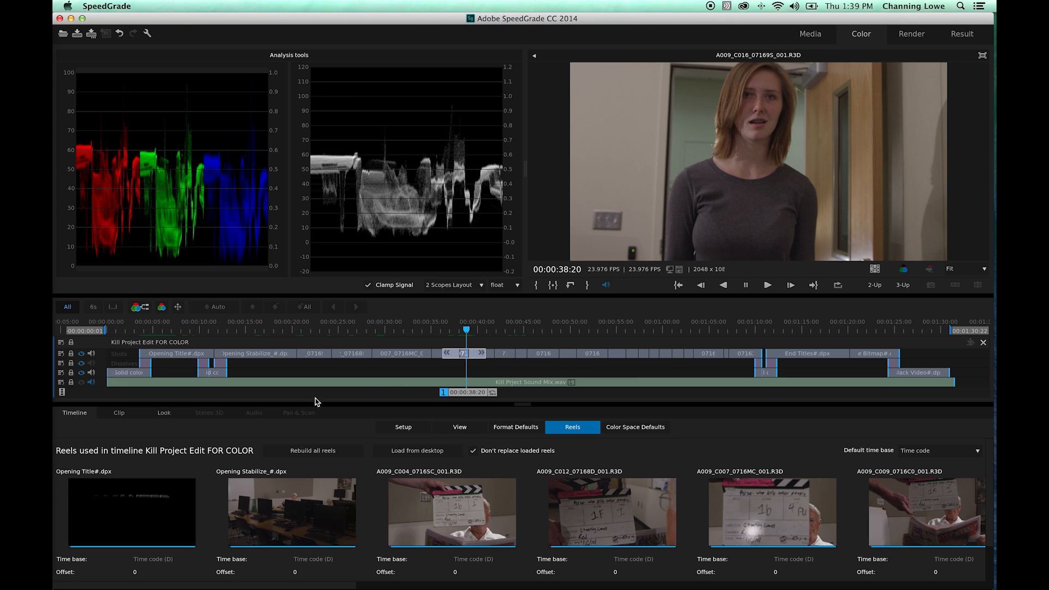
left_click_drag(469, 393, 451, 400)
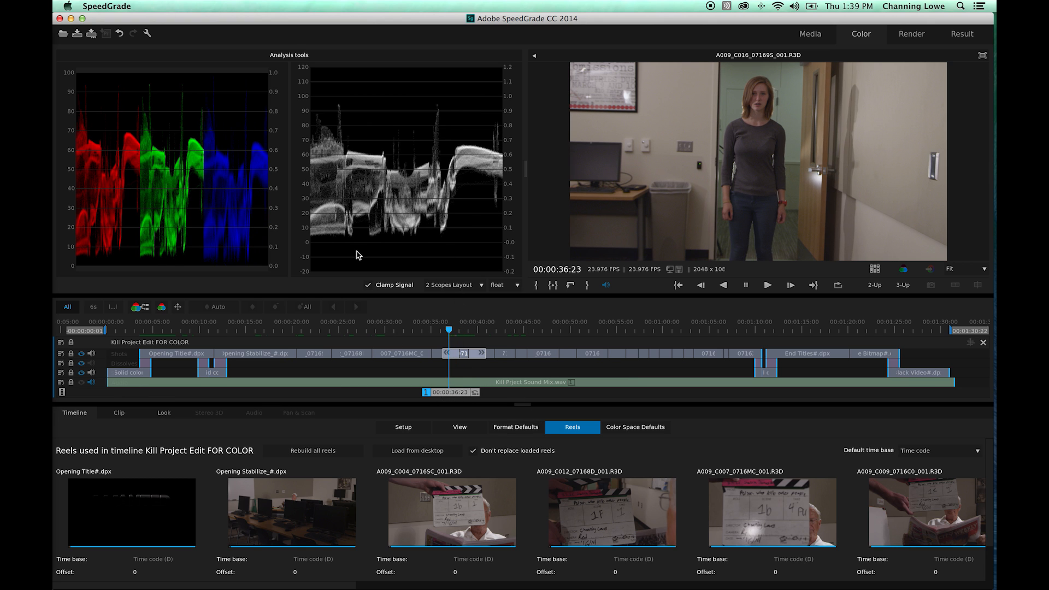
right_click(360, 204)
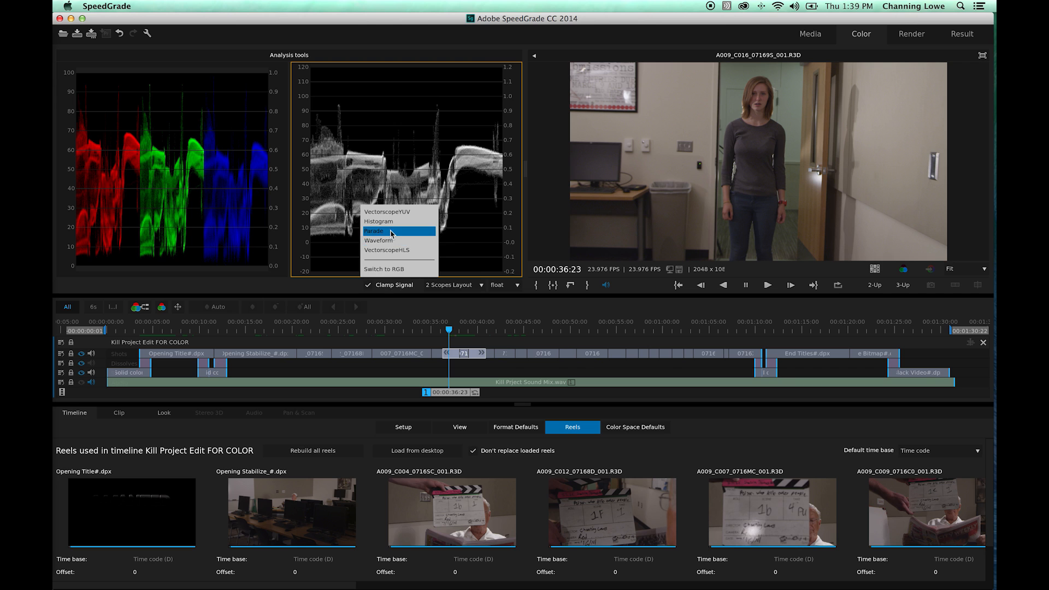
left_click(399, 251)
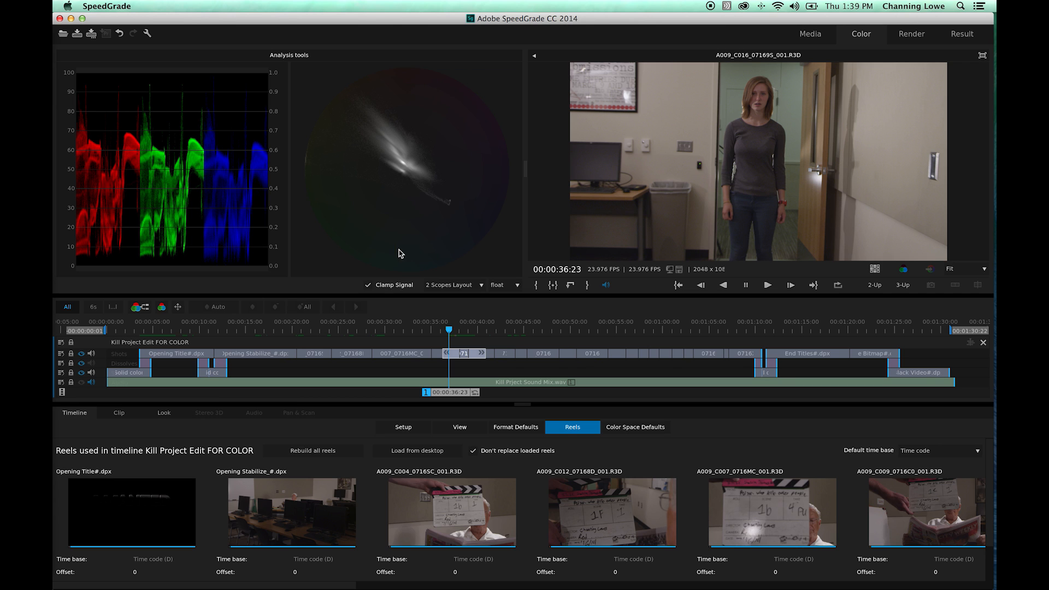
Compare the VectorscopeYUV with the VectorscopeHLS at 00:00:38:03, ending on the VectorscopeYUV.
right_click(404, 167)
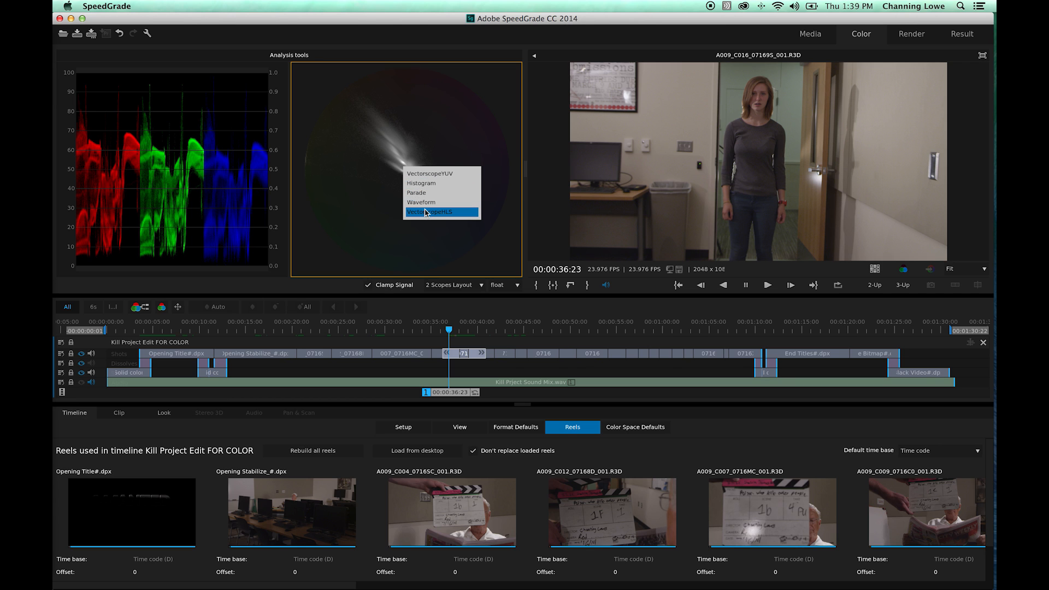
left_click(448, 182)
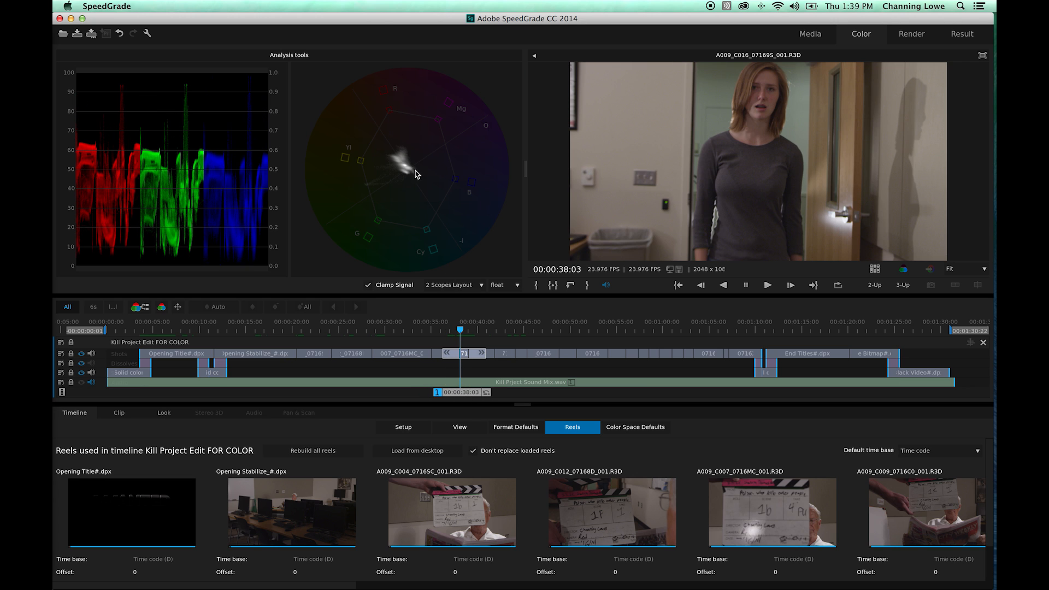
right_click(402, 129)
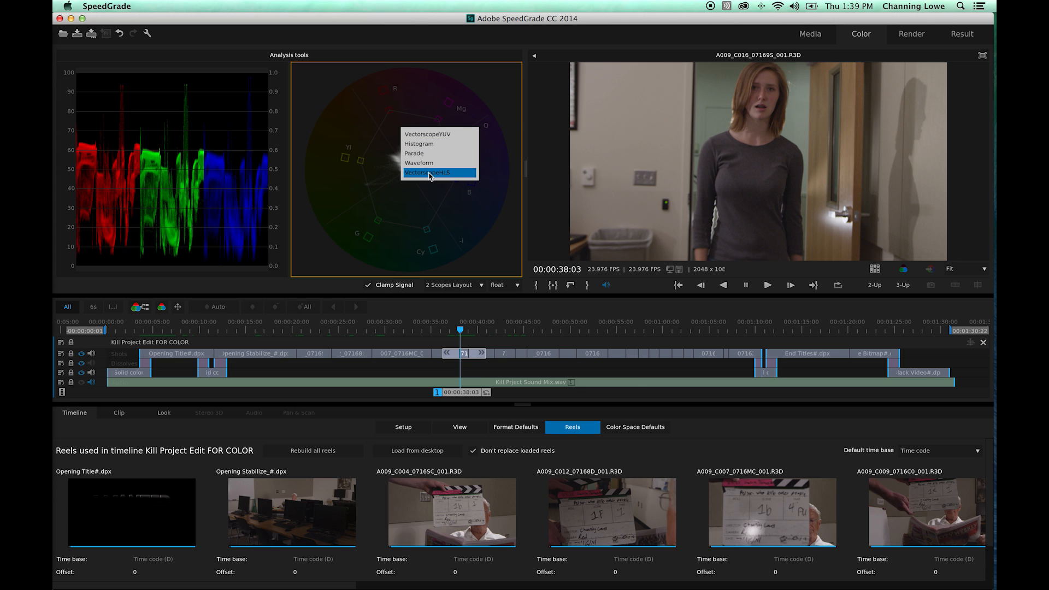
left_click(430, 174)
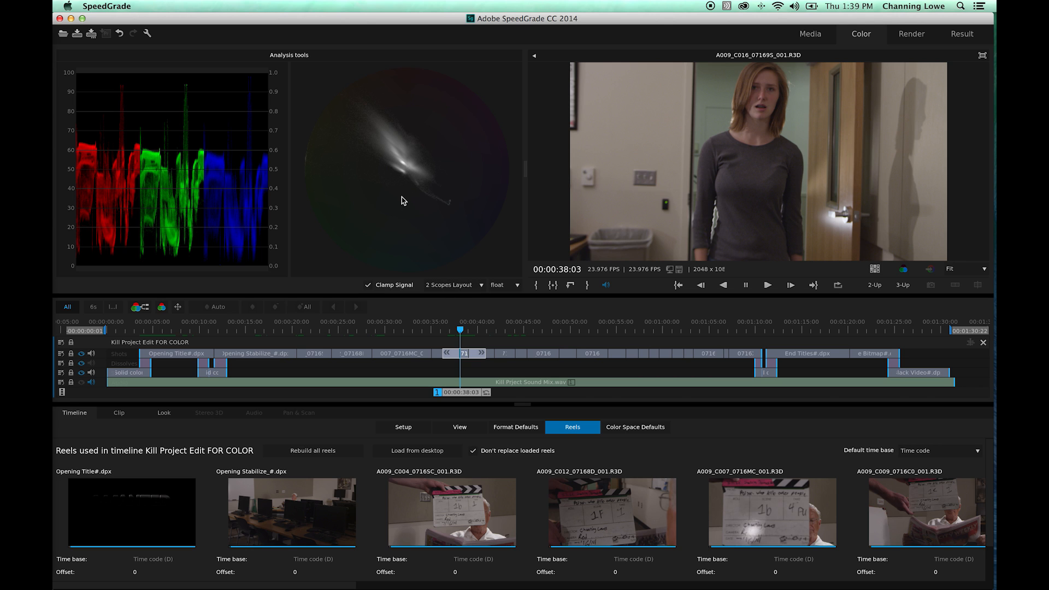
right_click(403, 201)
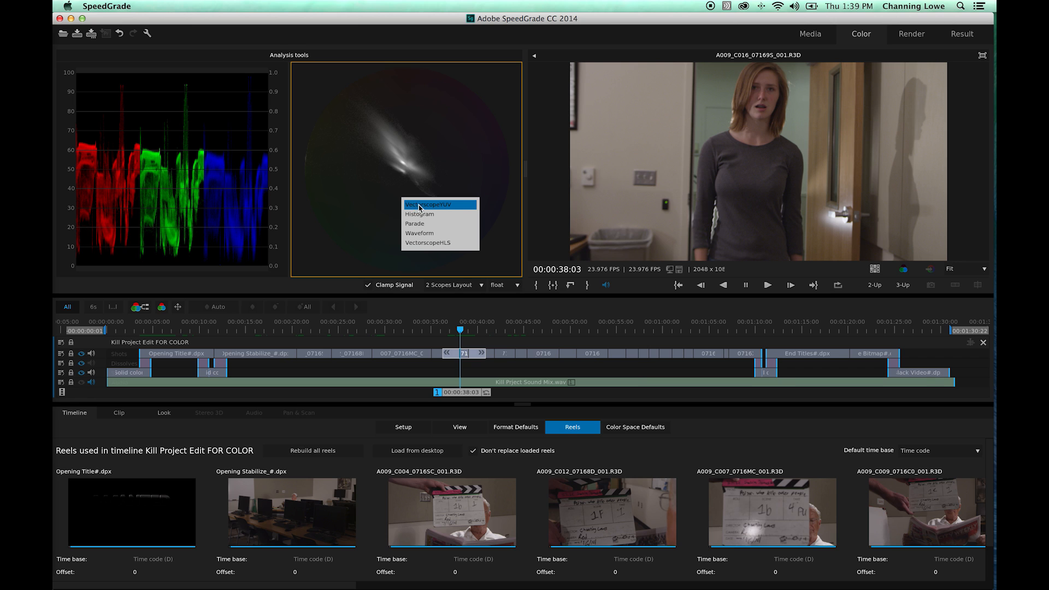
left_click(420, 205)
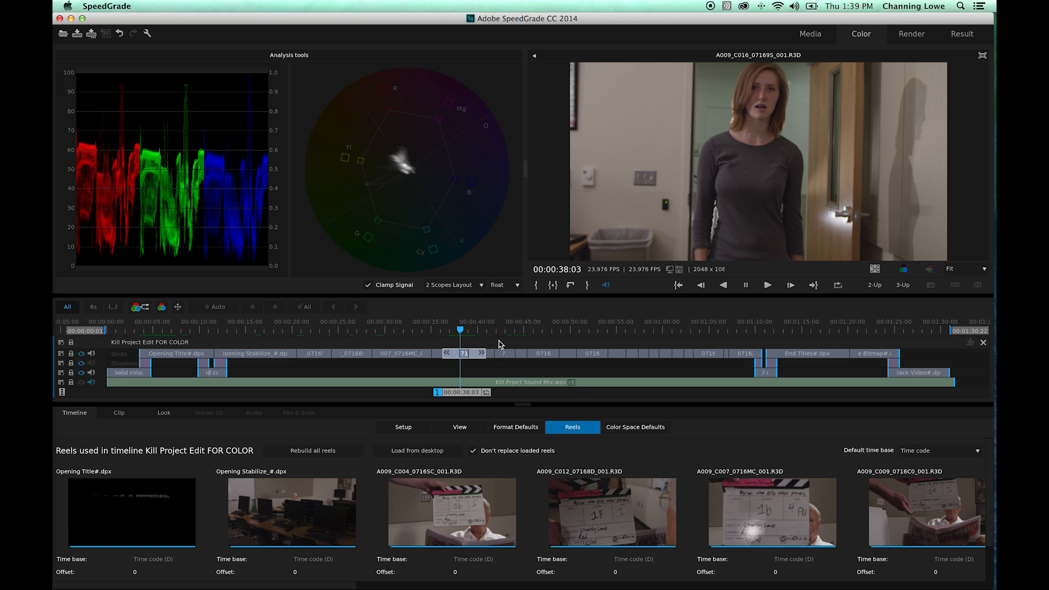
Move the playhead to 00:00:30:04, in the A009_C007 clip, and set the analysis tools to the 1 Scope Layout.
left_click(464, 393)
left_click_drag(464, 394, 387, 393)
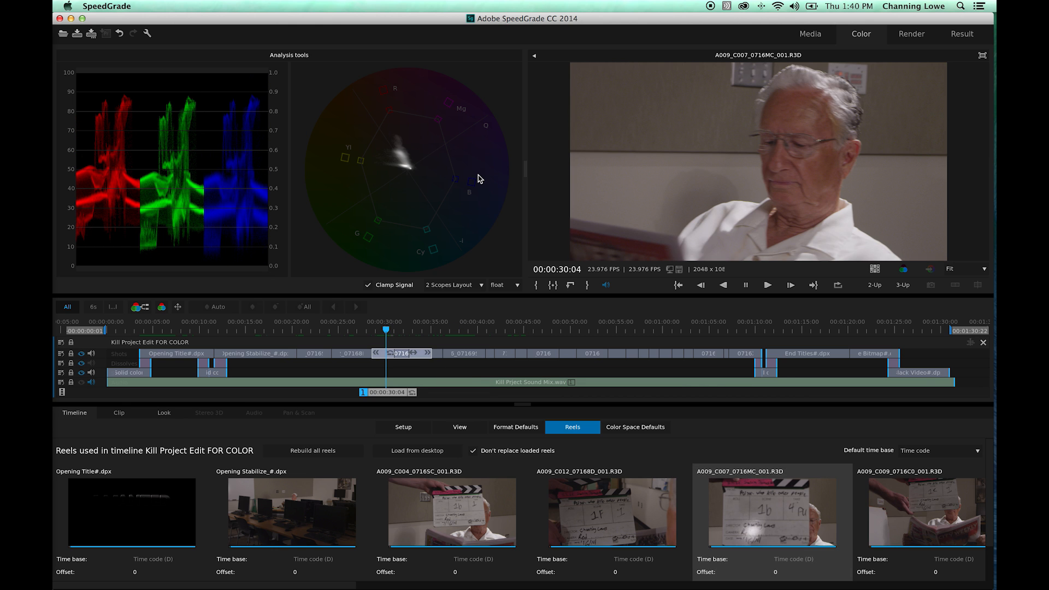
key("a")
key("a")
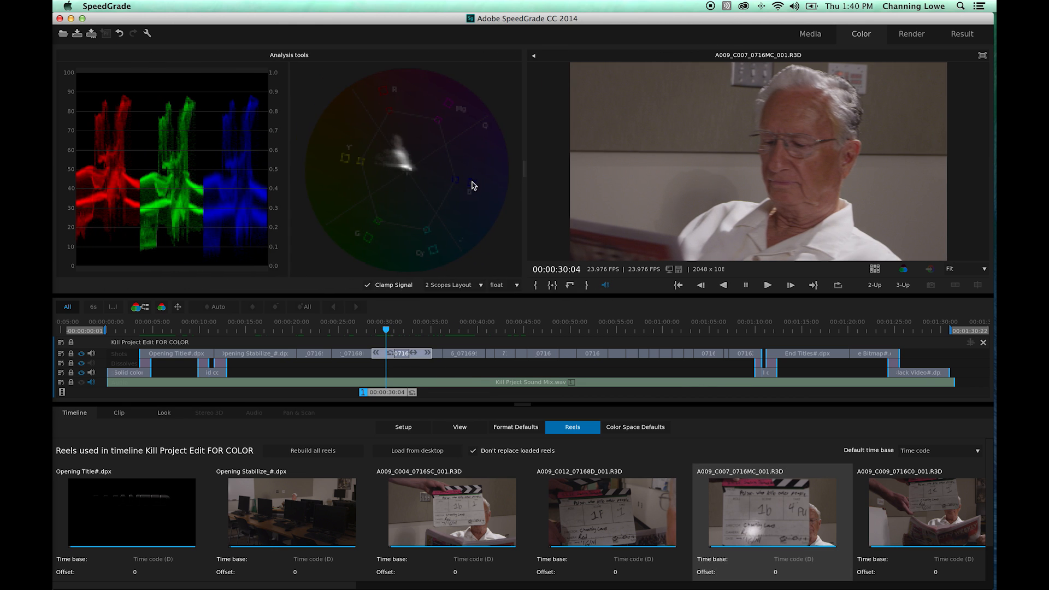
right_click(363, 163)
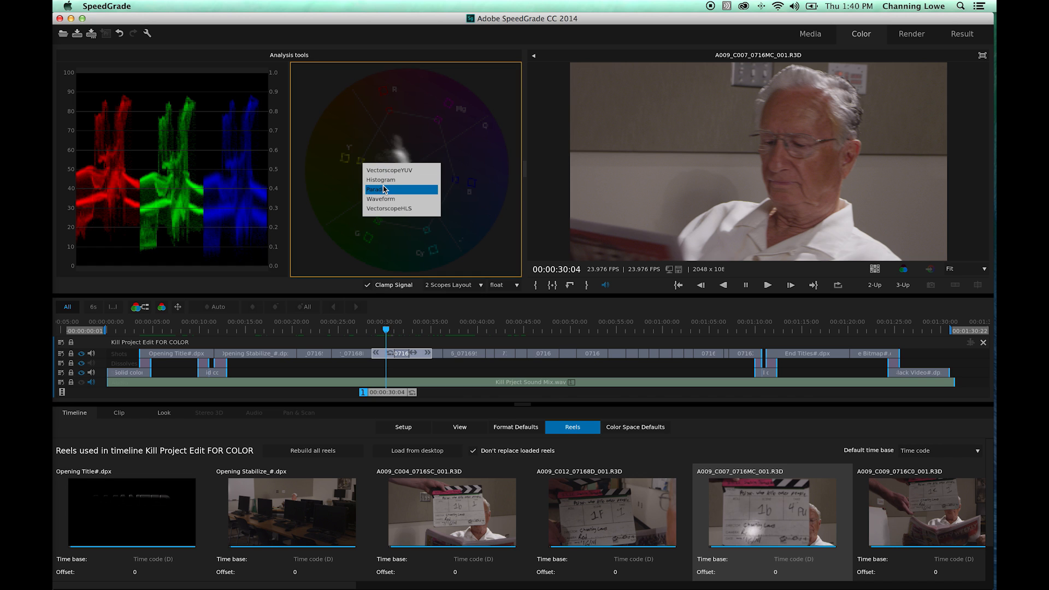
left_click(443, 287)
left_click(453, 295)
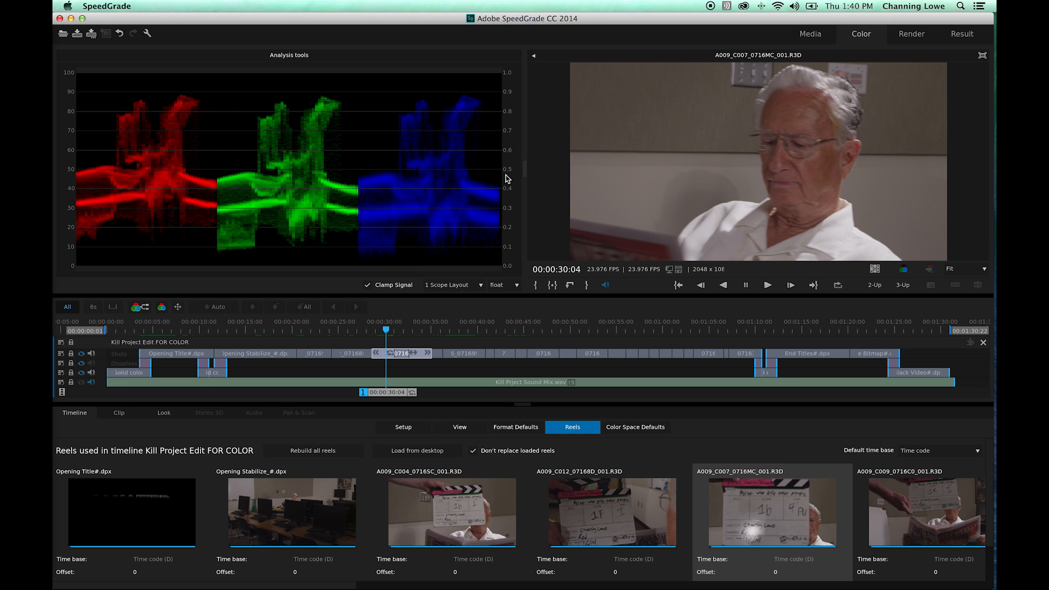
At 00:00:17:16, in the Opening Stabilize clip, change the parade to a Waveform scope and narrow the analysis tools area.
left_click_drag(396, 393, 280, 394)
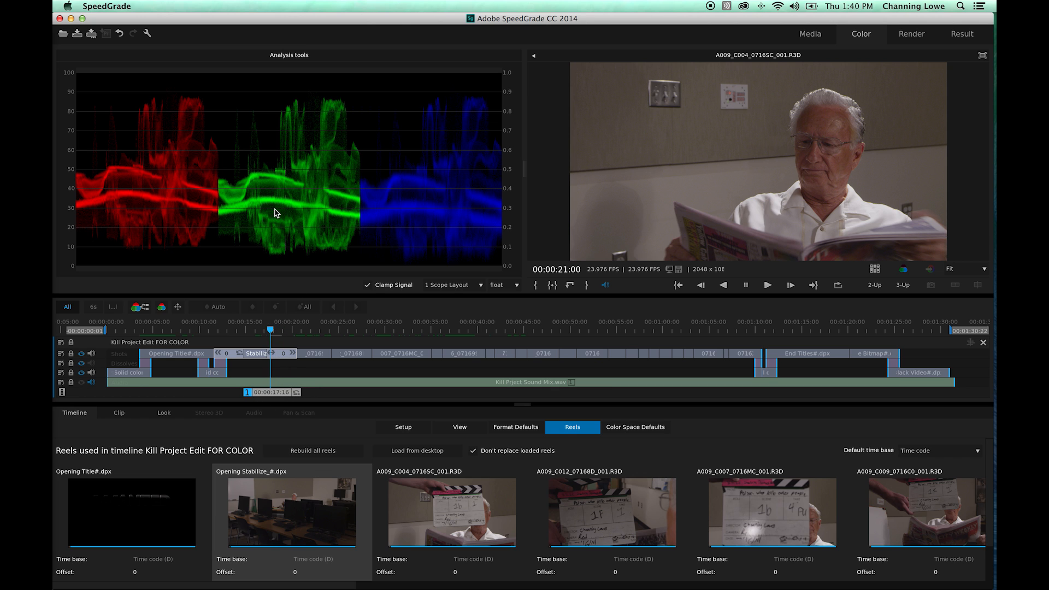
right_click(266, 154)
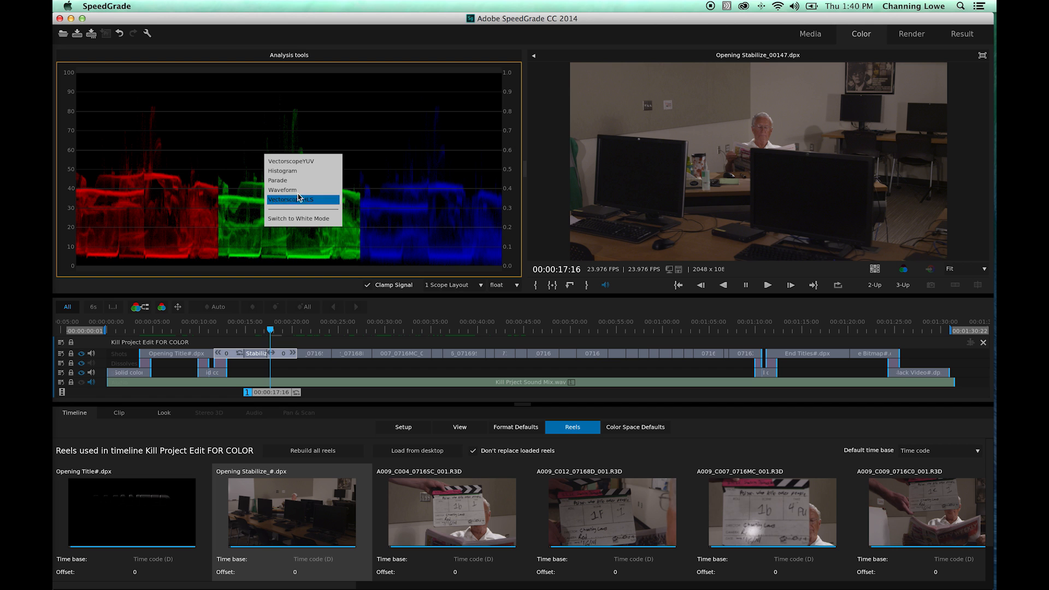
left_click(282, 189)
left_click_drag(525, 174, 379, 174)
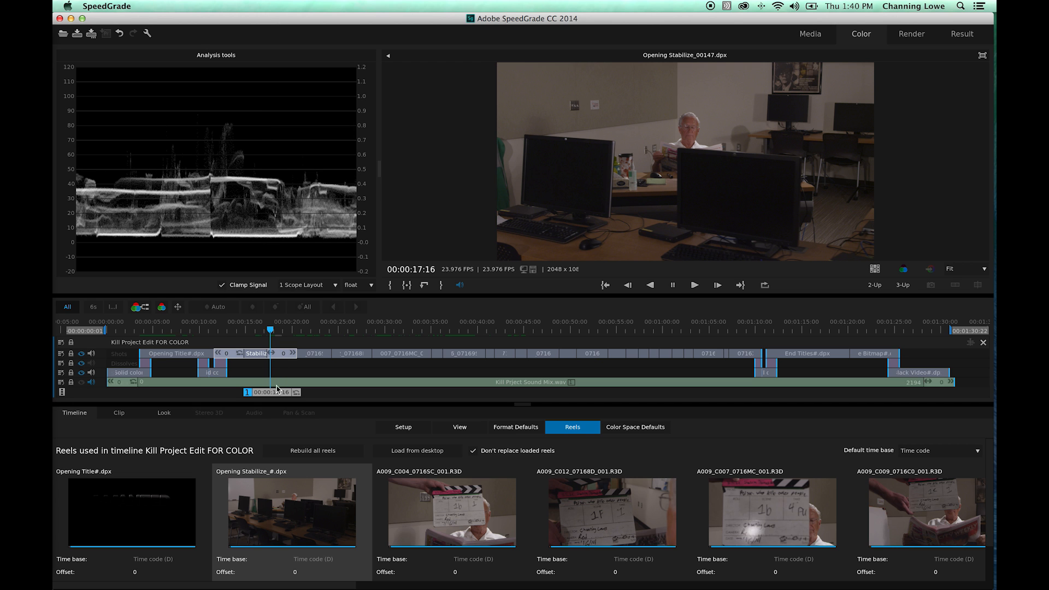
Open the Look settings for the A009_C004 clip at 00:00:22:12 and raise the overall Gain until the waveform peaks pass 100.
left_click(324, 393)
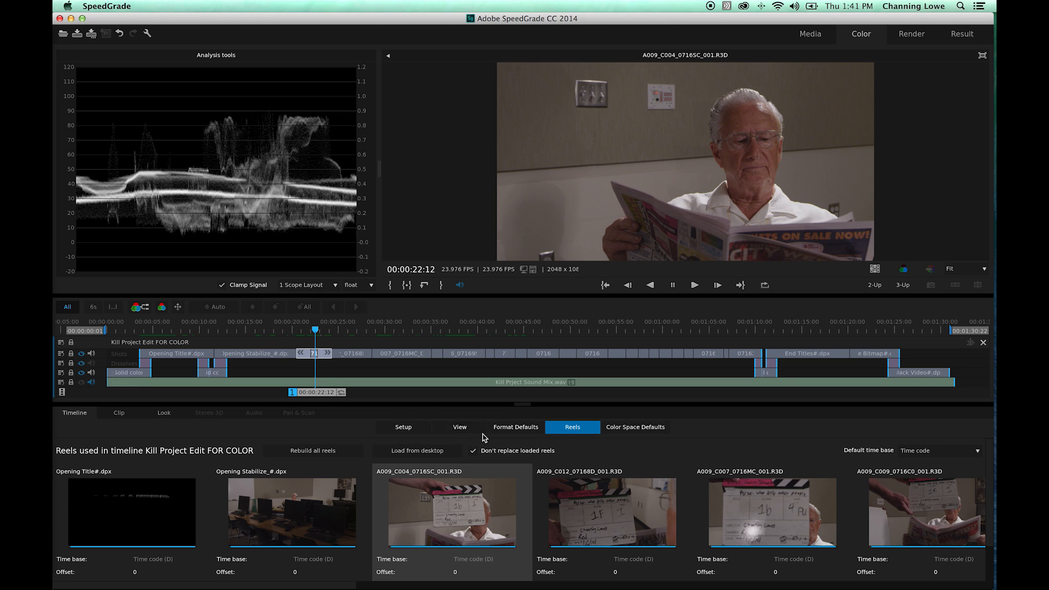
left_click(163, 415)
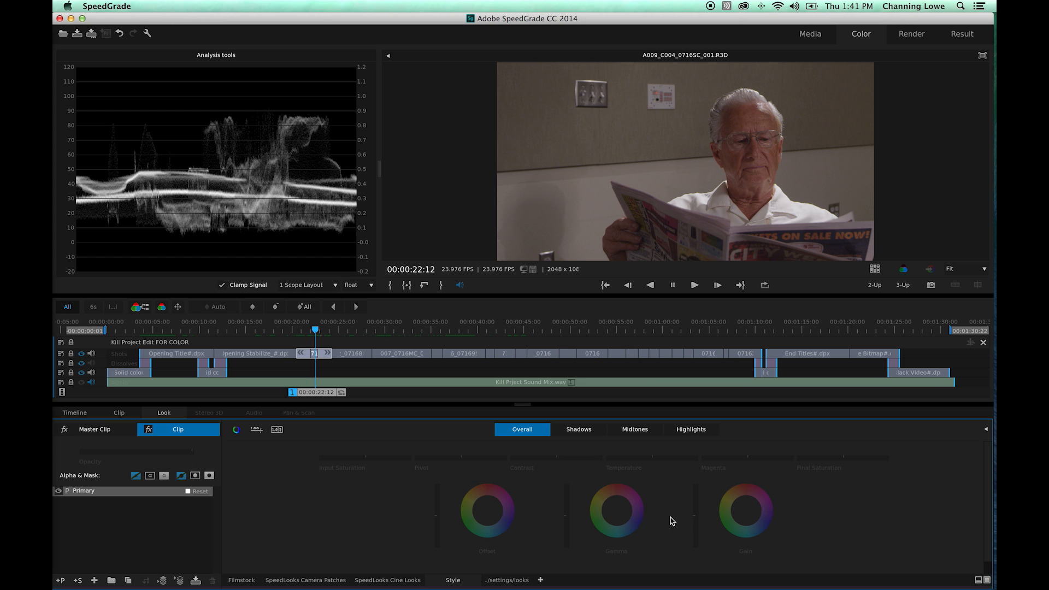
left_click_drag(696, 518, 695, 519)
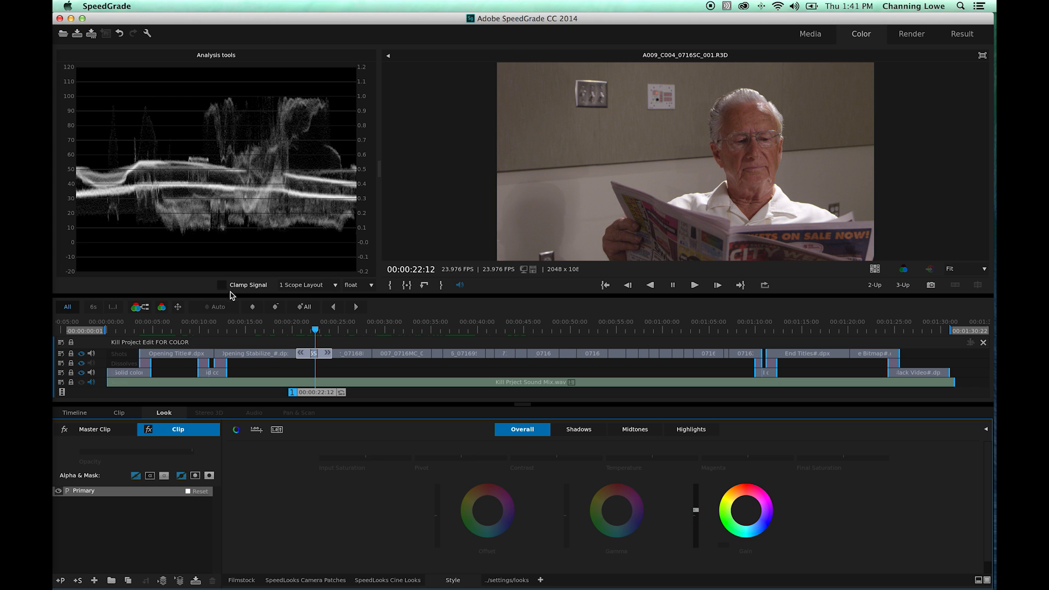
left_click_drag(697, 510, 700, 510)
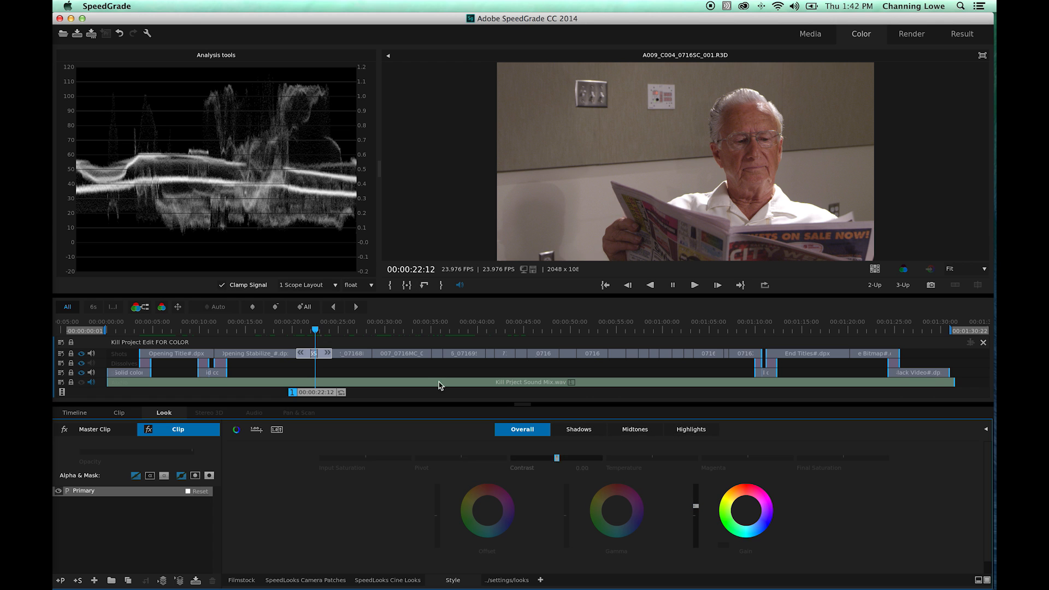
left_click_drag(695, 507, 695, 509)
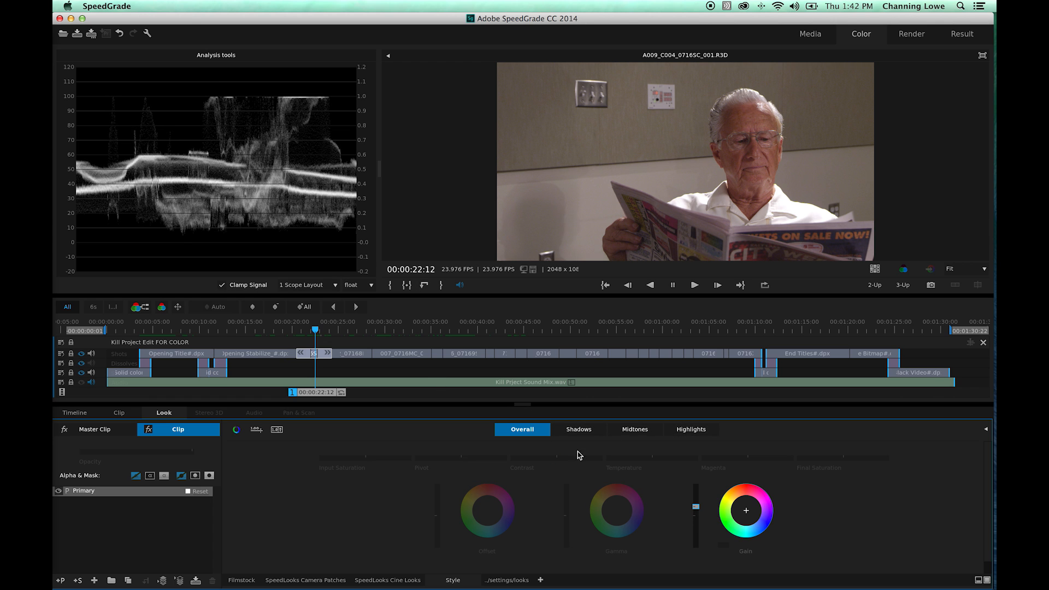
Turn off Clamp Signal, lower the Gain until the waveform peaks sit at about 100, and reset it.
left_click(222, 284)
left_click_drag(697, 506, 697, 511)
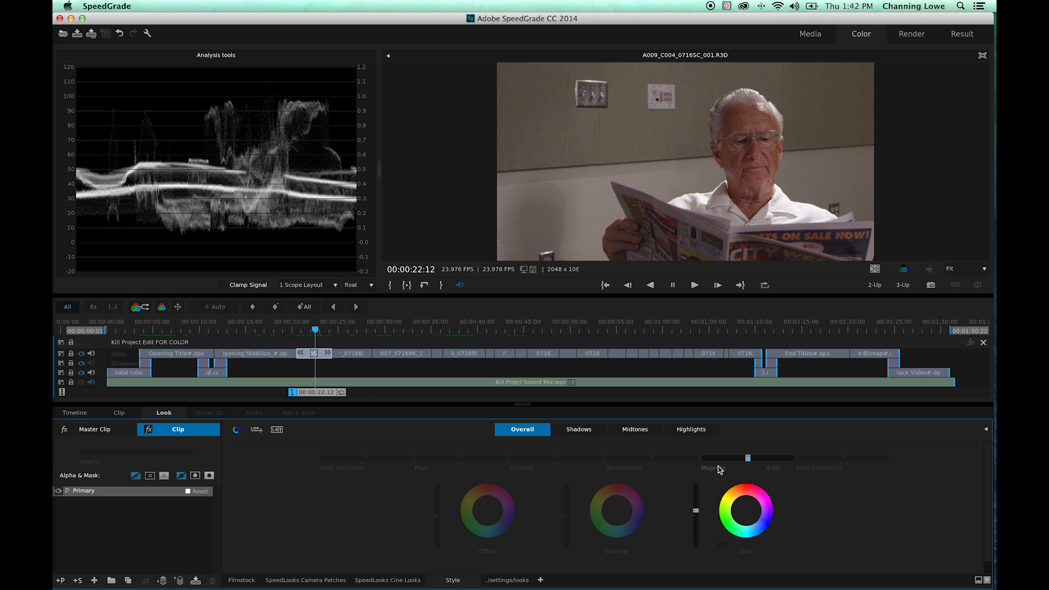
left_click(694, 515)
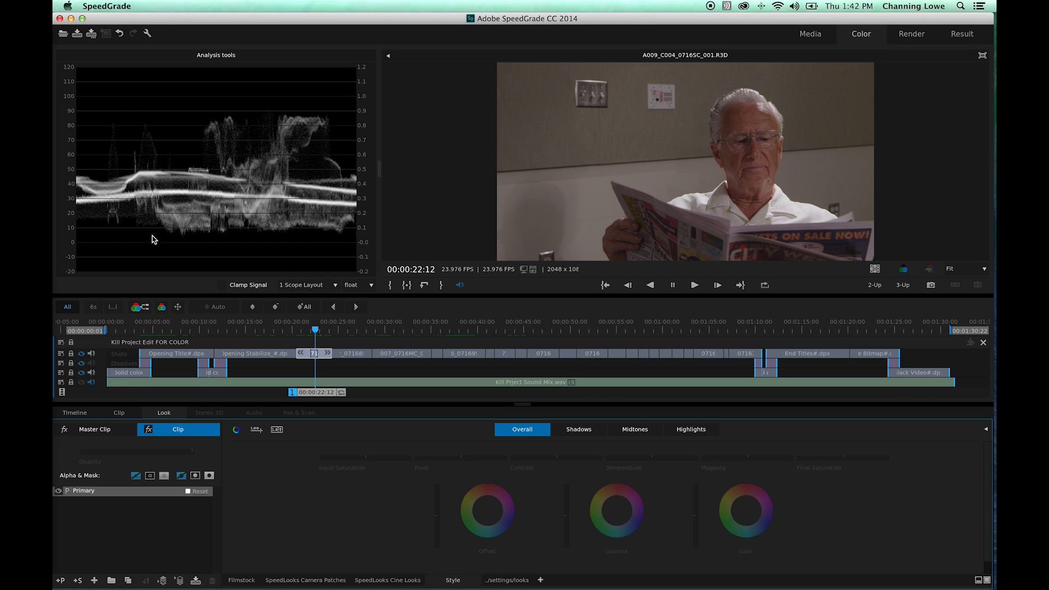
Change the waveform to a VectorscopeYUV and move the playhead to 00:00:22:16.
right_click(180, 185)
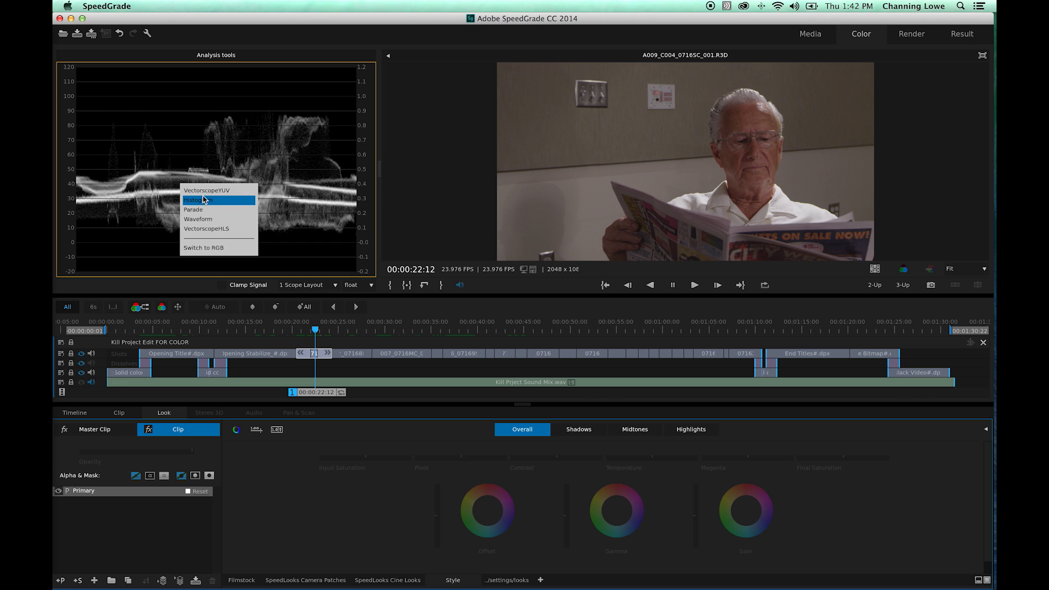
left_click(221, 191)
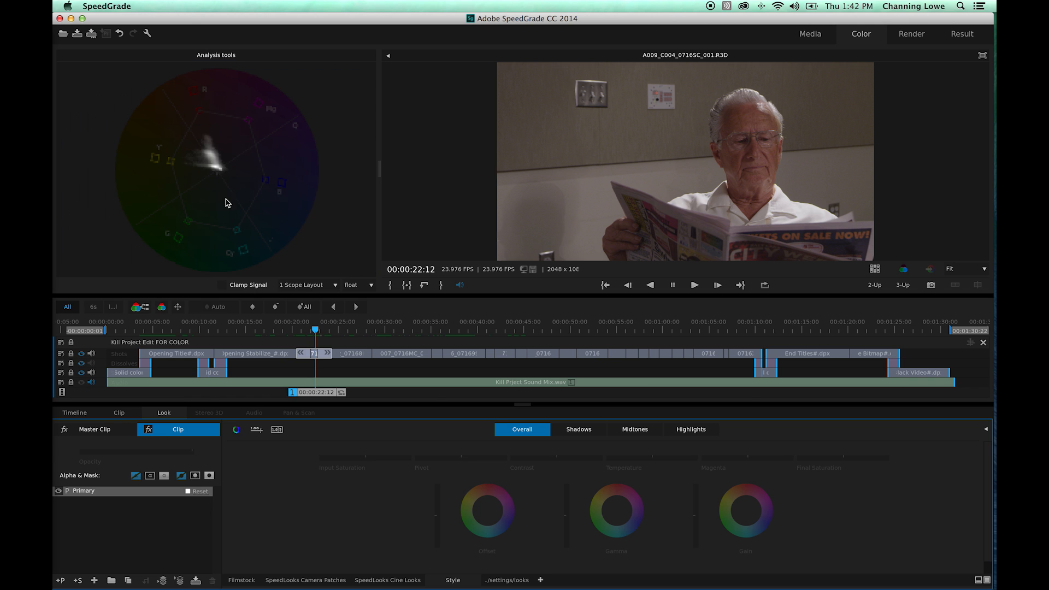
mouse_move(327, 394)
left_mouse_down()
mouse_move(341, 398)
mouse_move(321, 398)
left_mouse_up()
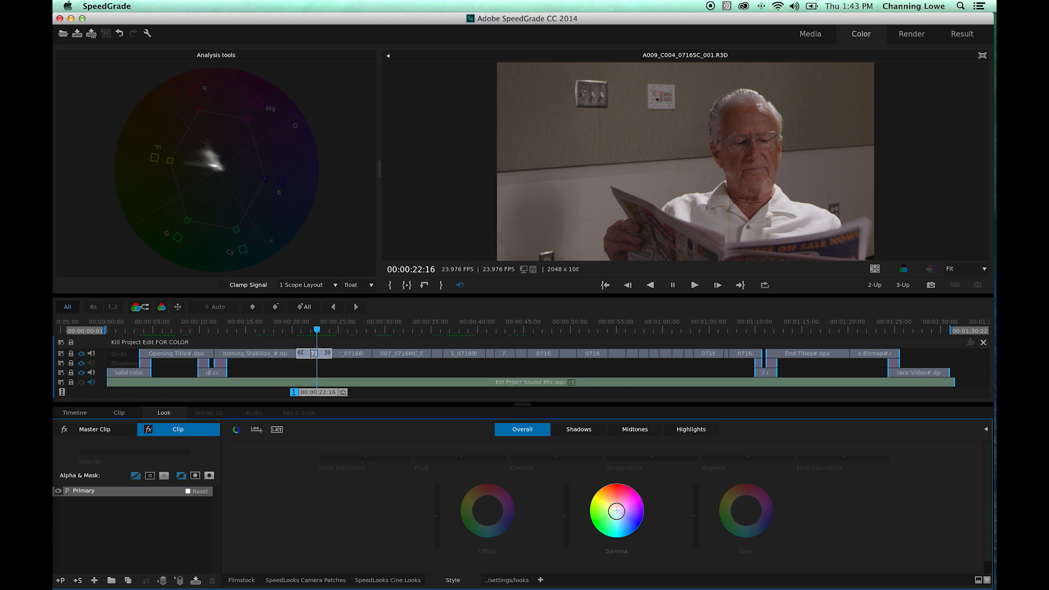
Push the clip's Gamma strongly toward red and reset it, and take the Final Saturation down to 0.00 and up to 2.00.
left_click_drag(616, 511, 619, 491)
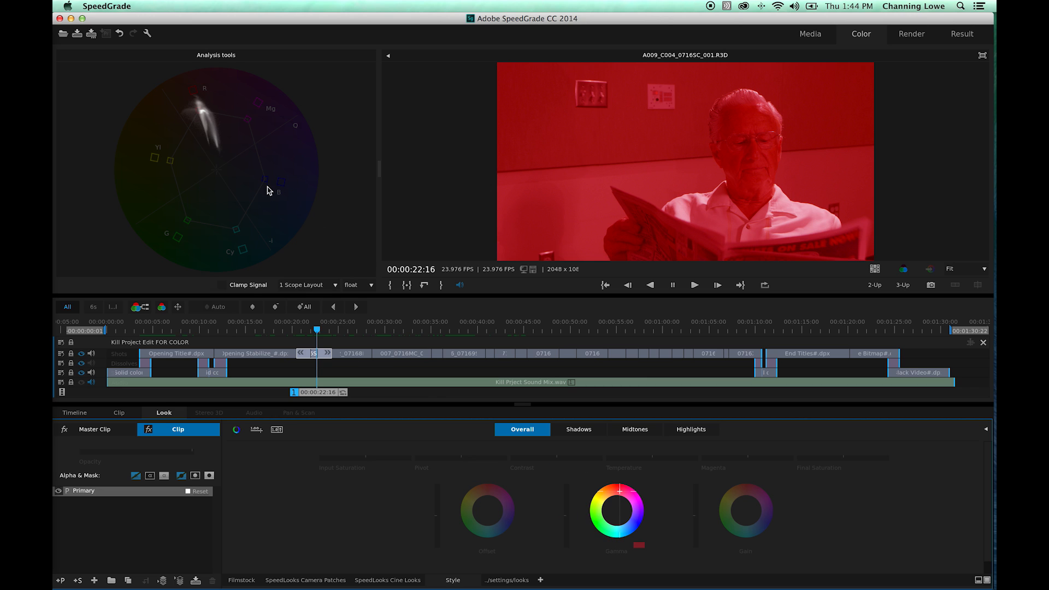
left_click(638, 545)
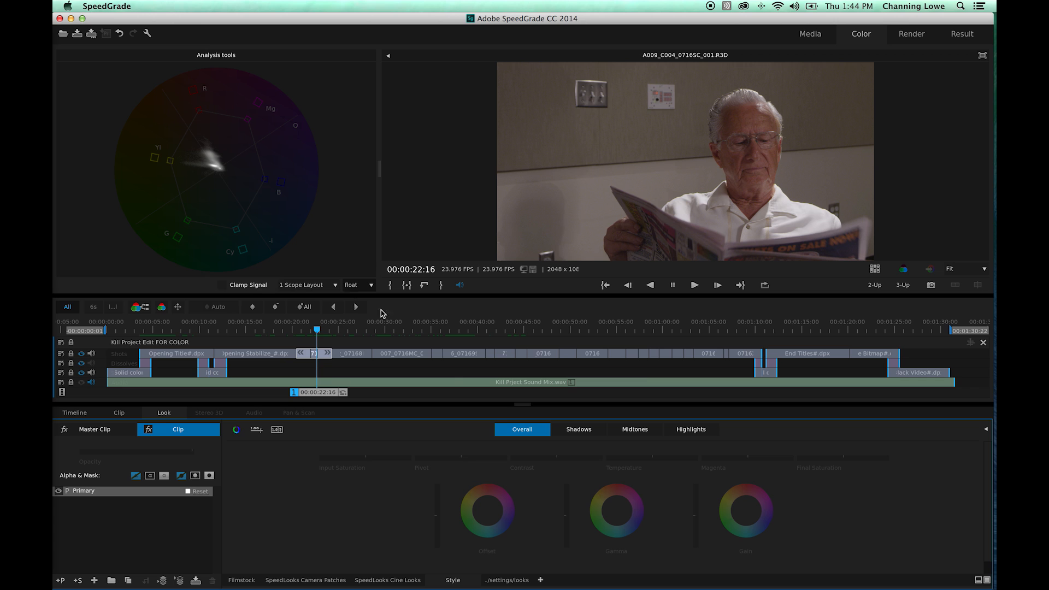
left_click_drag(836, 464, 837, 459)
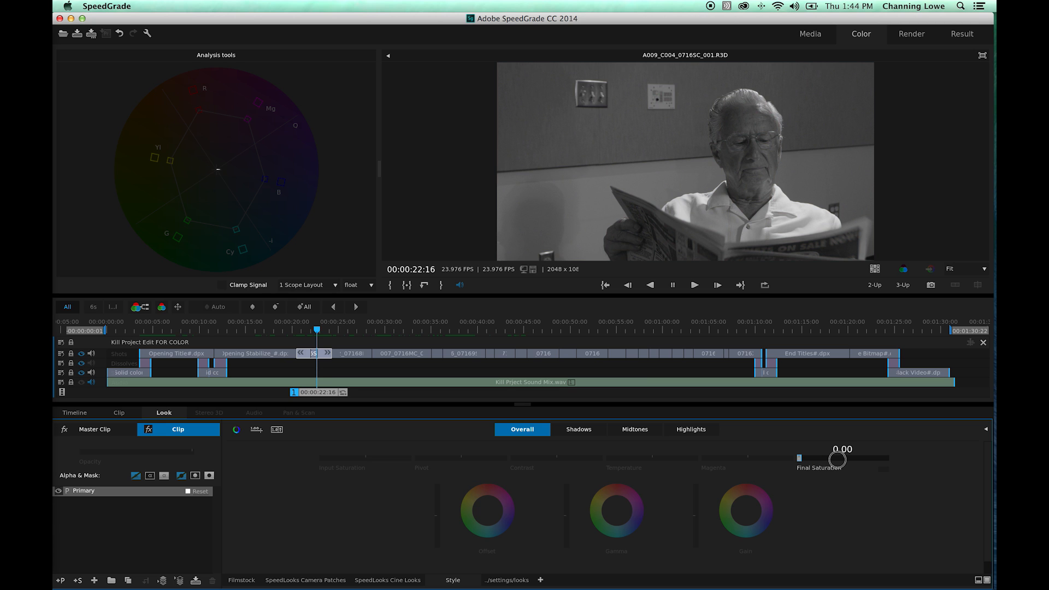
left_click_drag(837, 460, 837, 460)
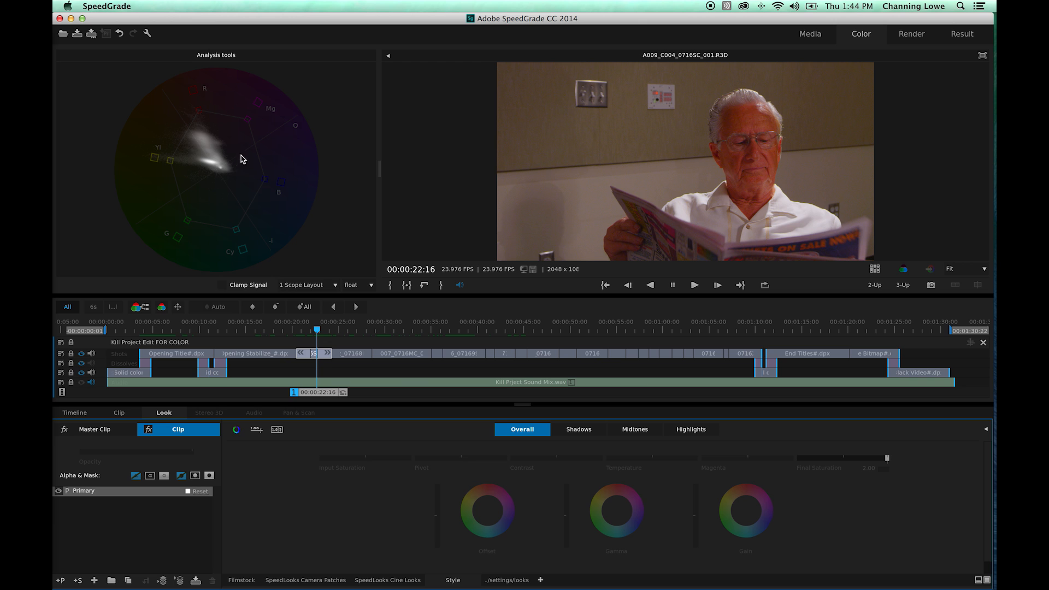
Switch the analysis scope to a Waveform and on to a Parade, and widen the analysis area slightly.
right_click(241, 175)
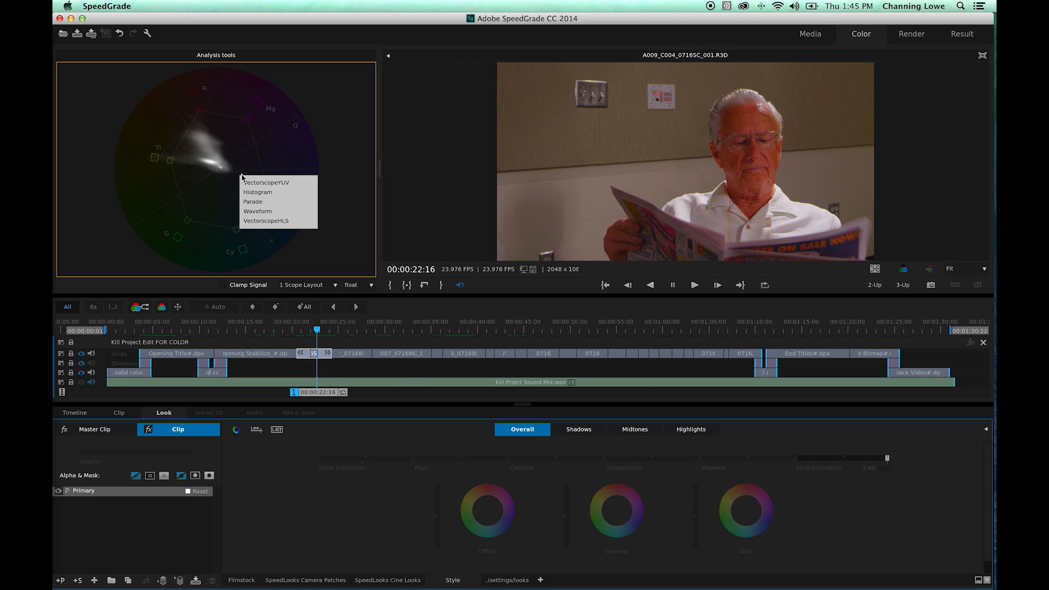
left_click(258, 211)
right_click(183, 184)
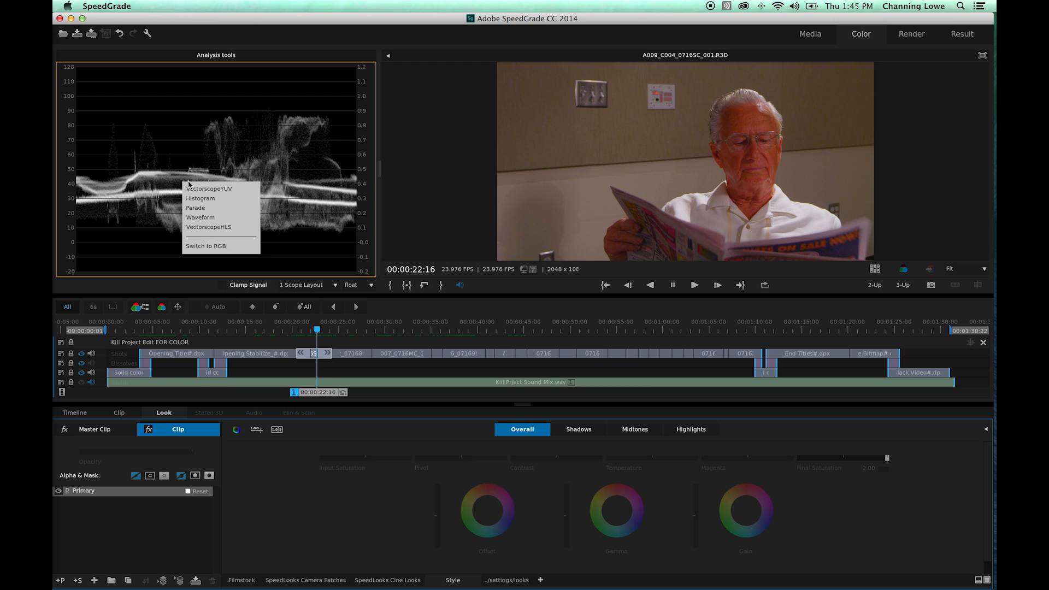
left_click(218, 208)
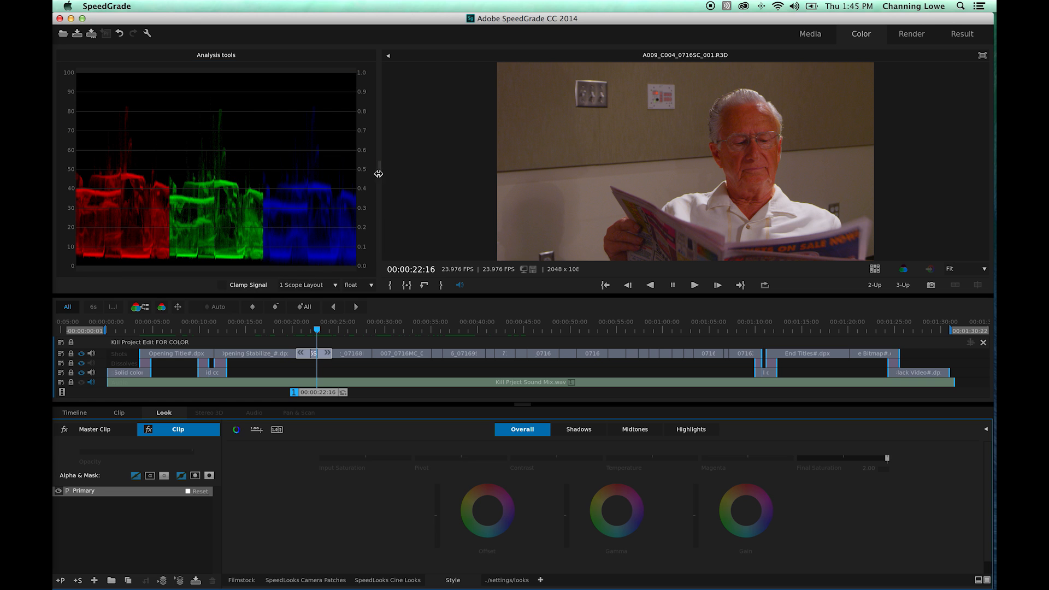
left_click_drag(387, 172, 414, 175)
right_click(313, 174)
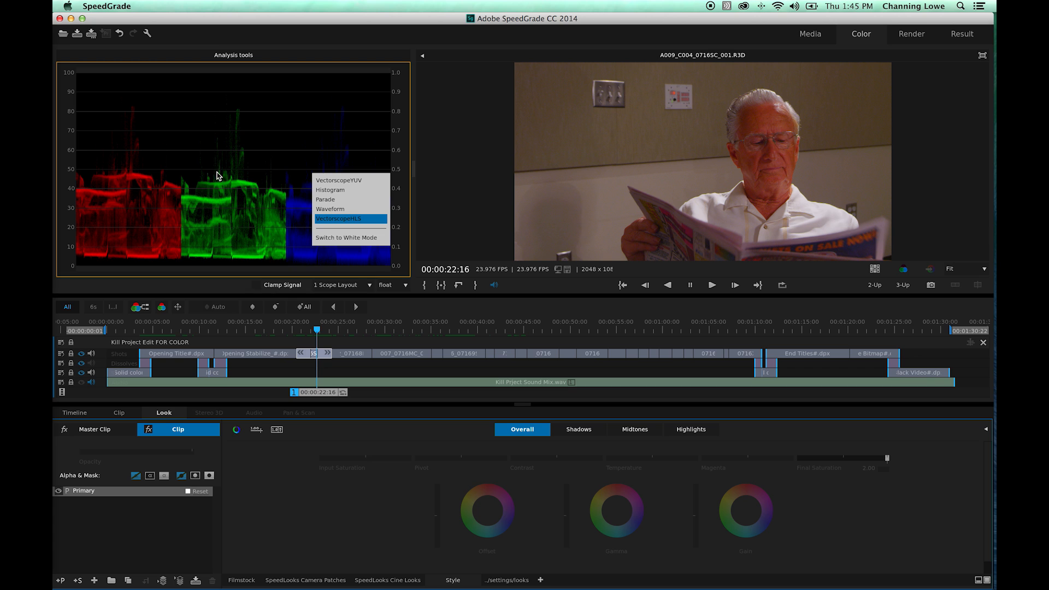
left_click(280, 151)
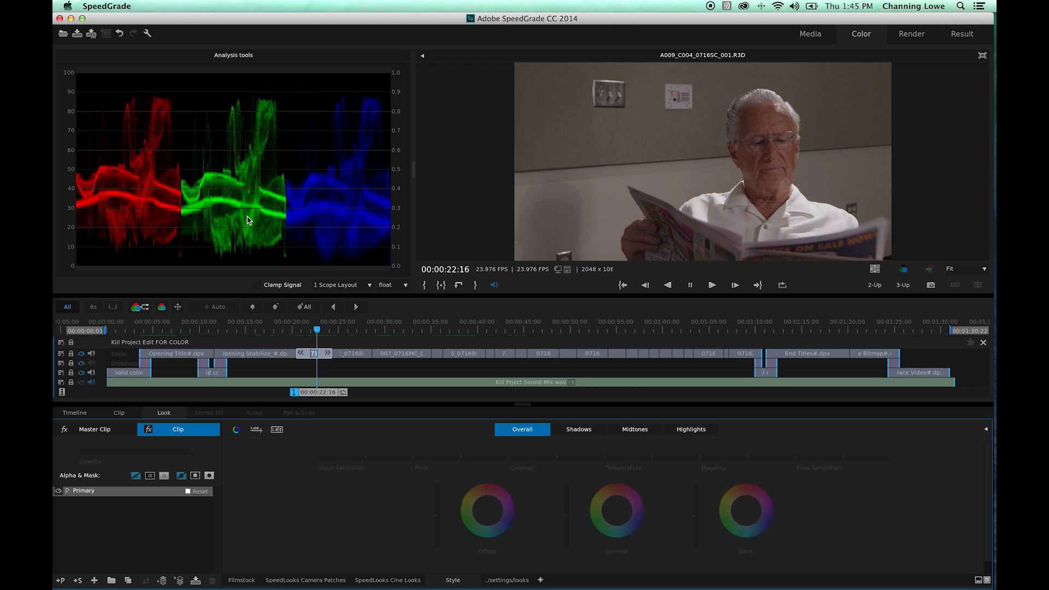
Shift the clip's overall Gain slightly toward orange and then toward magenta, try the Magenta adjustment, and reset the changes.
left_click_drag(746, 510, 746, 508)
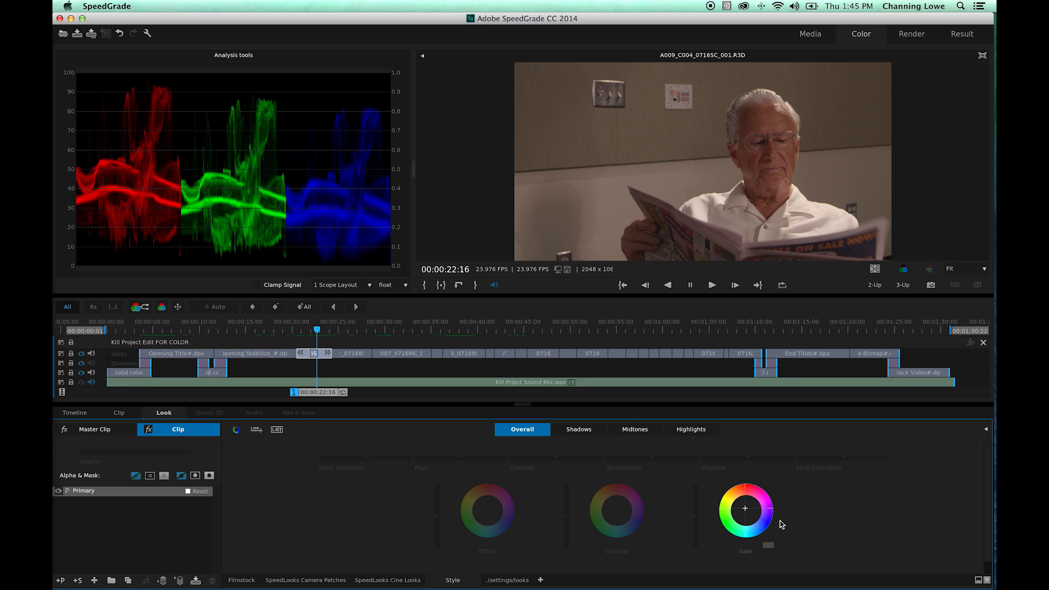
left_click_drag(747, 511, 747, 510)
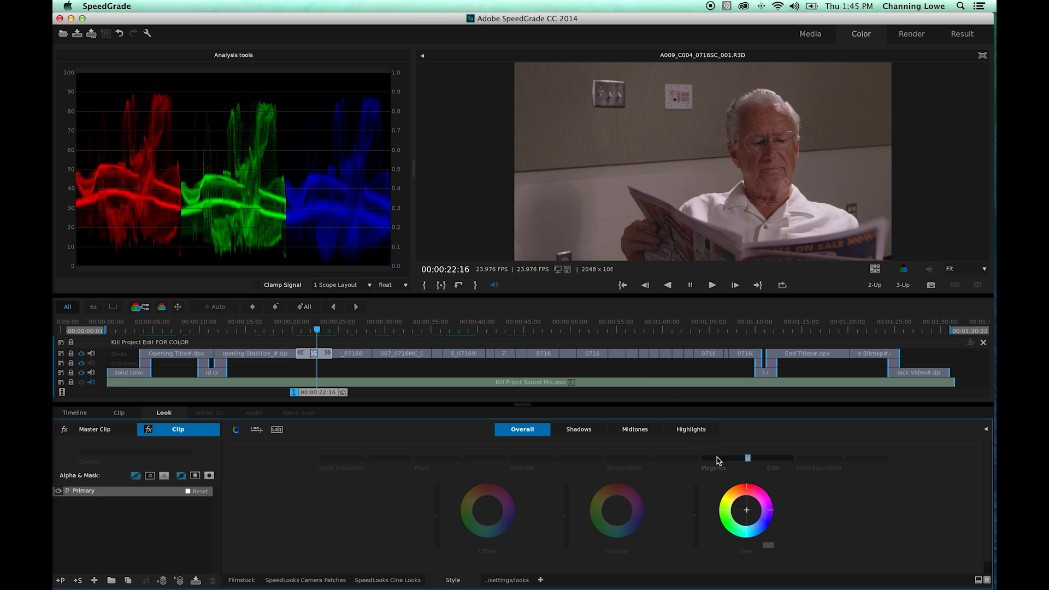
left_click_drag(748, 458, 748, 459)
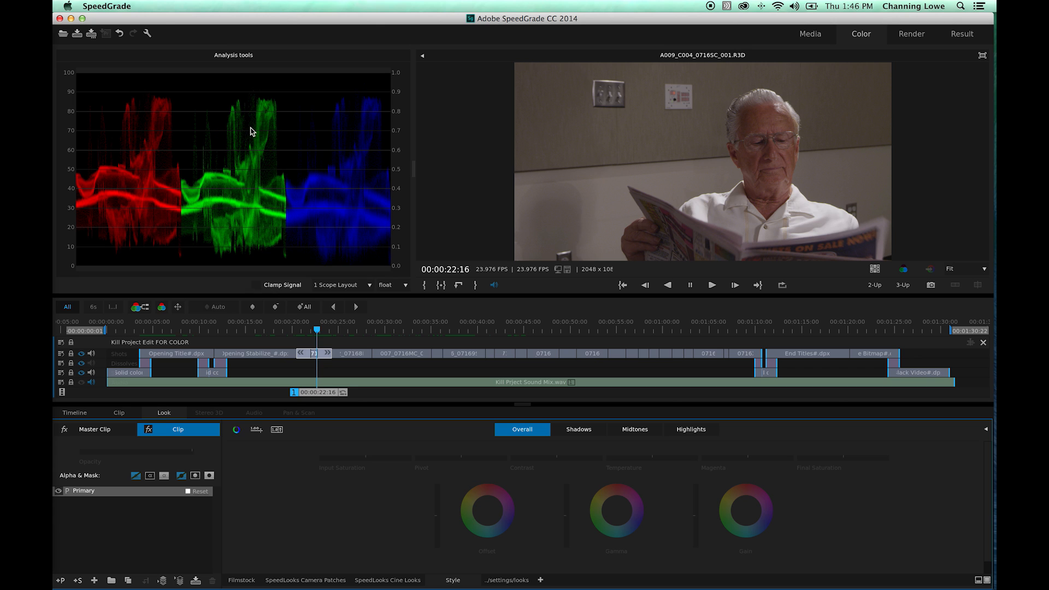
Change the Parade scope to a Waveform and then to a VectorscopeYUV.
right_click(195, 170)
left_click(228, 206)
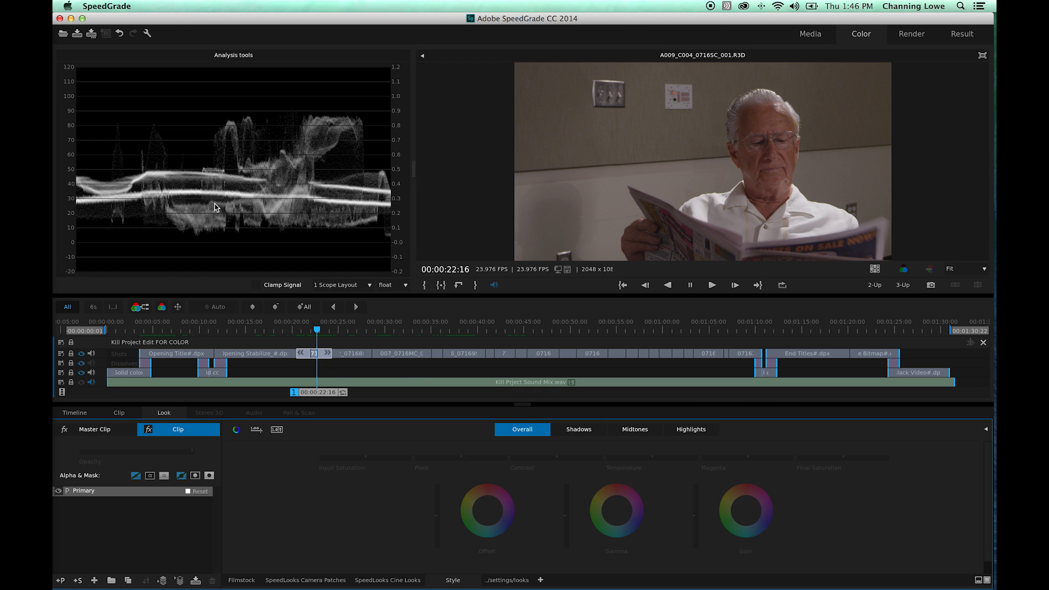
right_click(239, 189)
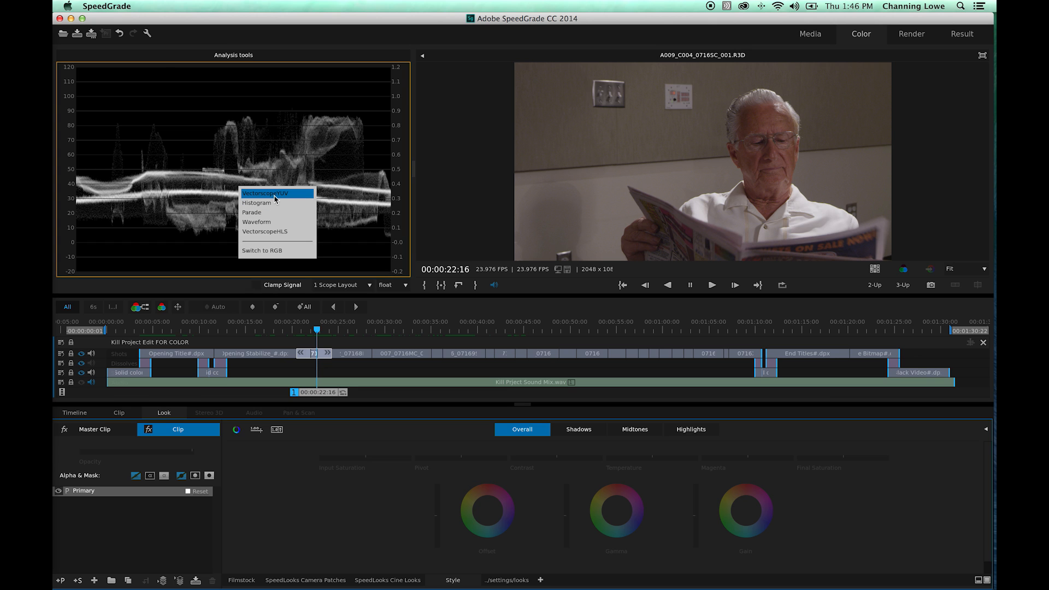
left_click(275, 199)
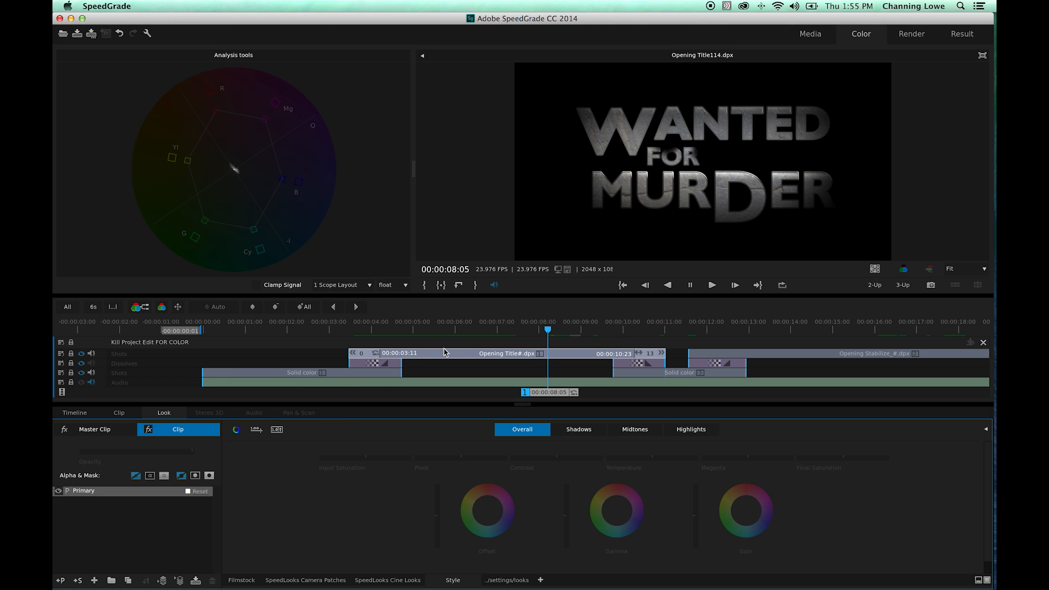
View the Reels used in the timeline and return to the Look settings.
left_click(82, 414)
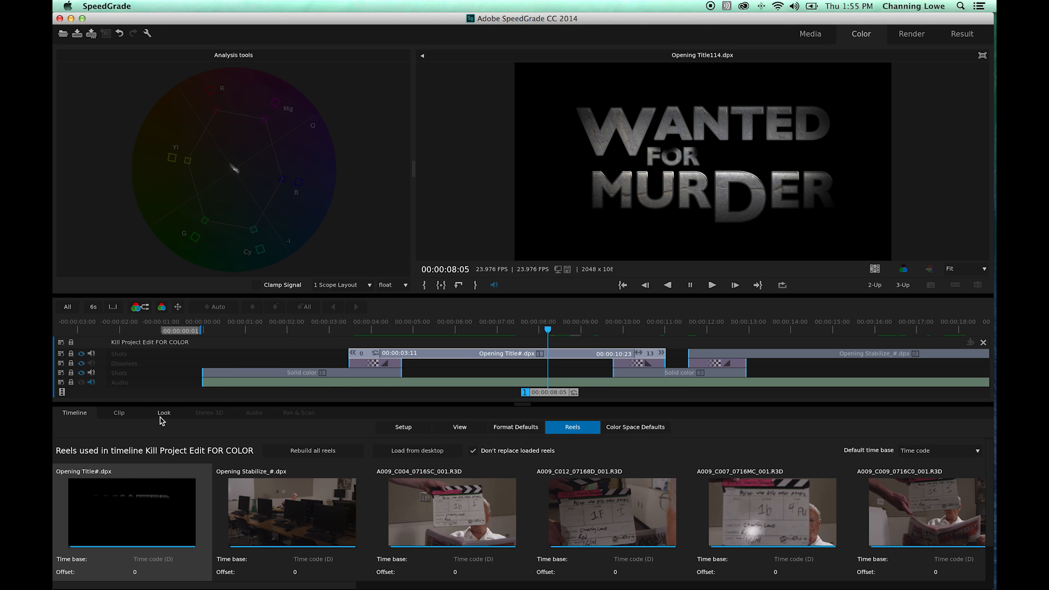
left_click(166, 414)
left_click(75, 413)
left_click(167, 414)
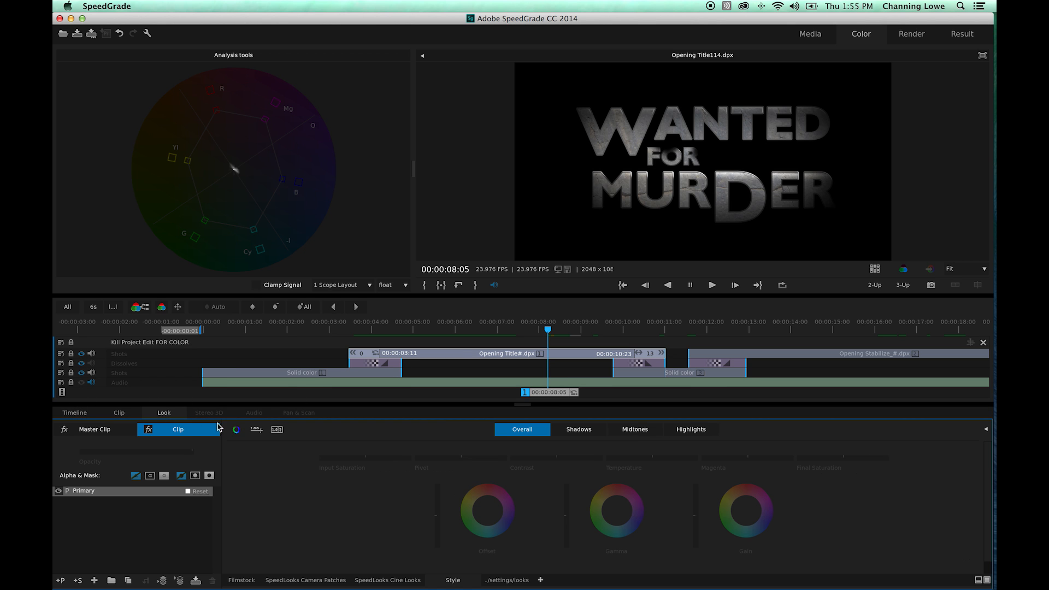
Move the playhead to 00:00:17:01 on the Opening Stabilize clip and switch between its Master Clip and Clip grading levels, ending on Clip.
left_click_drag(542, 398, 391, 397)
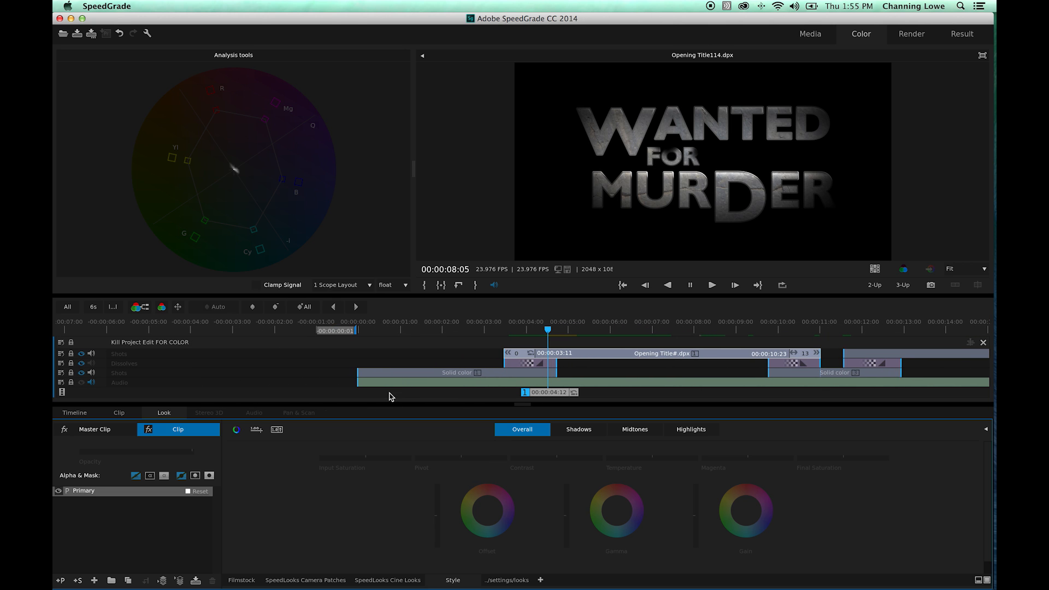
left_click_drag(552, 395, 952, 391)
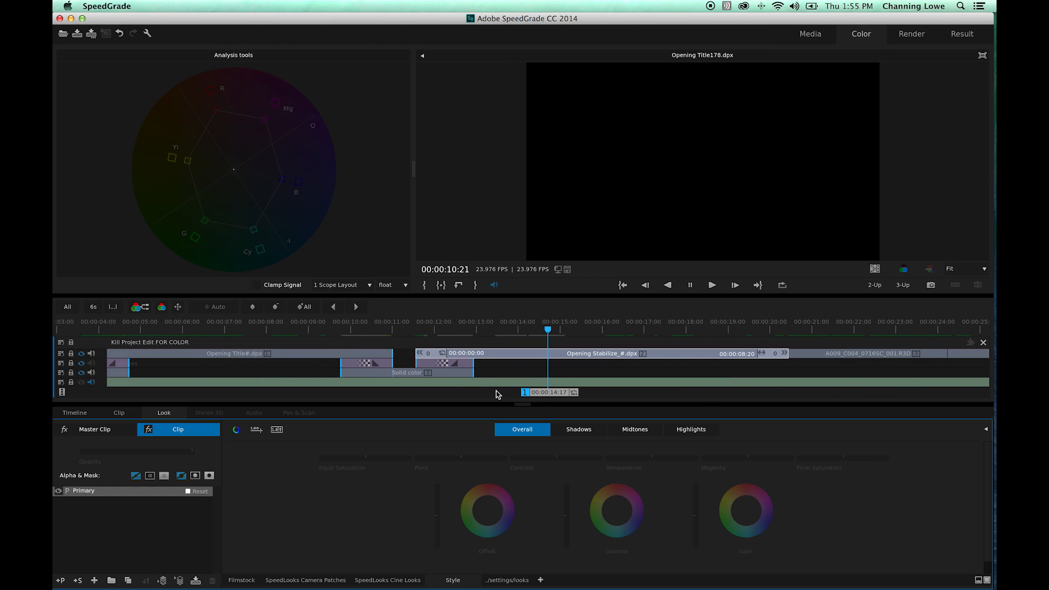
left_click_drag(539, 396, 595, 389)
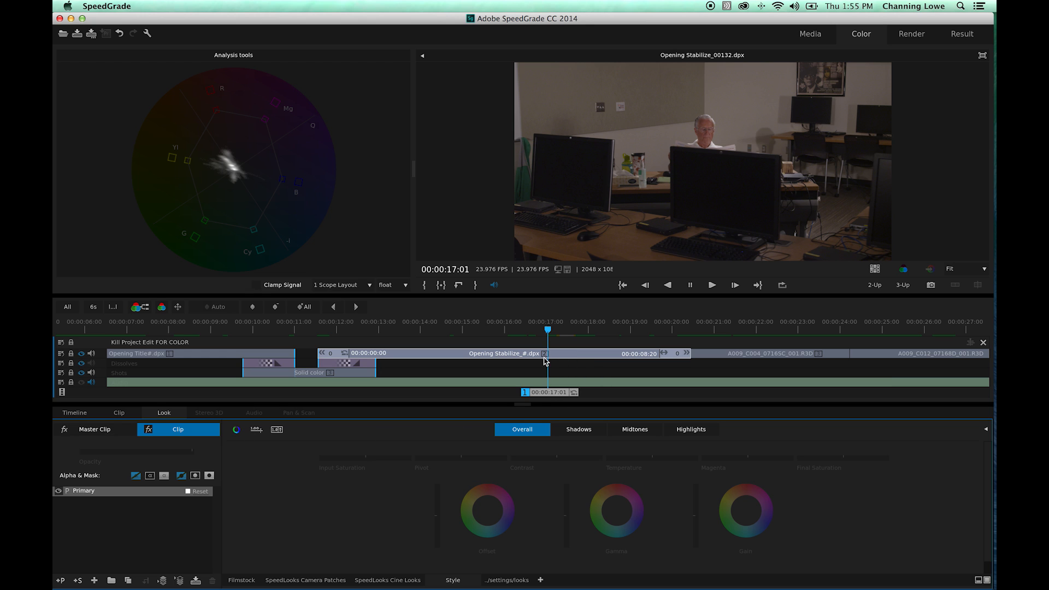
left_click(90, 431)
left_click(176, 437)
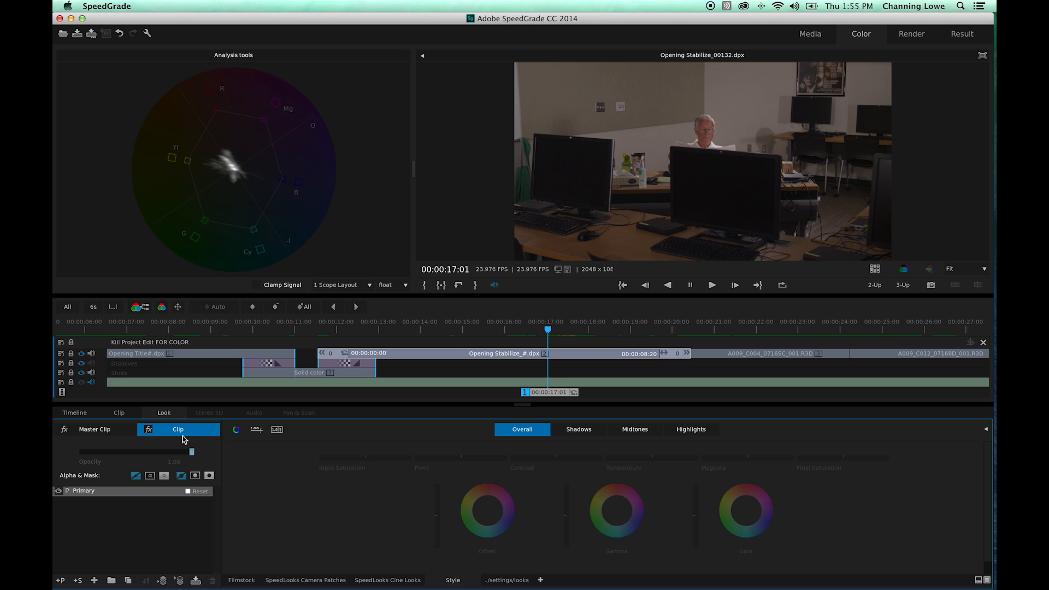
left_click(101, 431)
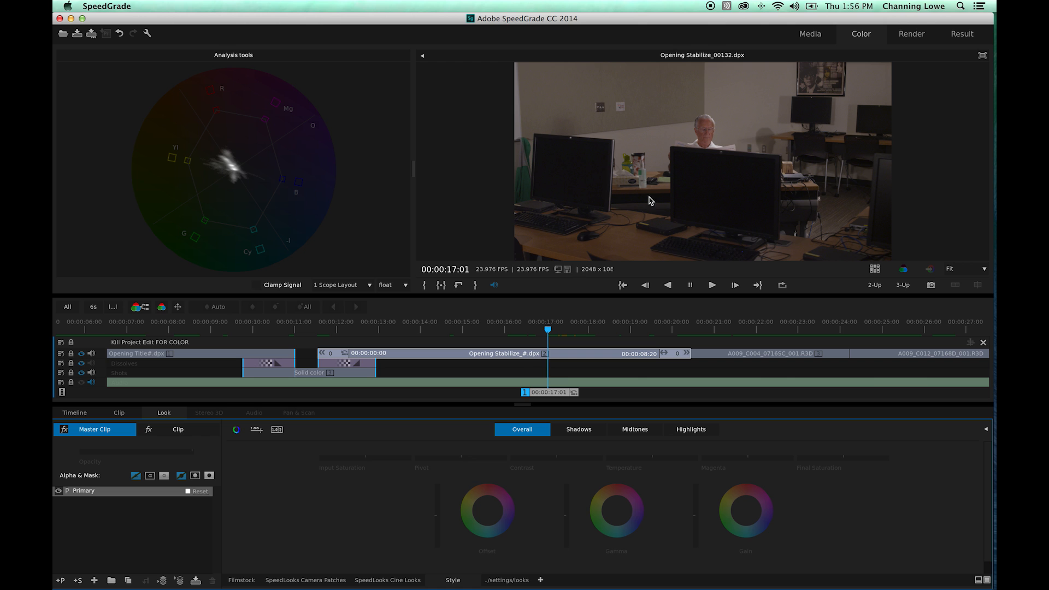
left_click(177, 431)
Scrub through the A009_C004 and Opening Title clips, and park the playhead at 00:00:14:22 on the Opening Stabilize clip.
left_click_drag(546, 394, 759, 390)
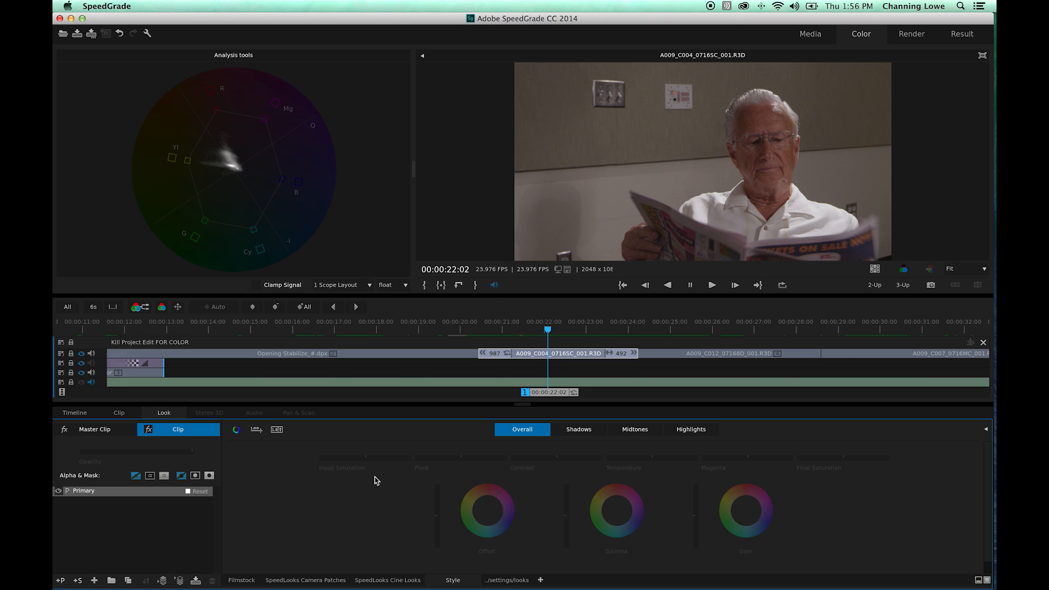
left_click_drag(552, 400, 105, 392)
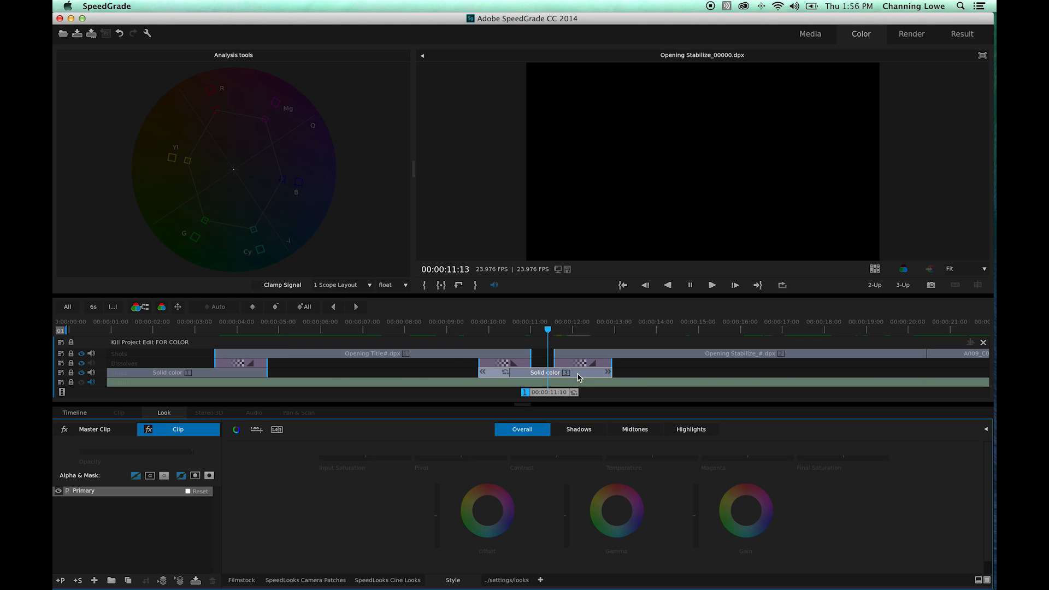
left_click(407, 331)
key("space")
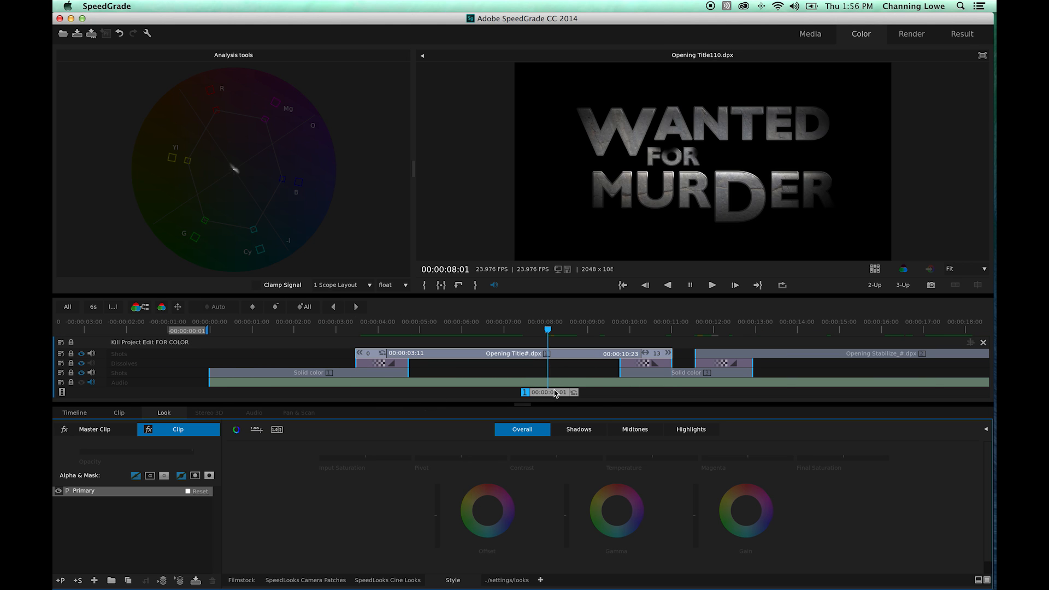
key("space")
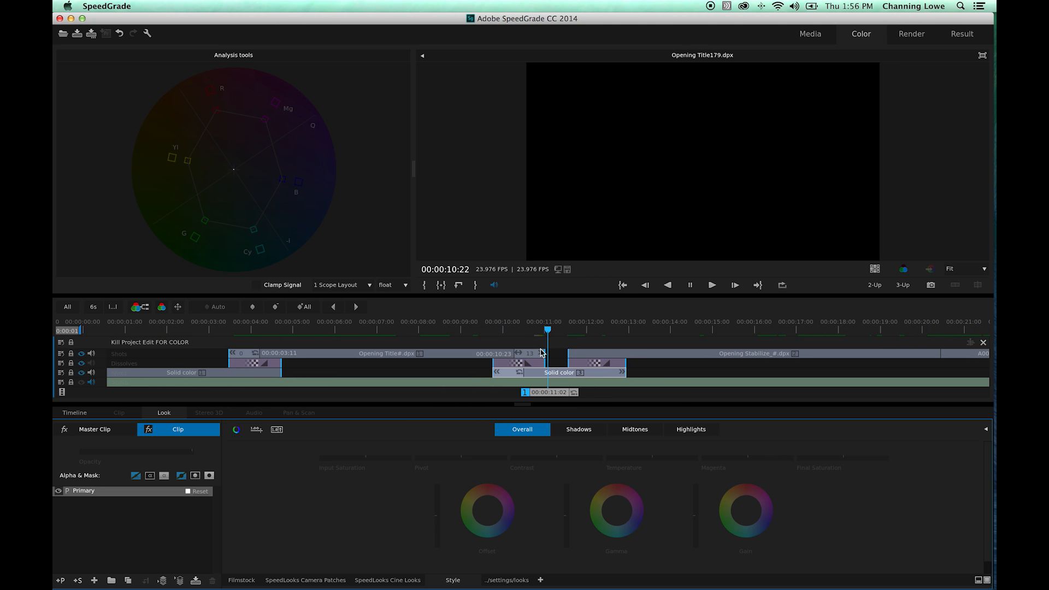
left_click_drag(556, 393, 647, 385)
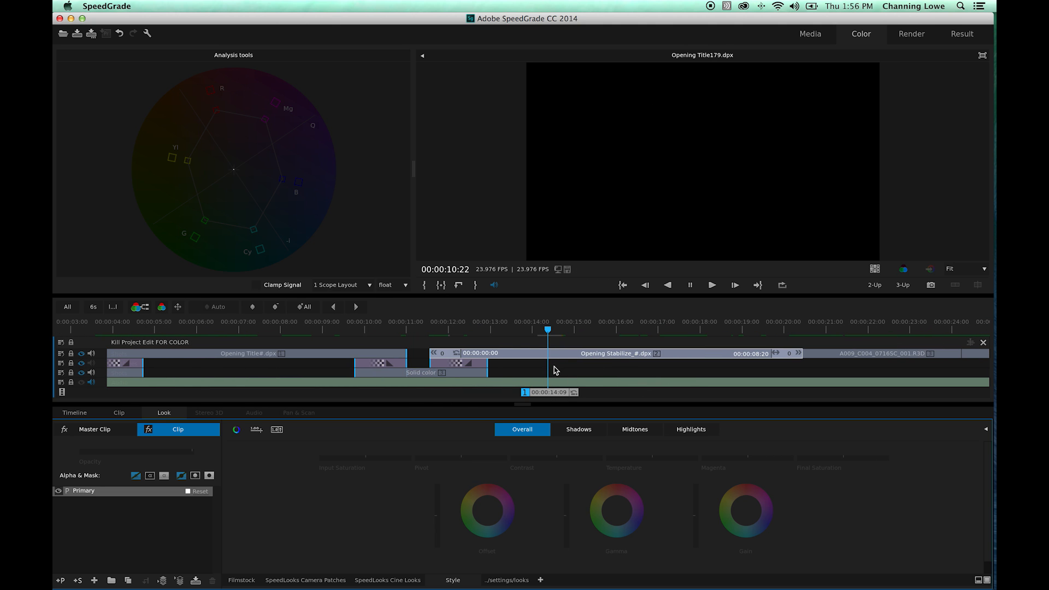
left_click_drag(547, 335, 568, 334)
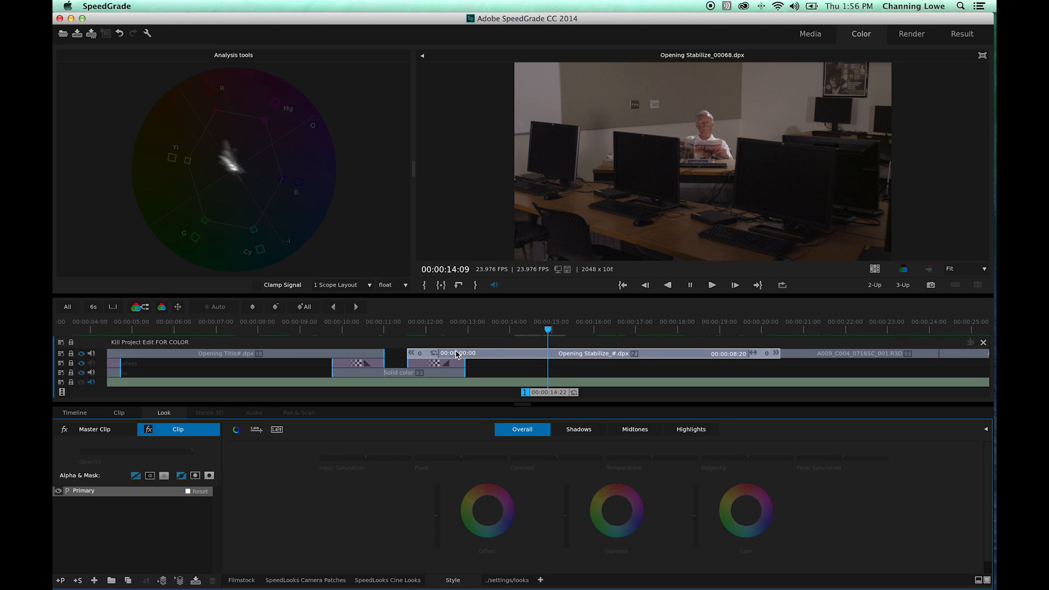
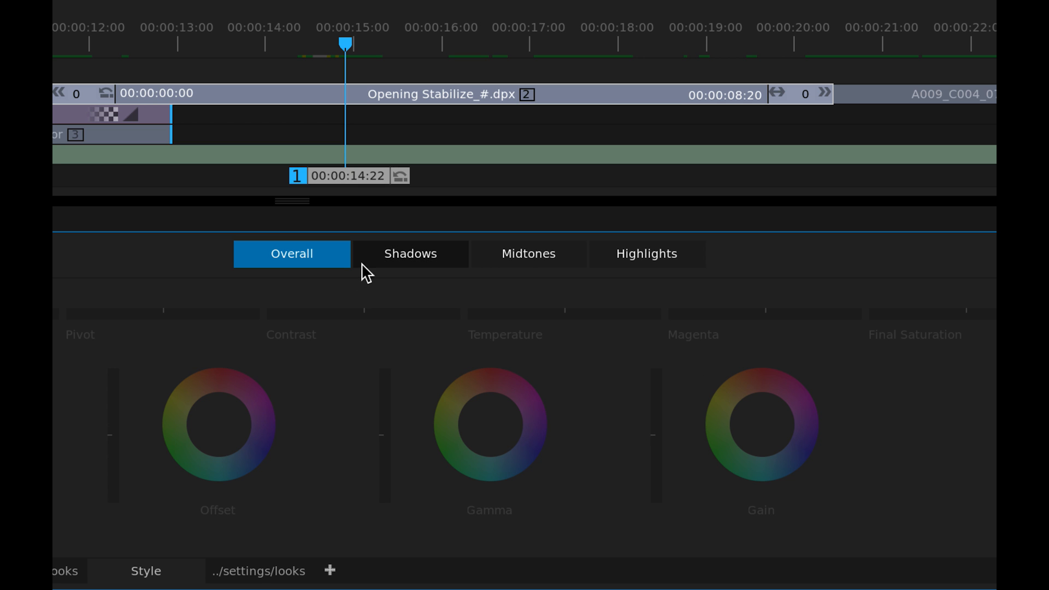
Look through the color wheels of the Shadows, Midtones and Highlights ranges and return to the Overall range.
left_click(398, 266)
left_click(523, 268)
left_click(614, 266)
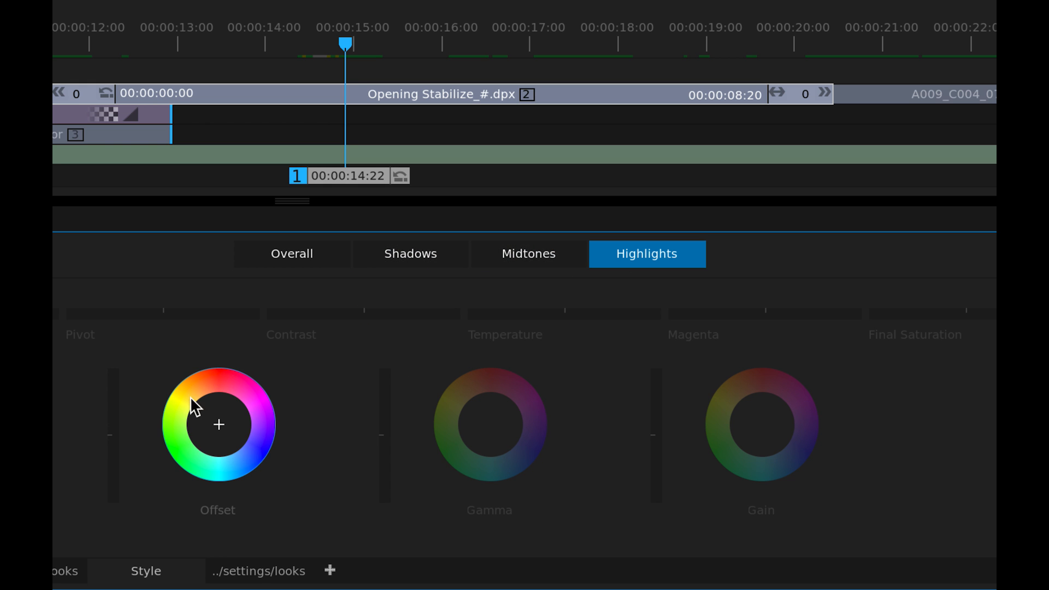
left_click(417, 268)
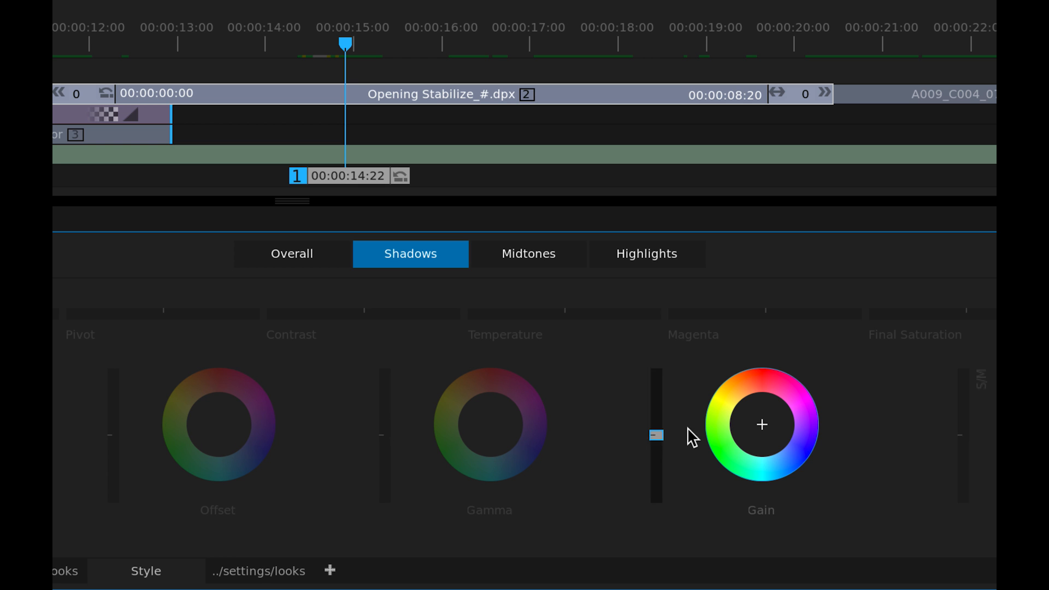
left_click(411, 267)
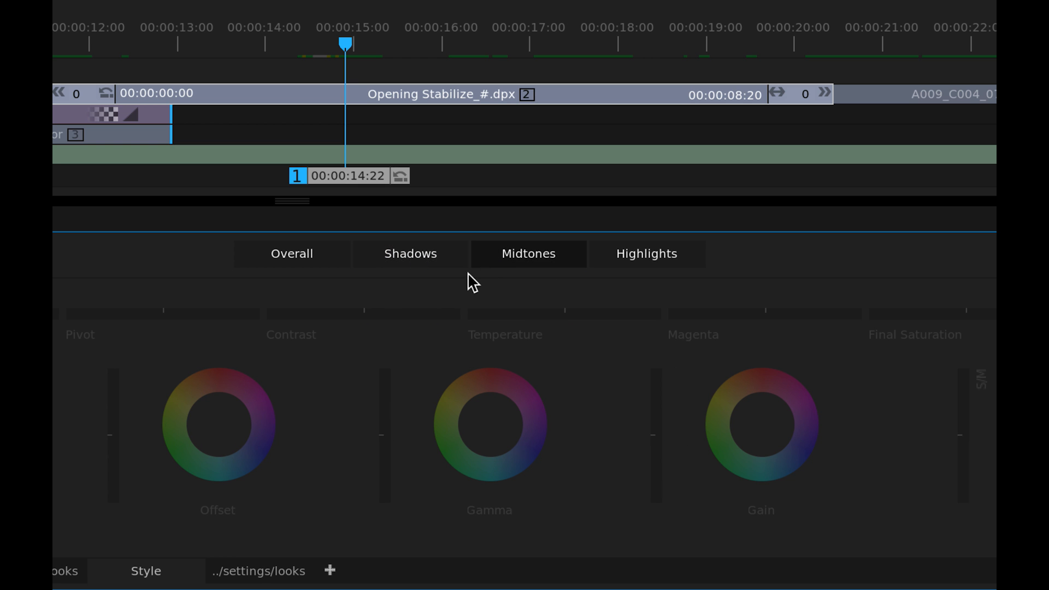
left_click(470, 265)
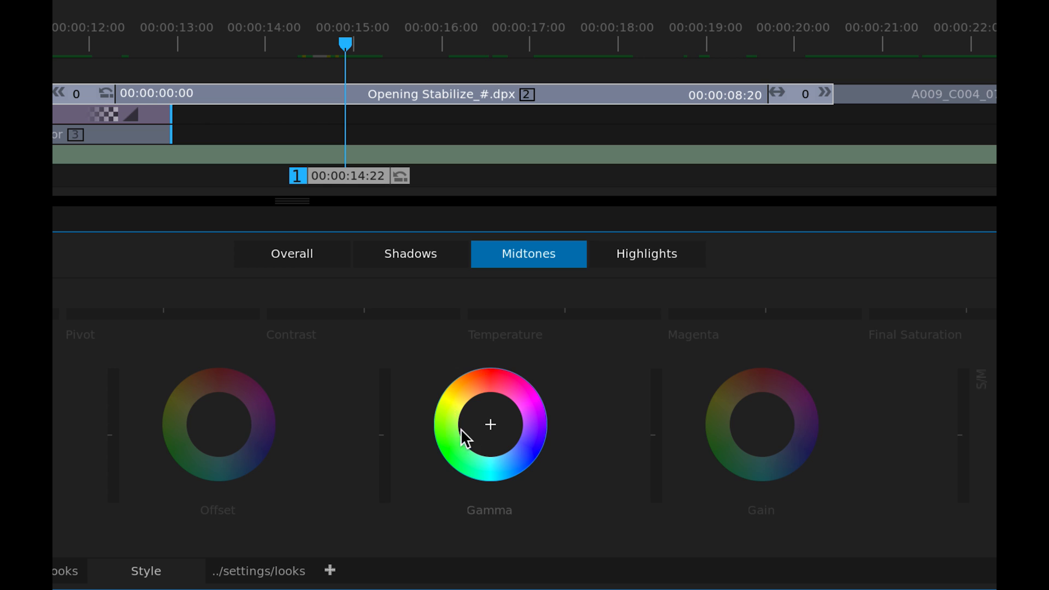
left_click(665, 266)
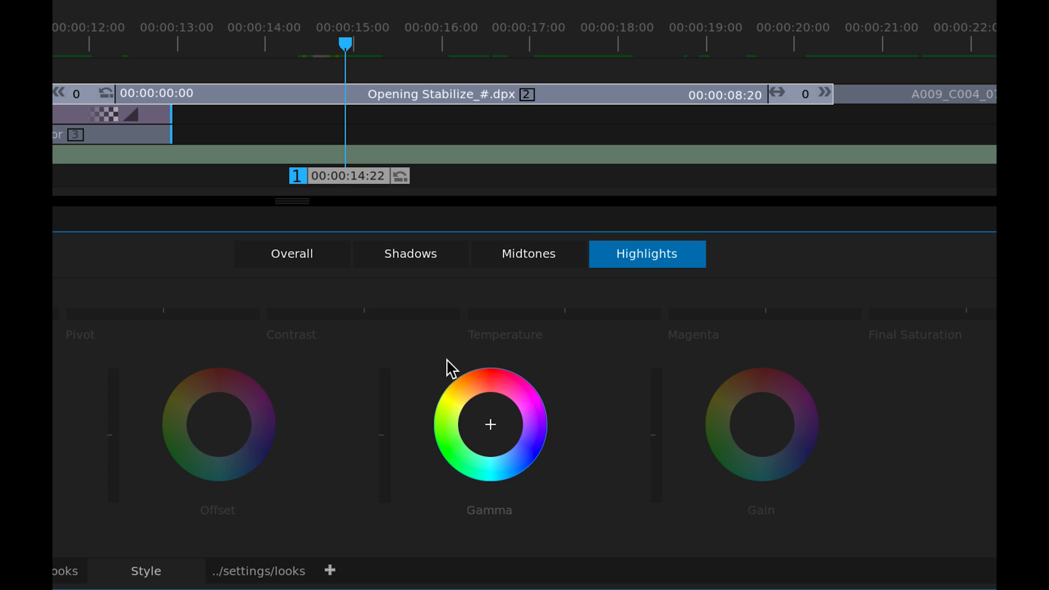
left_click(297, 265)
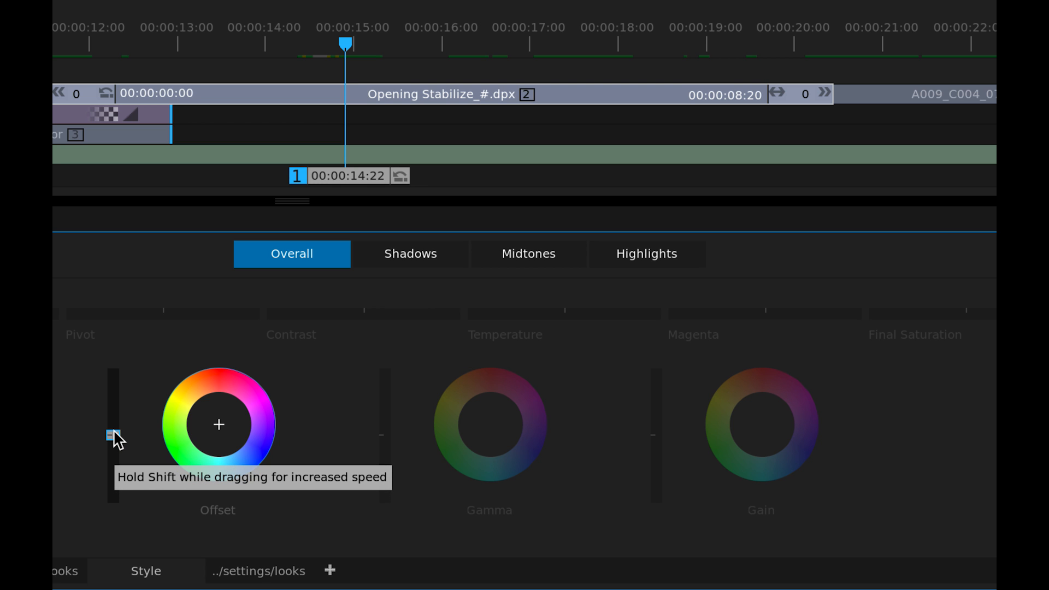
Raise and lower the overall Offset of the Opening Stabilize clip several times to test brightening and darkening the image.
left_click_drag(116, 437, 113, 398)
left_click_drag(113, 421, 113, 436)
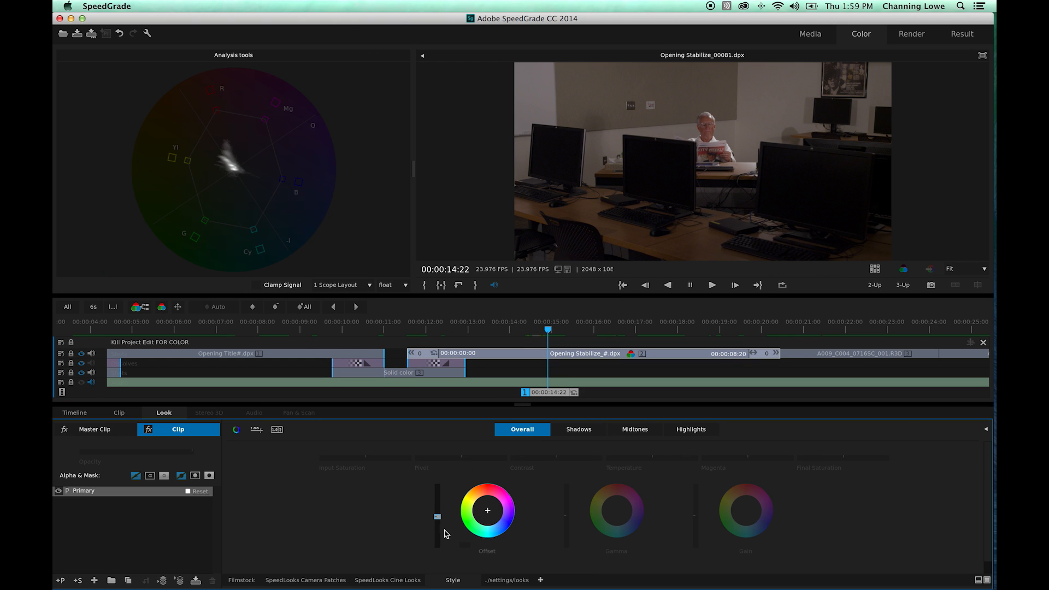
left_click_drag(437, 517, 438, 515)
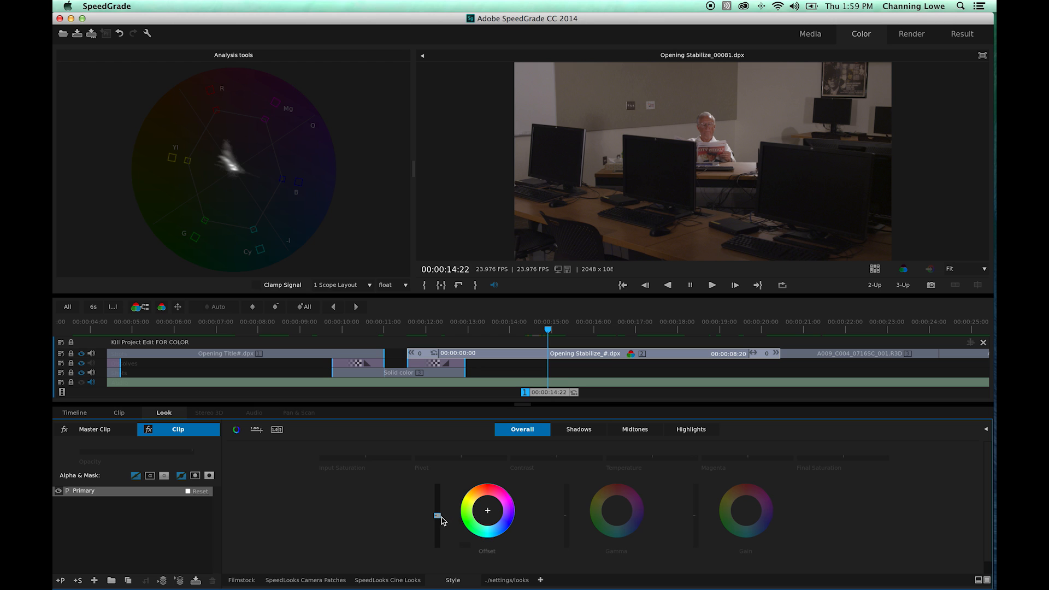
left_click_drag(437, 521, 435, 525)
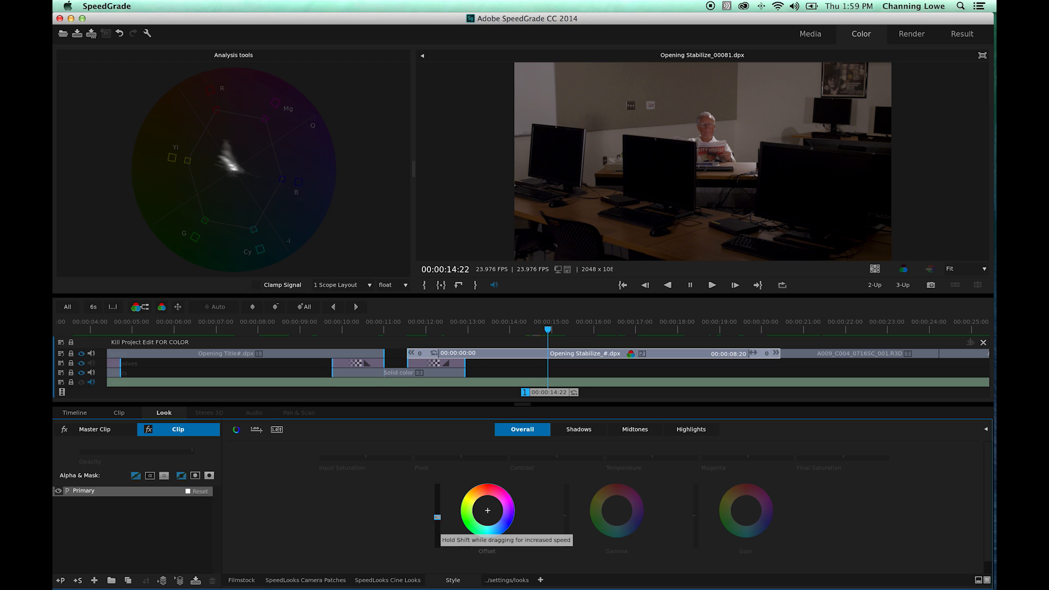
mouse_move(437, 516)
left_mouse_down()
mouse_move(438, 495)
mouse_move(437, 514)
left_mouse_up()
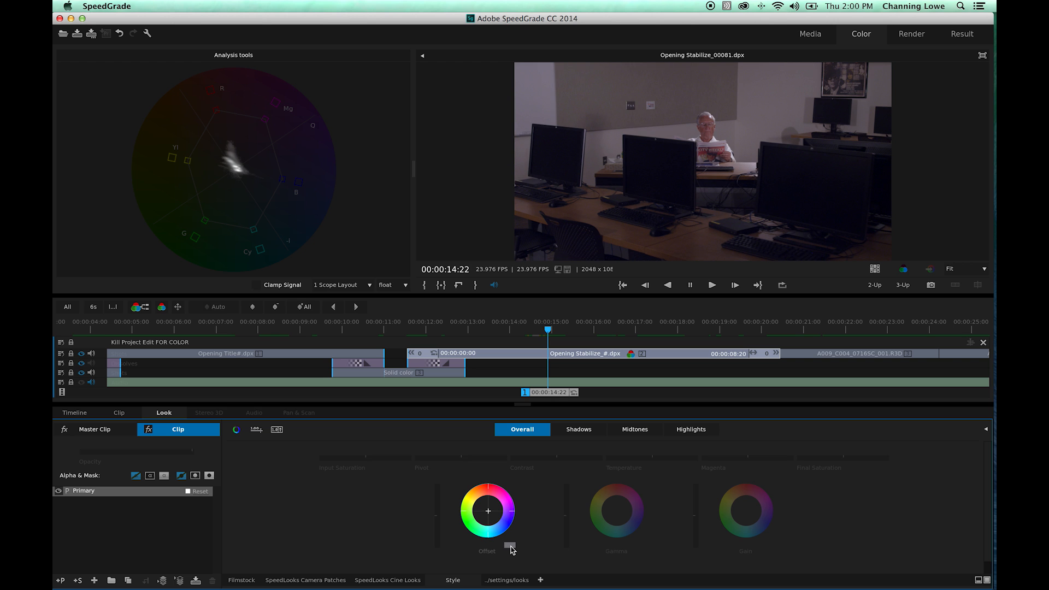
Test tinting the Opening Stabilize clip with the overall Offset and Gamma color wheels, including a blue Offset push, and reset both wheels.
left_click(511, 546)
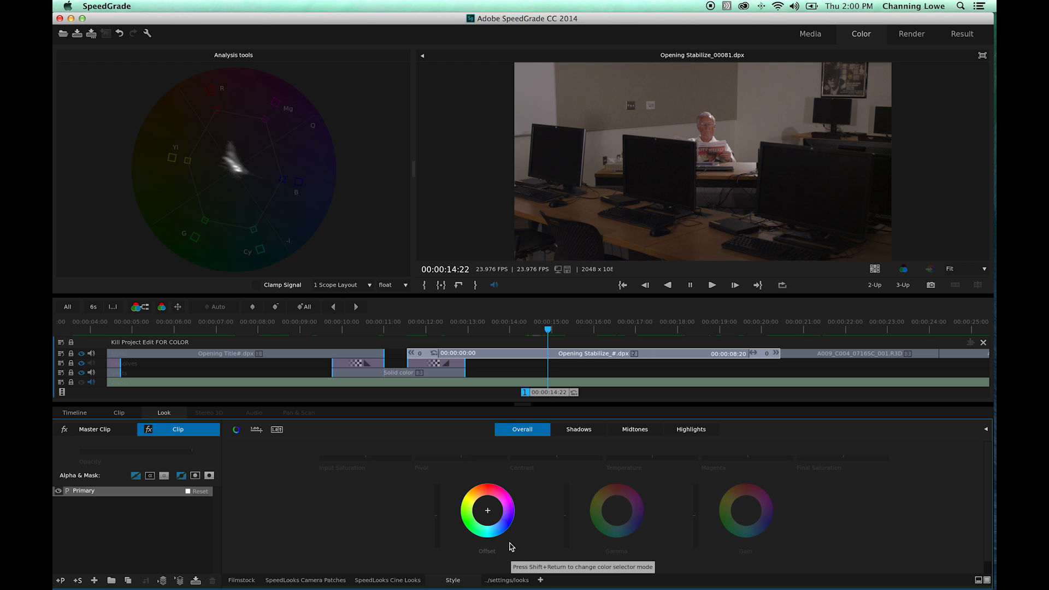
left_click(489, 512)
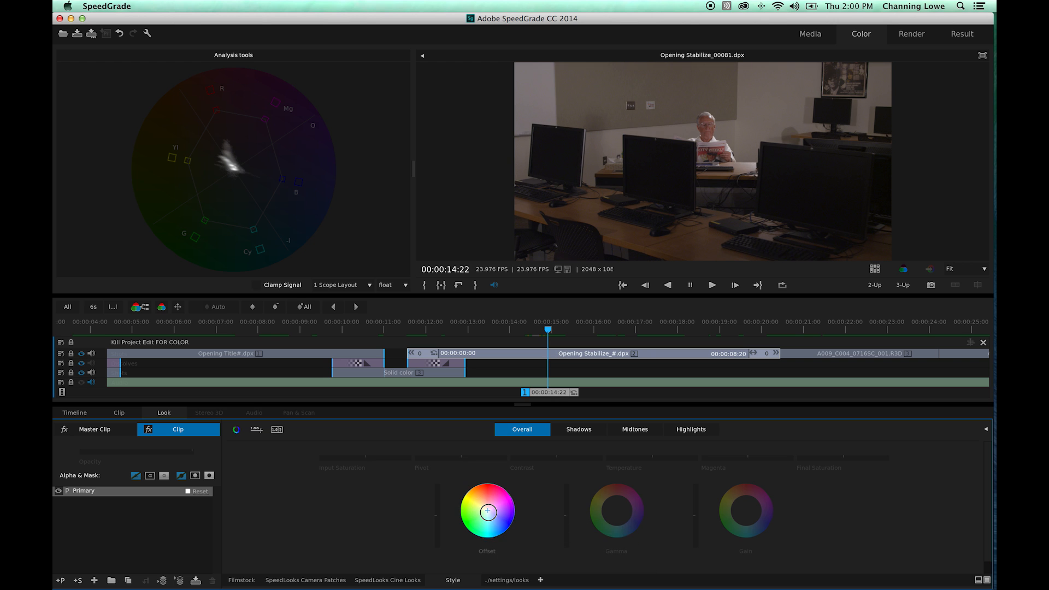
left_click_drag(488, 511, 486, 513)
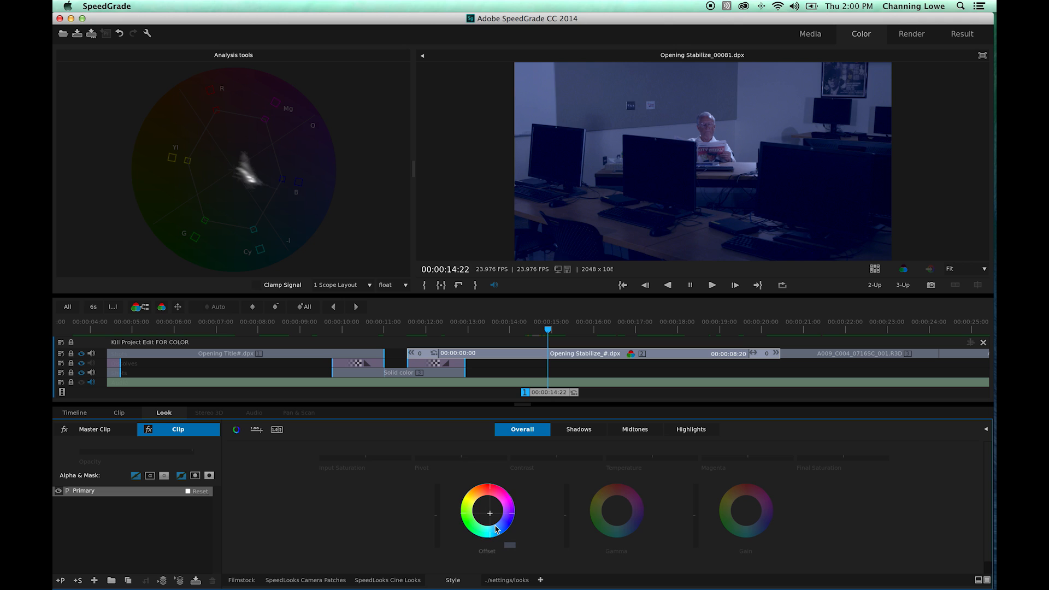
key("super+z")
left_click_drag(488, 513, 490, 513)
left_click(512, 547)
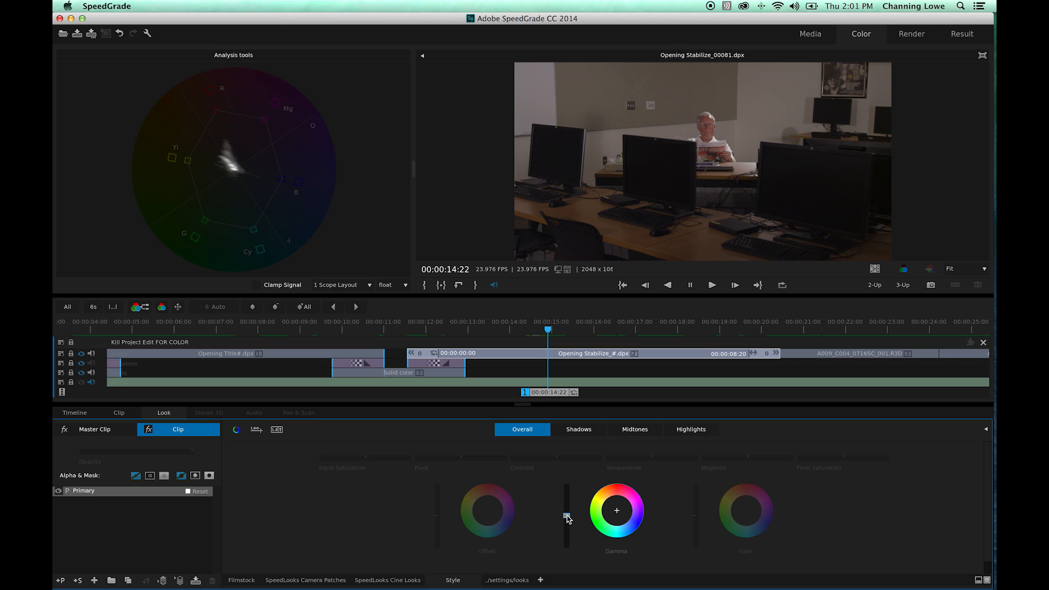
left_click_drag(616, 512, 616, 510)
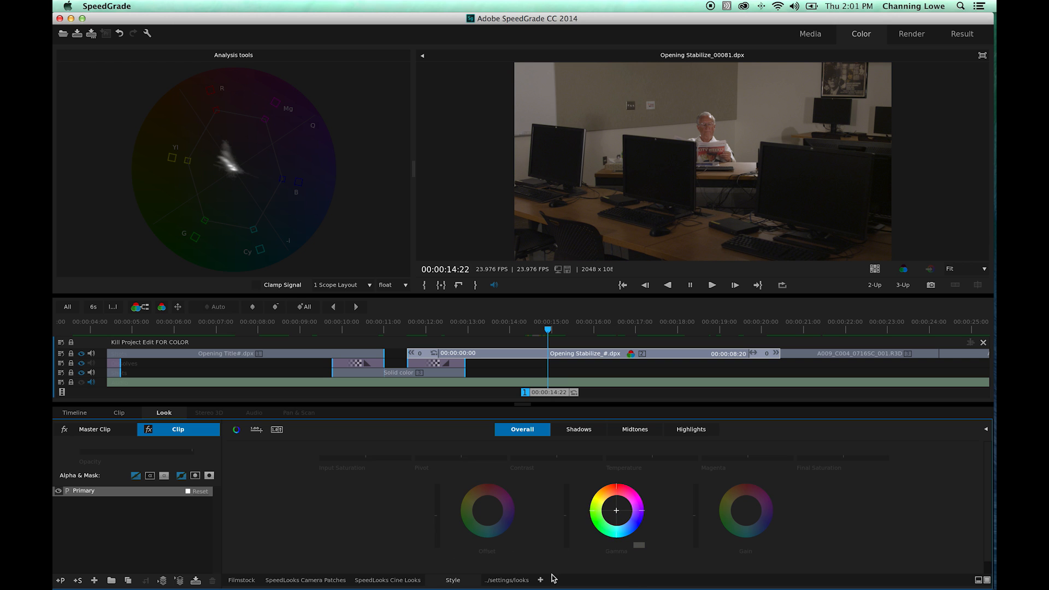
left_click(640, 545)
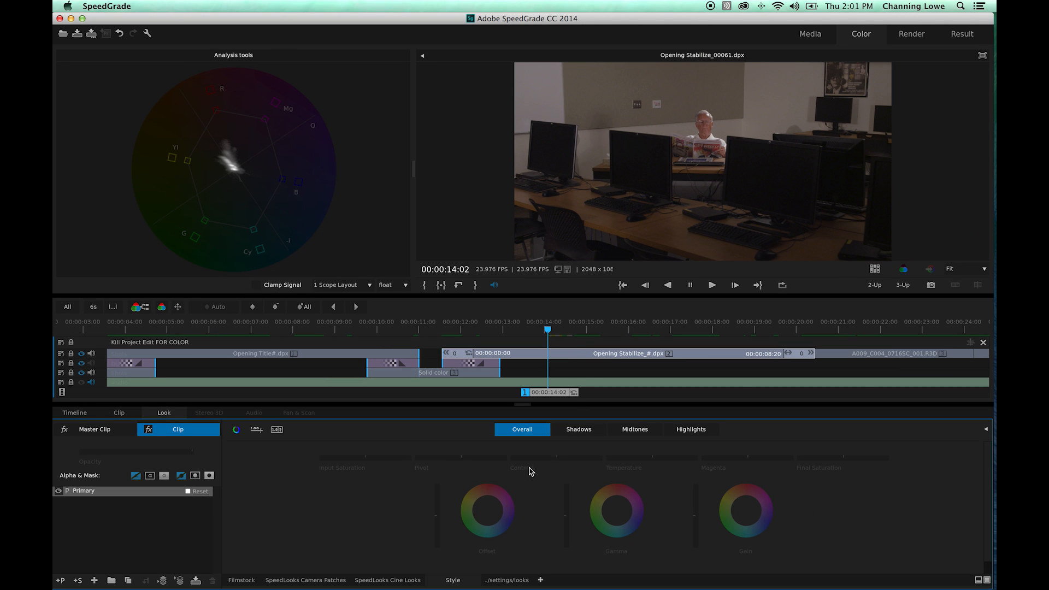
Switch the analysis scope from the vectorscope to the Waveform display.
right_click(246, 149)
left_click(277, 184)
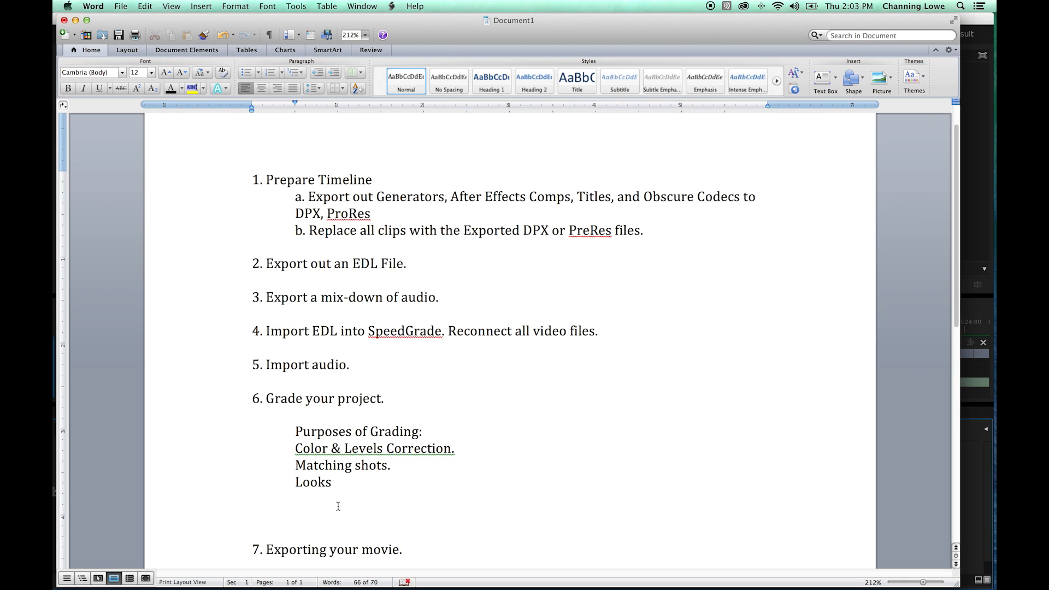
In the Word workflow notes, review the purposes of grading under item 6: color and levels correction, matching shots and looks.
left_click_drag(296, 449, 445, 449)
left_click(465, 453)
left_click_drag(328, 449, 296, 451)
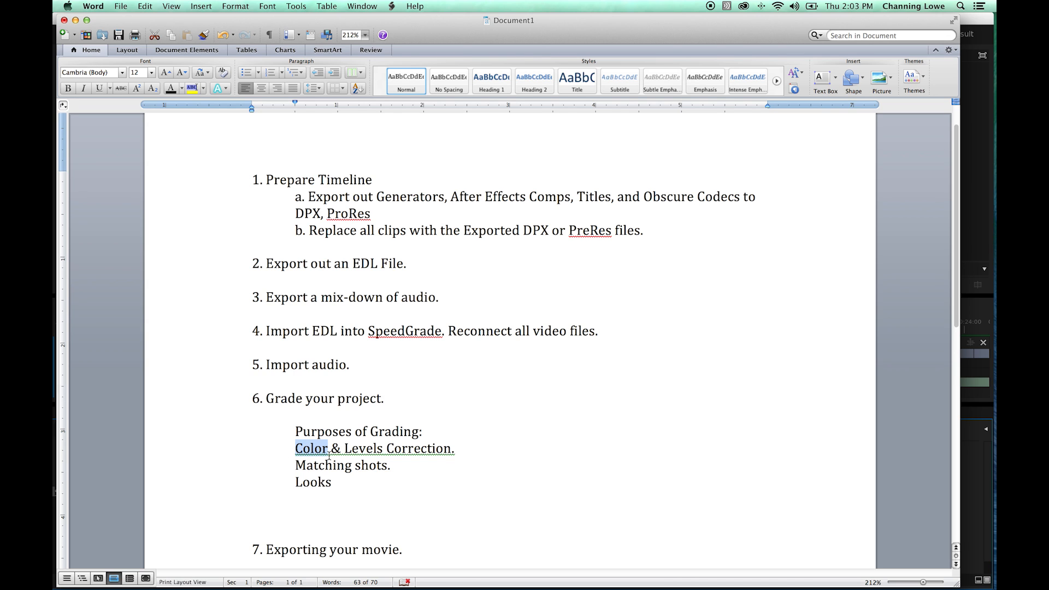
left_click_drag(376, 435, 421, 435)
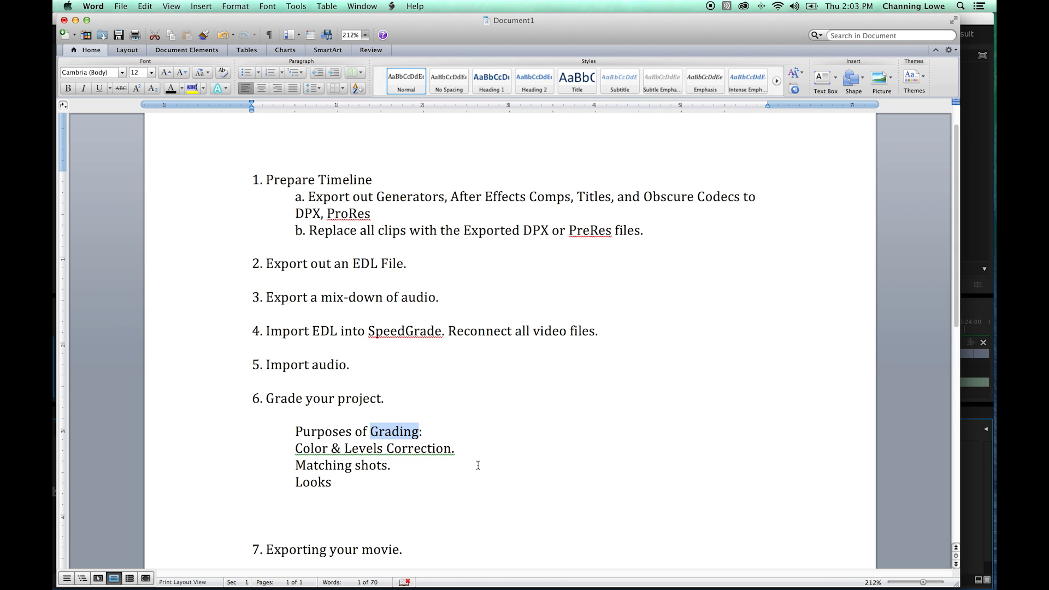
left_click(431, 433)
left_click_drag(429, 431, 421, 432)
left_click(420, 435)
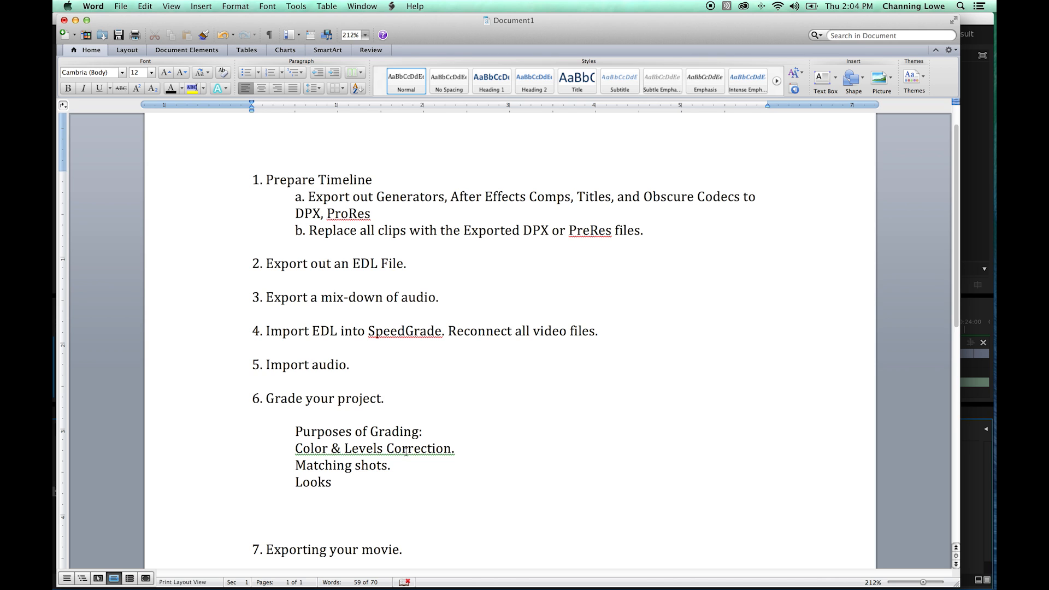
left_click_drag(387, 465, 295, 481)
left_click(320, 464)
left_click(332, 482)
Switch back to SpeedGrade and slightly raise the overall Offset, Gain and Gamma of the Opening Stabilize clip while watching the waveform.
key("super+Tab")
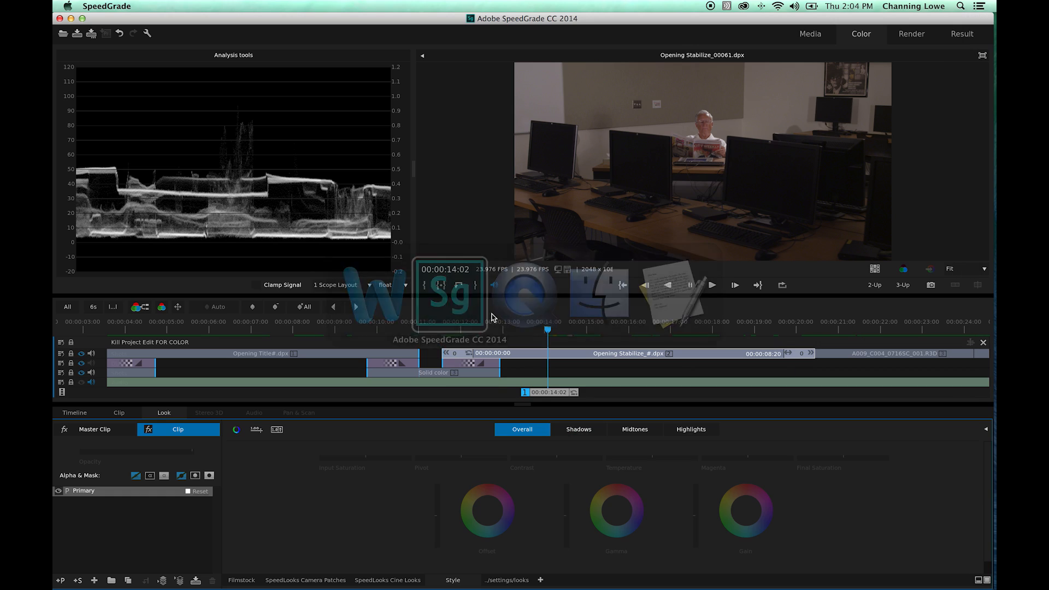
left_click(519, 428)
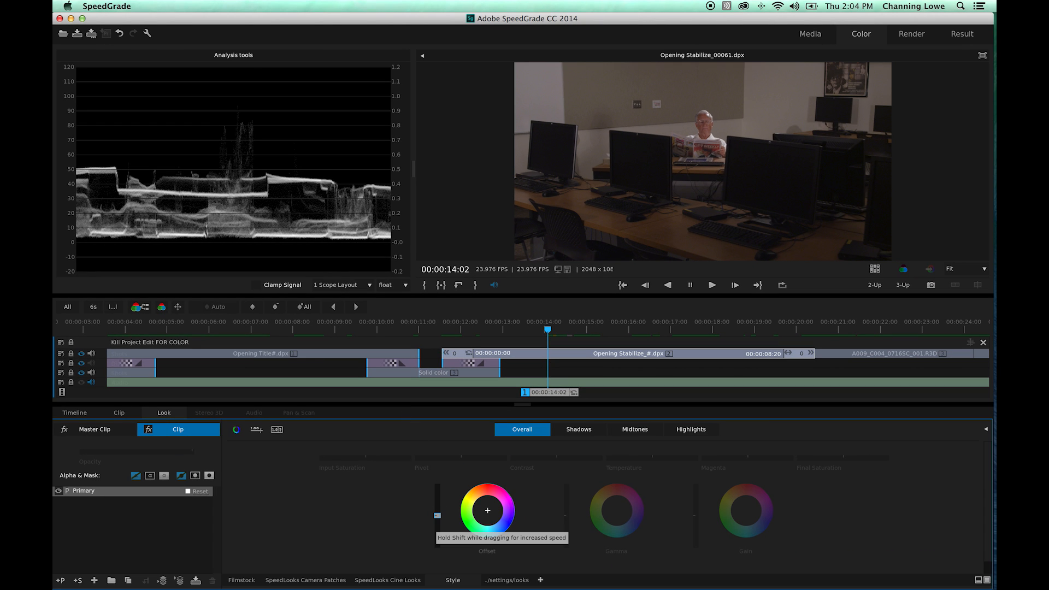
left_click_drag(437, 515, 437, 515)
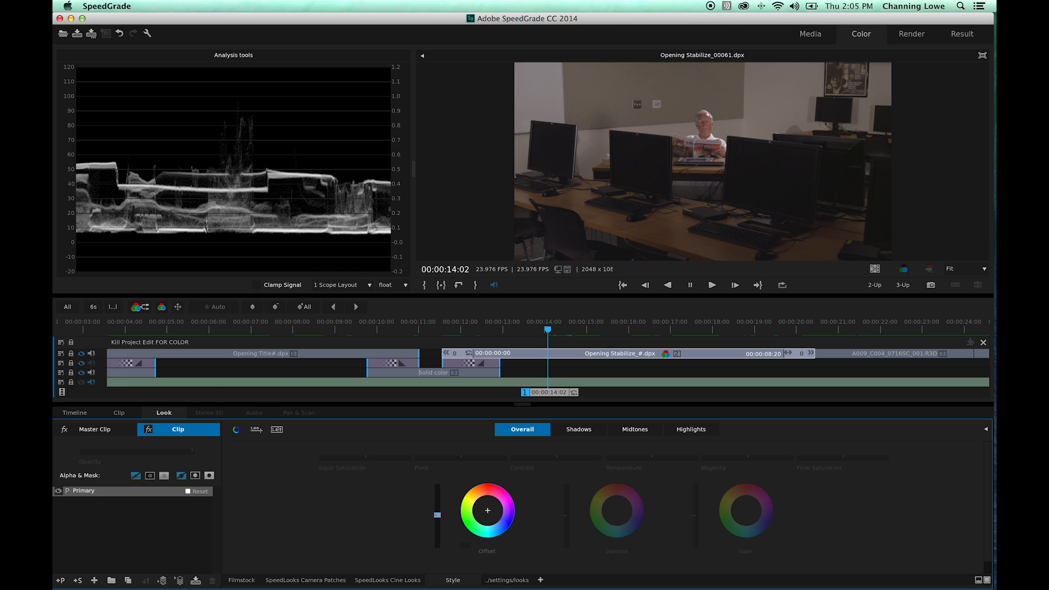
left_click_drag(438, 515, 437, 514)
left_click_drag(697, 512, 697, 505)
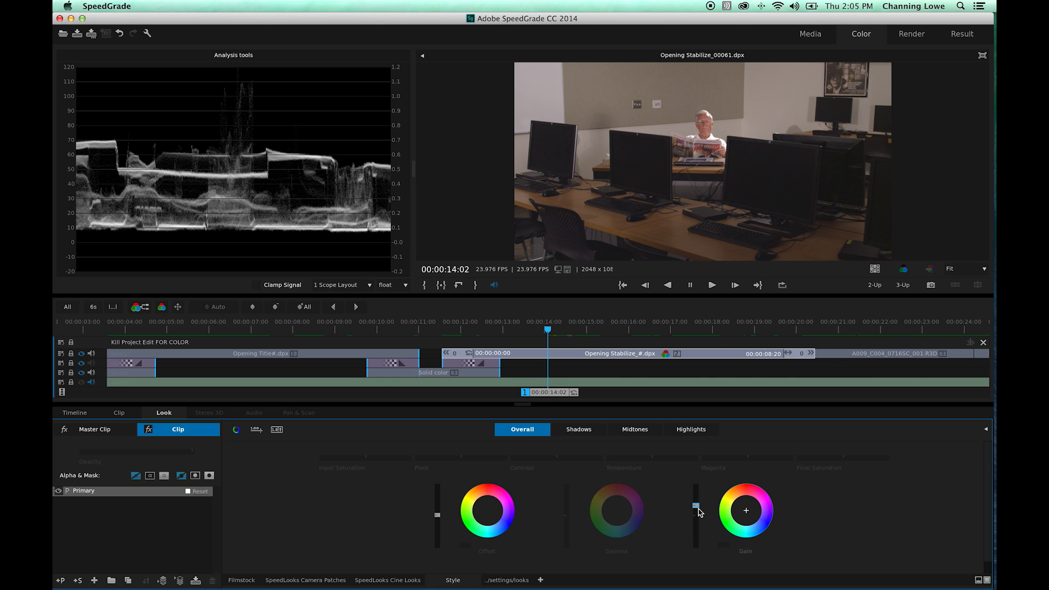
left_click_drag(696, 506, 696, 513)
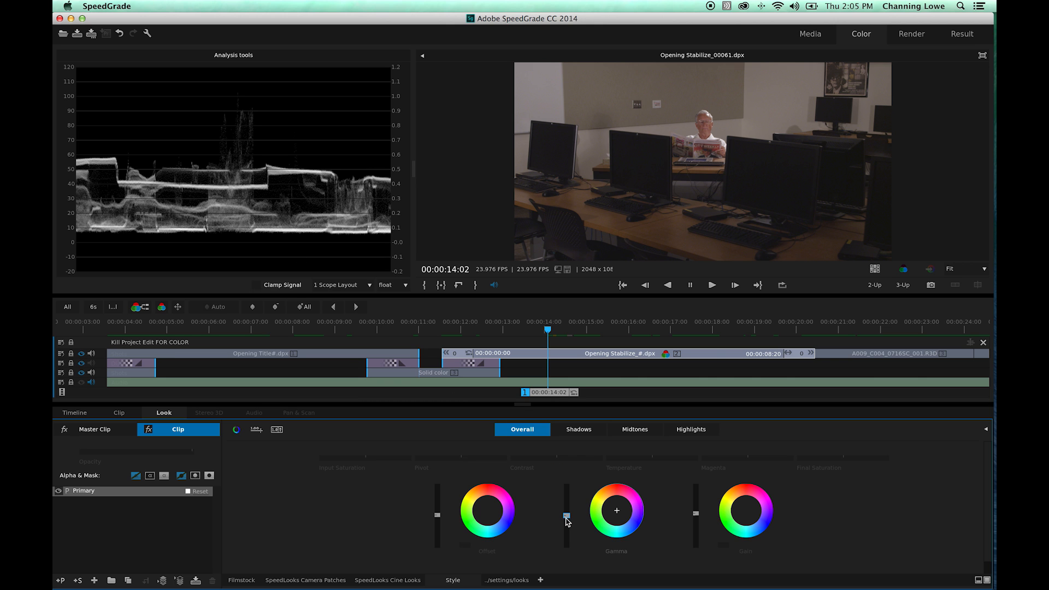
left_click_drag(566, 515, 567, 512)
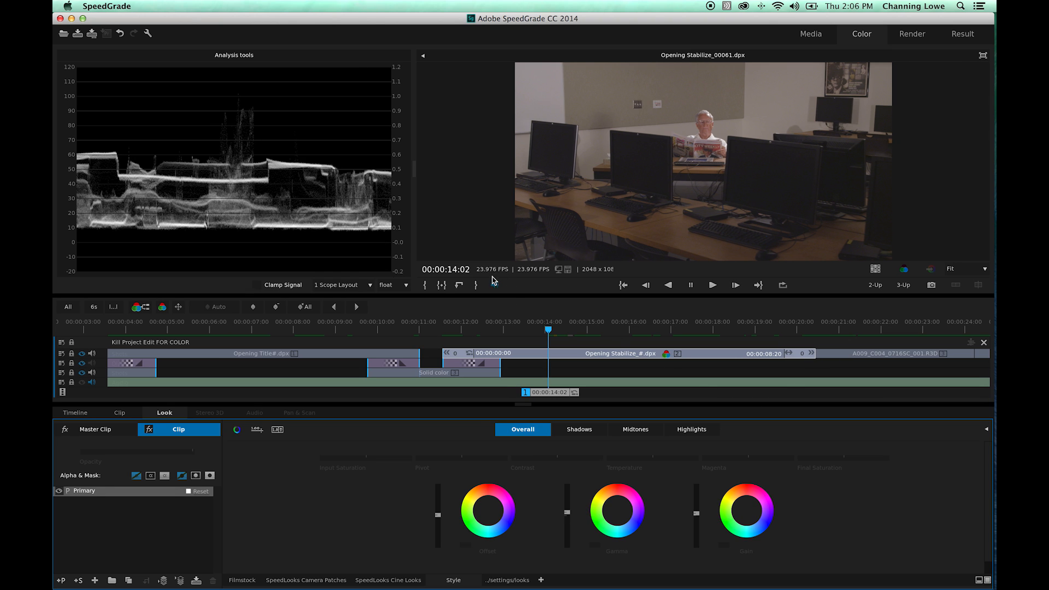
Move the playhead to 00:00:19:05 and examine the Opening Stabilize clip with the vectorscope and in full screen.
left_click_drag(552, 397, 764, 403)
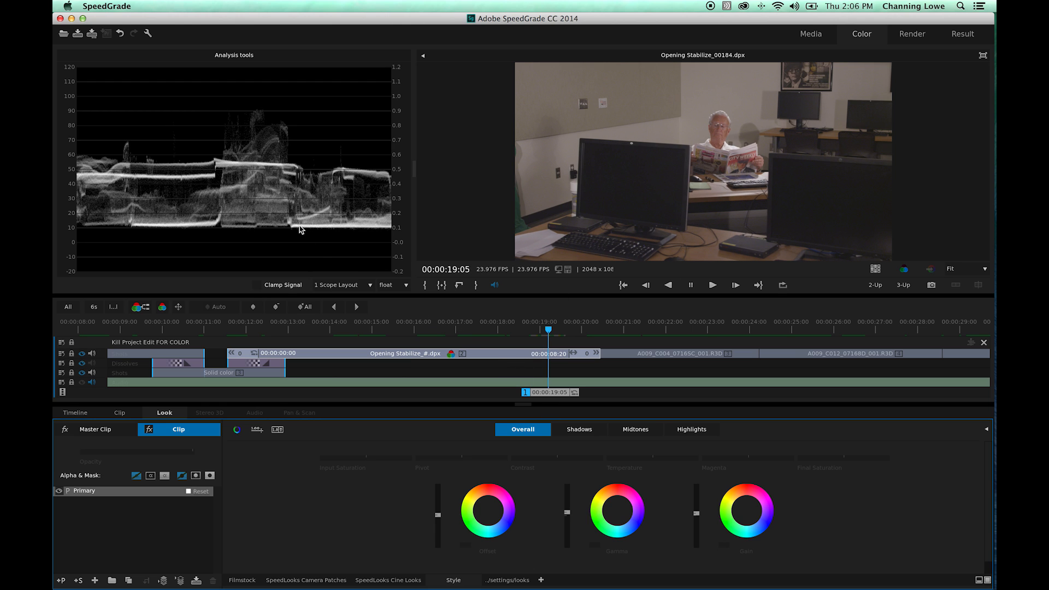
right_click(296, 197)
left_click(318, 205)
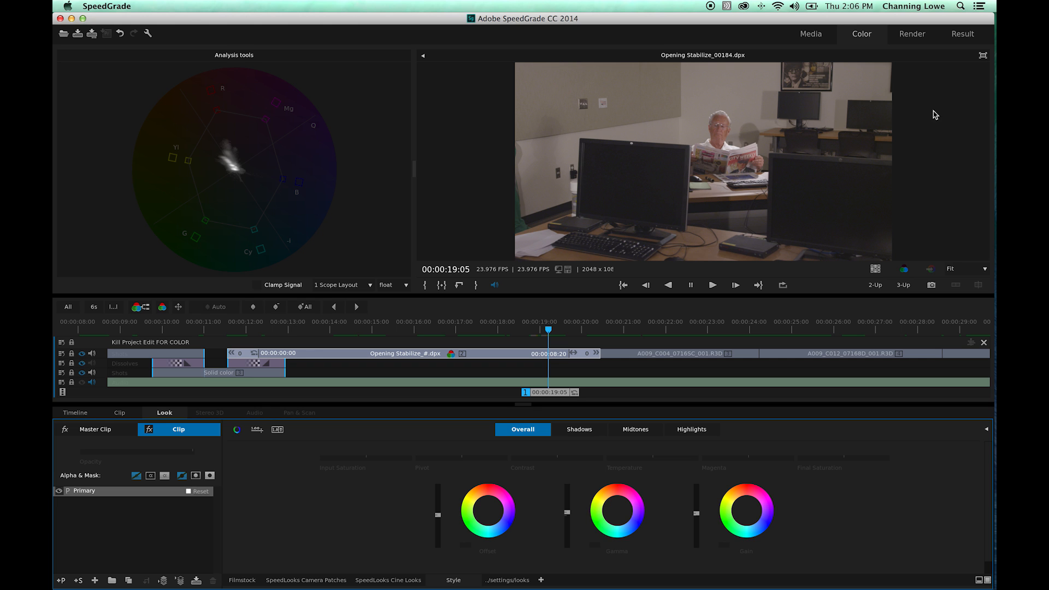
left_click(983, 57)
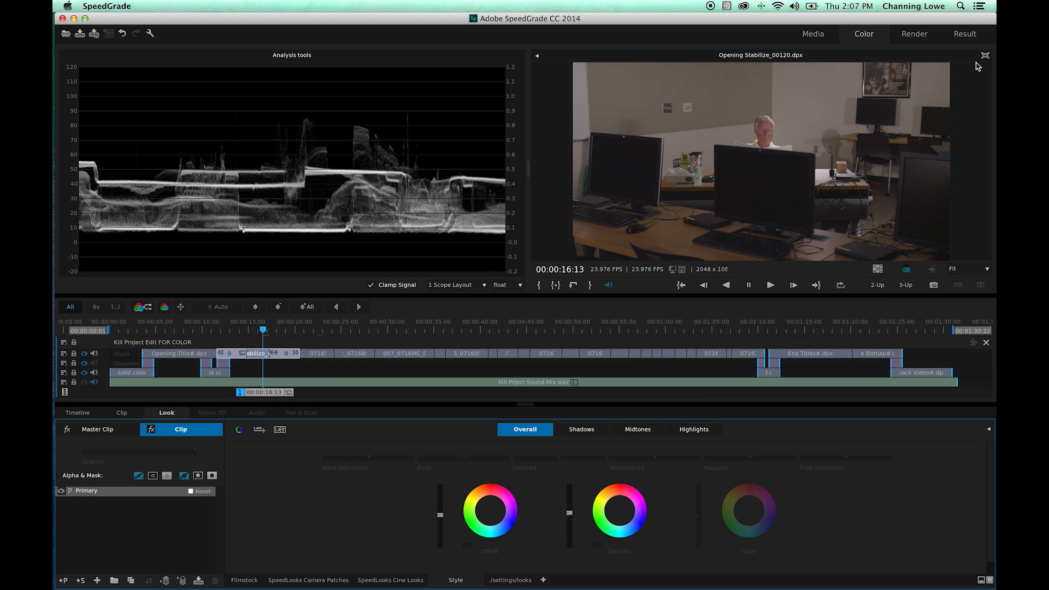
Save the project and check the frame at 00:00:16:13 in full screen before returning to the grading workspace.
key("super+s")
left_click(985, 56)
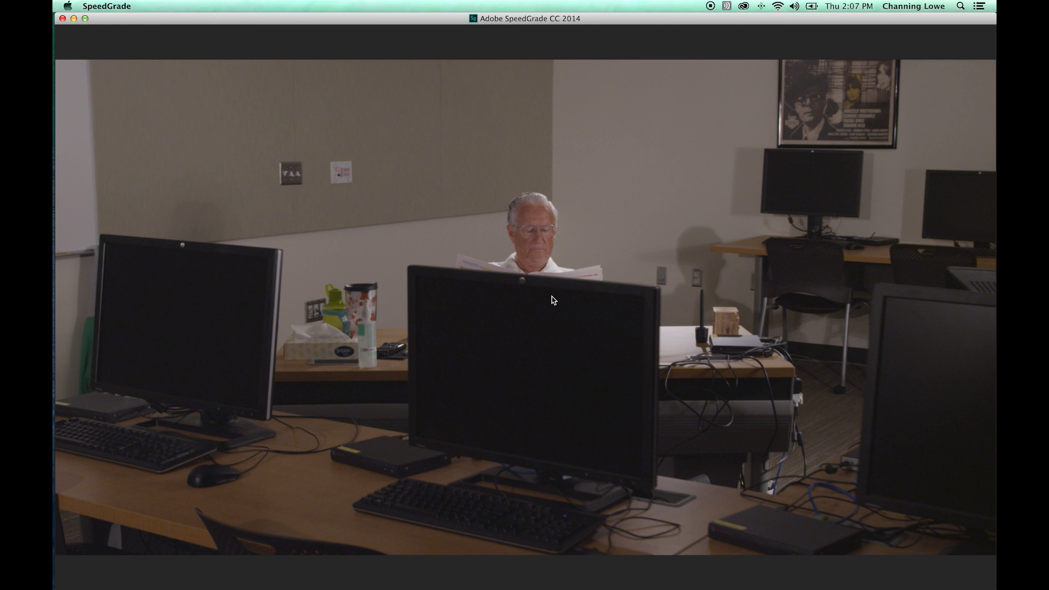
key("Escape")
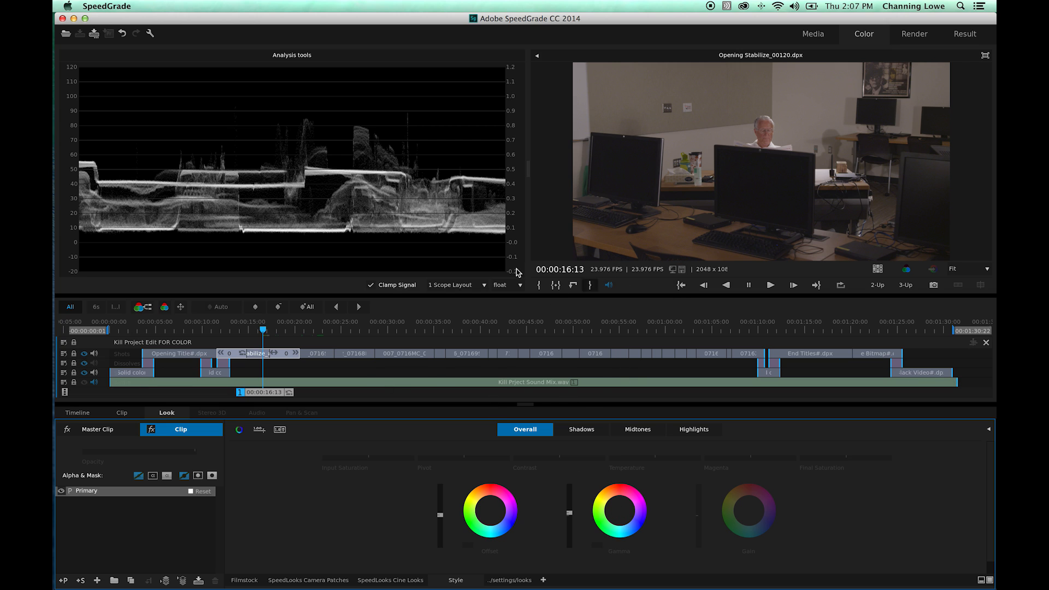
Show the vectorscope and fine-tune the Gamma color balance of the Opening Stabilize clip at 00:00:15:14.
right_click(333, 235)
left_click(362, 249)
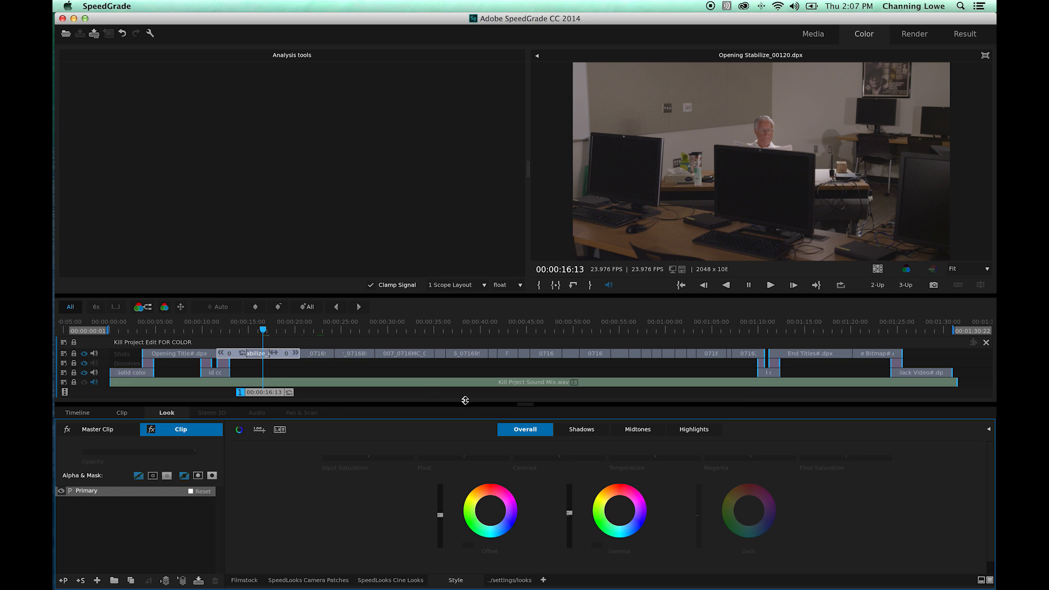
left_click_drag(245, 393, 236, 392)
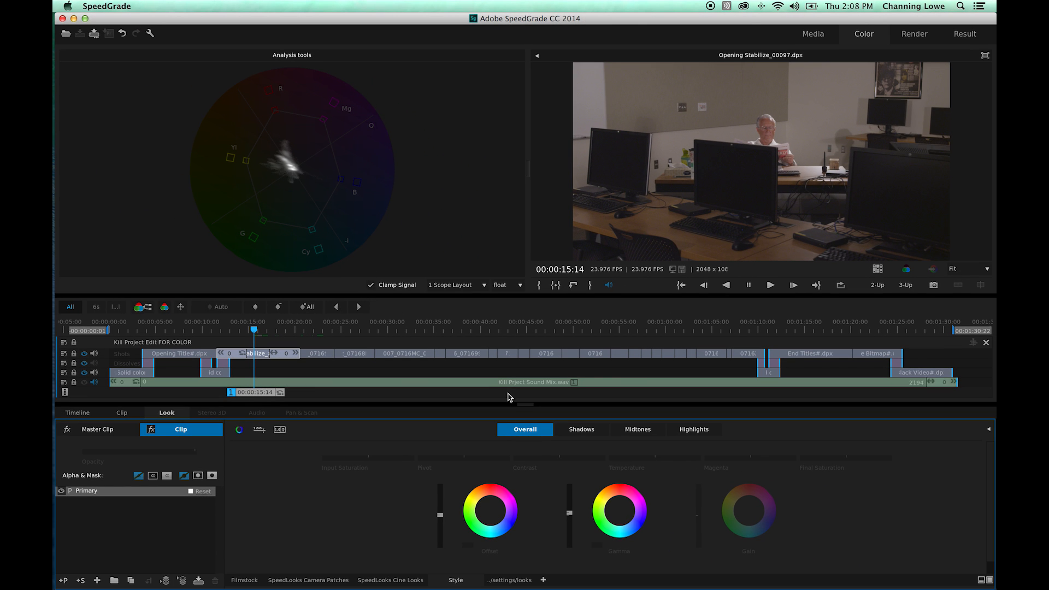
left_click(621, 513)
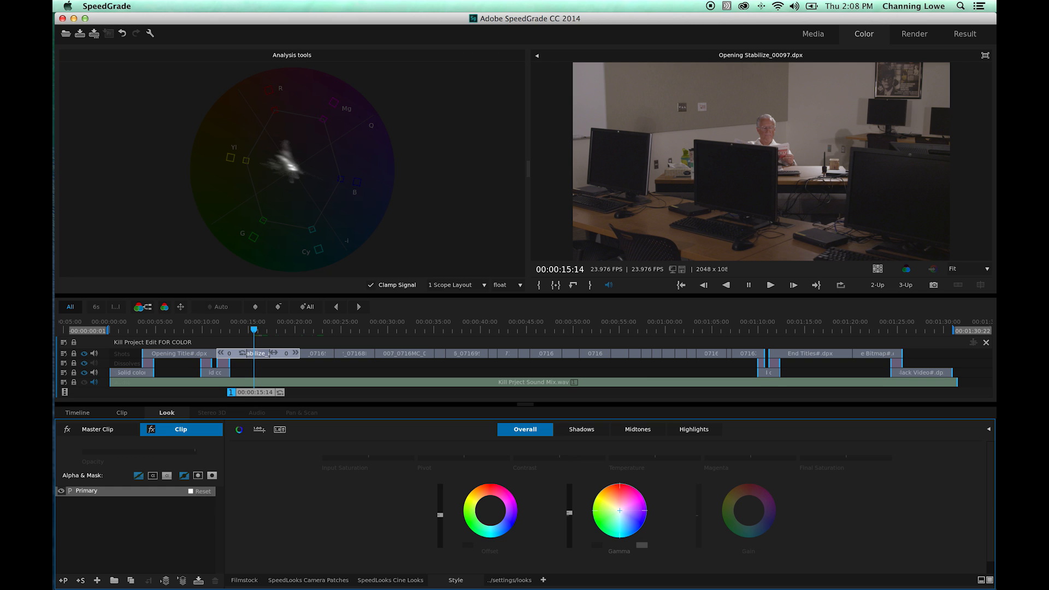
left_click_drag(620, 510, 620, 510)
left_click_drag(620, 511, 620, 511)
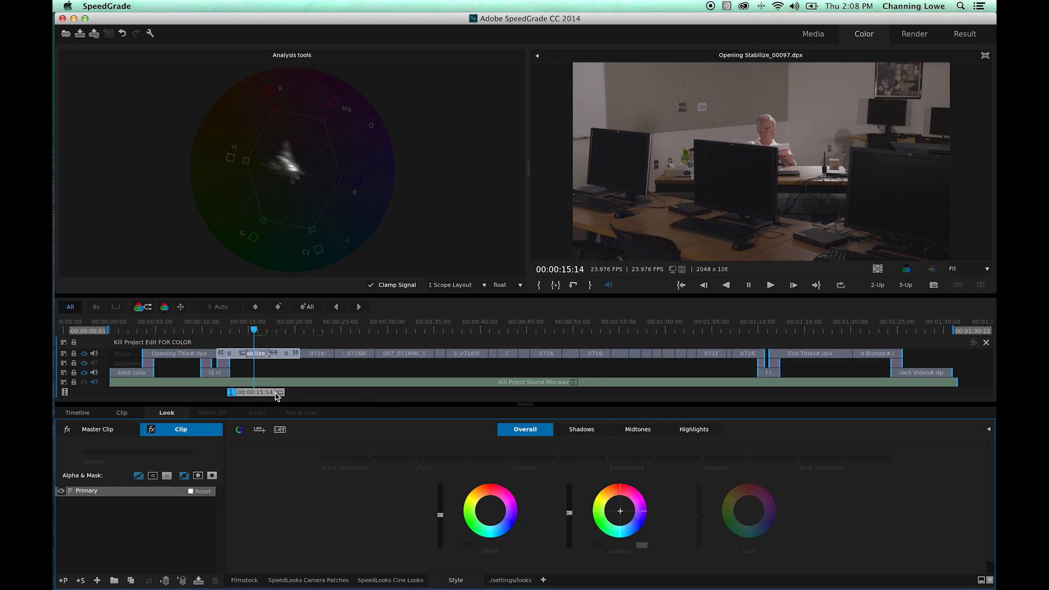
Park the playhead at 00:00:20:20 on the A009_C004 clip and turn on the 2-Up comparison with the previous clip.
mouse_move(257, 393)
left_mouse_down()
mouse_move(326, 398)
mouse_move(278, 395)
left_mouse_up()
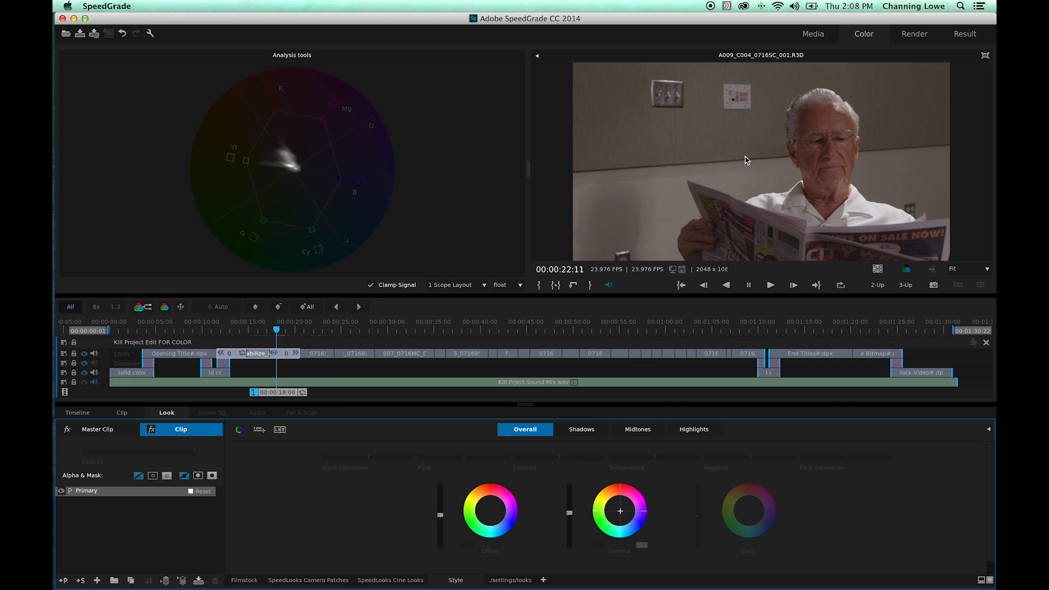
left_click_drag(288, 393, 316, 398)
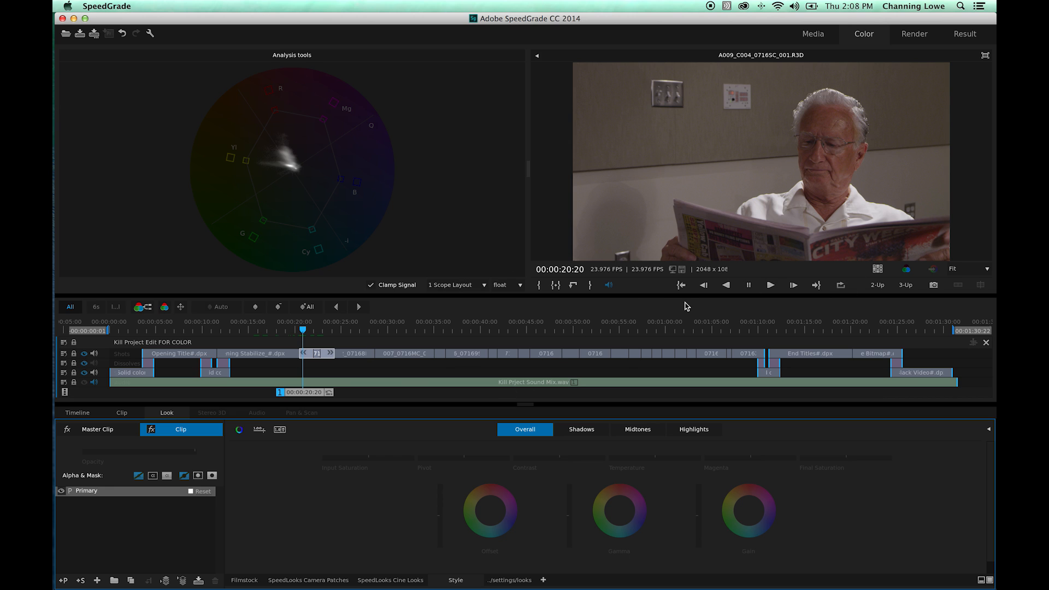
left_click(879, 285)
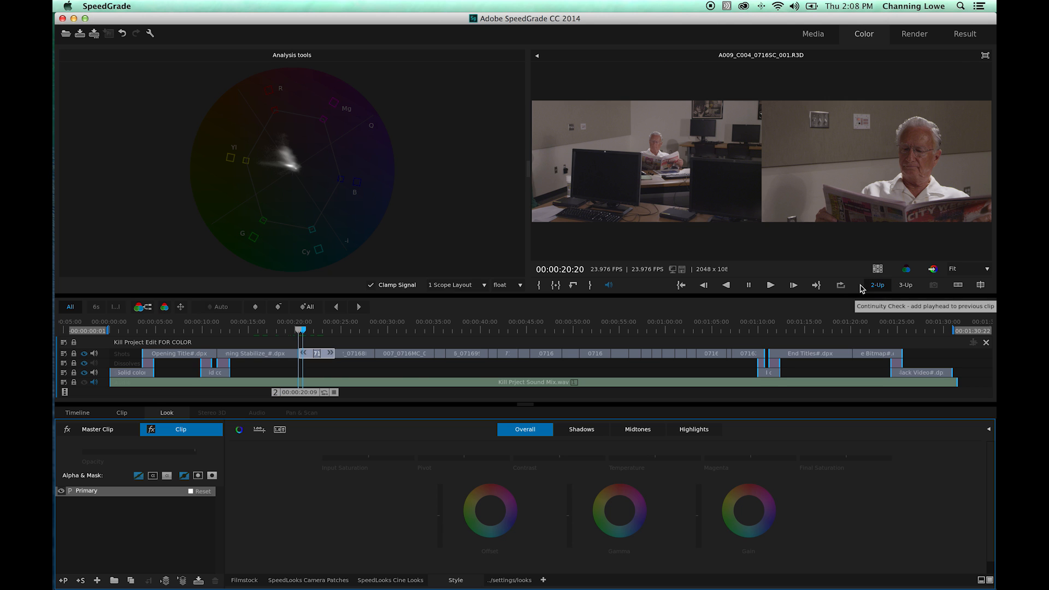
Move the second playhead to 00:00:19:15 on the Opening Stabilize clip and widen the viewer by narrowing the analysis area.
scroll(312, 388, "up", 9)
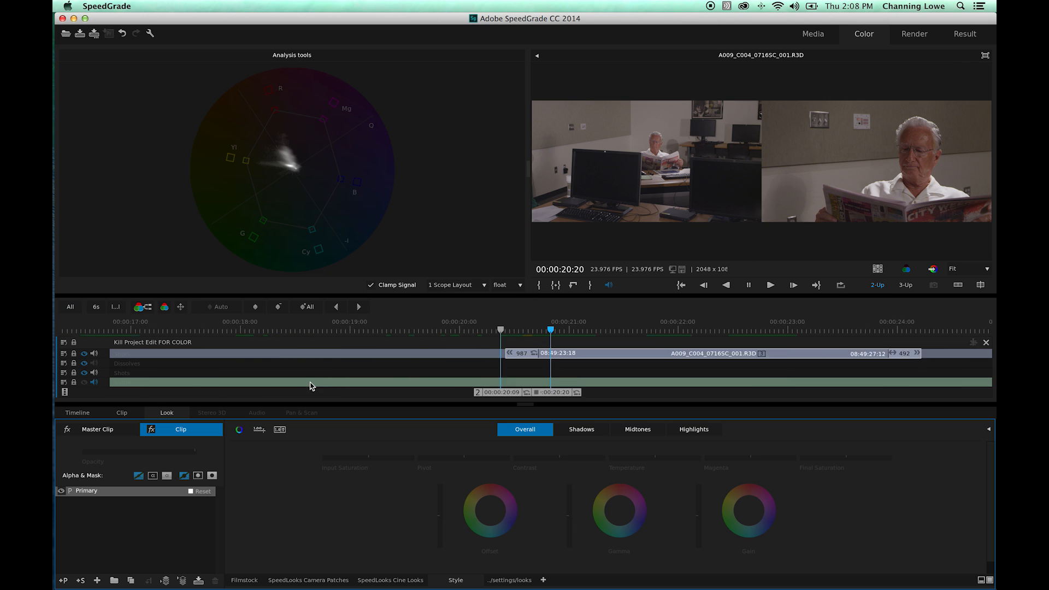
scroll(508, 377, "down", 1)
scroll(508, 377, "up", 2)
scroll(519, 382, "down", 2)
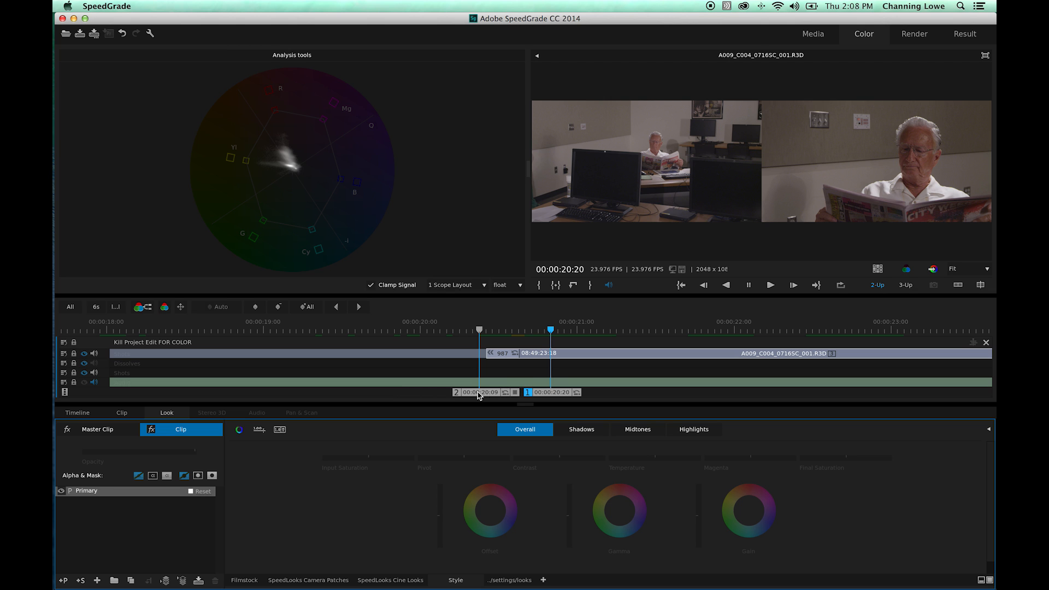
left_click_drag(469, 394, 371, 396)
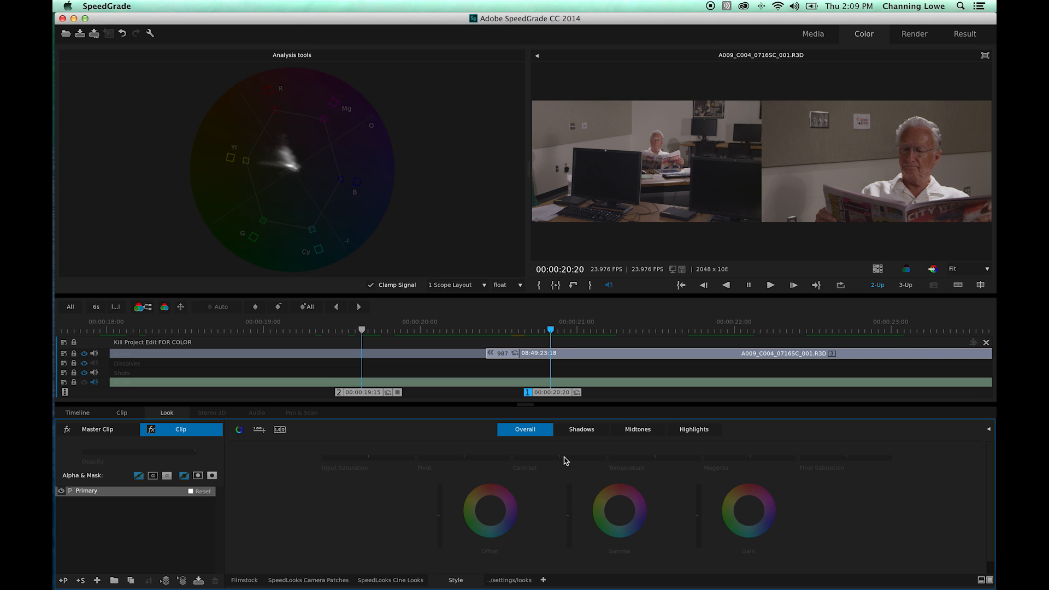
left_click_drag(526, 175, 247, 180)
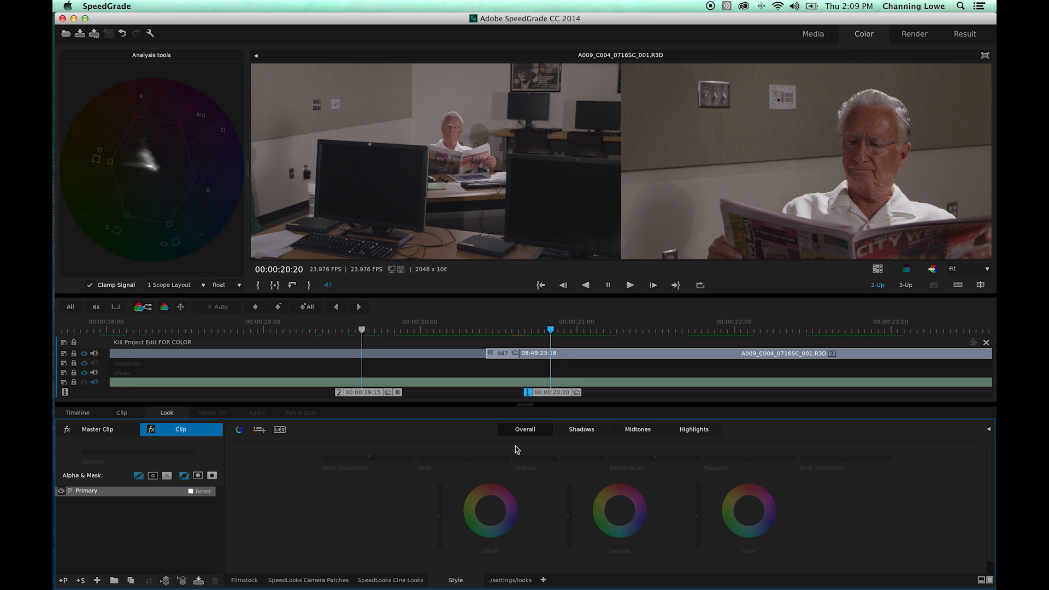
Switch the analysis scope to Waveform and raise the overall Gamma of the A009_C004 clip to match the Opening Stabilize shot.
right_click(213, 217)
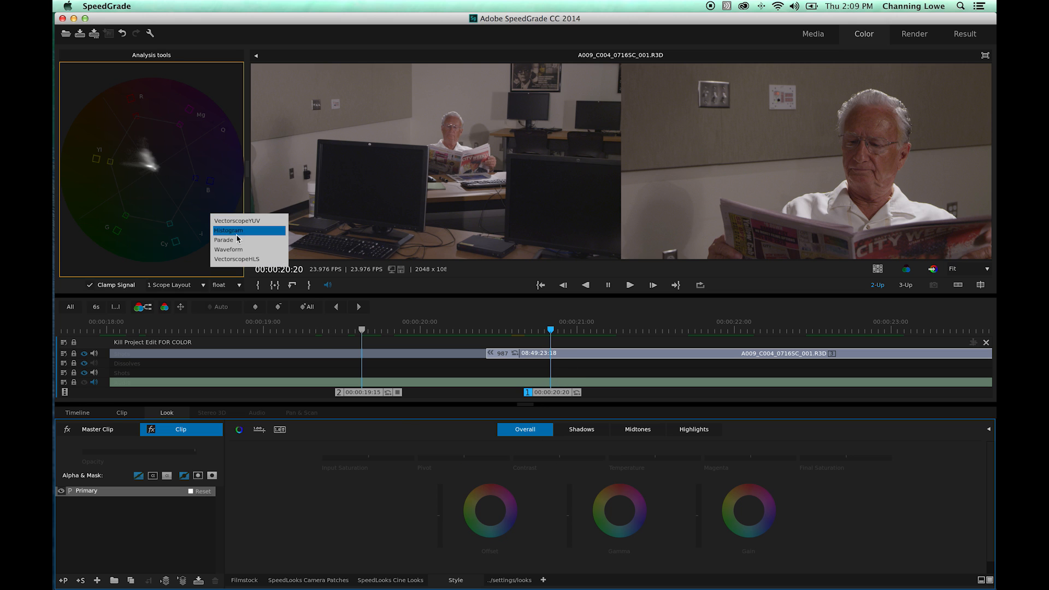
left_click(237, 230)
right_click(213, 194)
left_click(234, 231)
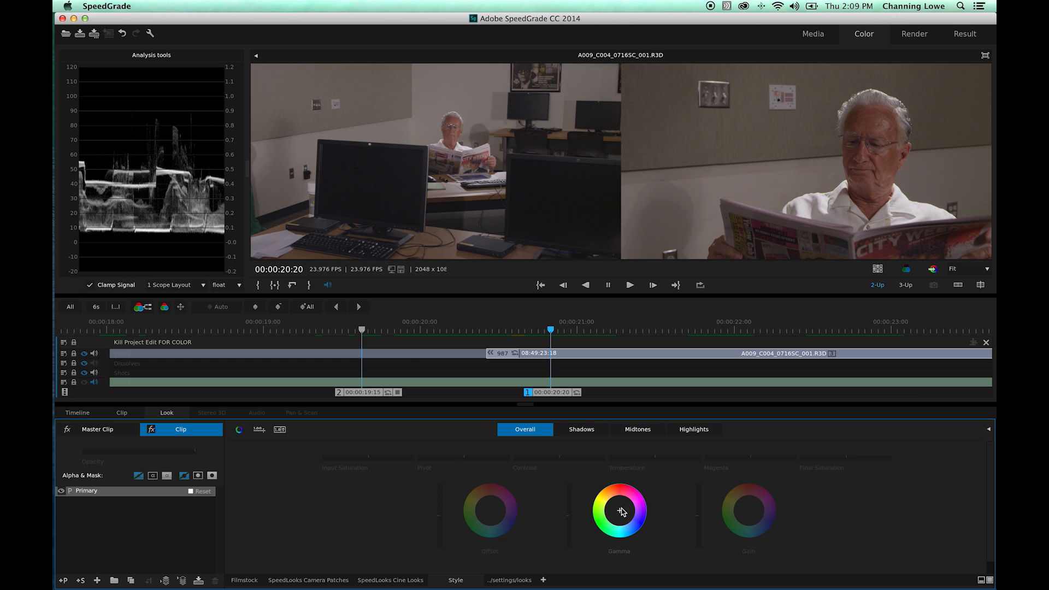
left_click_drag(570, 515, 569, 512)
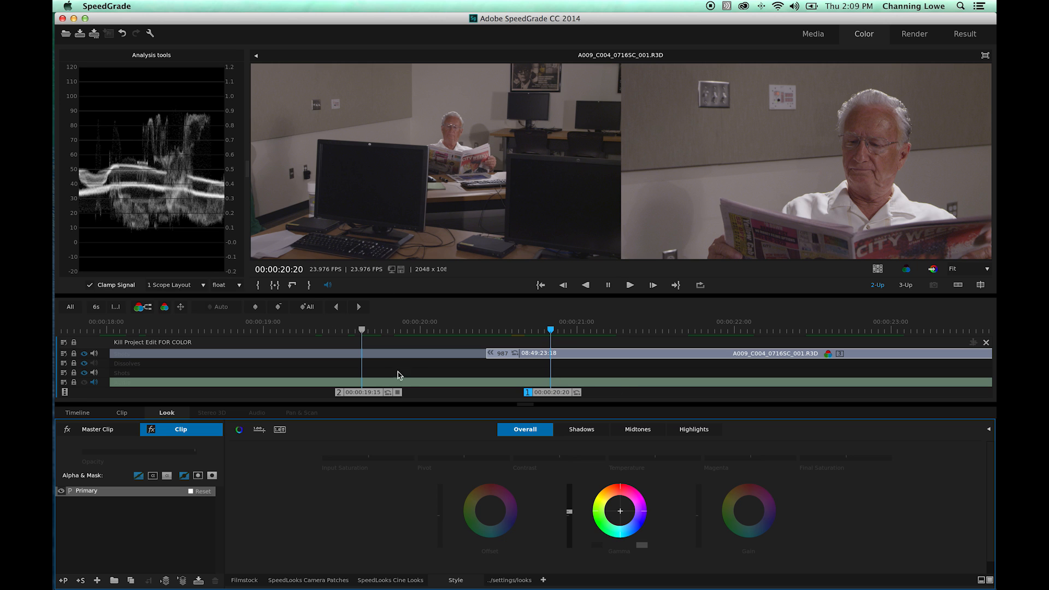
Return to a single view with a wider waveform and park the playhead at 00:00:21:14 on the A009_C004 clip.
double_click(358, 396)
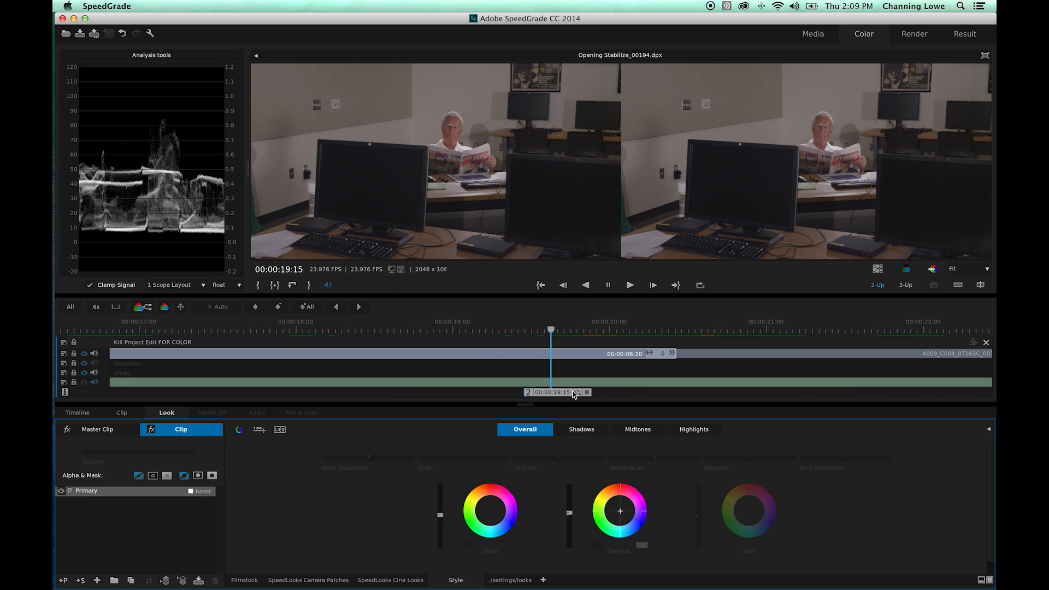
left_click_drag(574, 394, 538, 210)
scroll(565, 394, "down", 5)
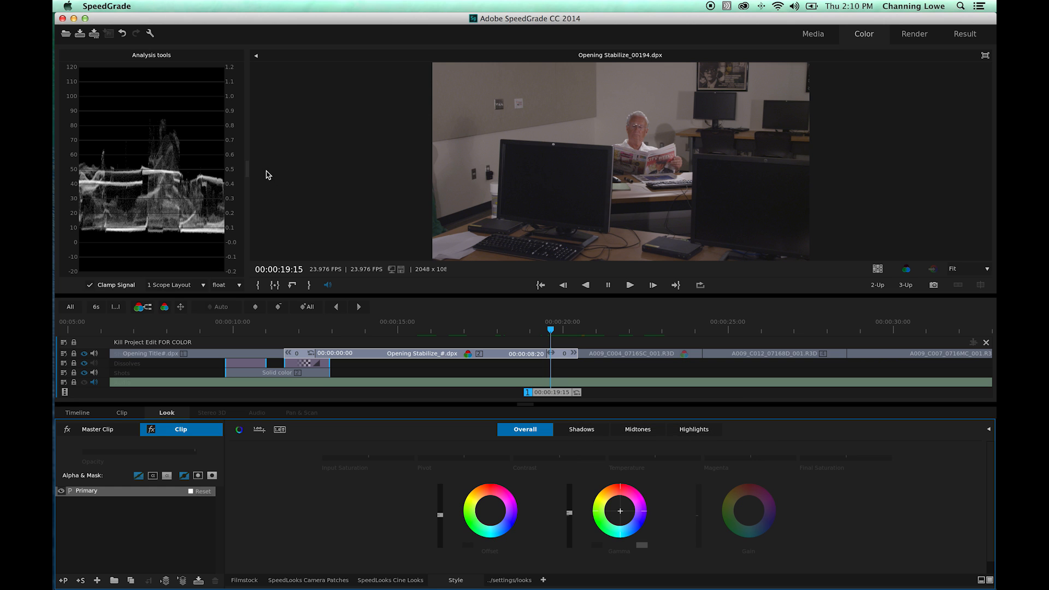
left_click_drag(249, 170, 466, 170)
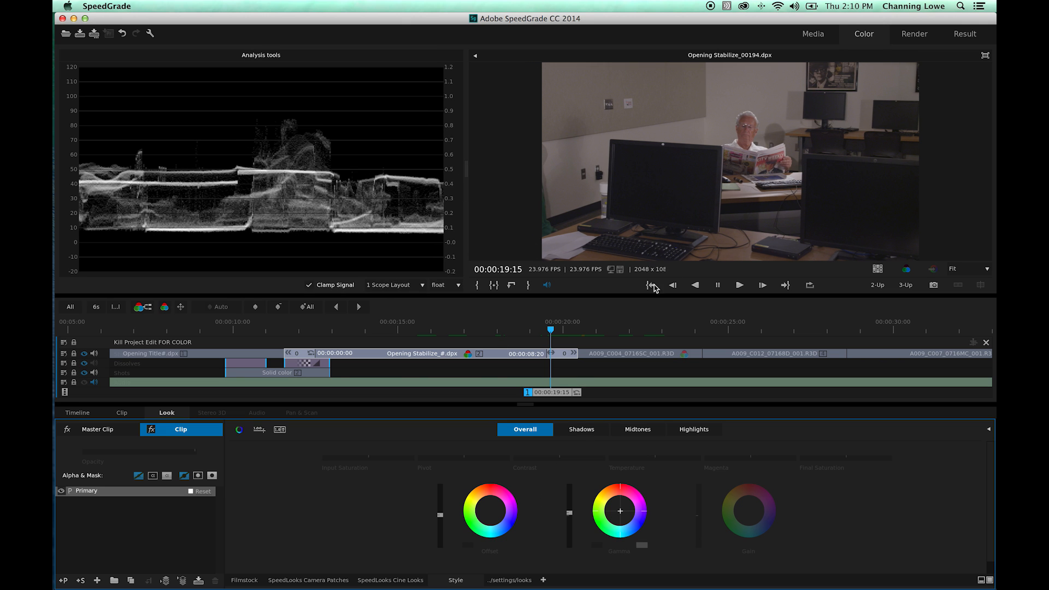
left_click_drag(533, 402, 617, 396)
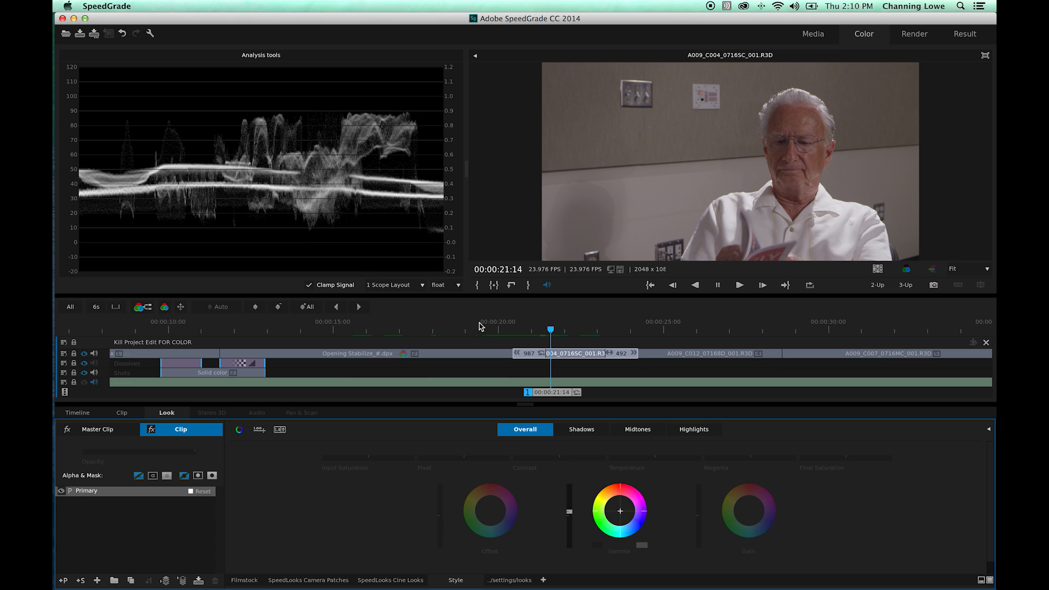
Add an RGBCurves layer above the Primary layer of the A009_C004 clip.
left_click(586, 431)
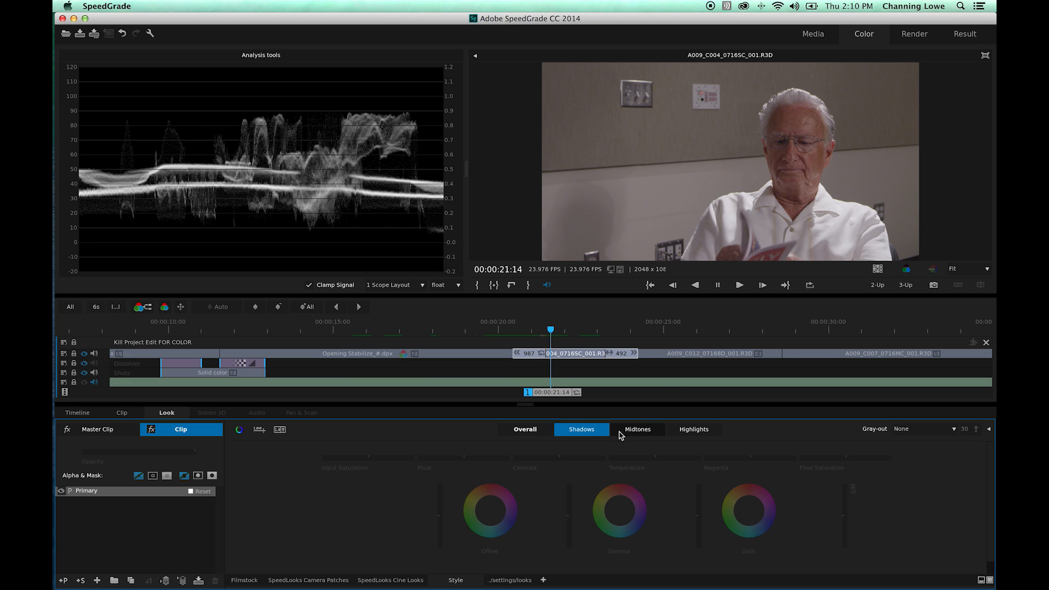
left_click(97, 581)
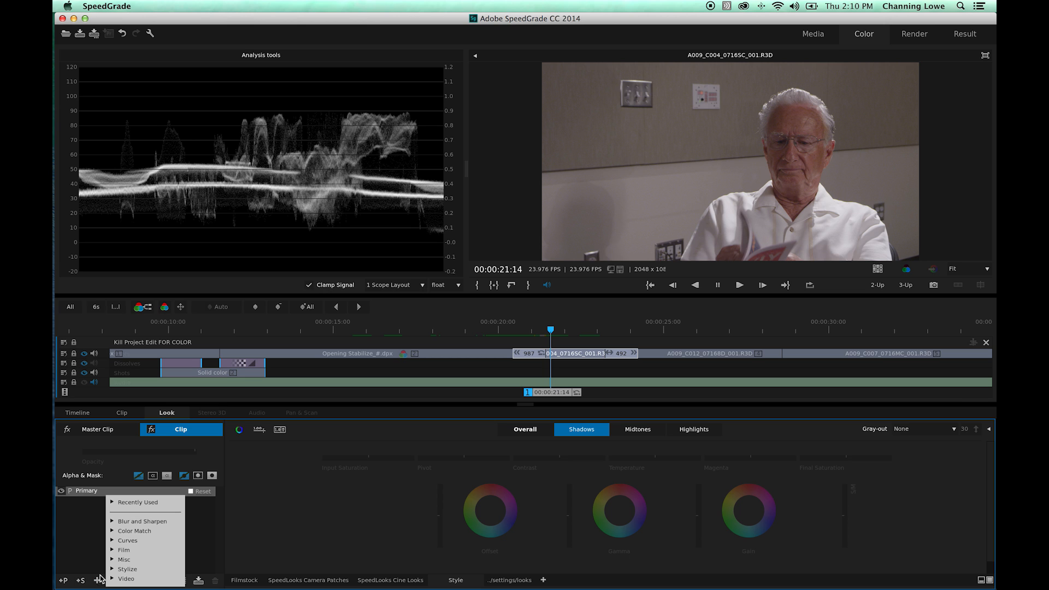
left_click(143, 543)
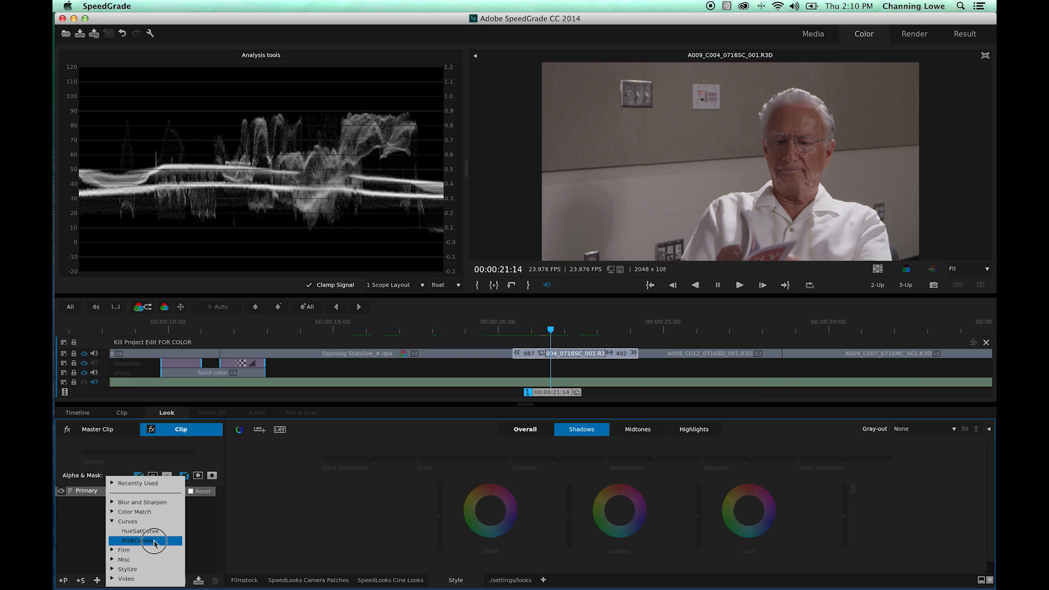
left_click(155, 542)
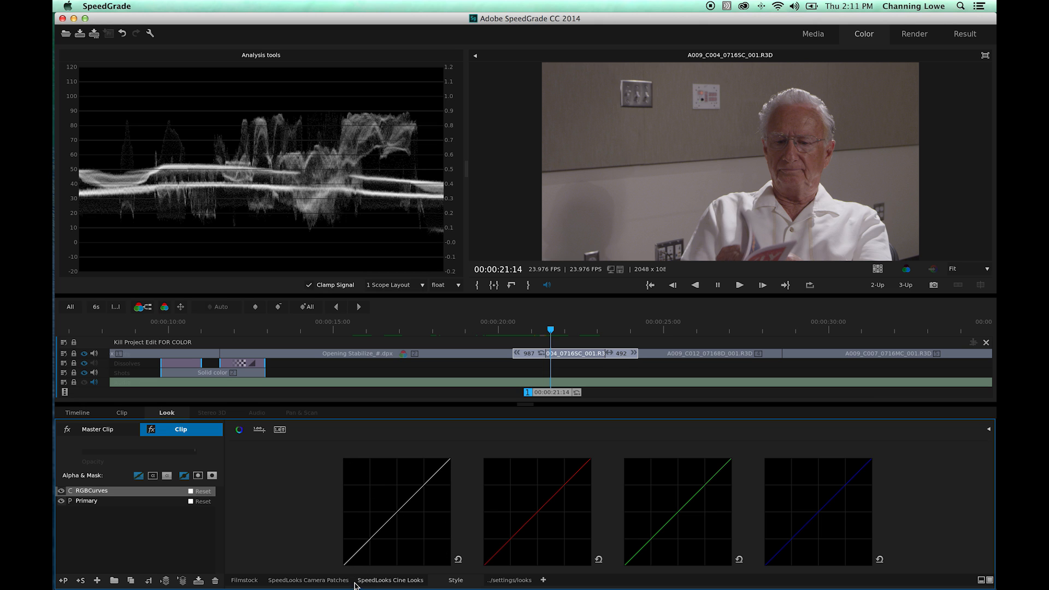
Try a gentle contrast curve on the master RGB curve by raising the highlights, and reset the curve.
mouse_move(344, 567)
left_mouse_down()
mouse_move(344, 533)
mouse_move(346, 563)
left_mouse_up()
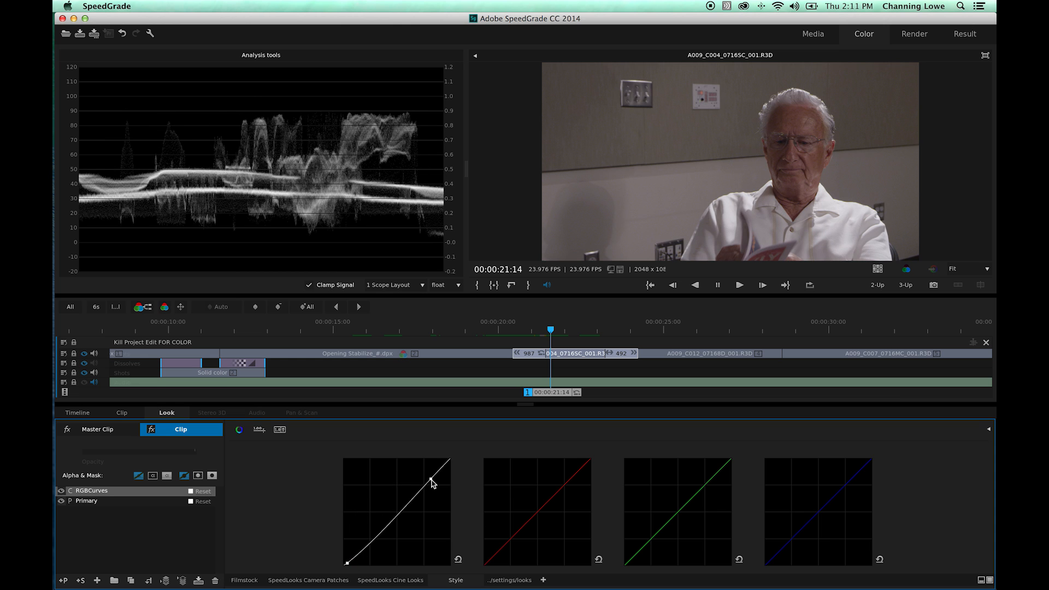
mouse_move(450, 465)
left_mouse_down()
mouse_move(446, 524)
mouse_move(448, 475)
mouse_move(368, 462)
mouse_move(438, 464)
left_mouse_up()
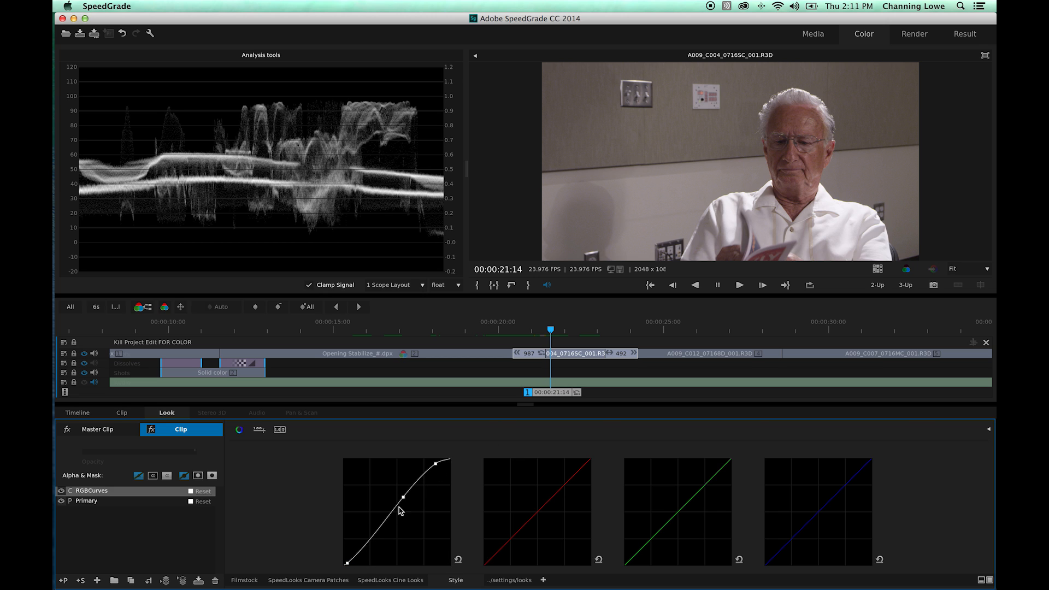
left_click(458, 559)
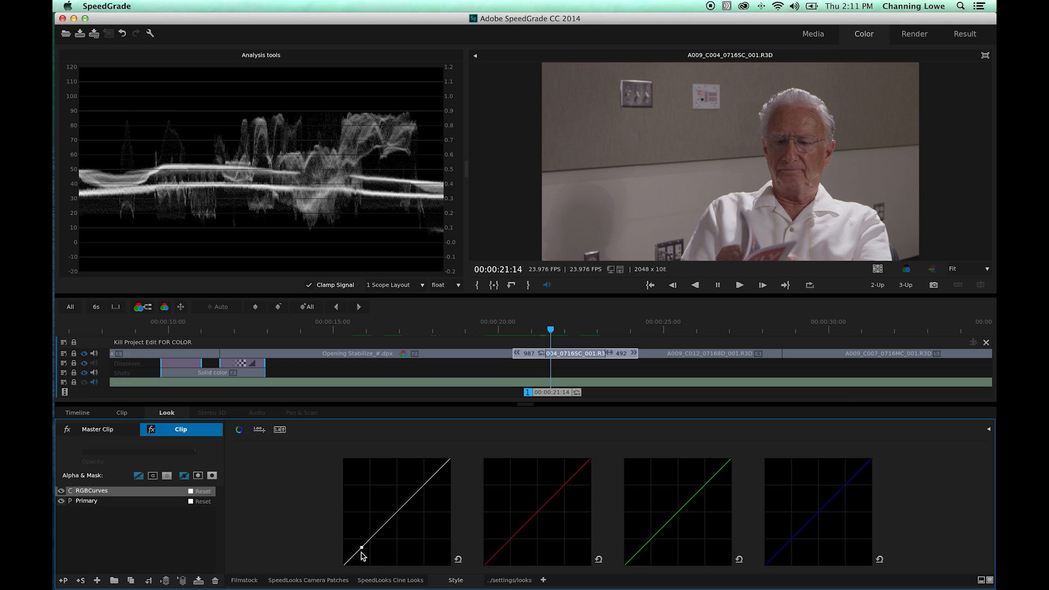
Try a stronger S-curve with darker shadows and brighter upper midtones on the master curve, and remove the RGBCurves layer.
left_click_drag(361, 552, 369, 552)
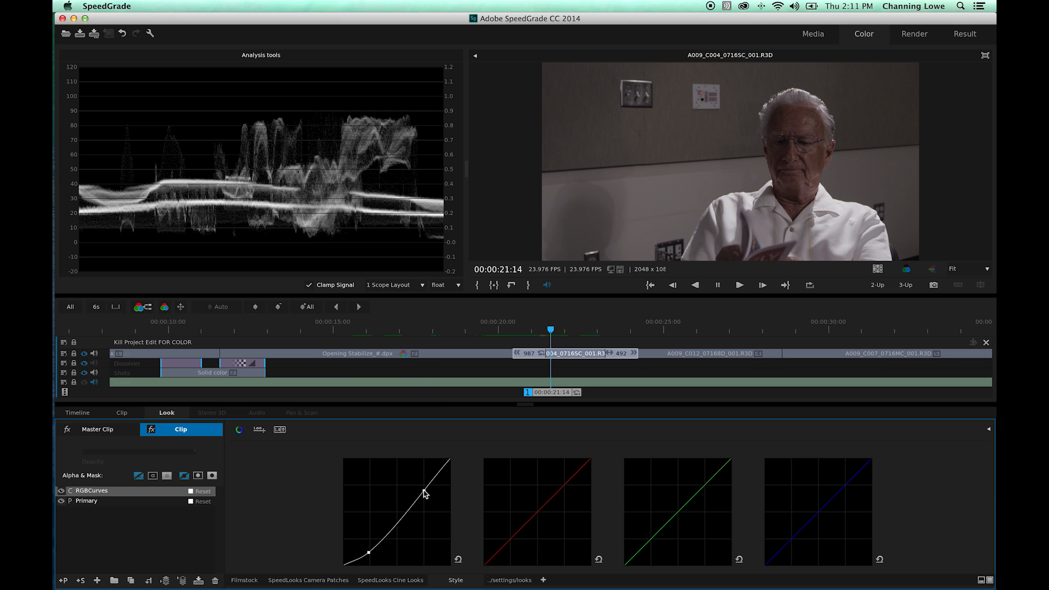
left_click_drag(424, 492, 409, 488)
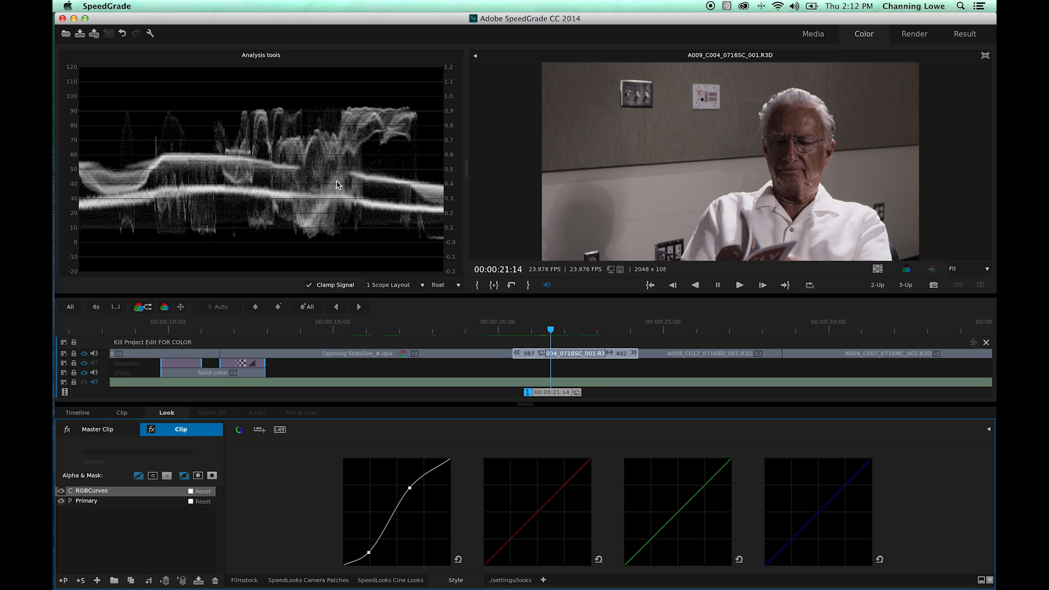
left_click(458, 559)
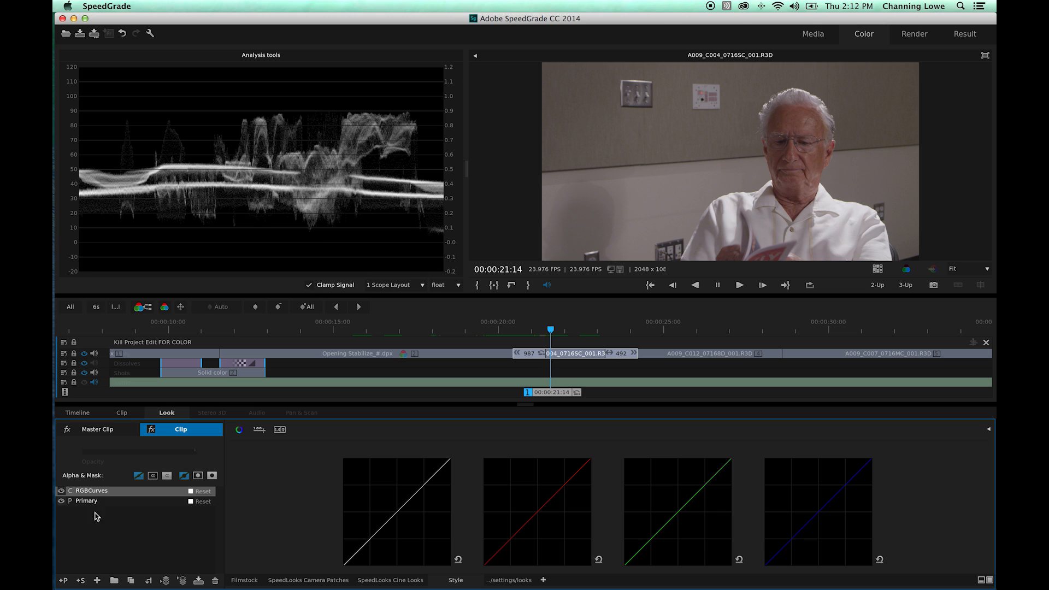
left_click(118, 494)
left_click(215, 580)
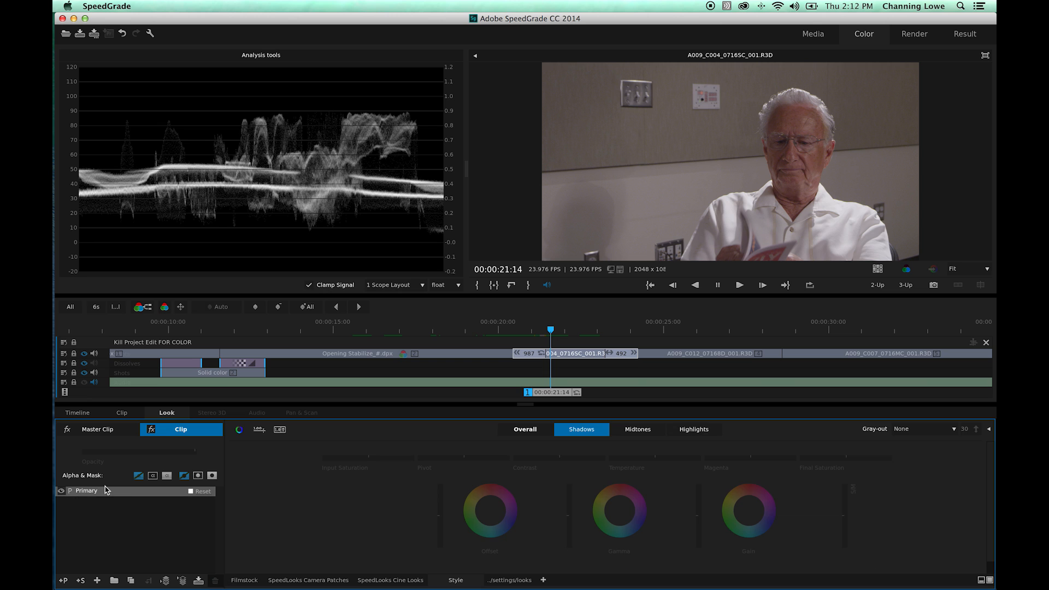
Darken the shadows of the A009_C004 clip by lowering the Shadows Gamma and Gain in its Primary layer.
left_click(584, 431)
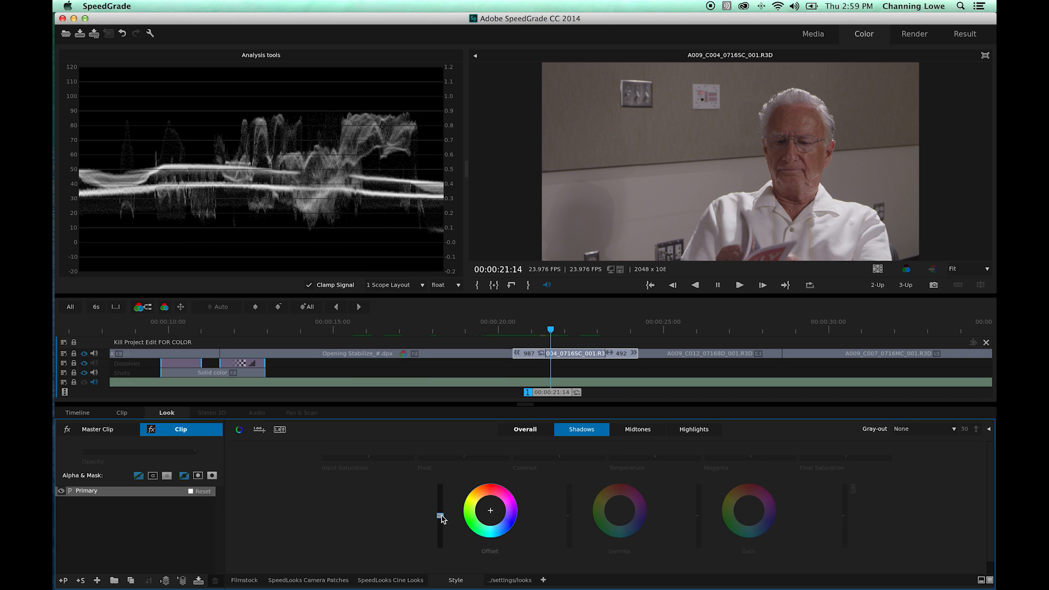
left_click(570, 516)
left_click_drag(570, 516, 570, 518)
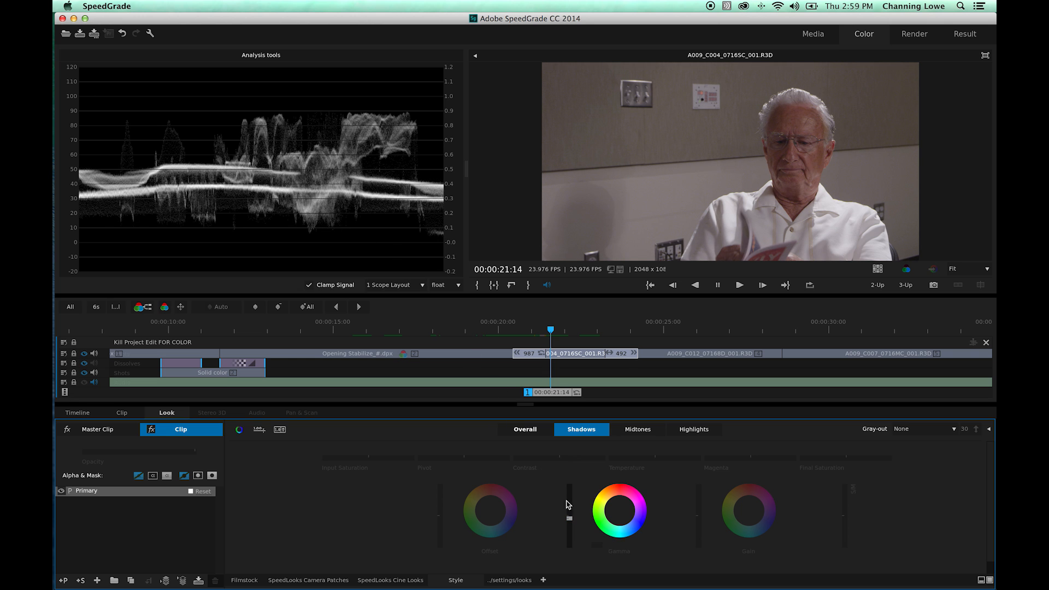
left_click_drag(700, 520, 699, 518)
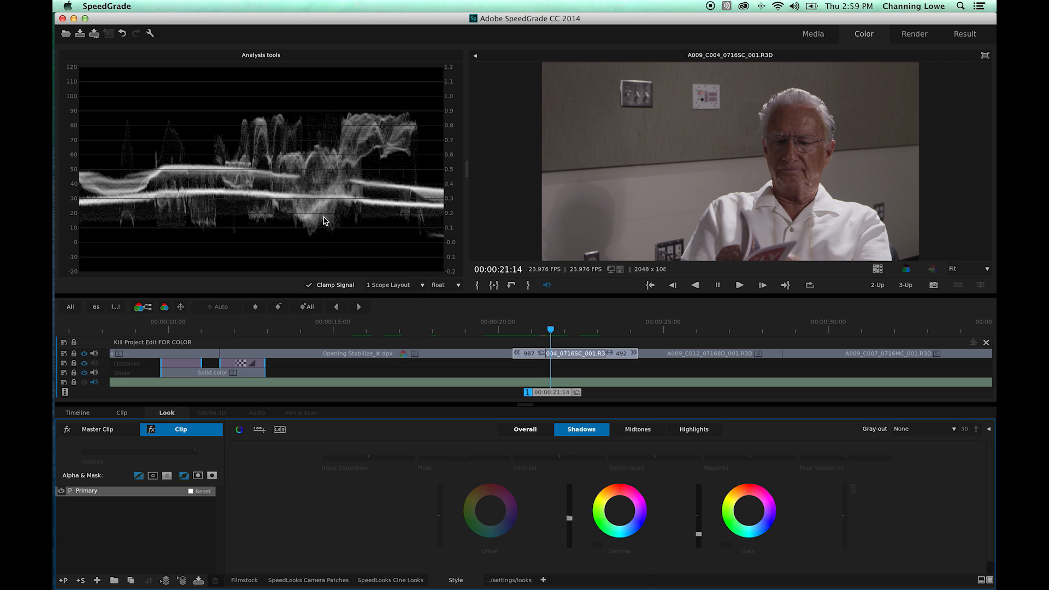
Brighten the midtones of the A009_C004 clip by raising the Midtones Gamma and Gain.
left_click(599, 431)
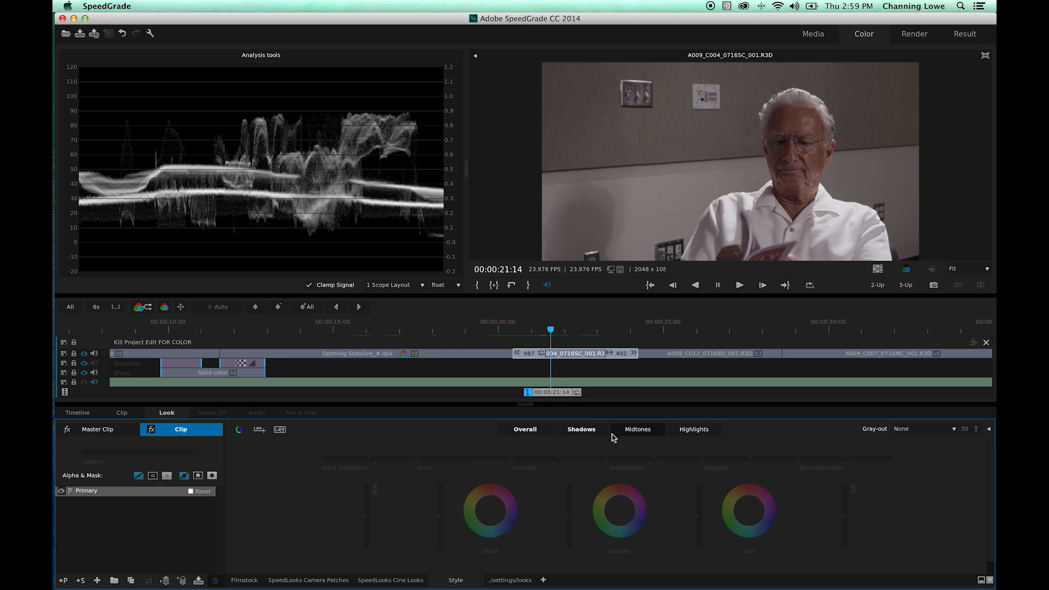
left_click(612, 433)
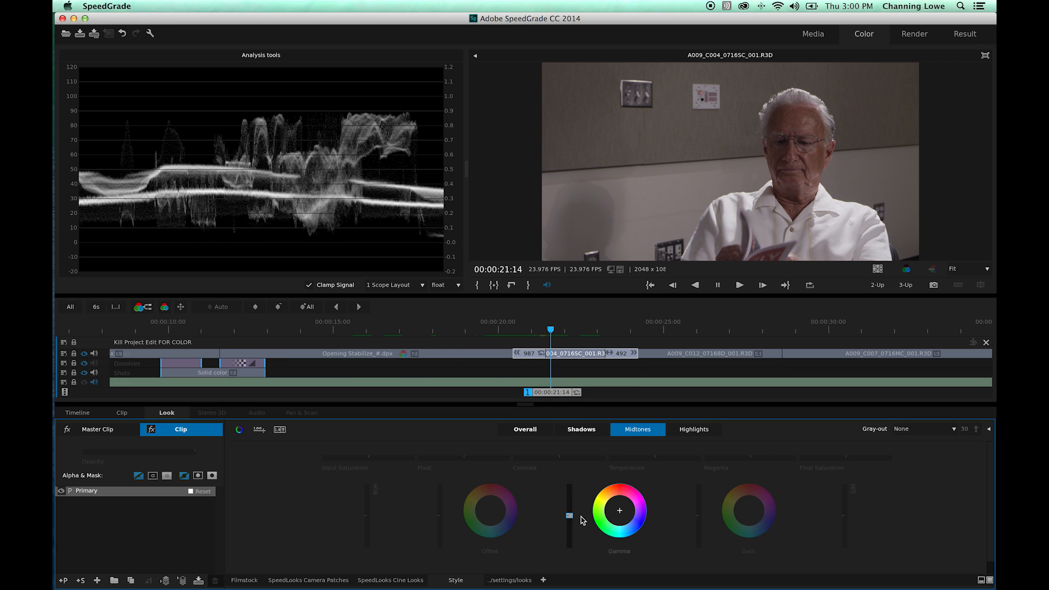
left_click_drag(572, 519, 570, 514)
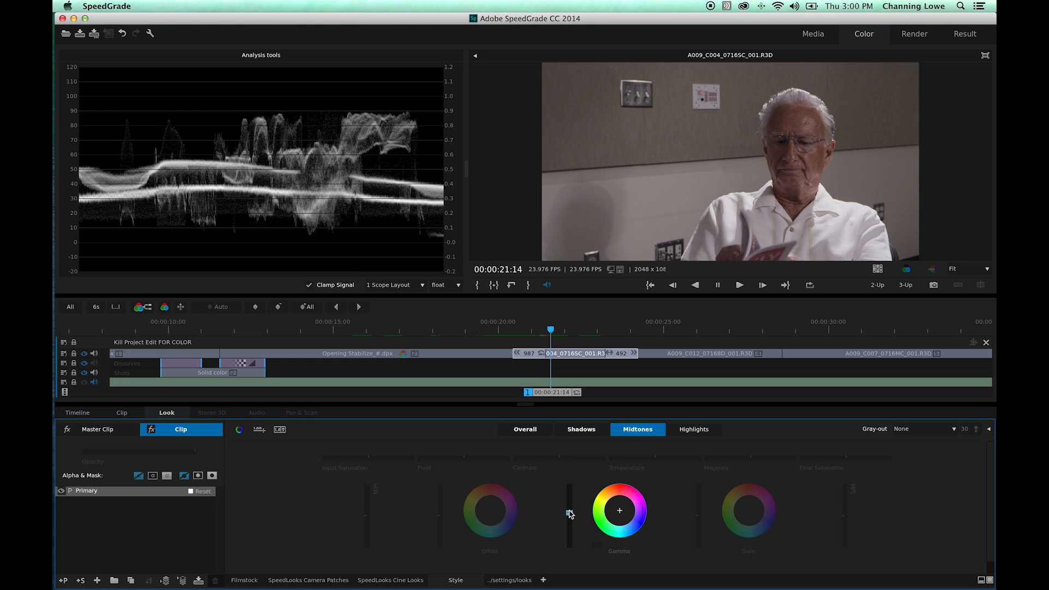
left_click_drag(697, 518, 697, 516)
left_click_drag(569, 512, 569, 514)
left_click(698, 512)
left_click_drag(700, 513, 699, 511)
Fine-tune the Shadows Gamma of the A009_C004 clip and raise its Midtones Gain slightly.
left_click(582, 429)
left_click(570, 518)
left_click_drag(573, 518, 574, 518)
left_click(638, 430)
left_click(696, 512)
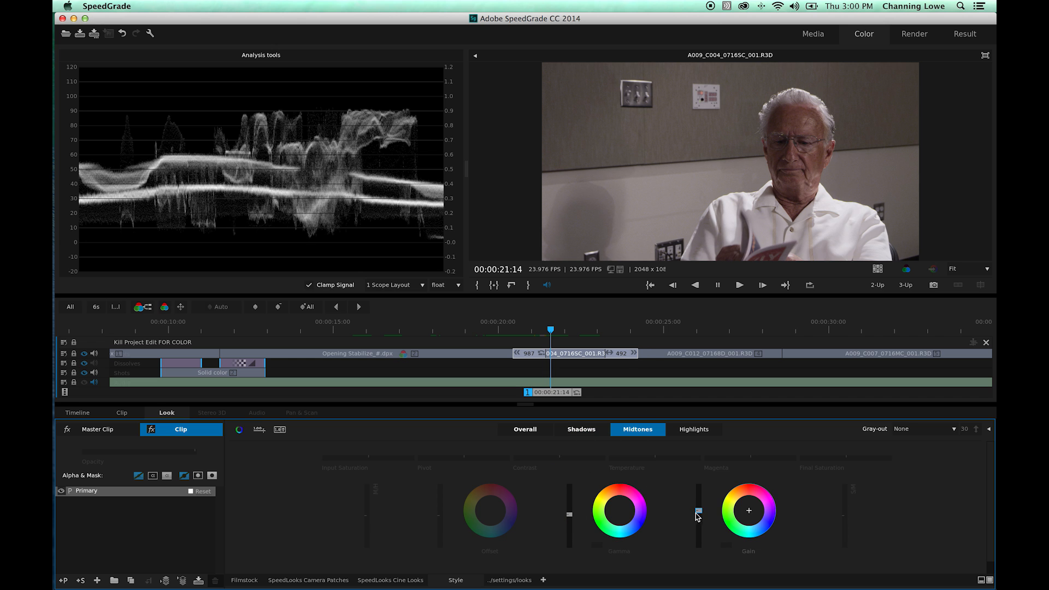
left_click_drag(700, 515, 699, 511)
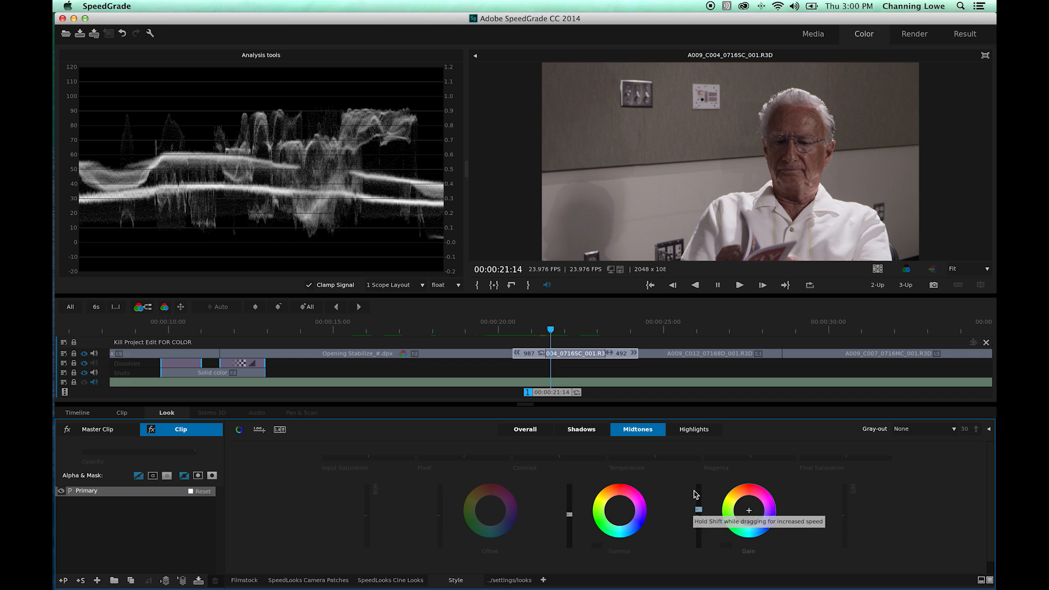
Adjust the Highlights Offset of the A009_C004 clip and slightly lower its Highlights Gamma and Gain.
left_click(694, 430)
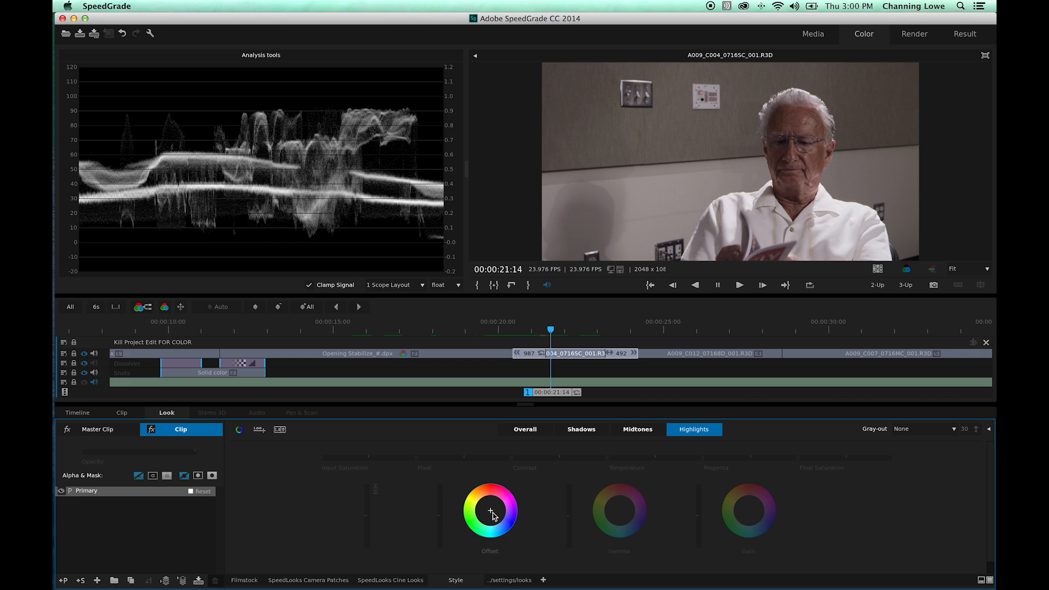
left_click_drag(440, 516, 441, 516)
left_click_drag(573, 516, 574, 517)
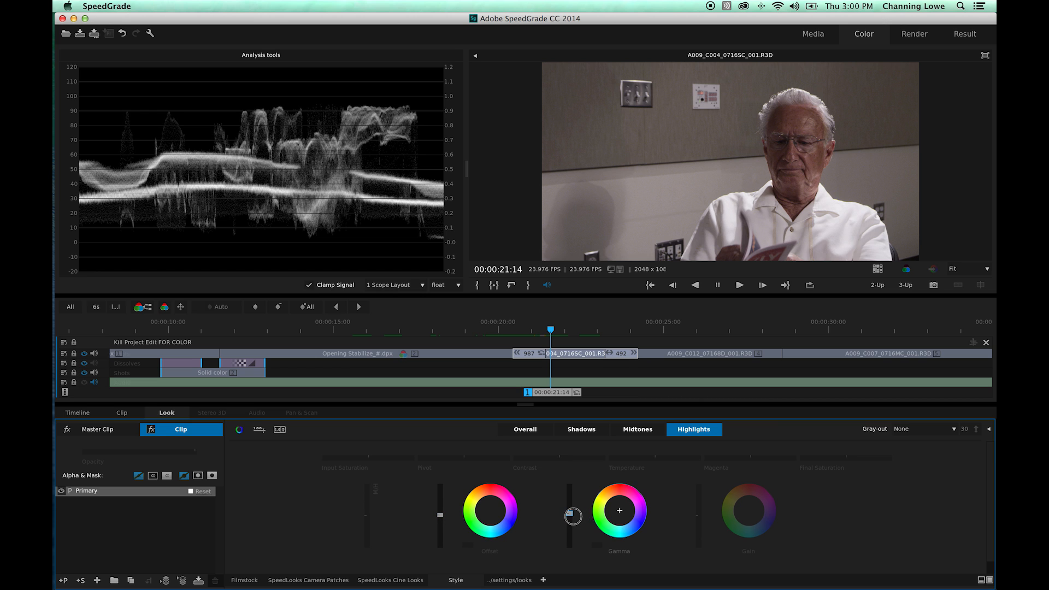
left_click_drag(573, 516, 568, 512)
left_click_drag(696, 515, 698, 517)
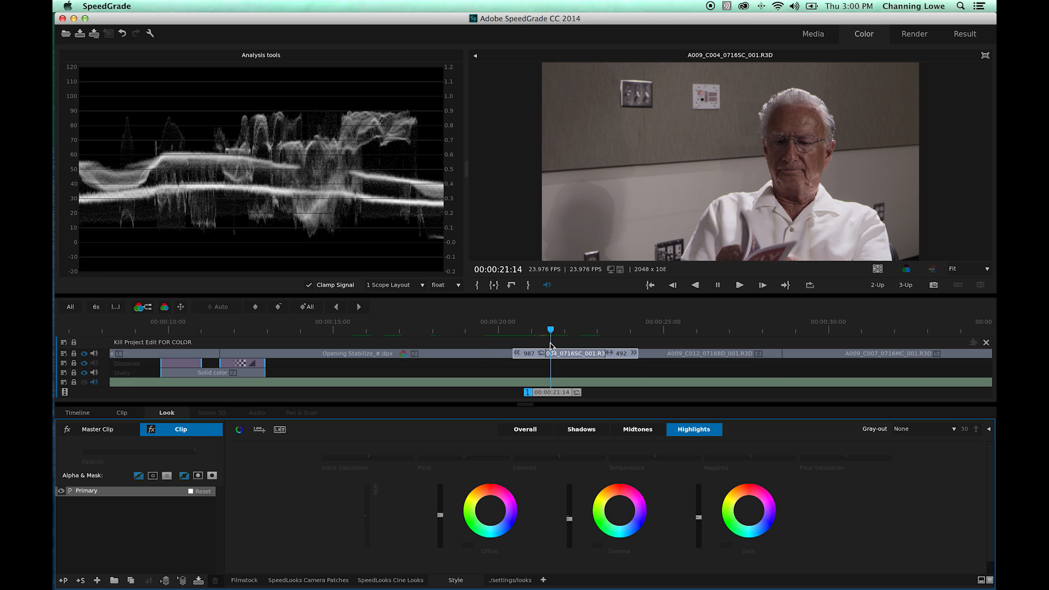
Toggle the grade off and on to compare the A009_C004 shot before and after the tonal corrections.
key("0")
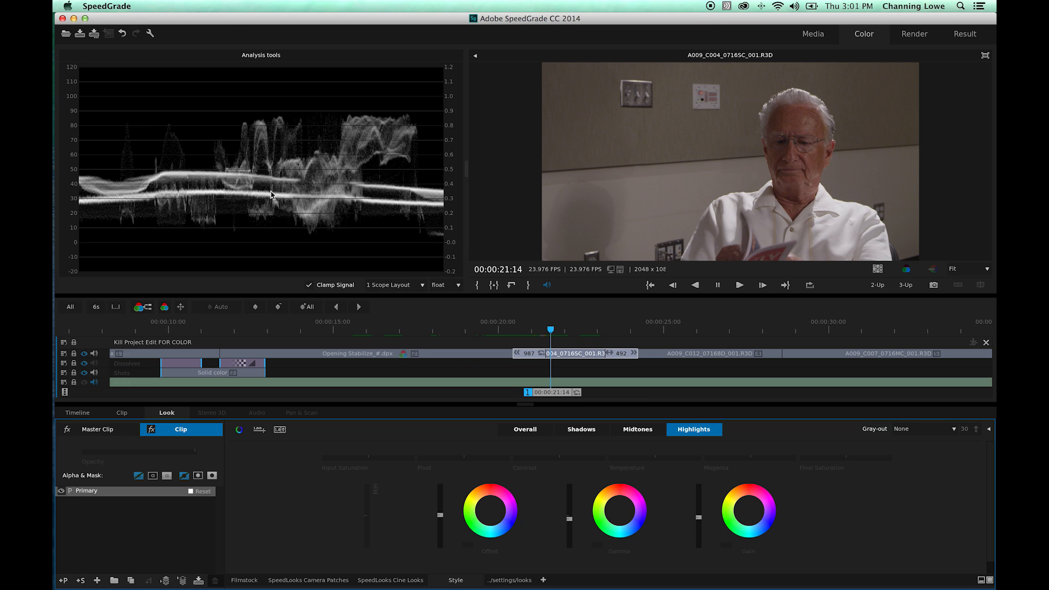
key("0")
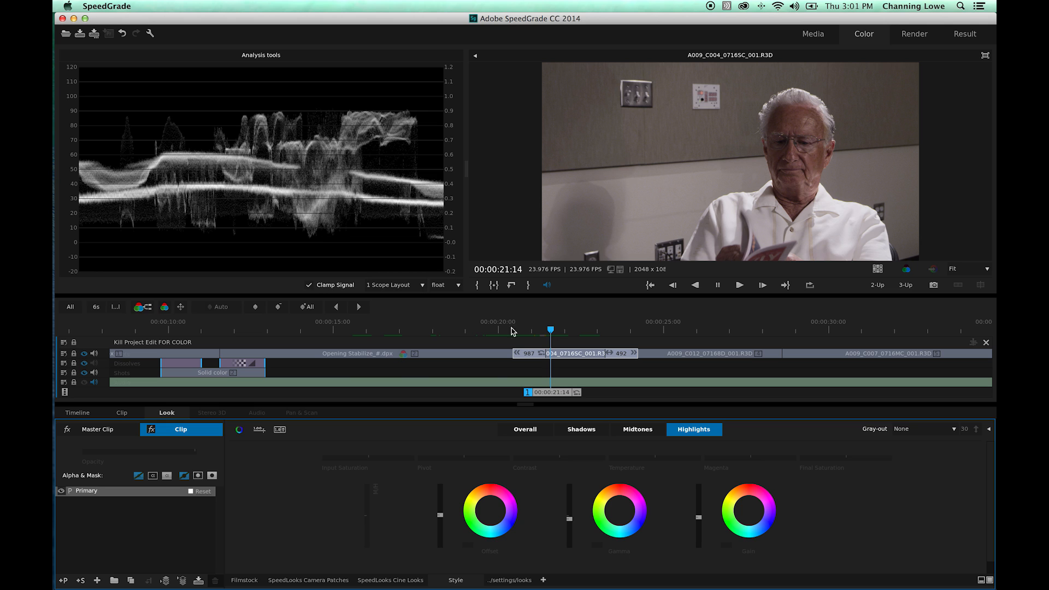
key("0")
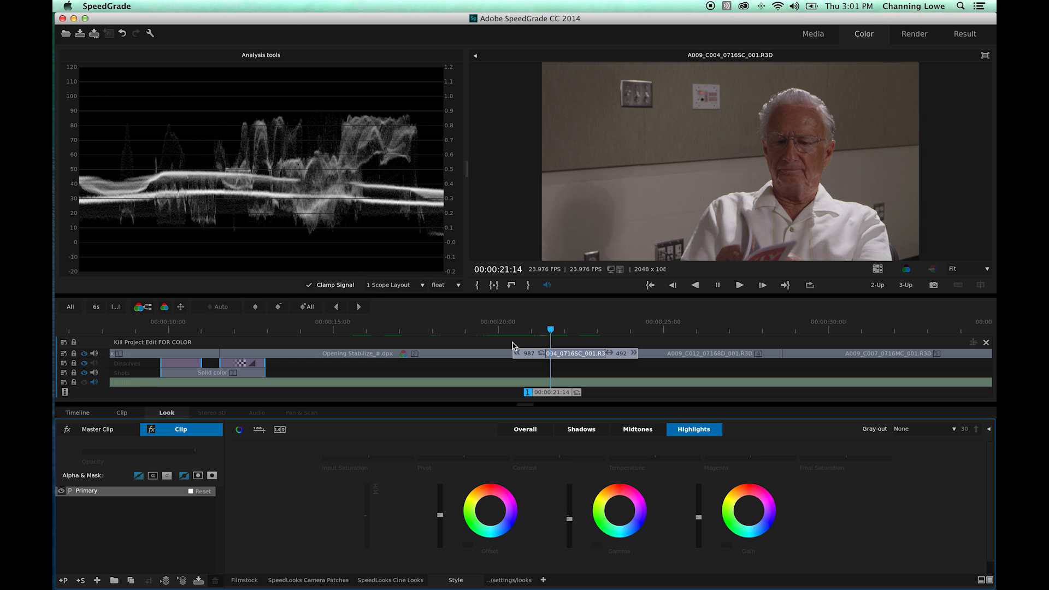
key("0")
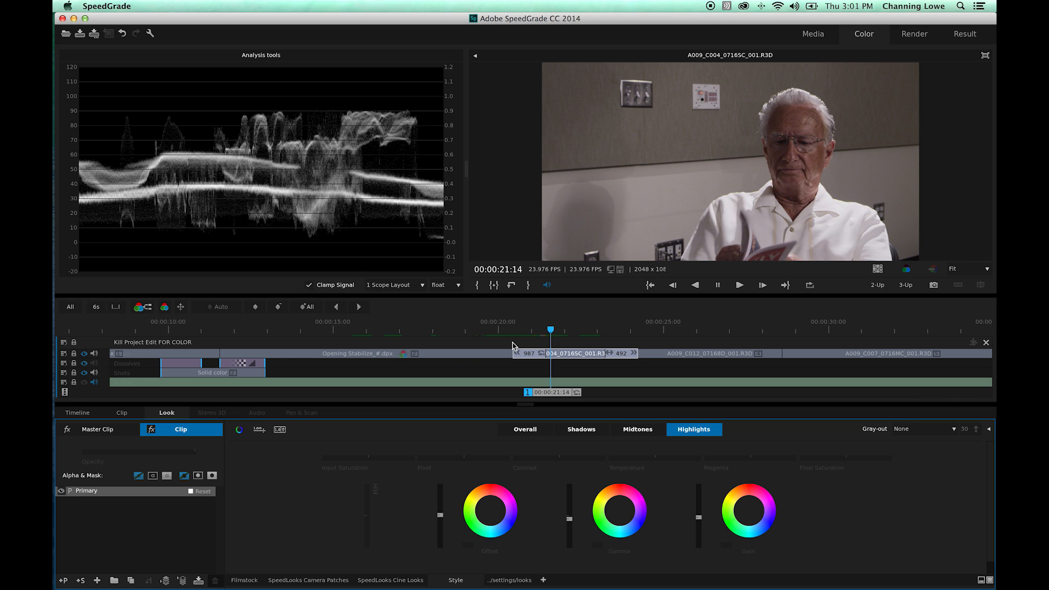
key("0")
key("0")
Park the playhead at 00:00:19:20 on the Opening Stabilize clip and lower its Shadows Gamma and Gain.
left_click_drag(549, 394, 490, 393)
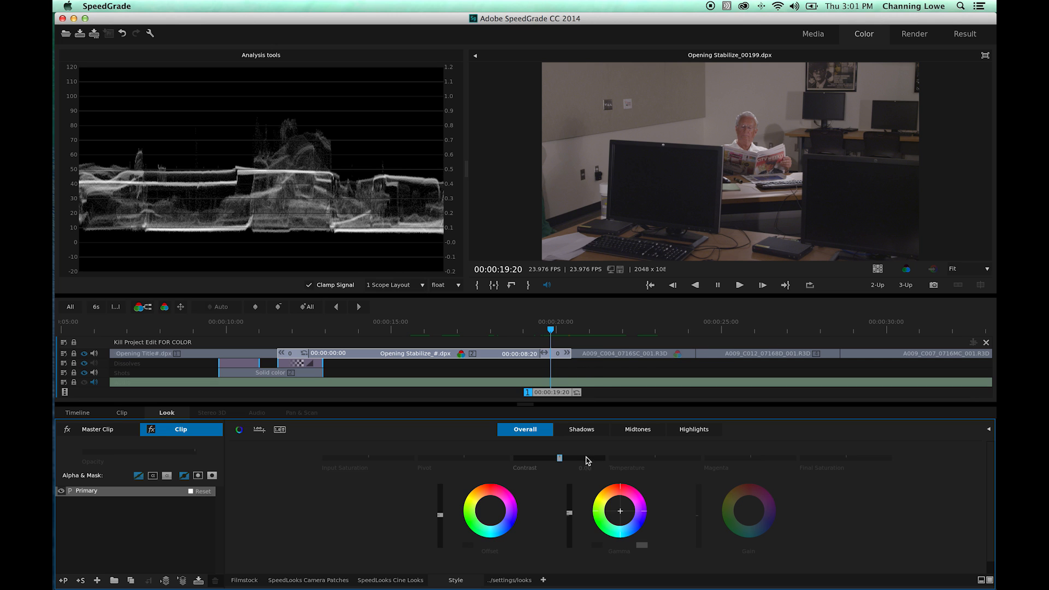
left_click(583, 430)
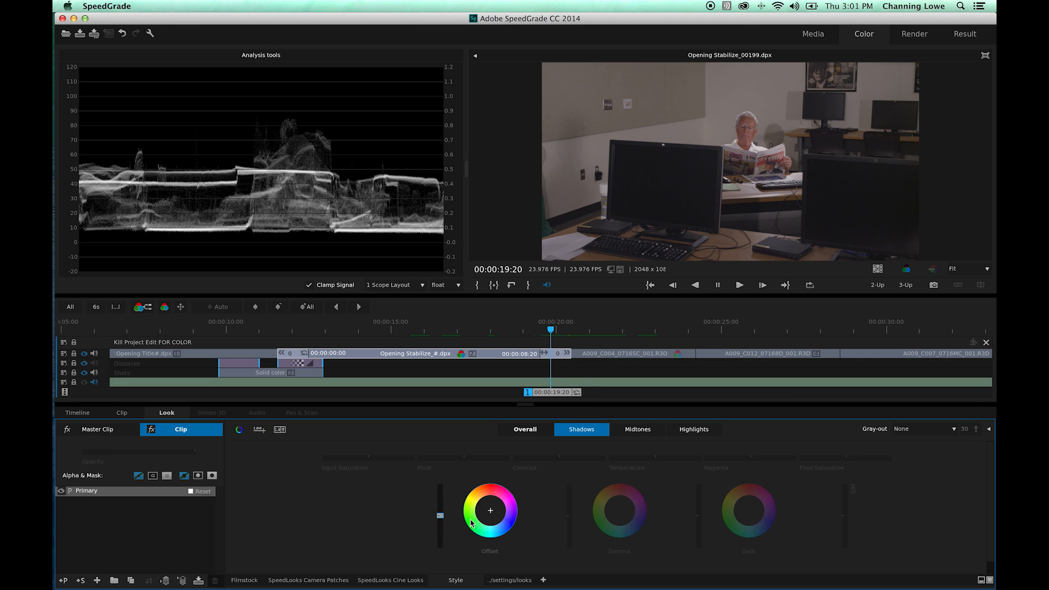
left_click_drag(571, 519, 572, 521)
left_click_drag(700, 518, 700, 517)
Brighten the Opening Stabilize clip's midtones with the Midtones Offset and Gamma, and turn on the 2-Up comparison.
left_click(636, 429)
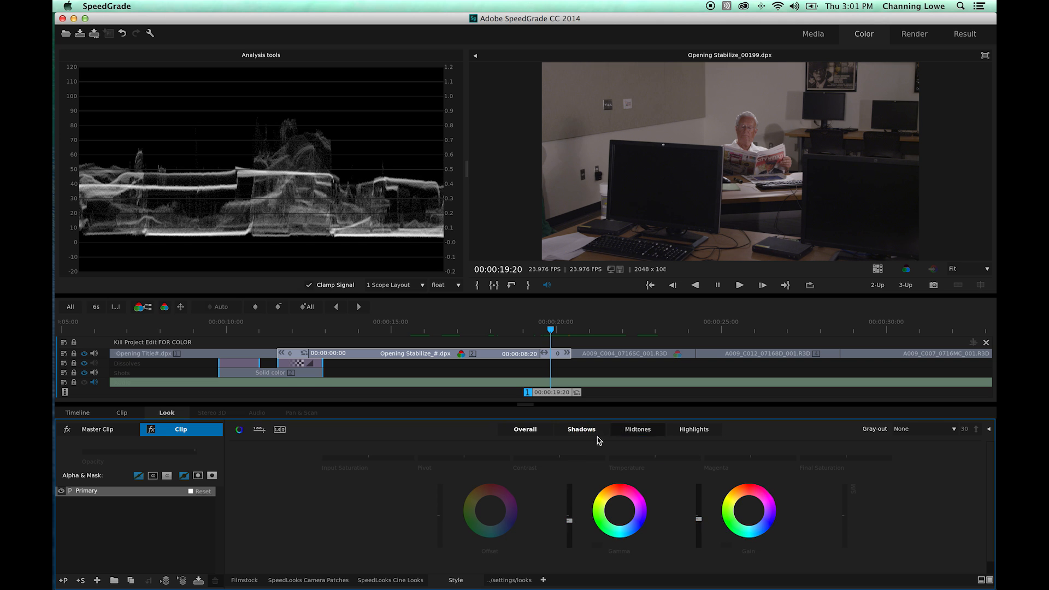
left_click_drag(440, 518, 440, 515)
left_click_drag(571, 516, 572, 516)
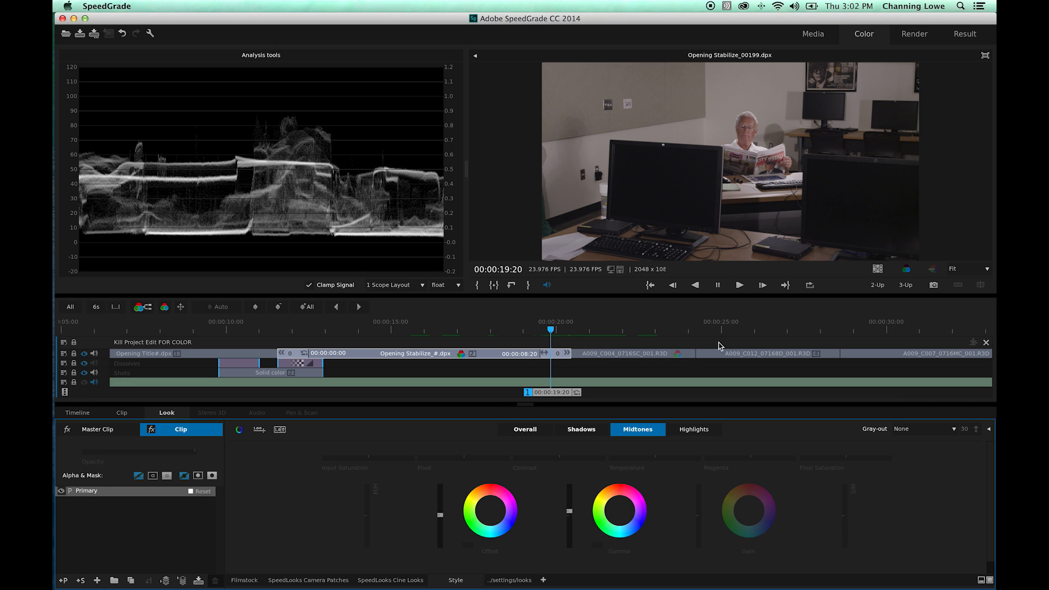
left_click(878, 284)
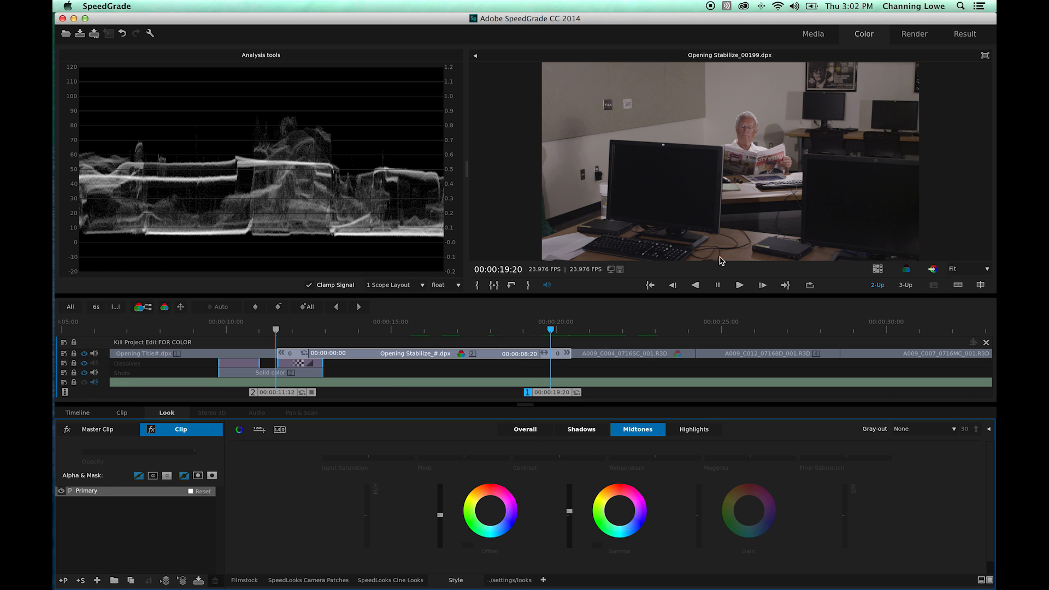
Compare the A009_C004 shot at 00:00:21:21 with the Opening Stabilize shot at 00:00:16:14, then close the 2-Up view and return to 00:00:19:20.
left_click_drag(558, 399, 625, 398)
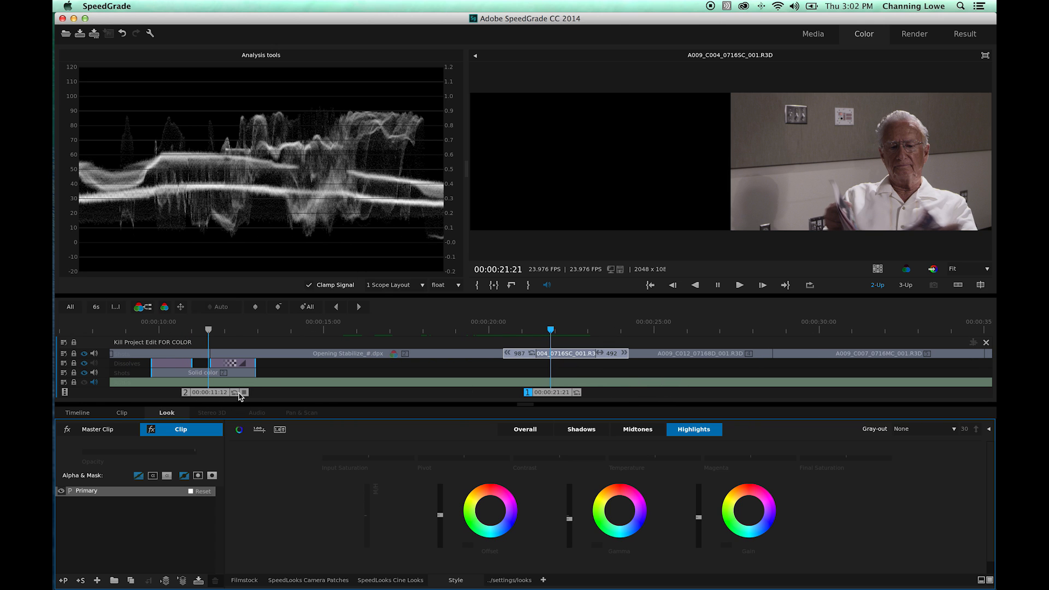
left_click_drag(236, 395, 406, 401)
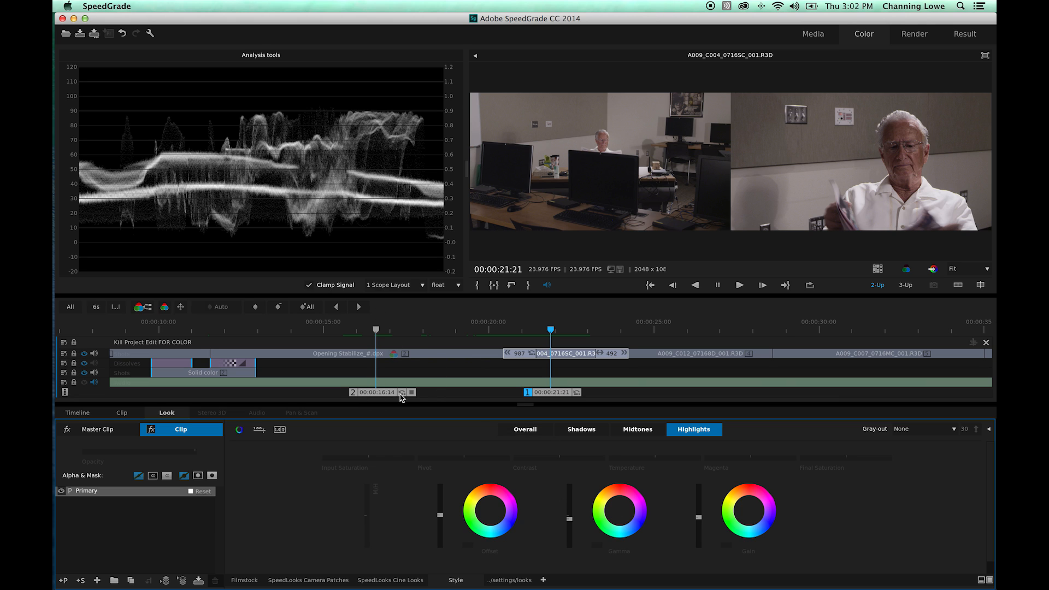
left_click(880, 286)
left_click_drag(542, 393, 484, 391)
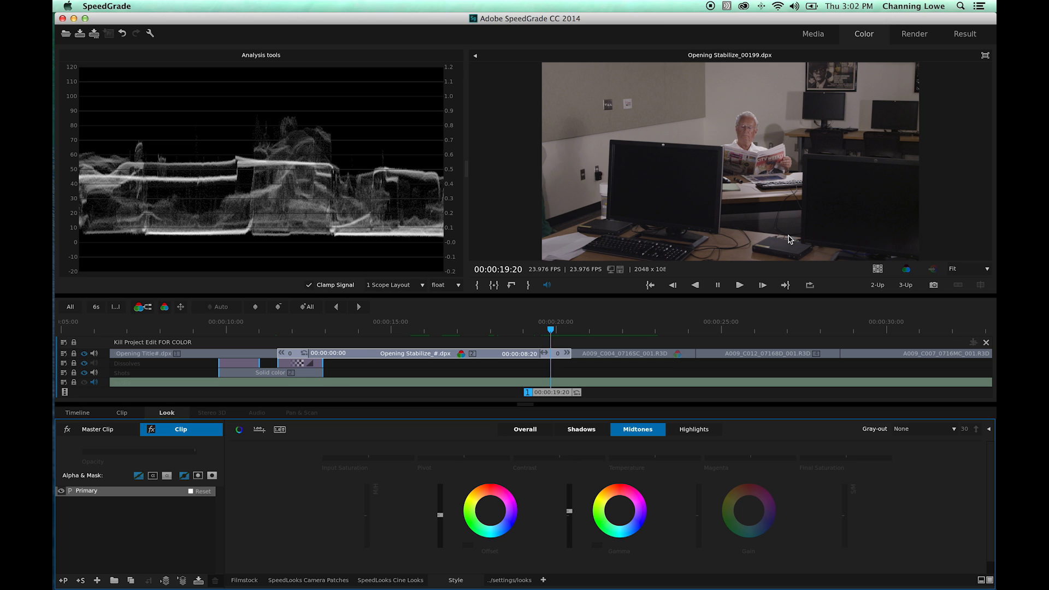
Switch the analysis scope to Parade and show the Overall grading controls for the Opening Stabilize clip.
right_click(310, 175)
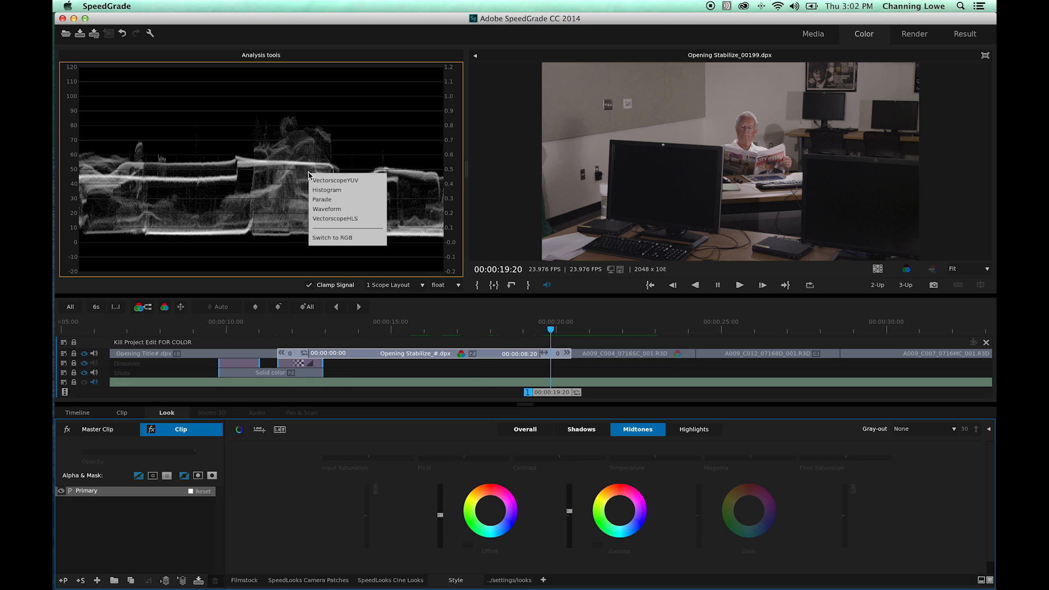
left_click(332, 200)
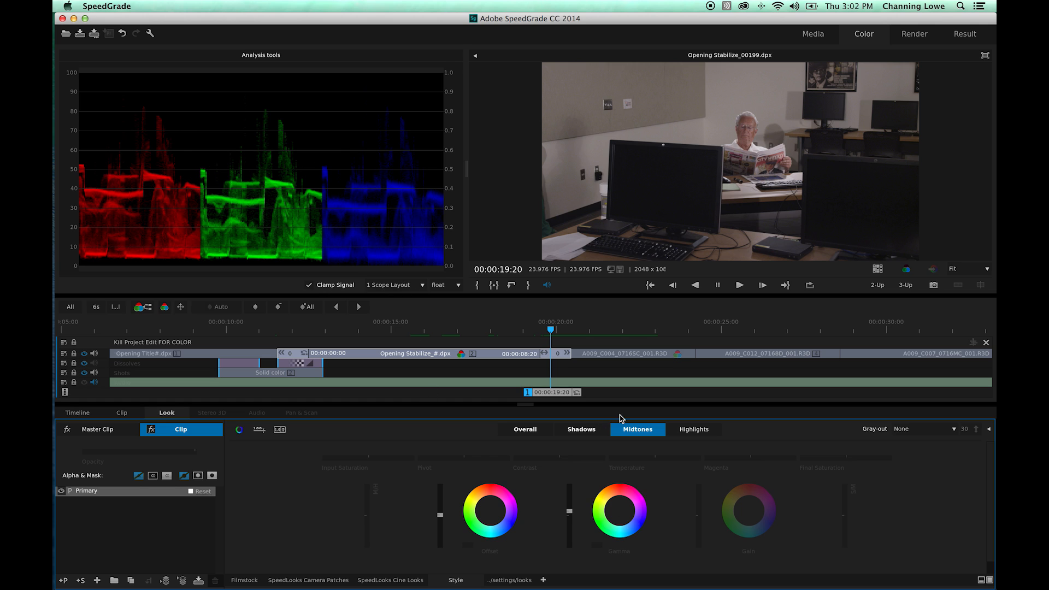
left_click(544, 432)
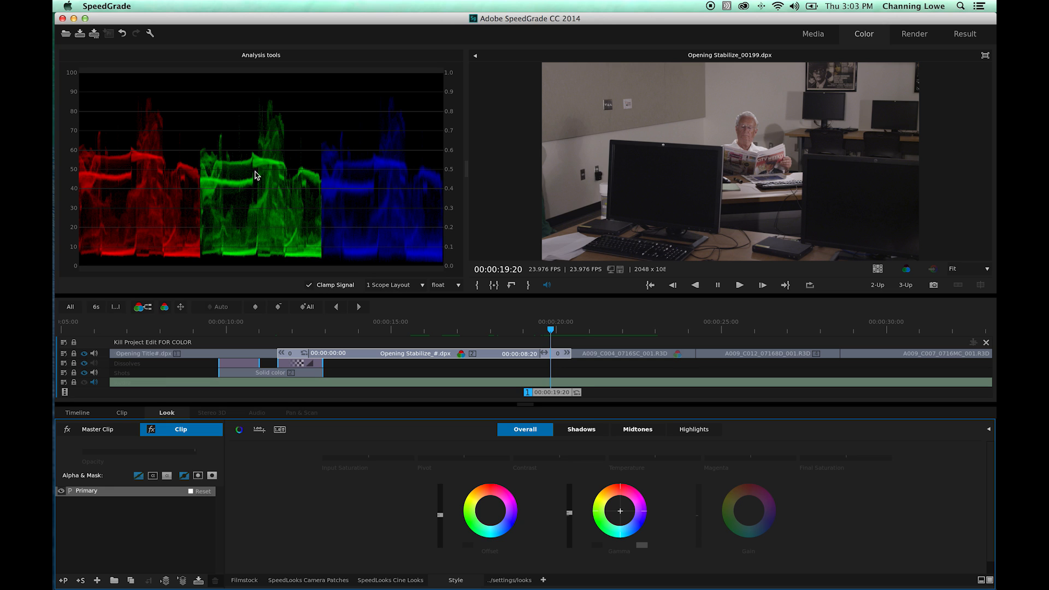
Try an Overall Temperature of -0.23 and of 0.20 on the Opening Stabilize clip, and undo both changes.
left_click_drag(657, 459, 657, 457)
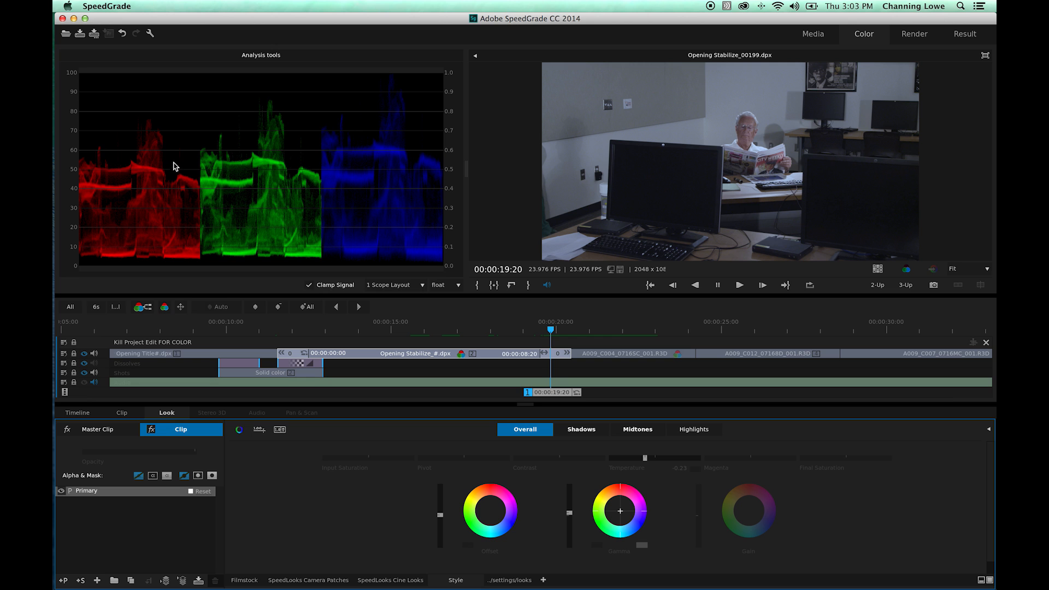
left_click_drag(645, 460, 664, 460)
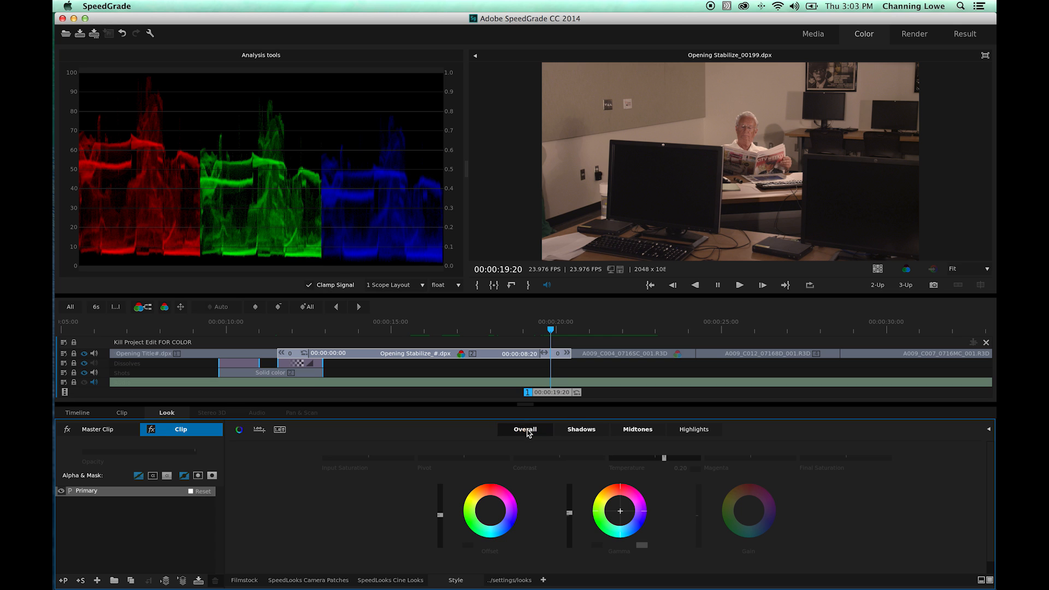
key("super+z")
key("super+z")
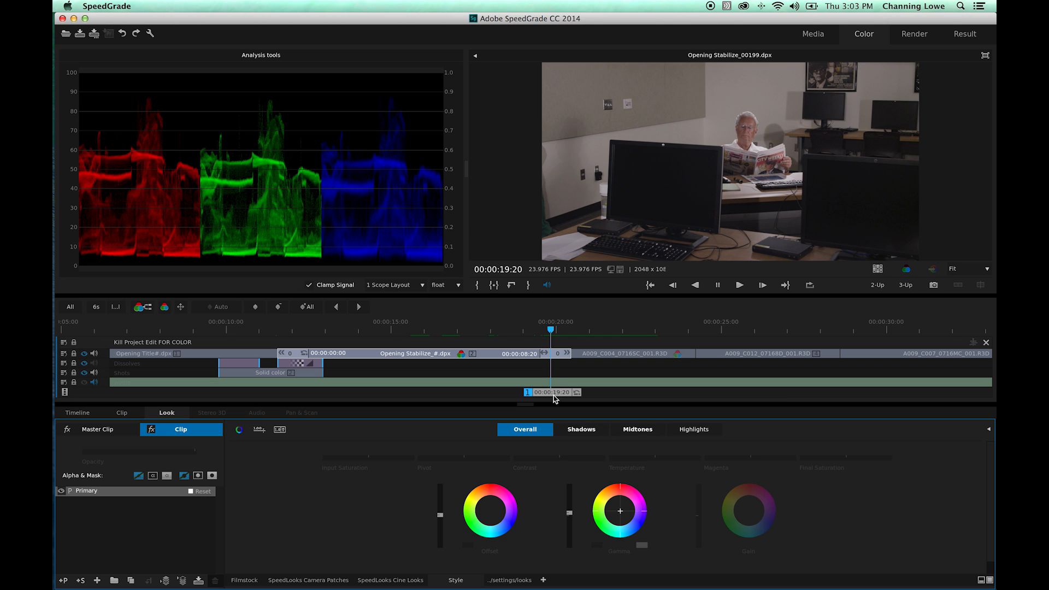
Park the playhead at 00:00:21:03 on the A009_C004 clip and set its Overall Temperature to 0.01.
left_click_drag(553, 396, 594, 397)
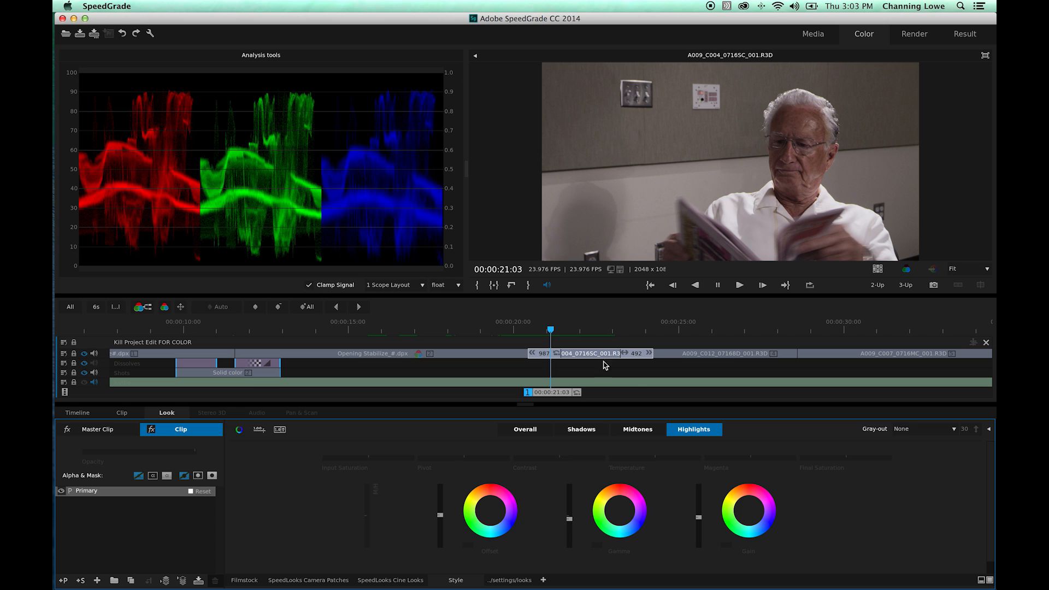
left_click_drag(657, 459, 658, 459)
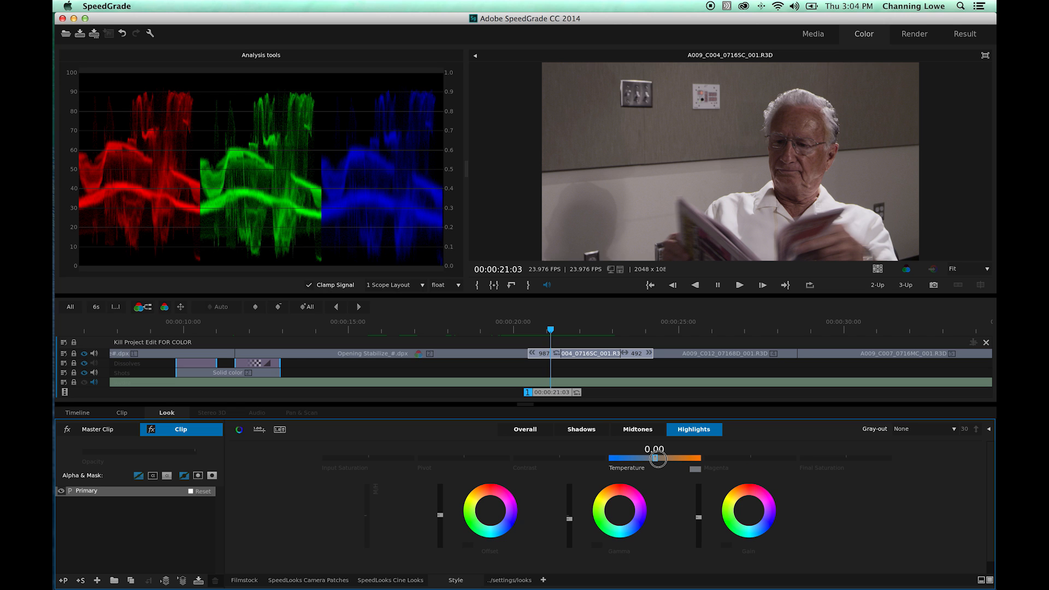
left_click_drag(658, 459, 657, 459)
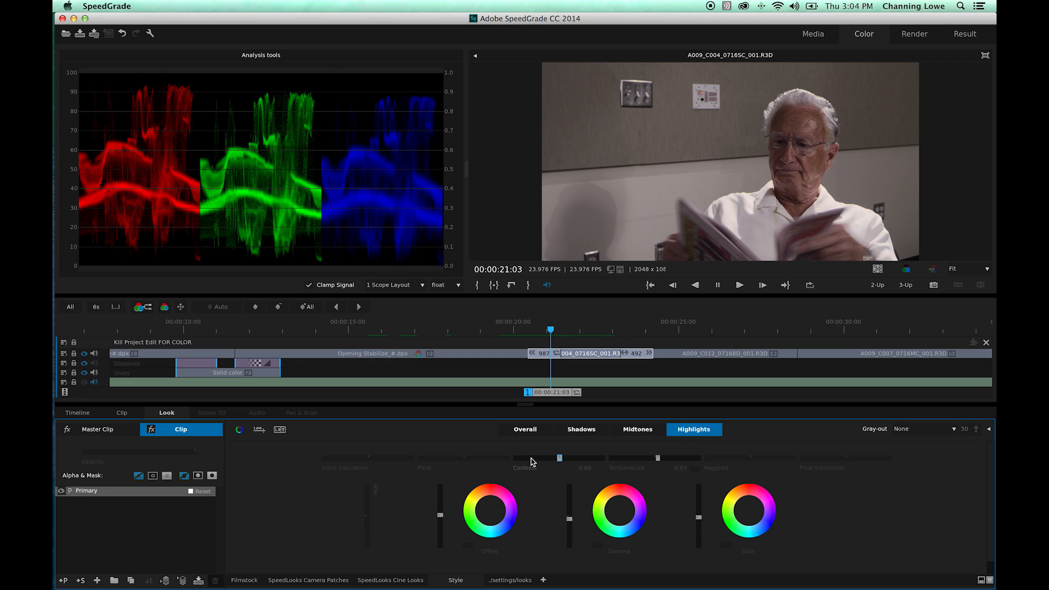
left_click(529, 432)
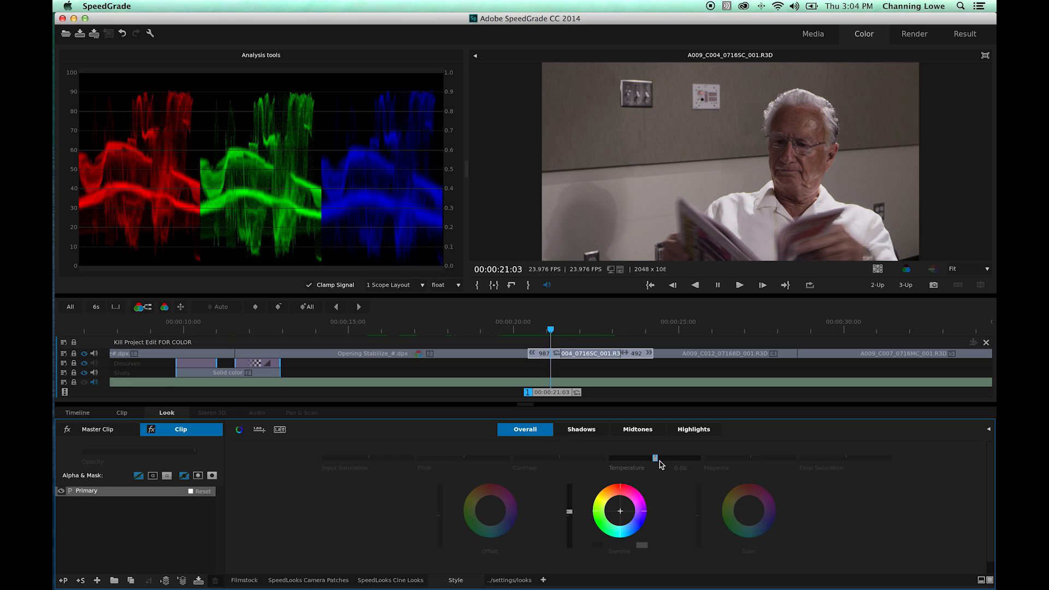
left_click_drag(659, 460, 660, 460)
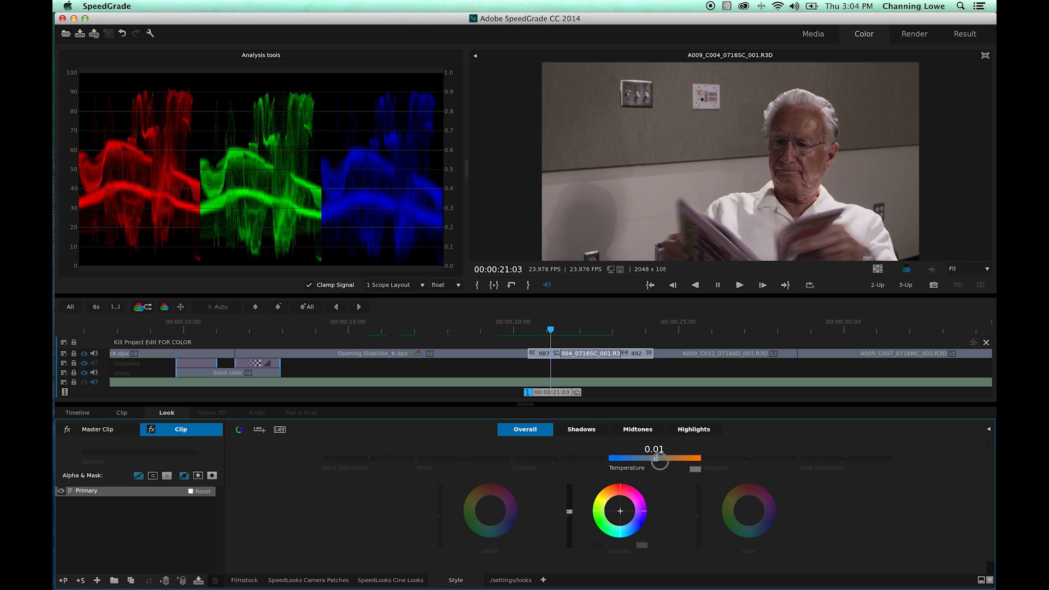
left_click_drag(659, 460, 659, 461)
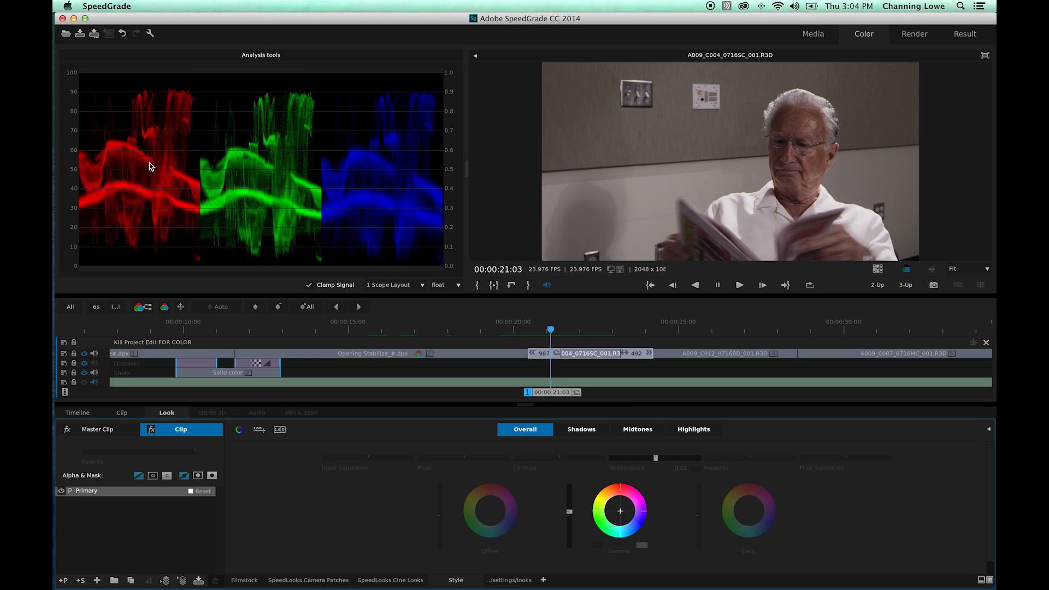
Scrub through the A009_C012, Opening Stabilize and A009_C004 shots to review how they match, stopping at 00:00:23:22.
left_click_drag(554, 403, 686, 398)
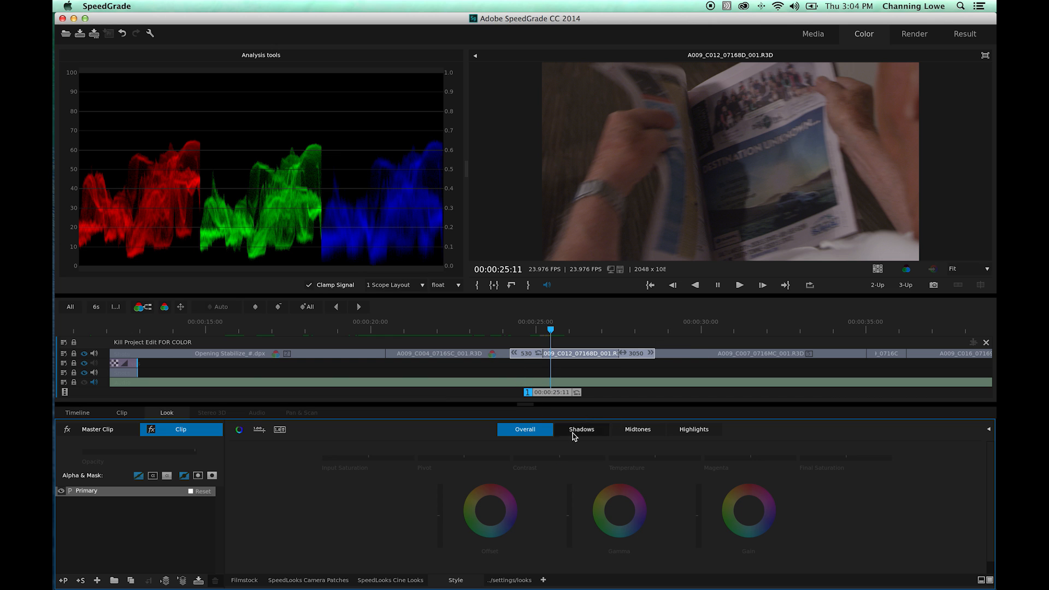
left_click_drag(543, 398, 564, 395)
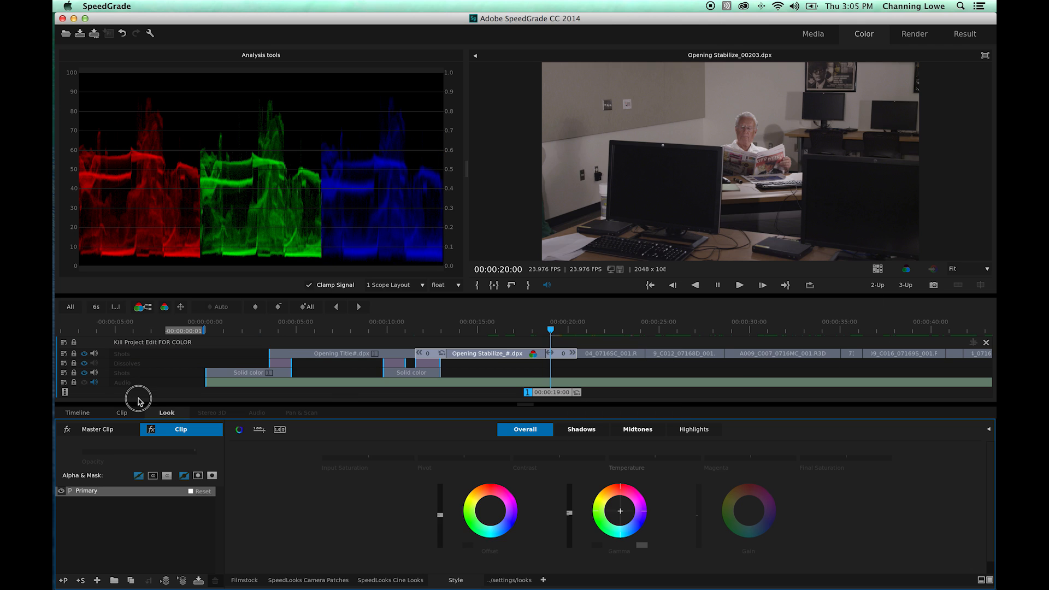
left_click_drag(141, 397, 227, 394)
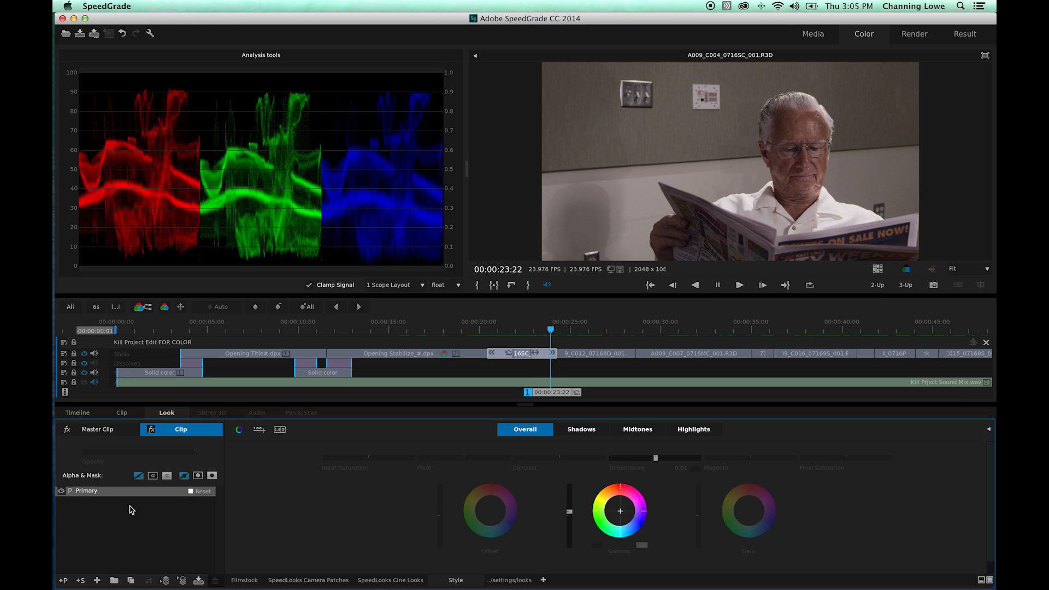
Switch to Microsoft Word and add the line "A. Primary Color" under the Purposes of Grading list, leaving a blank line after "Looks".
key("super+Tab")
key("super+Tab")
key("super+Tab")
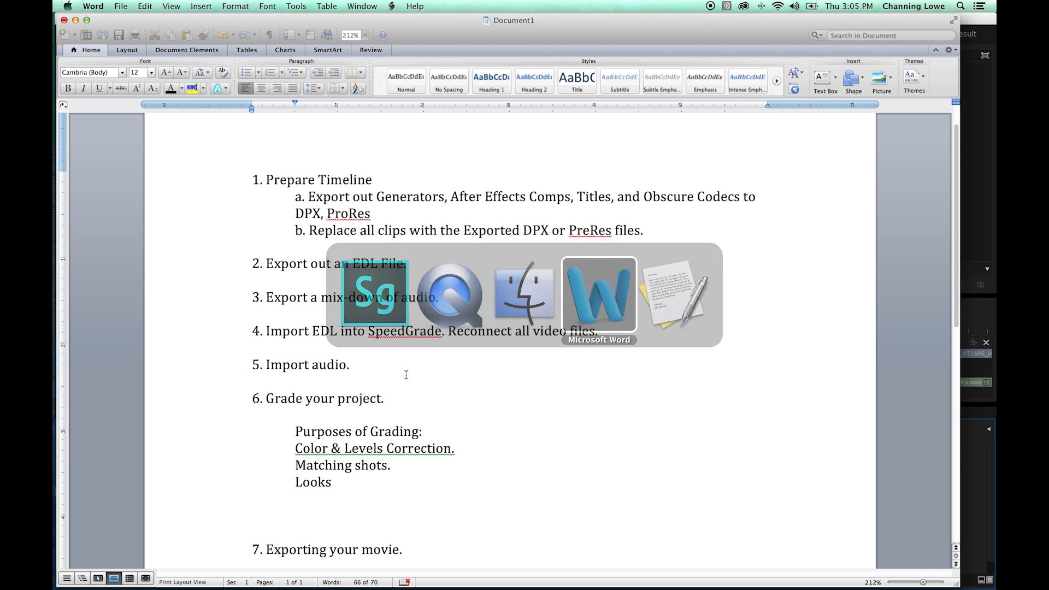
left_click(341, 484)
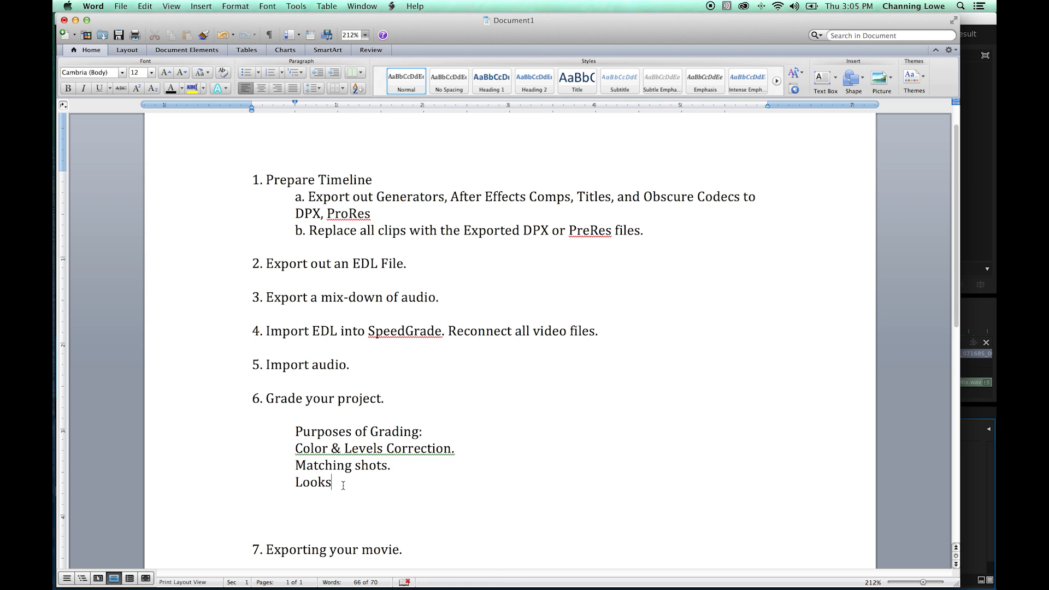
key("Return")
key("Return")
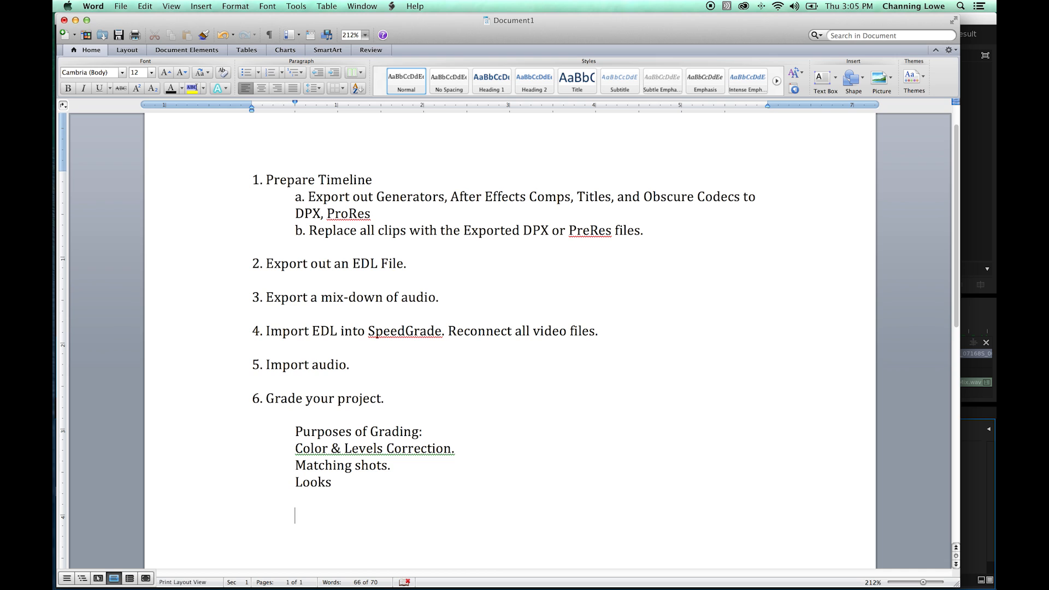
type("A. Primary Colormiar Co")
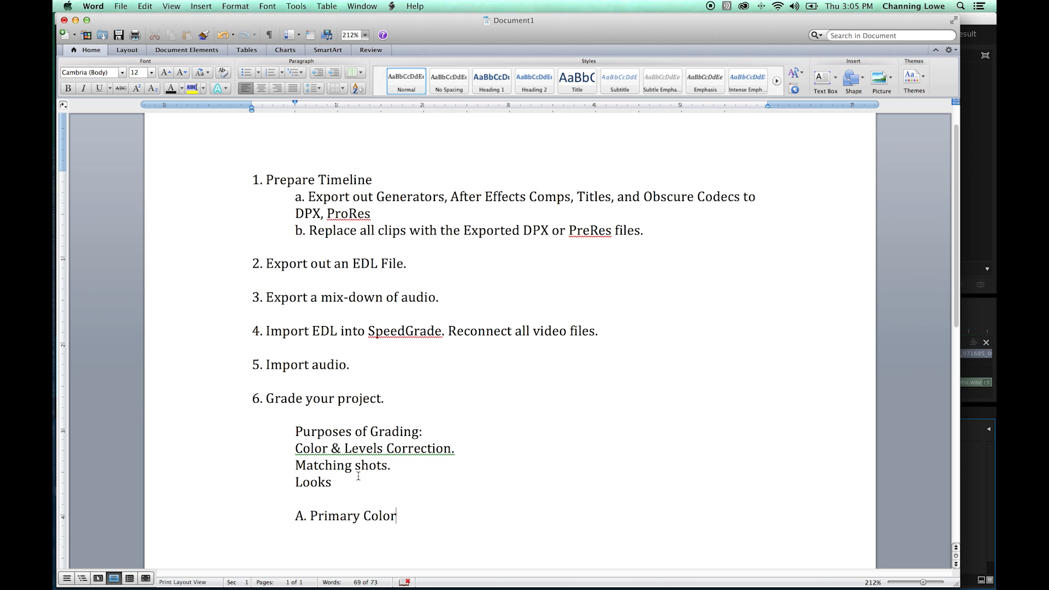
Add the line "B. Secondary Color" below "A. Primary Color" and switch back to SpeedGrade.
left_click_drag(395, 466, 296, 447)
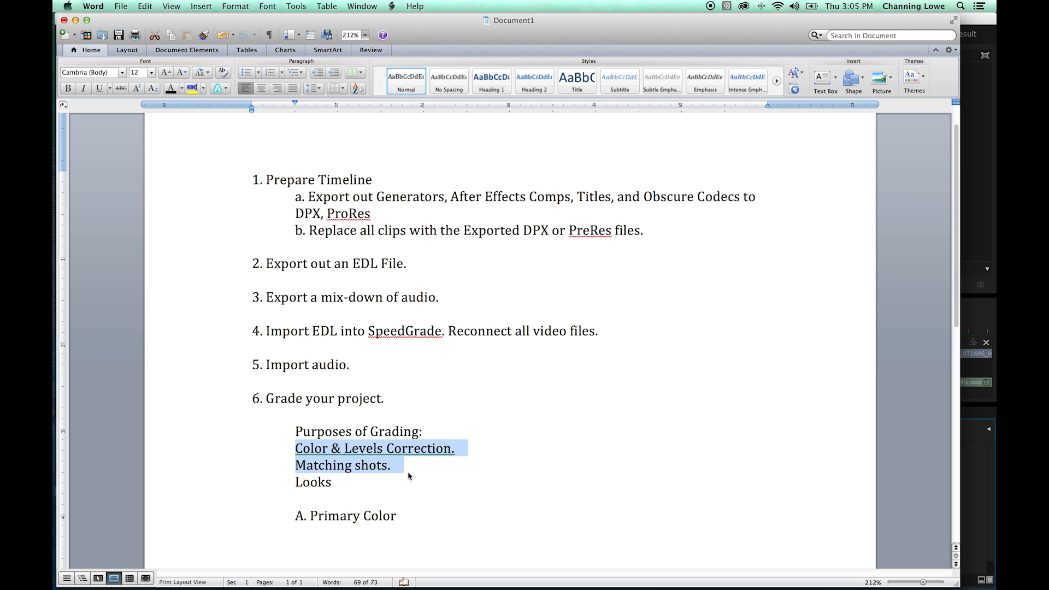
left_click(409, 519)
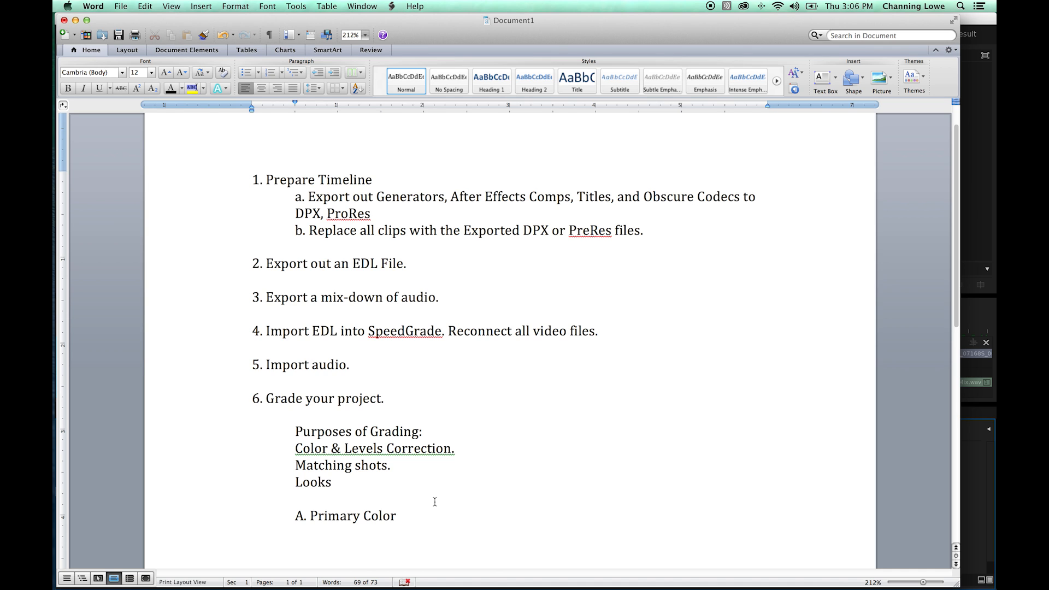
key("Return")
type("B. Secondary Color")
key("super+Tab")
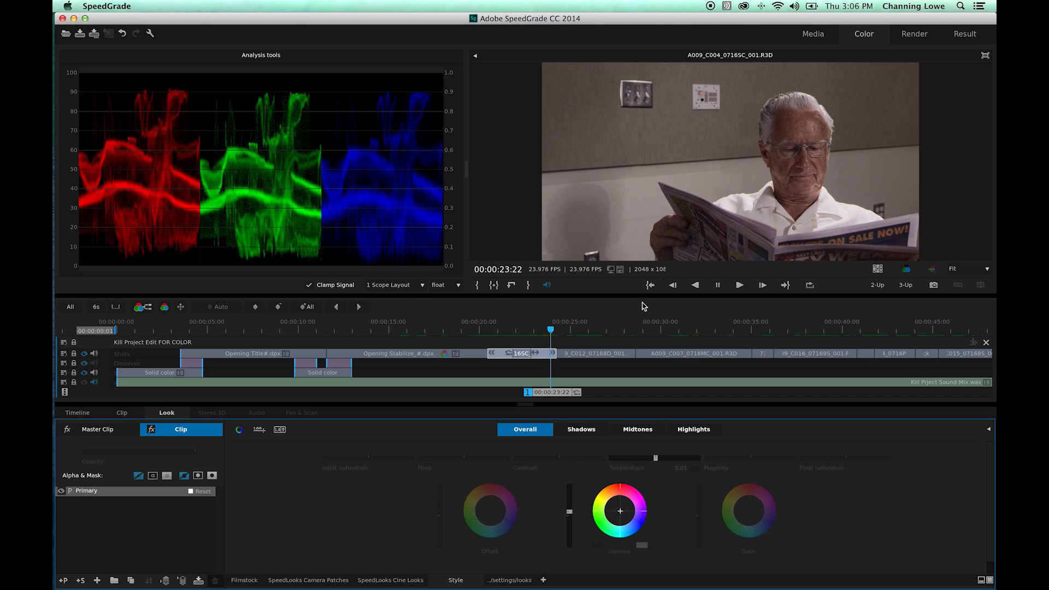
Park the playhead at 00:00:21:12 on the A009_C004 clip, try a Secondary correction layer on it, and undo that layer.
left_click_drag(570, 383, 497, 394)
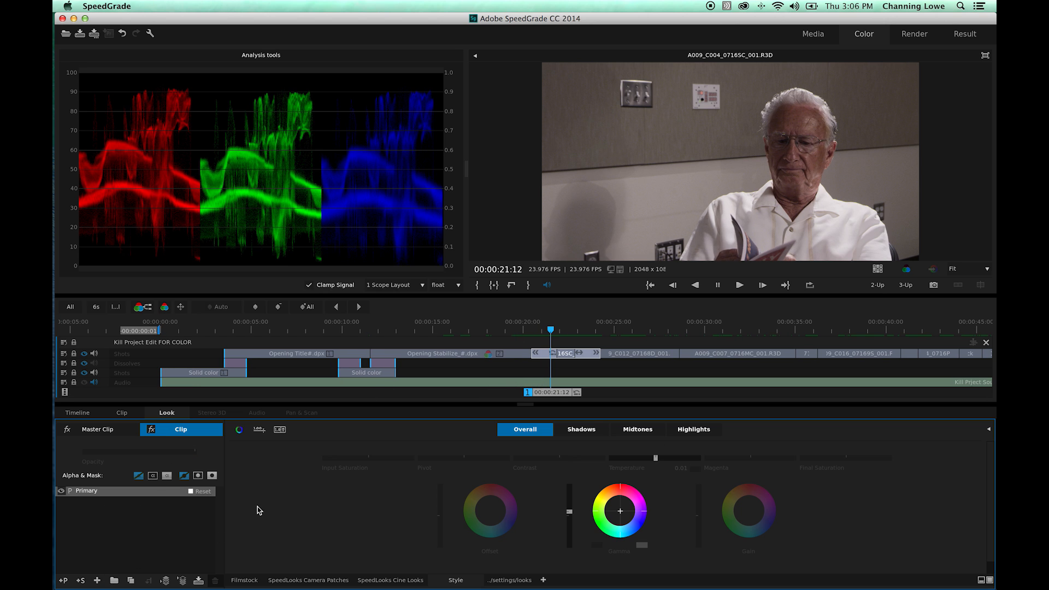
left_click(82, 580)
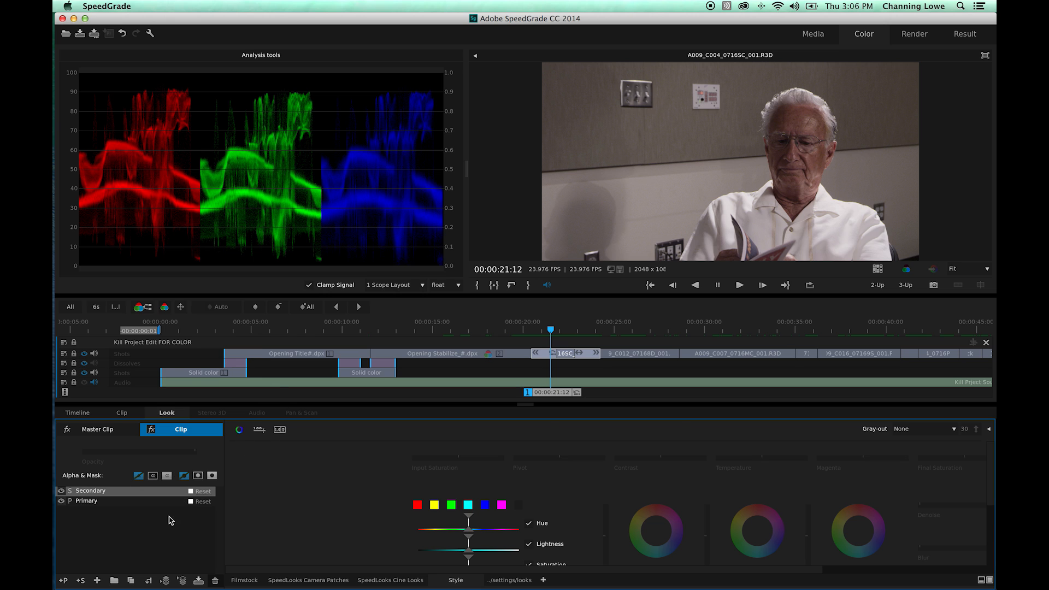
key("super+z")
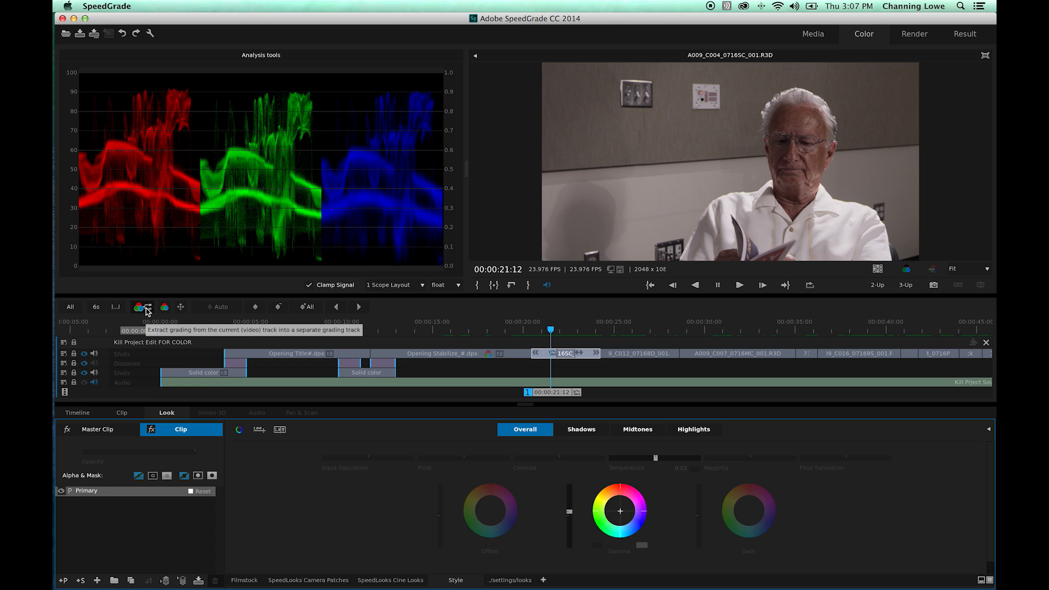
Place a new grading layer on its own track above the A009_C004 clip, undoing the first placement, and select the clip.
left_click_drag(164, 310, 552, 353)
key("super+z")
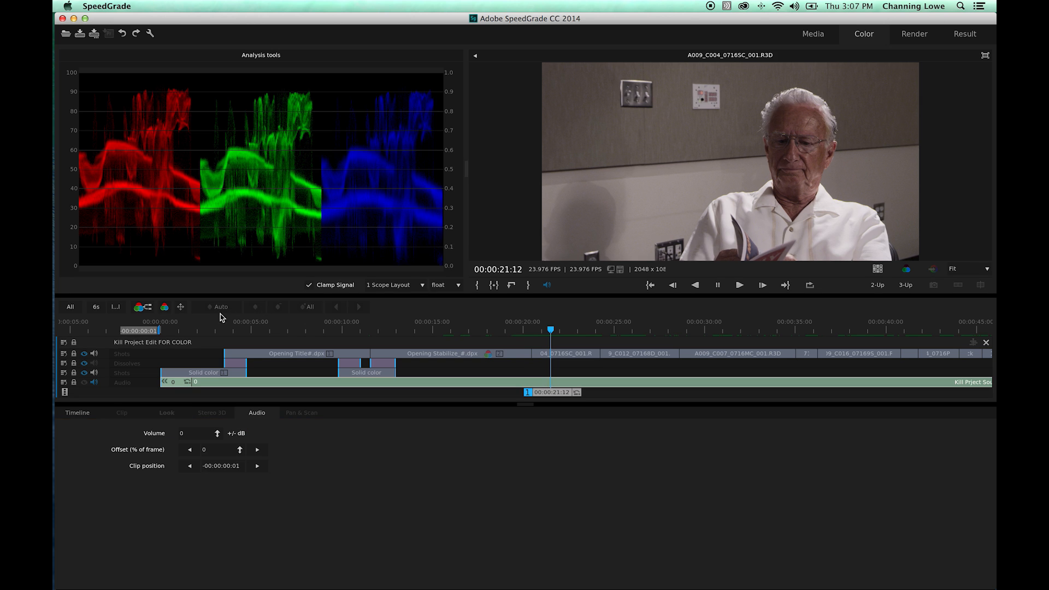
left_click_drag(165, 310, 558, 352)
left_click(569, 355)
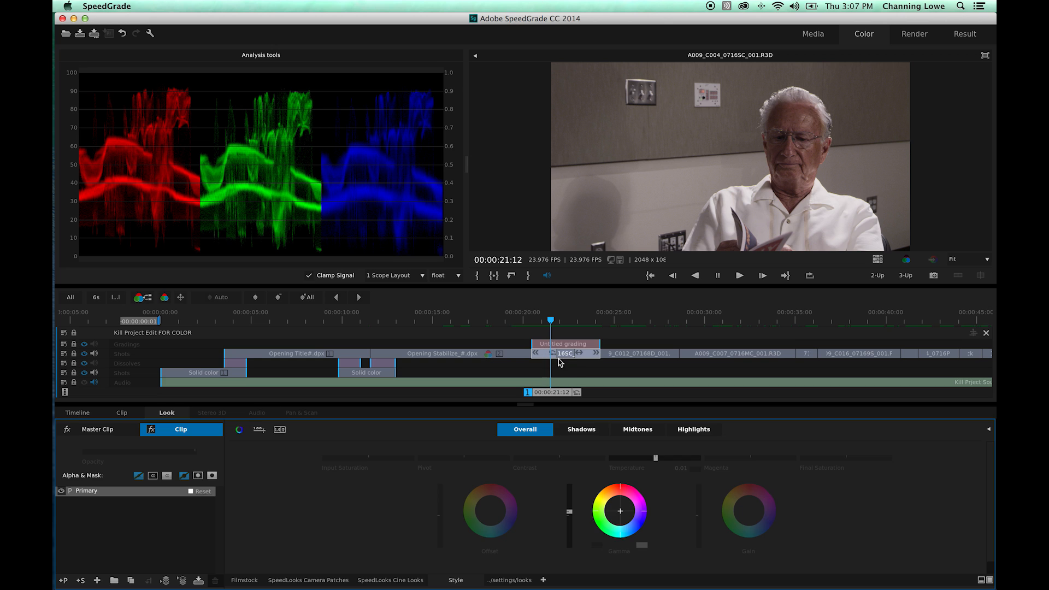
Select the grading layer and the A009_C004 clip in turn to compare their Look settings, ending with the grading layer selected.
left_click(571, 345)
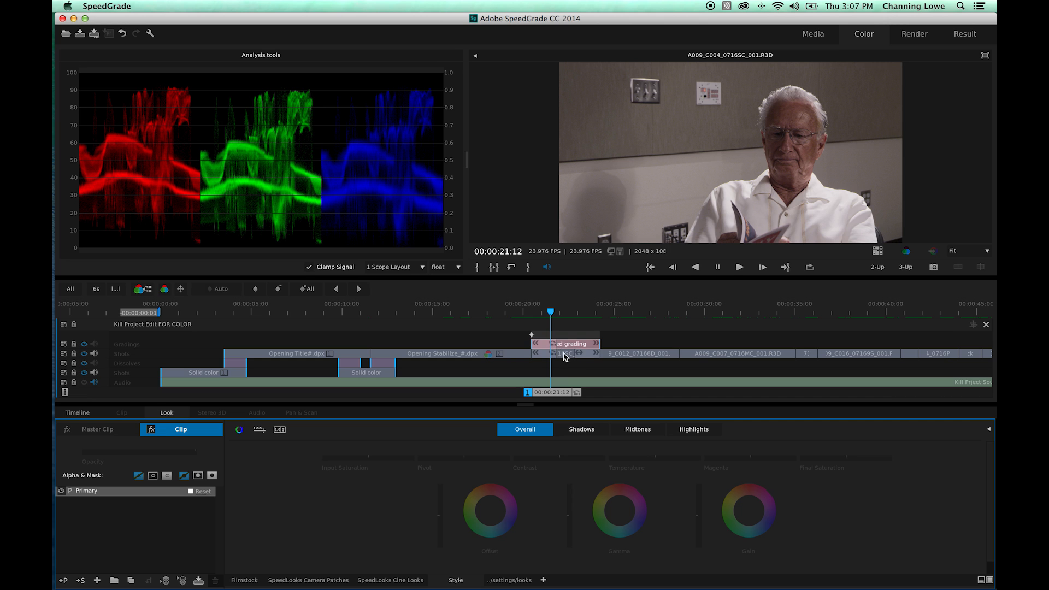
left_click(569, 355)
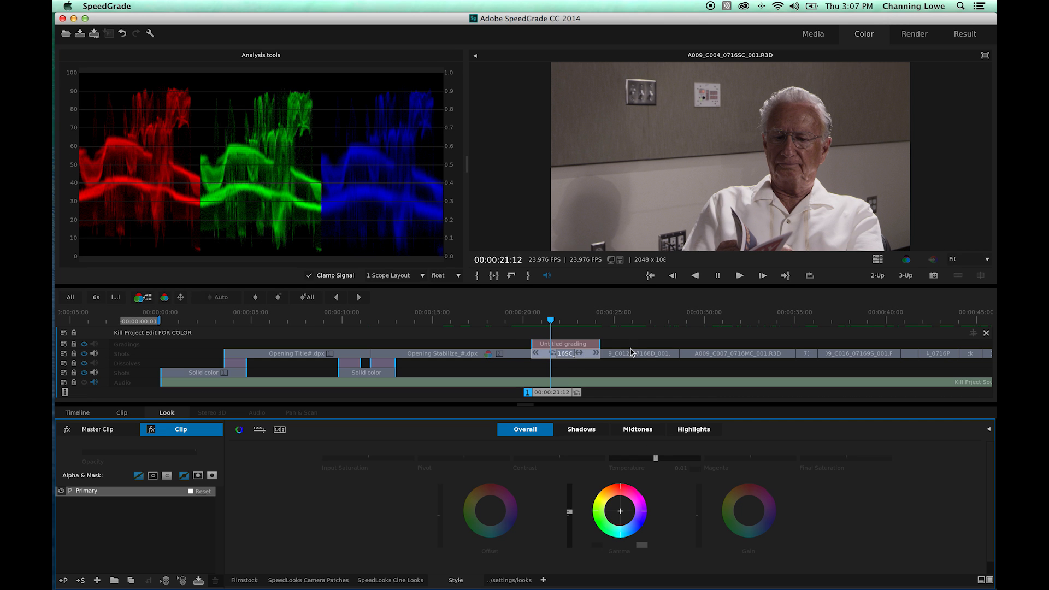
left_click(566, 344)
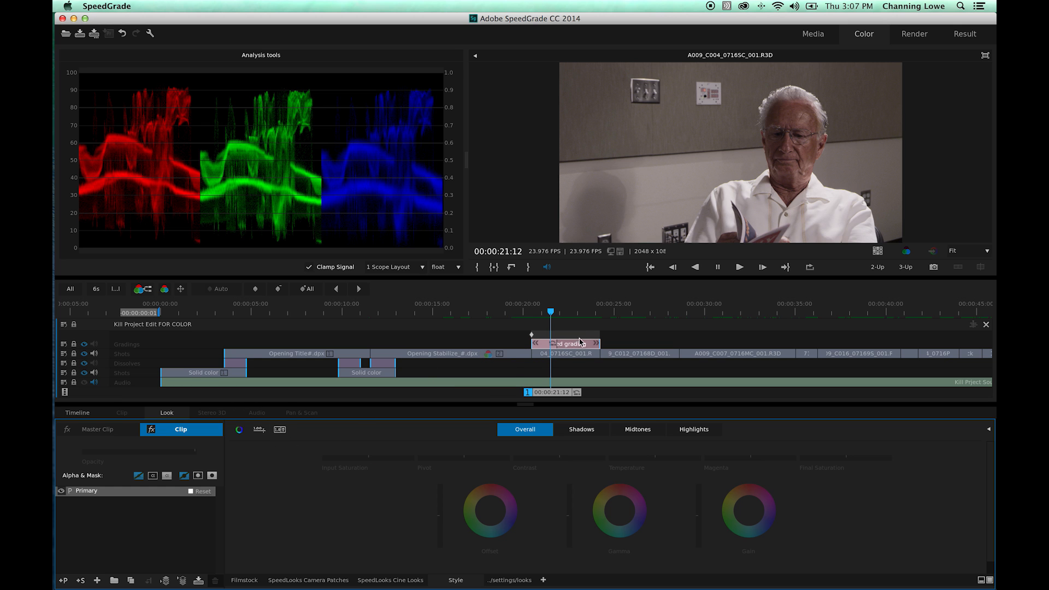
left_click(562, 344)
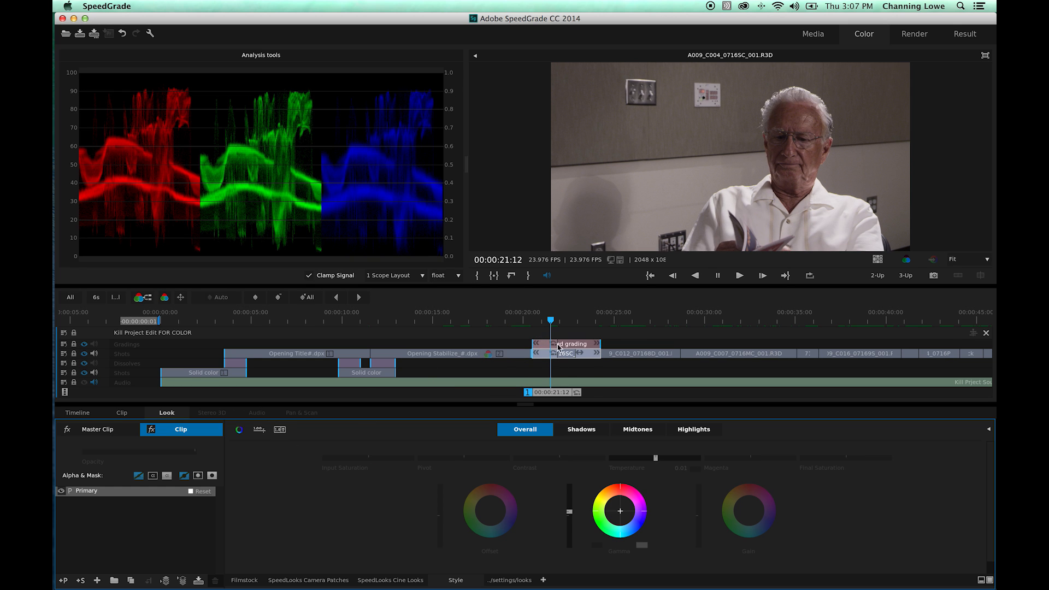
left_click(568, 345)
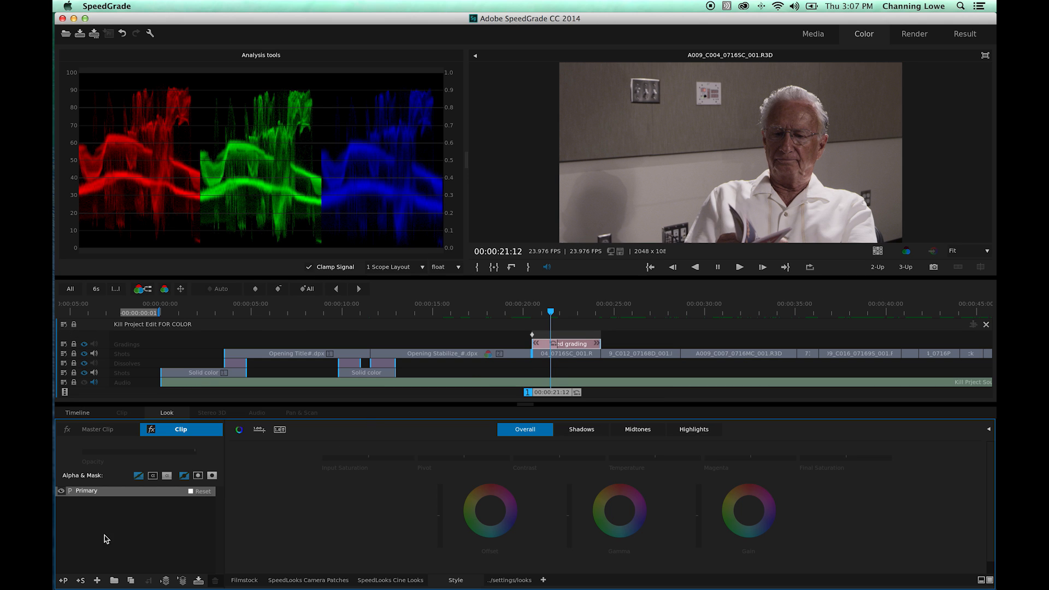
Add a Secondary correction to the grading layer above the A009_C004 clip and delete its Primary correction.
left_click(82, 581)
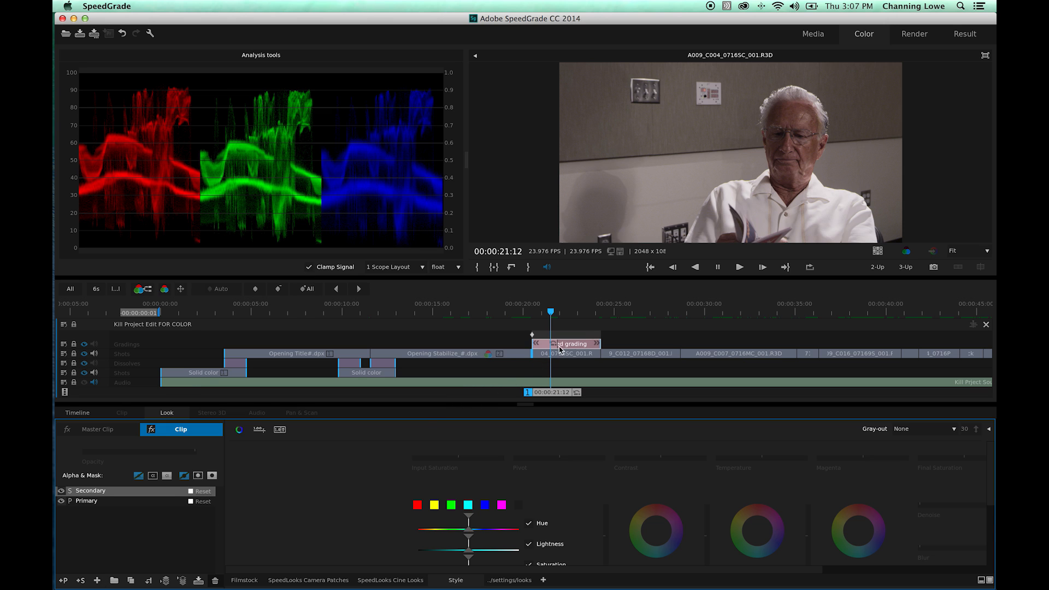
left_click(90, 504)
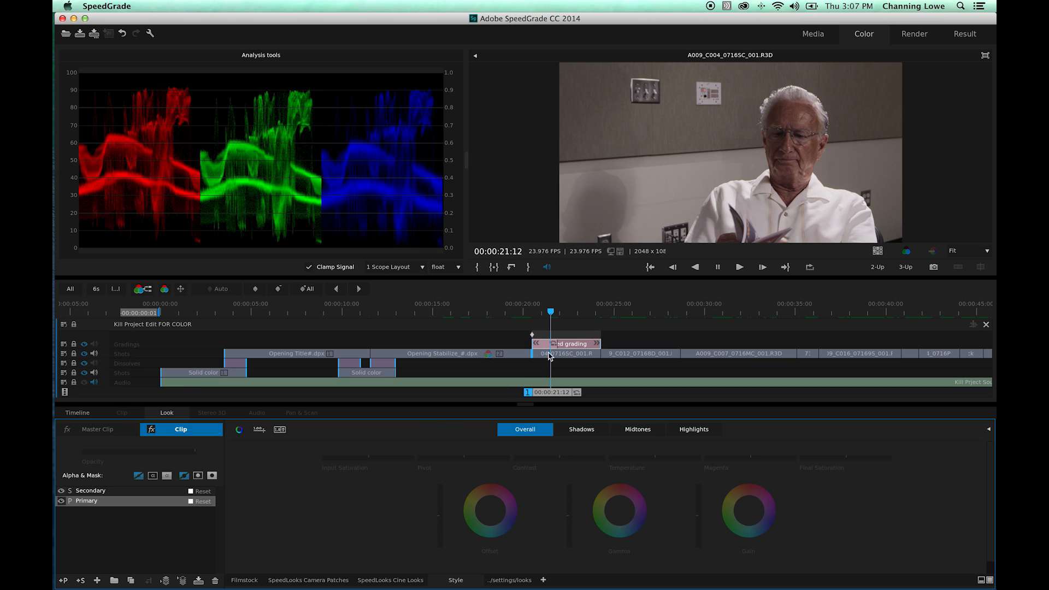
left_click(215, 580)
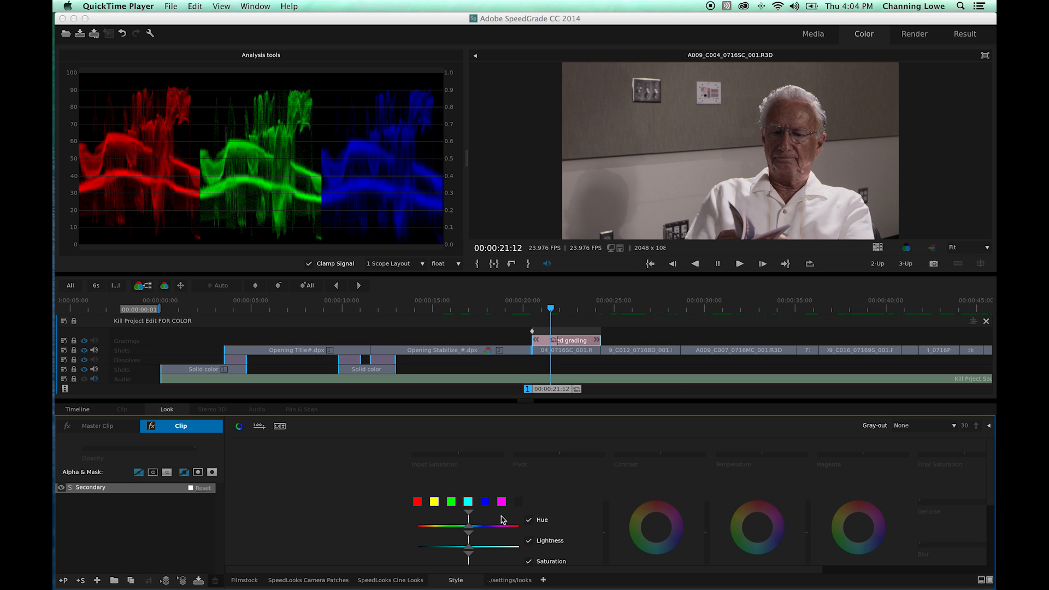
Try to key the skin tone by sampling across the man's forehead, and undo the sampled selection.
left_click(619, 544)
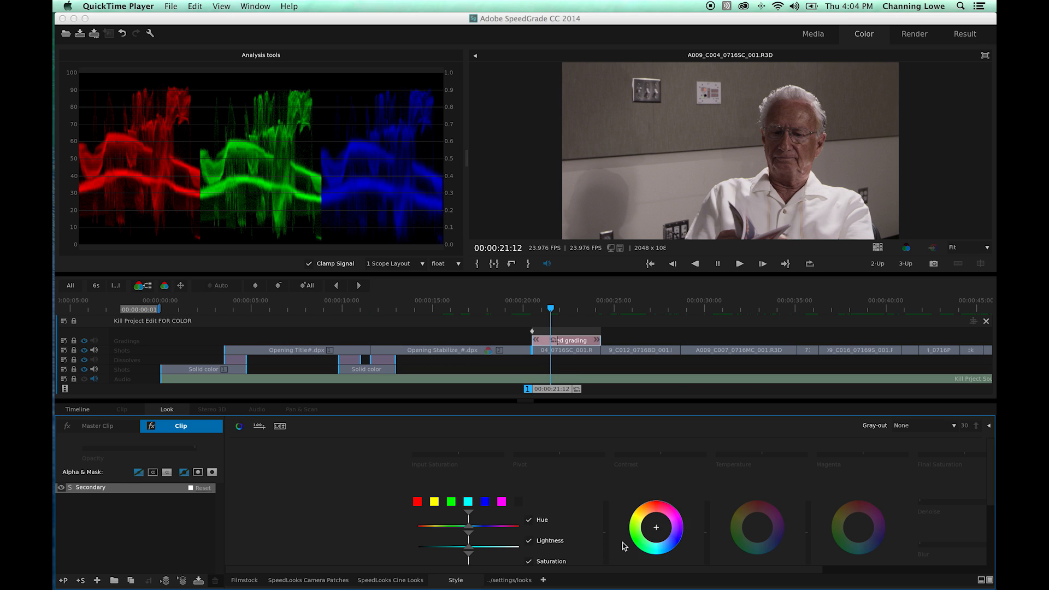
left_click(987, 502)
scroll(992, 506, "down", 5)
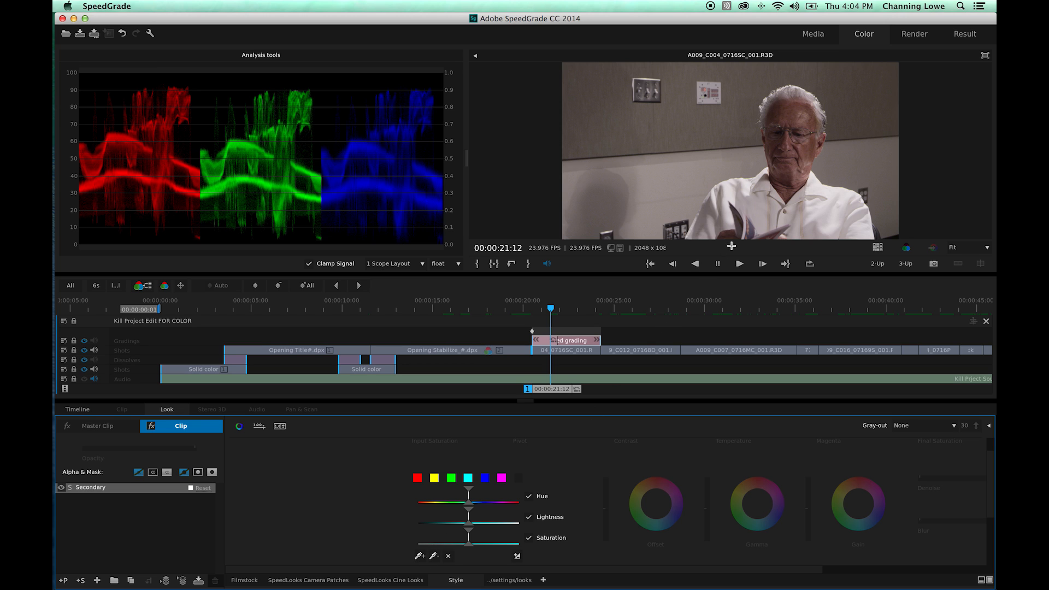
left_click(783, 113)
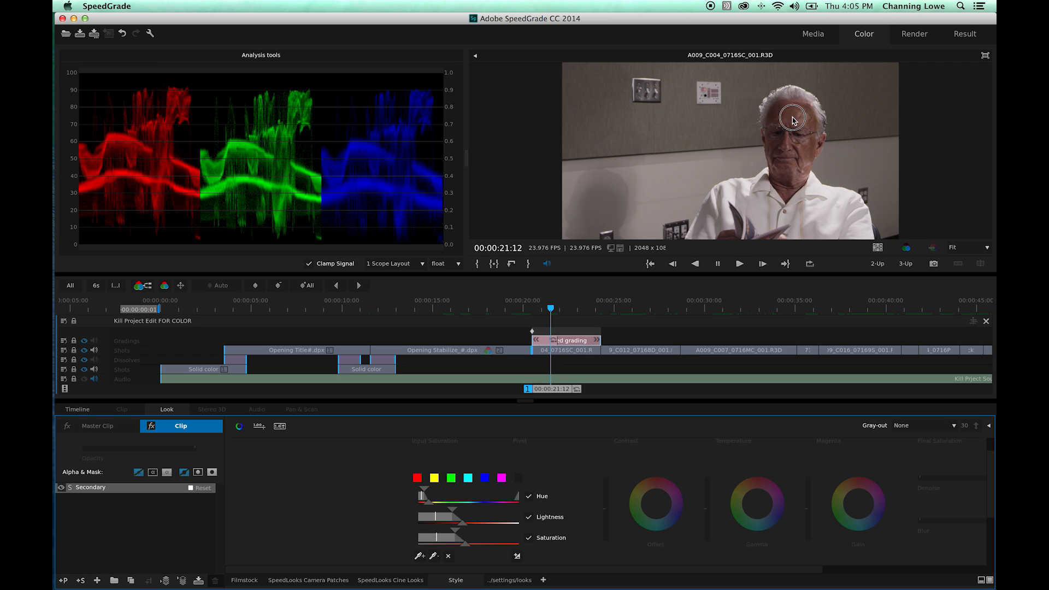
left_click_drag(797, 120, 807, 125)
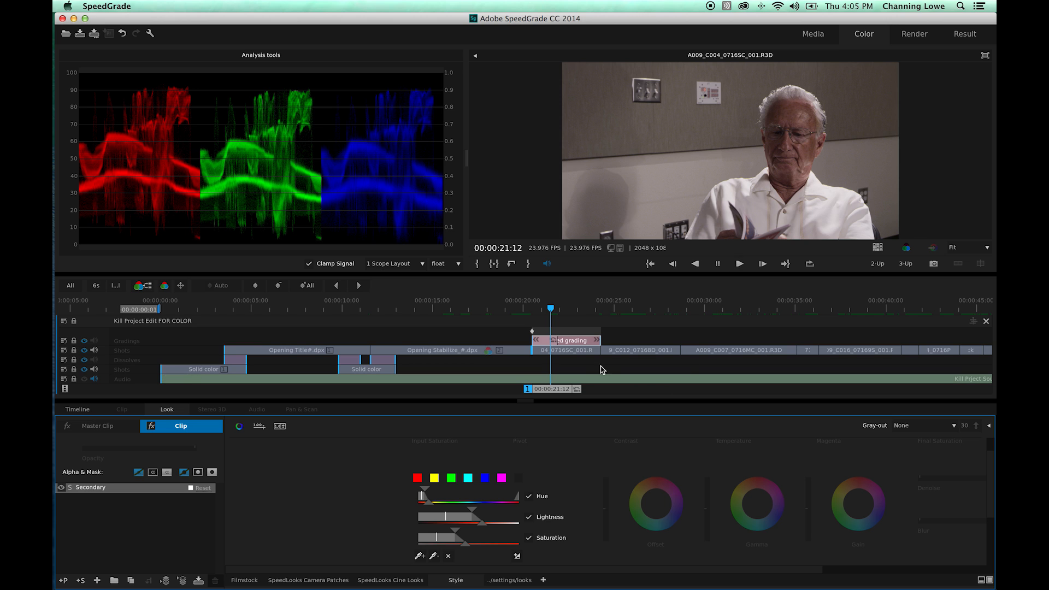
key("super+z")
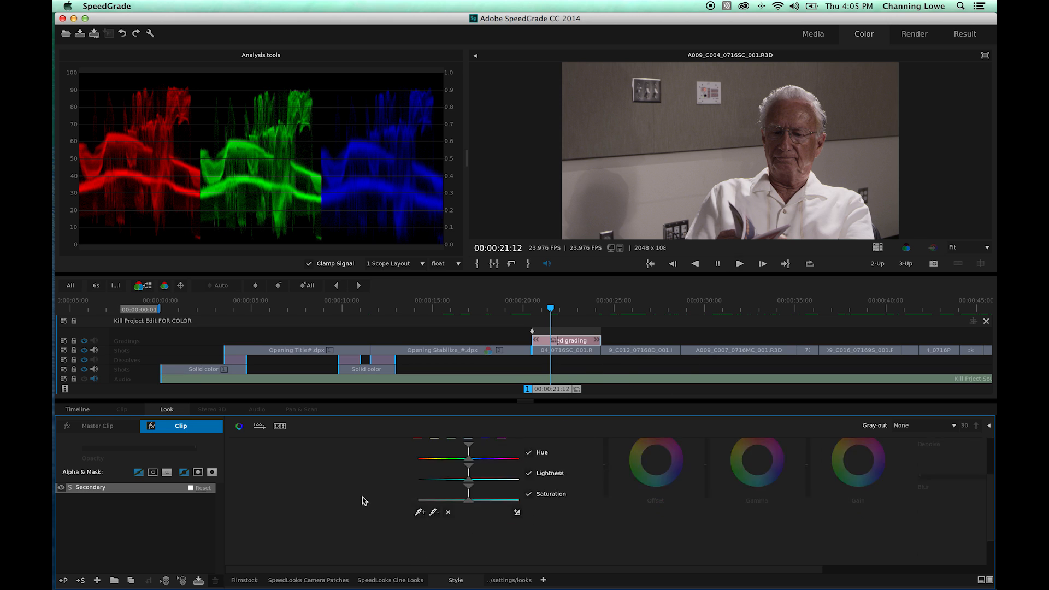
Sample the skin tone on the man's forehead and add a further forehead sample to the Secondary key.
scroll(404, 527, "down", 5)
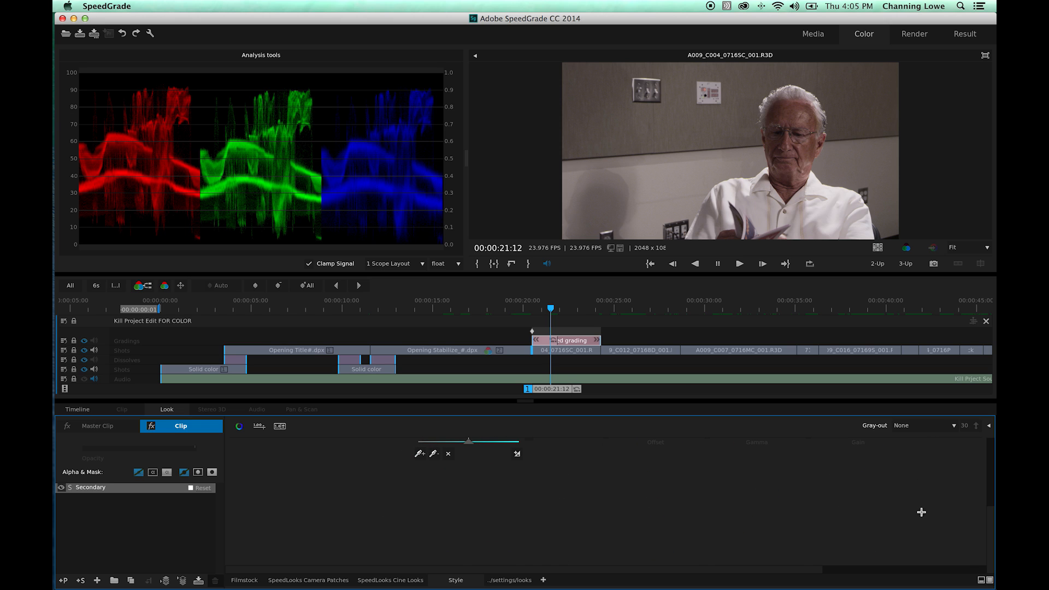
left_click(990, 522)
left_click_drag(991, 523, 989, 490)
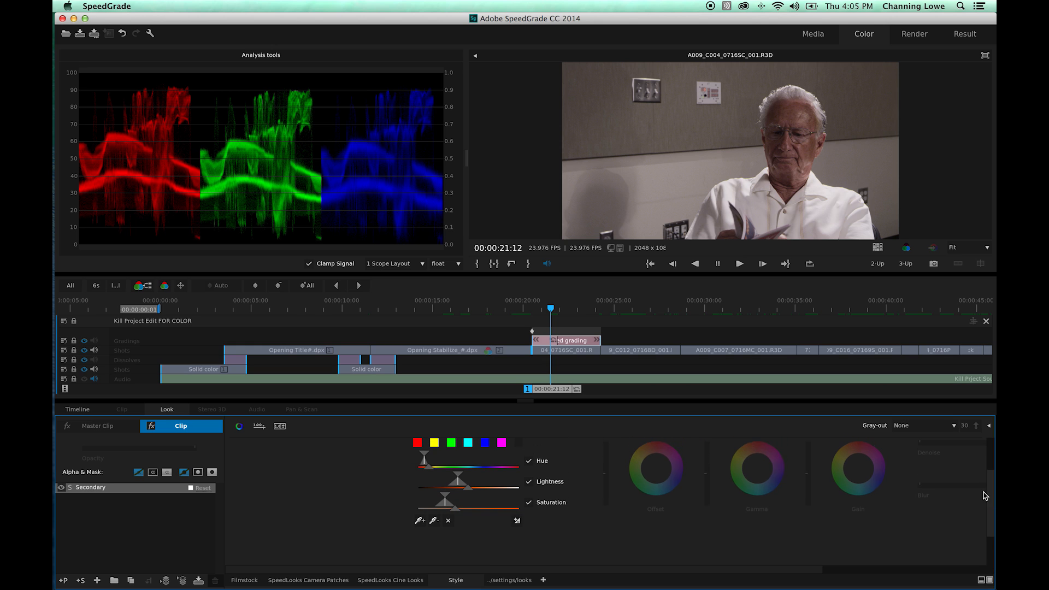
left_click(419, 519)
left_click(787, 112)
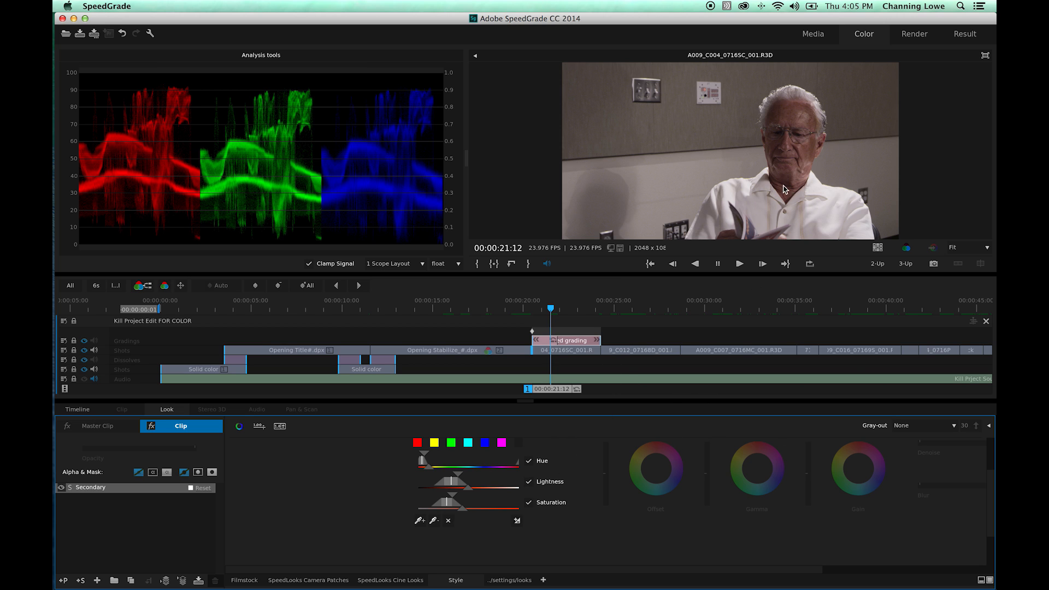
Set the Gray-out mode to White/Black and check the resulting skin matte in full screen before returning to the normal view.
left_click(953, 427)
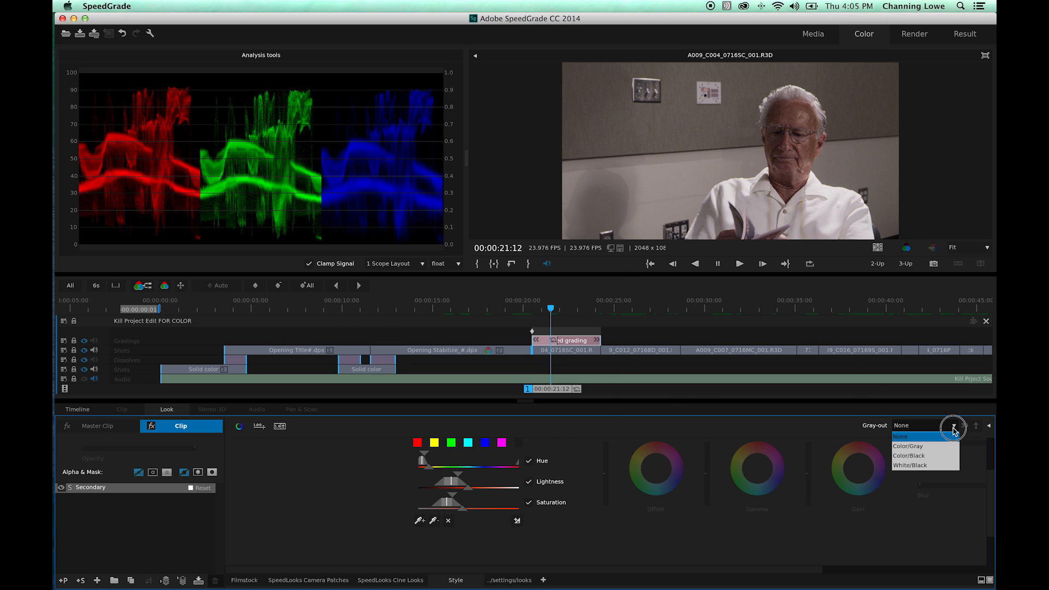
left_click(923, 466)
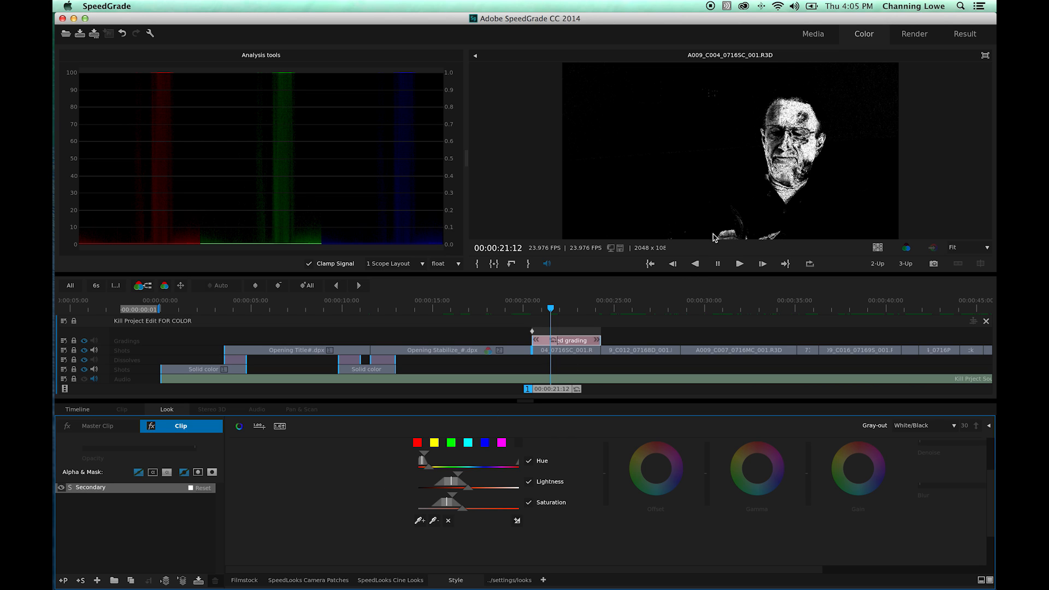
left_click(986, 57)
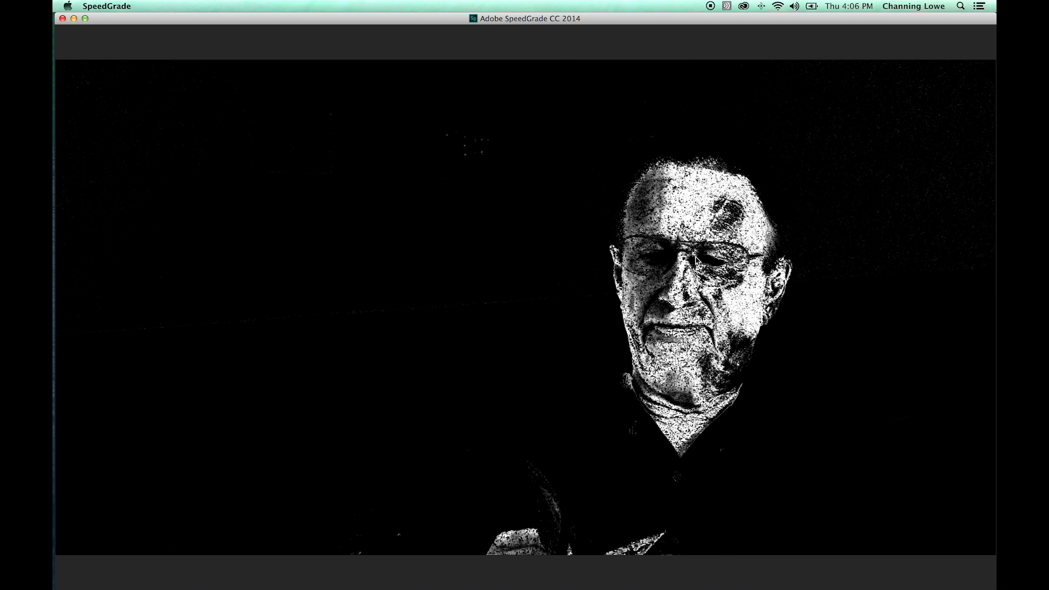
key("h")
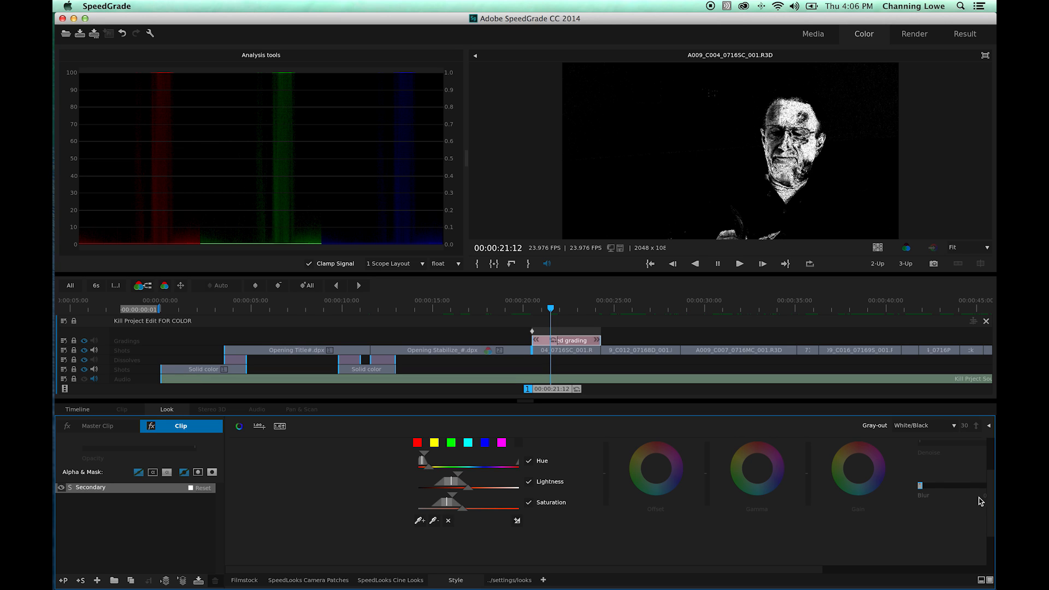
Try widening the softness of the Hue range in the skin key, and undo the change.
scroll(992, 503, "up", 2)
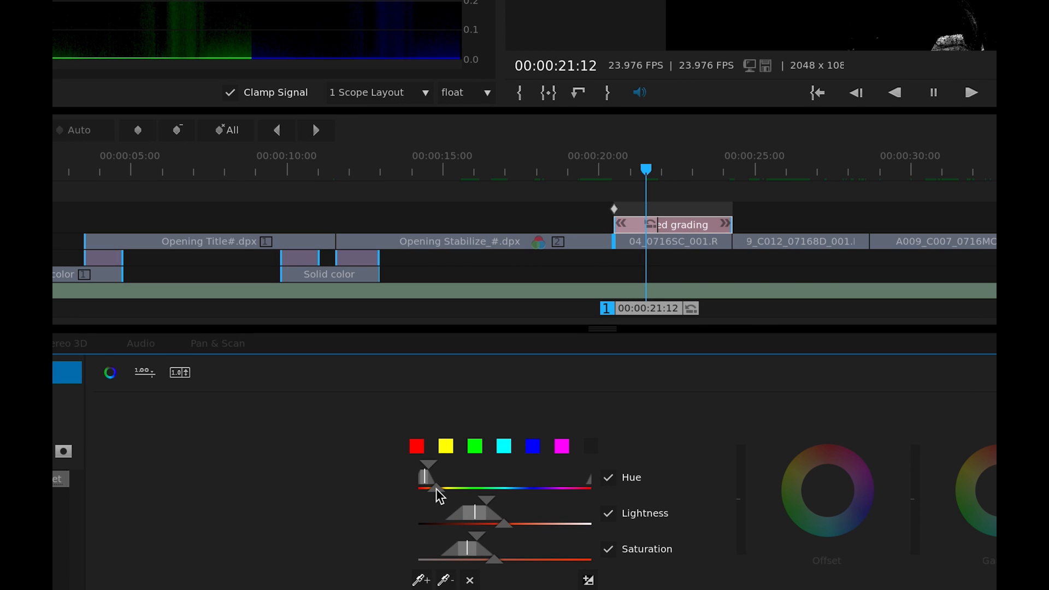
mouse_move(437, 490)
left_mouse_down()
mouse_move(428, 468)
mouse_move(441, 473)
left_mouse_up()
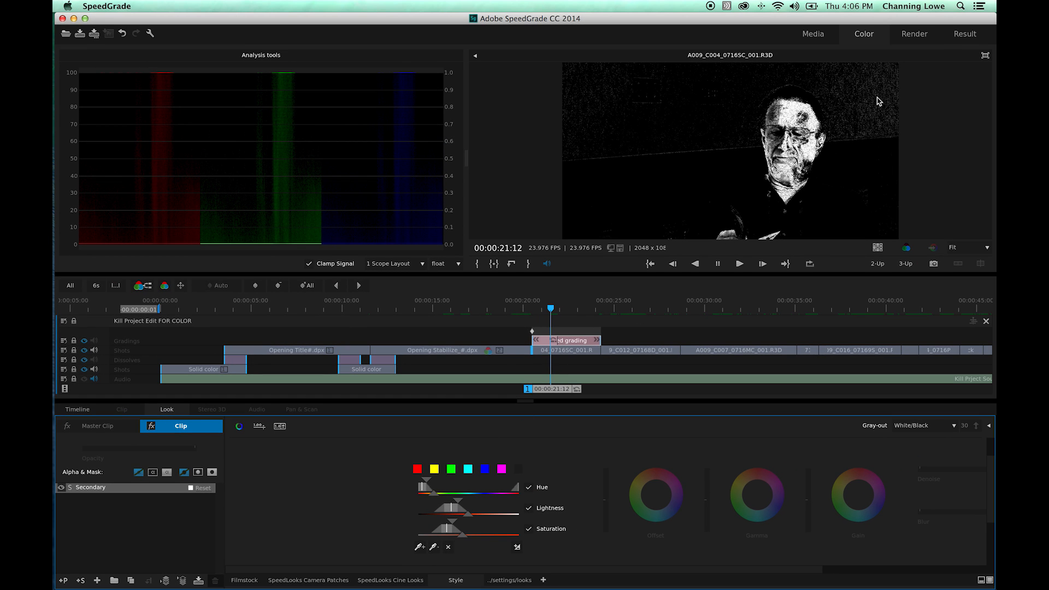
key("super+z")
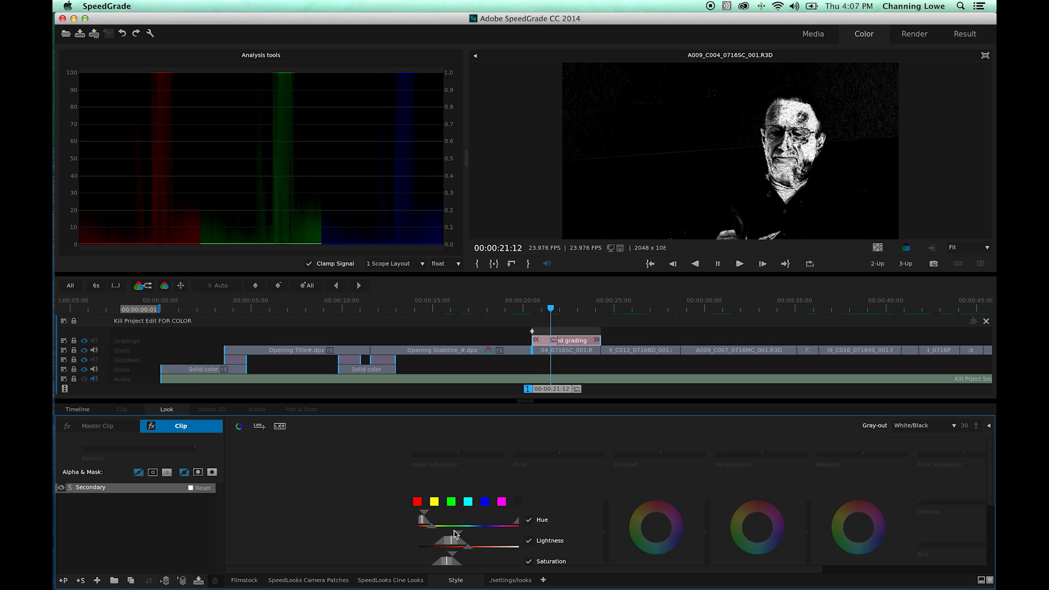
Adjust the Lightness range of the skin key with its upper handle.
left_click_drag(455, 534, 450, 531)
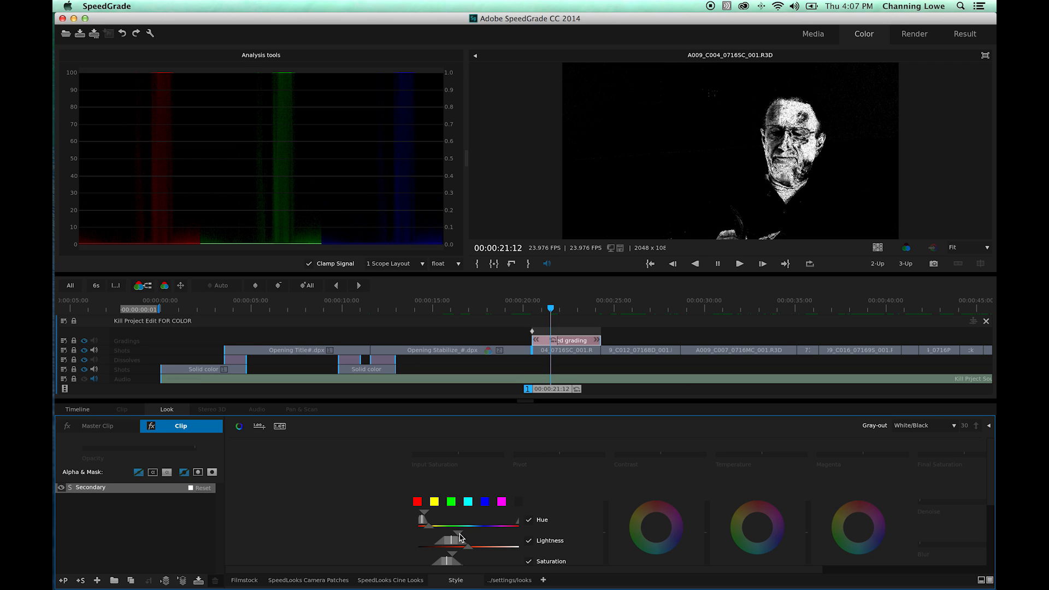
Adjust the Lightness and Saturation ranges of the Secondary layer's key to refine the face matte.
left_click_drag(460, 536, 469, 531)
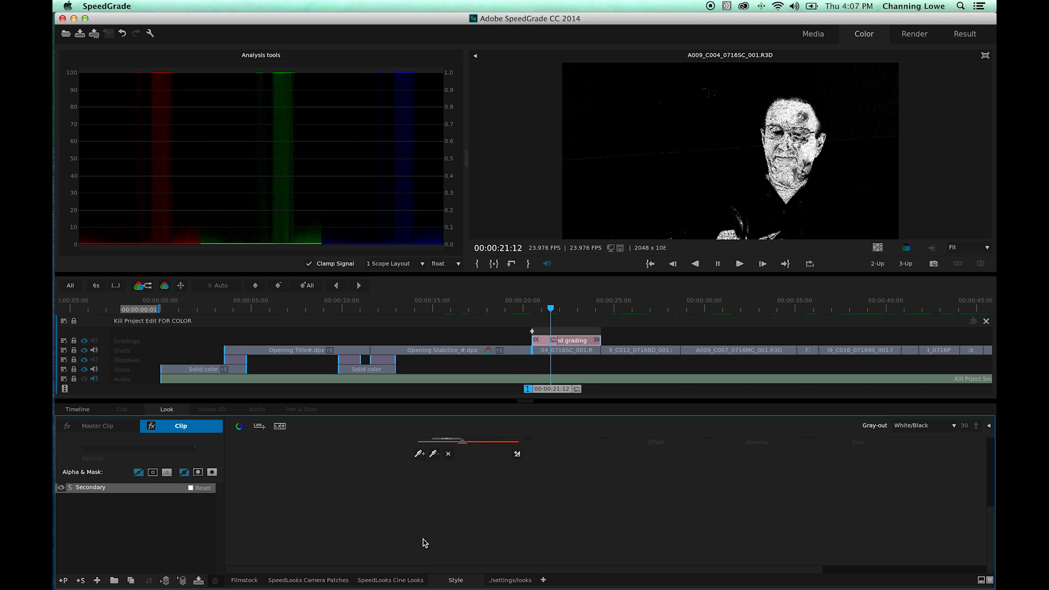
left_click_drag(451, 557, 480, 549)
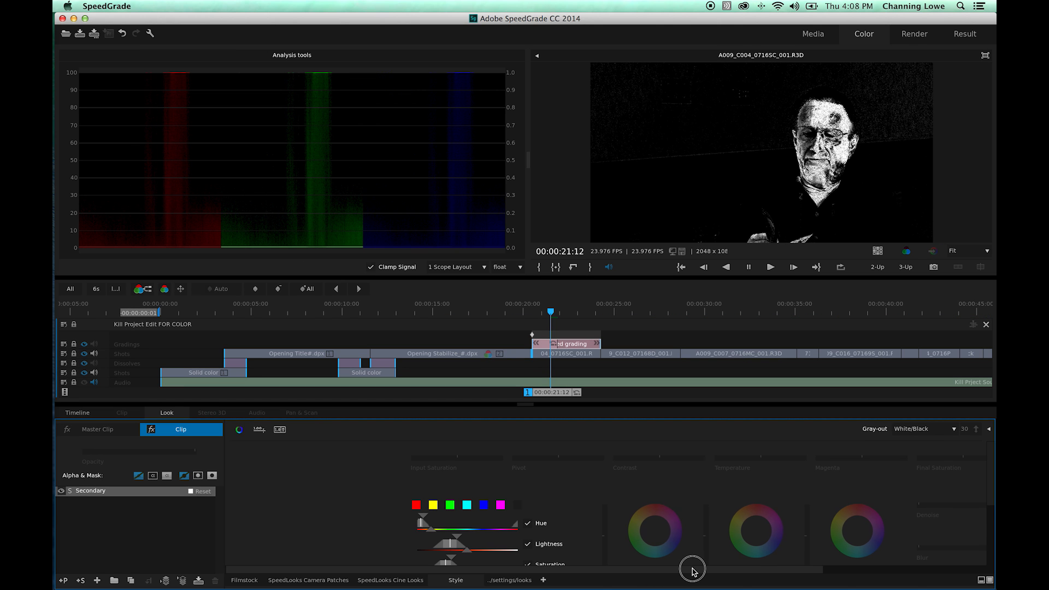
Raise the key's Denoise to about a third of its range and Blur past the middle, inspecting the matte full screen.
left_click_drag(531, 404, 530, 376)
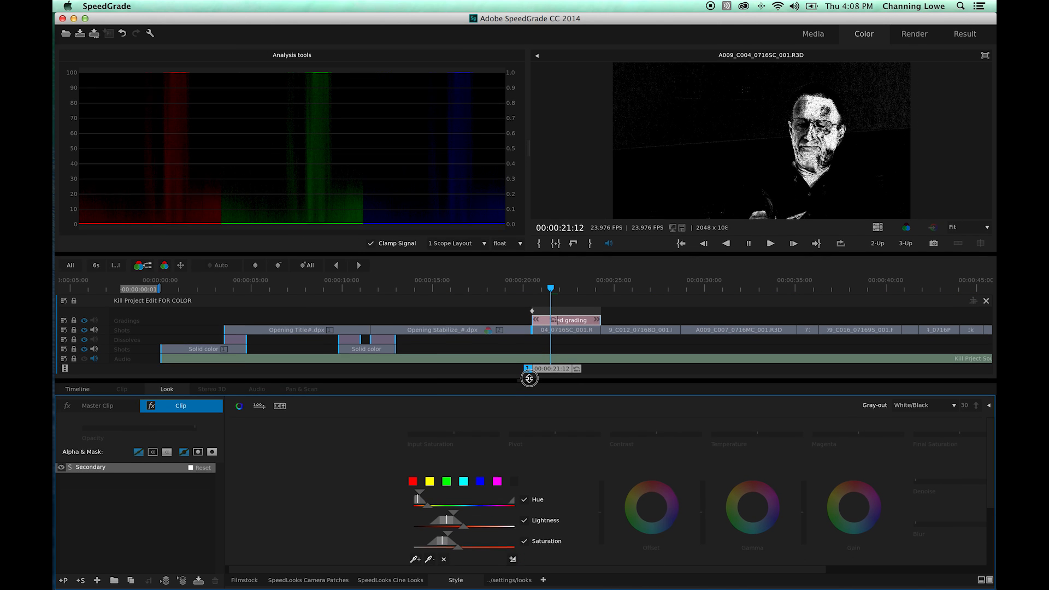
left_click_drag(607, 569, 730, 568)
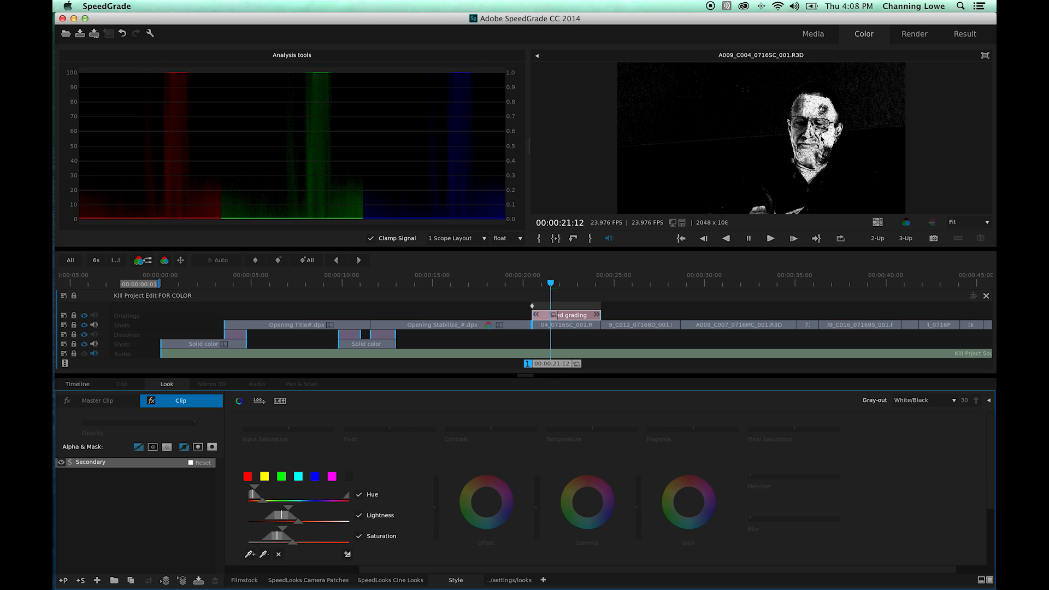
left_click(753, 479)
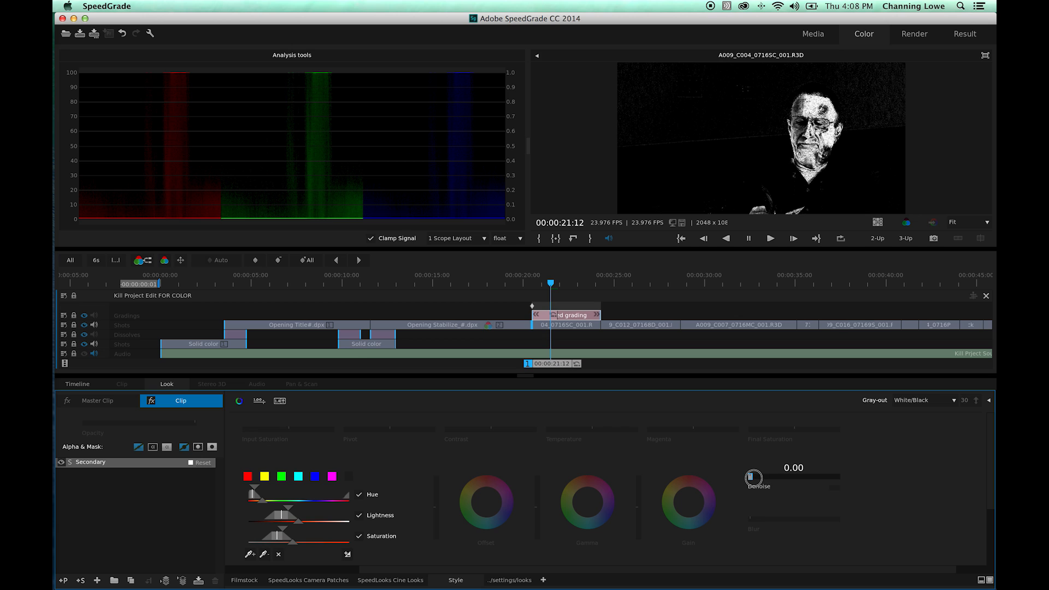
left_click_drag(757, 478, 781, 478)
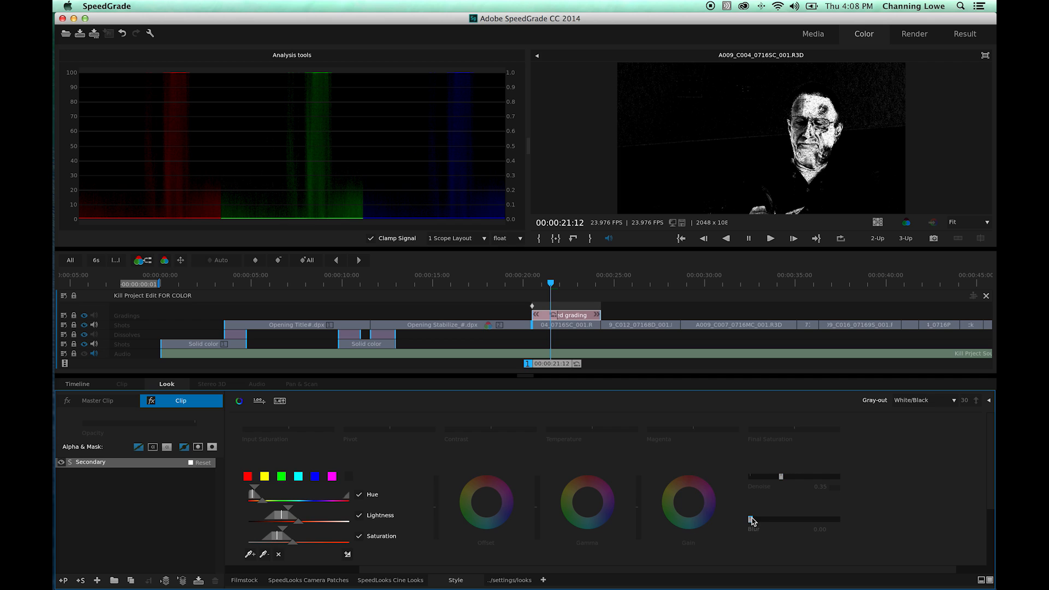
left_click_drag(750, 520, 803, 519)
left_click(985, 55)
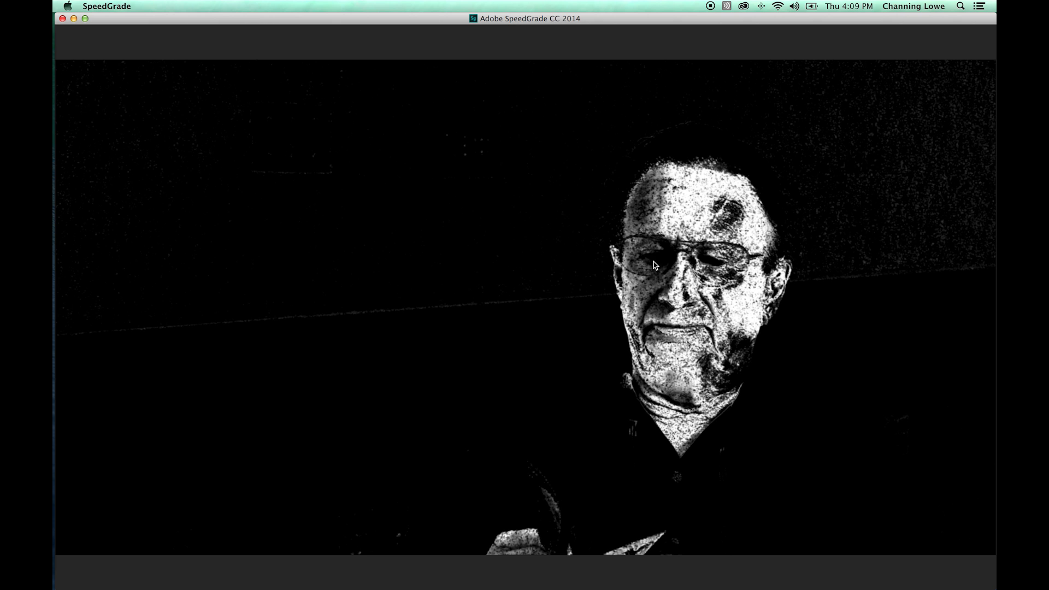
key("Escape")
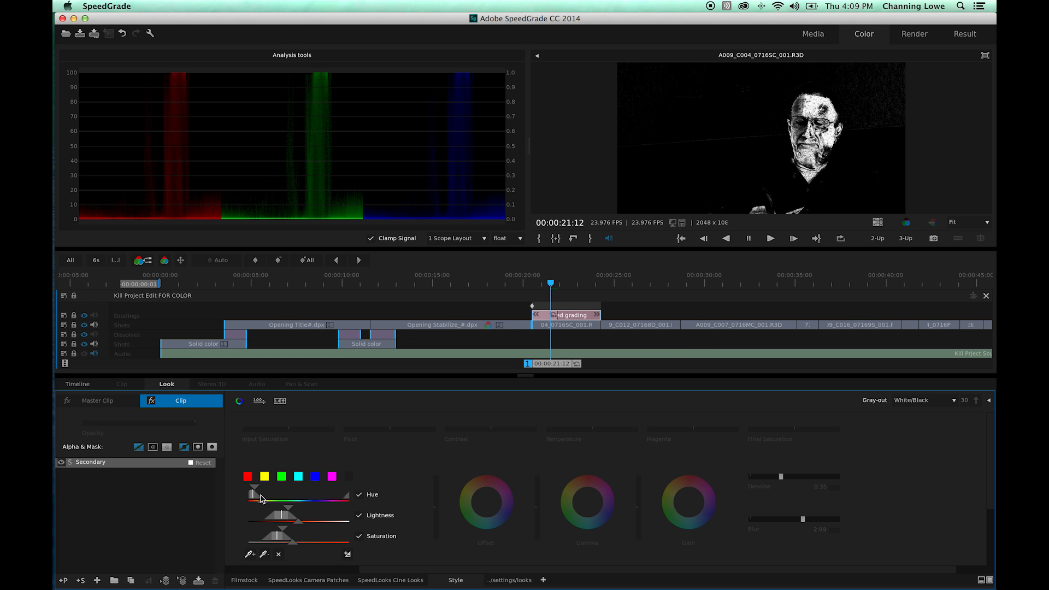
Widen the key's Hue and Lightness ranges slightly and increase its Blur, inspecting the matte full screen.
left_click_drag(258, 488, 261, 488)
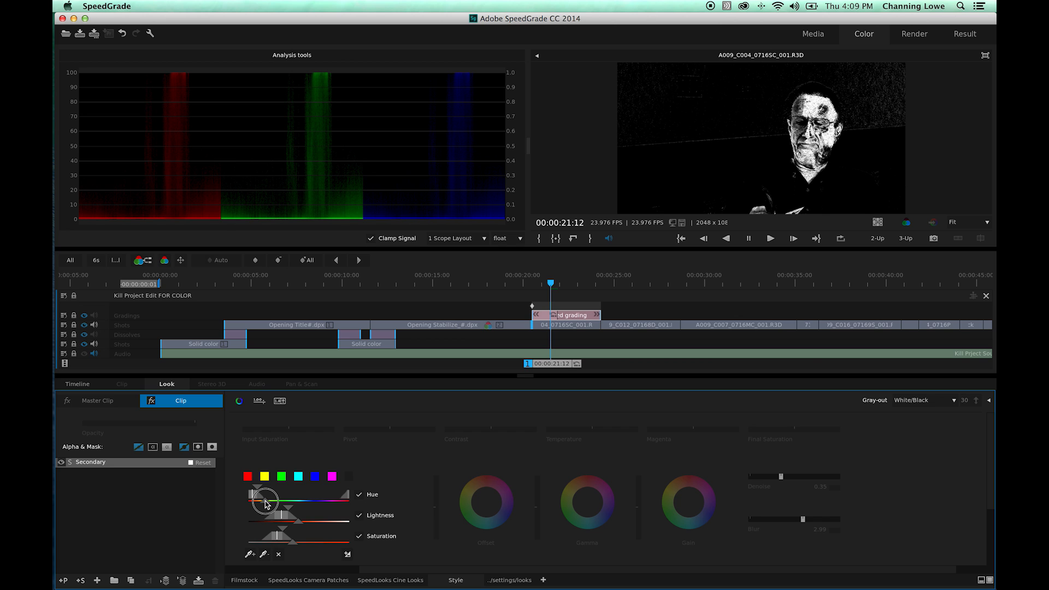
mouse_move(287, 509)
left_mouse_down()
mouse_move(307, 521)
mouse_move(301, 546)
mouse_move(292, 549)
mouse_move(288, 531)
left_mouse_up()
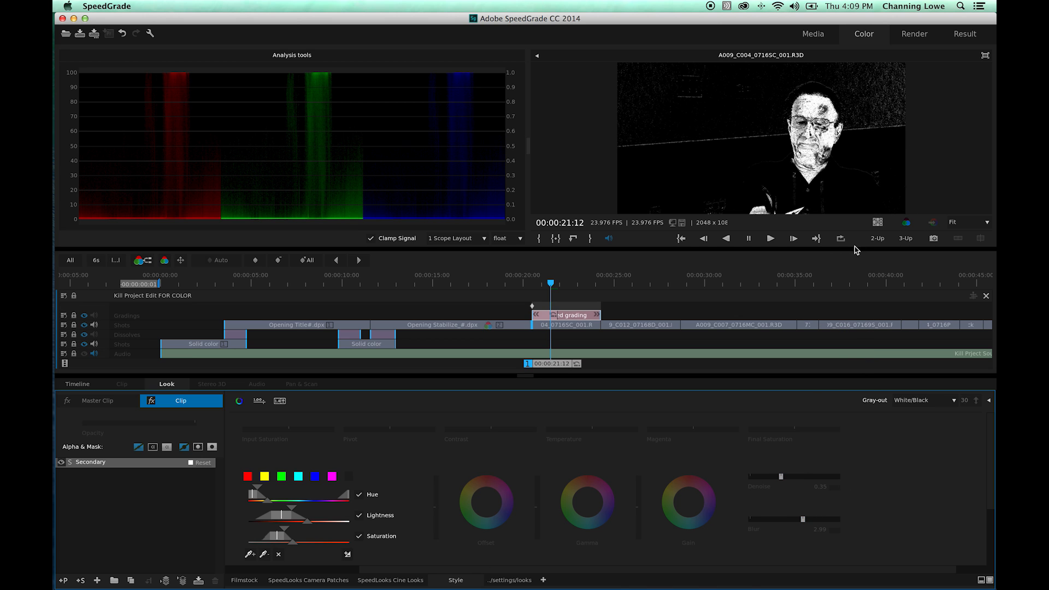
left_click(802, 520)
left_click_drag(802, 520, 814, 520)
left_click(986, 56)
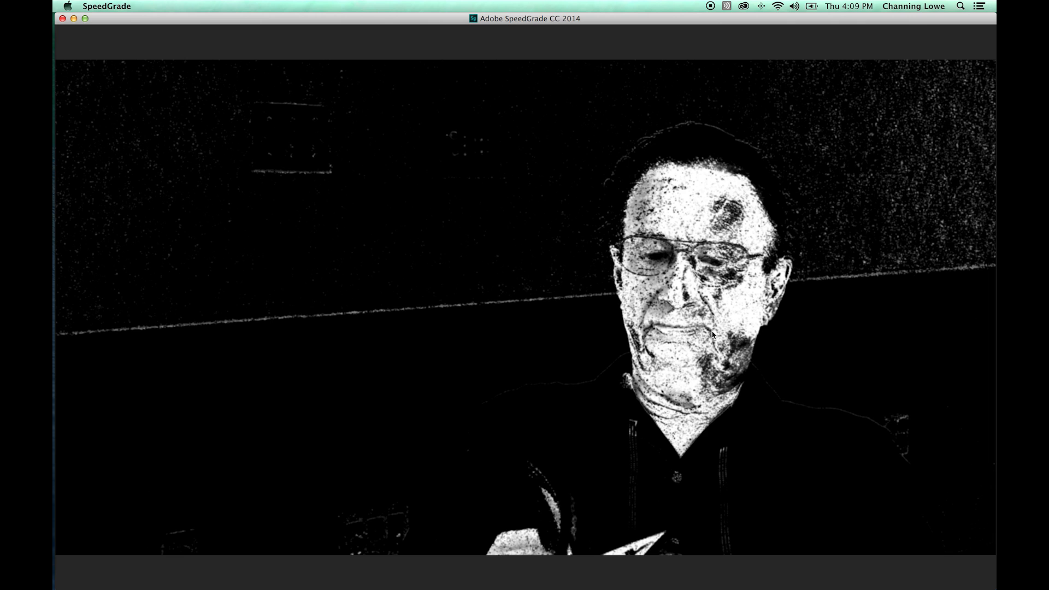
key("Escape")
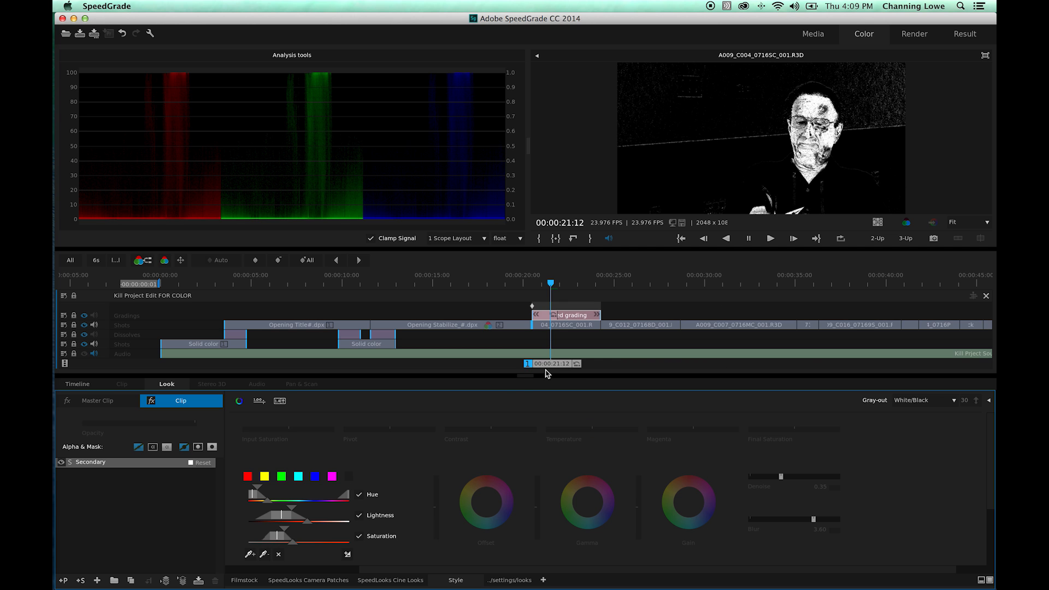
Set the gray-out to None and try the keyed skin's Final Saturation at 0.00.
left_click(913, 401)
left_click(924, 411)
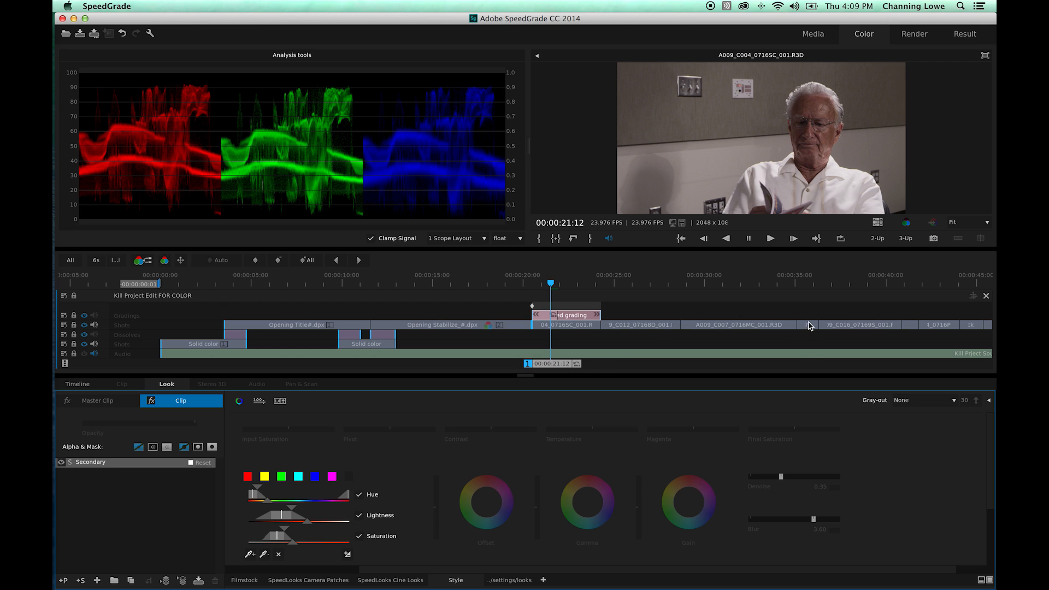
left_click(795, 430)
mouse_move(794, 429)
left_mouse_down()
mouse_move(751, 429)
mouse_move(796, 428)
left_mouse_up()
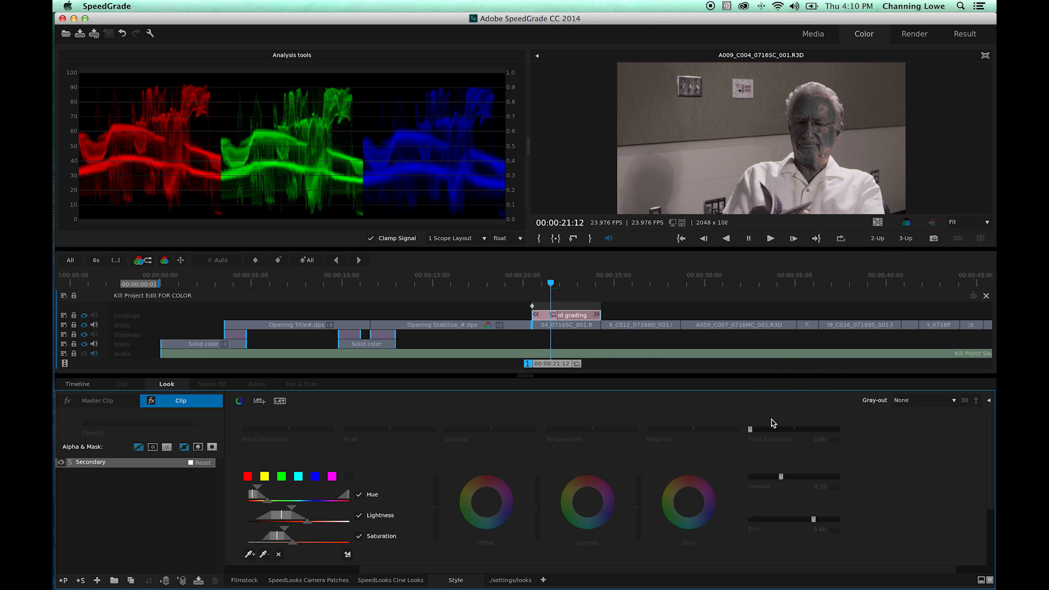
left_click_drag(750, 430, 792, 430)
Try pushing the keyed skin's Gamma color toward orange and blue, and return it to neutral.
left_click(928, 400)
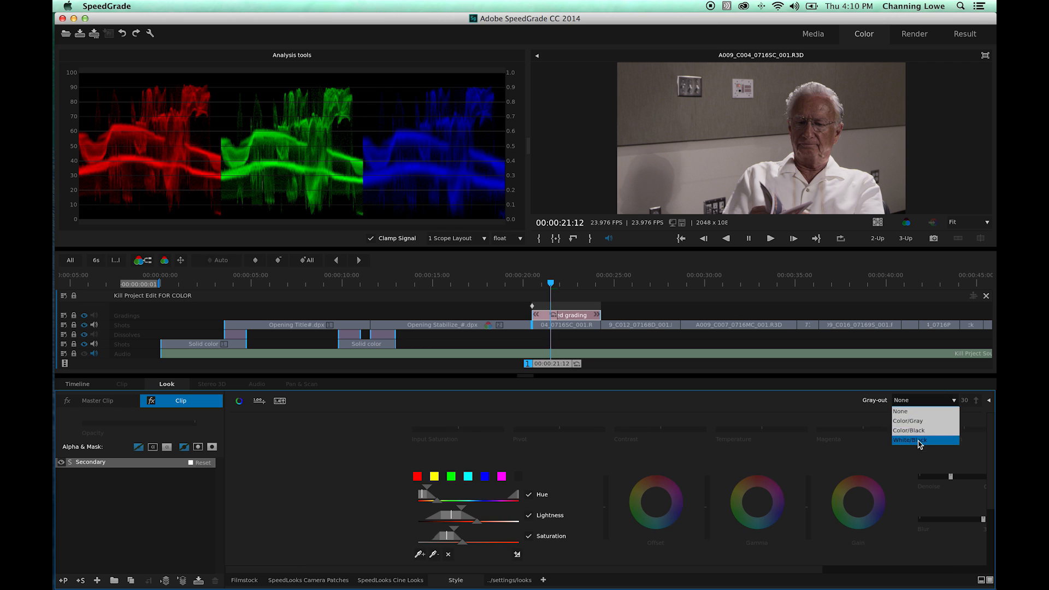
left_click(941, 409)
left_click(941, 399)
left_click(929, 392)
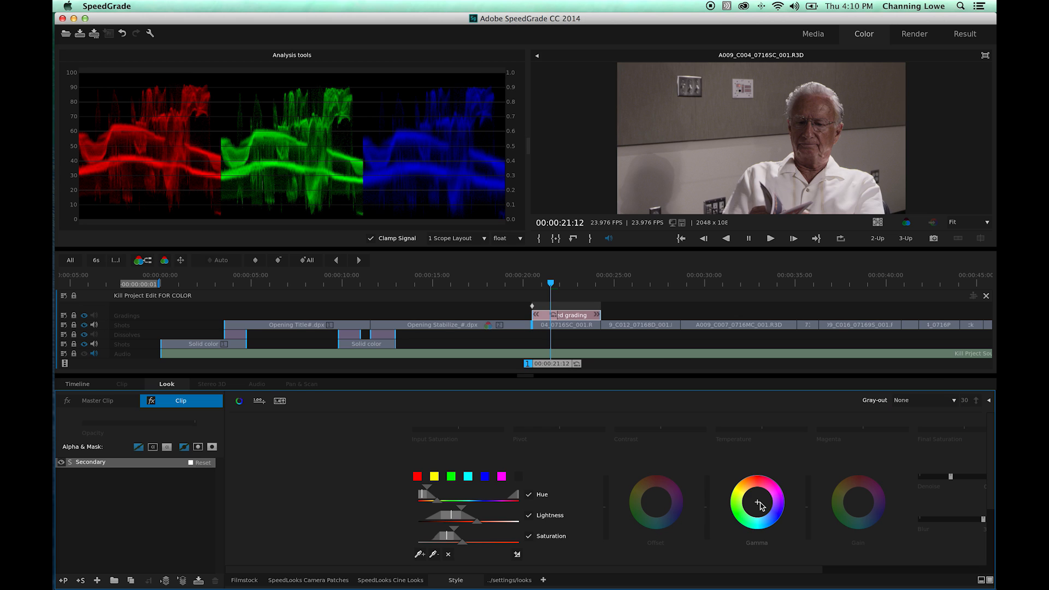
left_click_drag(761, 505, 760, 503)
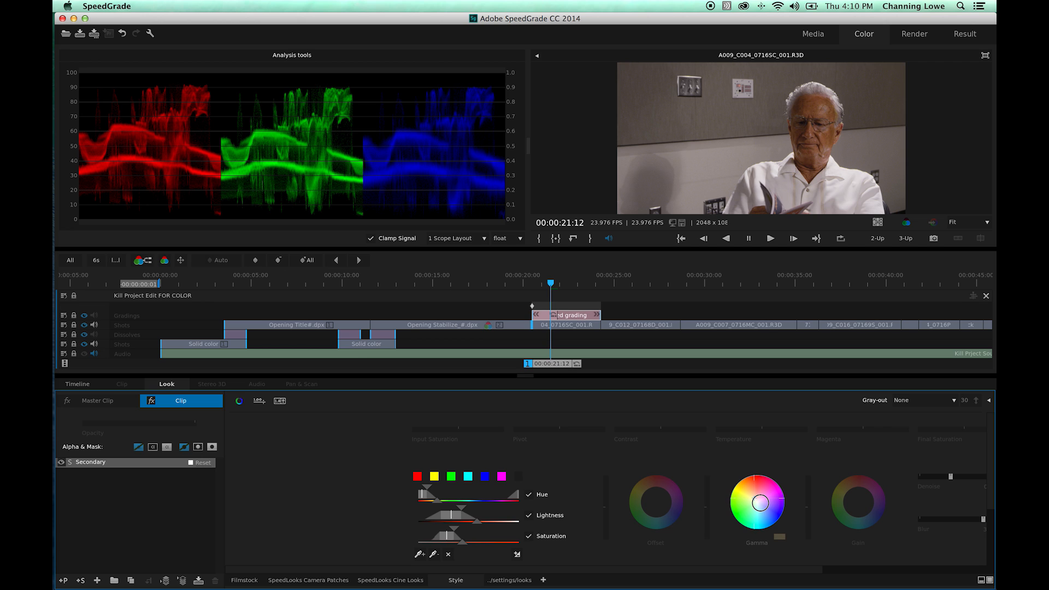
left_click_drag(760, 503, 761, 504)
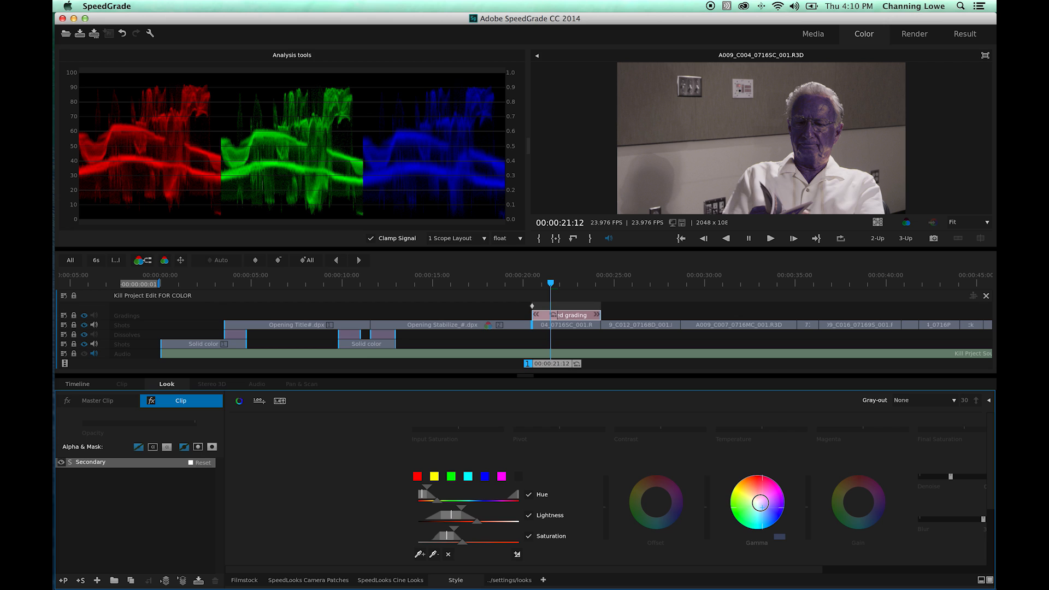
key("super+z")
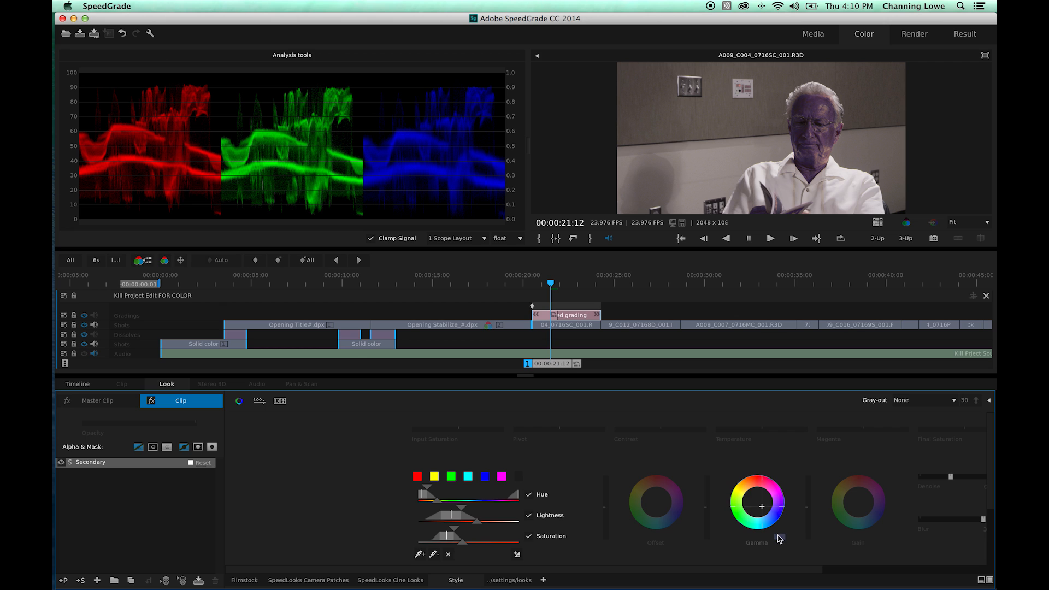
left_click_drag(758, 503, 758, 503)
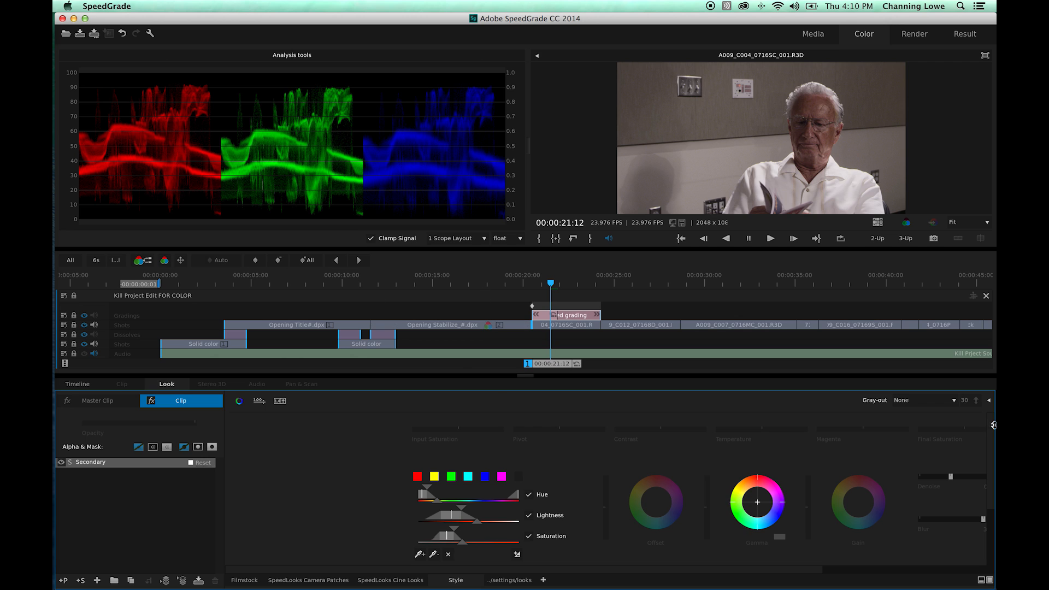
Set the gray-out to Color/Black and show the vectorscope for the frame at 00:00:21:15.
left_click(932, 401)
left_click(923, 422)
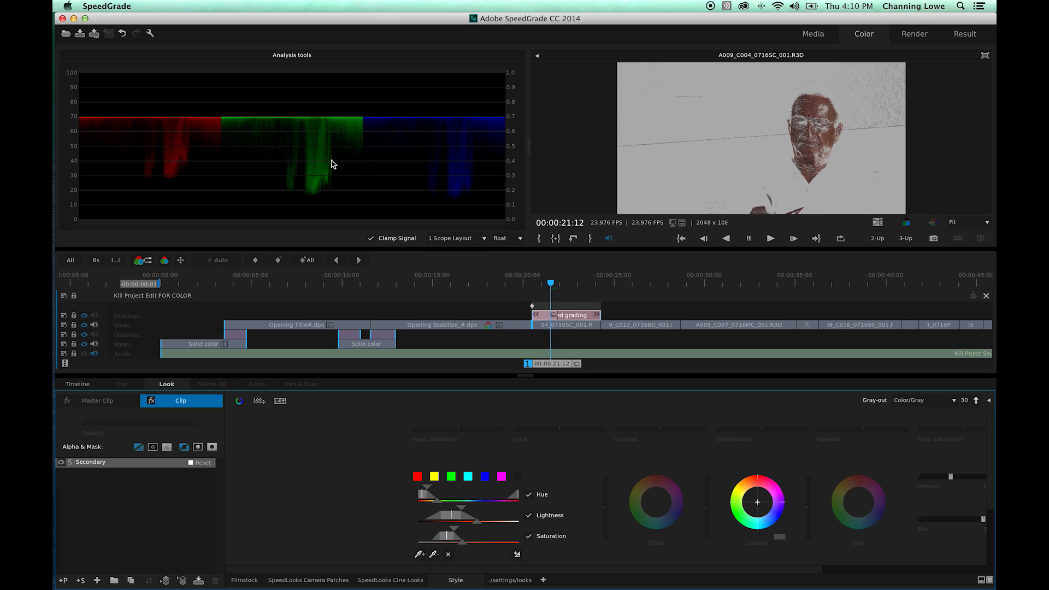
left_click(923, 404)
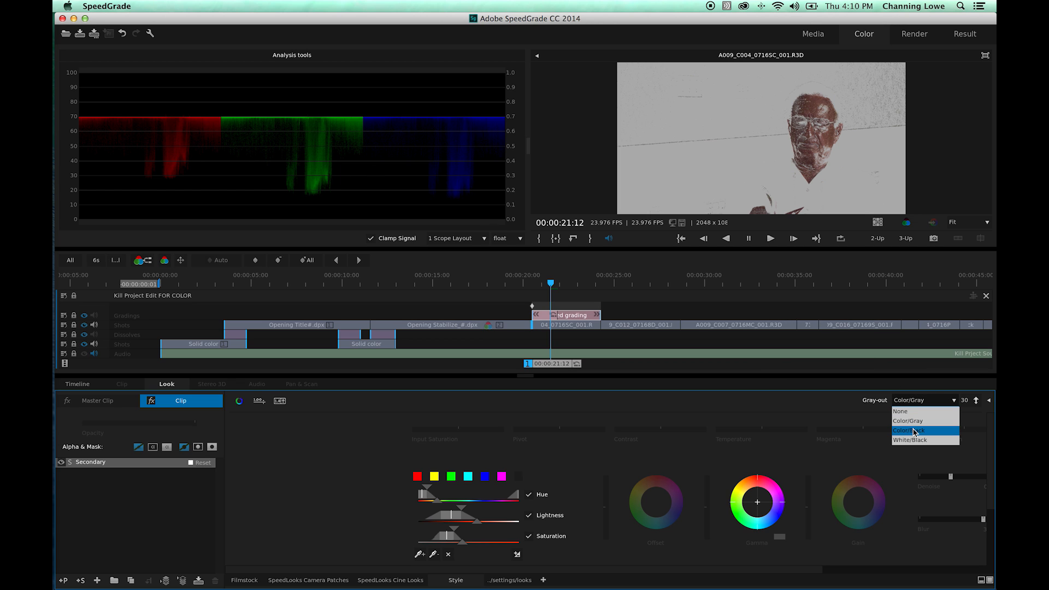
left_click(913, 431)
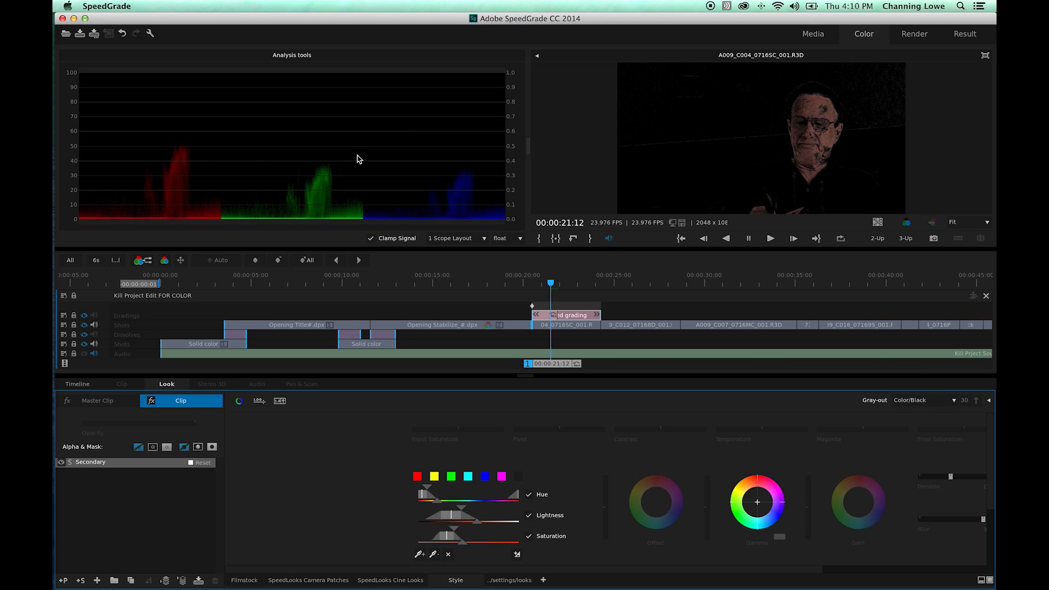
right_click(333, 139)
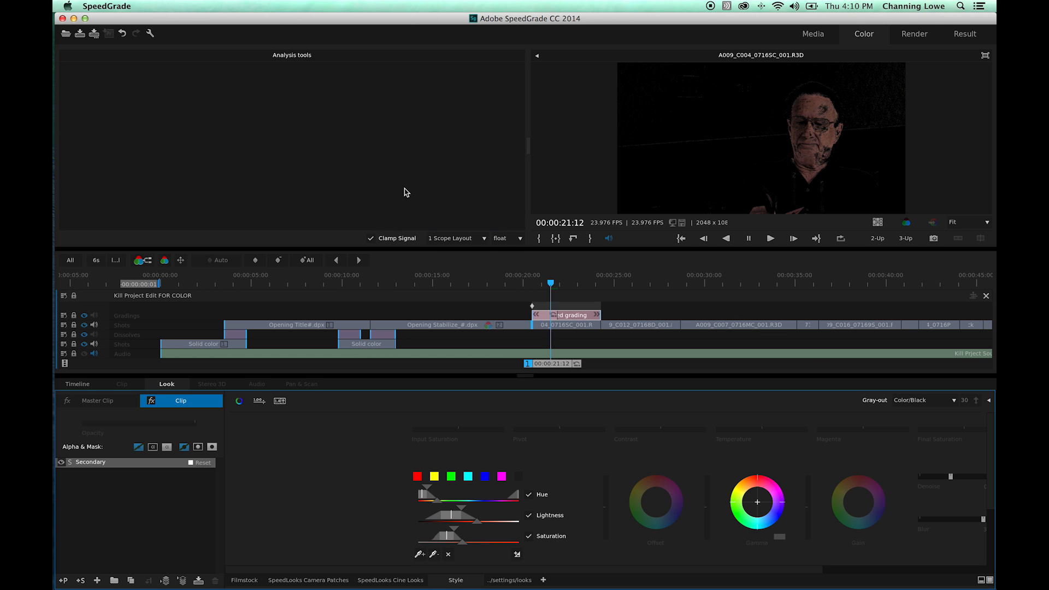
left_click_drag(544, 364, 546, 365)
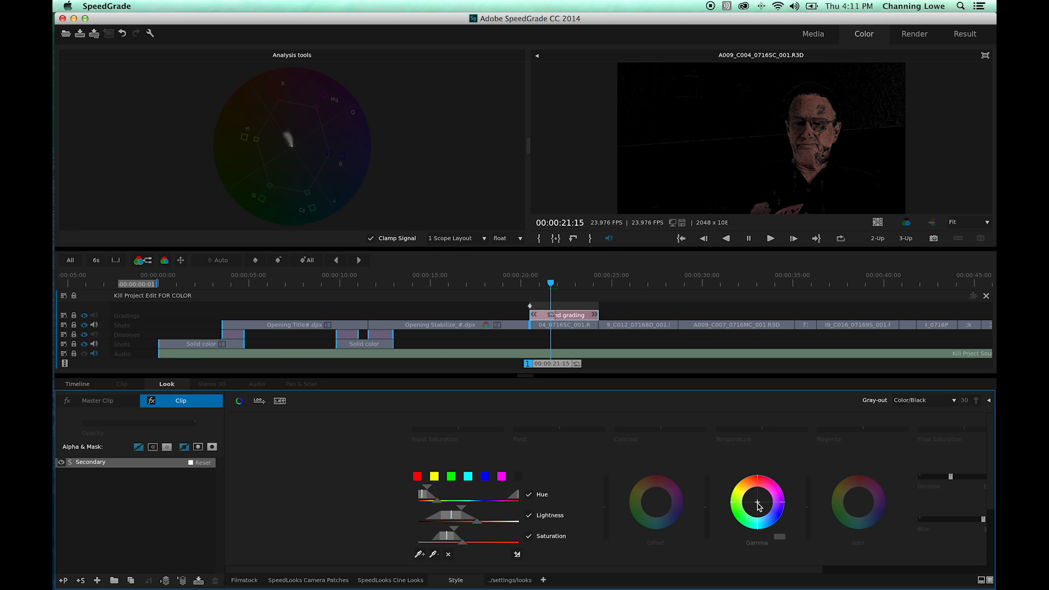
Shift the keyed skin's Gamma slightly toward blue and lower its Final Saturation a little, finishing with the gray-out at None.
left_click_drag(758, 505, 757, 503)
left_click_drag(863, 431, 849, 431)
left_click_drag(964, 430, 965, 431)
left_click(907, 402)
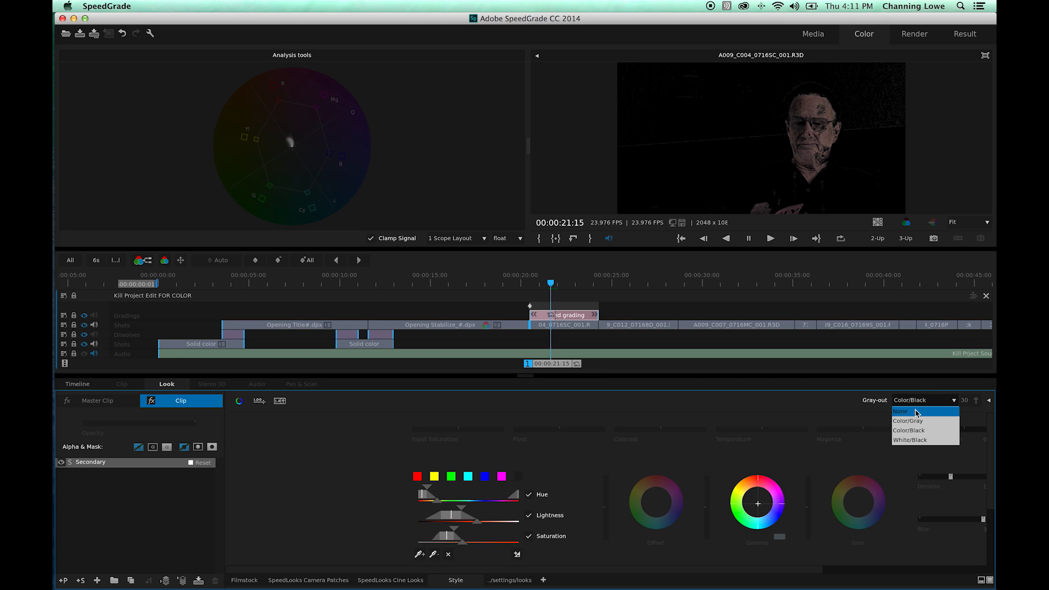
left_click(918, 413)
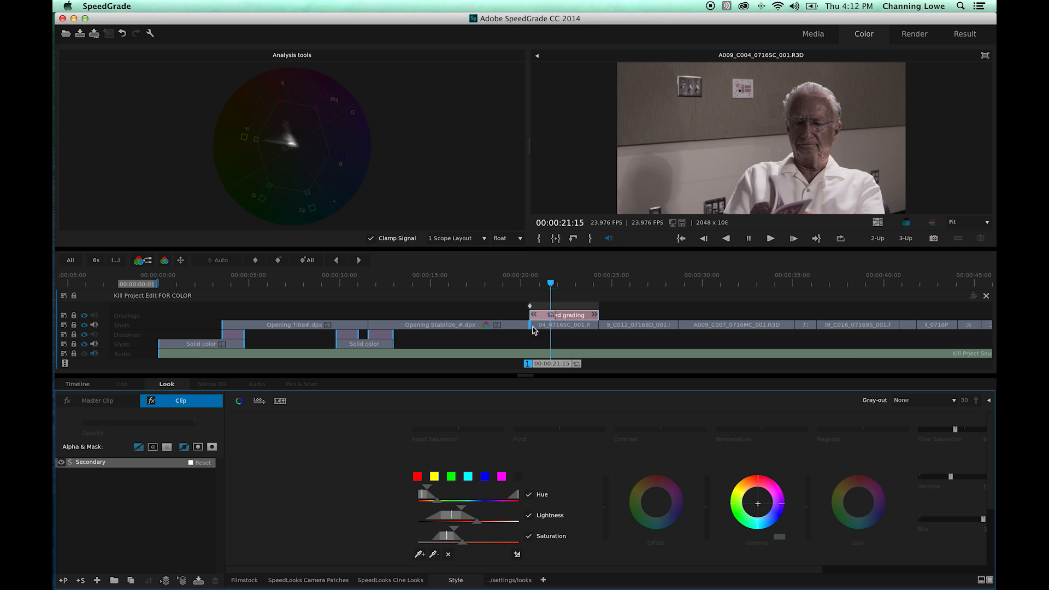
Select the A009_C004_0716SC_001.R3D clip and move the playhead to 00:00:29:07 in the A009_C007_0716MC_001.R3D clip.
left_click(558, 326)
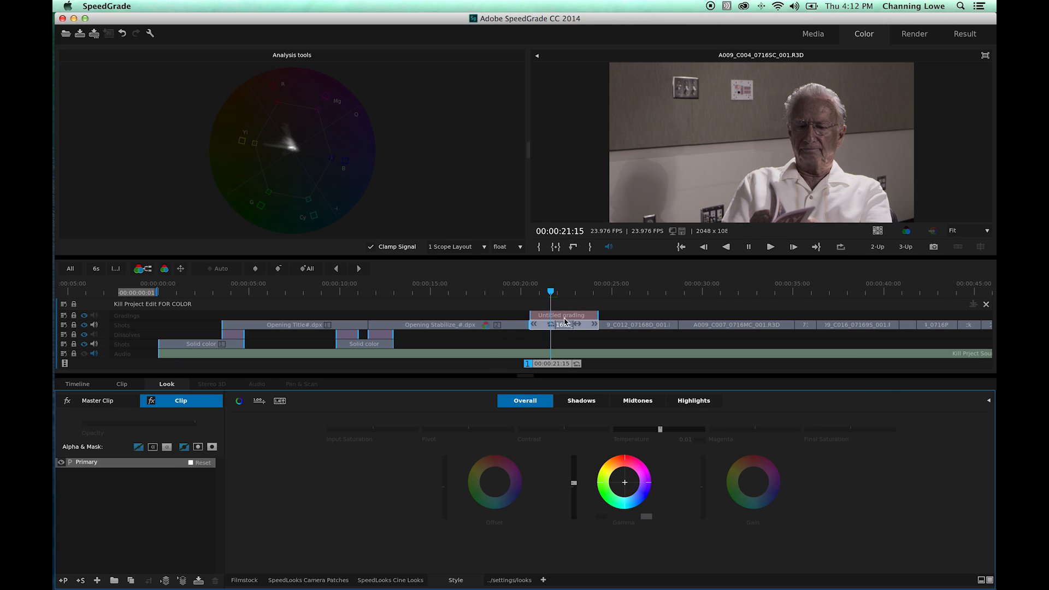
left_click_drag(550, 363, 603, 365)
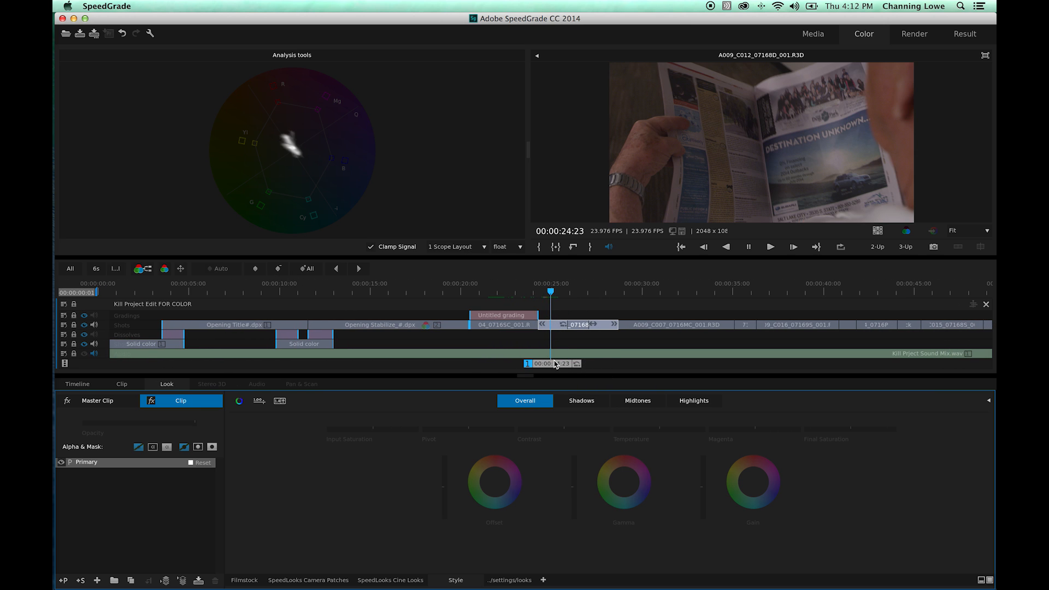
left_click_drag(555, 368, 673, 362)
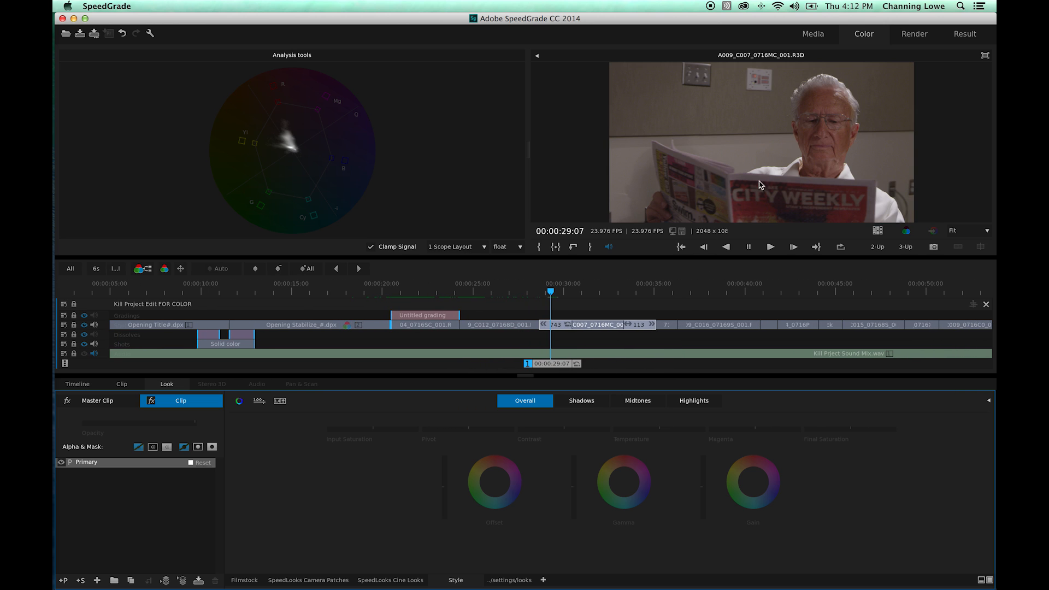
Compare the A009_C004 and A009_C007 shots in 2-Up view with the second playhead at 00:00:23:04, and remove that playhead.
left_click(878, 247)
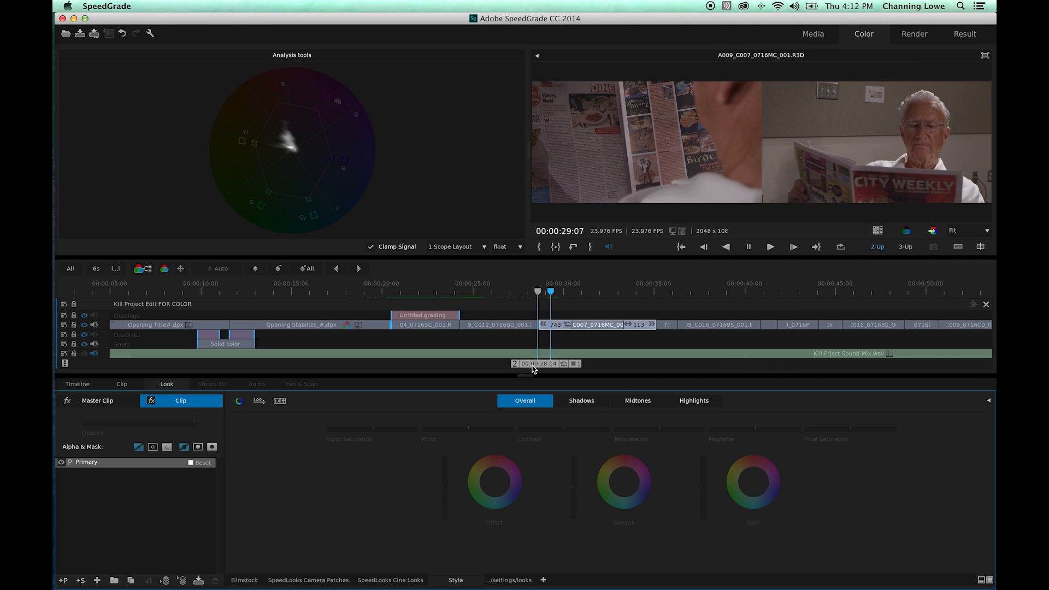
scroll(542, 364, "up", 6)
left_click_drag(551, 364, 332, 368)
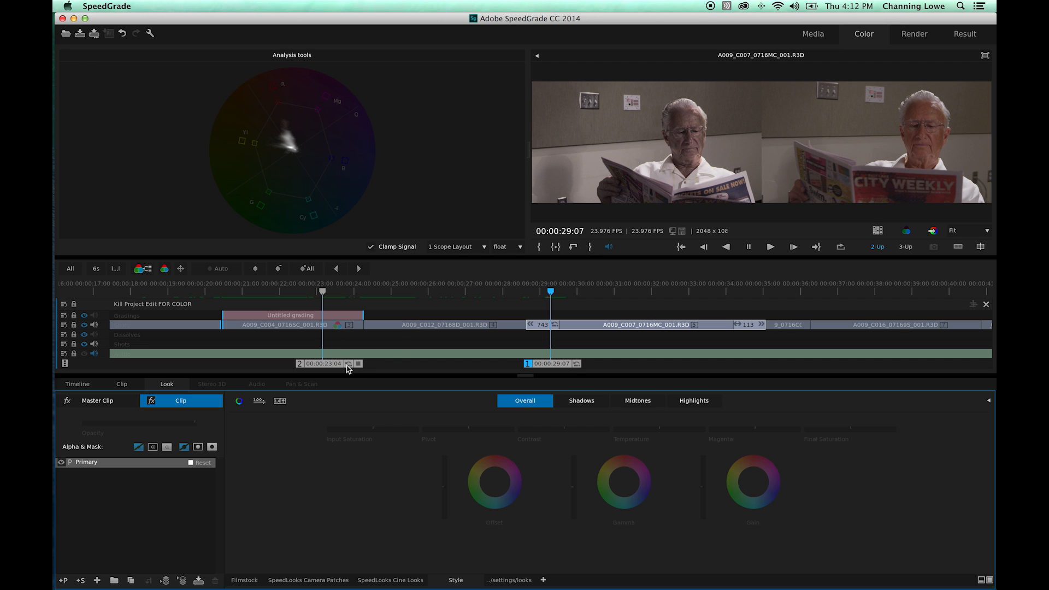
left_click_drag(346, 367, 405, 122)
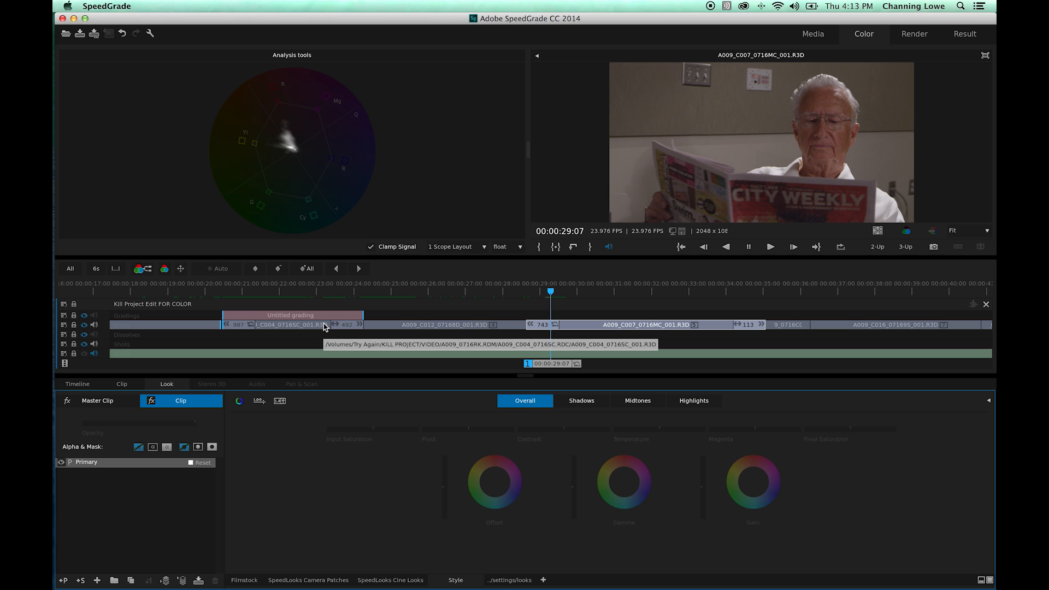
Copy the A009_C004 clip's grade onto the A009_C007 clip and add a grading layer above it.
key("c")
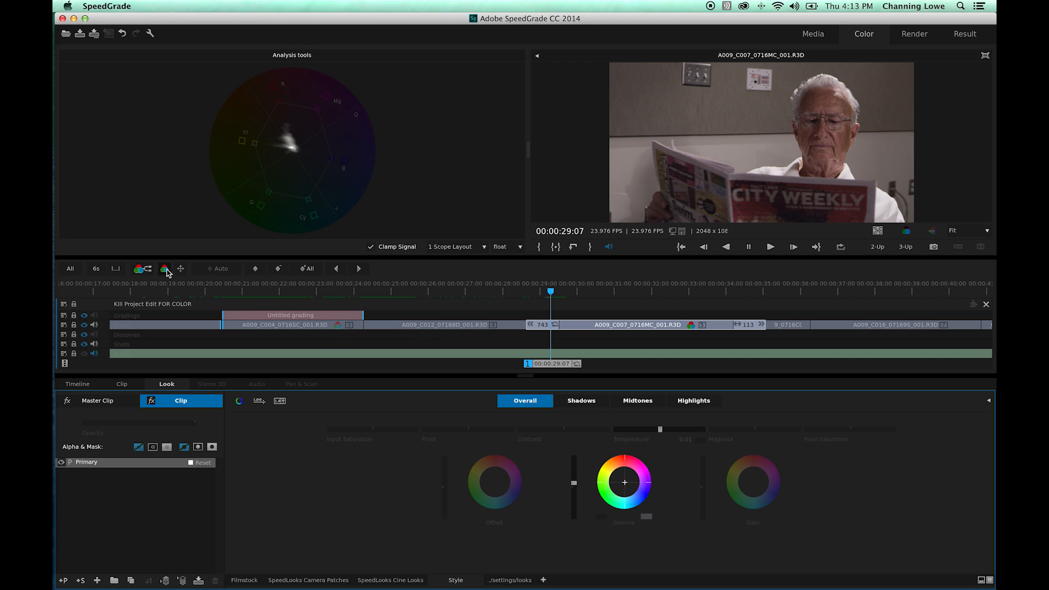
left_click_drag(167, 272, 543, 334)
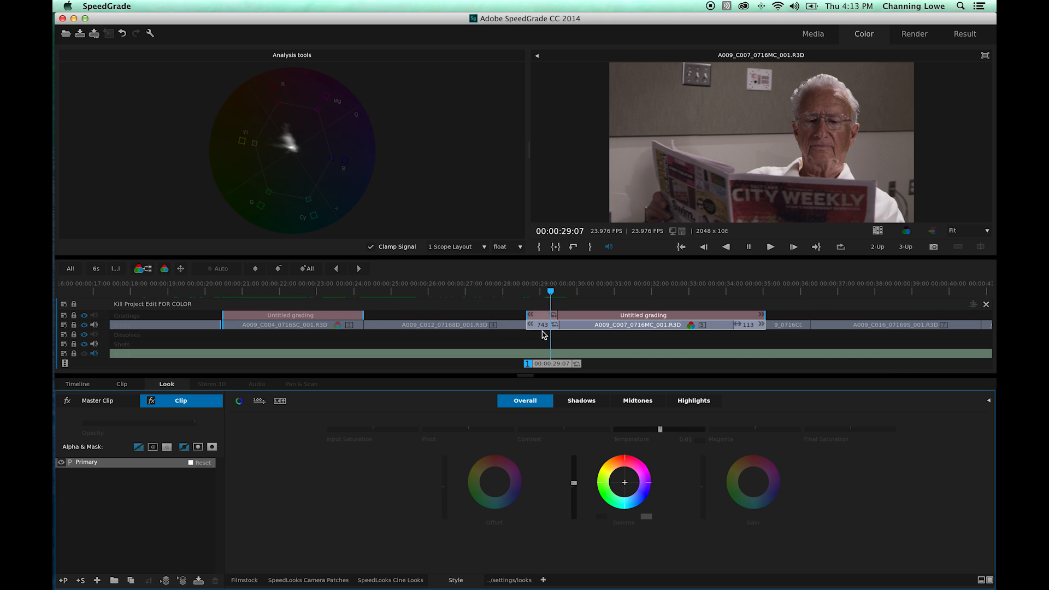
Copy the Secondary correction from the A009_C004 grading layer onto the A009_C007 grading layer, undoing and redoing it once to compare.
left_click(578, 317)
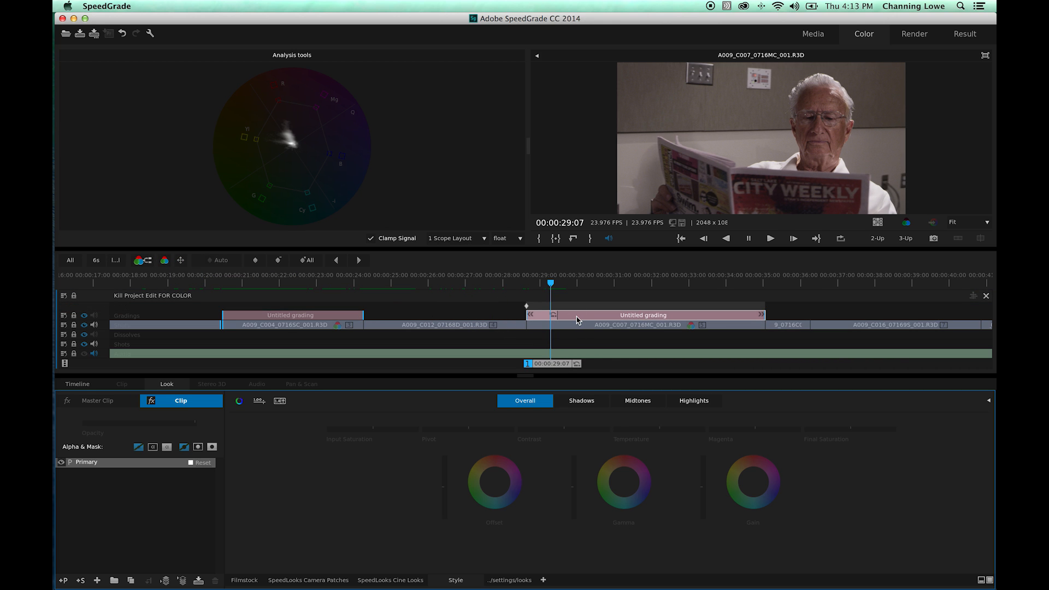
left_click(336, 319)
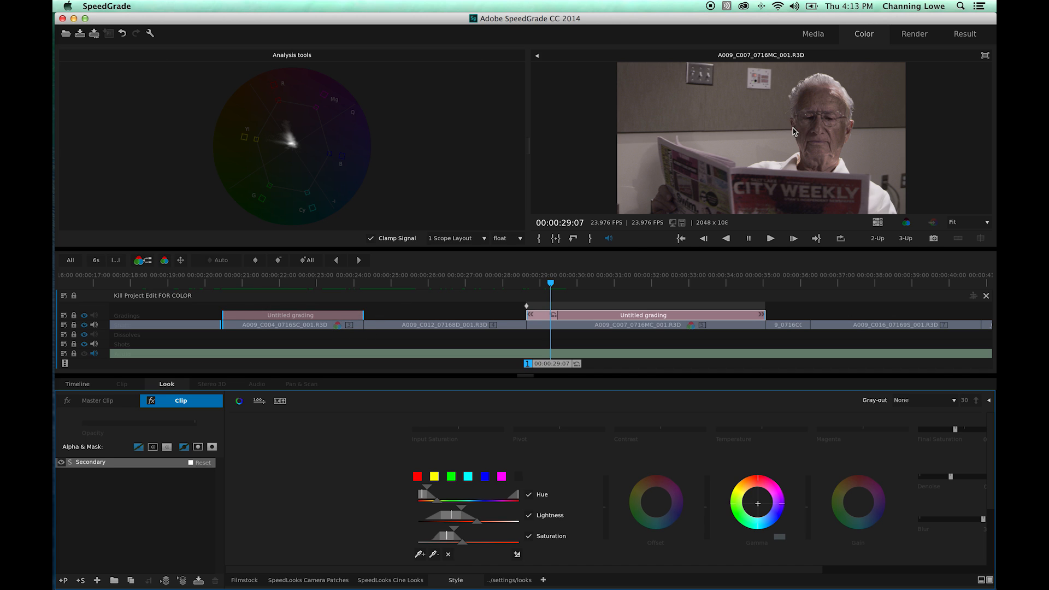
key("super+z")
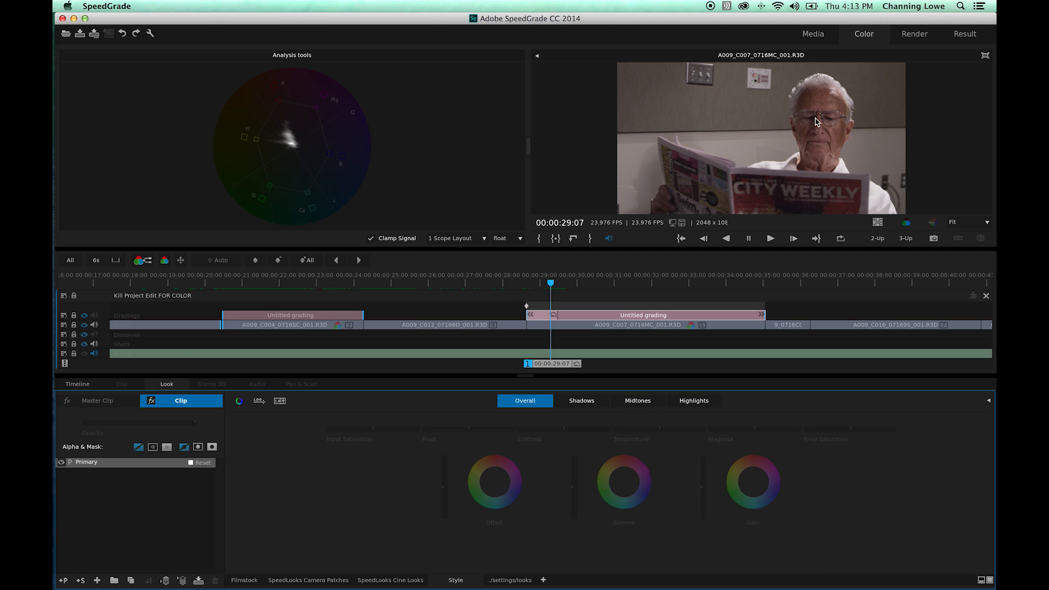
key("super+shift+z")
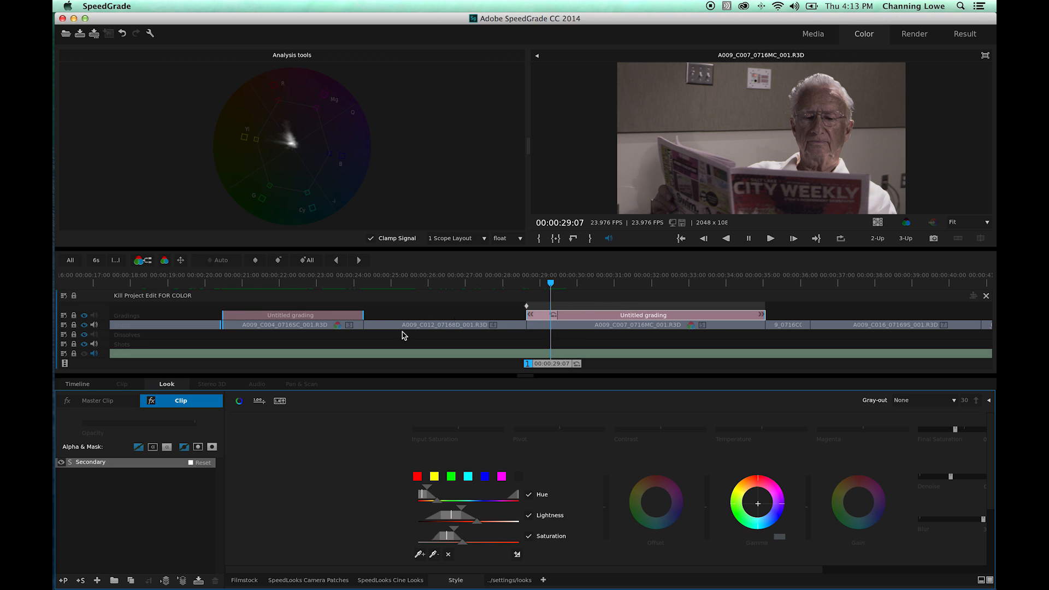
Scrub through the A009_C007 shot into the A009_C009 shot, save the project, and return the playhead to 00:00:32:16.
left_click_drag(550, 366, 596, 370)
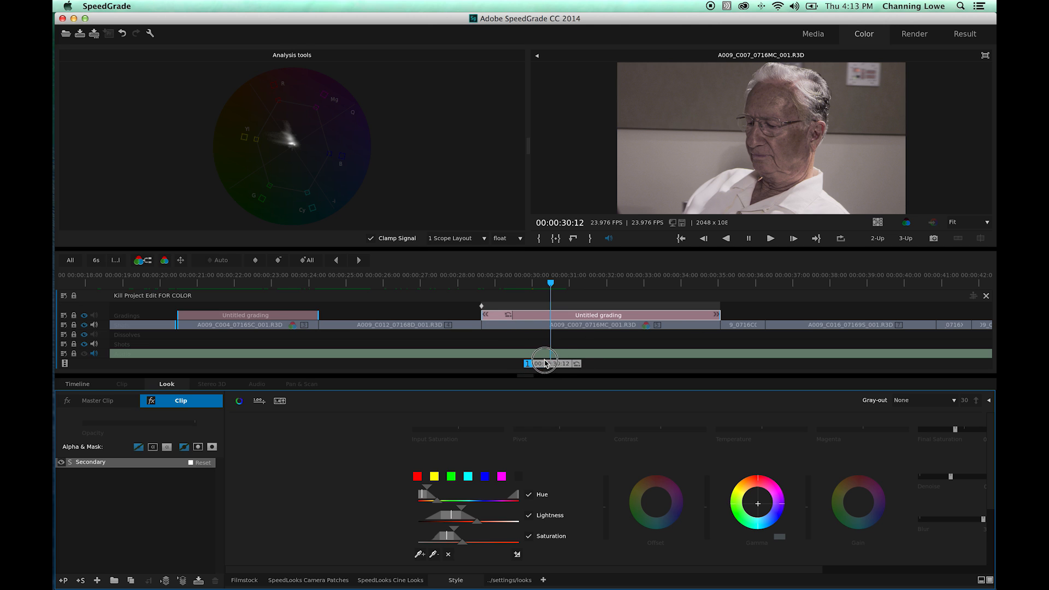
left_click_drag(566, 371, 748, 373)
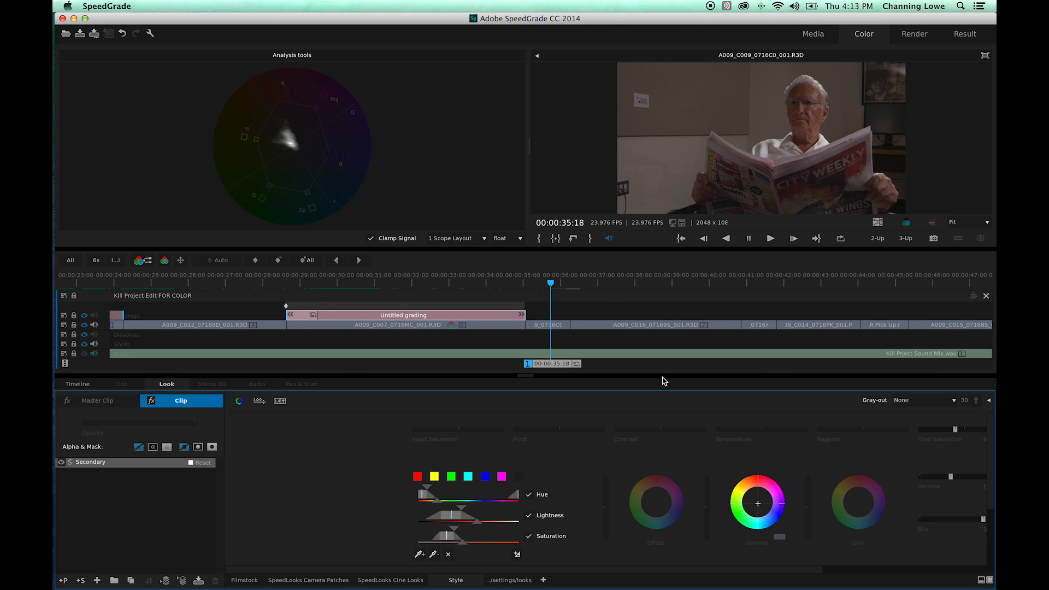
key("super+s")
left_click_drag(548, 369, 421, 365)
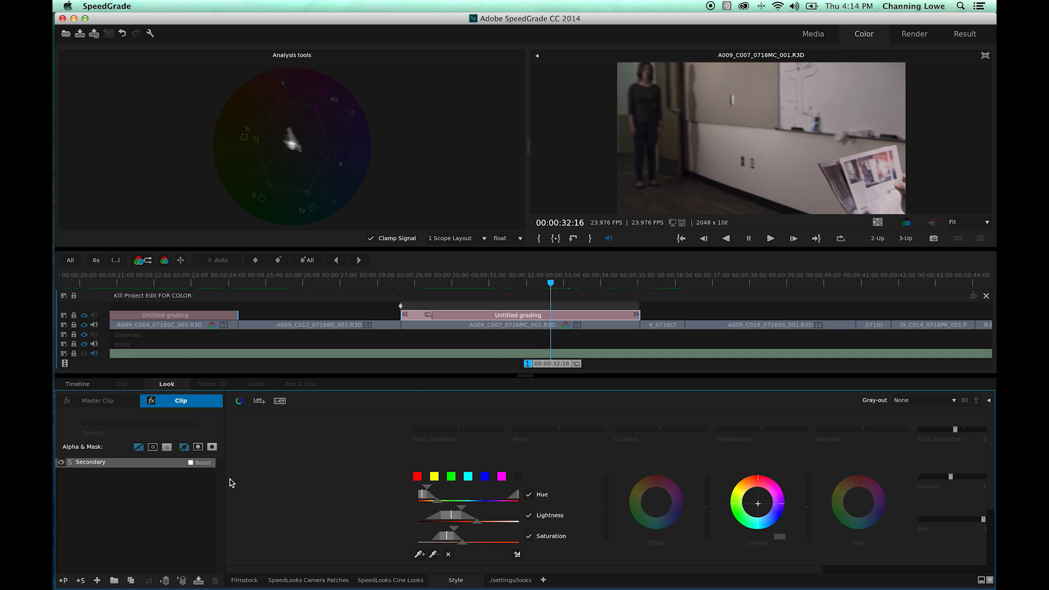
Reset the Secondary on the A009_C007 grading layer and replace that layer with an empty one over the same clip.
left_click(197, 463)
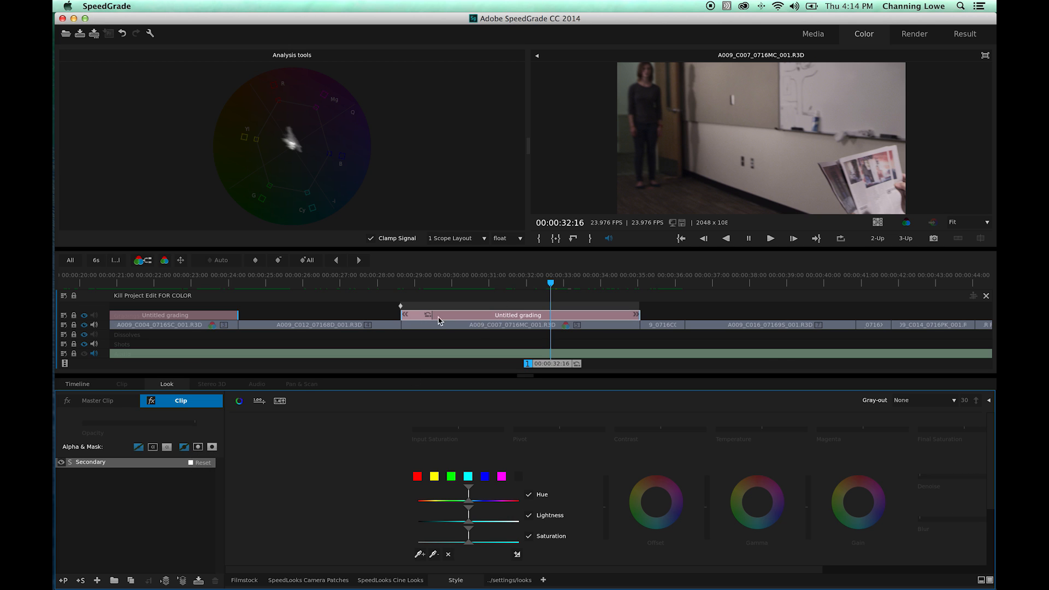
left_click_drag(430, 319, 468, 165)
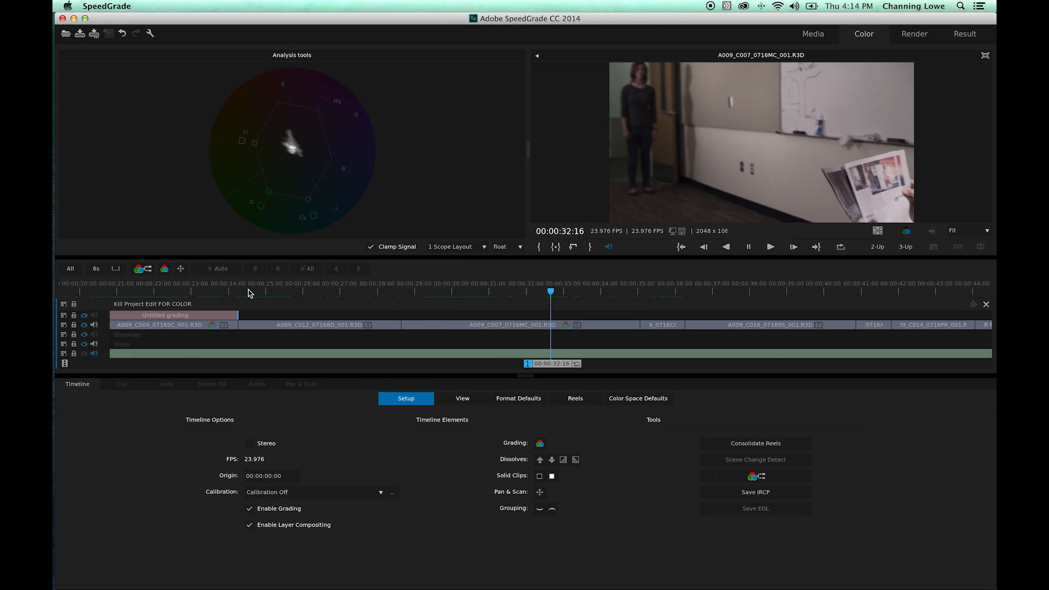
left_click_drag(164, 269, 437, 319)
Select the A009_C007 clip, place the playhead at 00:00:31:07, and reset the clip's Primary grade.
left_click(530, 329)
left_click(546, 367)
left_click_drag(546, 366, 499, 368)
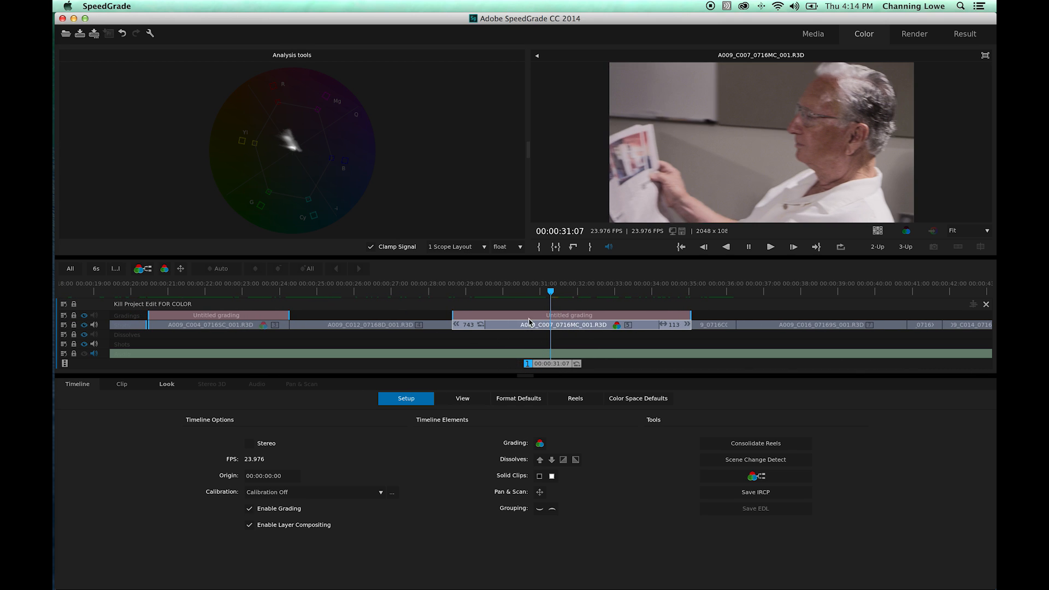
left_click(125, 386)
left_click(164, 386)
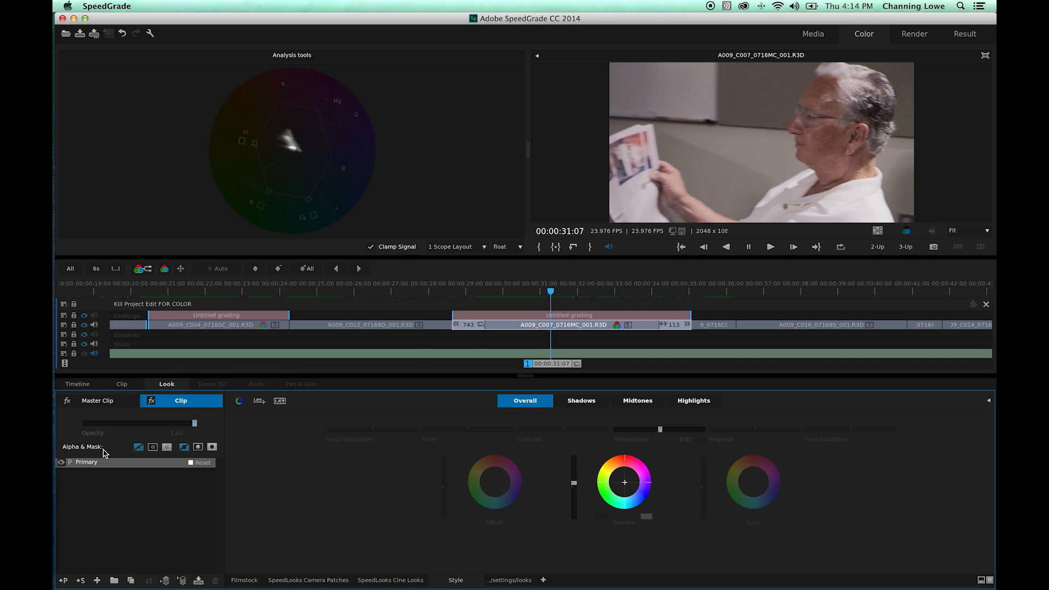
left_click(203, 463)
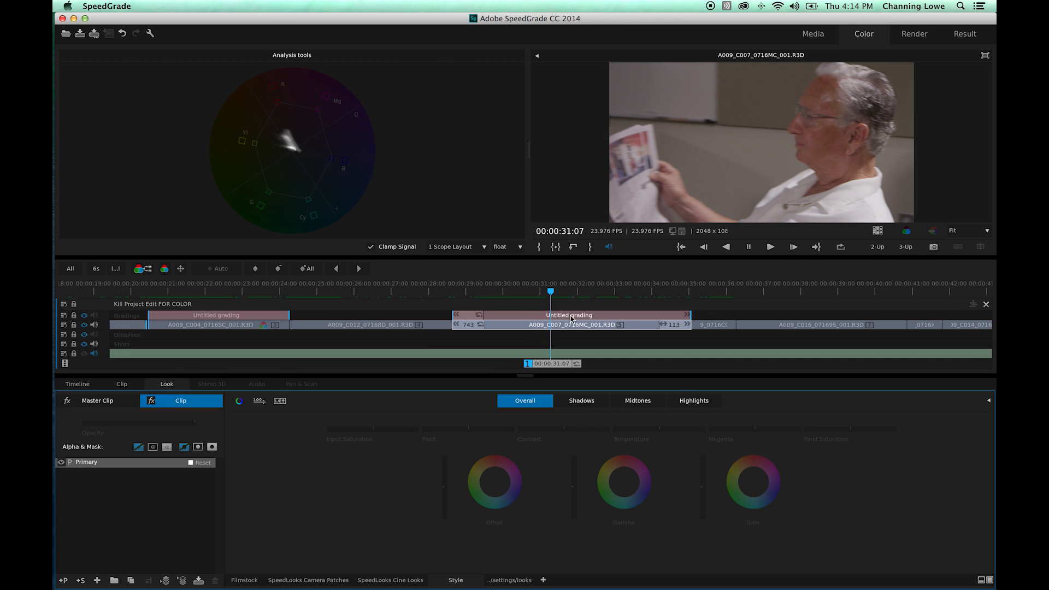
With the playhead at 00:00:30:12, copy the A009_C004 Primary onto the A009_C007 clip and the Secondary onto its grading layer.
left_click_drag(556, 359, 528, 366)
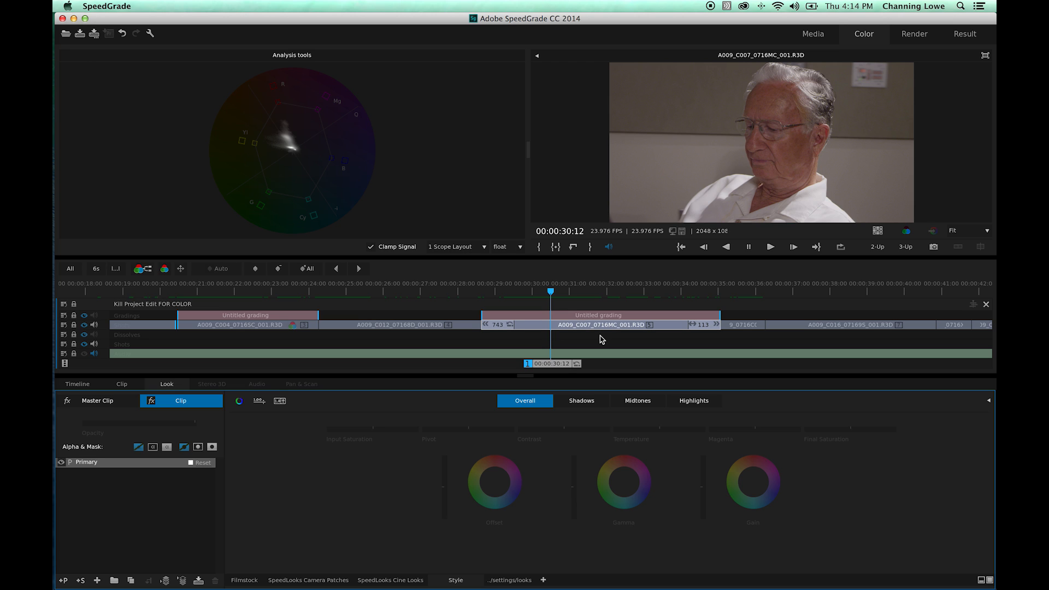
key("super+v")
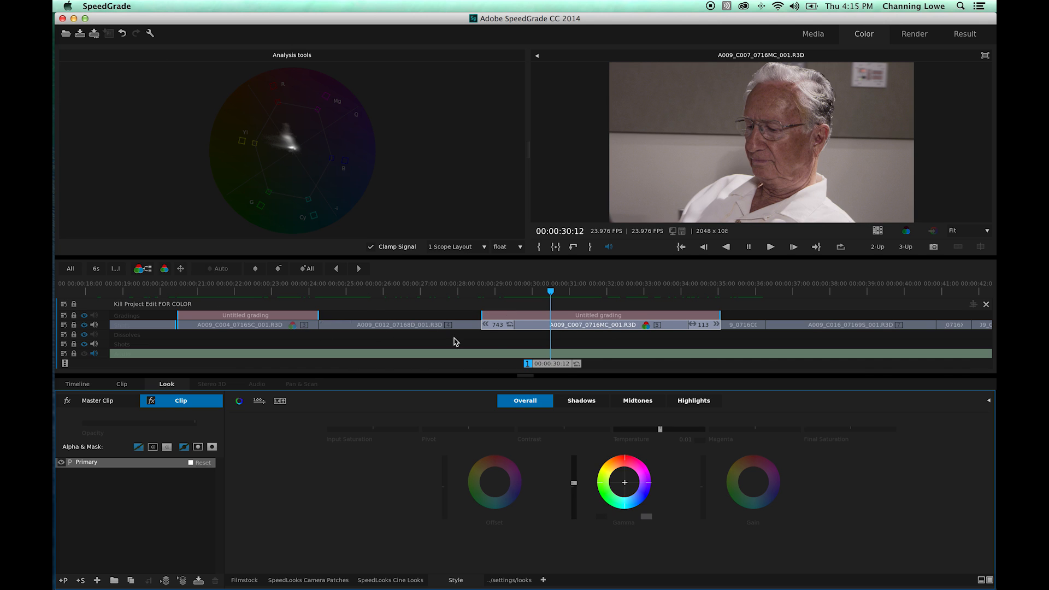
left_click(577, 316)
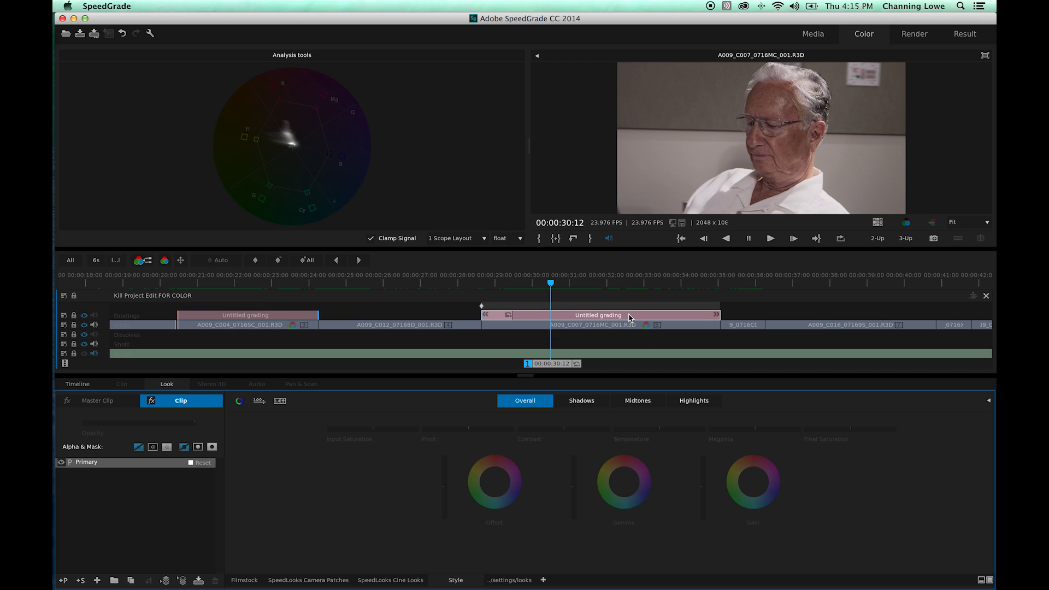
key("super+v")
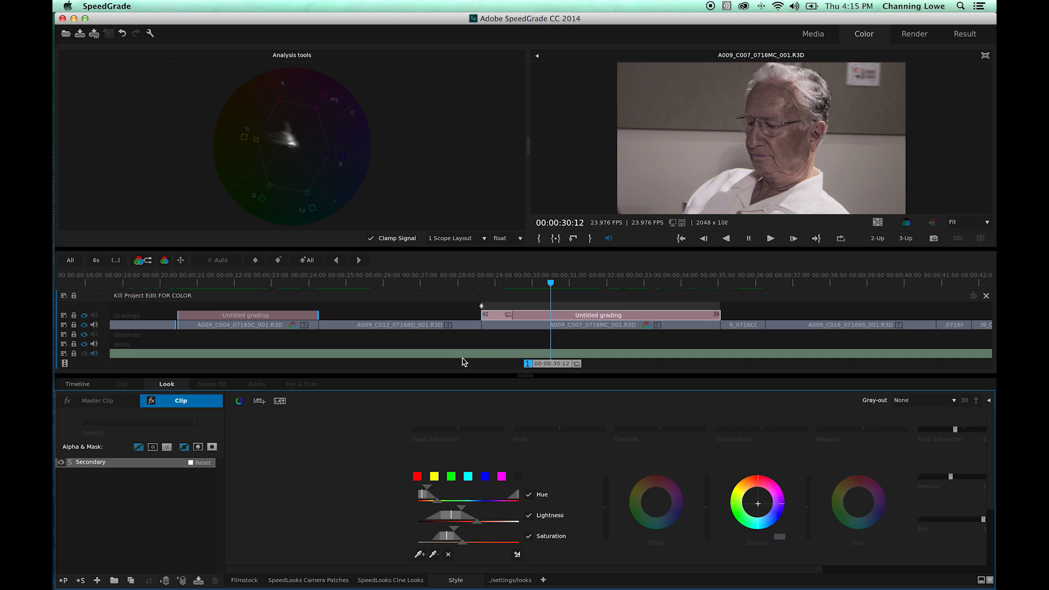
Examine the clip grade and grading-layer correction of A009_C004 at 00:00:23:00, and compare with A009_C007 at 00:00:29:18.
left_click_drag(524, 363, 269, 363)
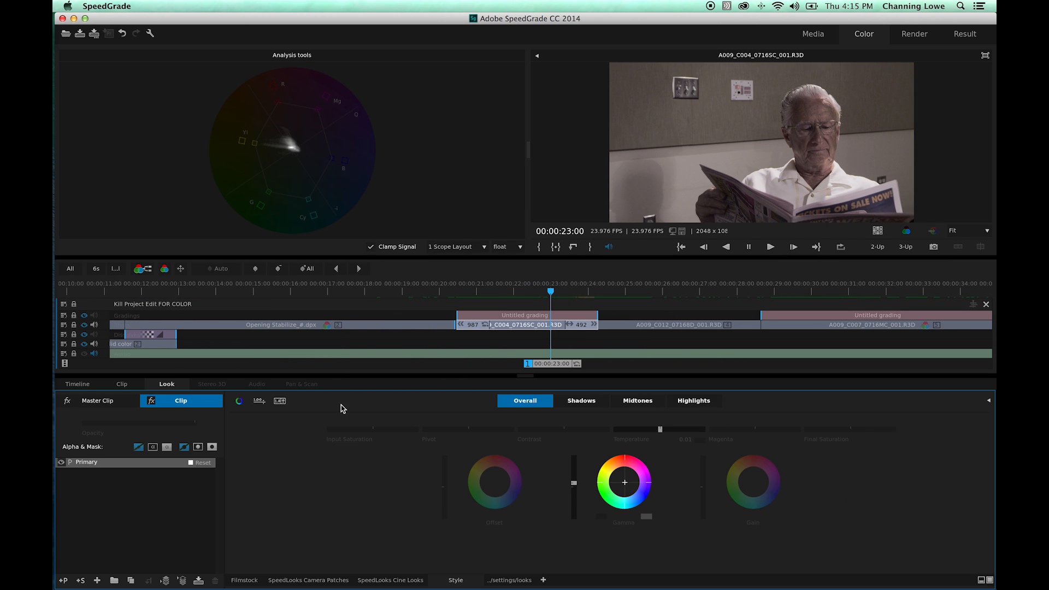
left_click(503, 316)
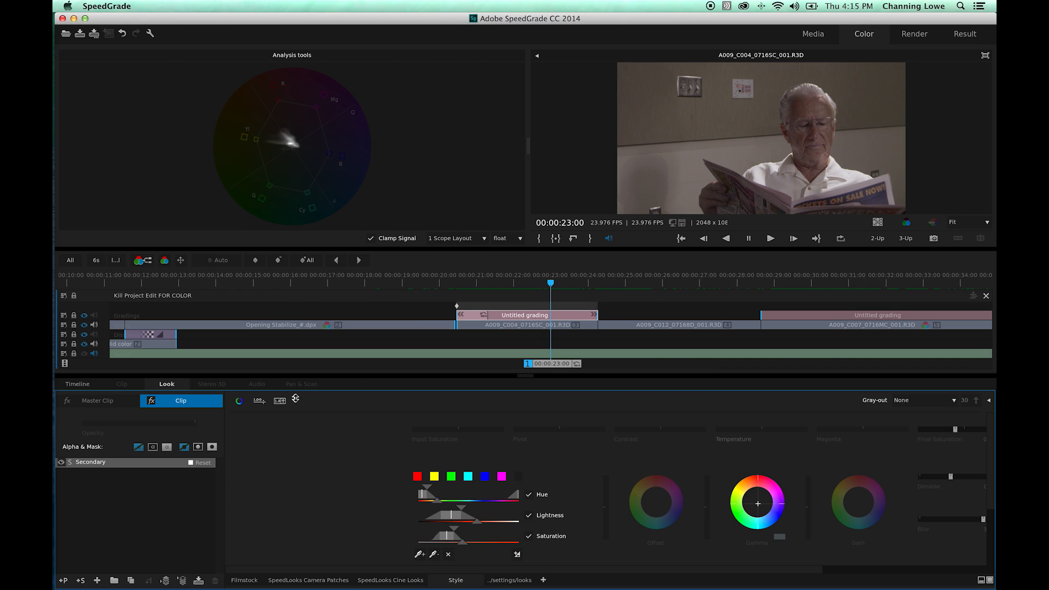
left_click(550, 327)
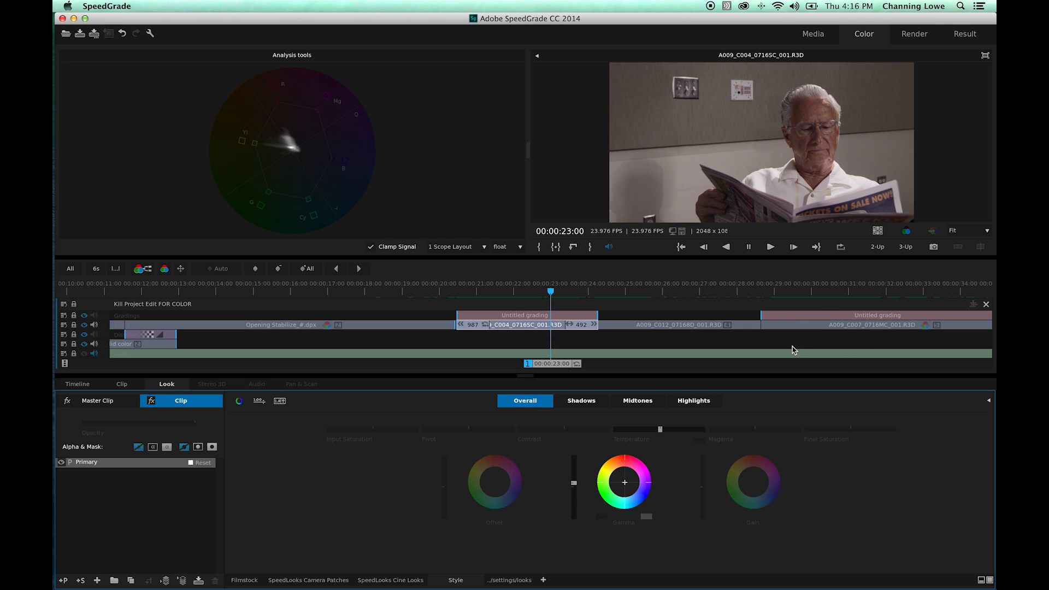
left_click(635, 325)
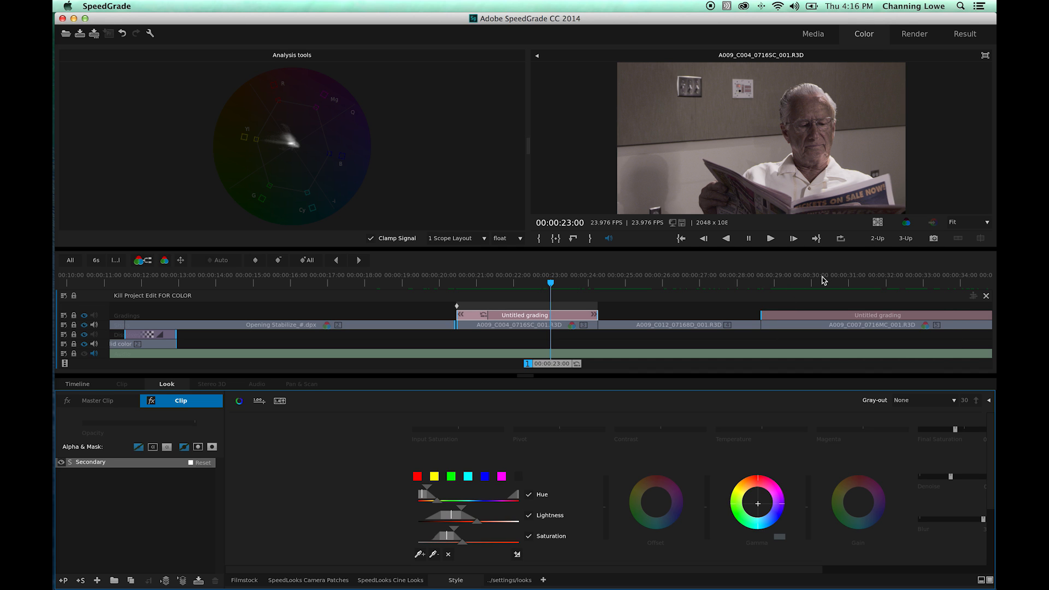
left_click_drag(558, 362, 800, 356)
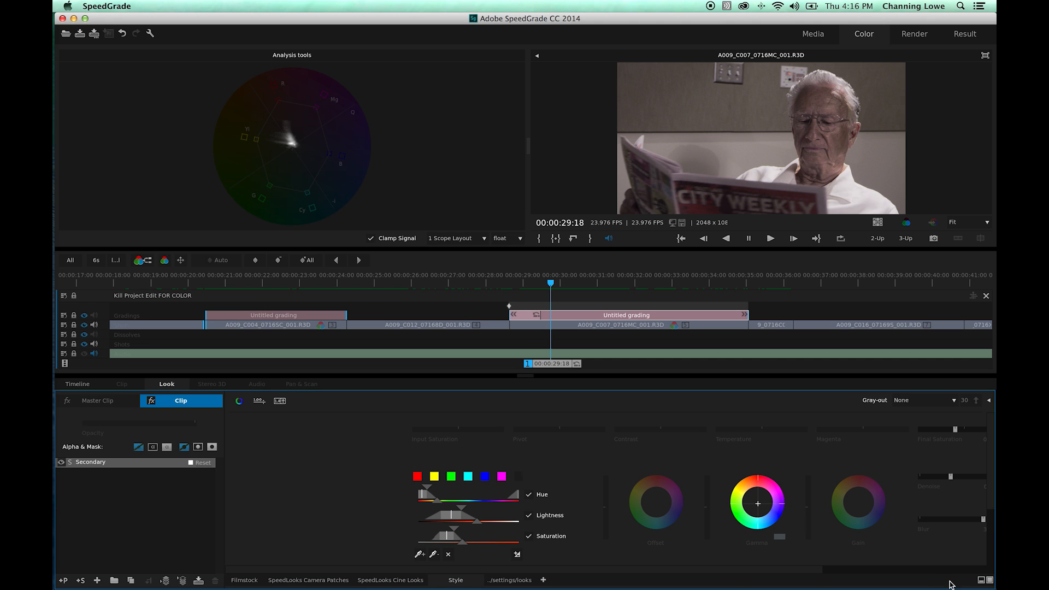
Select the A009_C007 clip with the playhead at 00:00:29:15 and save its Primary grade as a look in settings/looks.
left_click(982, 580)
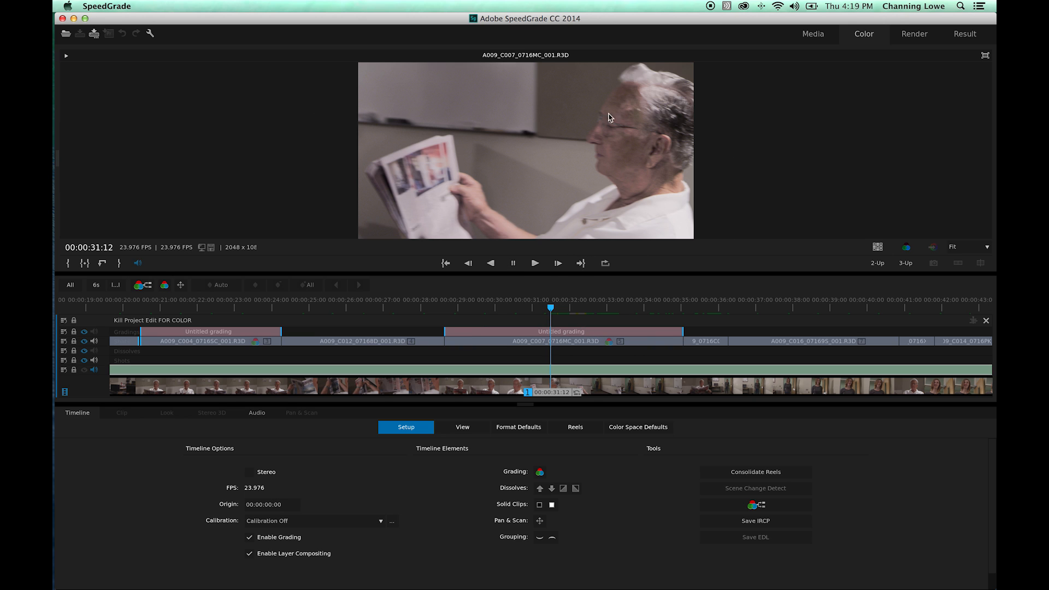
scroll(547, 390, "left", 5)
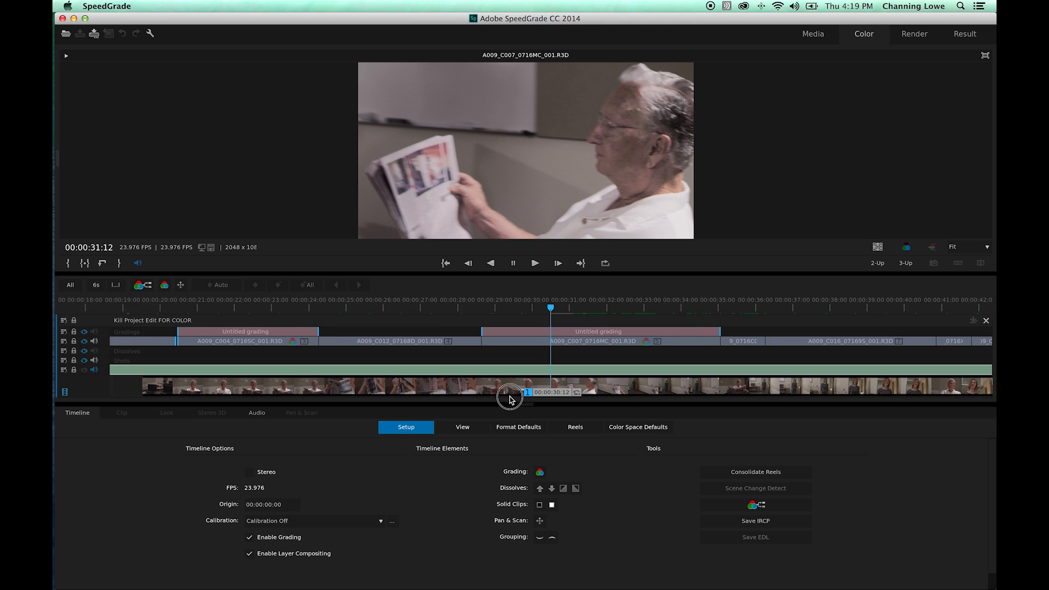
left_click(575, 350)
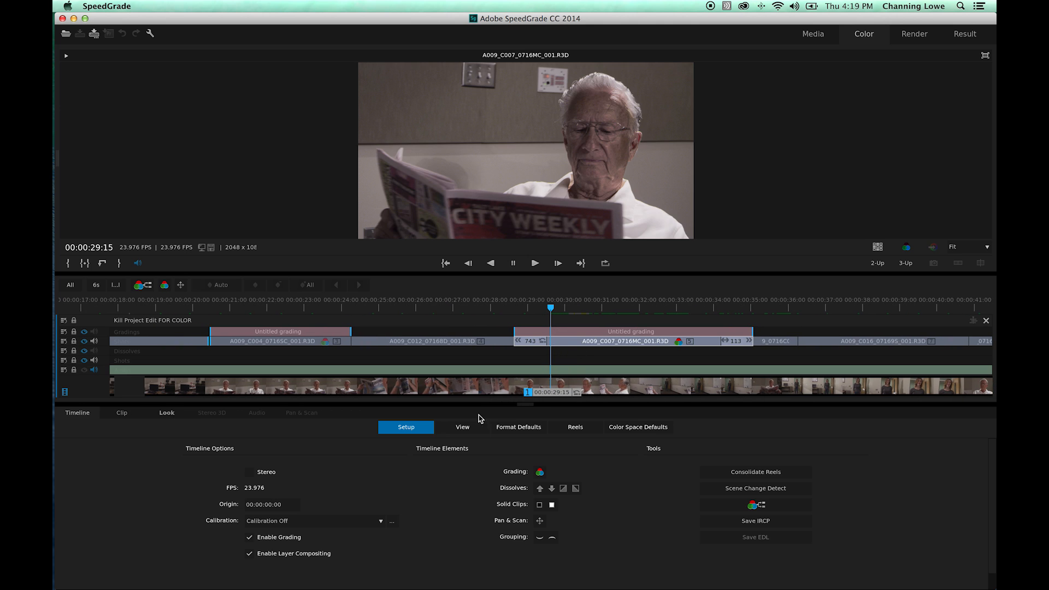
left_click(166, 413)
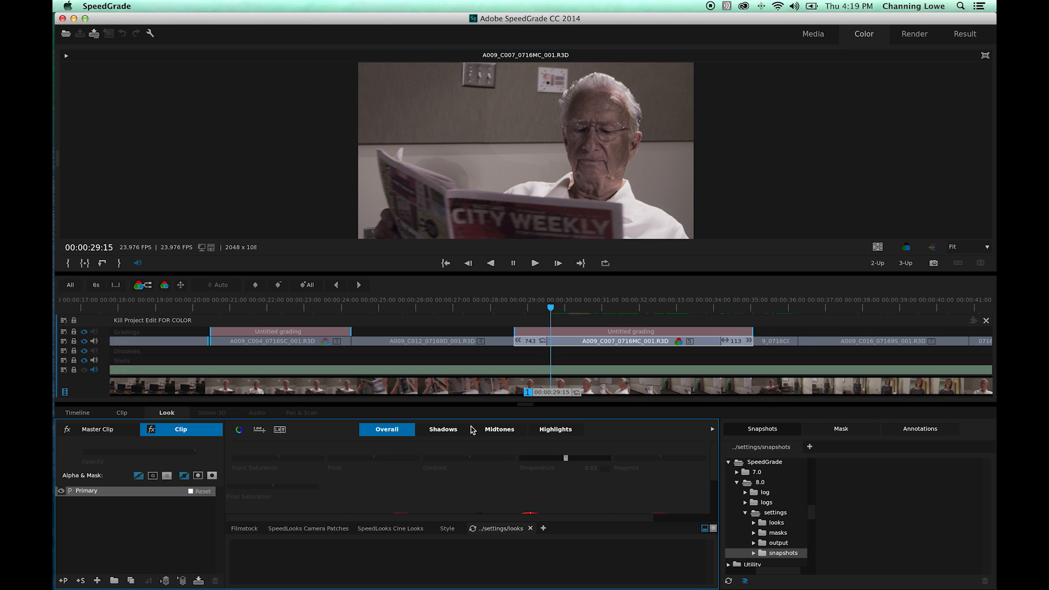
left_click(200, 582)
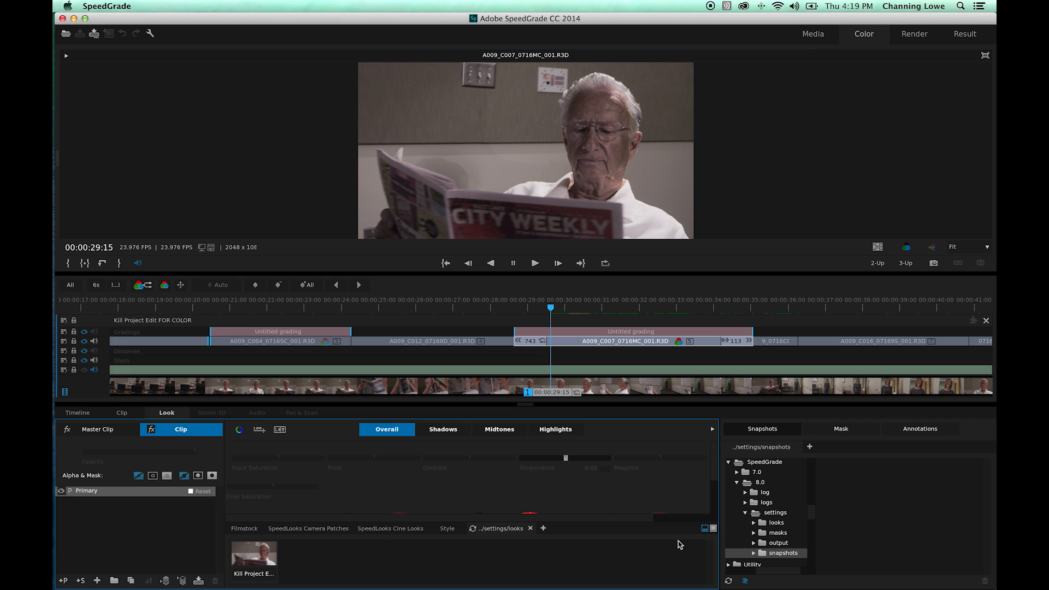
Browse the SpeedLooks Camera Patches and SpeedLooks Cine Looks presets and return to the settings/looks collection.
left_click(704, 529)
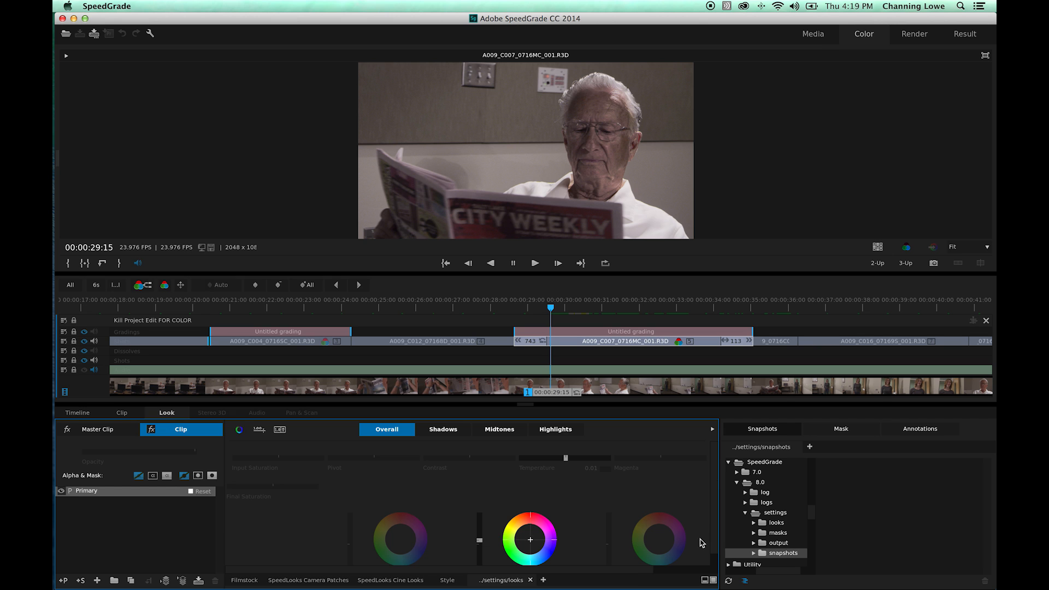
left_click(705, 580)
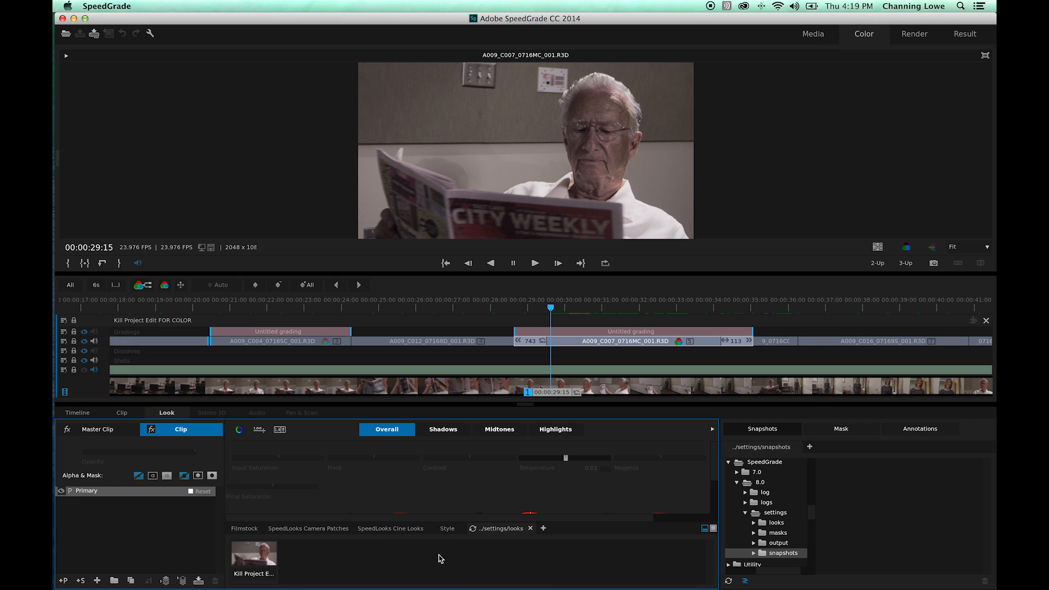
left_click(284, 529)
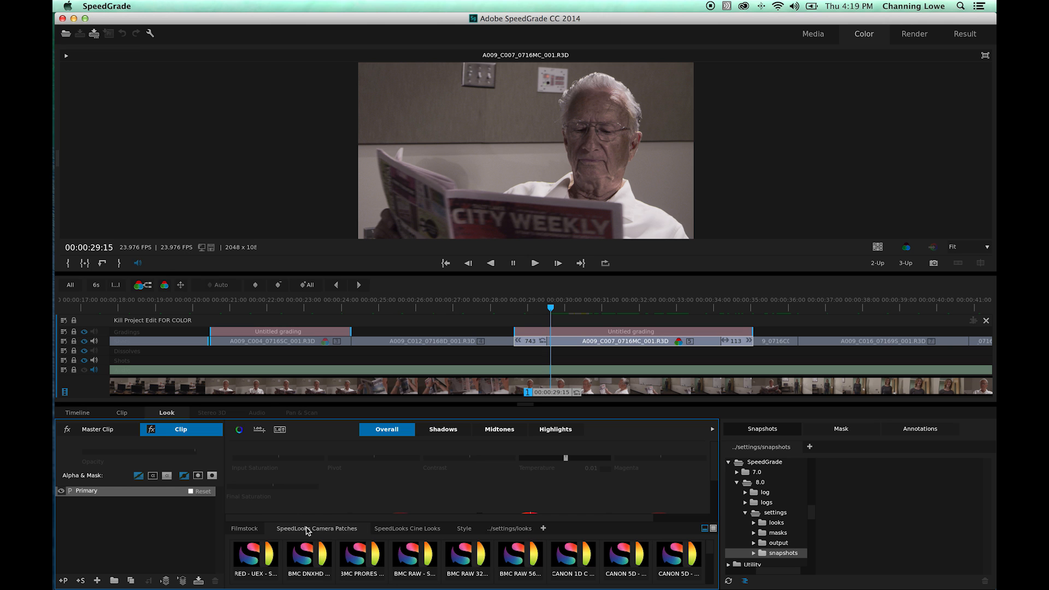
left_click(401, 530)
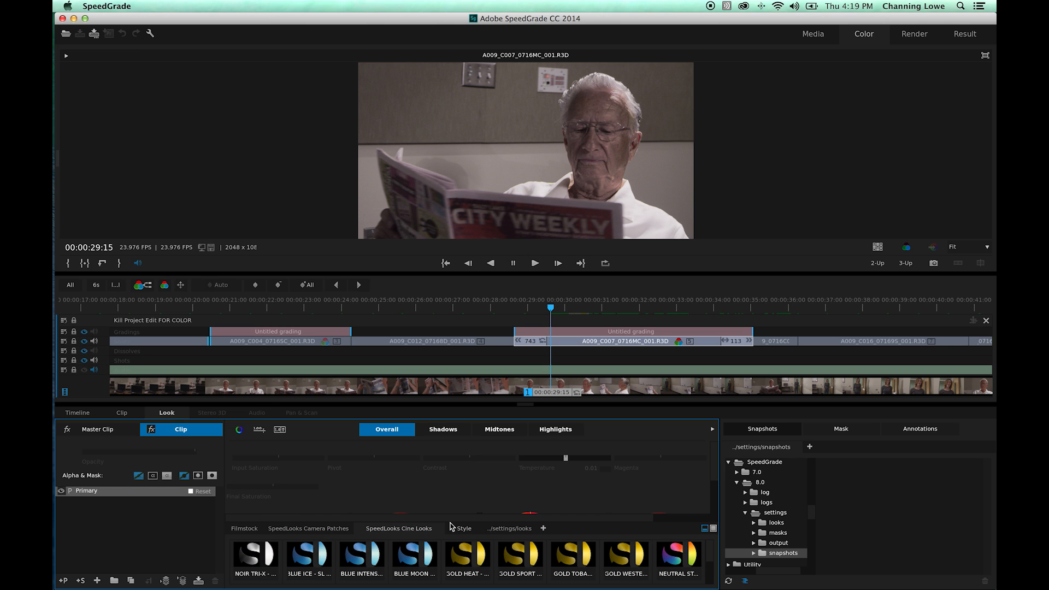
left_click(509, 529)
Rename the saved Kill Project Edit look as Happy Look.
left_click(261, 568)
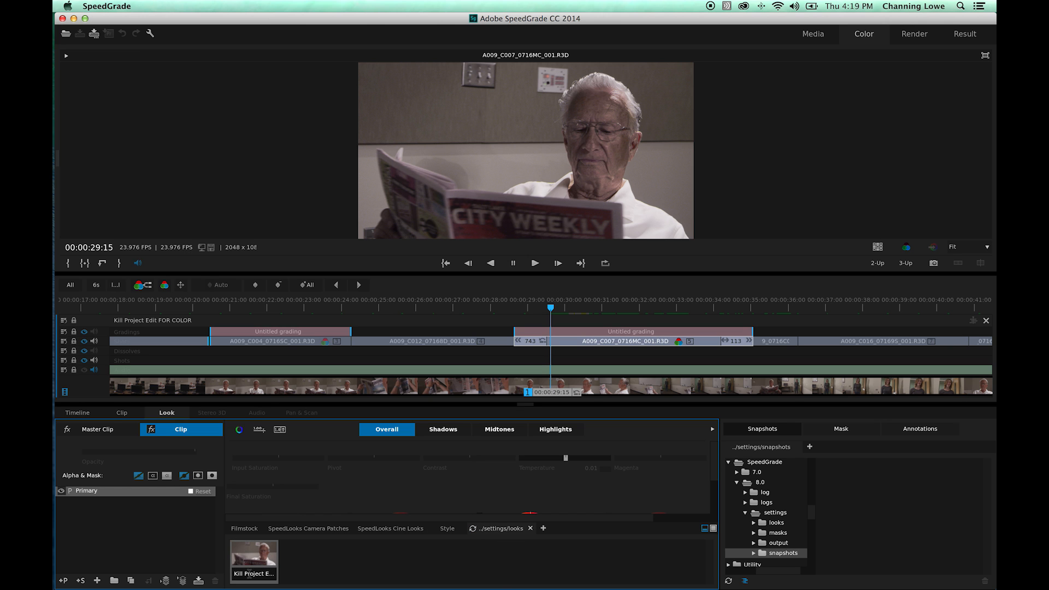
left_click(249, 577)
left_click(302, 576)
left_click(257, 580)
left_click(258, 577)
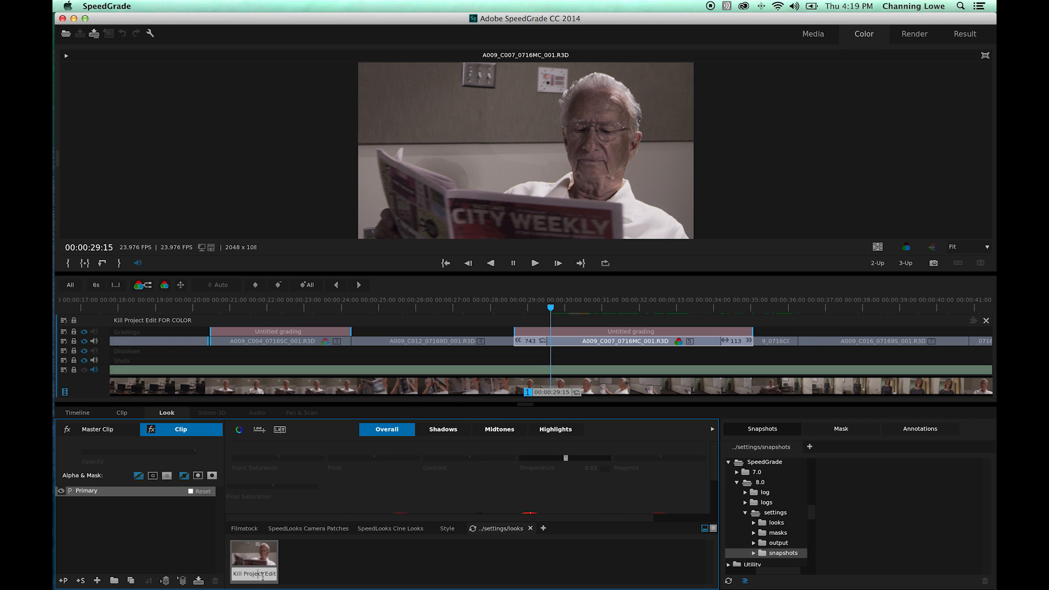
key("super+a")
type("Hap")
left_click(283, 560)
Apply Happy Look to the A009_C010_0716XW_001.R3D clip at 00:00:41:02 and select the added layer group.
left_click_drag(549, 394, 844, 393)
mouse_move(558, 392)
left_mouse_down()
mouse_move(686, 396)
mouse_move(649, 400)
left_mouse_up()
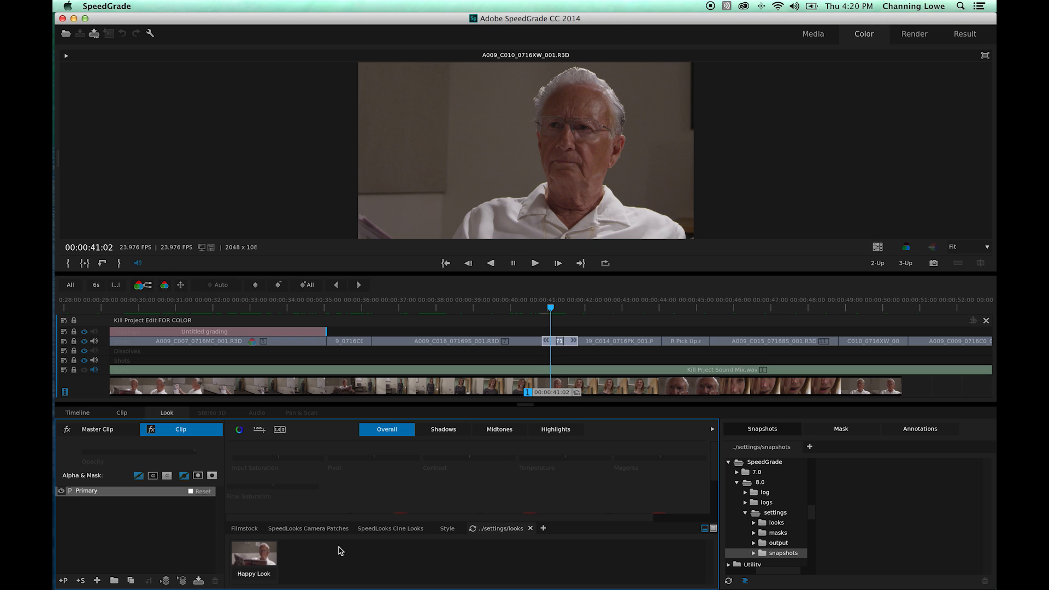
double_click(268, 556)
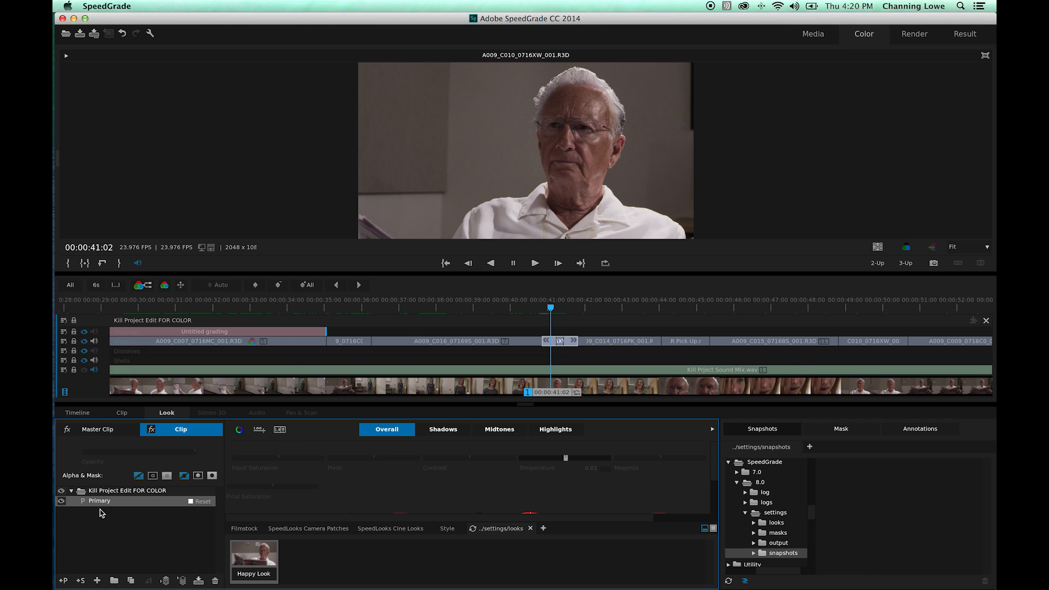
left_click(116, 491)
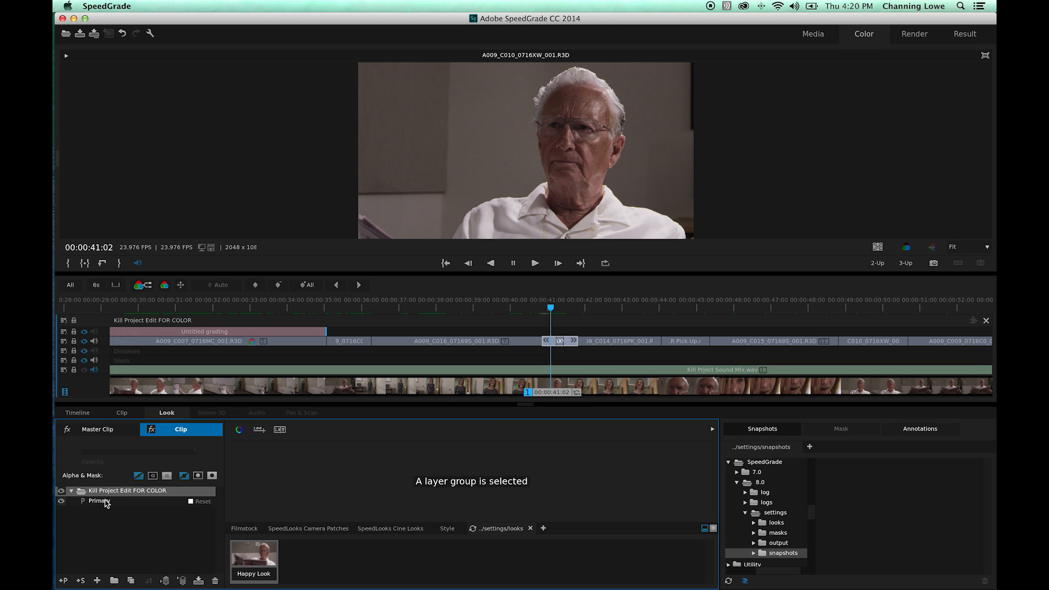
Select the Primary layer inside the applied look, collapse the looks browser and enlarge the grading panel.
left_click(104, 500)
left_click(116, 491)
left_click(116, 503)
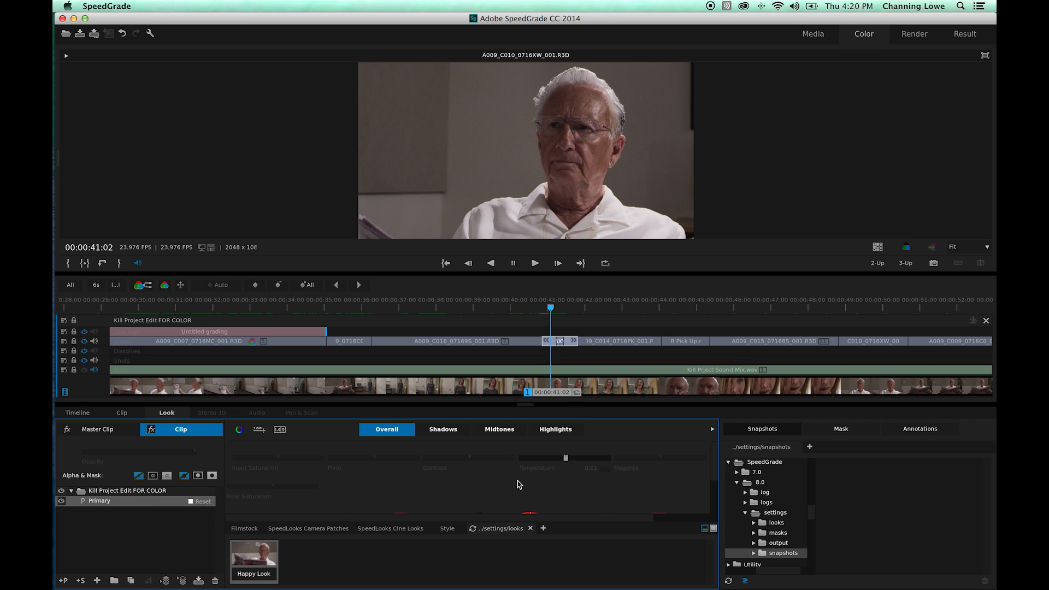
left_click(703, 529)
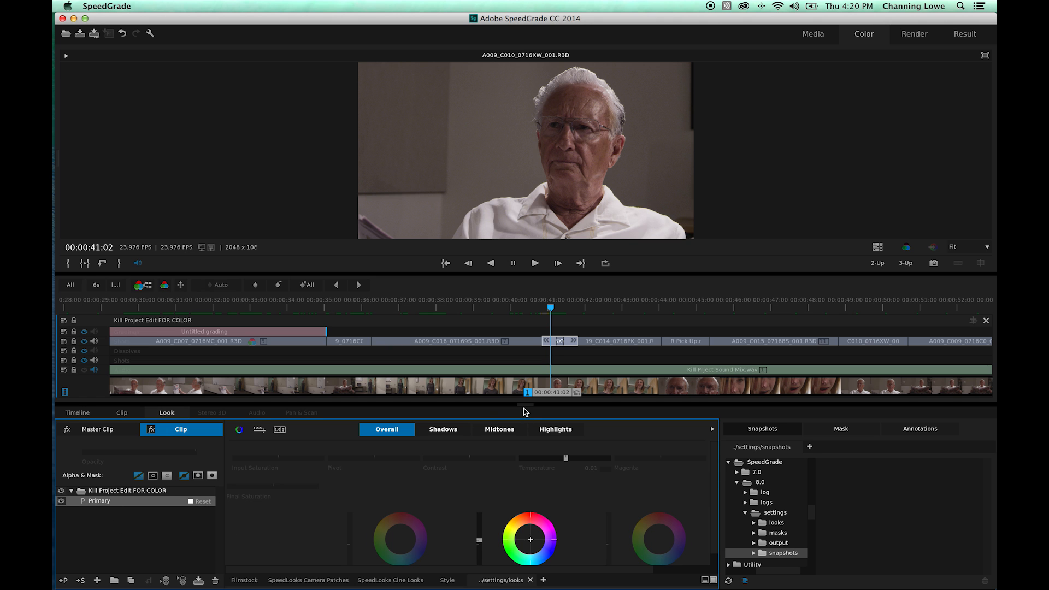
left_click_drag(526, 404, 526, 384)
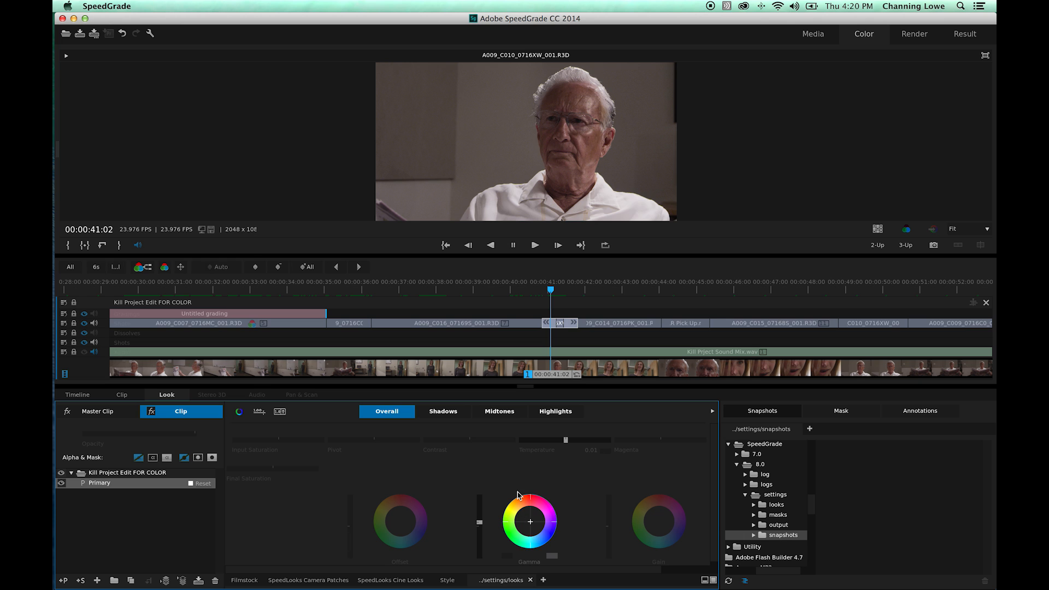
Move the playhead along the timeline to the DSLR Pick Up.mov clip at 00:00:44:14.
left_click(549, 377)
left_click_drag(549, 377, 494, 378)
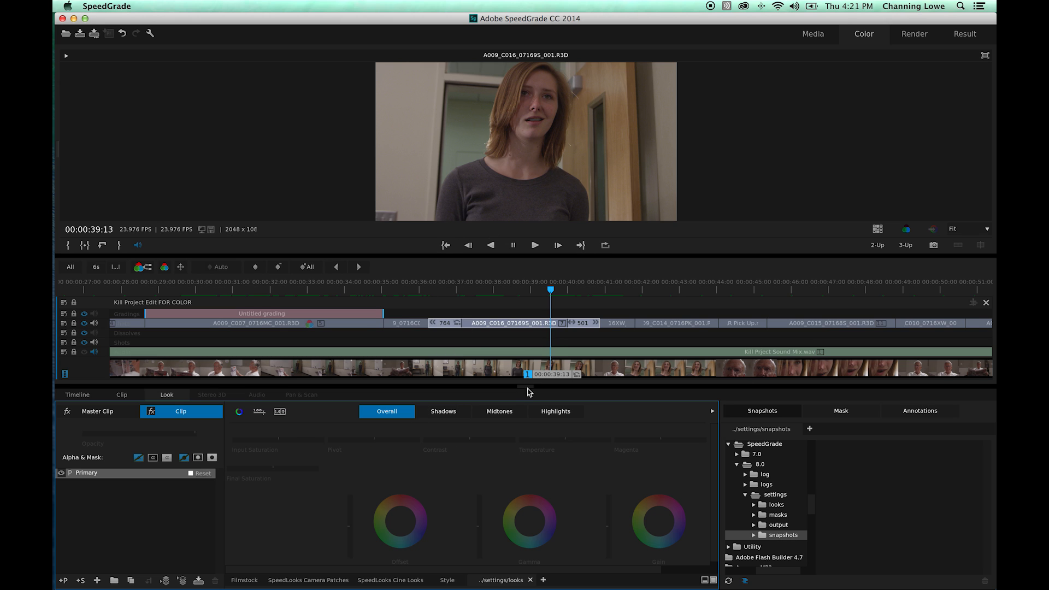
mouse_move(552, 378)
left_mouse_down()
mouse_move(523, 377)
mouse_move(768, 386)
left_mouse_up()
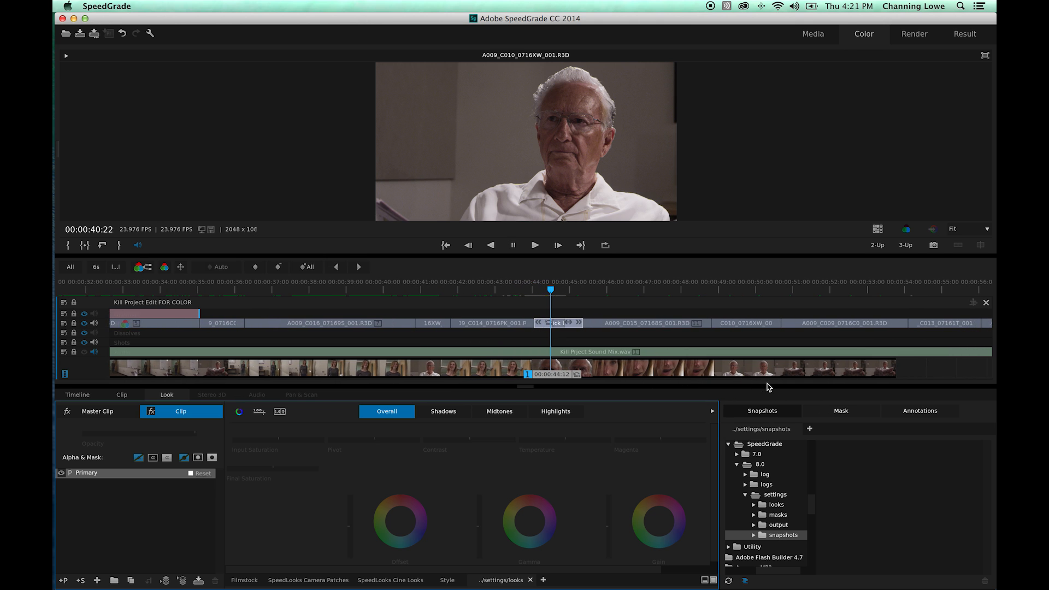
left_click_drag(558, 375, 565, 376)
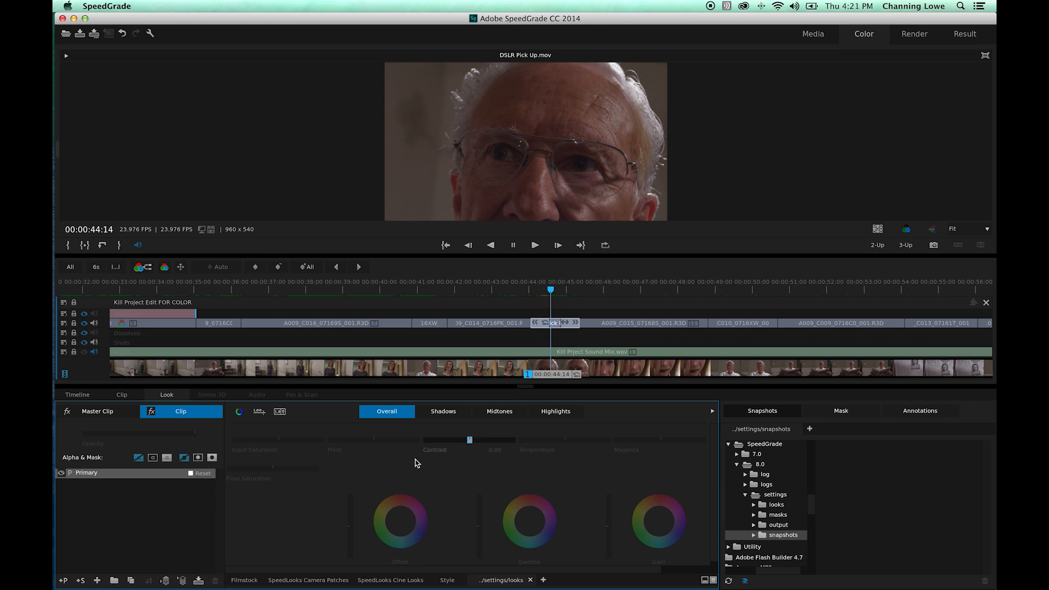
Show the analysis tools with the Parade scope and step the playhead back to 00:00:44:12.
key("a")
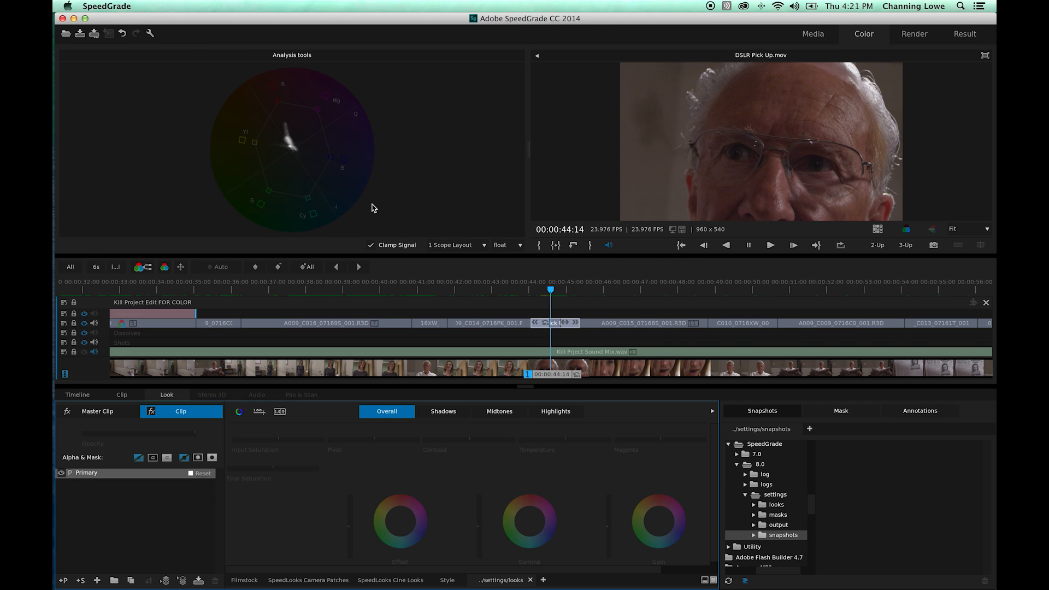
right_click(398, 186)
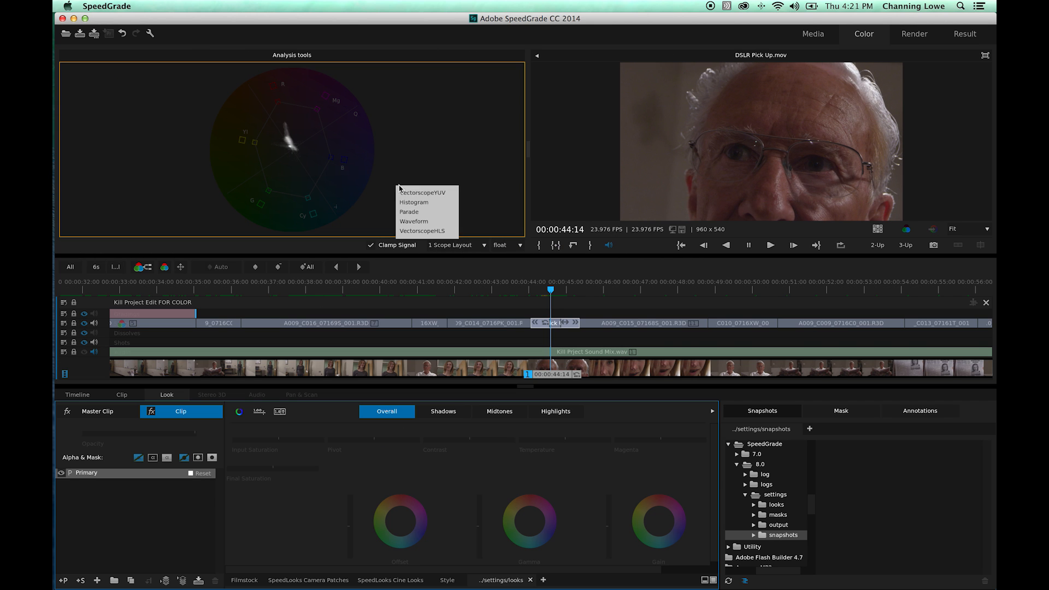
left_click(433, 216)
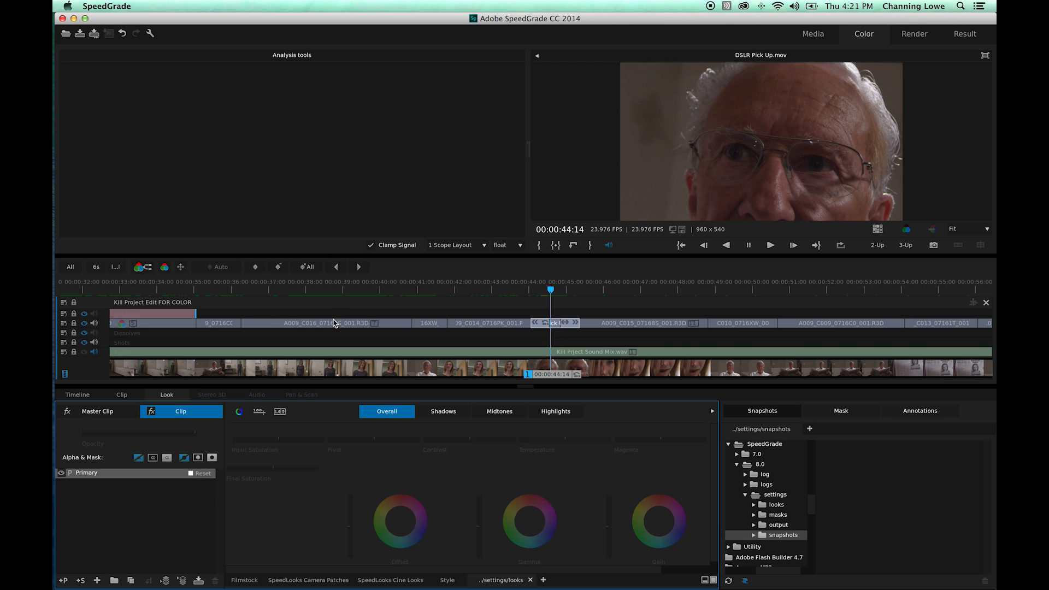
key("Left")
key("Left")
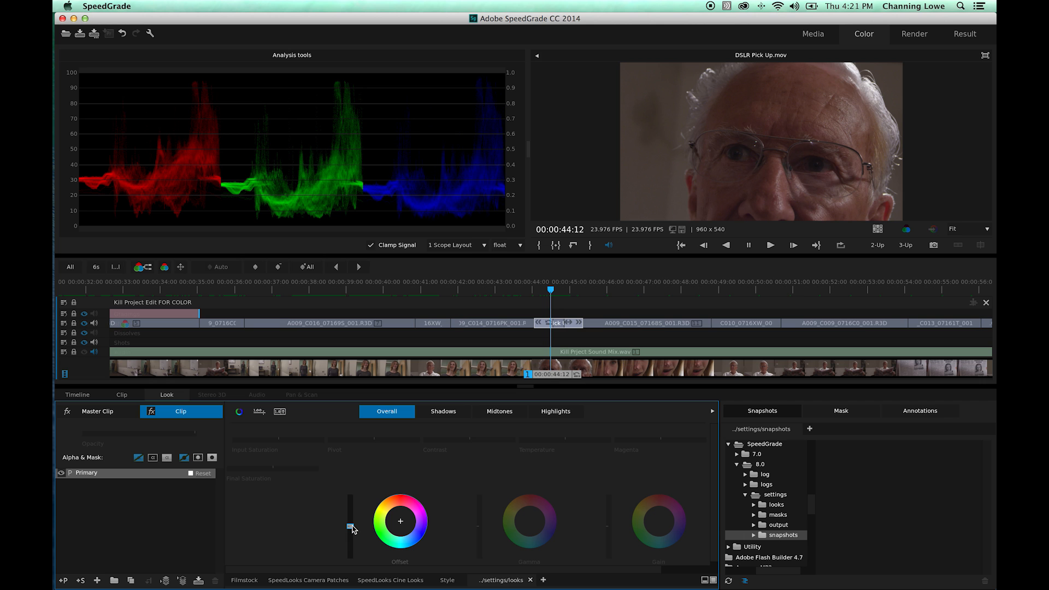
Adjust the DSLR Pick Up.mov Primary grade: fine-tune Overall offset, lower gain and raise gamma slightly, and lower the Shadows gamma.
left_click_drag(354, 533, 350, 528)
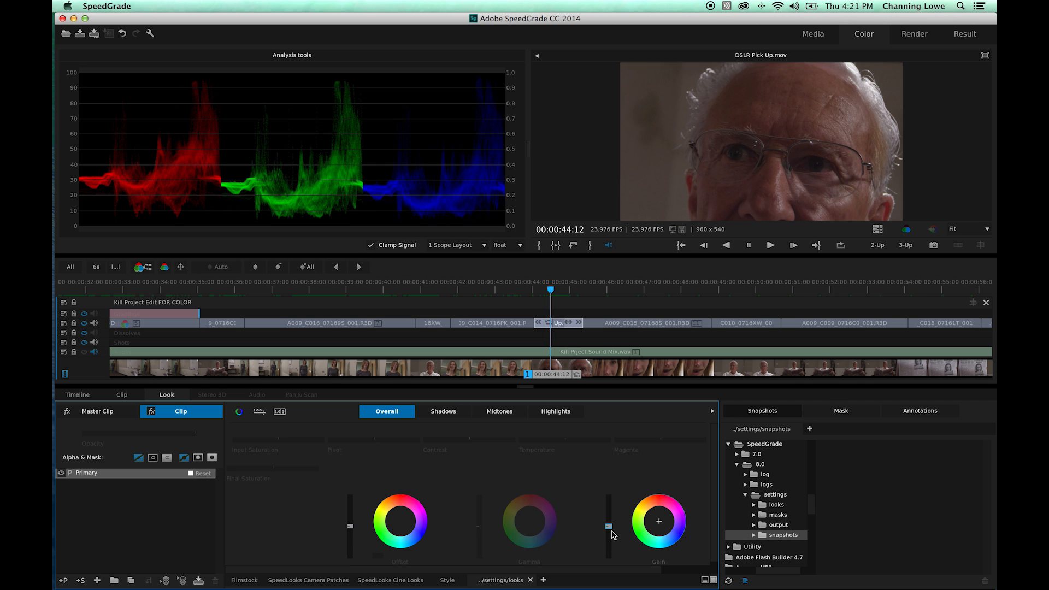
left_click_drag(608, 526, 608, 528)
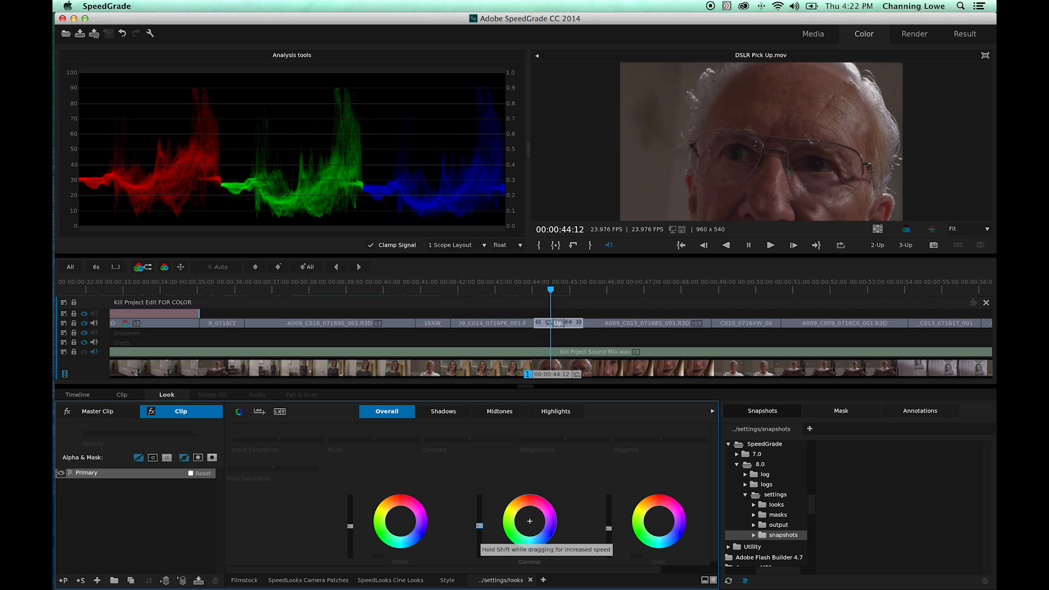
left_click_drag(479, 525, 479, 524)
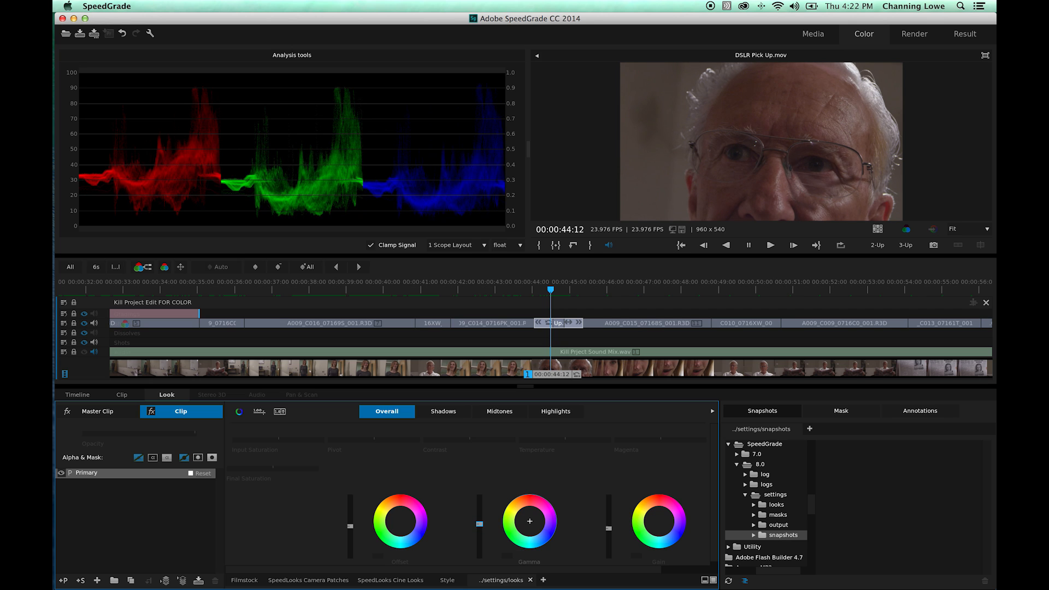
left_click(457, 414)
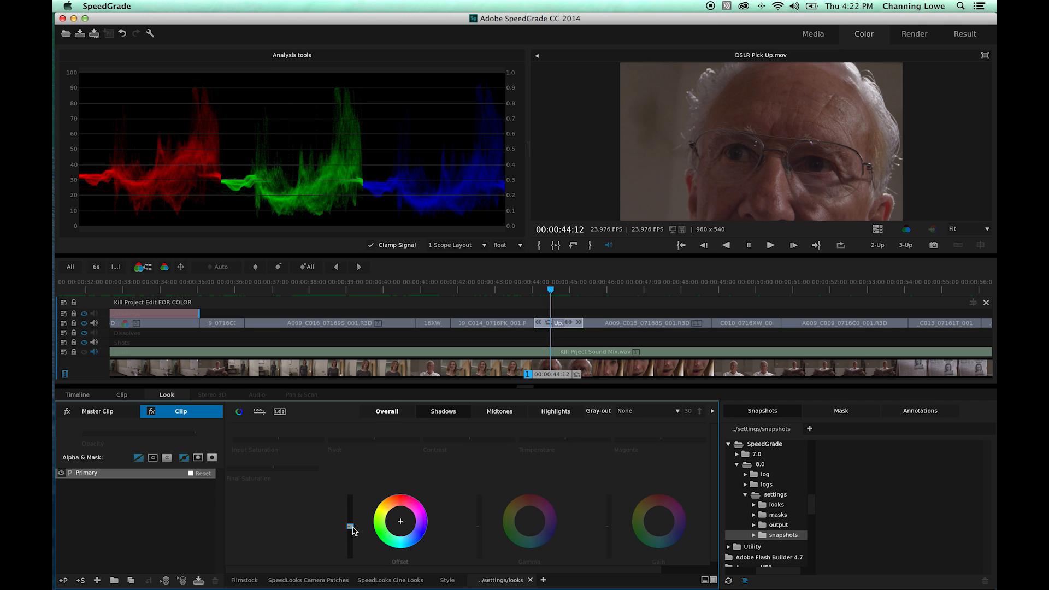
left_click_drag(480, 526, 479, 531)
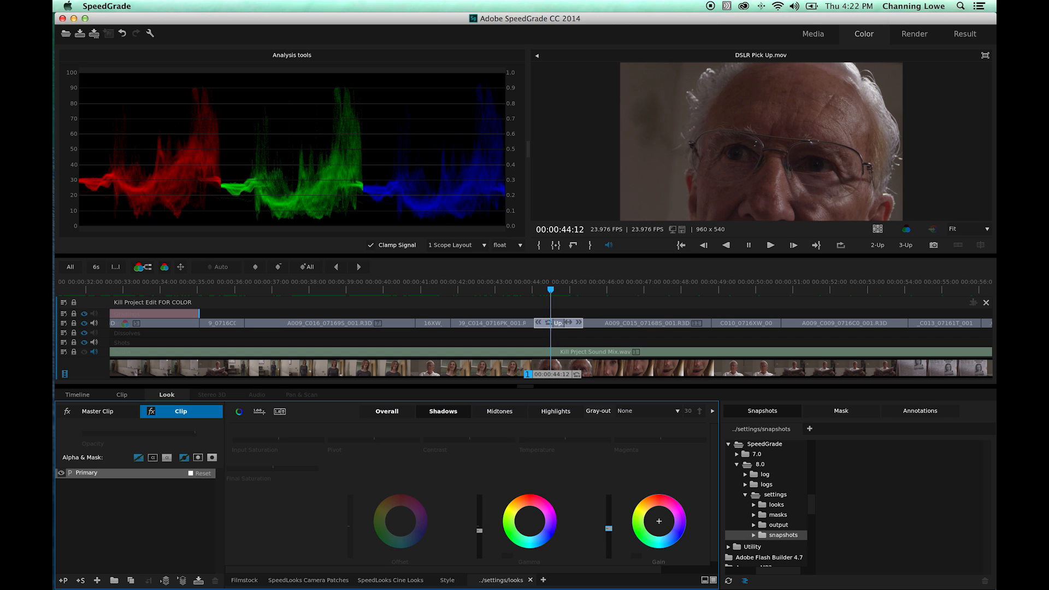
Slightly raise the Midtones offset, gamma and gain of DSLR Pick Up.mov and compare the shot with and without the grade.
left_click(500, 411)
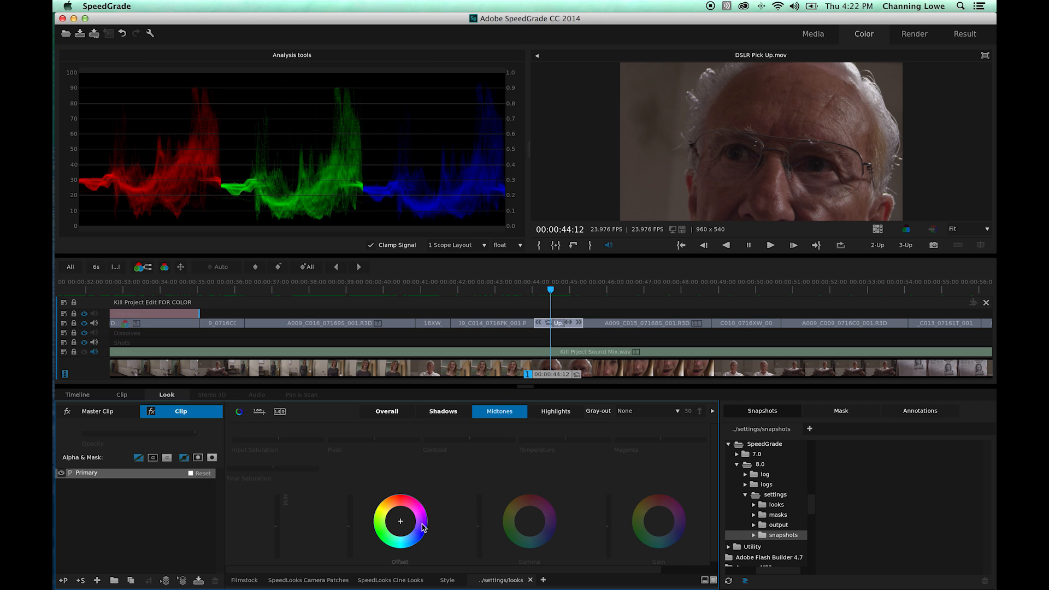
left_click_drag(350, 528, 350, 524)
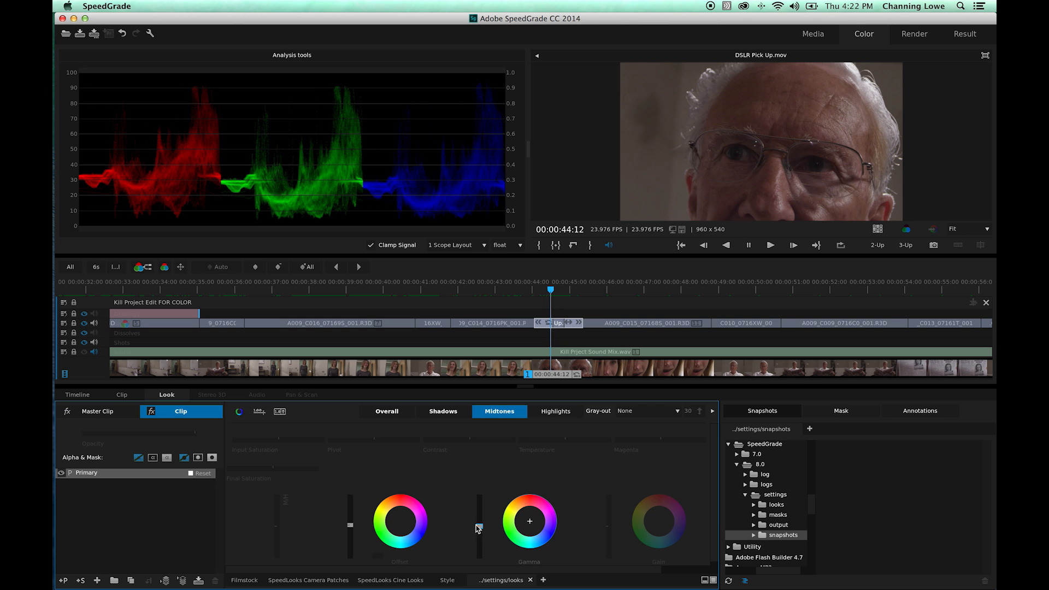
left_click_drag(479, 526, 479, 524)
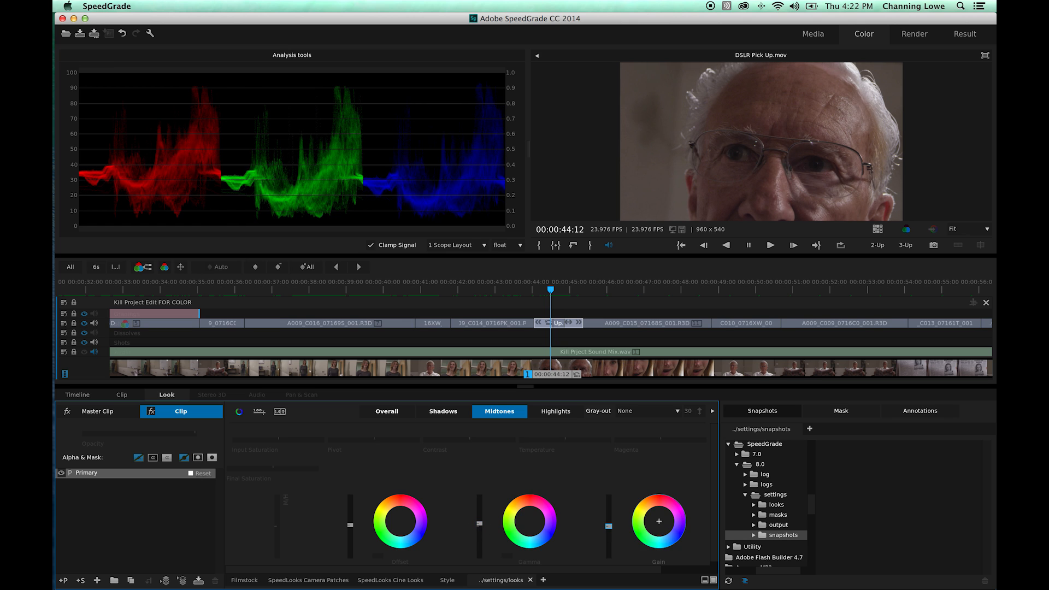
left_click_drag(608, 525, 608, 522)
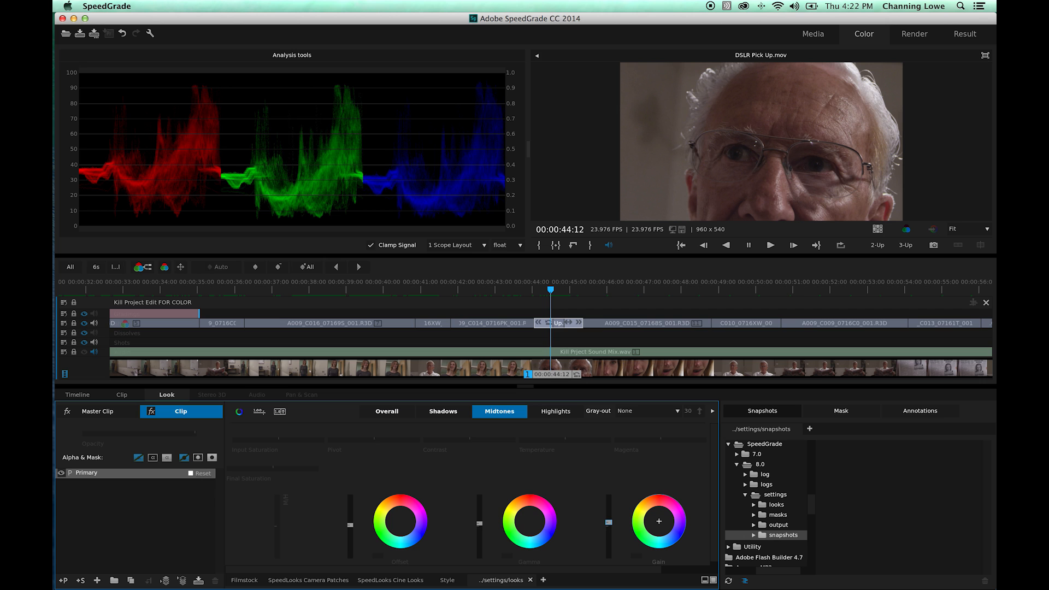
key("0")
key("0")
key("0")
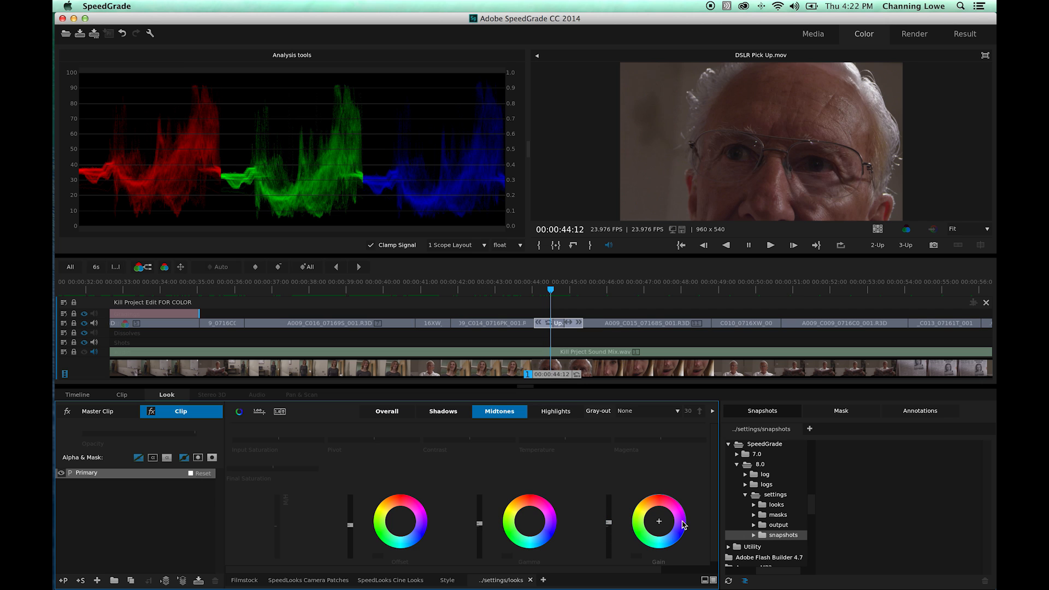
key("0")
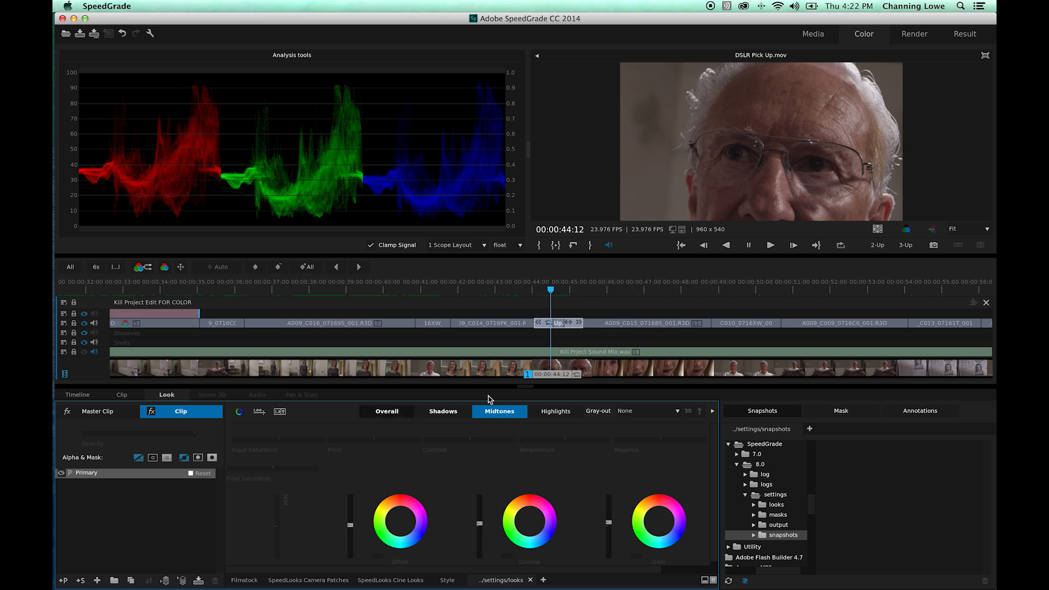
Add a grading layer above the DSLR Pick Up.mov clip and paste the copied Secondary grade into it.
left_click_drag(165, 267, 551, 315)
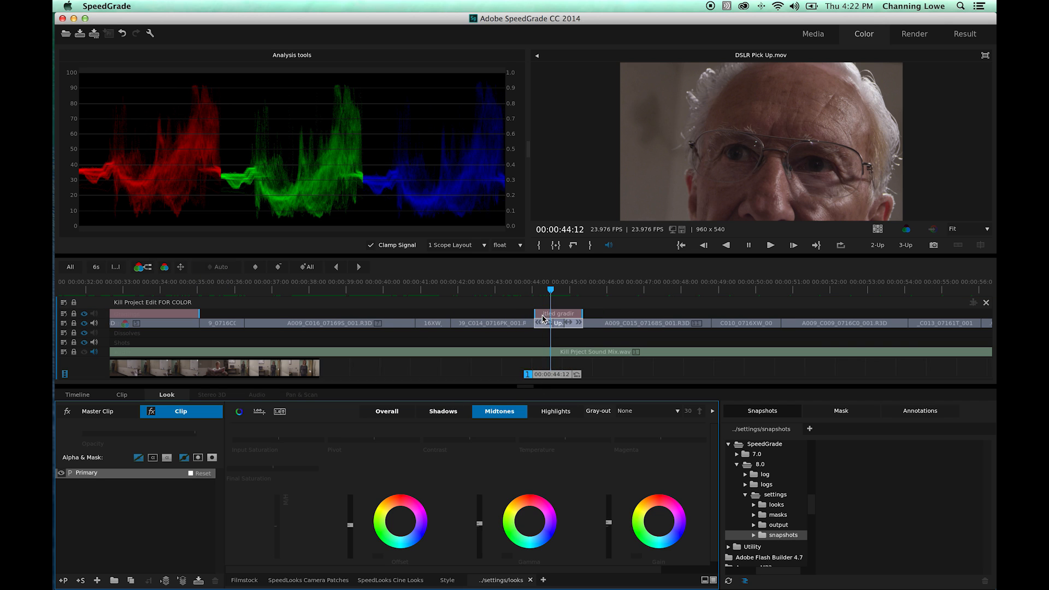
left_click(559, 318)
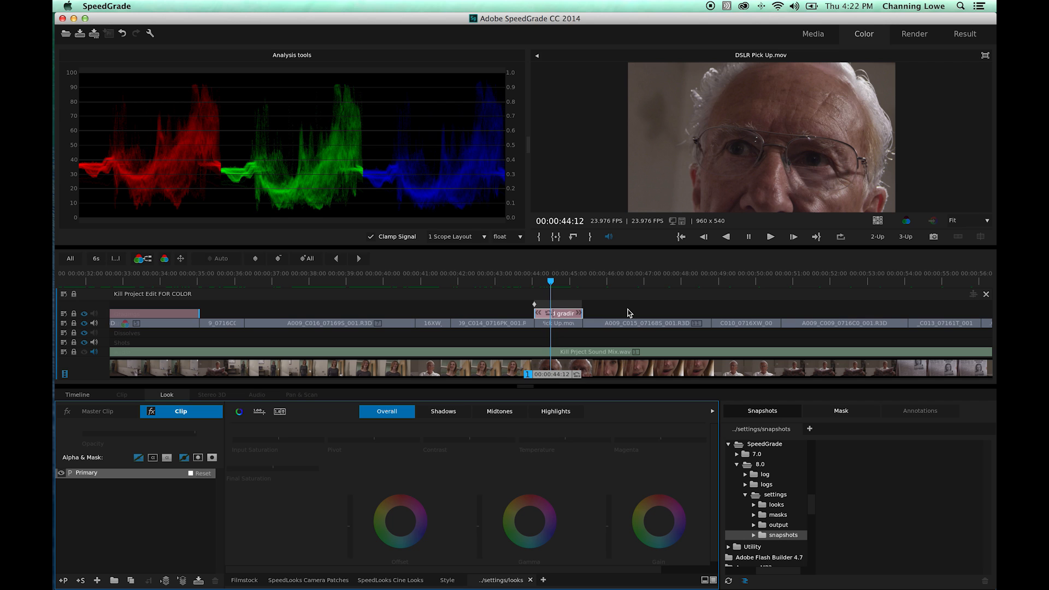
key("super+v")
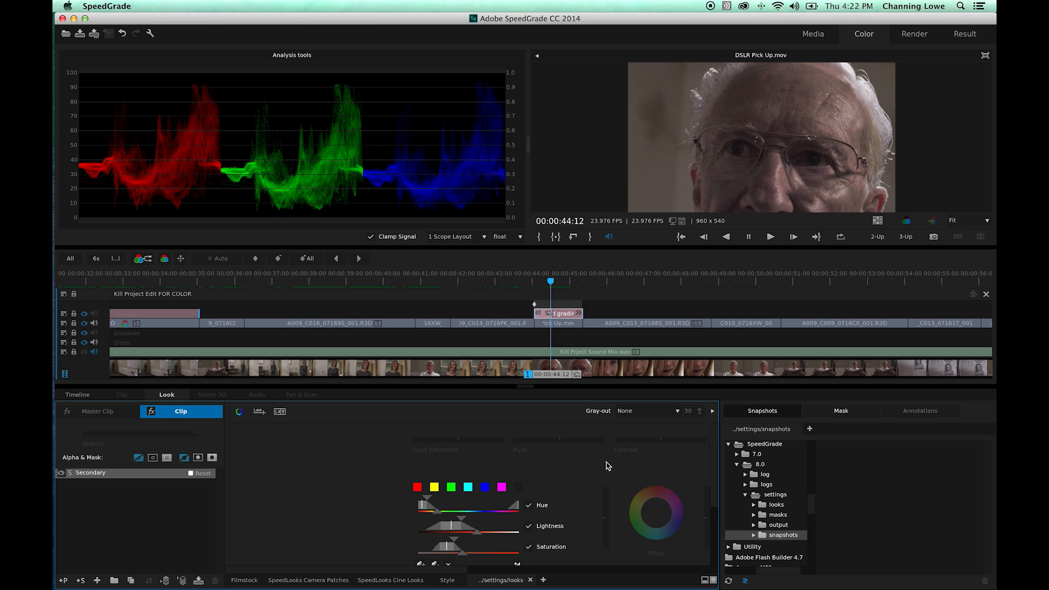
Slightly raise the Final Saturation of the pasted Secondary layer and check the grading controls at full panel width.
scroll(604, 566, "right", 10)
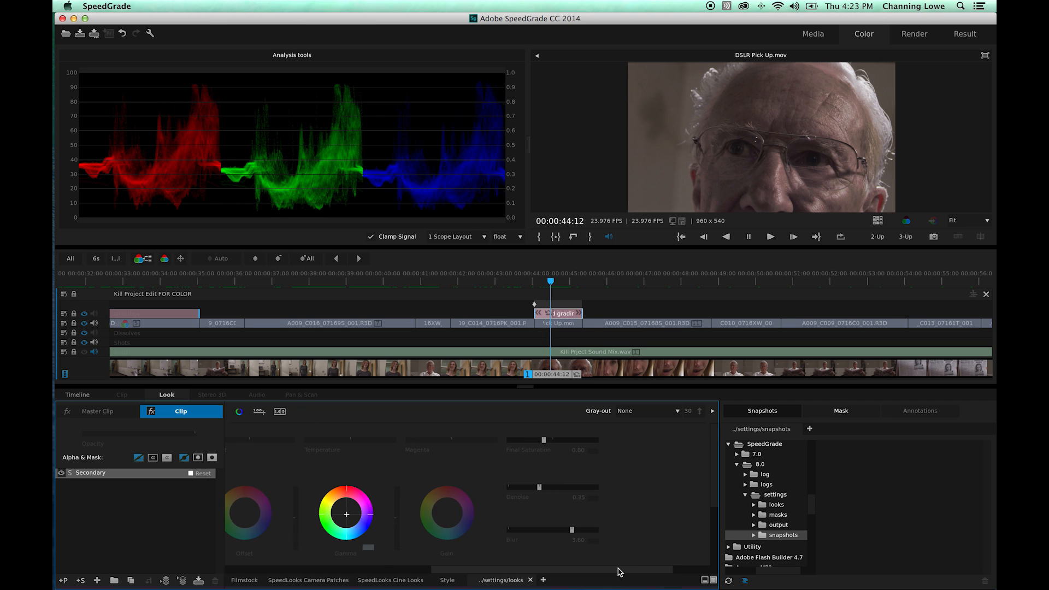
left_click_drag(544, 439, 545, 439)
left_click_drag(546, 439, 545, 439)
left_click(712, 415)
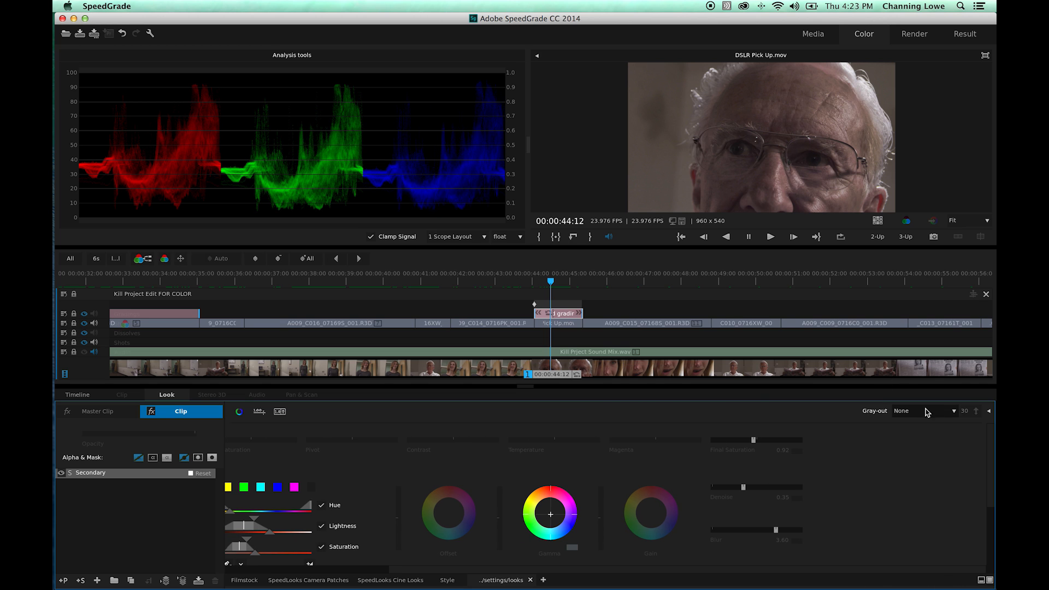
left_click(989, 415)
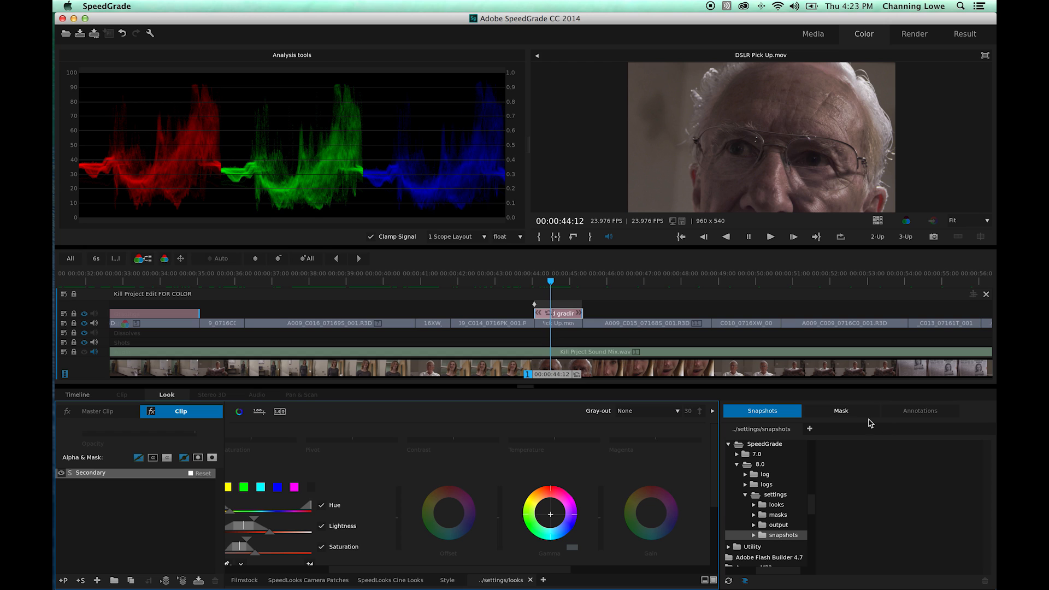
Add an elliptical preset mask to the Secondary layer, enlarge the preview area and deselect the mask.
left_click(842, 413)
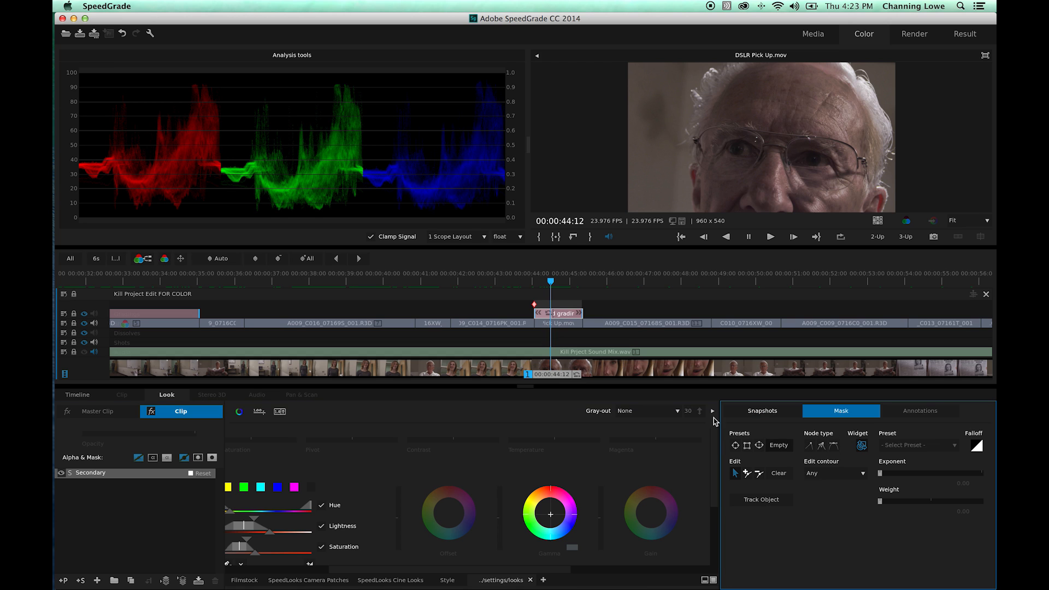
left_click(760, 445)
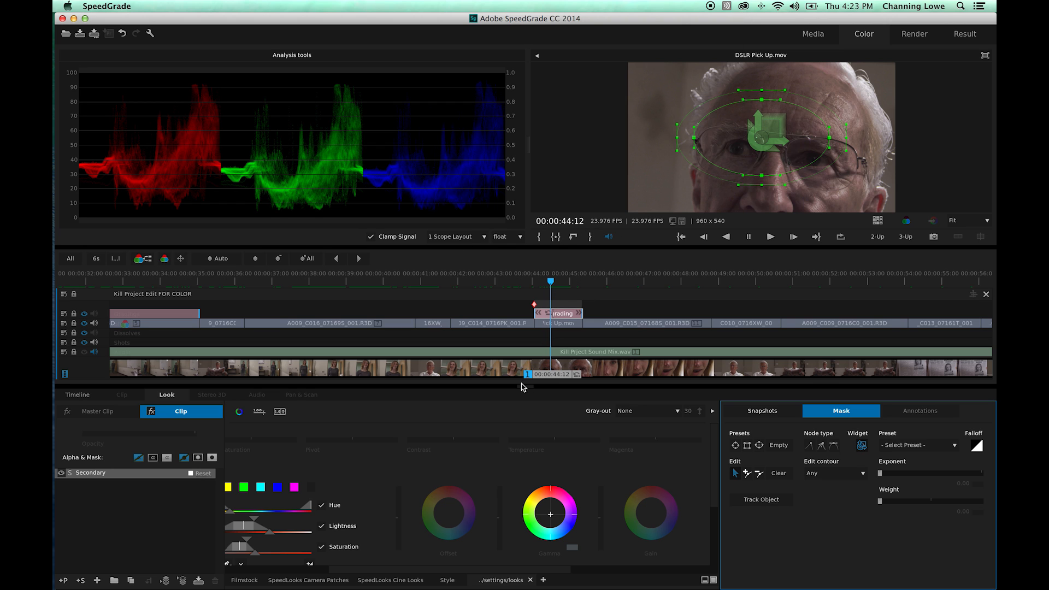
left_click_drag(522, 387, 524, 412)
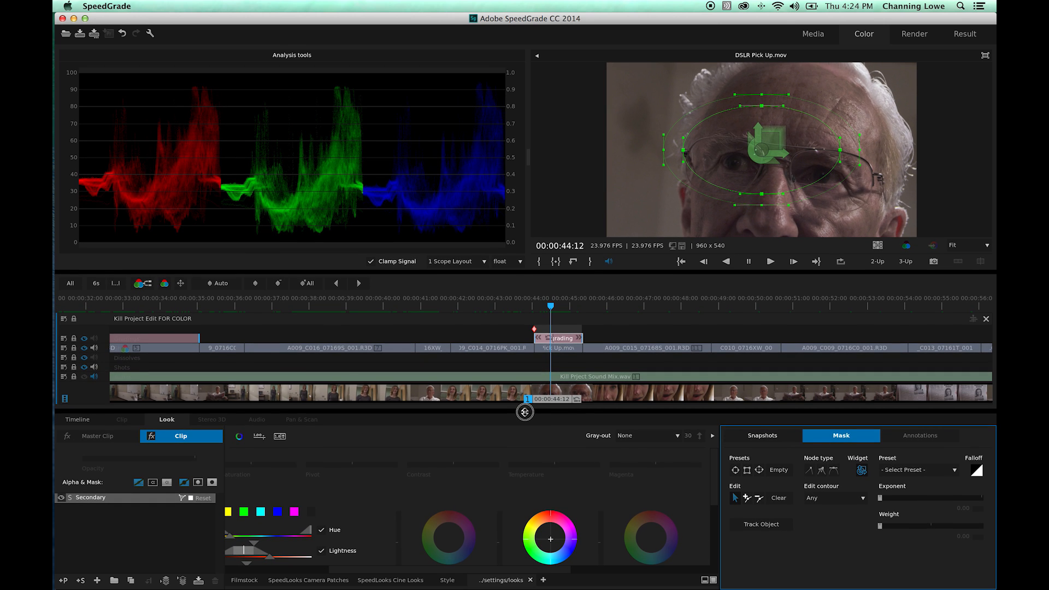
left_click(146, 531)
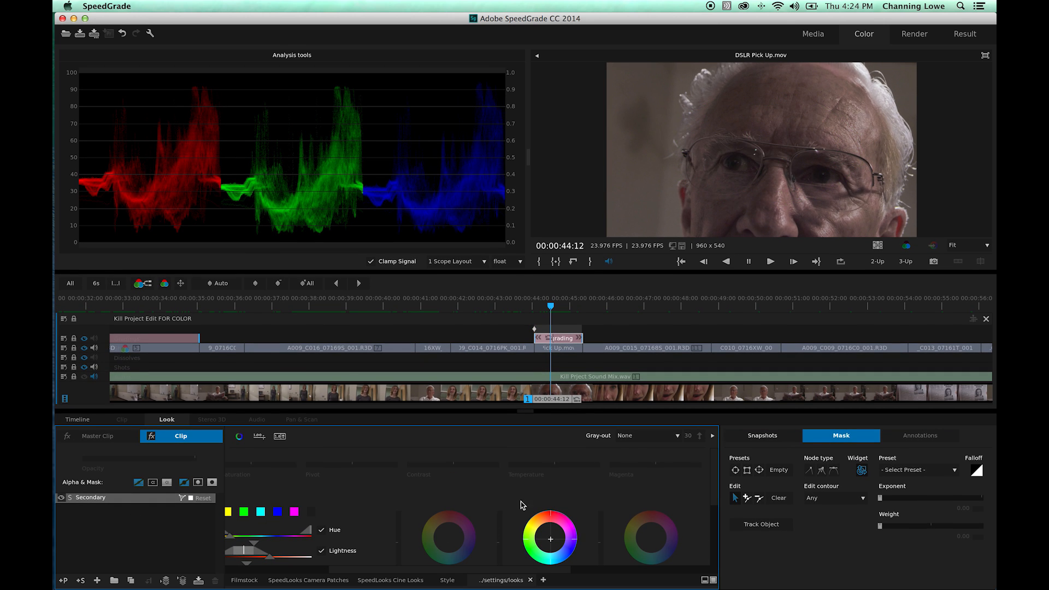
Select the DSLR Pick Up.mov clip and add a second Primary layer above its existing one.
left_click(557, 348)
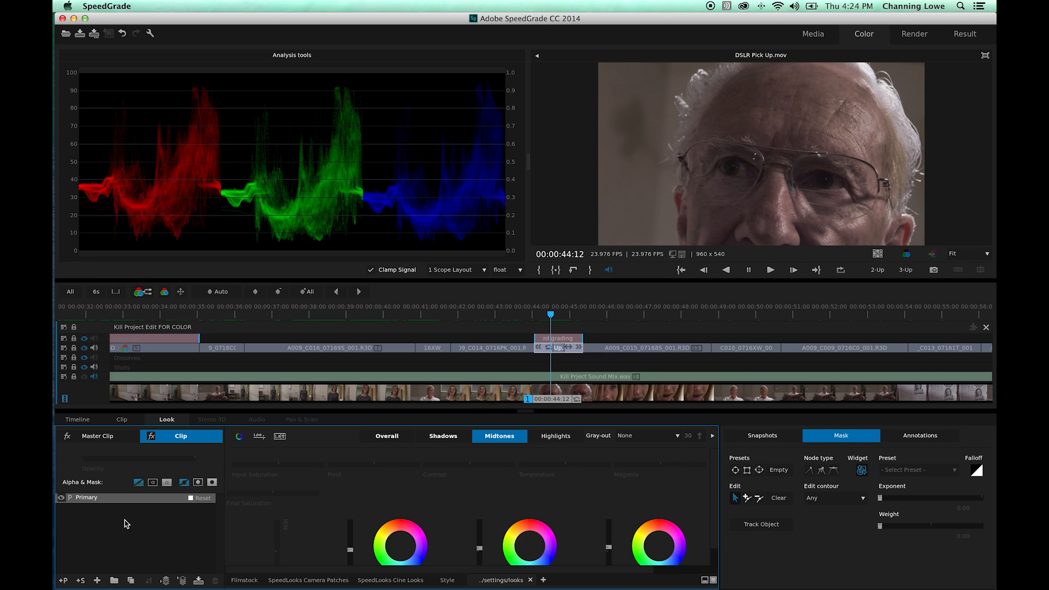
left_click(64, 581)
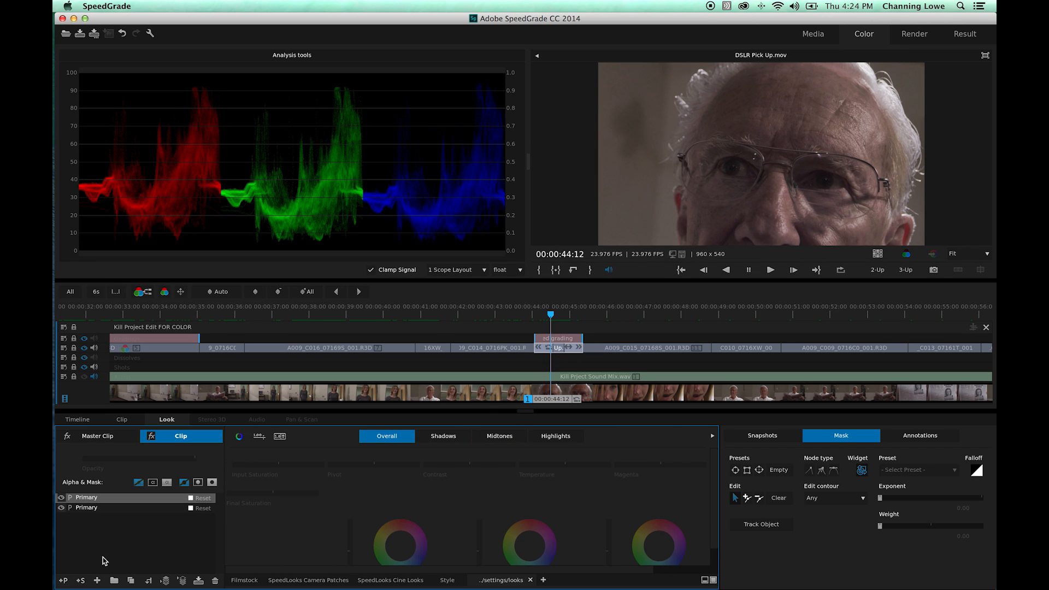
left_click(103, 507)
left_click(88, 498)
Add an elliptical preset mask to the upper Primary layer and enlarge it around the man's eyes and forehead.
left_click(851, 444)
left_click(851, 437)
left_click(760, 470)
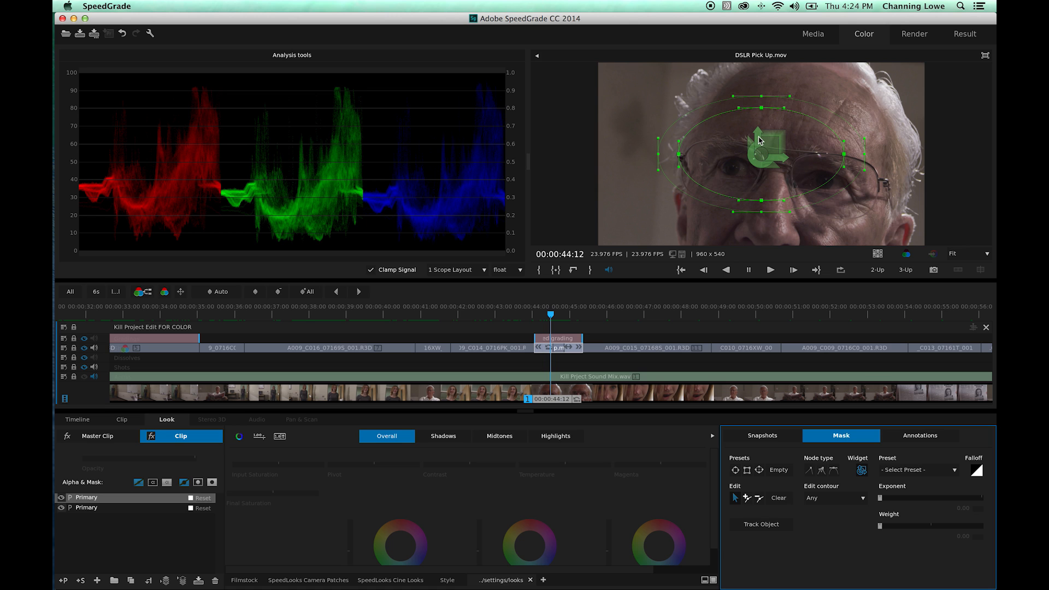
left_click_drag(765, 159, 765, 134)
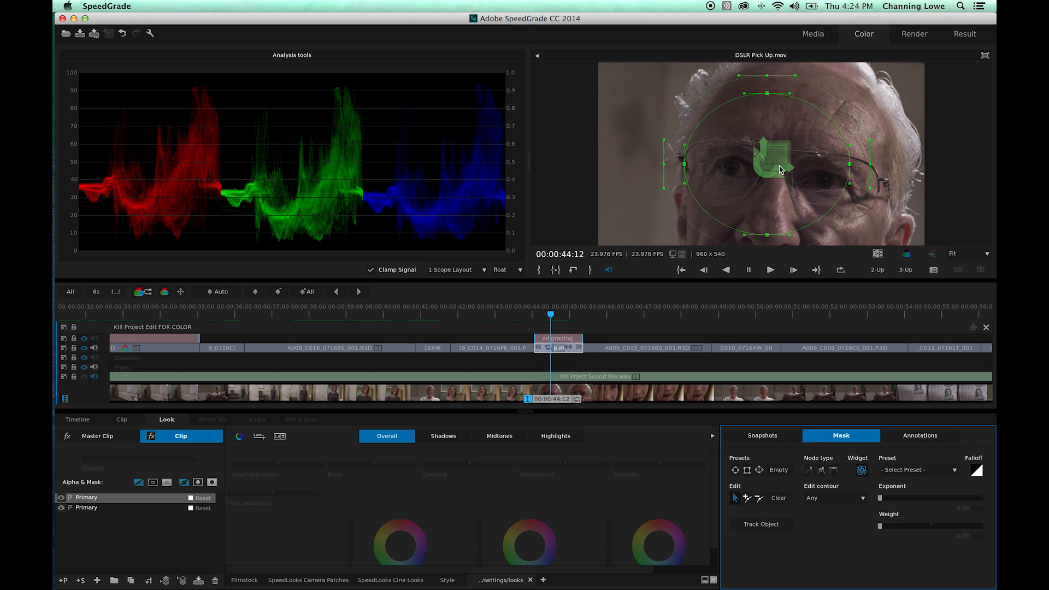
Widen the upper Primary layer's elliptical mask, soften its falloff, tilt it slightly and centre it over the man's glasses.
mouse_move(781, 170)
left_mouse_down()
mouse_move(794, 168)
mouse_move(776, 160)
mouse_move(788, 146)
mouse_move(759, 169)
mouse_move(756, 150)
mouse_move(781, 177)
mouse_move(787, 160)
left_mouse_up()
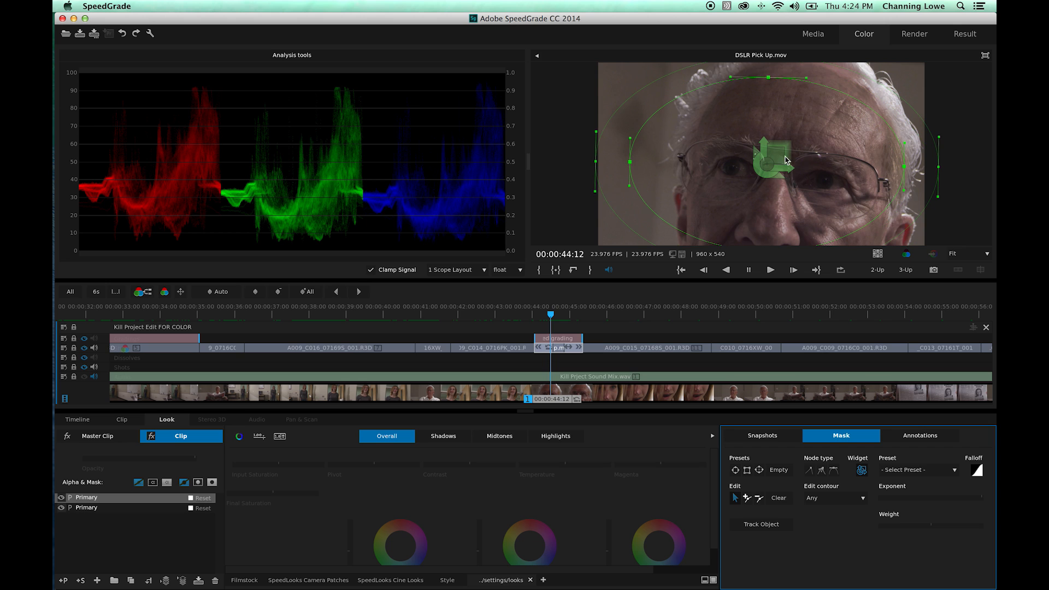
left_click_drag(789, 147, 852, 104)
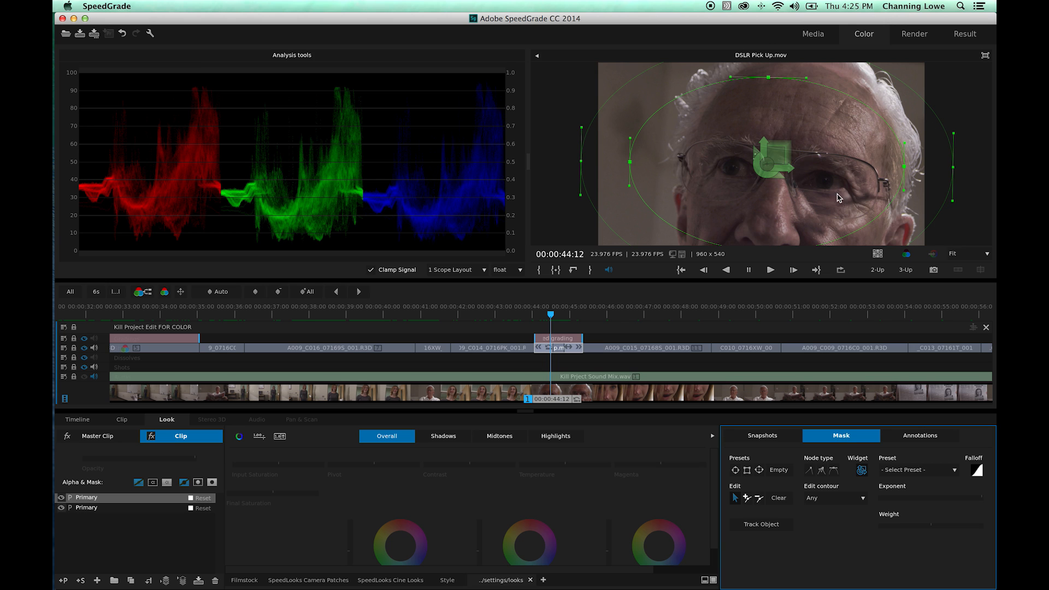
left_click_drag(770, 167, 943, 46)
left_click_drag(806, 165, 826, 138)
left_click_drag(778, 185, 779, 185)
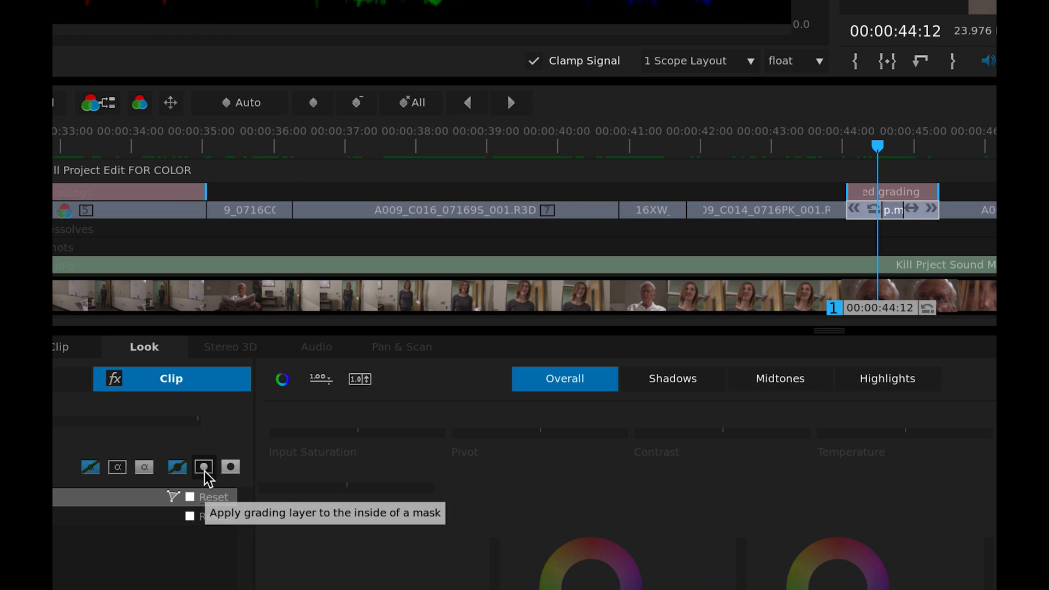
Try applying the upper Primary layer inside its mask with a raised Gamma, and undo the Gamma change.
left_click(204, 470)
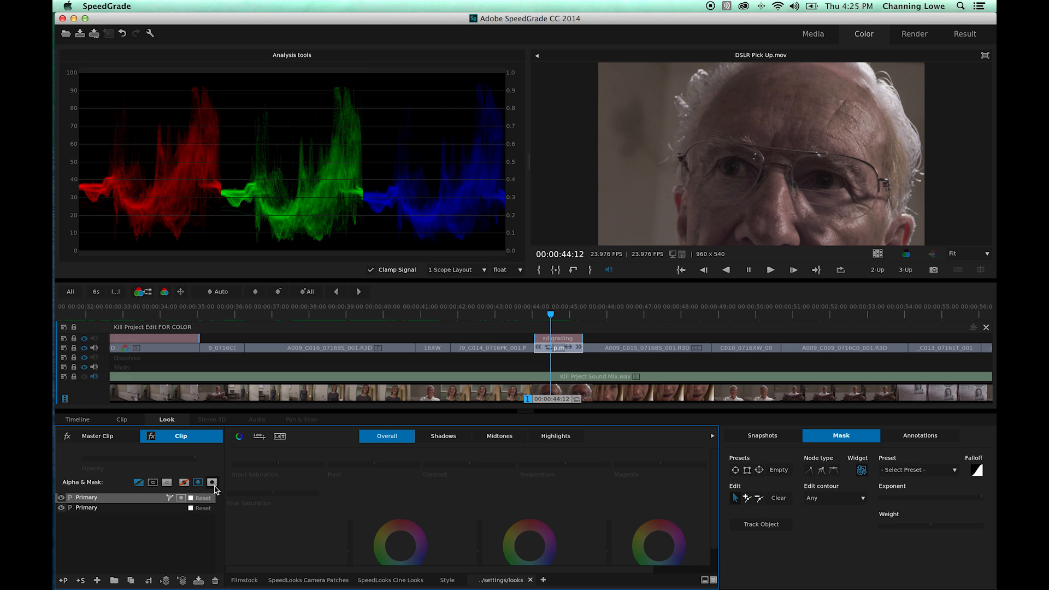
mouse_move(481, 552)
left_mouse_down()
mouse_move(481, 522)
mouse_move(481, 534)
left_mouse_up()
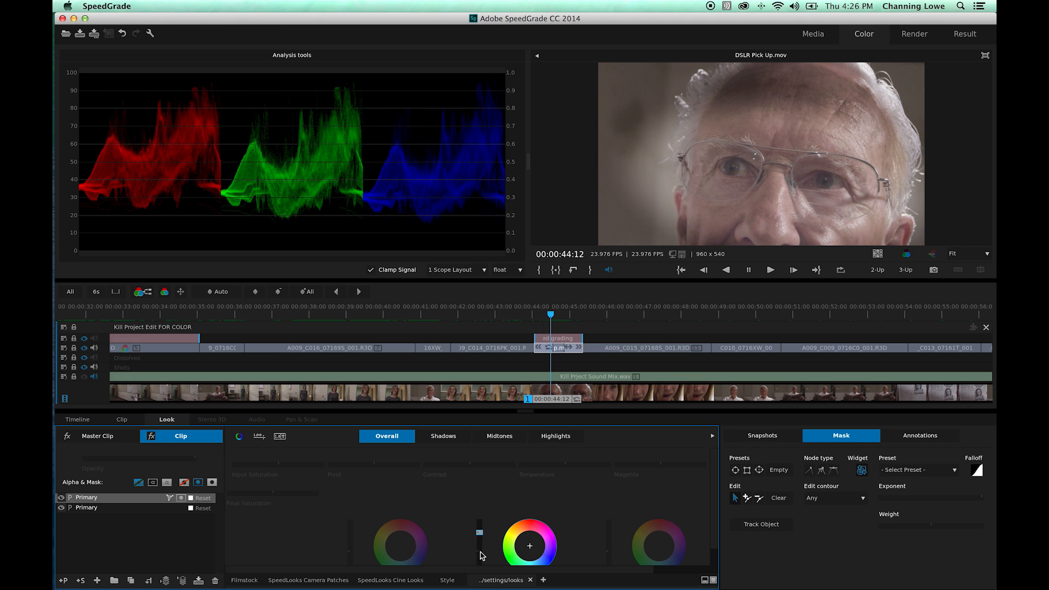
key("super+z")
Apply the upper Primary layer to the outside of its mask and lower its Gamma to darken the surroundings.
left_click(212, 482)
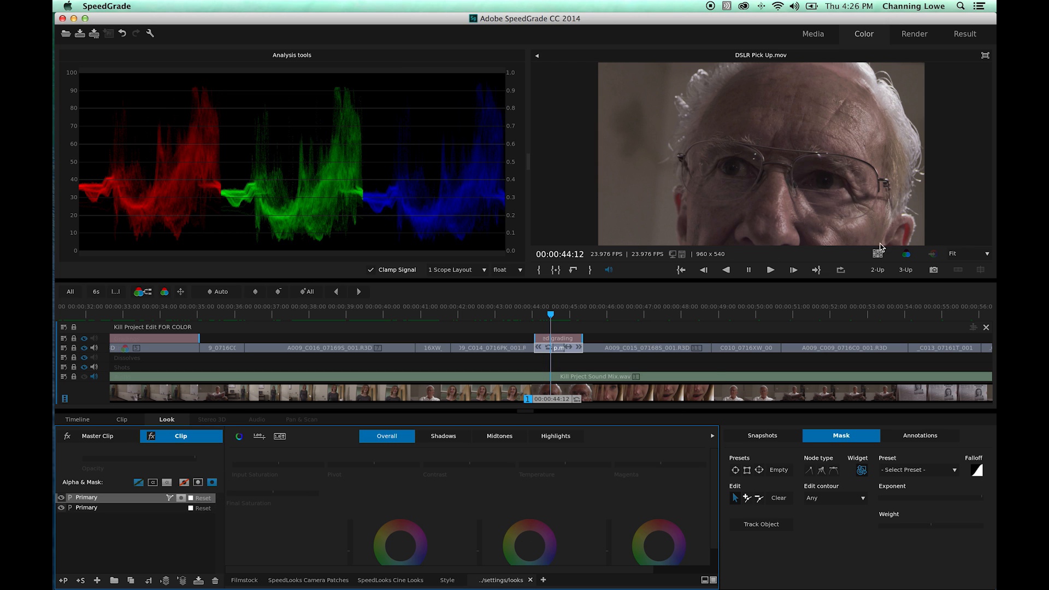
scroll(538, 500, "down", 2)
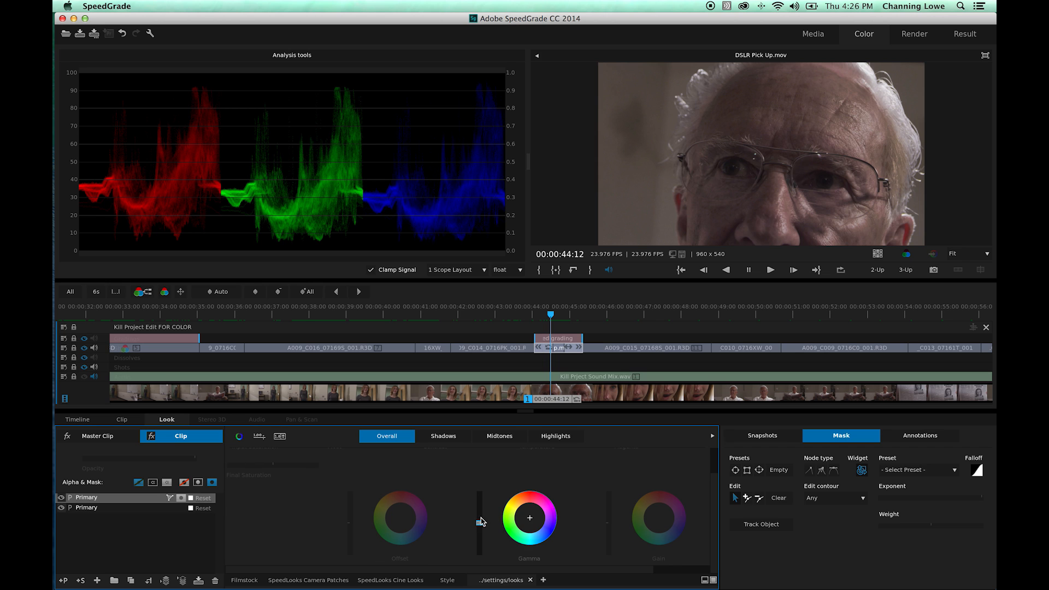
left_click_drag(479, 523, 480, 530)
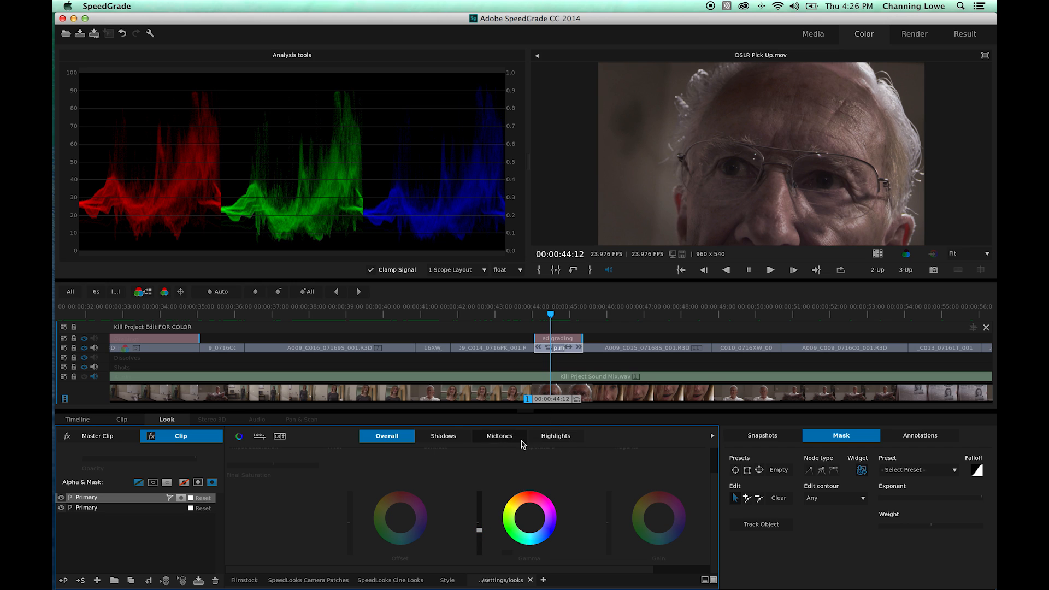
Shrink the mask's inner ellipse around the man's eyes, extend its outer falloff and deselect the mask.
left_click(834, 440)
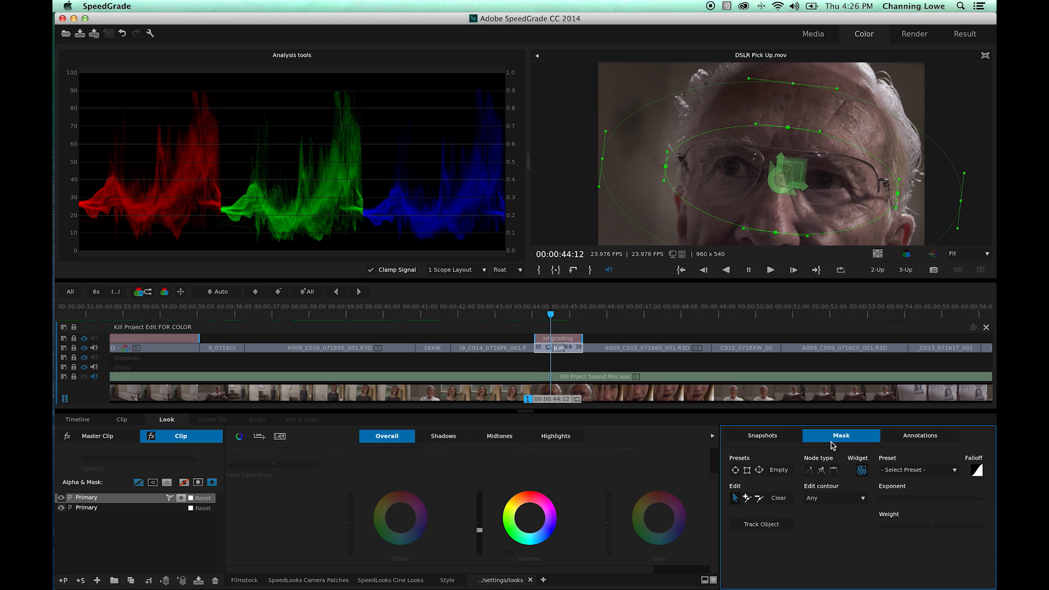
mouse_move(780, 181)
left_mouse_down()
mouse_move(801, 174)
mouse_move(792, 180)
left_mouse_up()
left_click_drag(891, 120, 929, 82)
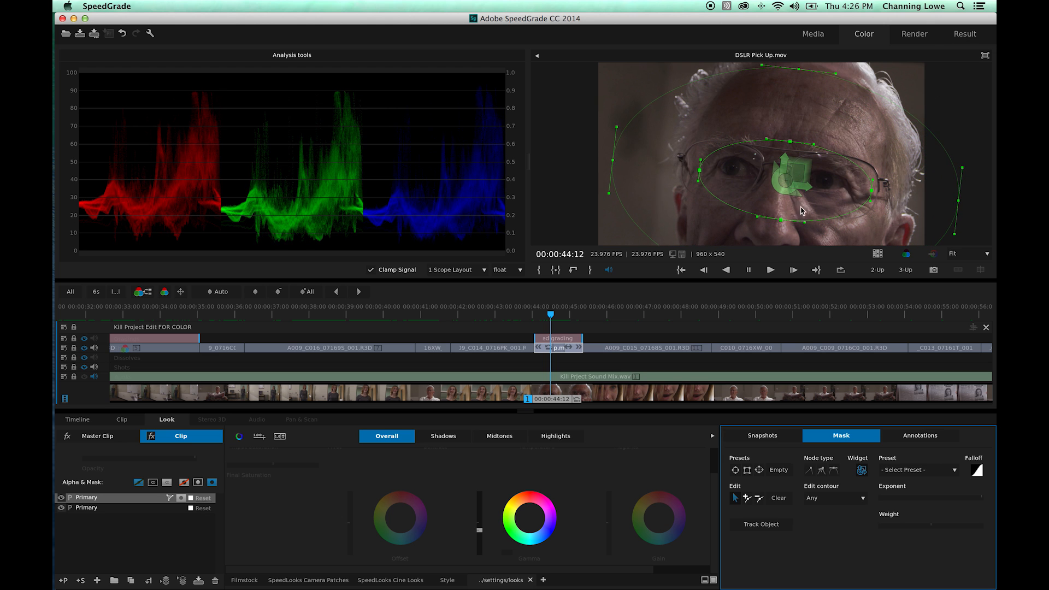
left_click(127, 538)
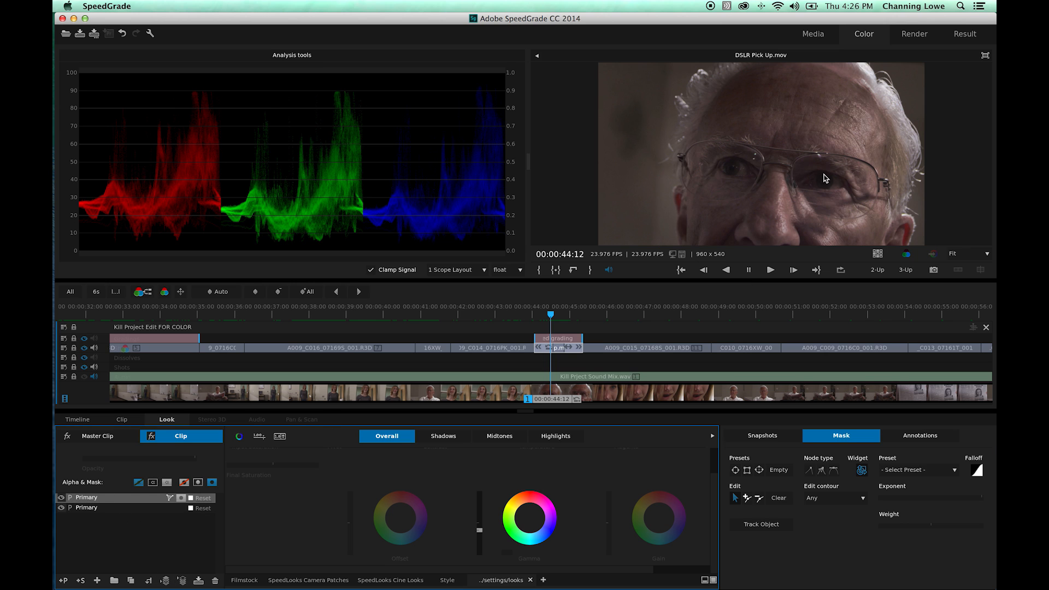
Compare the close-up with the vignette layer off and on, and play it through into the following clip.
left_click(62, 498)
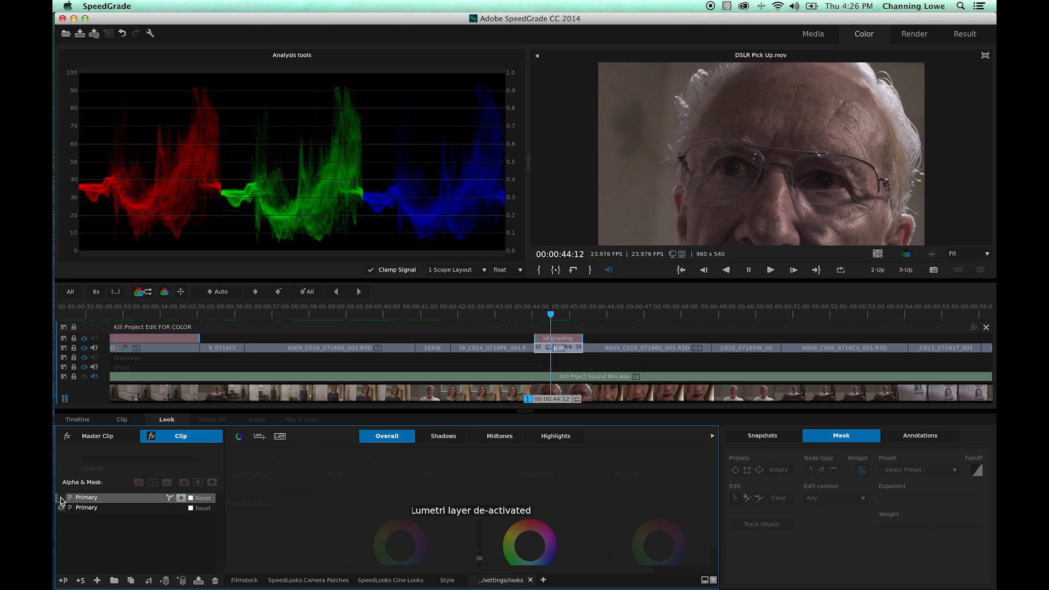
left_click(61, 498)
key("space")
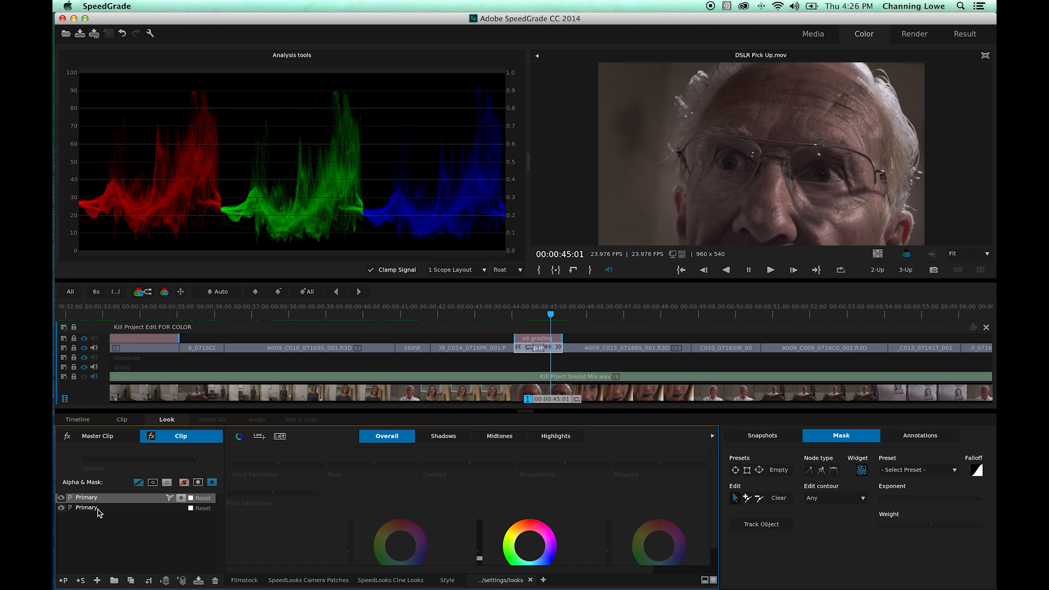
key("space")
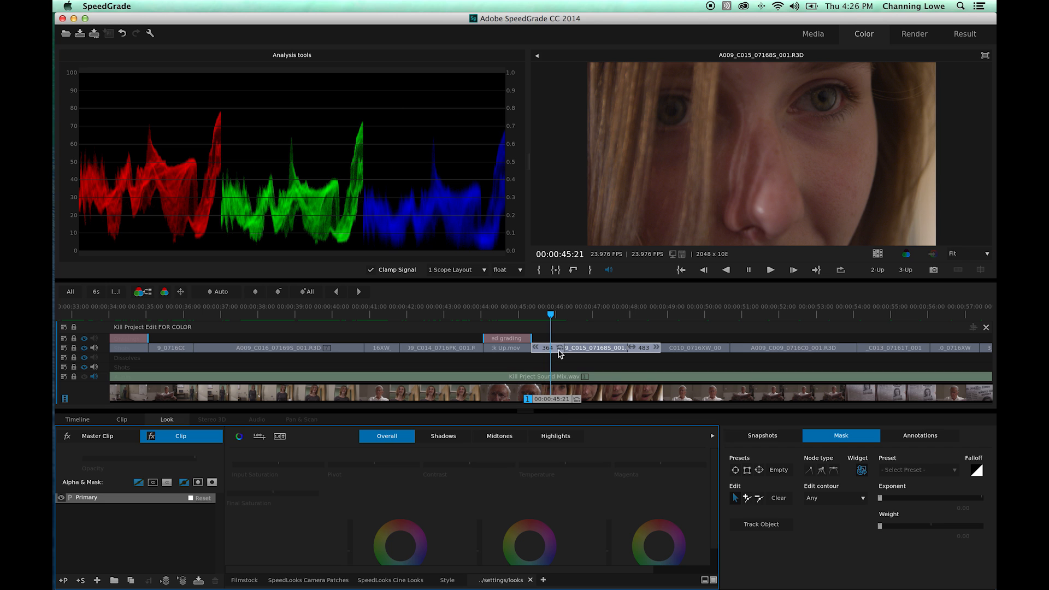
Go to the newspaper headline clip at 00:00:57:17 and raise its Primary layer's overall Gamma to brighten it.
left_click_drag(549, 404, 684, 403)
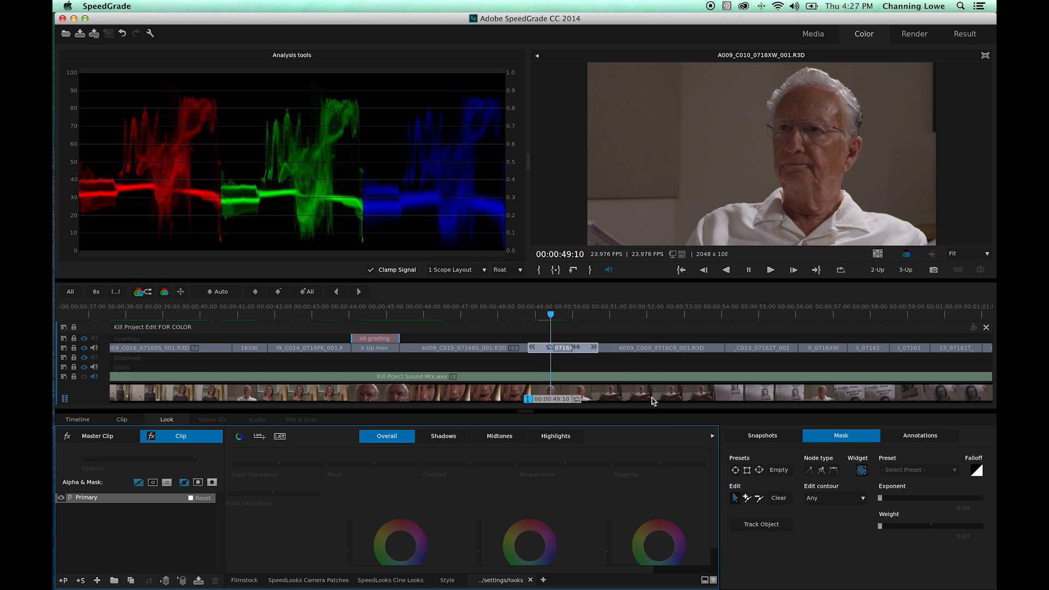
left_click_drag(549, 404, 838, 401)
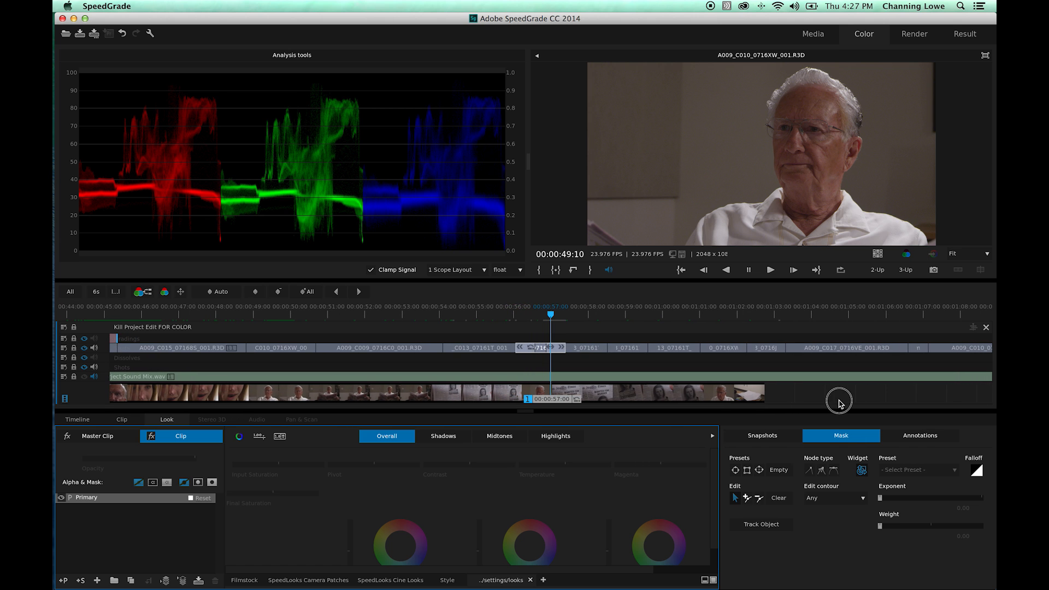
left_click(564, 404)
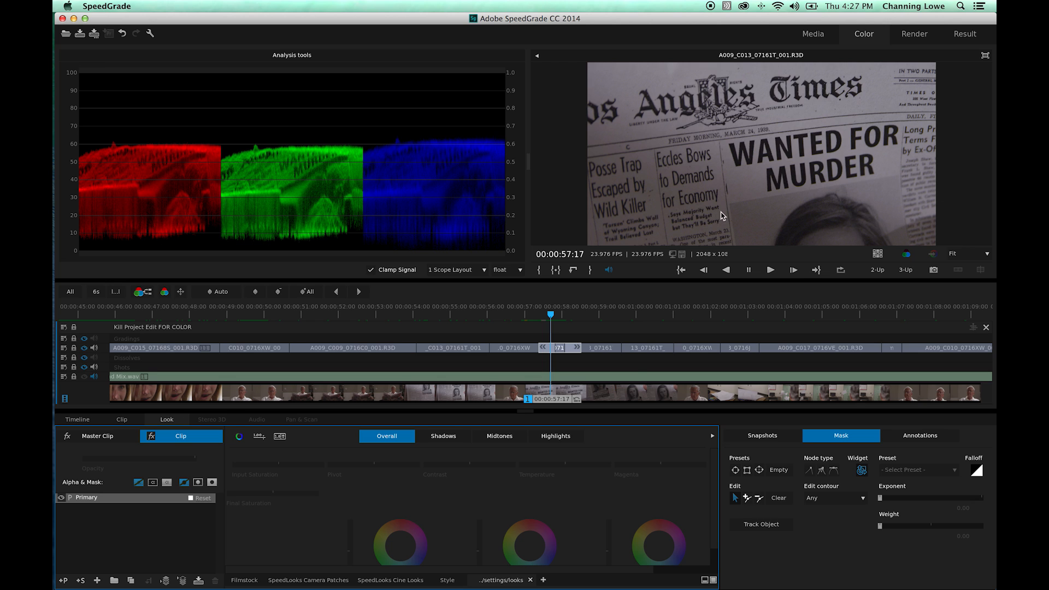
left_click(121, 534)
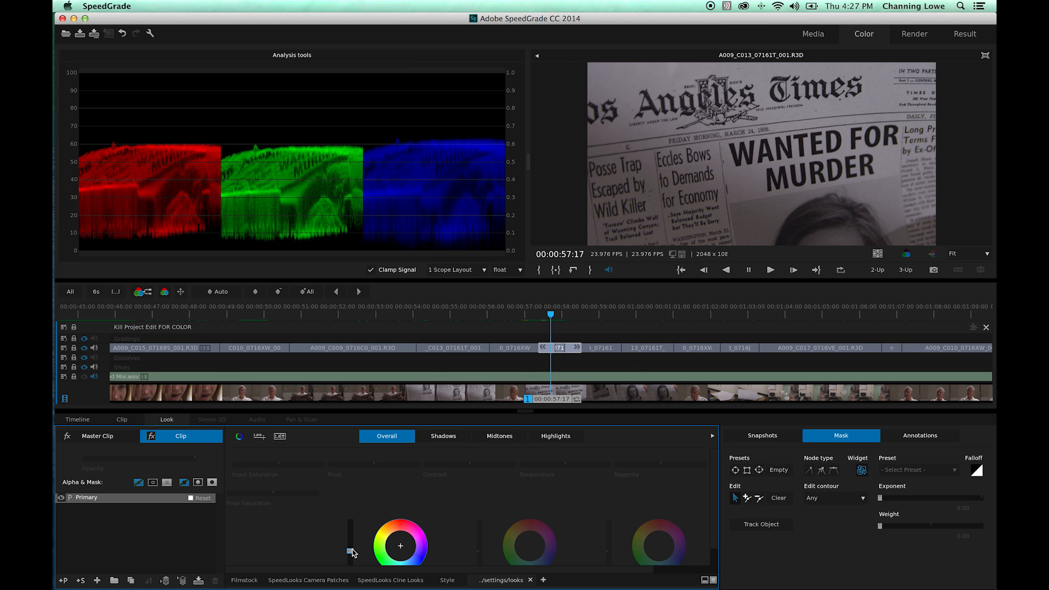
left_click_drag(352, 551, 353, 551)
left_click_drag(480, 550, 482, 550)
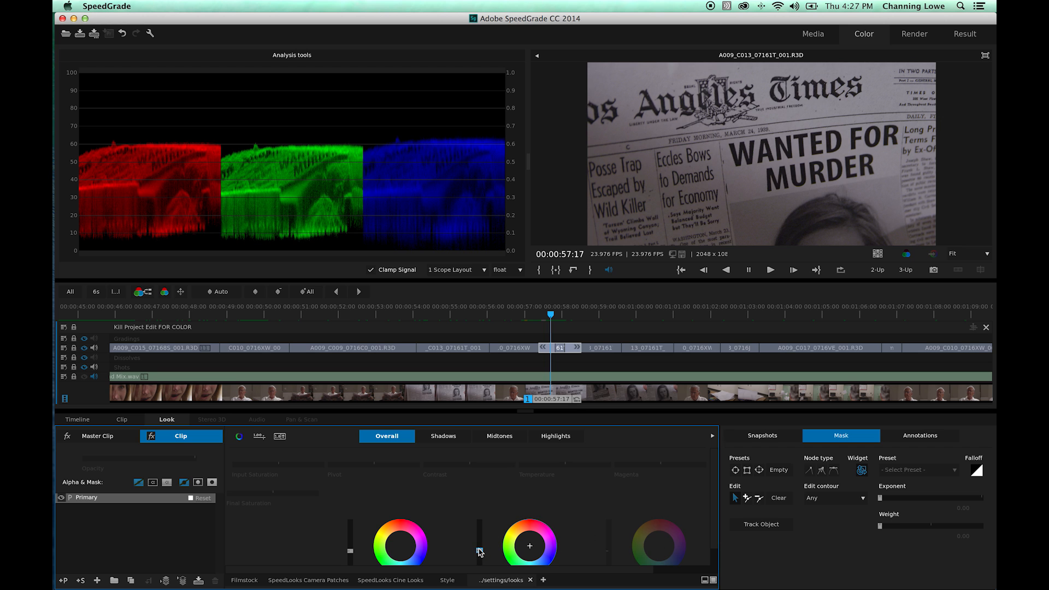
left_click_drag(479, 549, 479, 547)
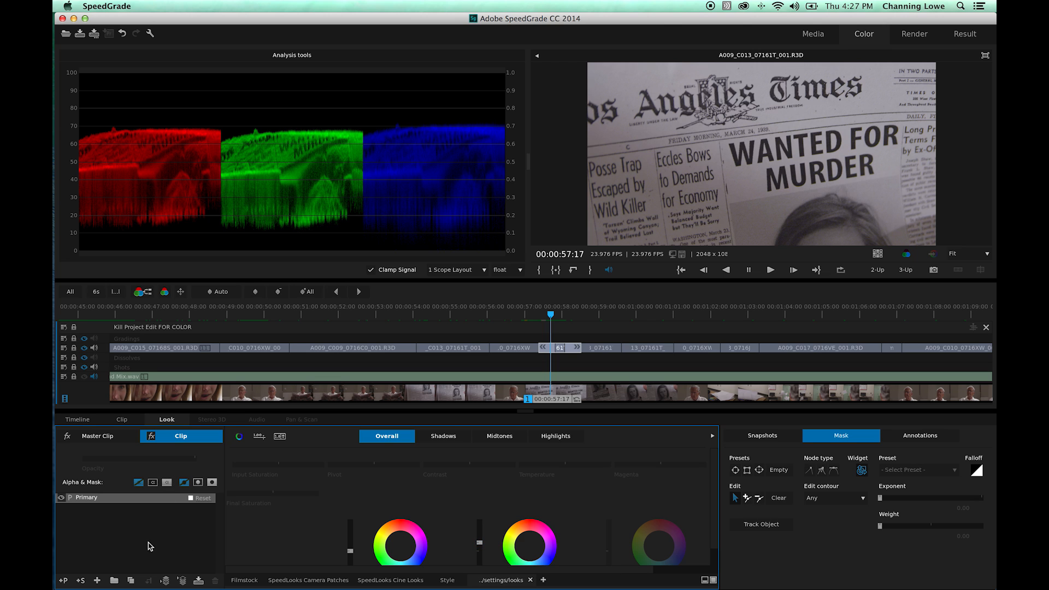
Add a second Primary layer to the headline clip and rename the lower layer Highlight Mask.
left_click(63, 580)
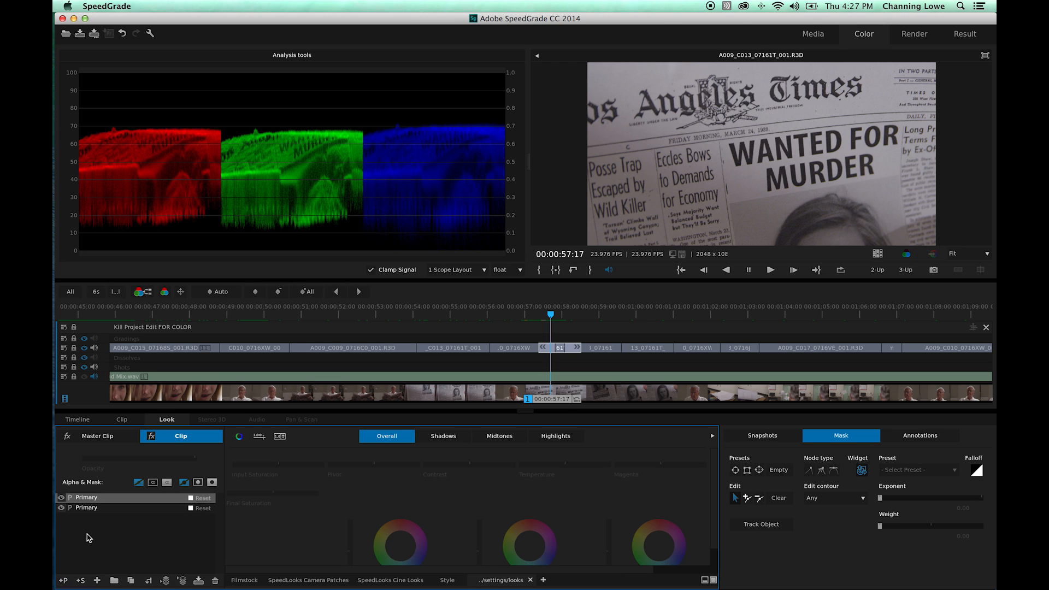
left_click(97, 508)
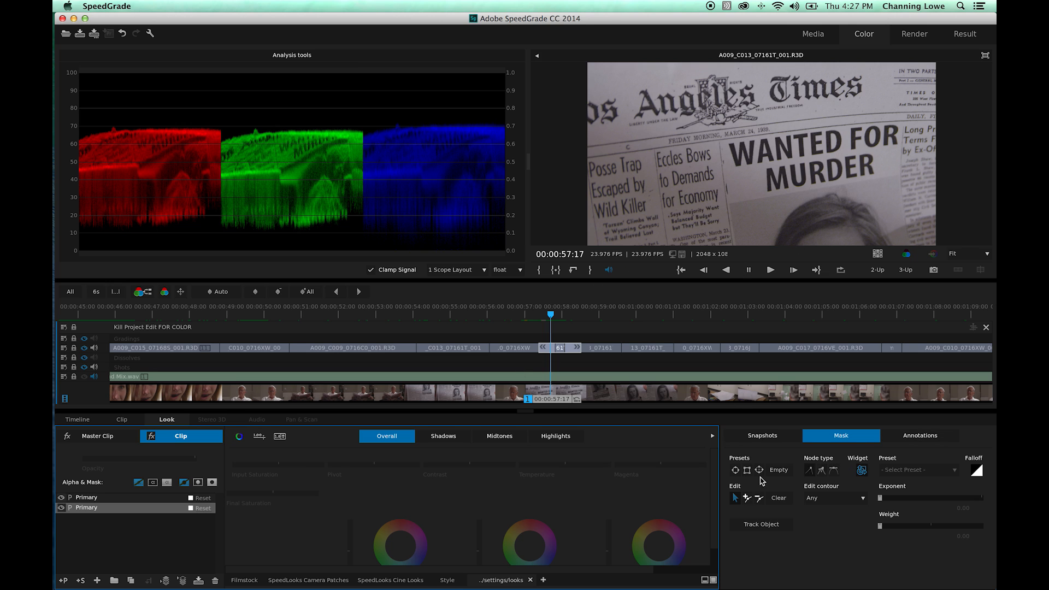
double_click(87, 508)
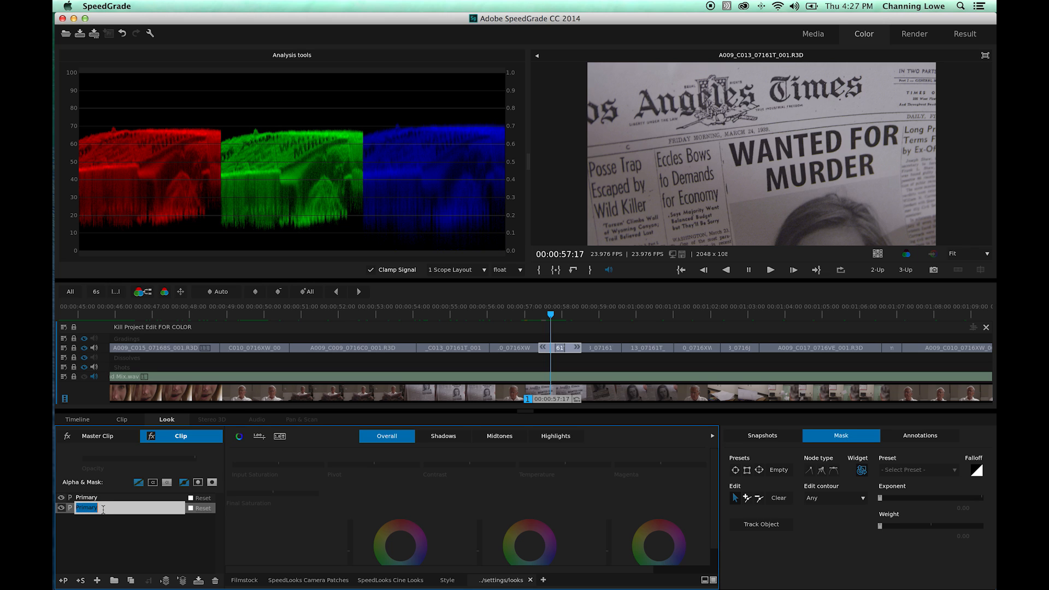
type("Highlight Mask")
key("Return")
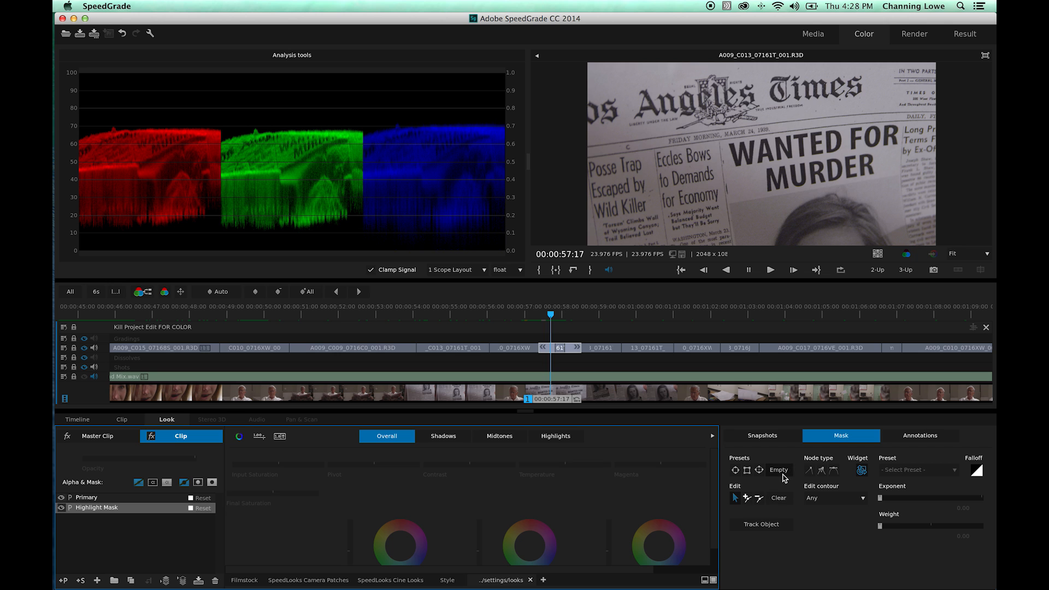
Add an elliptical preset mask to the Highlight Mask layer, centre it on WANTED FOR MURDER, tilt it and widen its soft edge.
left_click(759, 470)
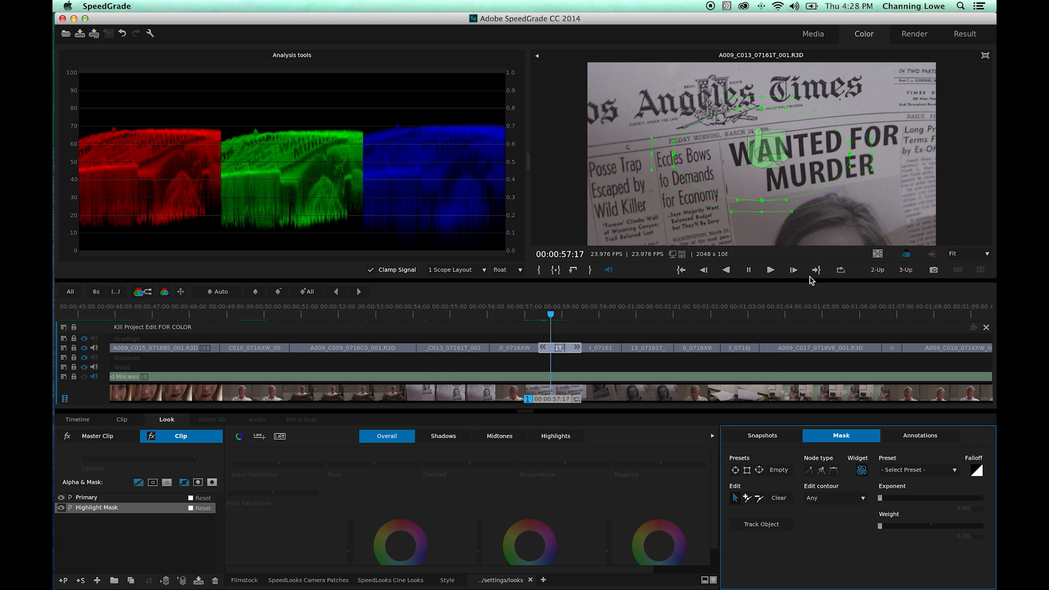
left_click_drag(767, 172, 832, 142)
left_click_drag(942, 87, 1000, 51)
left_click_drag(832, 141, 931, 104)
mouse_move(807, 145)
left_mouse_down()
mouse_move(803, 167)
mouse_move(816, 158)
left_mouse_up()
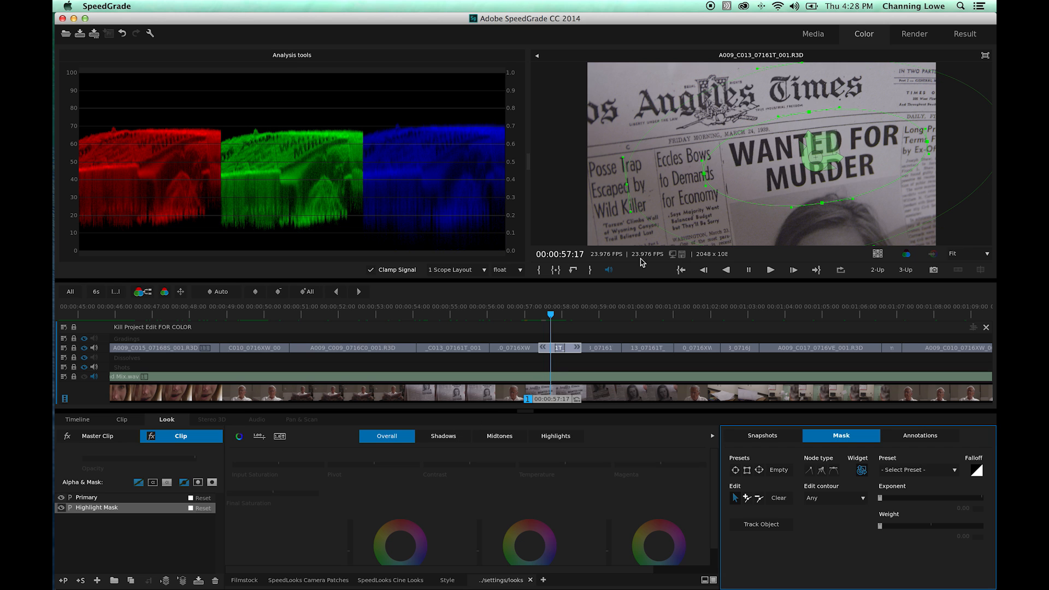
left_click_drag(875, 81, 996, 1)
Apply the Highlight Mask layer outside its mask, lower its Gamma and compare the shot with grading off and on.
left_click(212, 483)
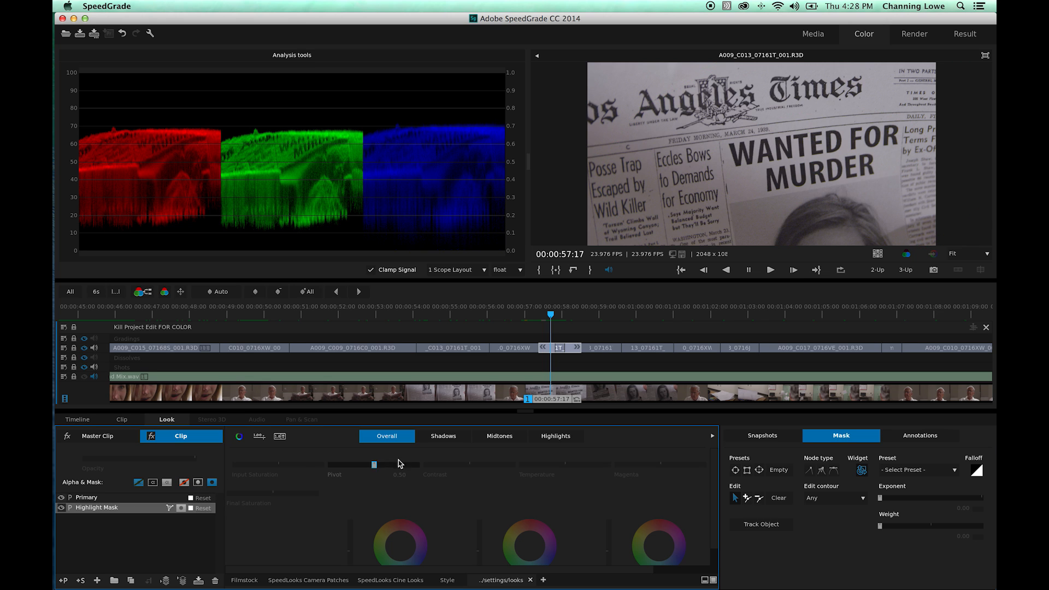
left_click_drag(482, 555, 484, 555)
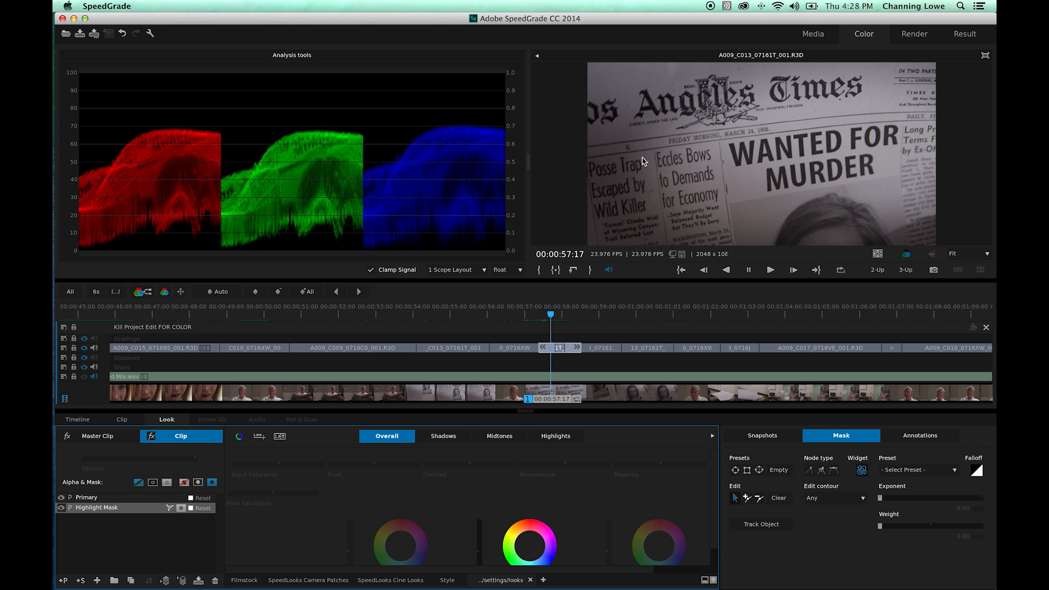
key("0")
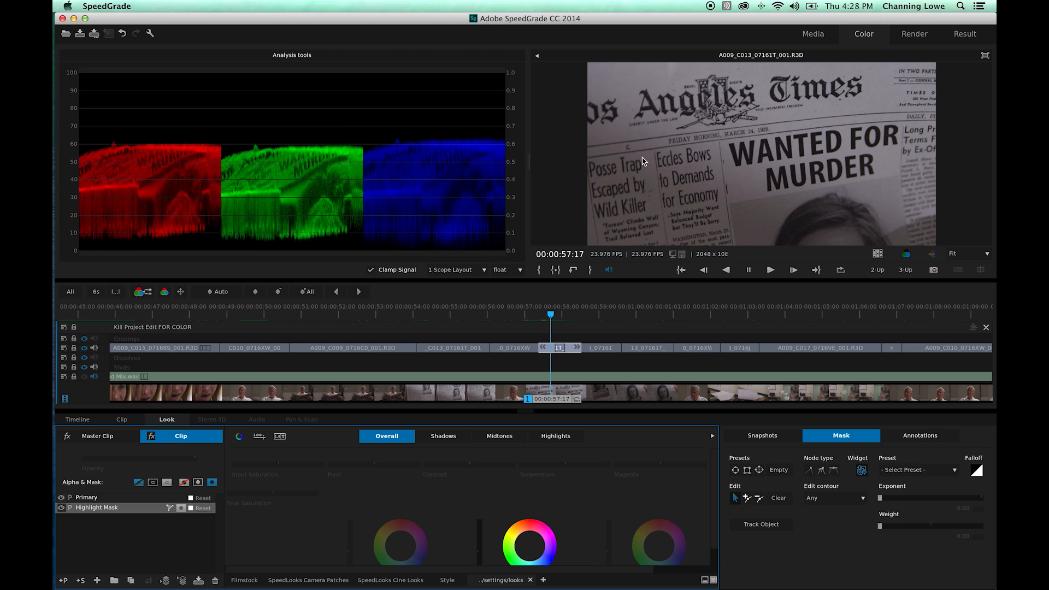
key("0")
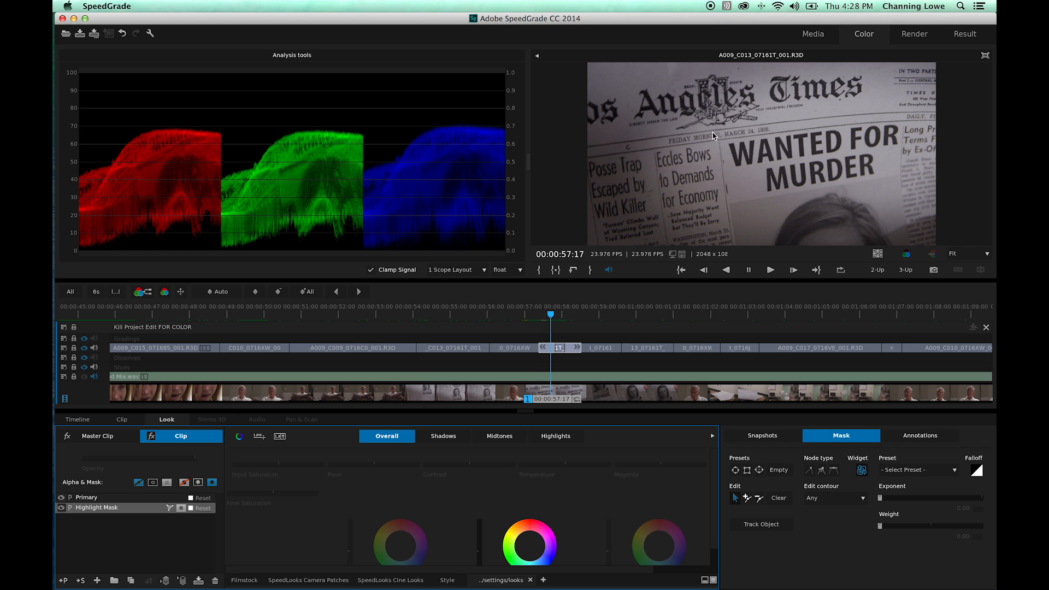
Play on to the newspaper mugshot clip at 00:00:59:05 and raise its Primary layer's overall Gamma.
key("space")
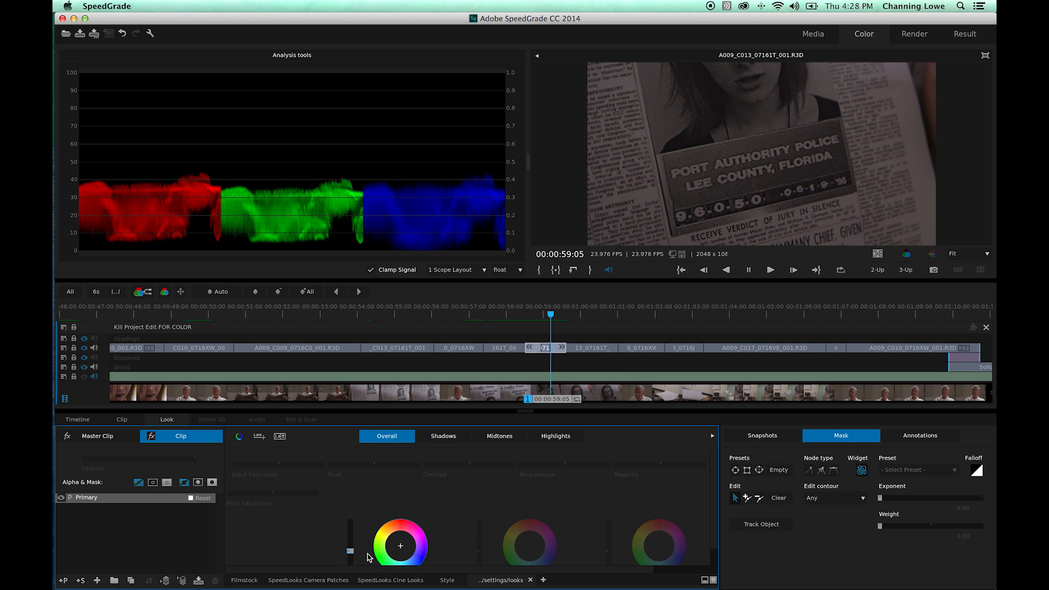
left_click_drag(479, 553, 479, 541)
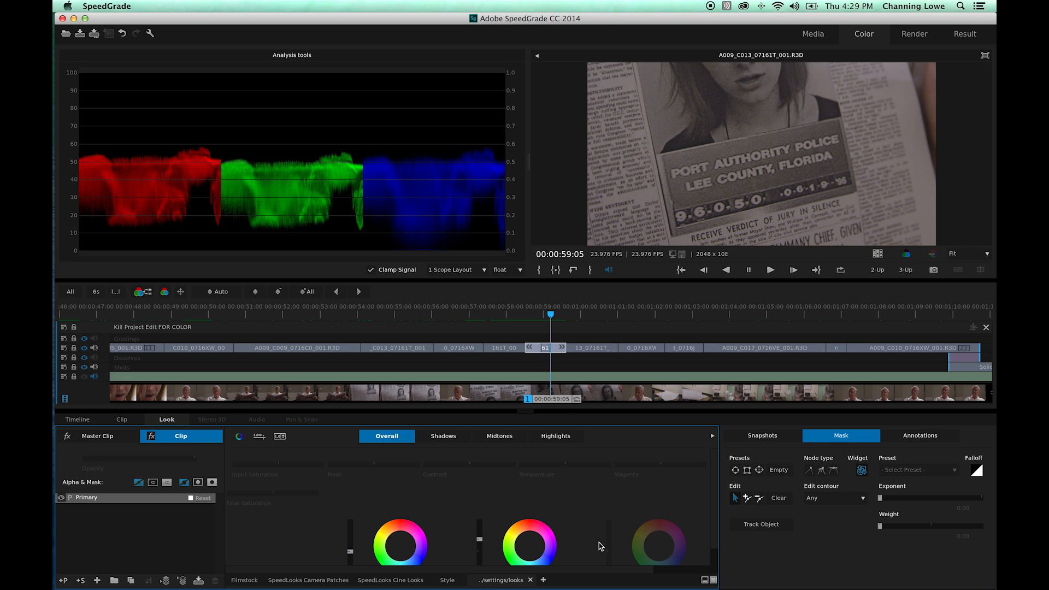
Try lowering the Gamma of the mugshot clip's Shadows range and undo it.
left_click(443, 436)
left_click_drag(480, 551, 479, 559)
key("super+z")
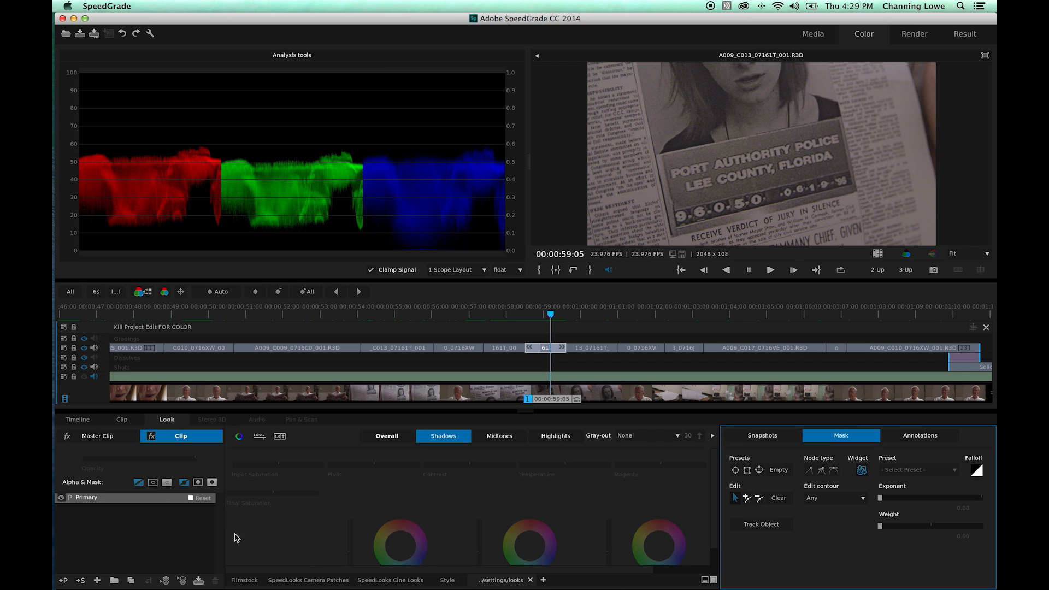
Move the playhead back to the masked headline clip and switch to the Word document with the grading workflow notes.
left_click_drag(547, 403, 513, 414)
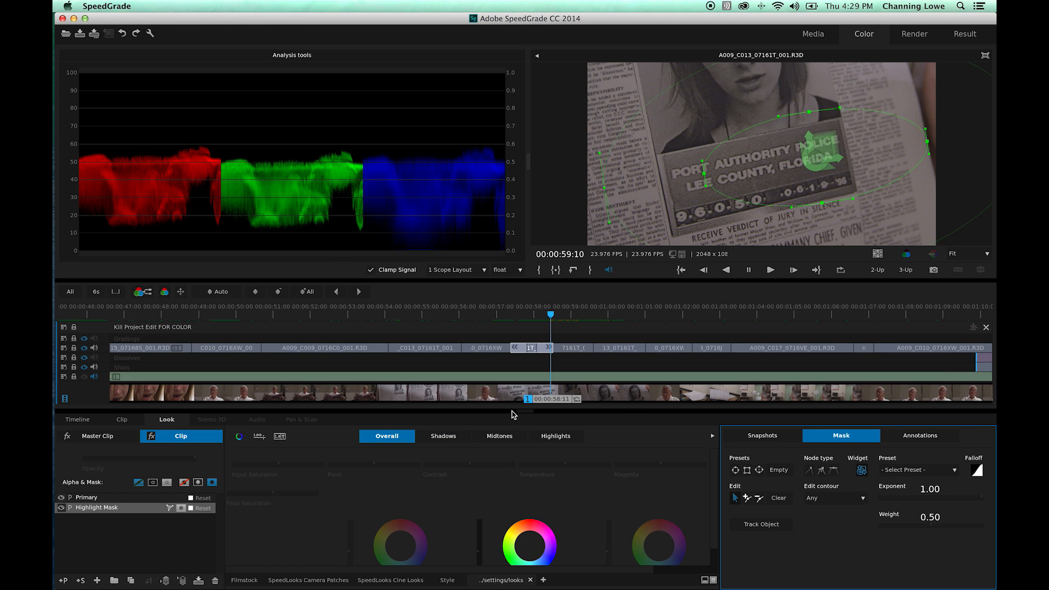
key("super+Tab")
key("super+Tab")
key("super+Tab")
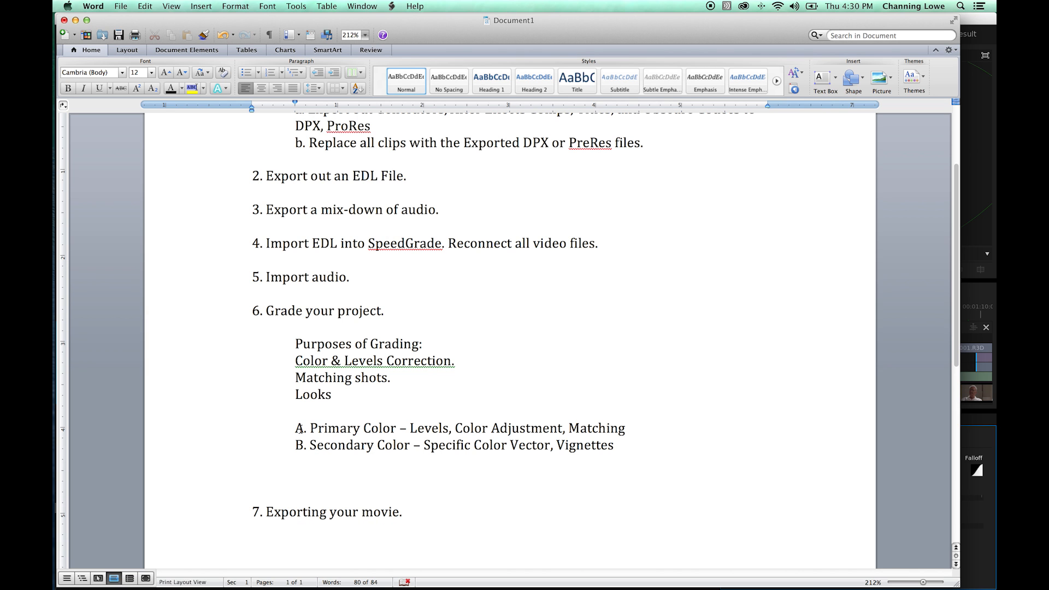
Review the Primary Color and Secondary Color lines of the grading notes, including Levels and Vignettes.
left_click_drag(308, 428, 431, 429)
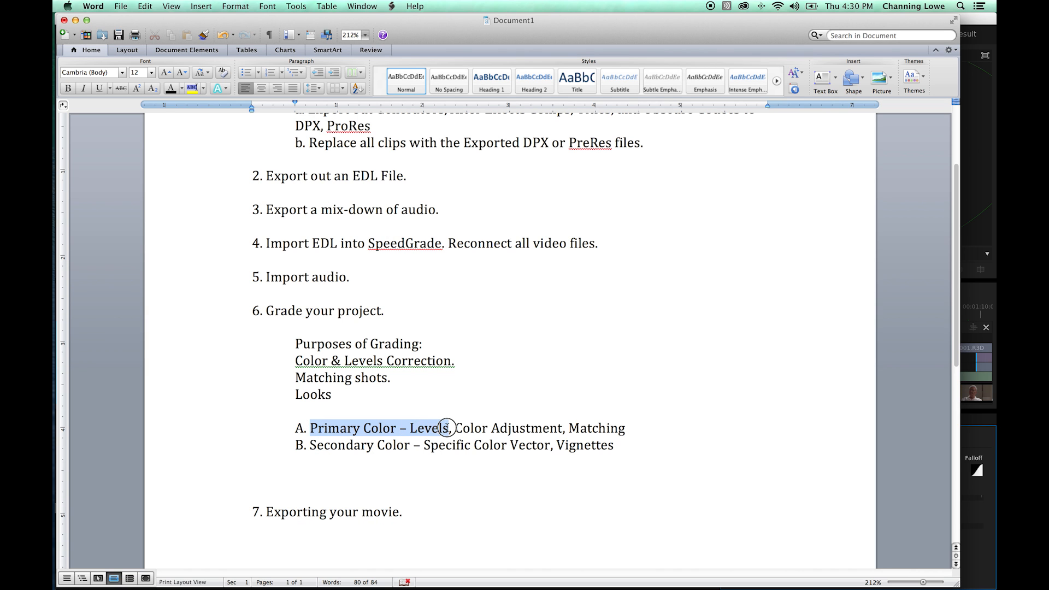
left_click(427, 429)
left_click(453, 428)
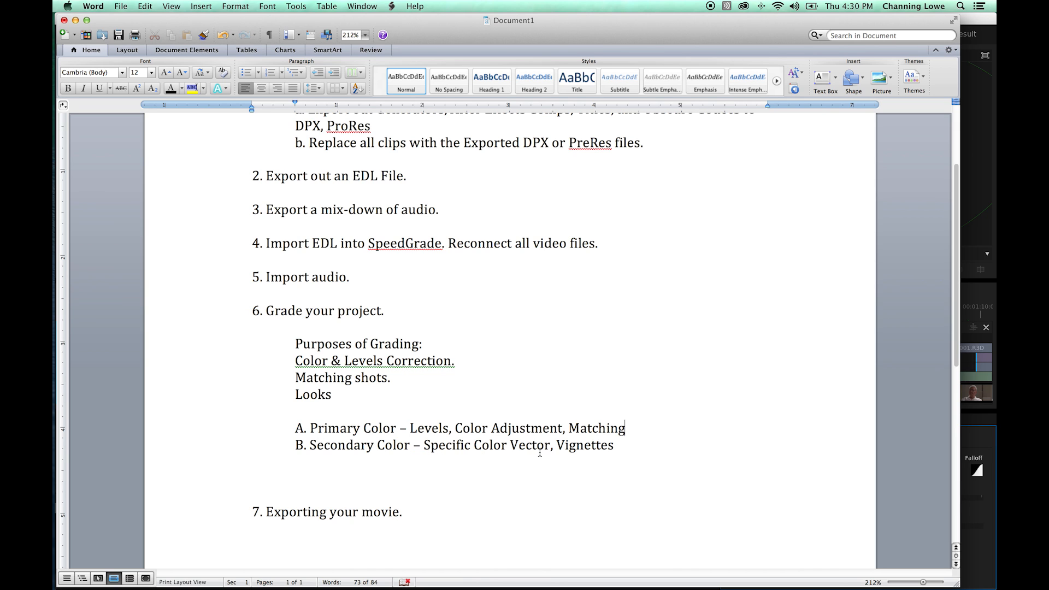
left_click_drag(553, 447, 610, 453)
left_click(569, 450)
left_click(611, 453)
Scrub the SpeedGrade timeline back to 00:00:33:14 and add the line "C. Looks" below the Secondary Color line in the Word notes.
left_click(971, 538)
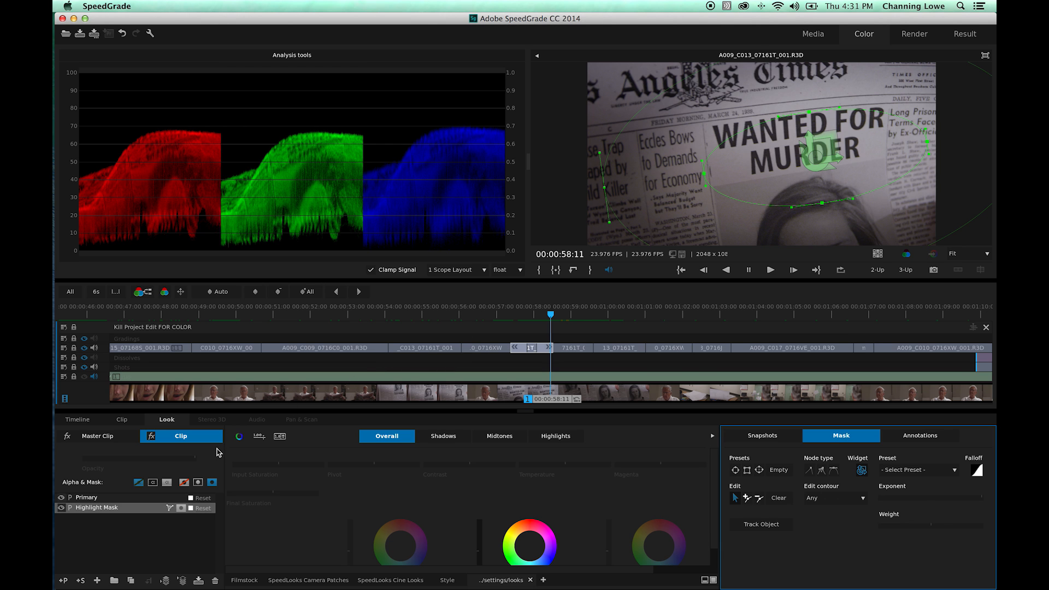
left_click_drag(545, 392, 116, 399)
left_click_drag(577, 399, 55, 394)
key("super+Tab")
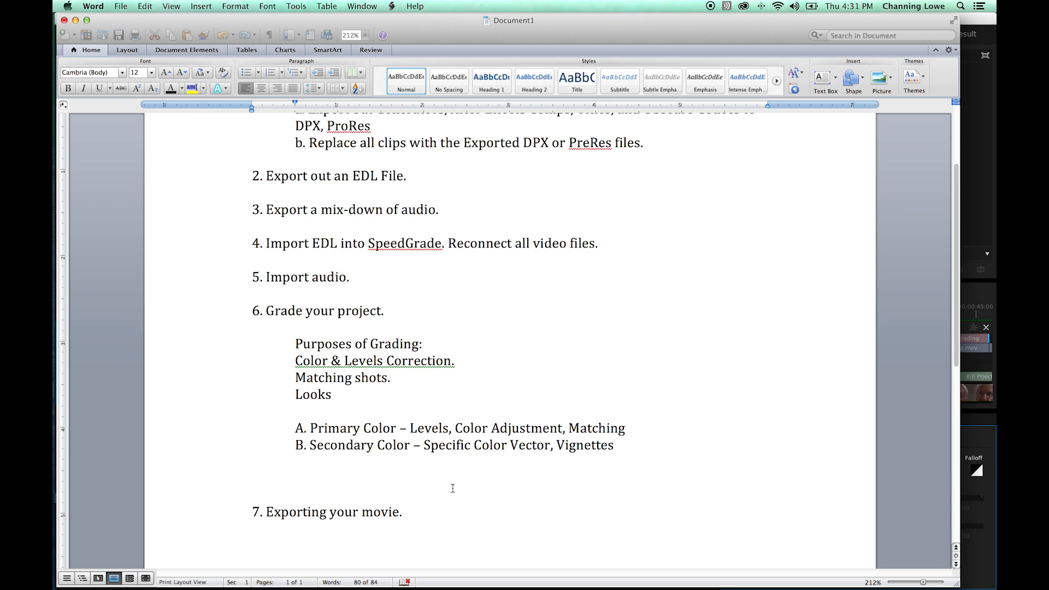
scroll(528, 451, "down", 1)
key("Return")
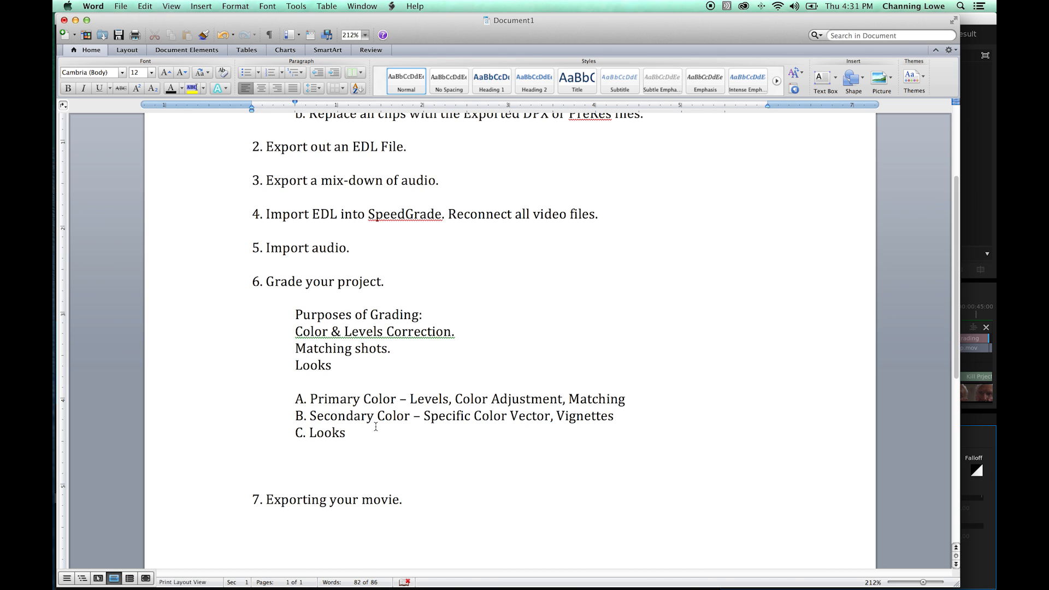
Return to SpeedGrade, move to the newspaper reader shot at 00:00:22:19 and add a grading layer on a new track above the existing gradings.
key("super+Tab")
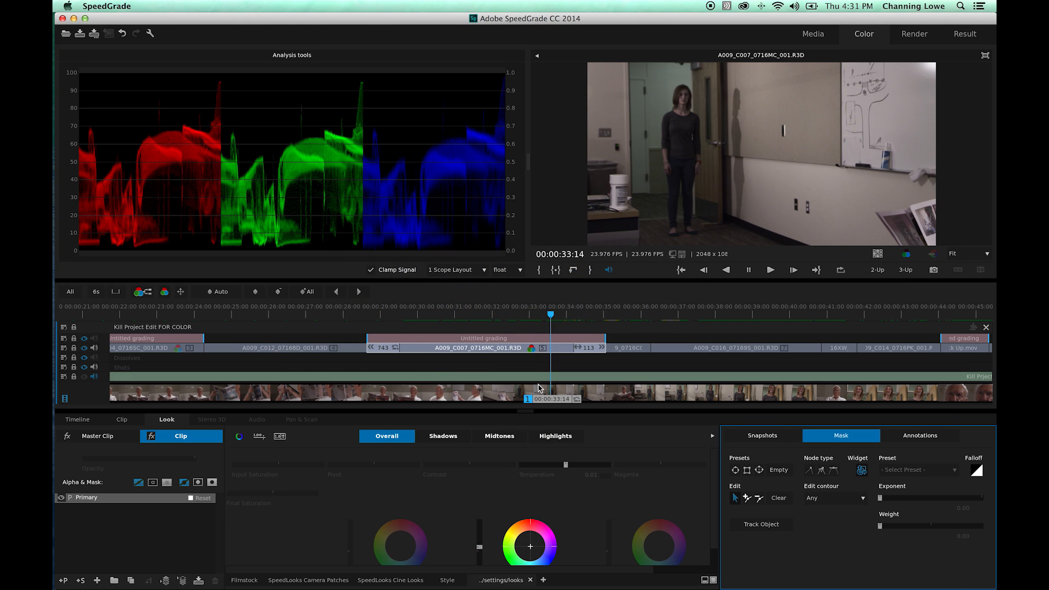
left_click_drag(546, 399, 148, 390)
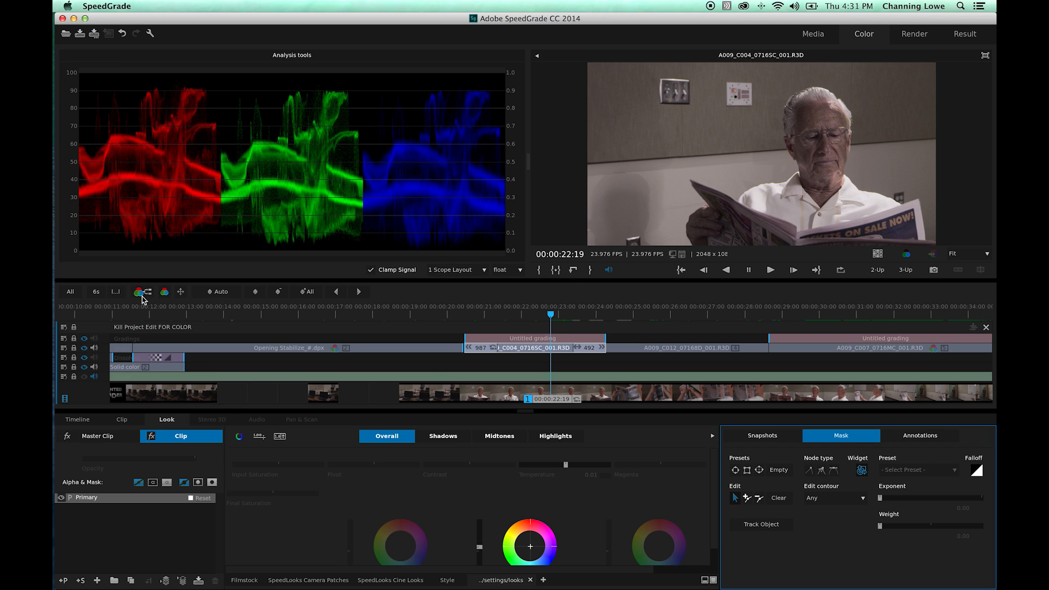
mouse_move(145, 296)
left_mouse_down()
mouse_move(202, 341)
mouse_move(140, 293)
left_mouse_up()
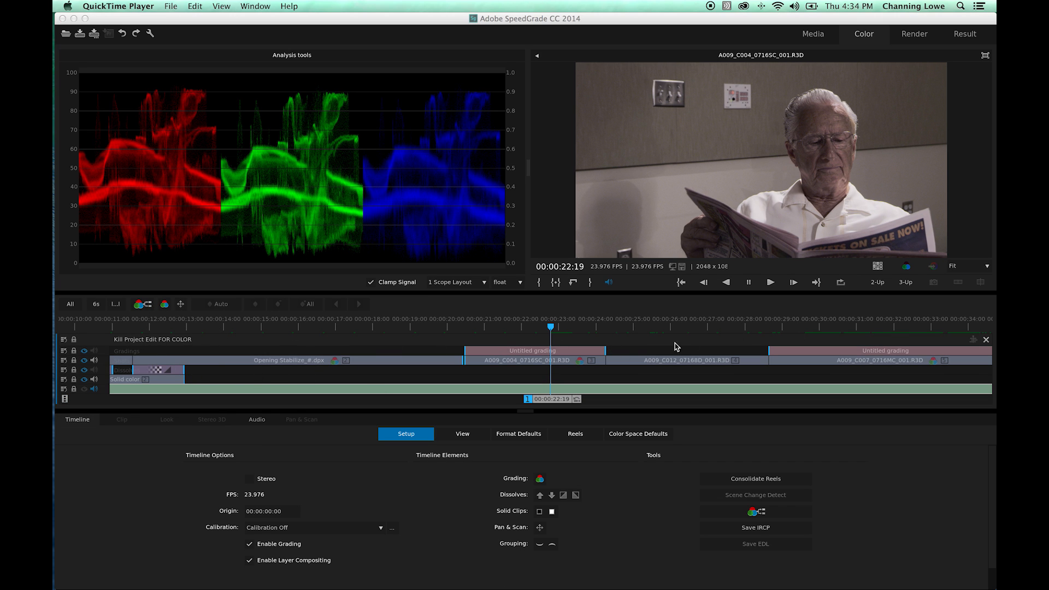
left_click_drag(143, 304, 131, 345)
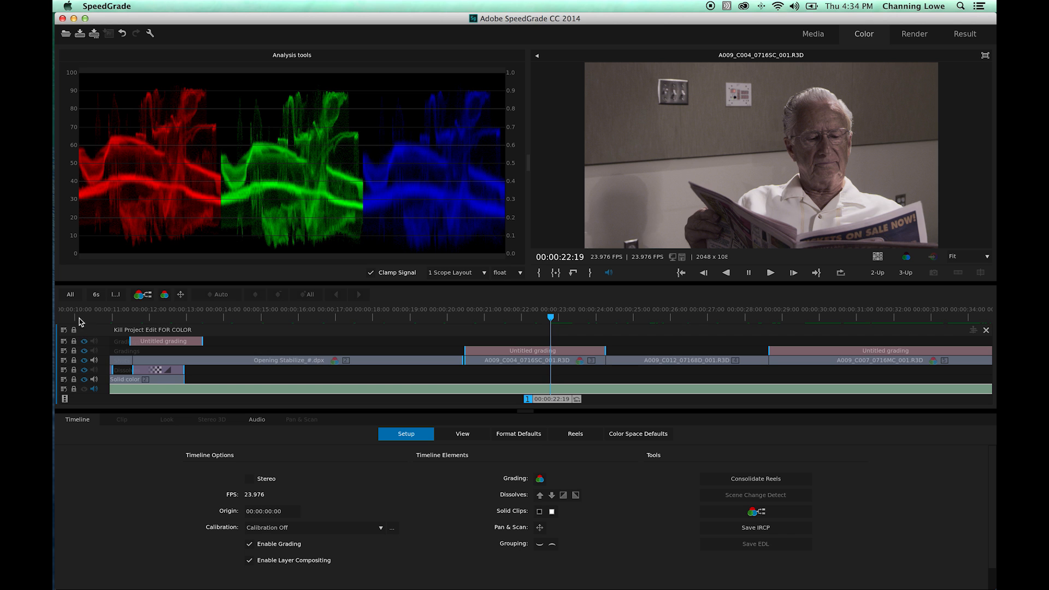
Show the whole timeline and stretch the new grading layer across its full length in both directions.
left_click(71, 296)
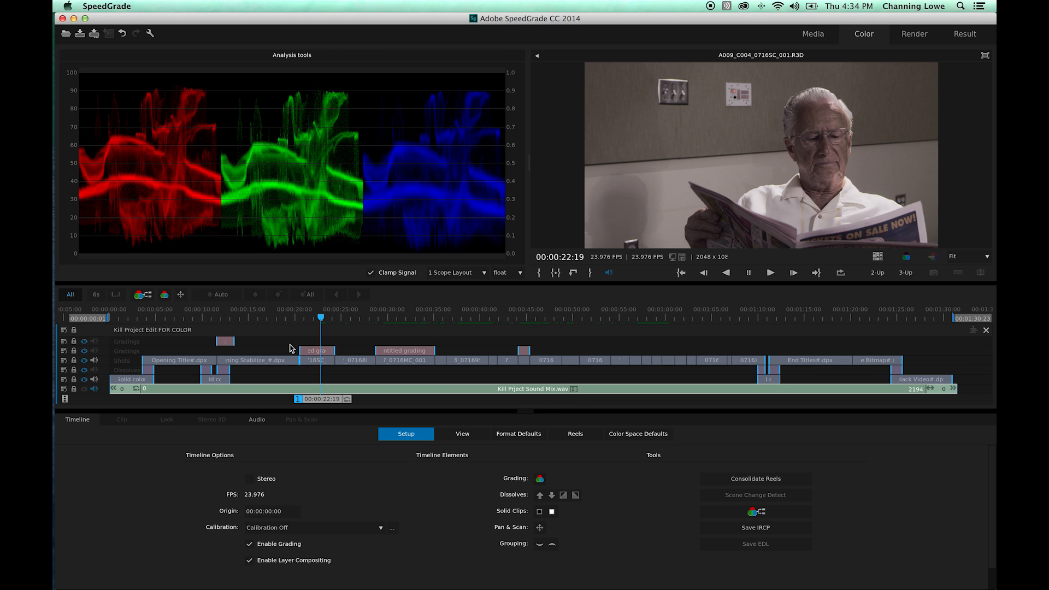
left_click_drag(234, 342, 959, 354)
left_click_drag(218, 342, 112, 343)
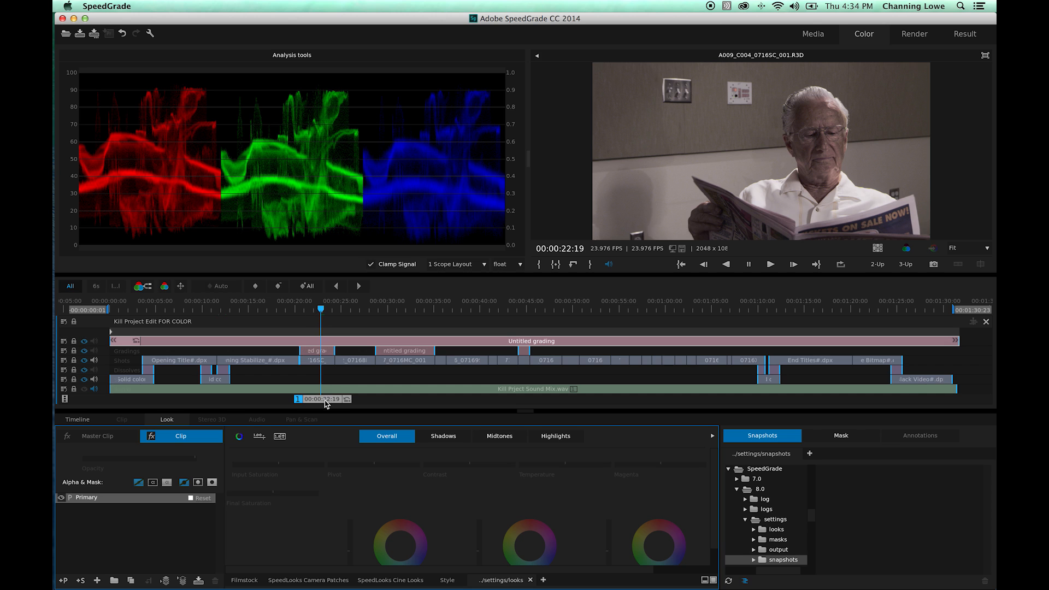
Check the grading layer's start at the beginning of the timeline and trim its end to match the end of the audio track.
left_click_drag(325, 401, 108, 399)
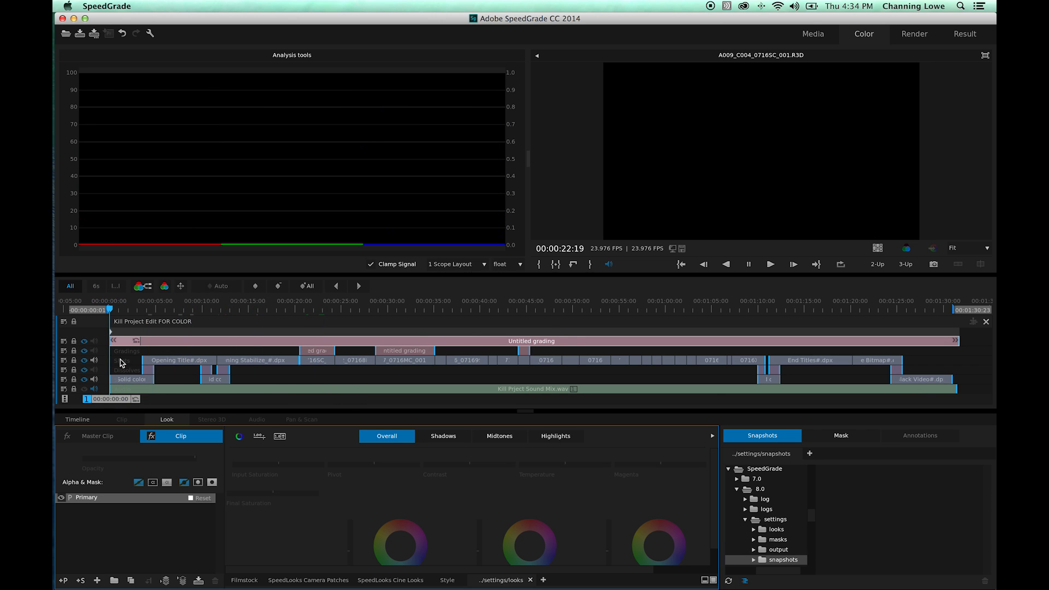
key("equal")
key("equal")
key("equal")
key("equal")
key("equal")
key("equal")
key("equal")
key("equal")
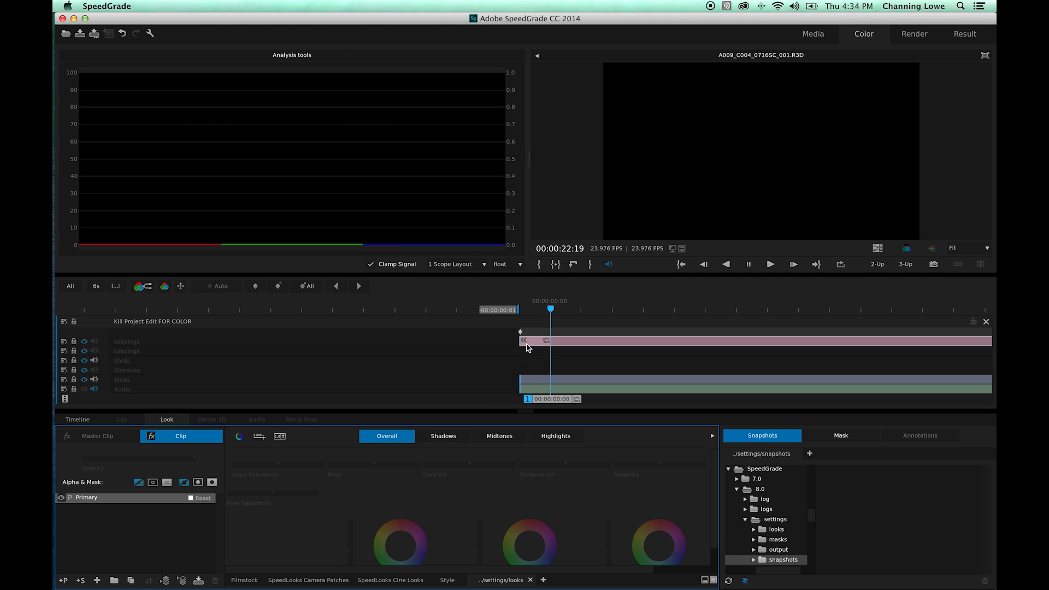
key("End")
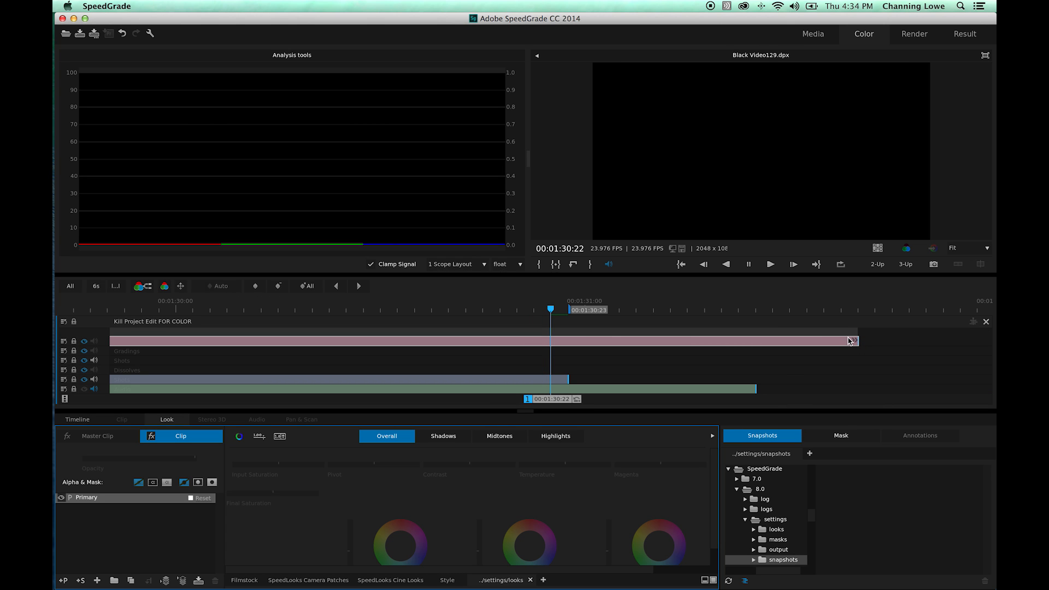
left_click_drag(851, 341, 754, 358)
left_click_drag(585, 314, 635, 317)
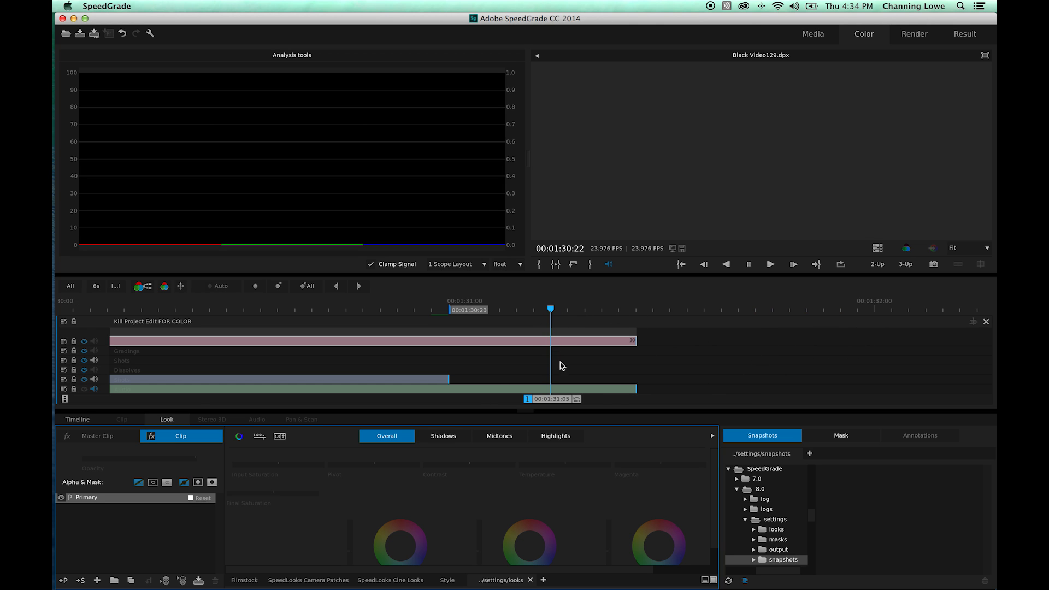
left_click(70, 286)
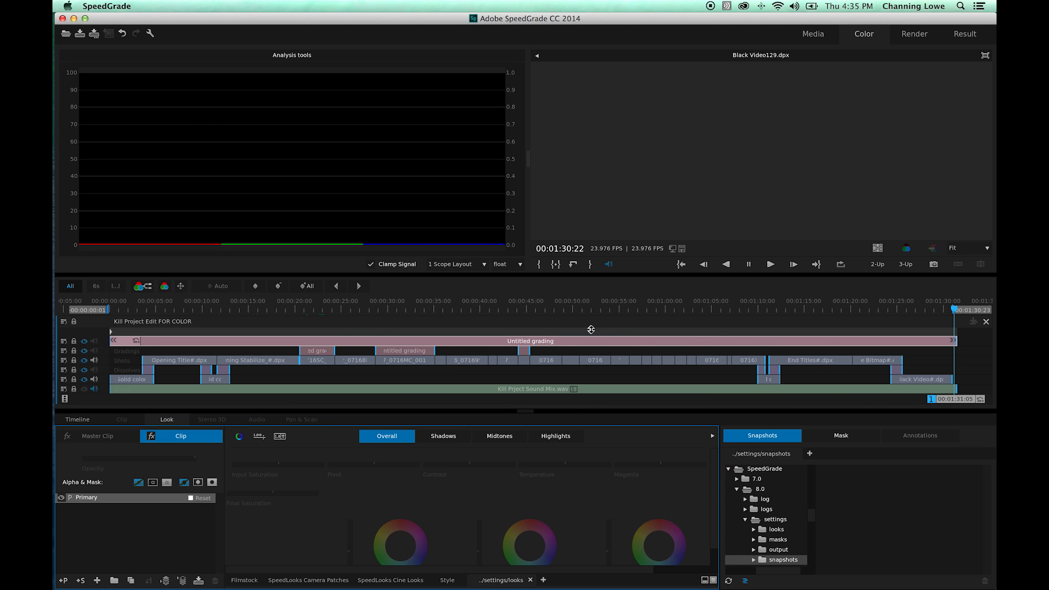
At 00:00:52:06, copy the A009_C004_0716SC_001.R3D grade onto the full-length grading layer and raise its overall Gamma.
left_click_drag(954, 399, 595, 398)
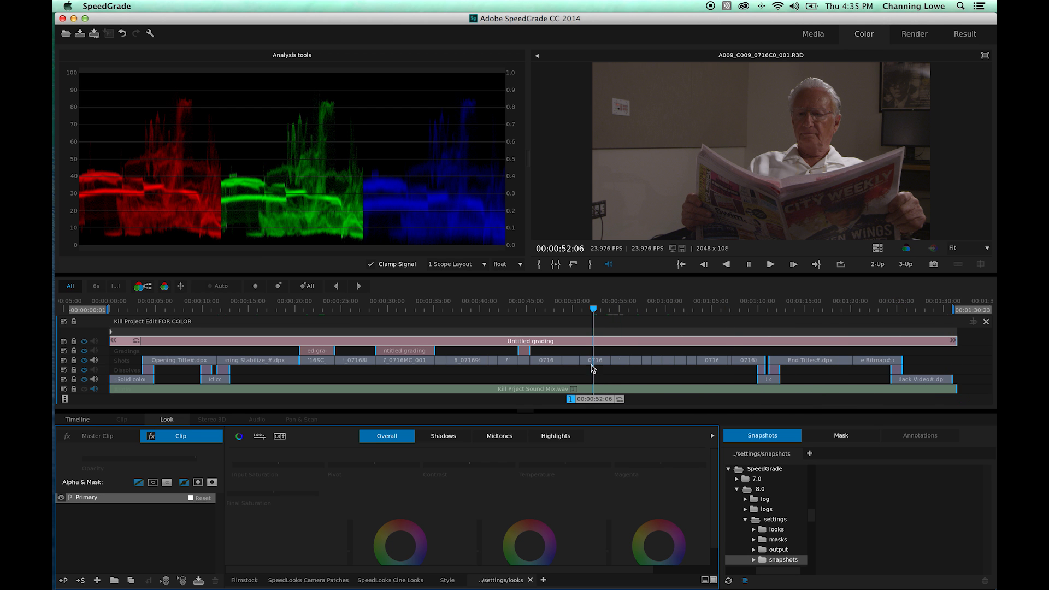
mouse_move(595, 399)
left_mouse_down()
mouse_move(563, 399)
mouse_move(597, 398)
left_mouse_up()
key("c")
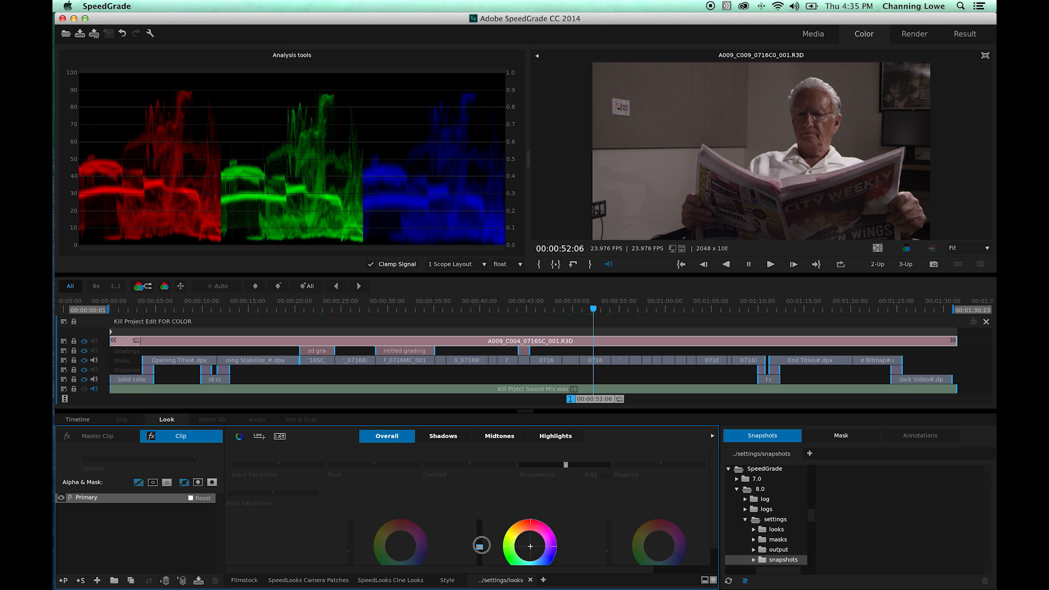
left_click_drag(481, 545, 481, 543)
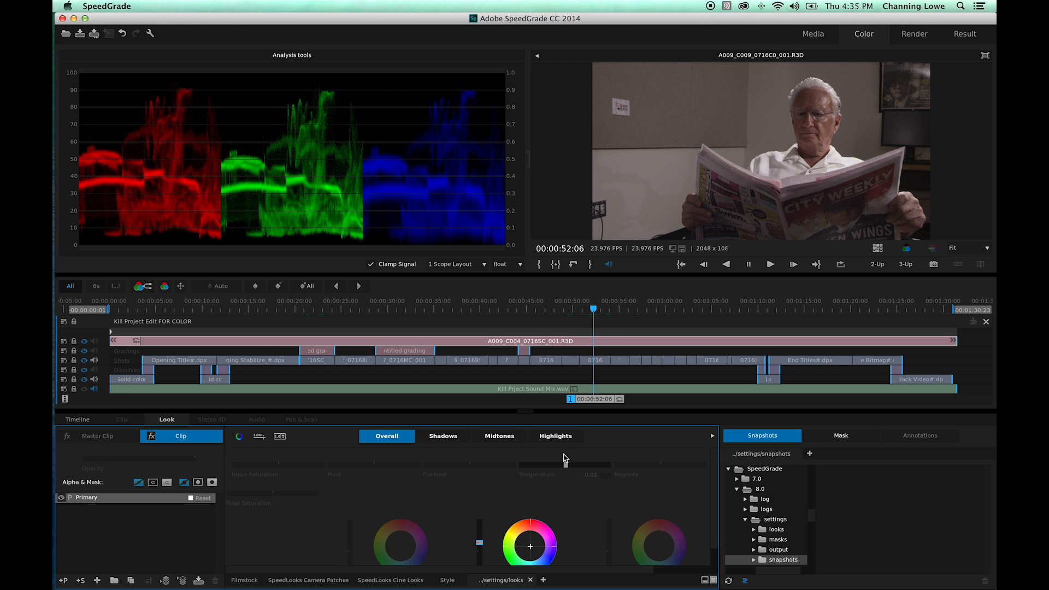
Move to the newspaper reader shot at 00:00:22:08 and apply the BLUE ICE look from SpeedLooks Cine Looks to the full-length grading layer.
left_click_drag(580, 398, 392, 399)
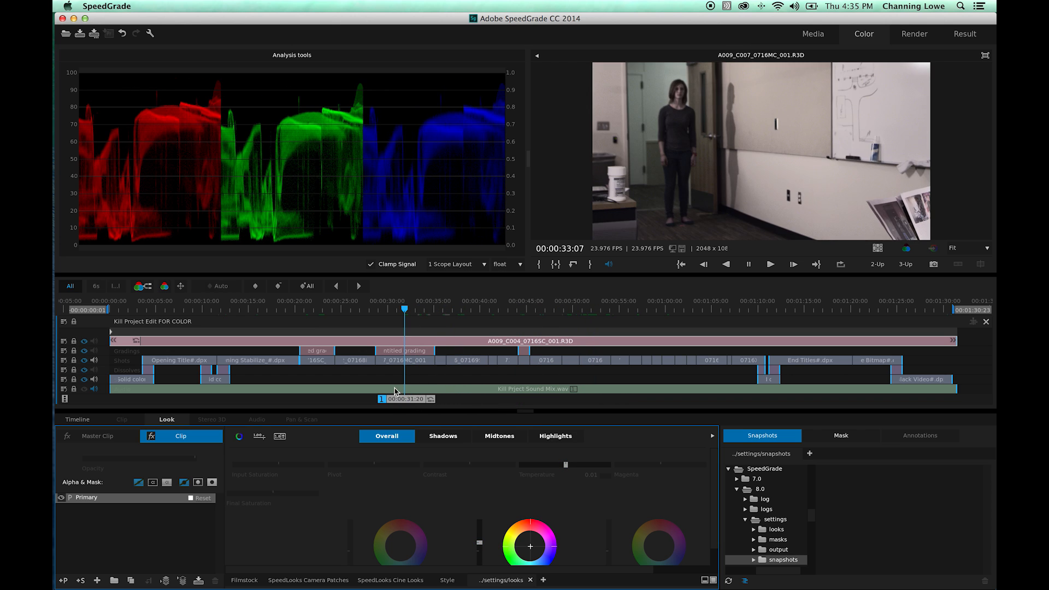
left_click_drag(411, 398, 324, 400)
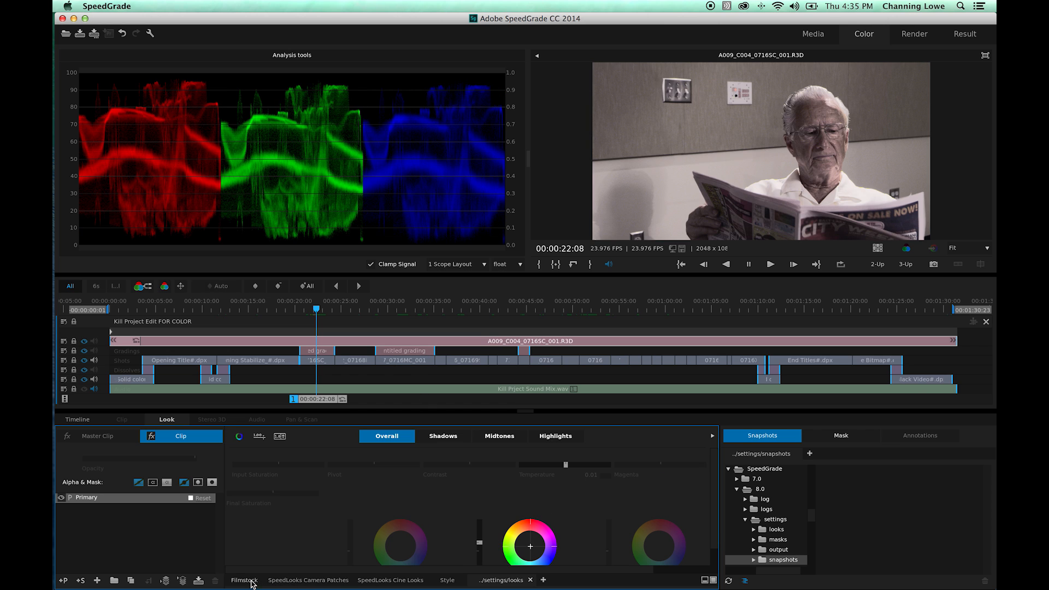
left_click(244, 580)
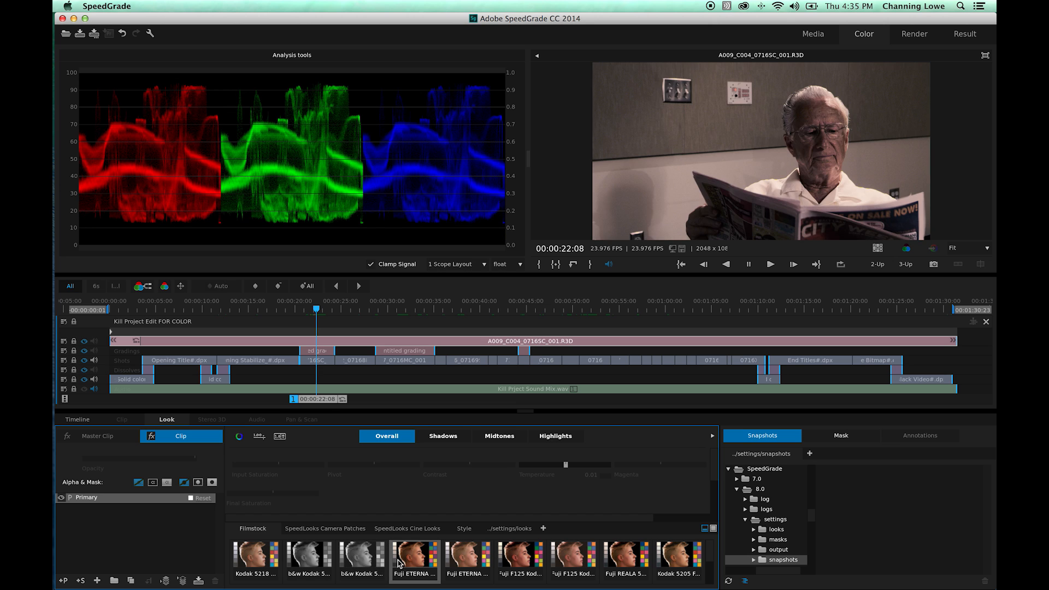
left_click(408, 530)
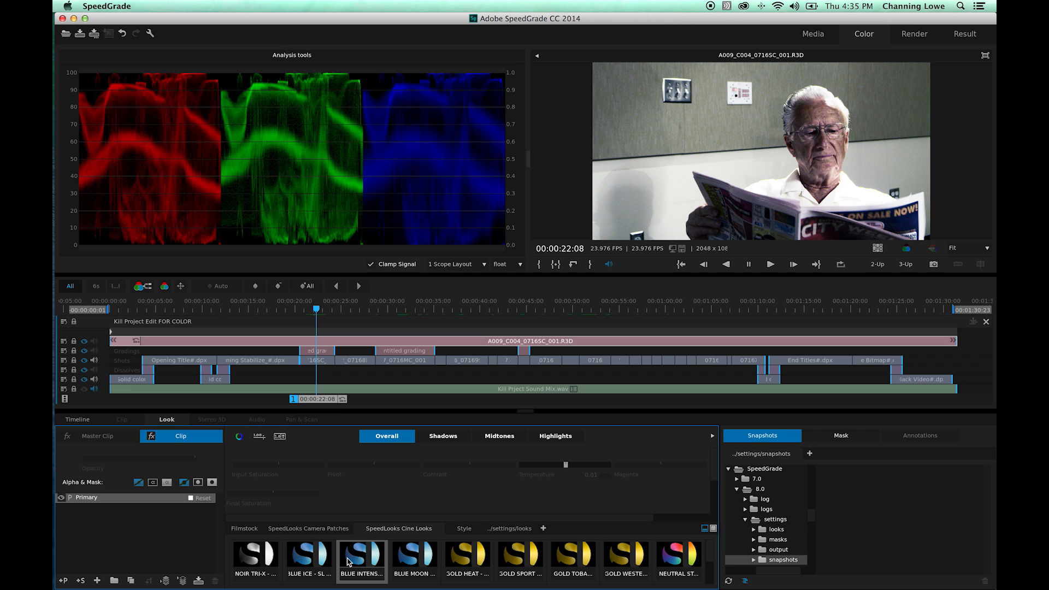
double_click(318, 561)
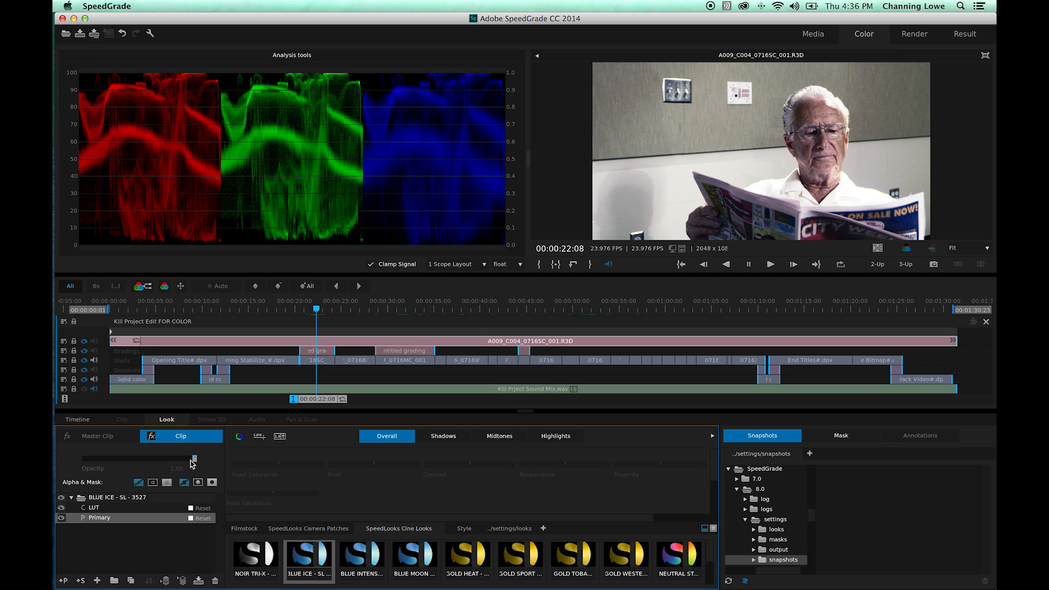
Delete the Primary layer from the BLUE ICE look and lower the LUT layer's opacity to about 0.6.
left_click(103, 509)
left_click(98, 519)
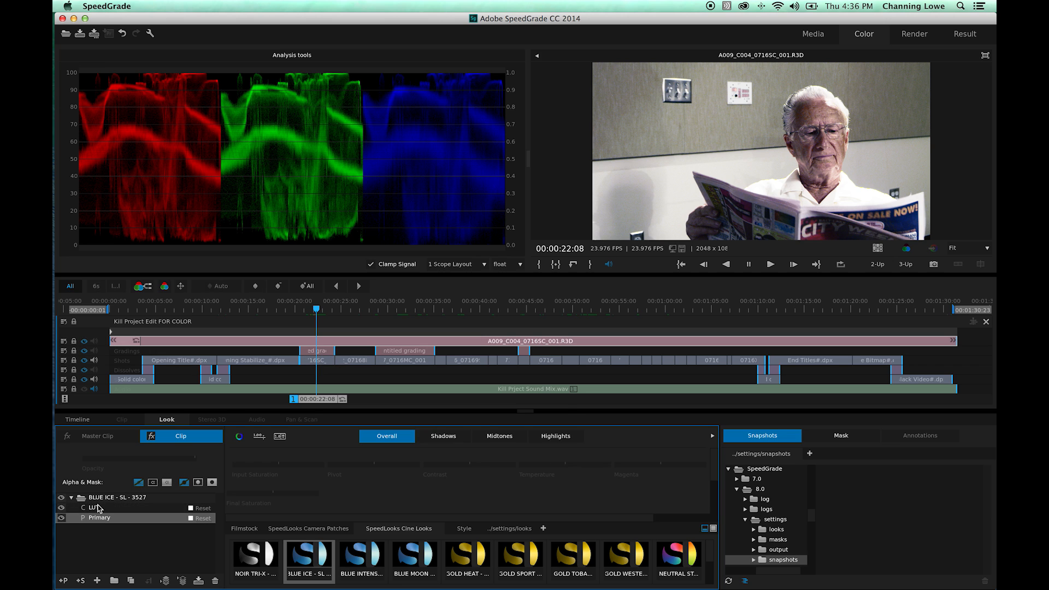
left_click(98, 508)
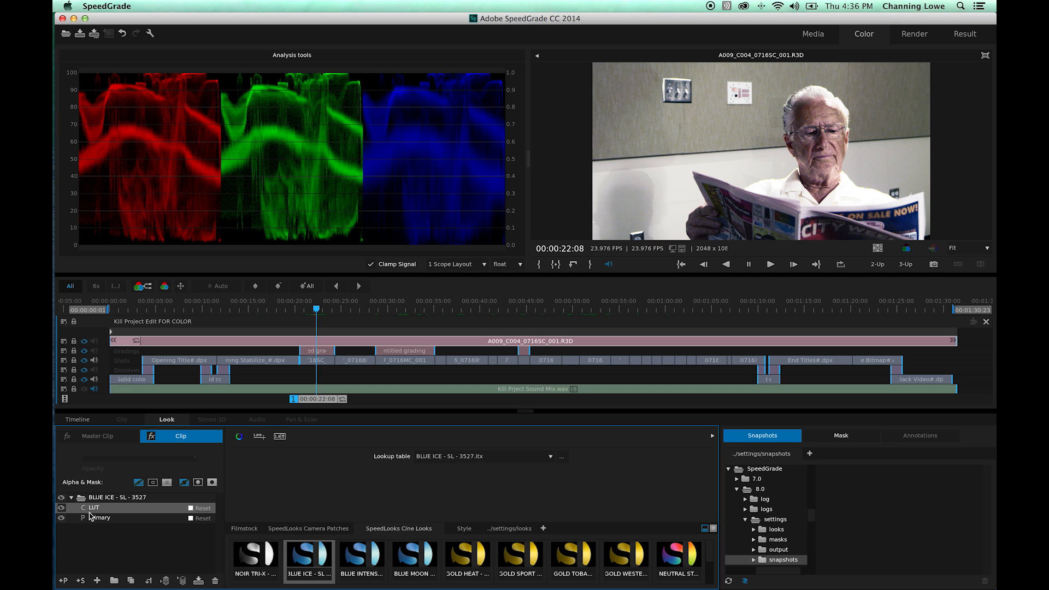
left_click(62, 518)
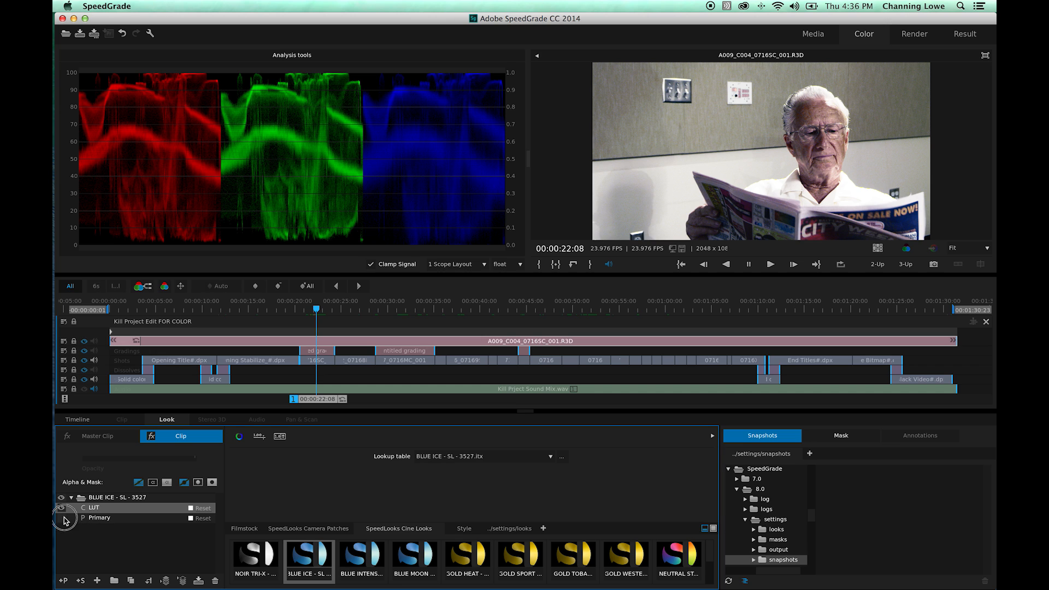
left_click(99, 517)
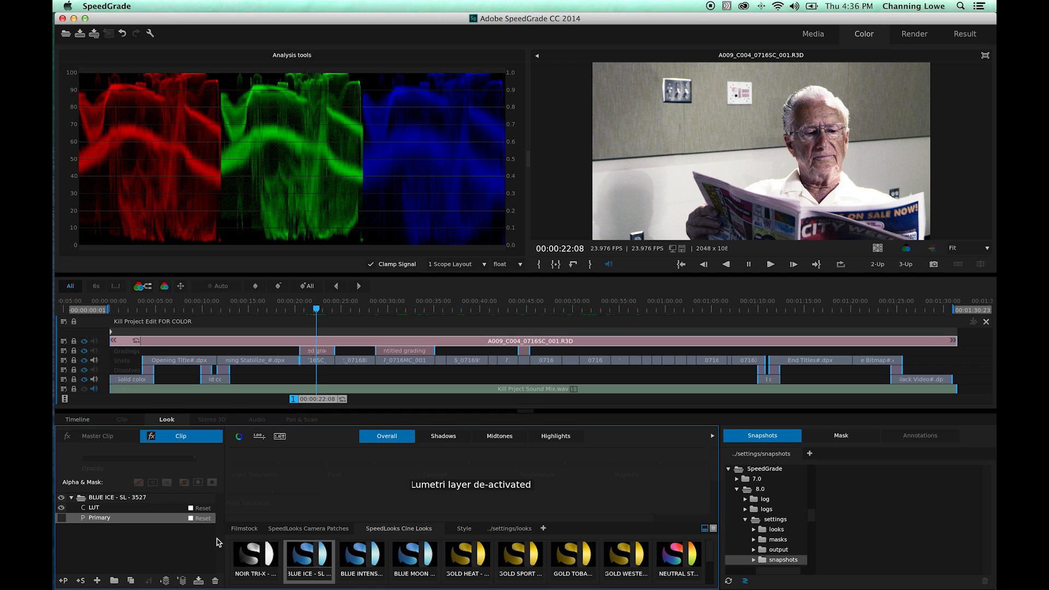
left_click(215, 581)
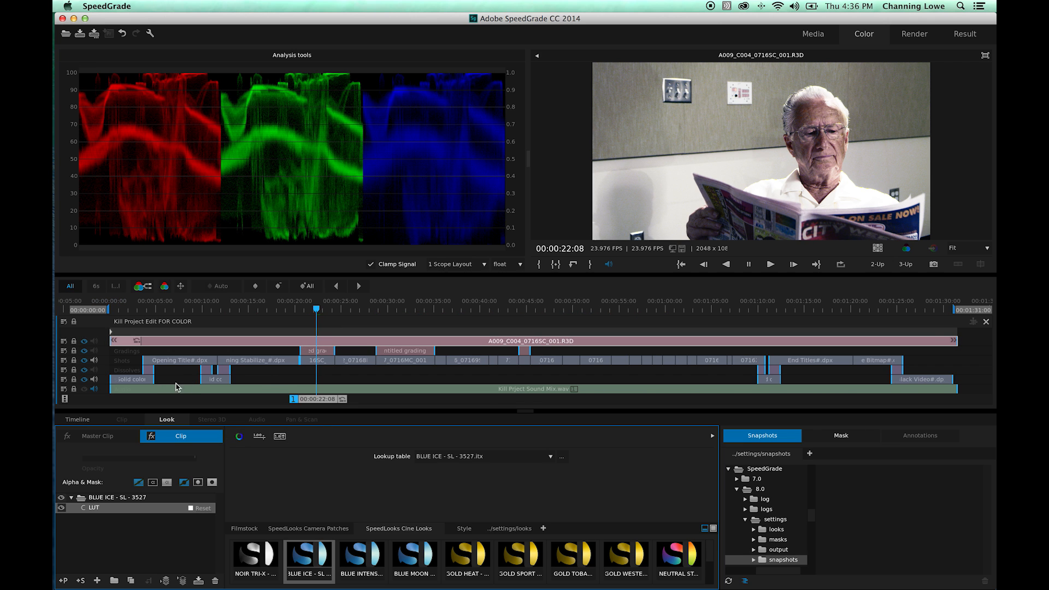
mouse_move(193, 459)
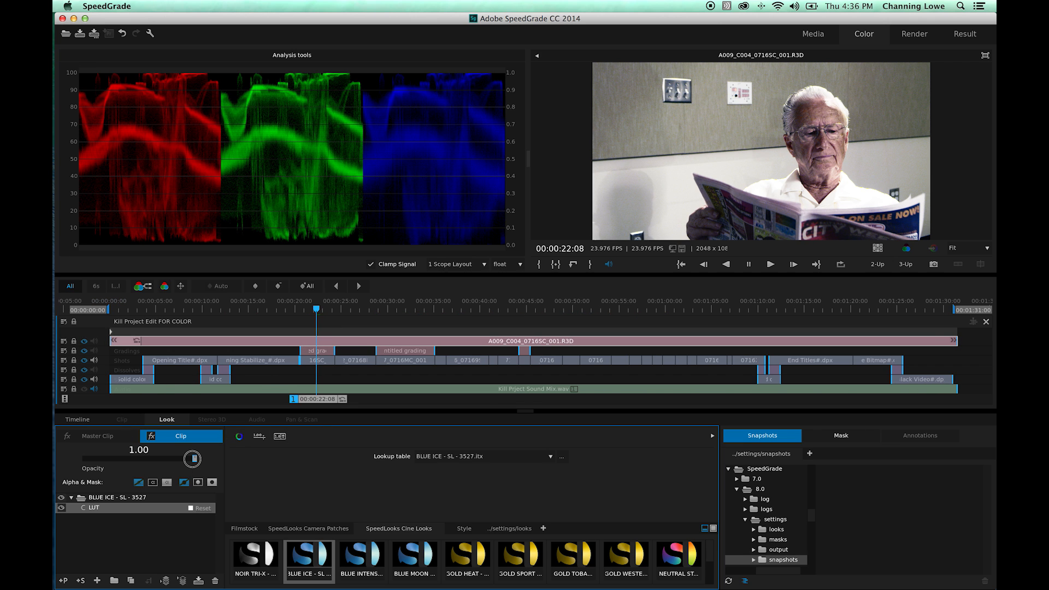
left_click_drag(192, 459, 154, 459)
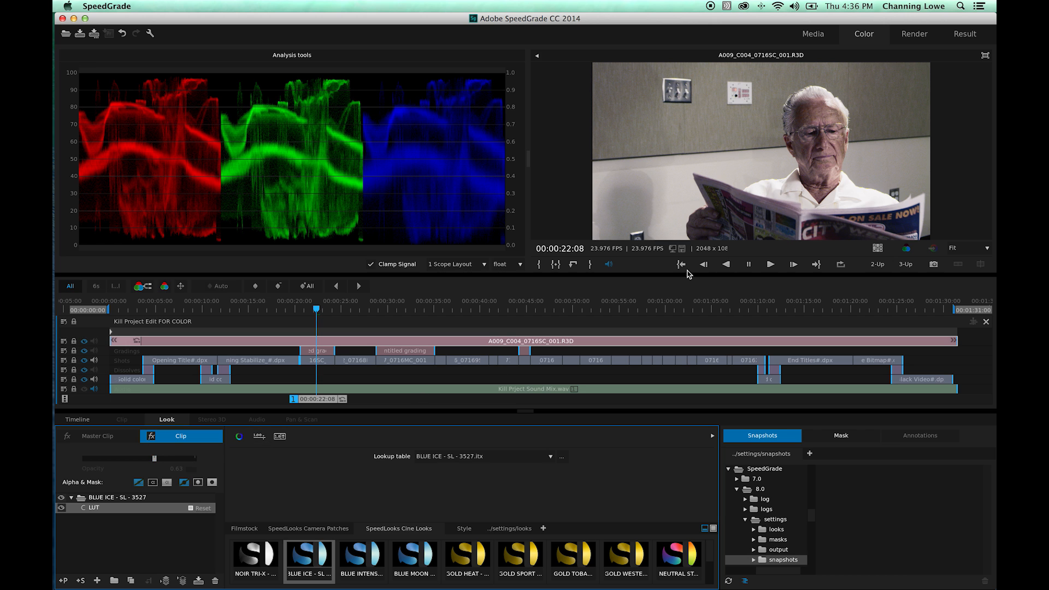
Compare the shot with the full-length grading off and on, and preview the look on the following clips up to 00:00:38:08.
key("0")
key("0")
left_click(85, 342)
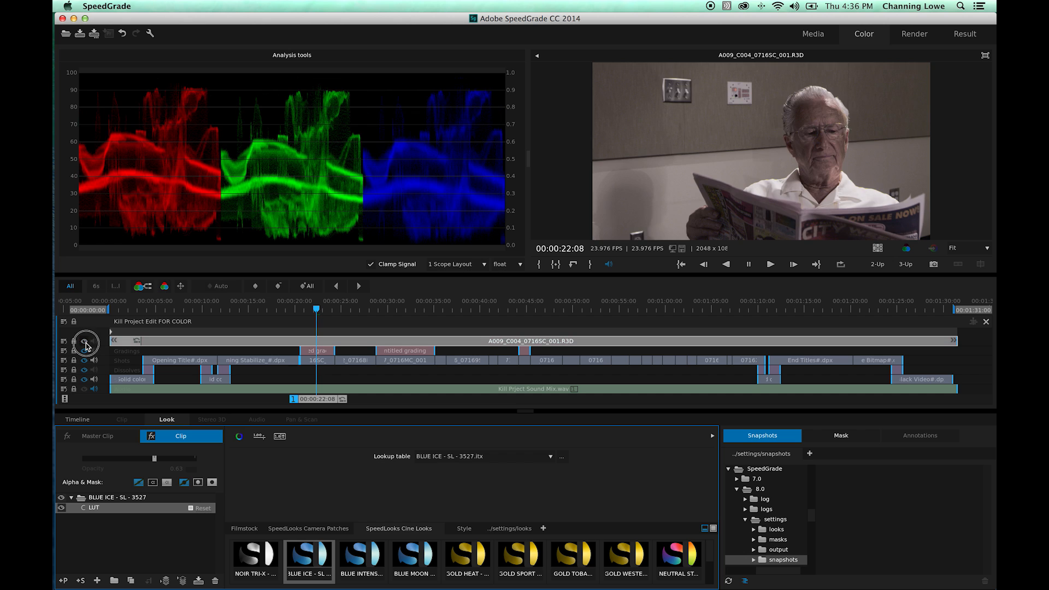
left_click(85, 342)
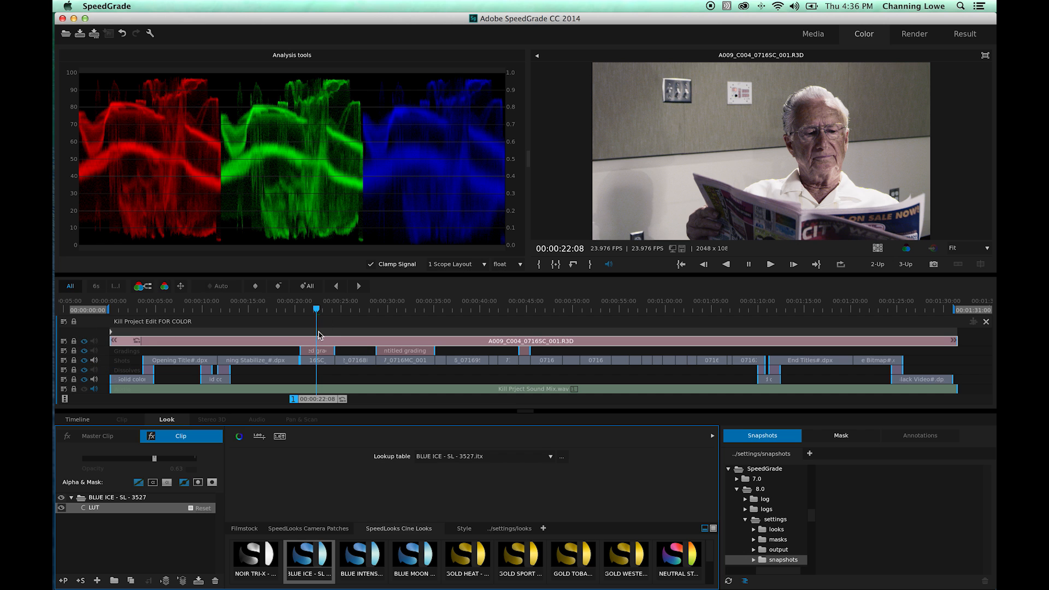
left_click_drag(327, 393, 367, 392)
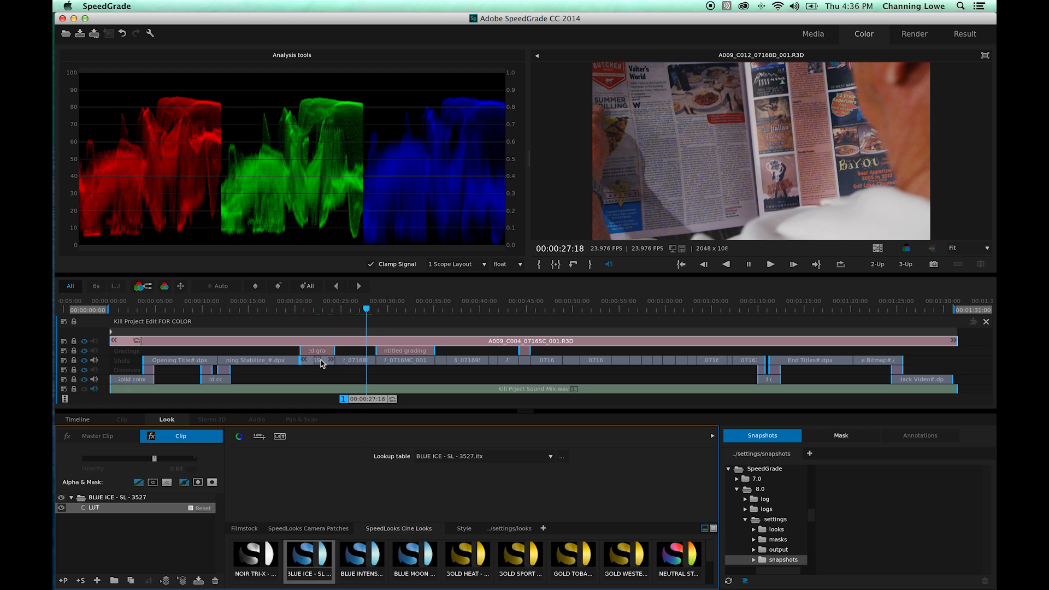
left_click_drag(367, 399, 464, 404)
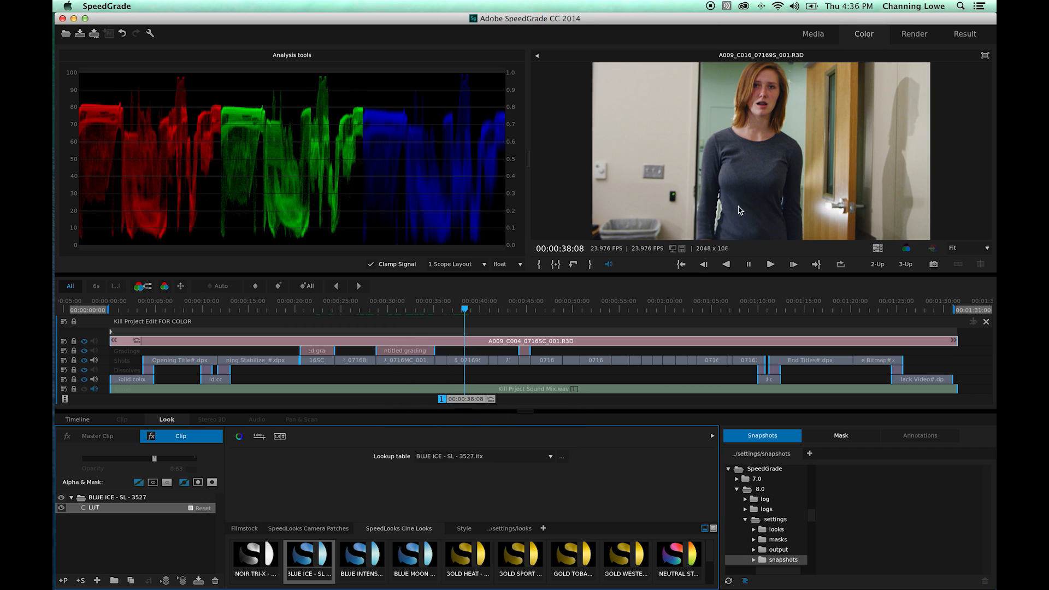
Return to the newspaper reader shot at 00:00:22:18 and set the full-length grading's LUT layer opacity to 0.42.
left_click(423, 363)
left_click_drag(479, 403, 323, 398)
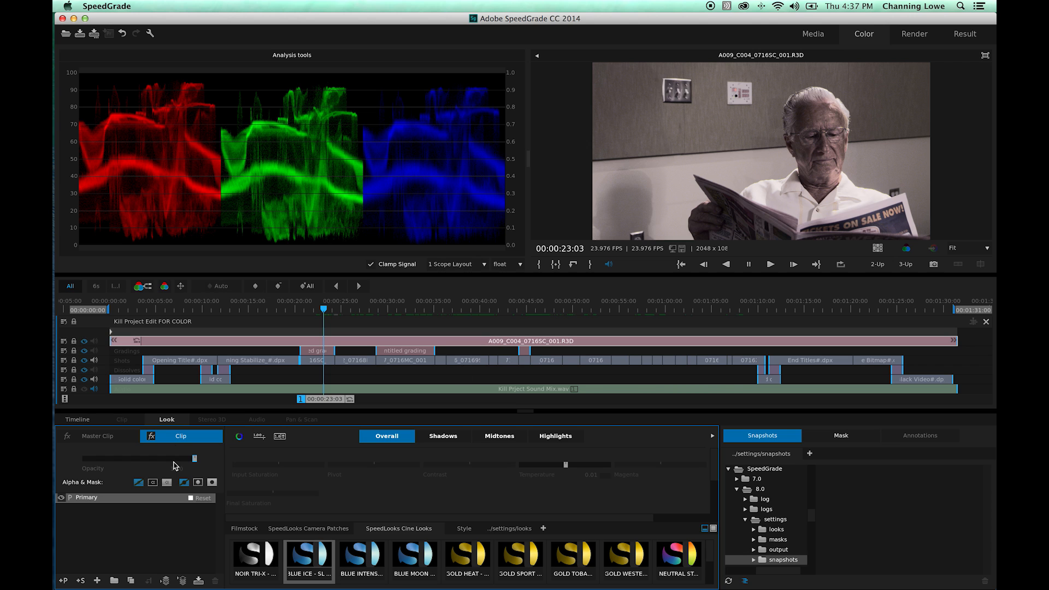
left_click(303, 337)
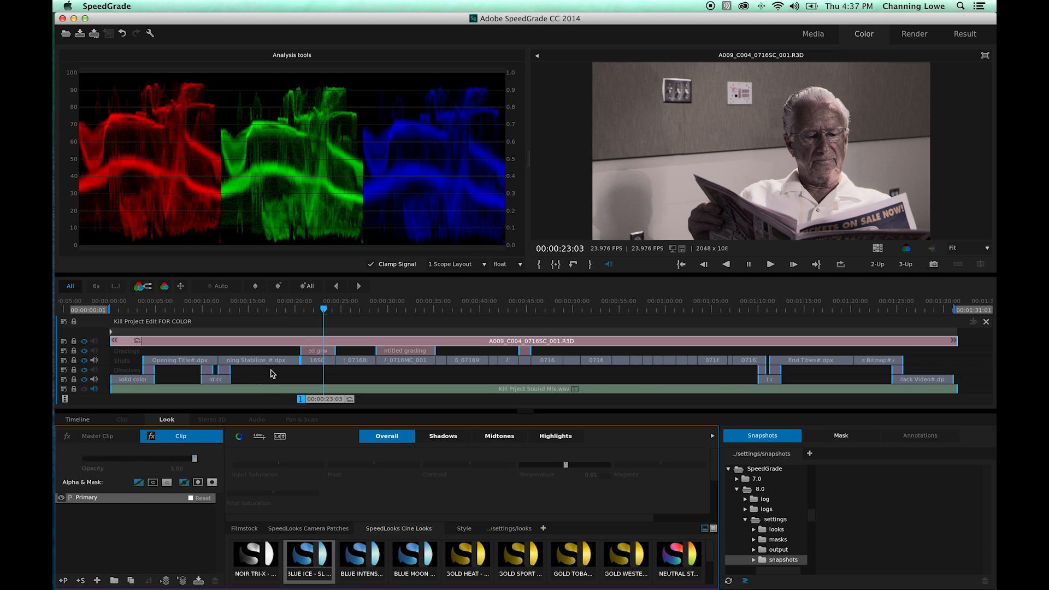
left_click(155, 519)
left_click(322, 342)
left_click(328, 339)
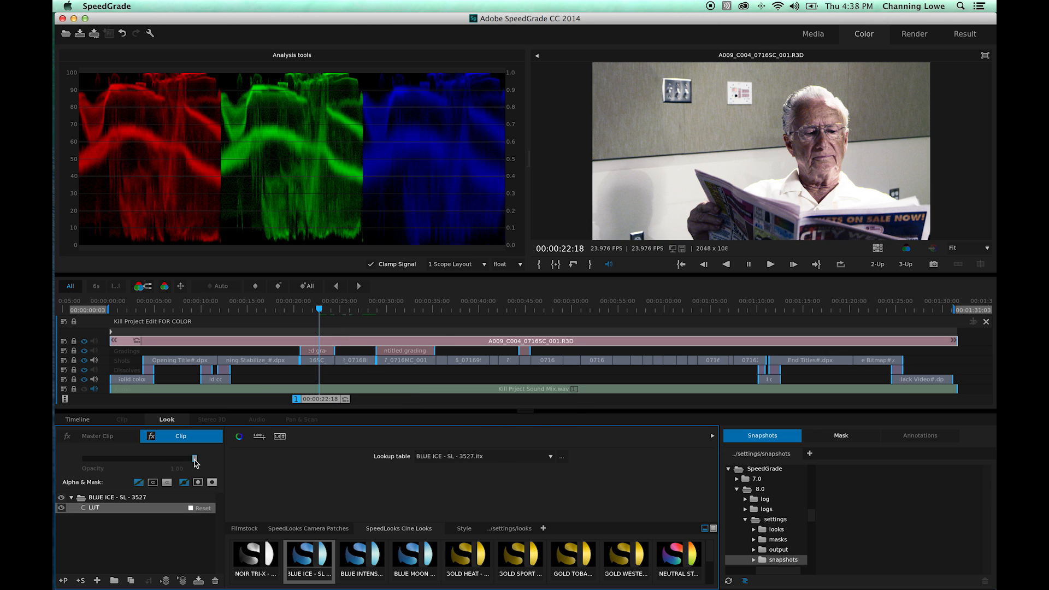
left_click_drag(195, 460, 131, 459)
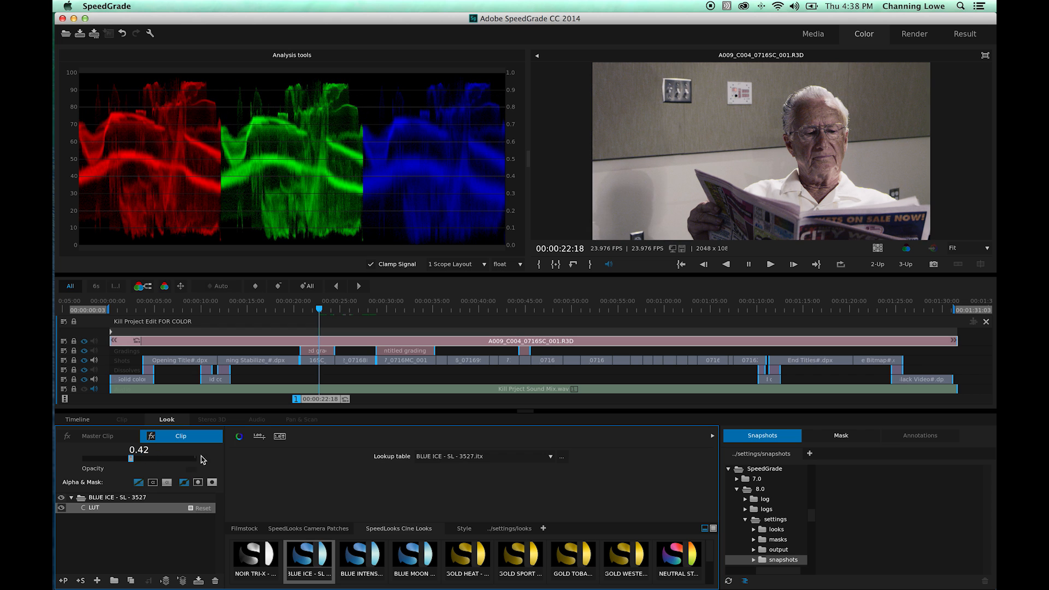
Compare the newspaper reader shot with the full-length grading track switched off and on.
left_click(85, 342)
left_click(85, 342)
left_click(85, 342)
left_click(85, 342)
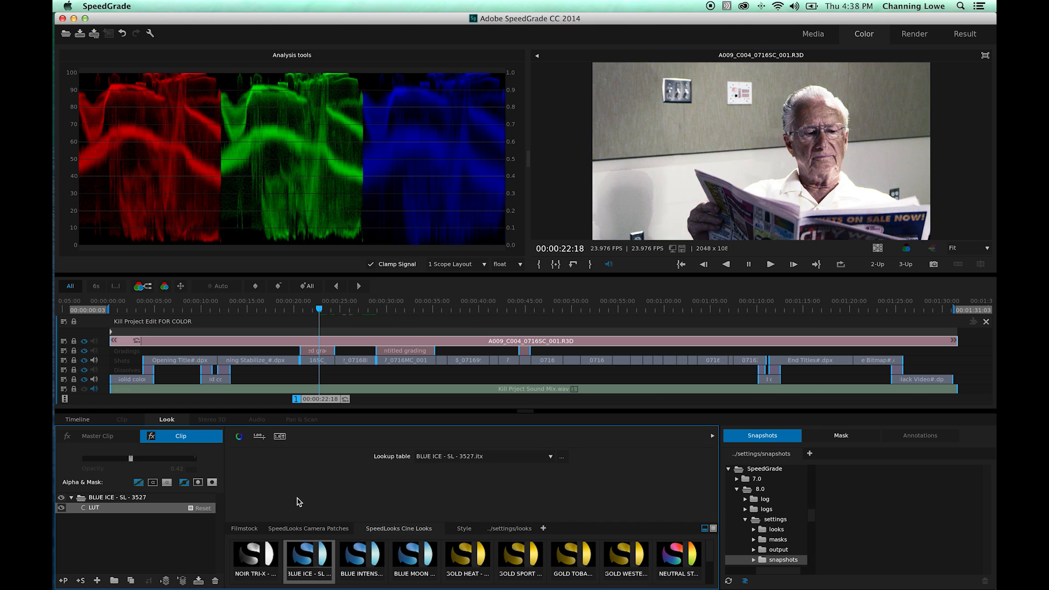
mouse_move(431, 395)
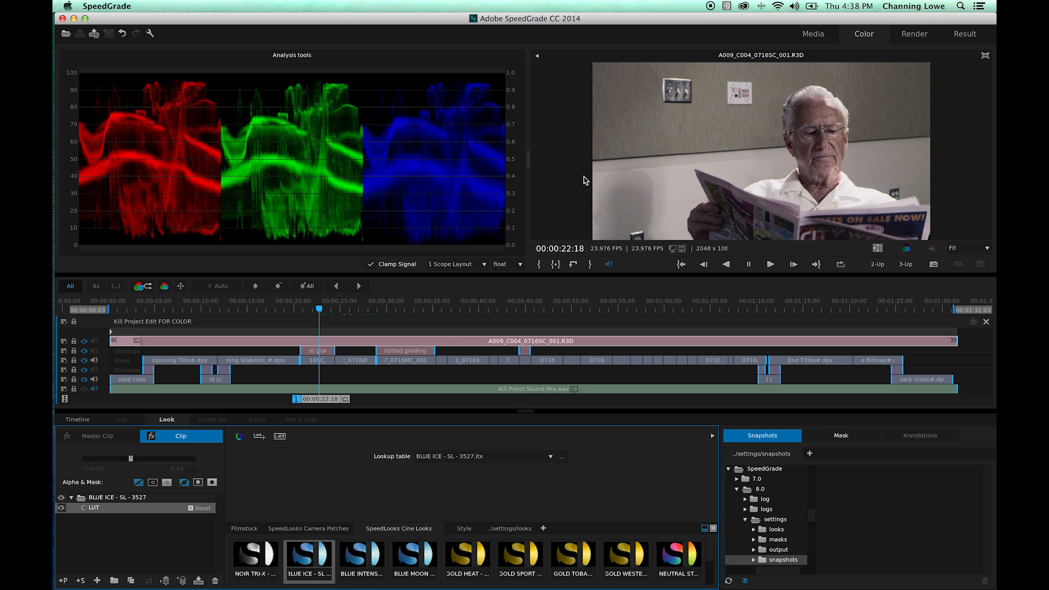
Switch to the Word workflow document, add "7. Pan & Scan" after the Looks entry, and renumber "Exporting your movie." to 8.
key("super+Tab")
key("super+Tab")
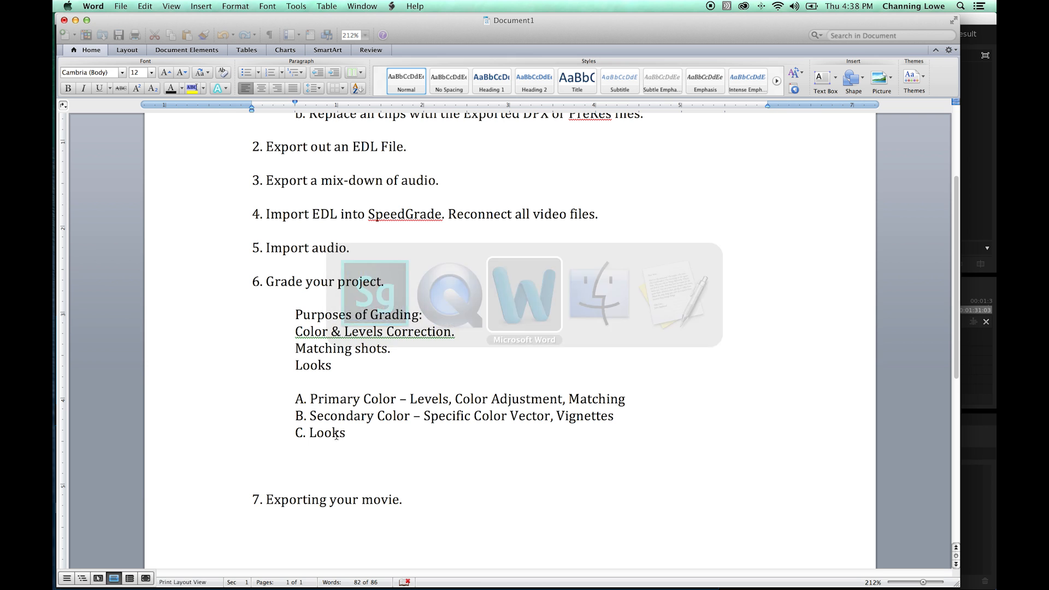
left_click(349, 433)
left_click(261, 499)
key("BackSpace")
type("8")
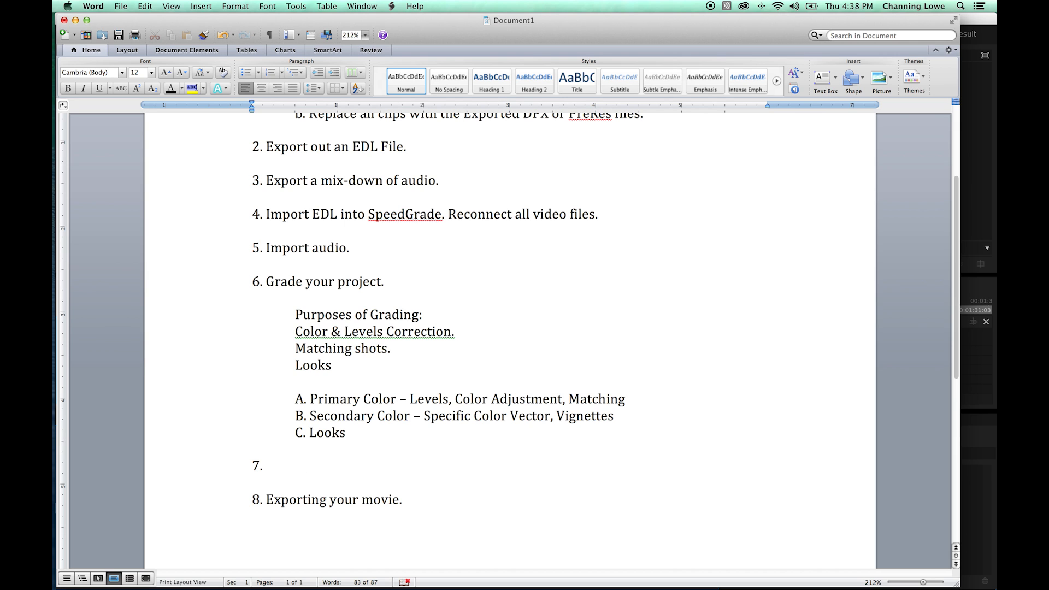
type("Pan")
scroll(418, 446, "down", 2)
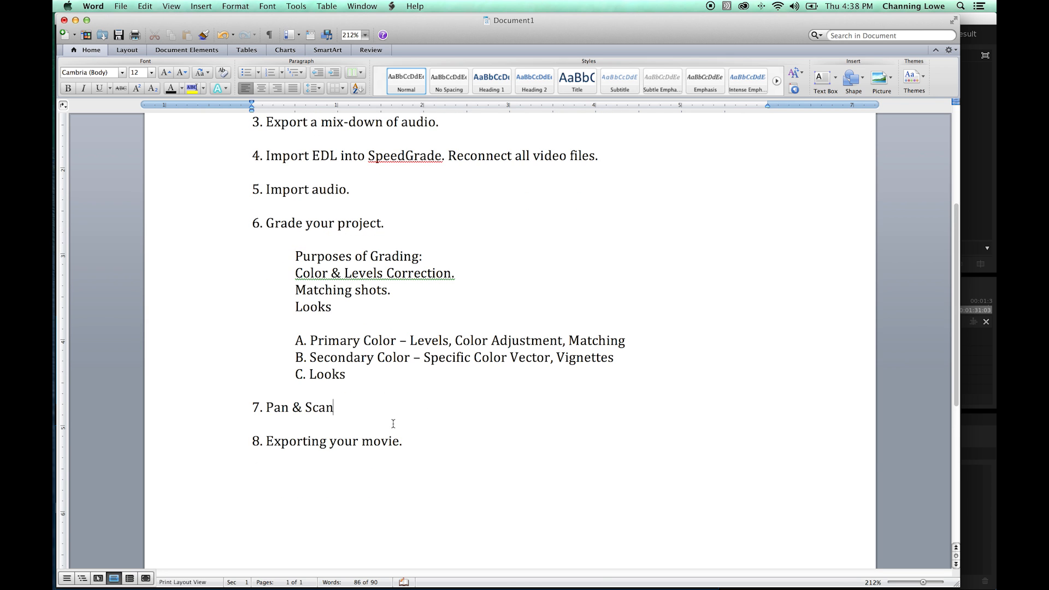
Open Photoshop and brush a wide rectangular frame outline in black on the blank Untitled-1 canvas.
key("super+space")
type("quickphoto")
key("Return")
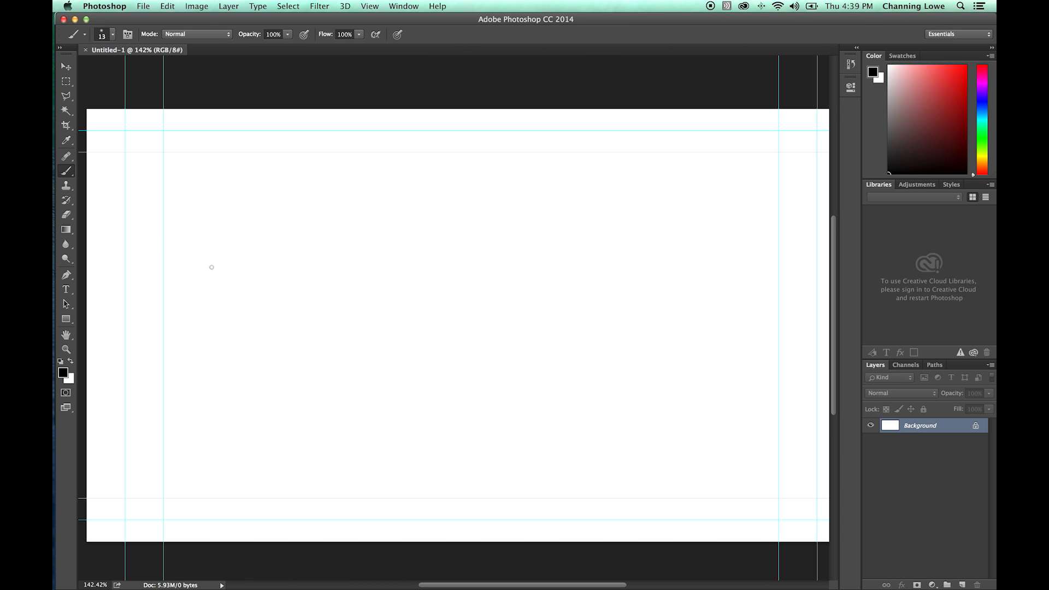
left_click_drag(200, 208, 198, 454)
key("super+z")
mouse_move(199, 190)
left_mouse_down()
mouse_move(408, 207)
mouse_move(622, 202)
left_mouse_up()
mouse_move(200, 196)
left_mouse_down()
mouse_move(199, 405)
mouse_move(485, 424)
mouse_move(737, 370)
mouse_move(727, 202)
mouse_move(615, 201)
left_mouse_up()
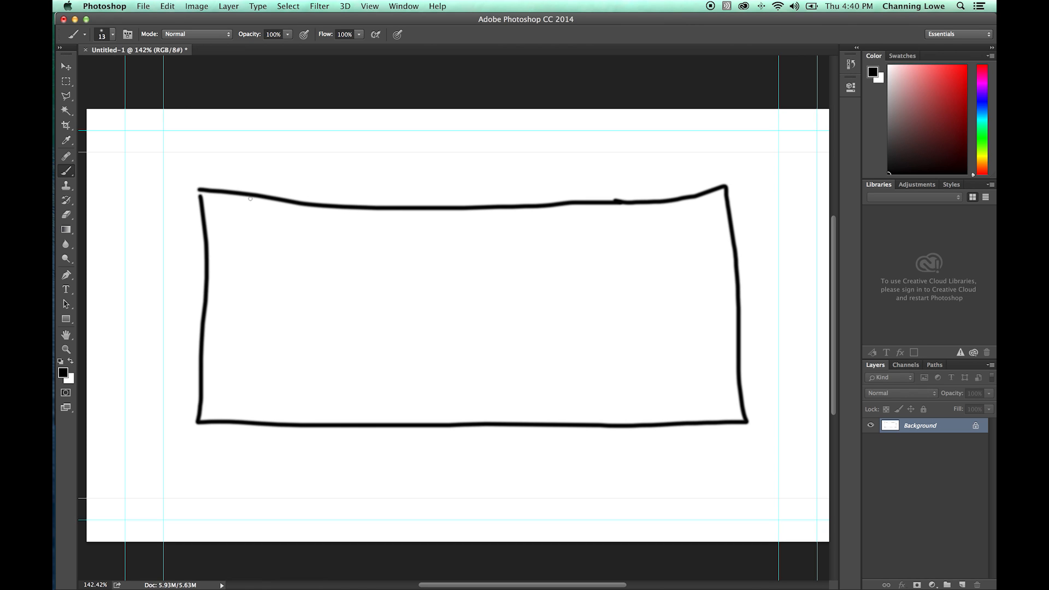
Brush two vertical dividing lines inside the frame and an extra section outside each of its sides.
left_click_drag(259, 199, 260, 435)
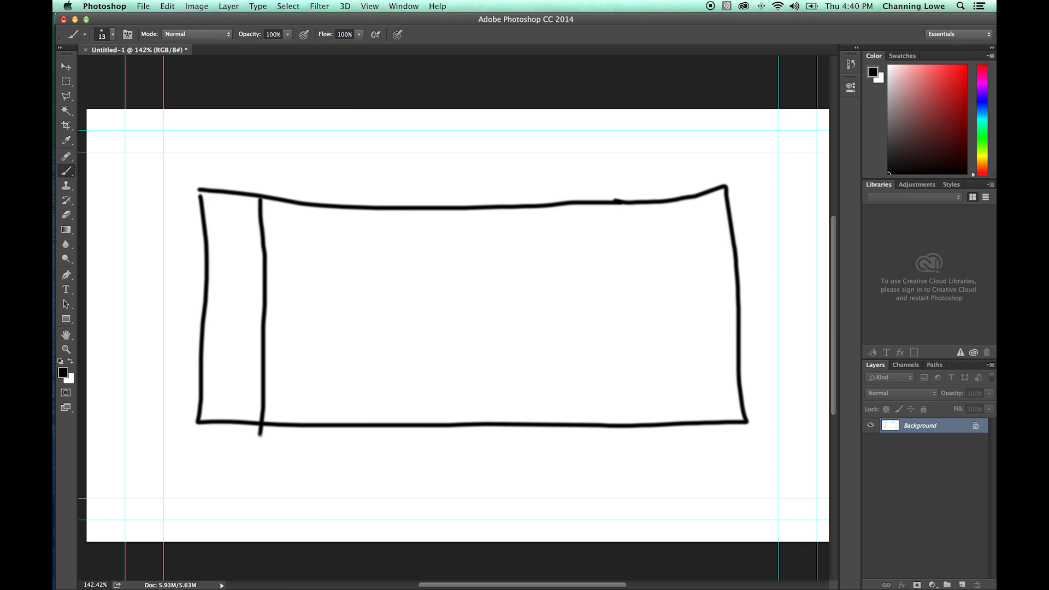
left_click_drag(649, 206, 658, 426)
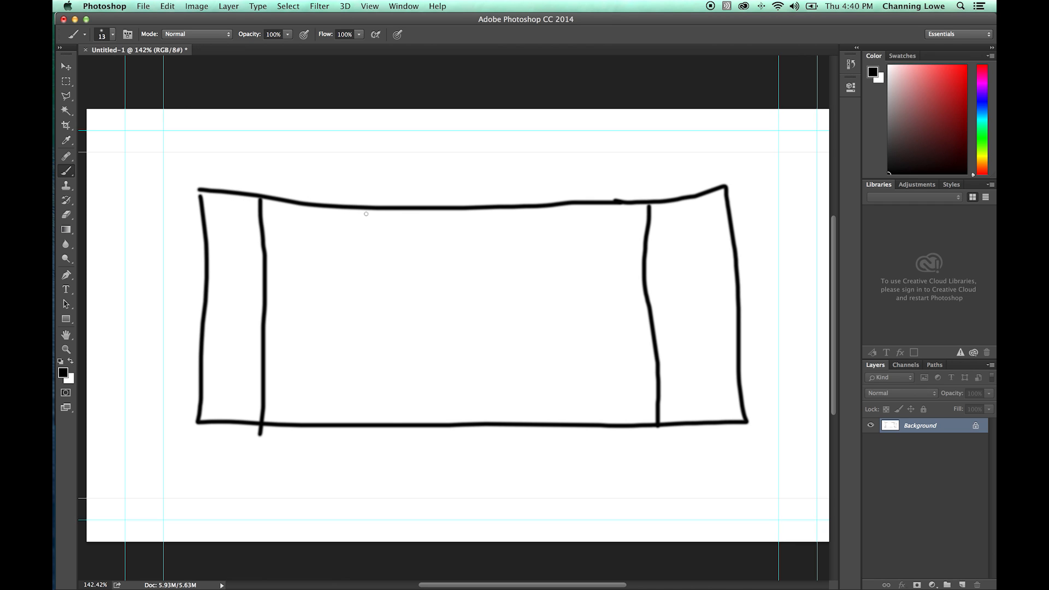
mouse_move(210, 193)
left_mouse_down()
mouse_move(130, 190)
mouse_move(129, 213)
mouse_move(152, 358)
mouse_move(149, 423)
mouse_move(210, 426)
left_mouse_up()
mouse_move(712, 196)
left_mouse_down()
mouse_move(814, 186)
mouse_move(826, 410)
mouse_move(801, 424)
mouse_move(747, 421)
left_mouse_up()
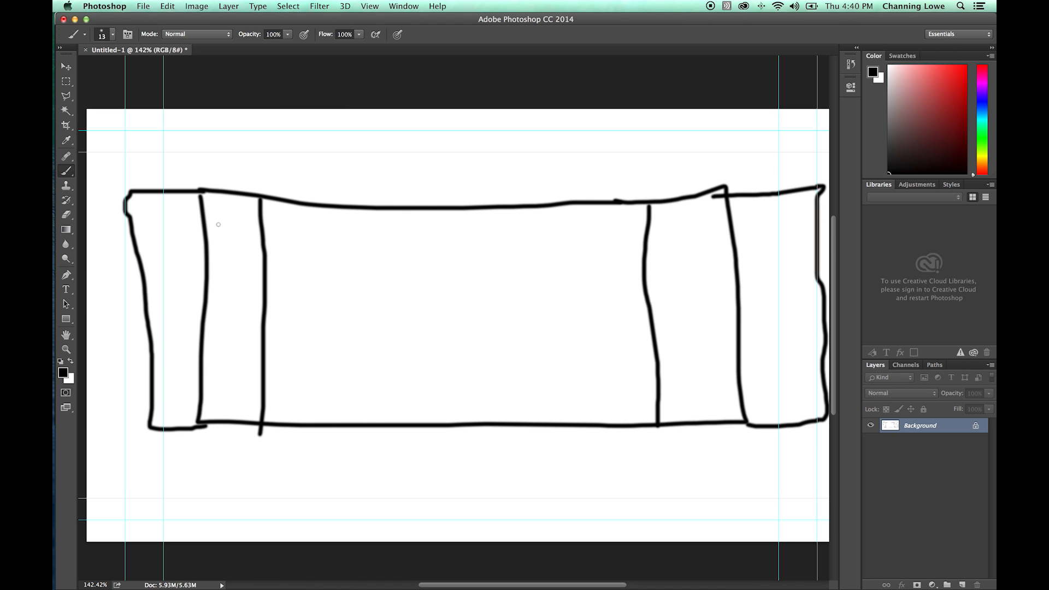
Create a new Photoshop document and brush horizontal letterbox lines across the canvas near its upper and lower edges.
key("super+n")
left_click(636, 191)
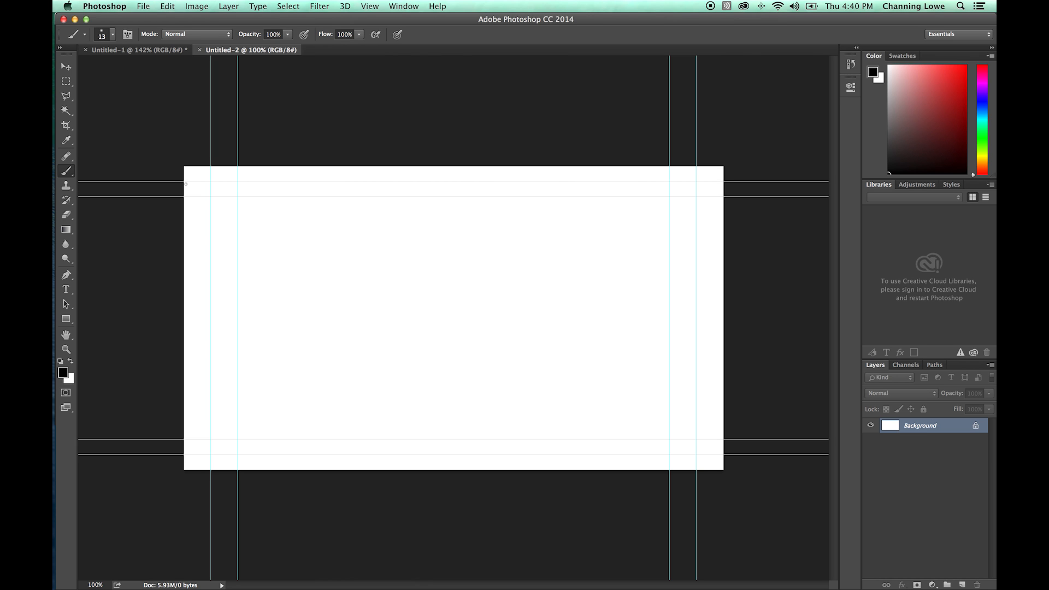
left_click_drag(185, 184, 719, 181)
left_click_drag(189, 456, 722, 455)
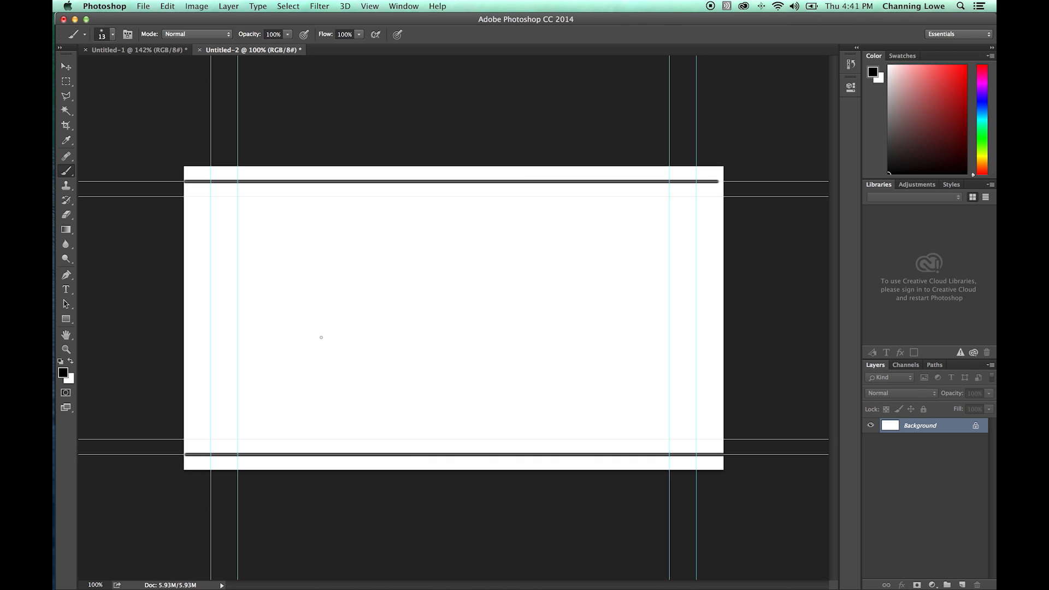
Switch to SpeedGrade and slightly raise the overall Gamma of the upper Primary layer on DSLR Pick Up.mov at 00:00:44:21.
key("super+Tab")
left_click(465, 299)
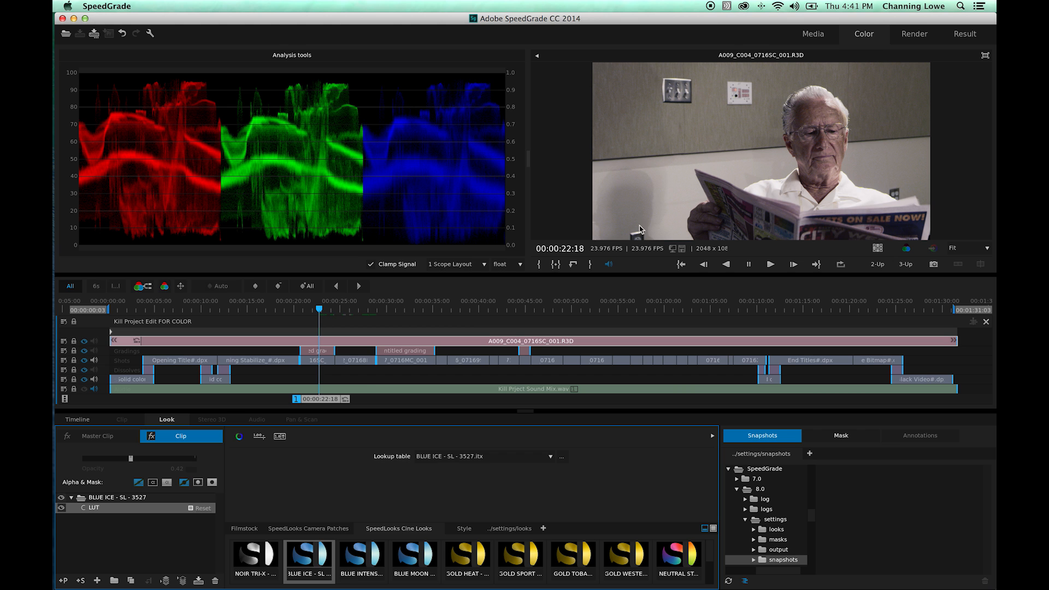
left_click_drag(323, 398, 528, 401)
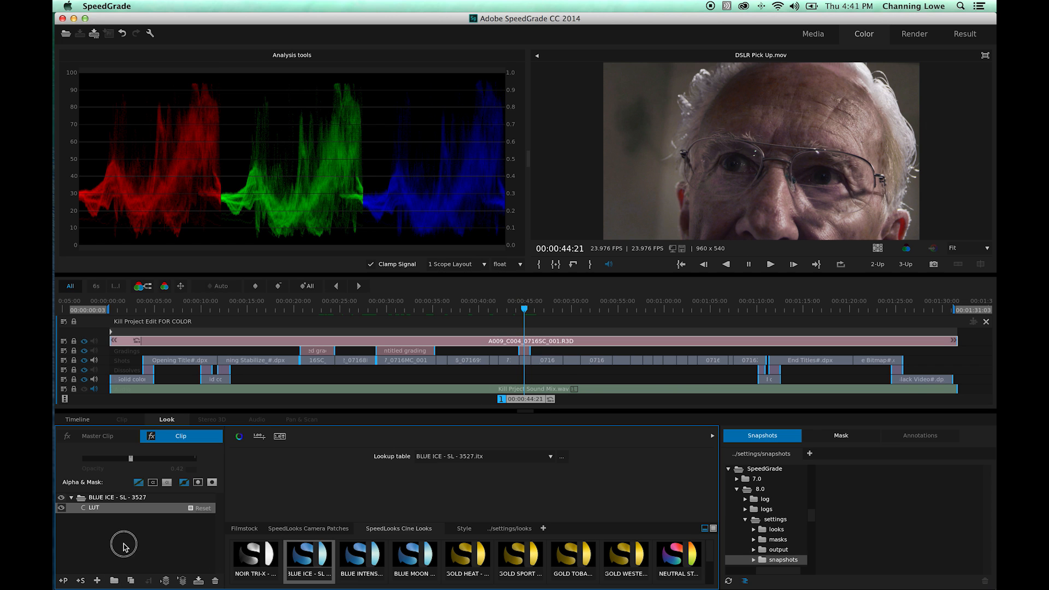
left_click(523, 360)
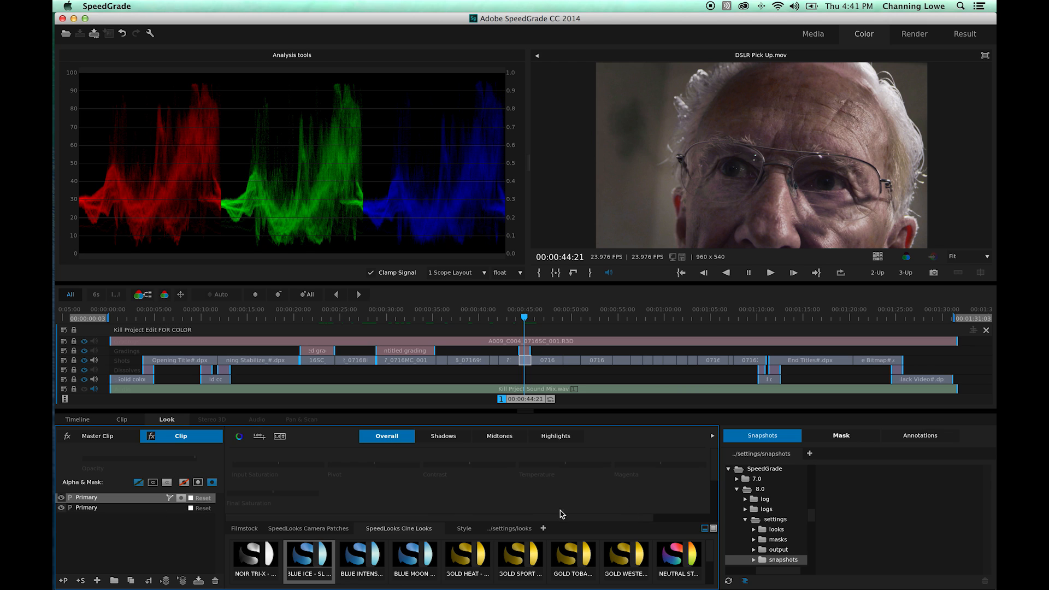
left_click(703, 528)
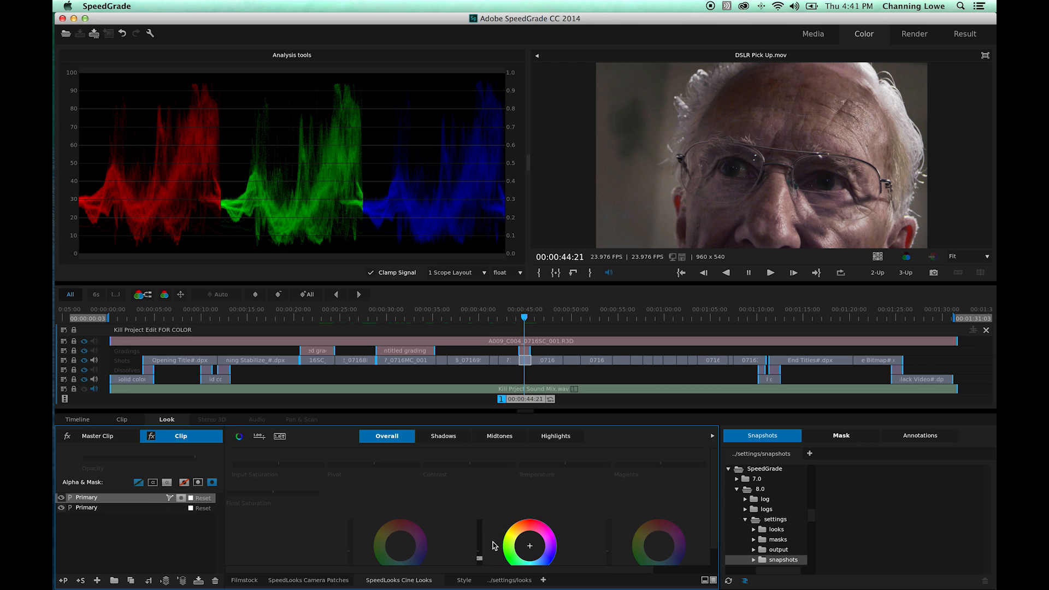
left_click_drag(482, 556, 482, 556)
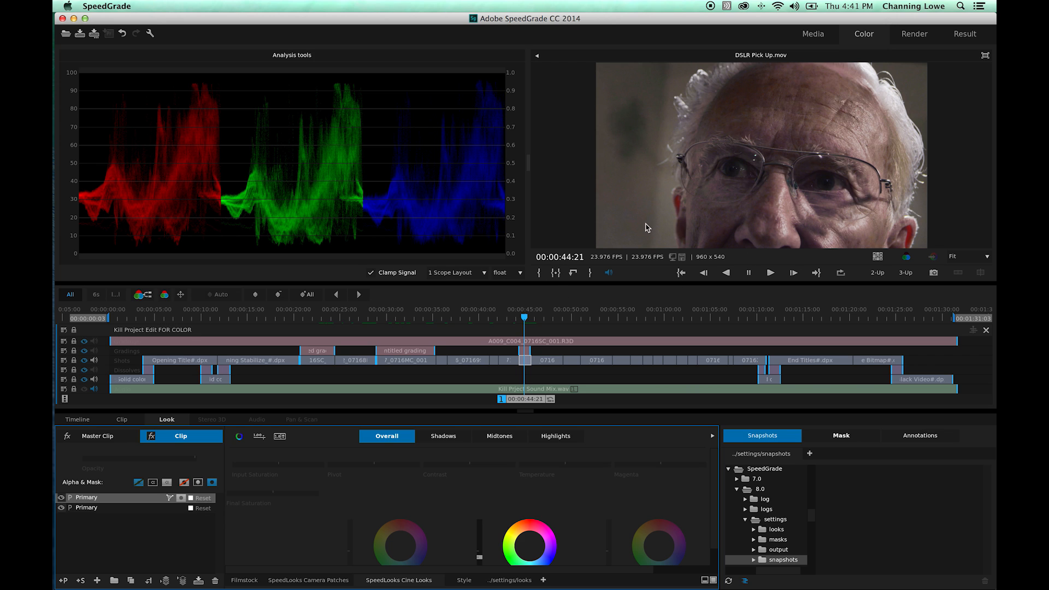
Preview DSLR Pick Up.mov around 00:00:44:12, add a pan & scan track above the full-length grading, and open its settings.
mouse_move(529, 402)
left_mouse_down()
mouse_move(513, 403)
mouse_move(529, 401)
left_mouse_up()
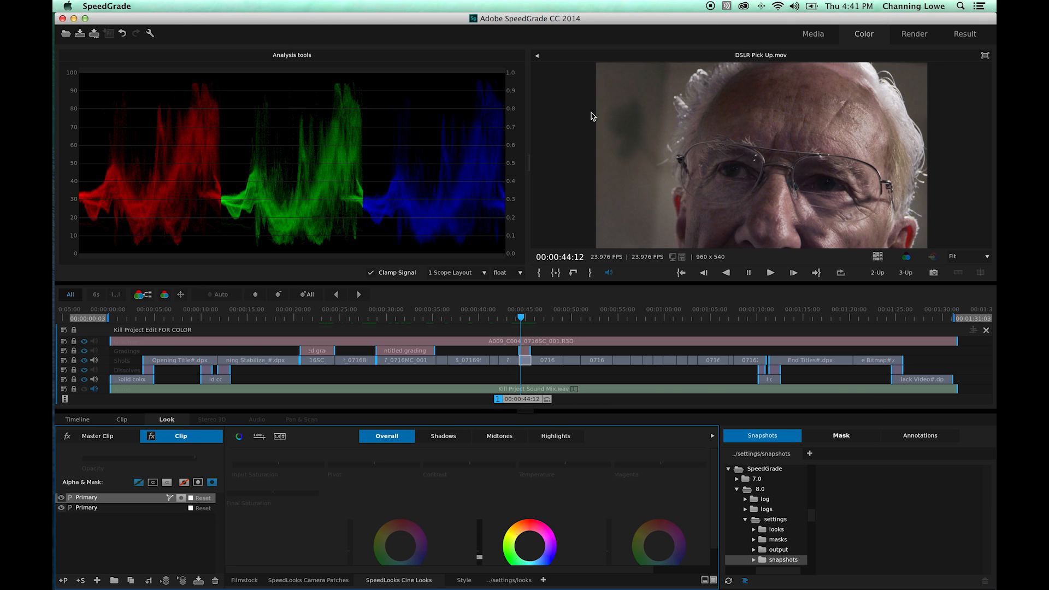
left_click_drag(536, 402, 532, 401)
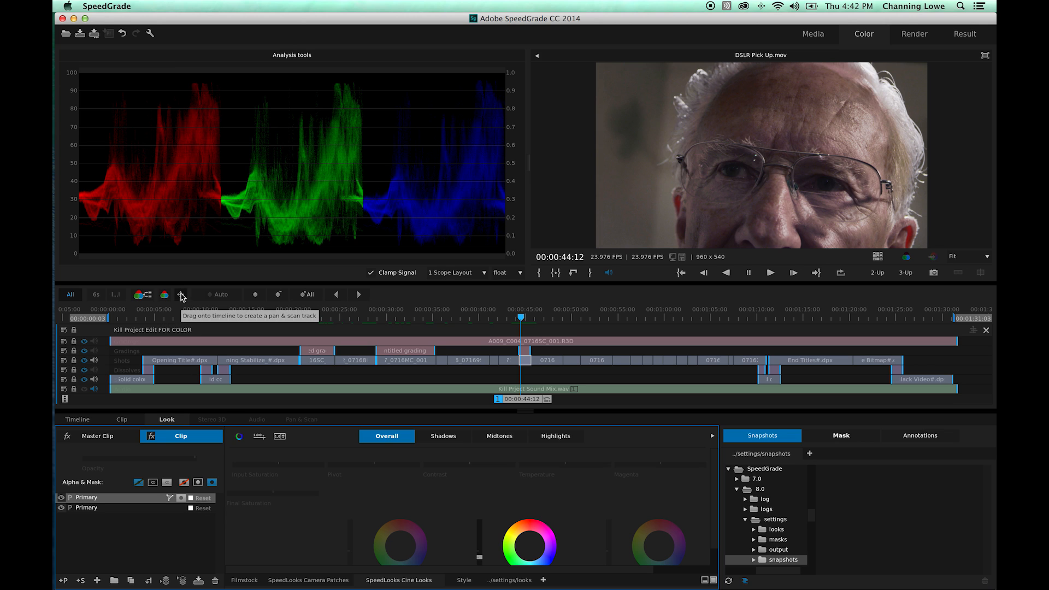
left_click_drag(180, 295, 183, 330)
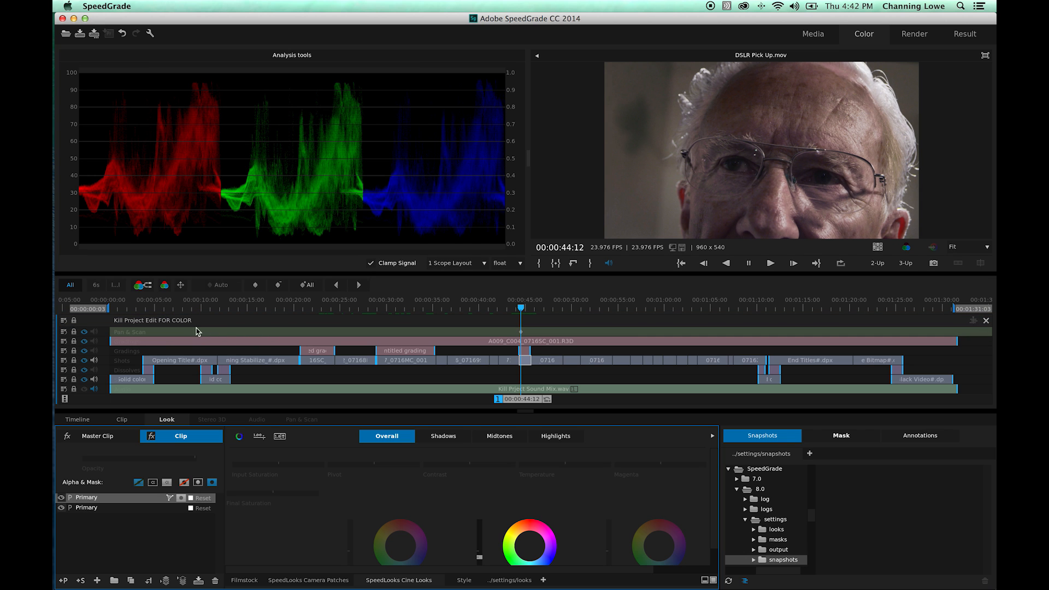
left_click(567, 333)
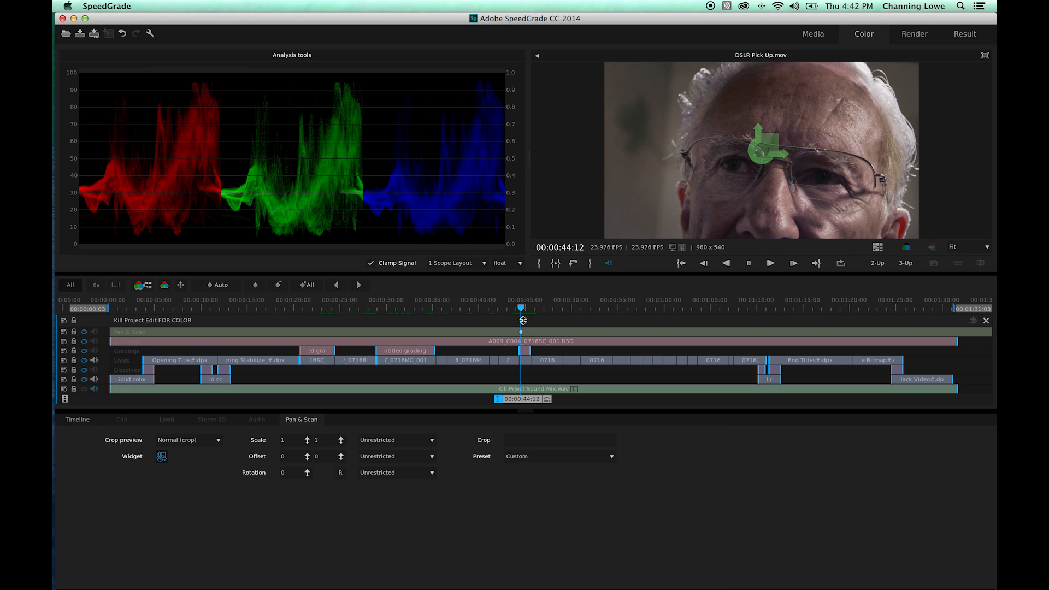
Set the pan & scan track's crop preset to 1.85 : 1 at 00:00:44:13.
left_click_drag(519, 309, 523, 309)
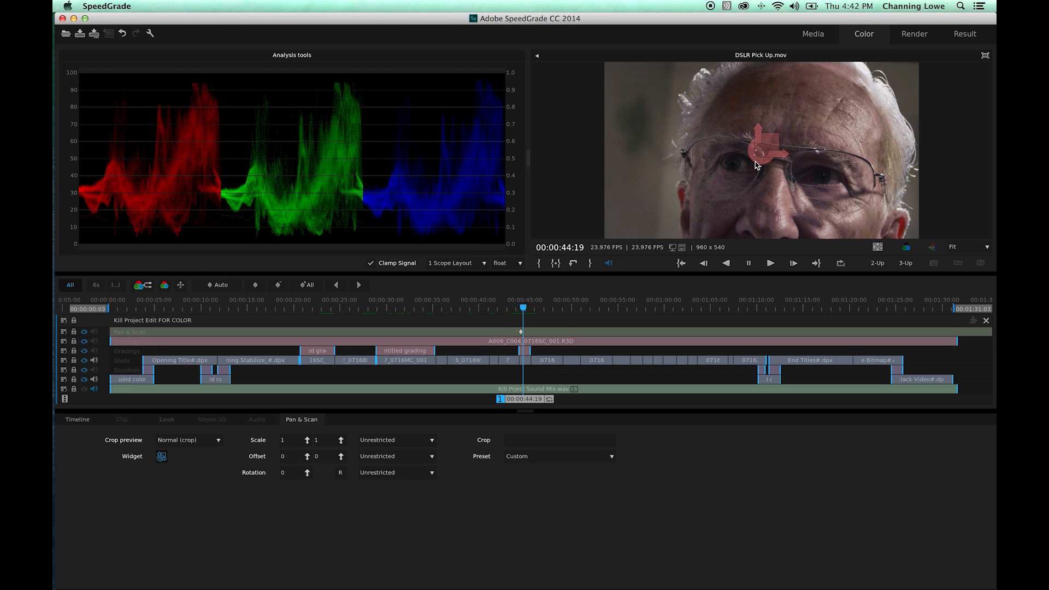
mouse_move(514, 308)
left_mouse_down()
mouse_move(164, 300)
mouse_move(494, 323)
mouse_move(499, 309)
mouse_move(521, 313)
left_mouse_up()
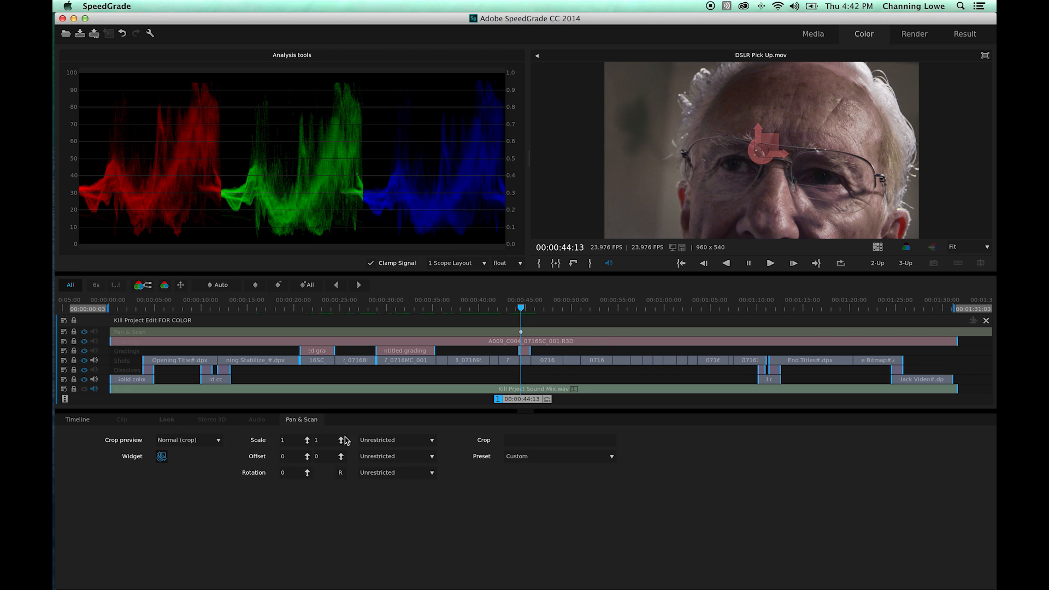
left_click(567, 459)
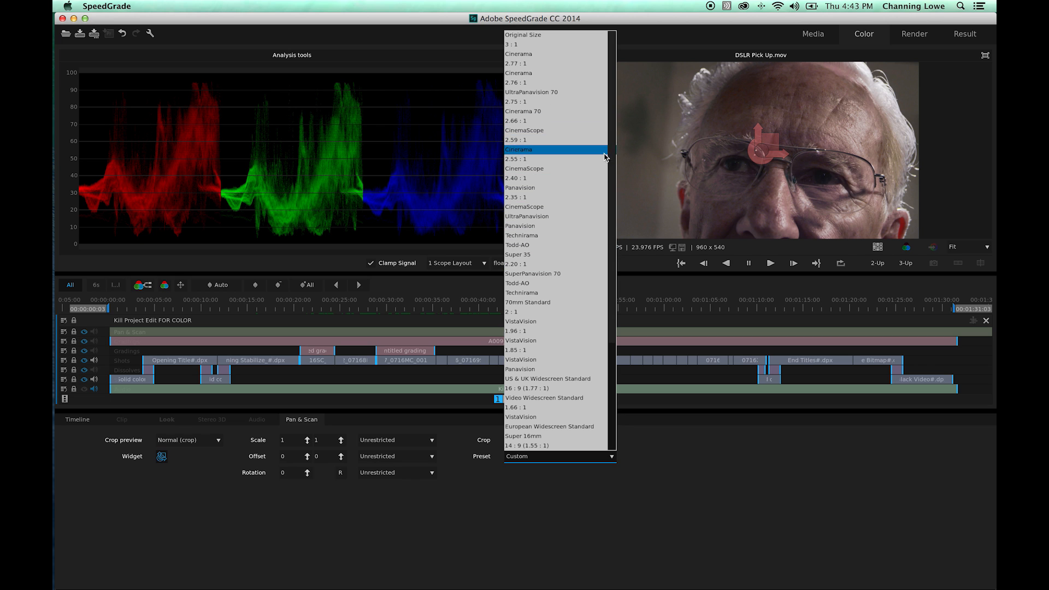
left_click_drag(612, 178, 615, 222)
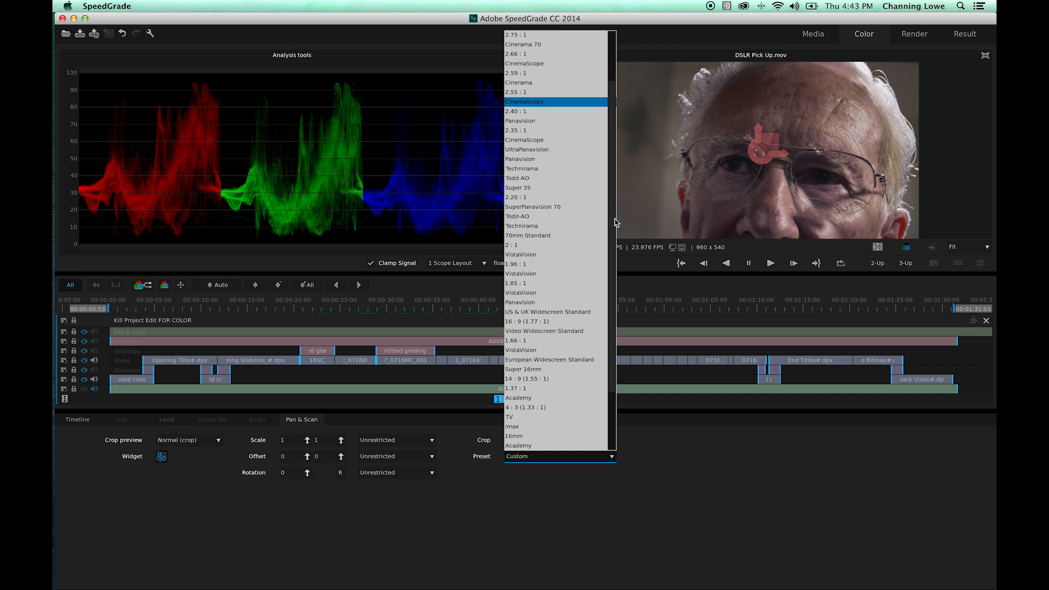
left_click(554, 284)
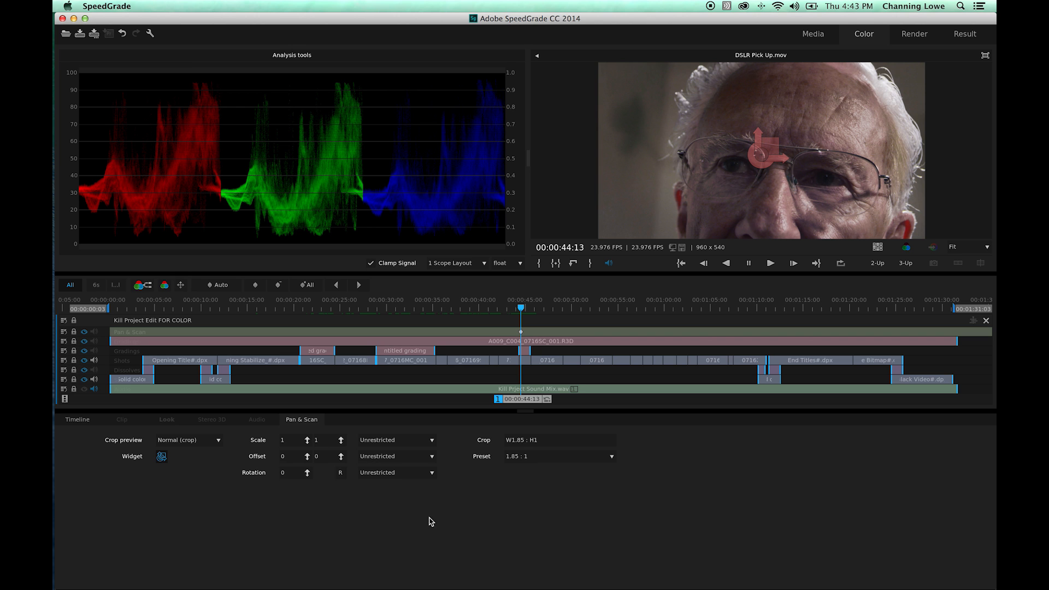
Review the cropped DSLR Pick Up.mov shot, zoom in on its pan & scan keyframe, and select the Untitled grading above it.
mouse_move(524, 404)
left_mouse_down()
mouse_move(512, 404)
mouse_move(525, 405)
left_mouse_up()
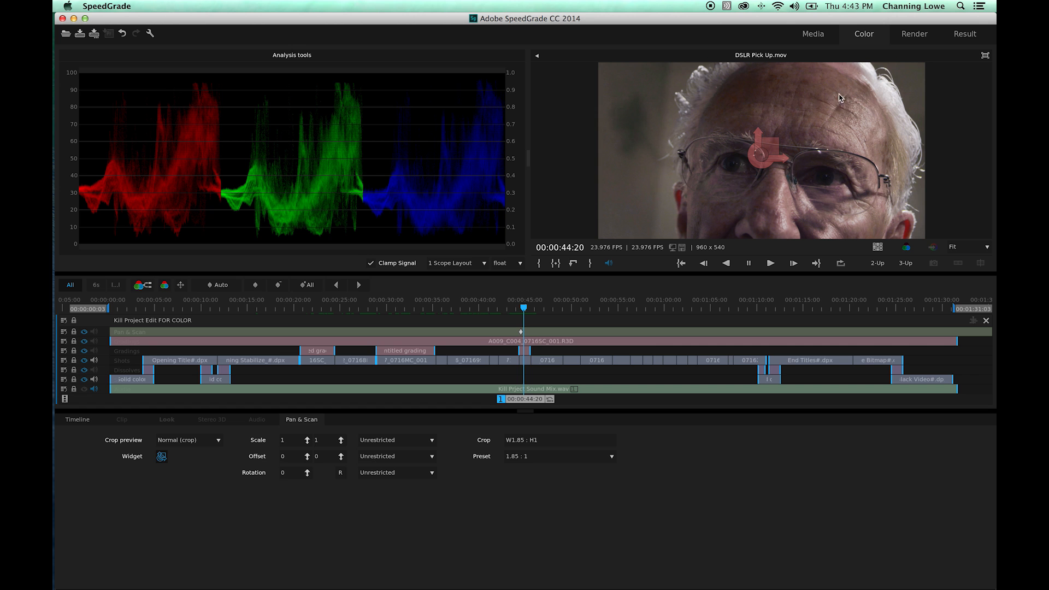
left_click_drag(500, 399, 528, 412)
left_click(526, 364)
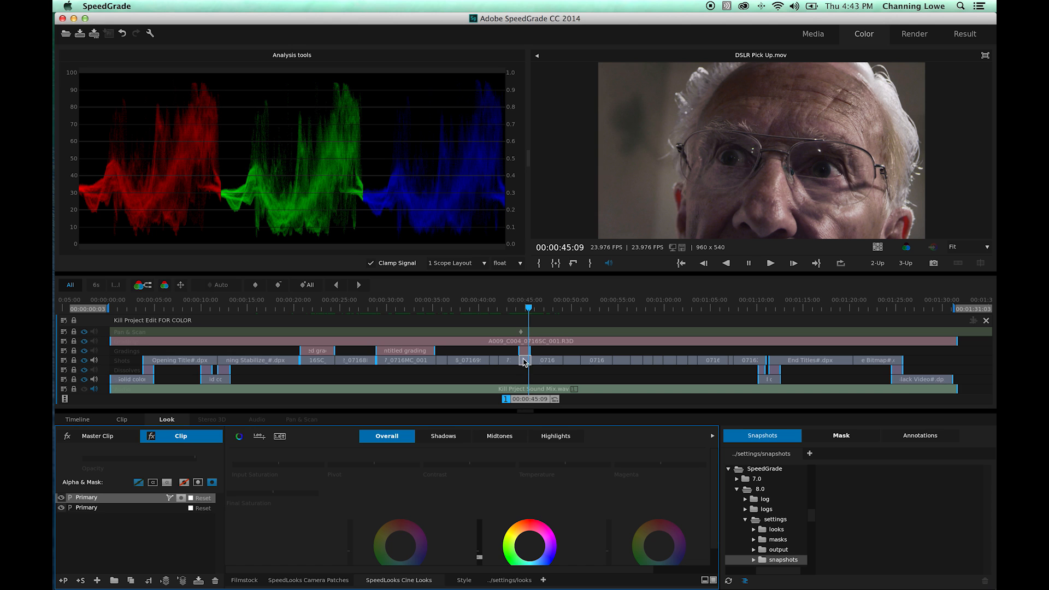
scroll(523, 360, "up", 5)
scroll(524, 356, "down", 1)
left_click_drag(545, 401, 362, 335)
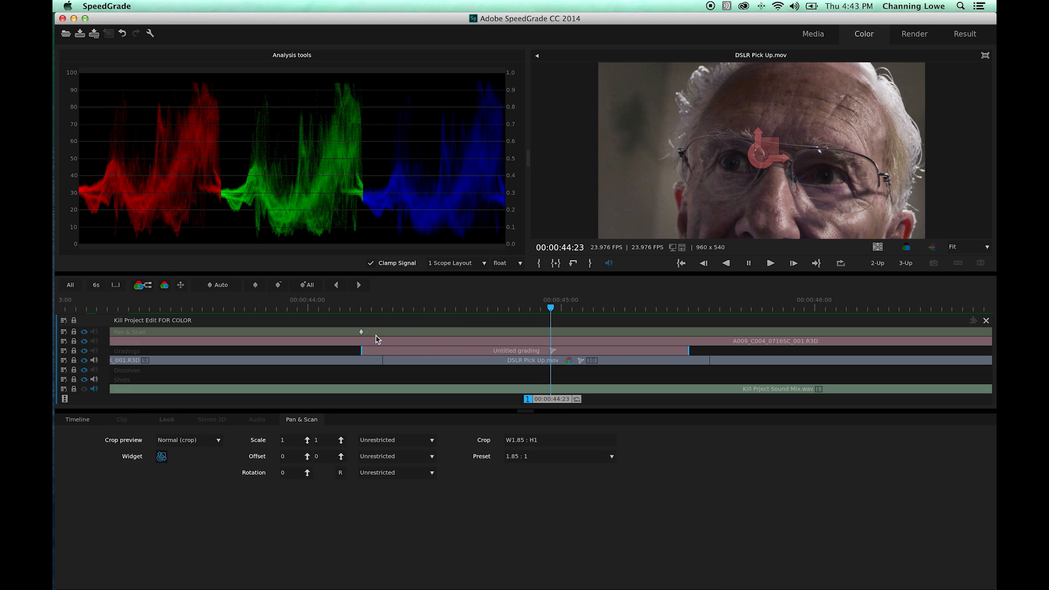
left_click_drag(551, 403, 380, 403)
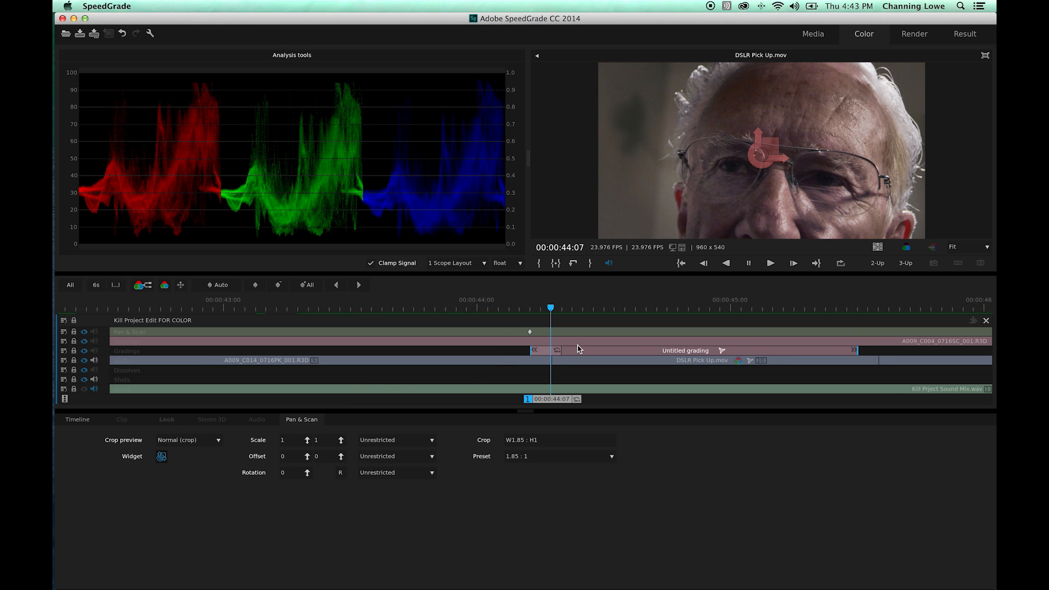
double_click(606, 354)
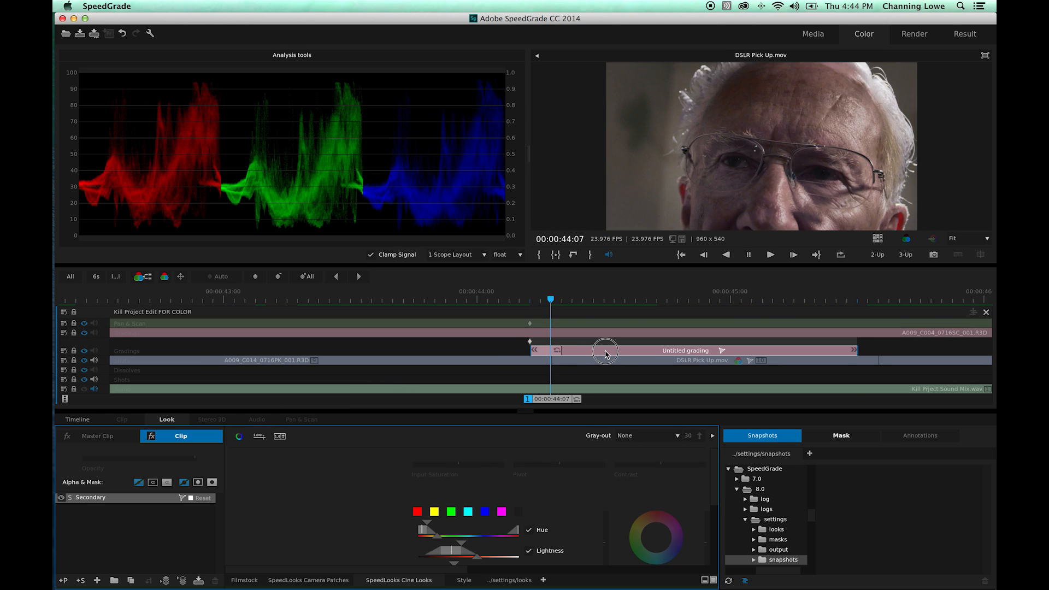
Trim both ends of the Untitled grading above DSLR Pick Up.mov so it spans exactly the length of the shot.
left_click(600, 372)
left_click(605, 355)
mouse_move(561, 351)
left_mouse_down()
mouse_move(576, 351)
mouse_move(542, 352)
mouse_move(556, 352)
left_mouse_up()
left_click_drag(851, 352, 878, 352)
Move the pan & scan keyframe to the DSLR Pick Up.mov shot's start at 00:00:44:07 and add another at 00:00:45:14.
left_click(554, 316)
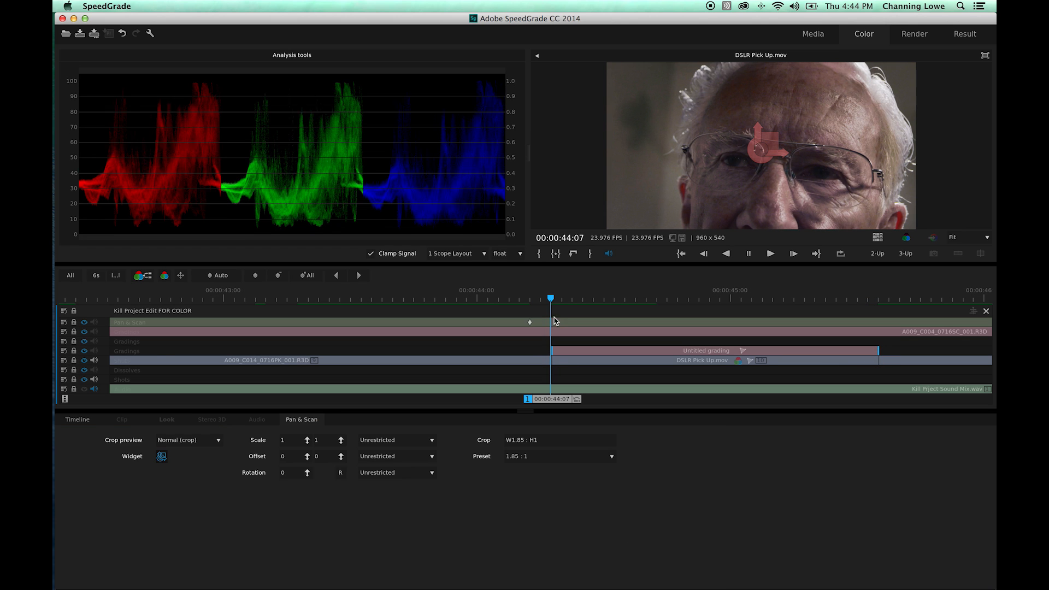
left_click_drag(530, 322, 860, 303)
left_click(554, 400)
left_click_drag(553, 398, 565, 398)
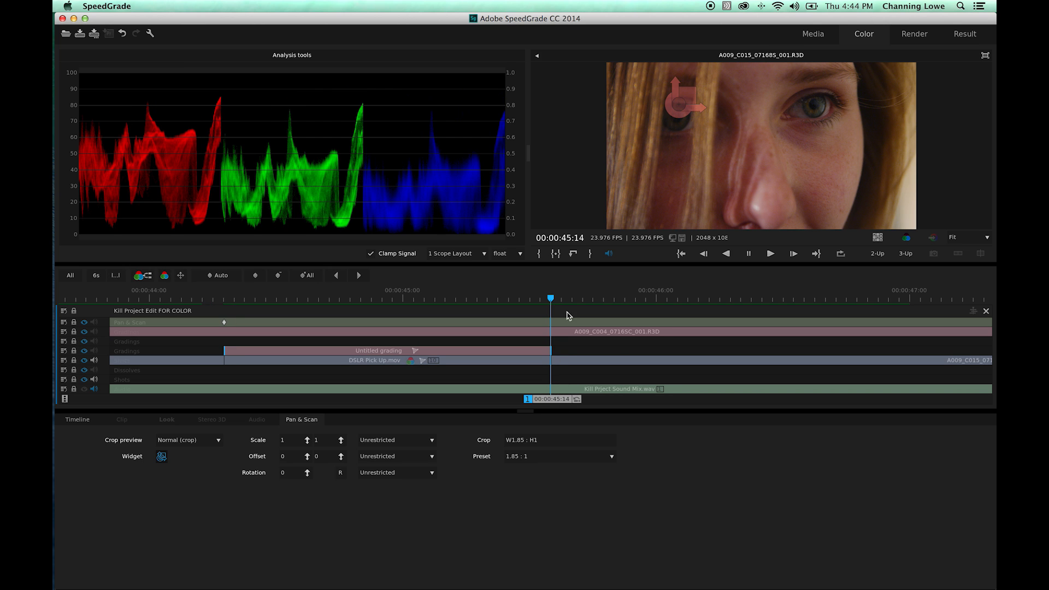
left_click(255, 275)
left_click_drag(549, 402, 444, 395)
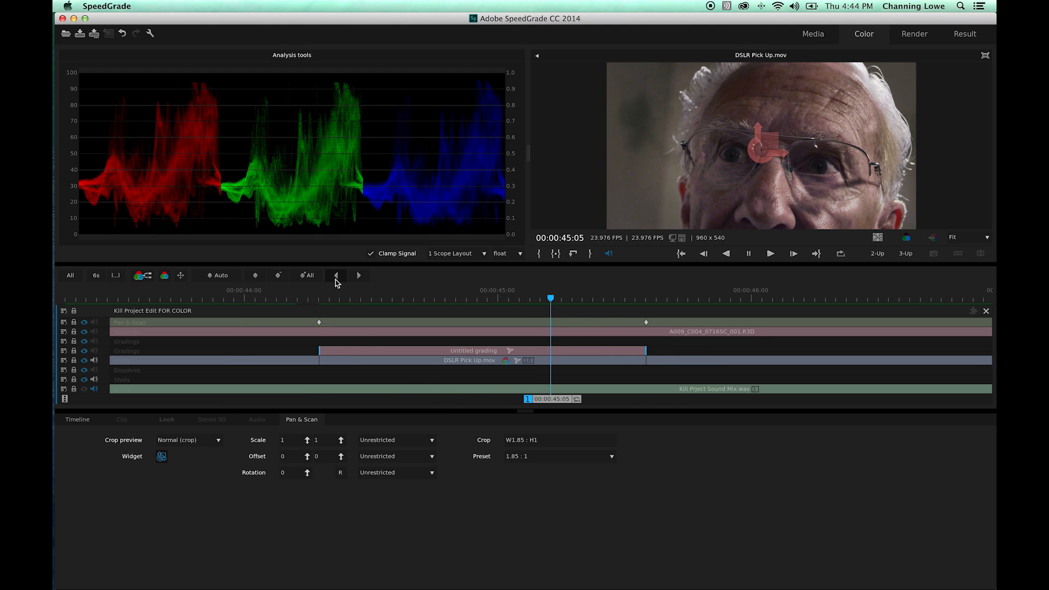
Reposition the framing at the 00:00:44:07 pan & scan keyframe to an offset of about 3.48 by 24.47.
left_click(336, 277)
left_click_drag(763, 157, 763, 136)
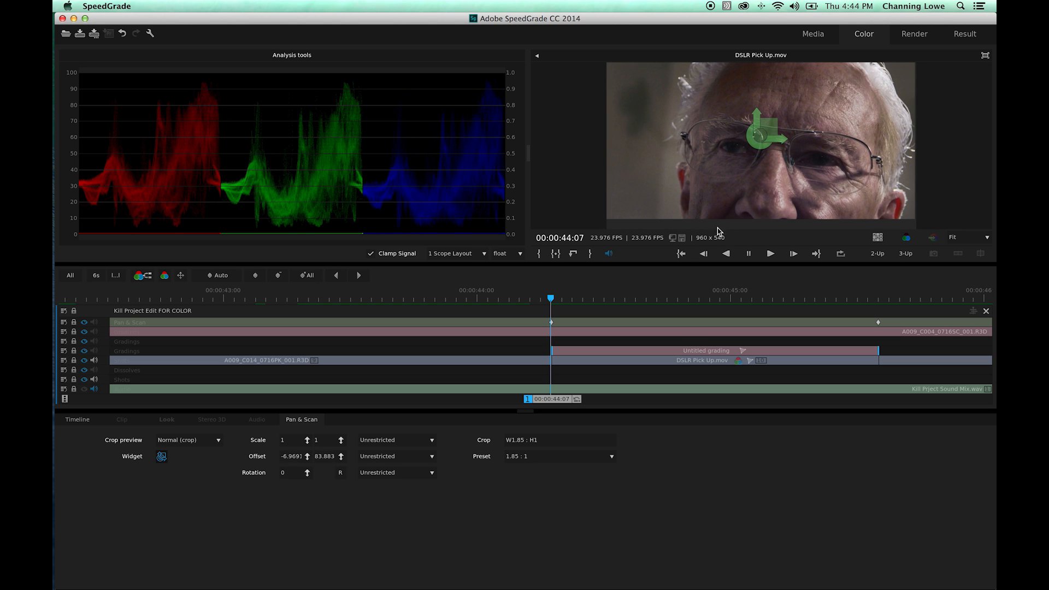
left_click_drag(758, 145, 762, 152)
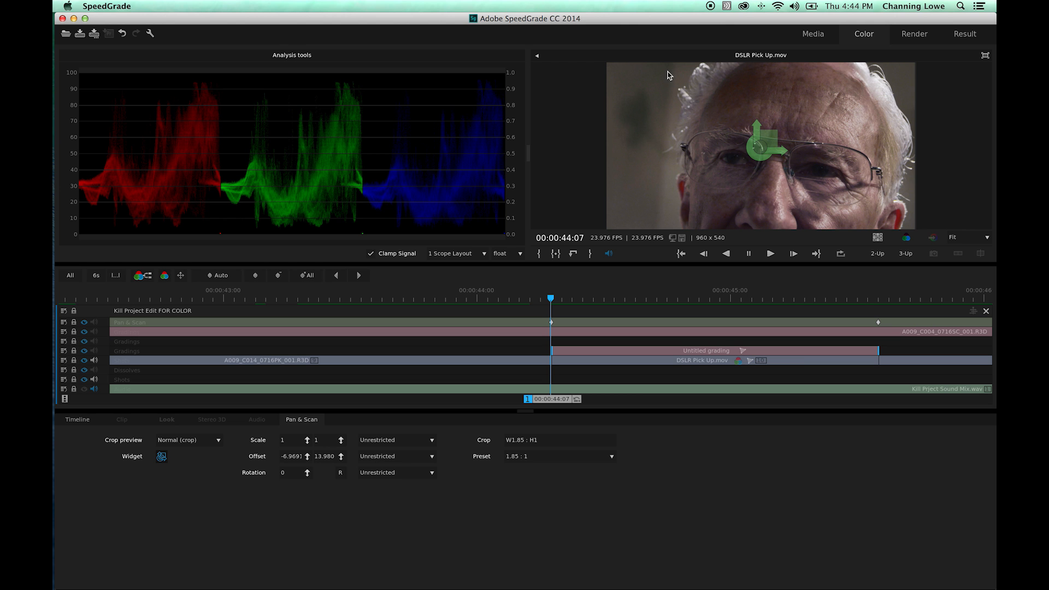
left_click_drag(757, 141, 763, 152)
Try shifting the framing at the 00:00:45:14 keyframe and moving that keyframe further along the track, undoing each change.
left_click_drag(549, 403, 882, 374)
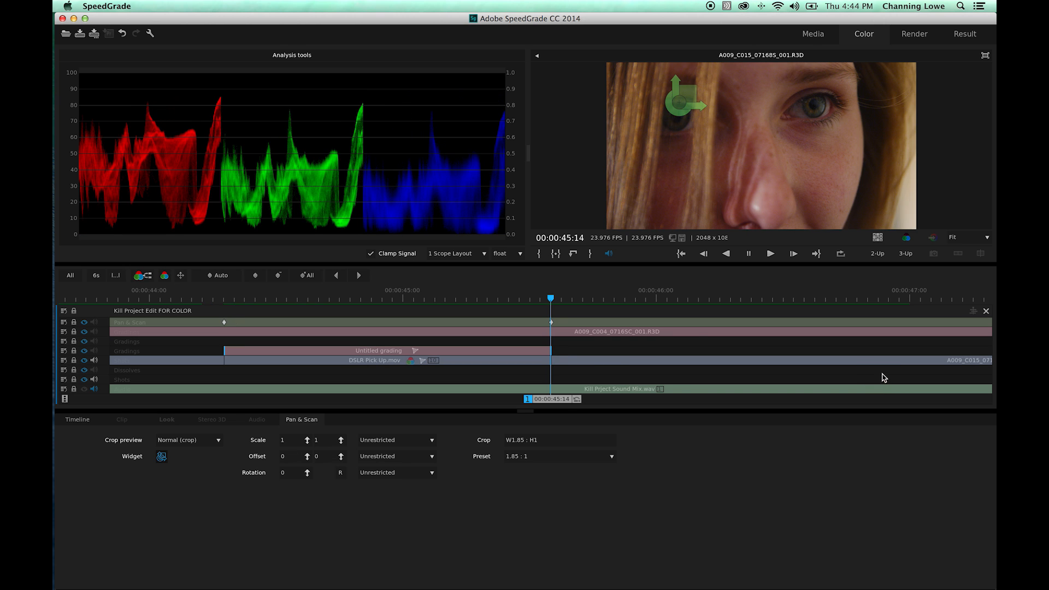
left_click_drag(682, 107, 682, 124)
key("super+z")
left_click_drag(552, 324, 602, 394)
left_click_drag(498, 325, 665, 326)
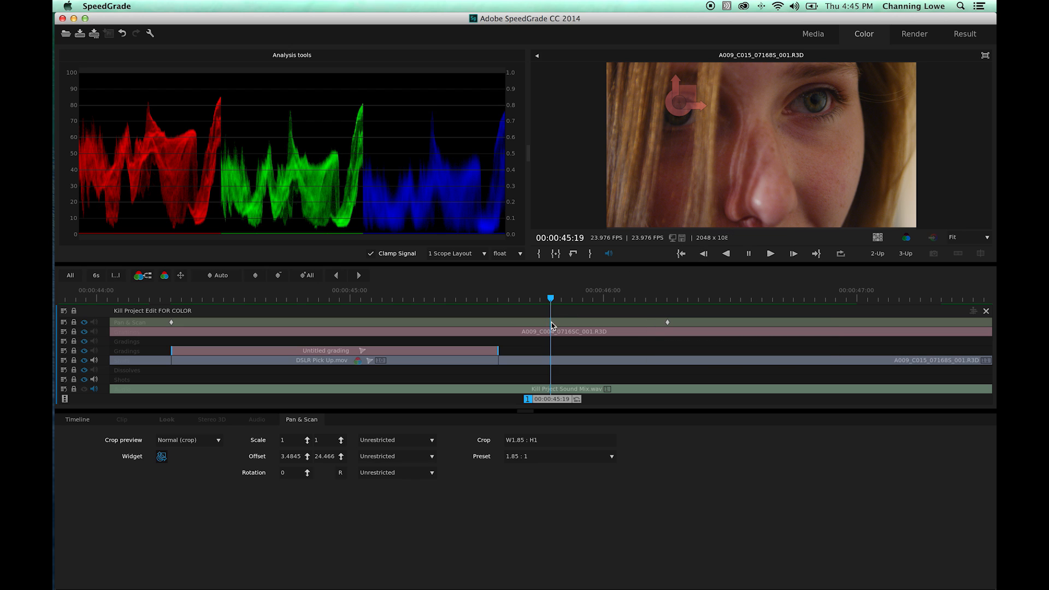
left_click_drag(552, 401, 628, 383)
key("super+z")
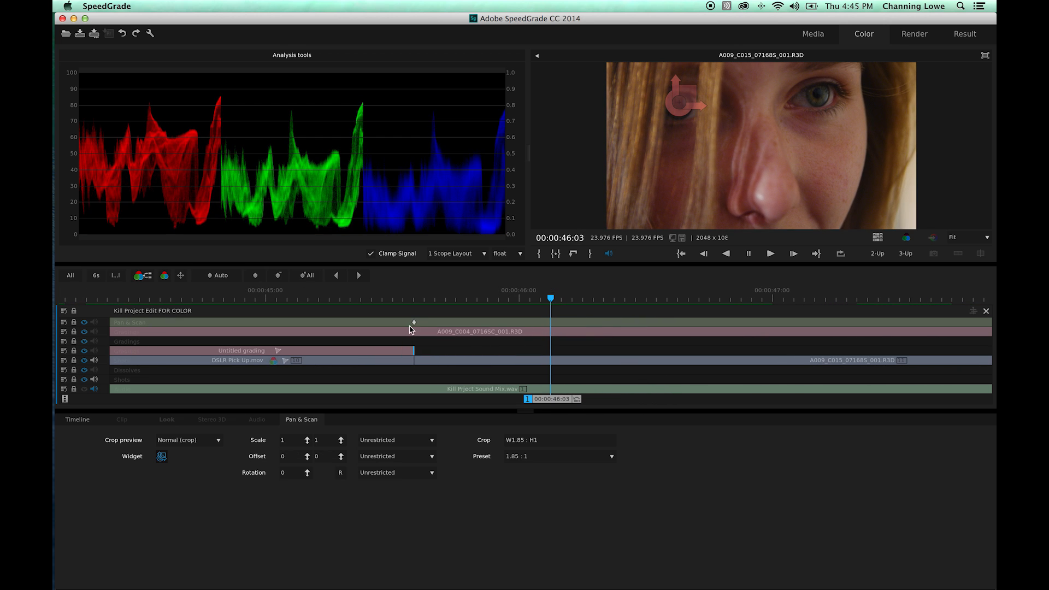
Review the framing at the 00:00:45:14 keyframe, display the entire timeline, and check DSLR Pick Up.mov at 00:00:45:06.
left_click_drag(552, 398, 420, 394)
key("backslash")
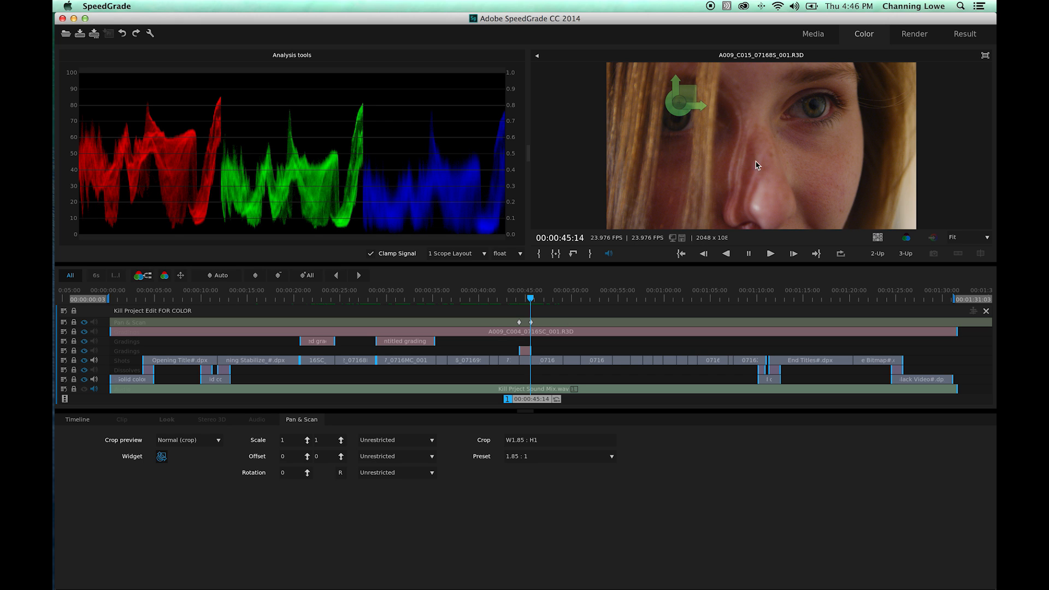
left_click(534, 403)
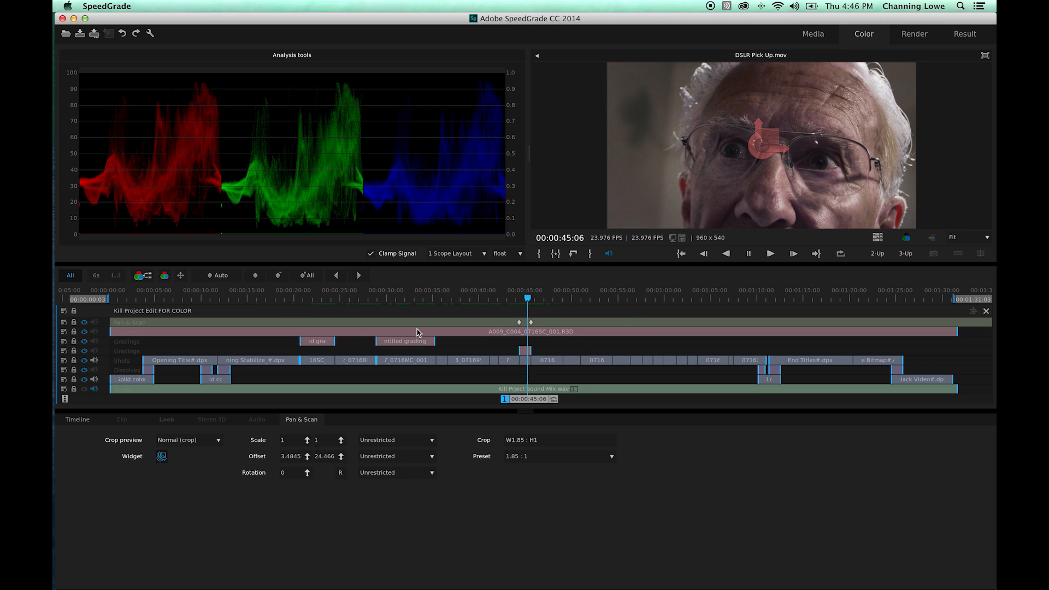
Open the render output settings and point the output folder to the Try Again volume.
left_click(918, 33)
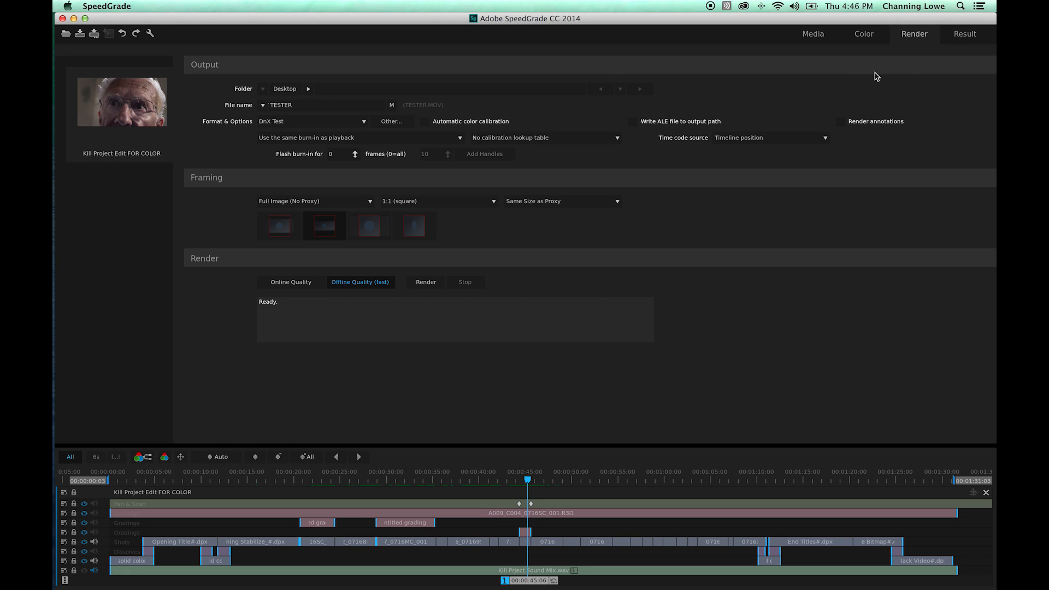
left_click(965, 34)
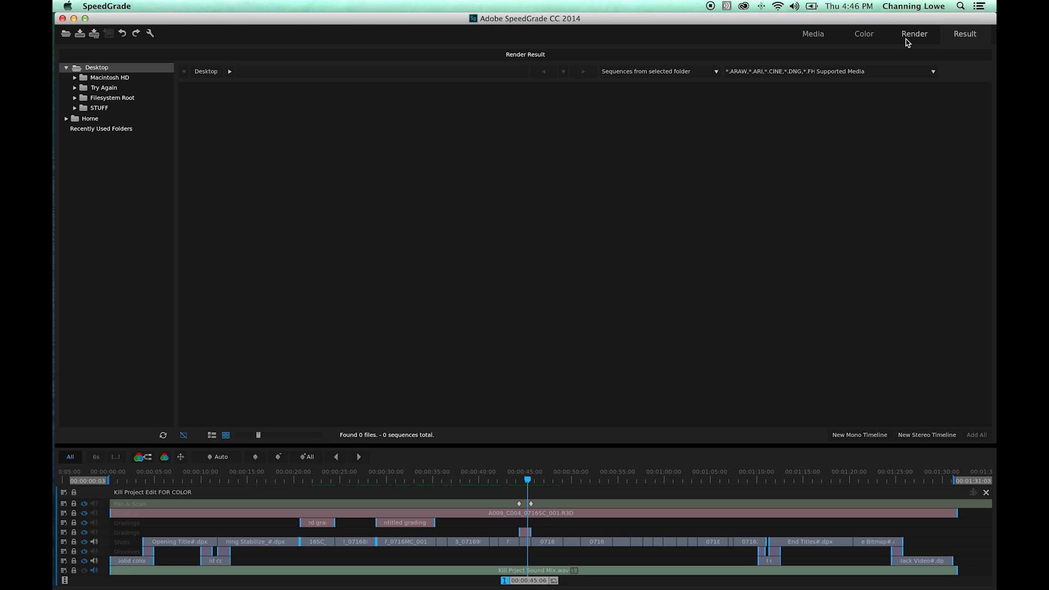
left_click(904, 39)
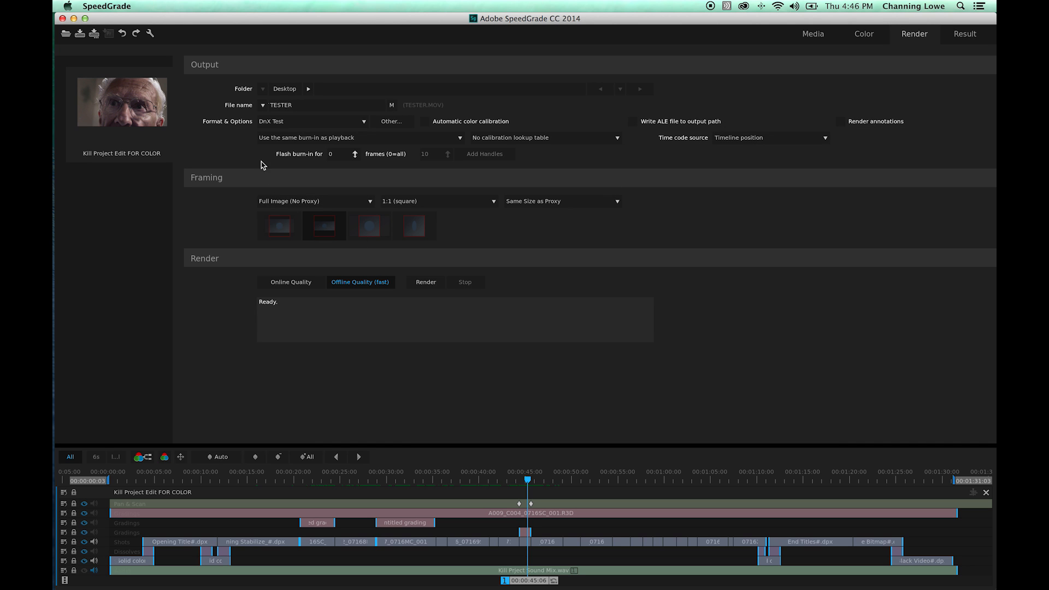
left_click(308, 92)
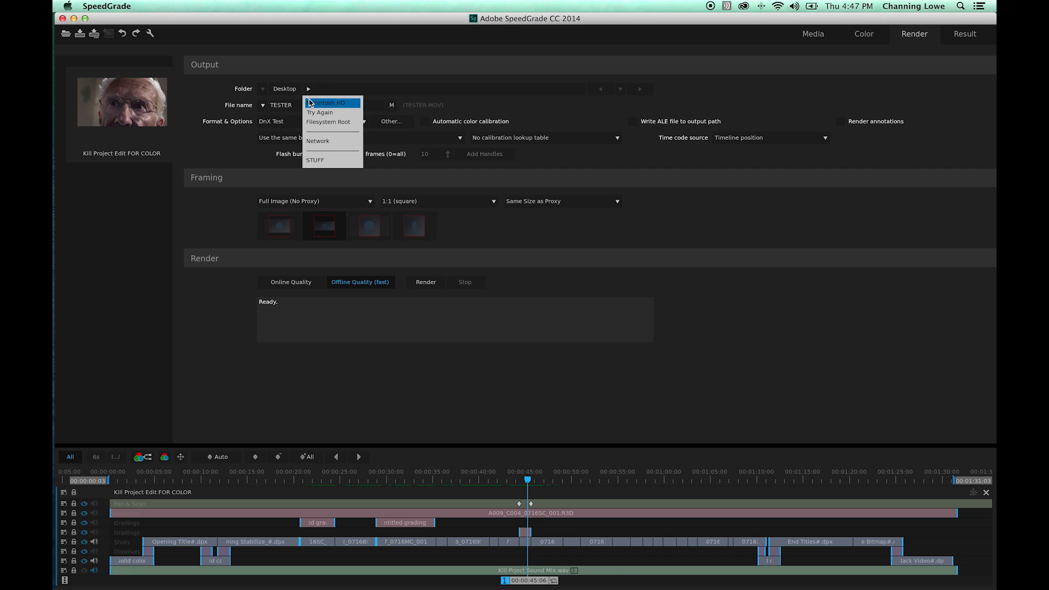
left_click(323, 117)
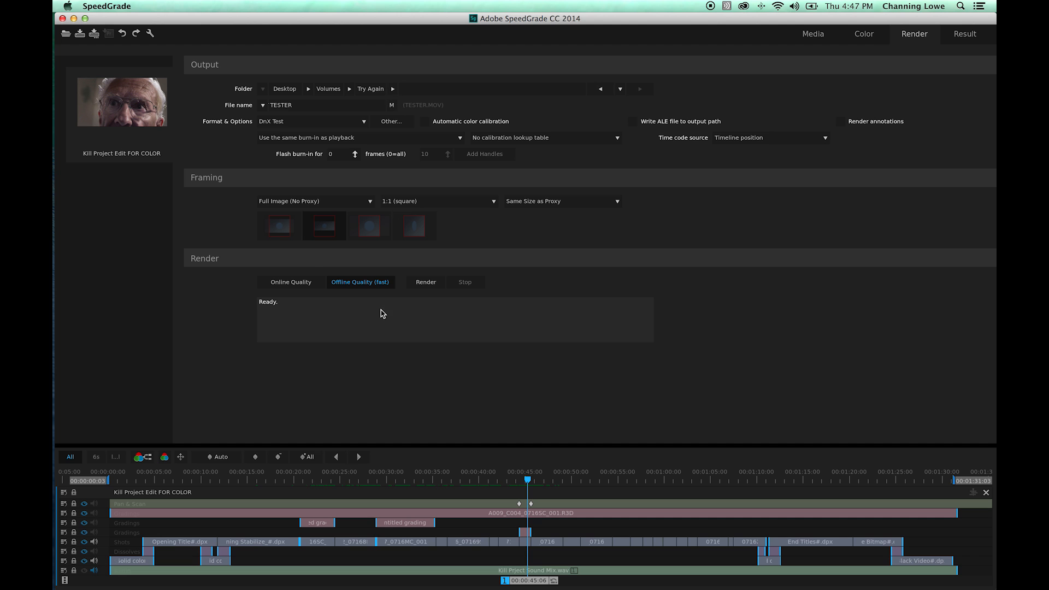
Switch to Finder, create a folder named COLOR CUTS inside KILL PROJECT, and return to SpeedGrade.
key("super+Tab")
left_click(639, 309)
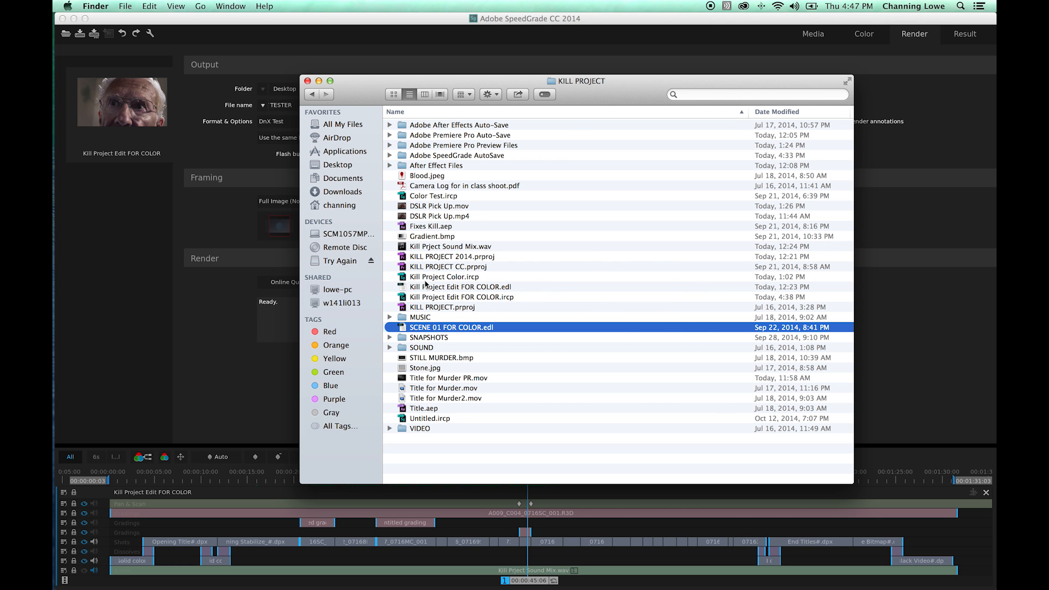
right_click(429, 449)
left_click(459, 456)
type("COLOR CUTS")
key("Return")
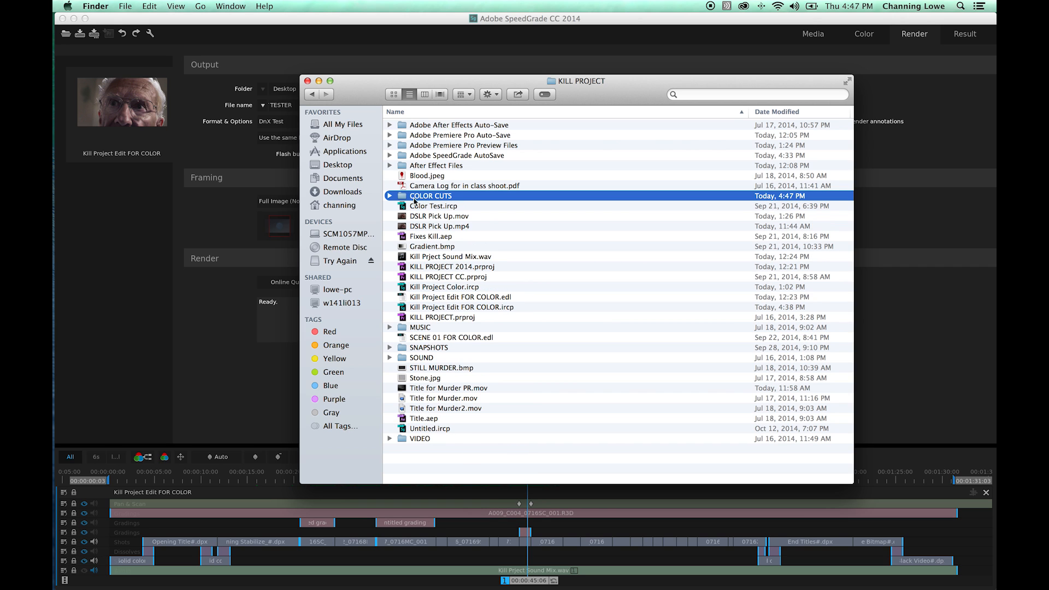
left_click(234, 224)
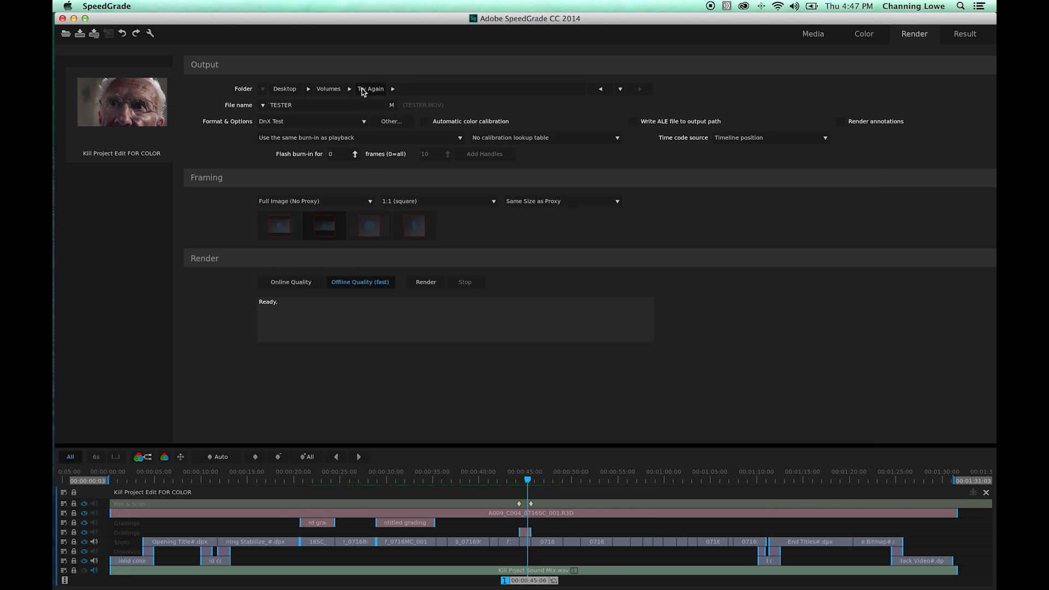
Set the render output folder to COLOR CUTS inside KILL PROJECT on the Try Again volume.
left_click(392, 90)
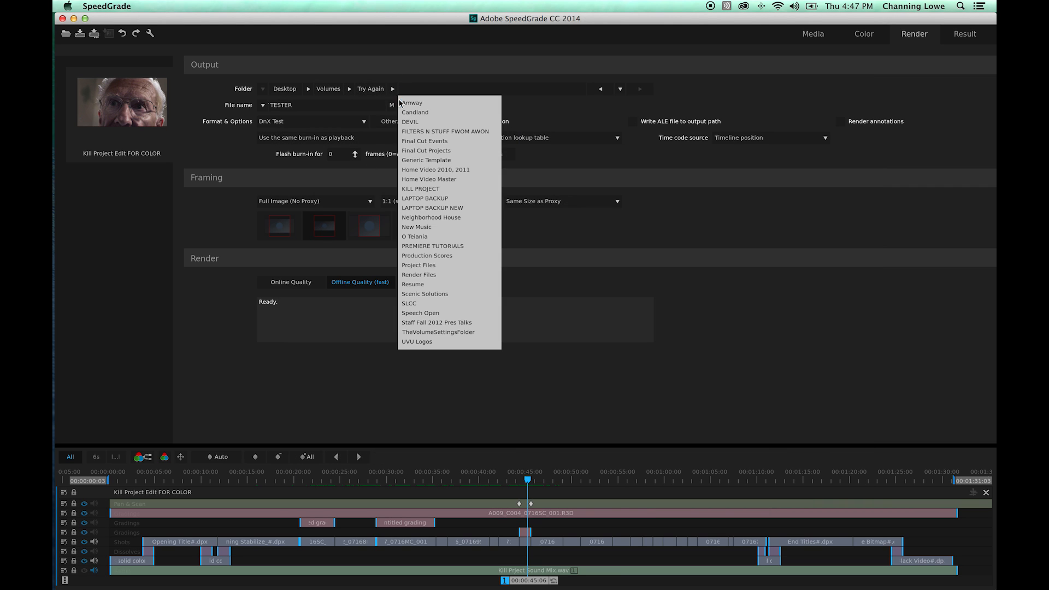
left_click(431, 189)
left_click(448, 92)
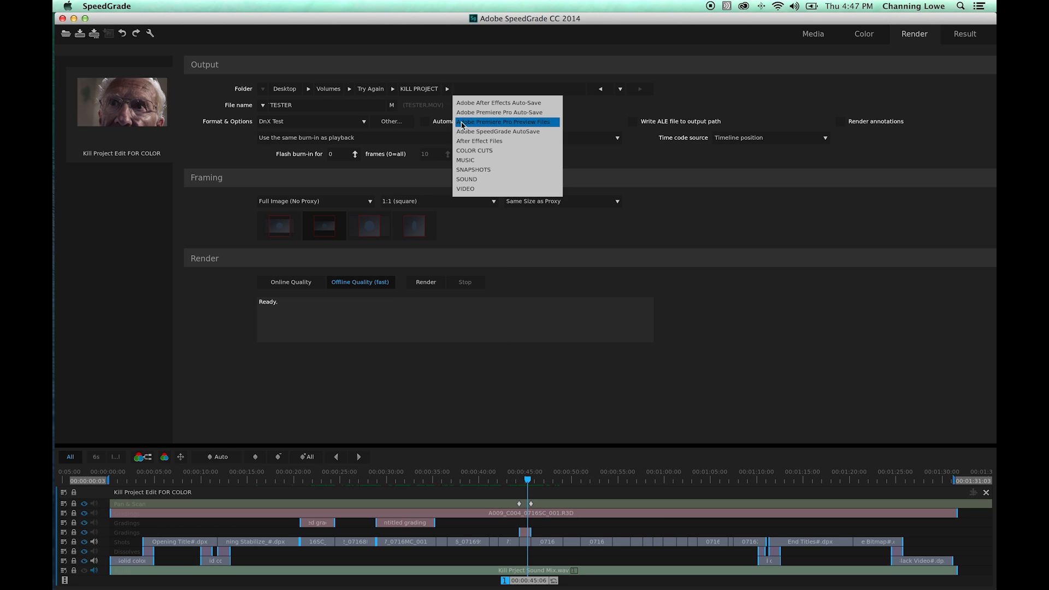
left_click(475, 155)
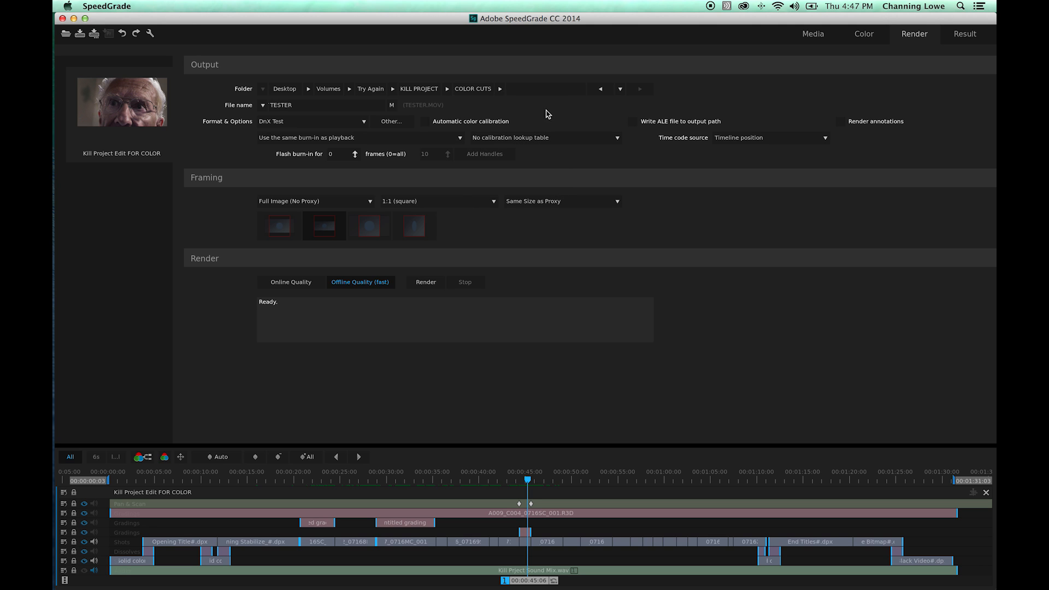
Name the output file Test Grade for Kill Project and set its format to Apple Prores 4444 @ 23.976 FPS.
left_click_drag(296, 105, 253, 103)
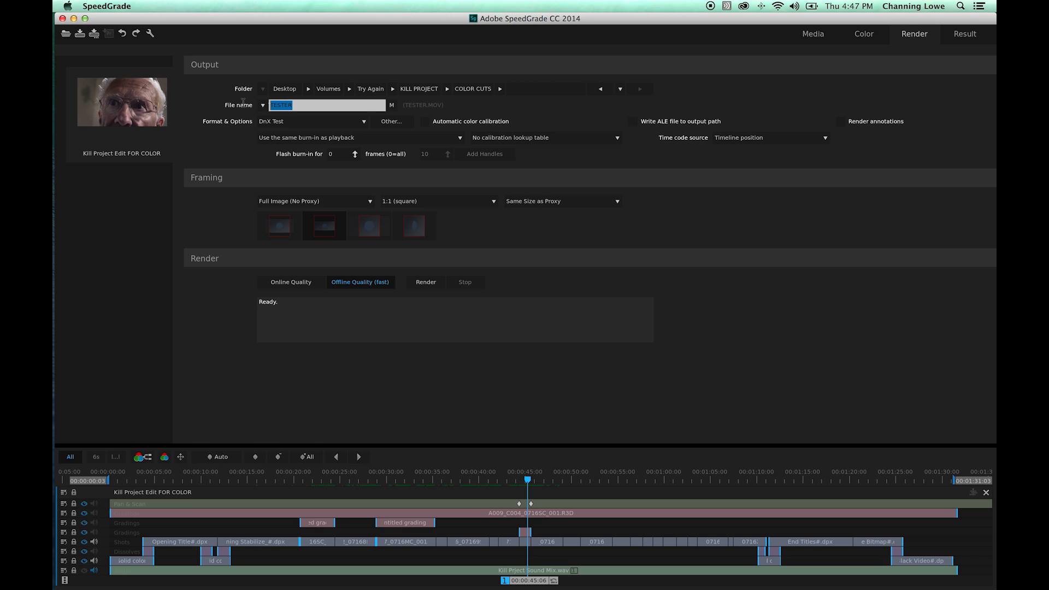
type("Test Grade for Kill Project")
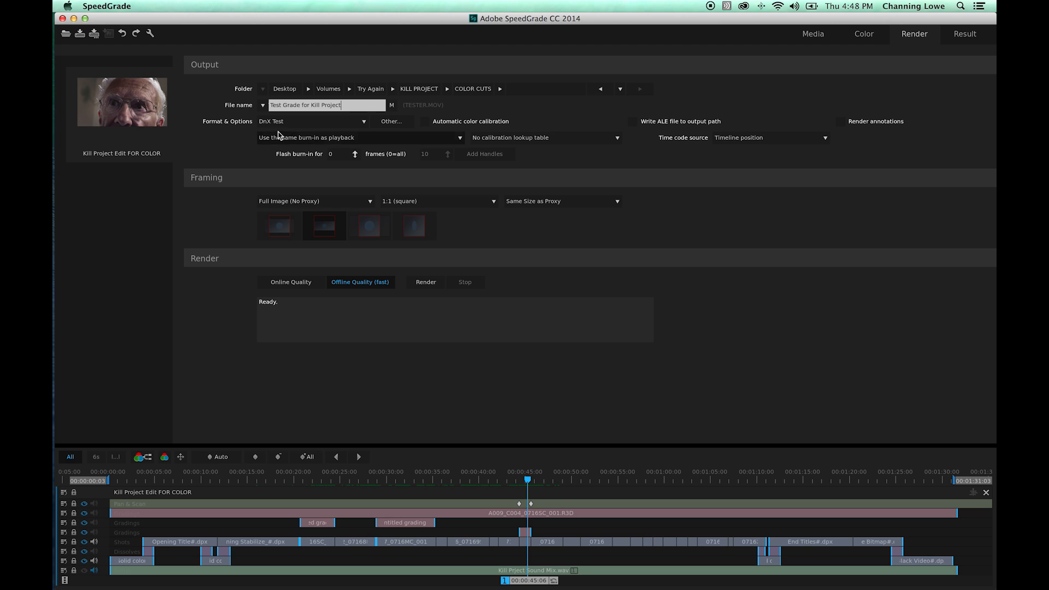
left_click(314, 125)
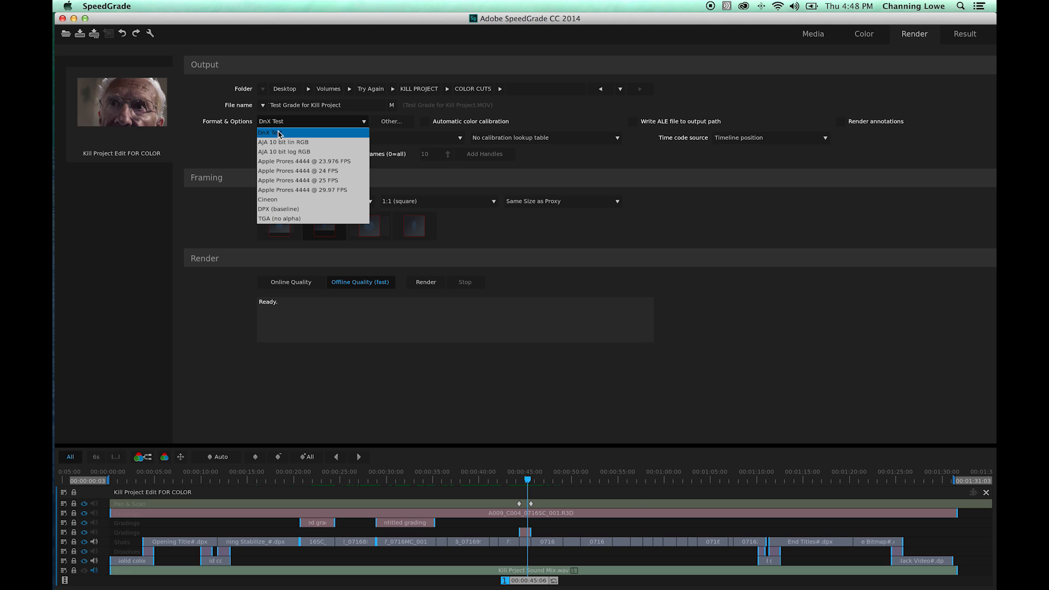
left_click(311, 164)
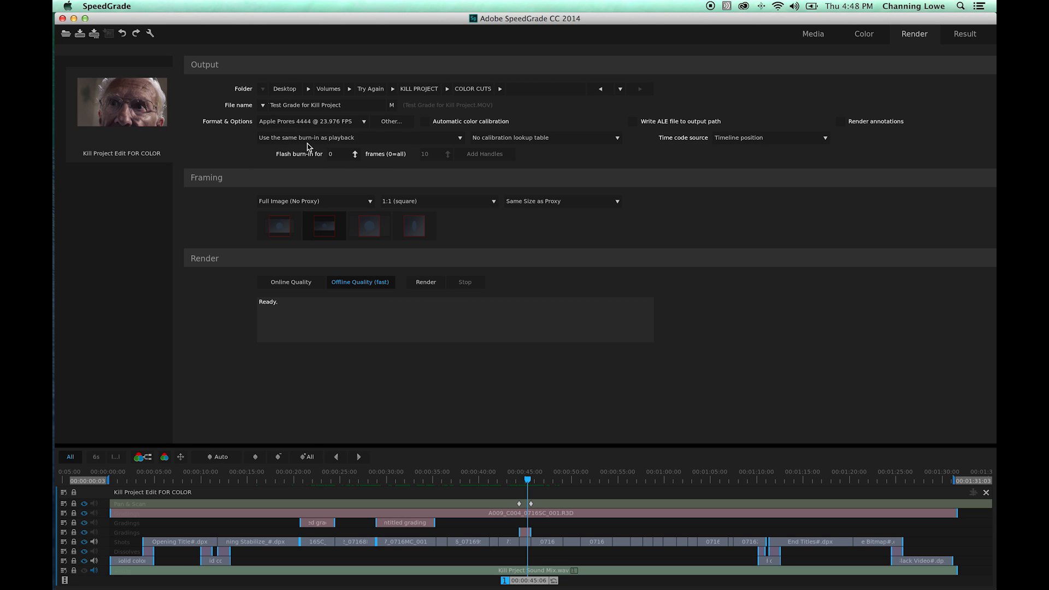
Open the custom output preset settings and examine the QuickTime codecs and the Native MOV and Frame Sequence options.
left_click(363, 122)
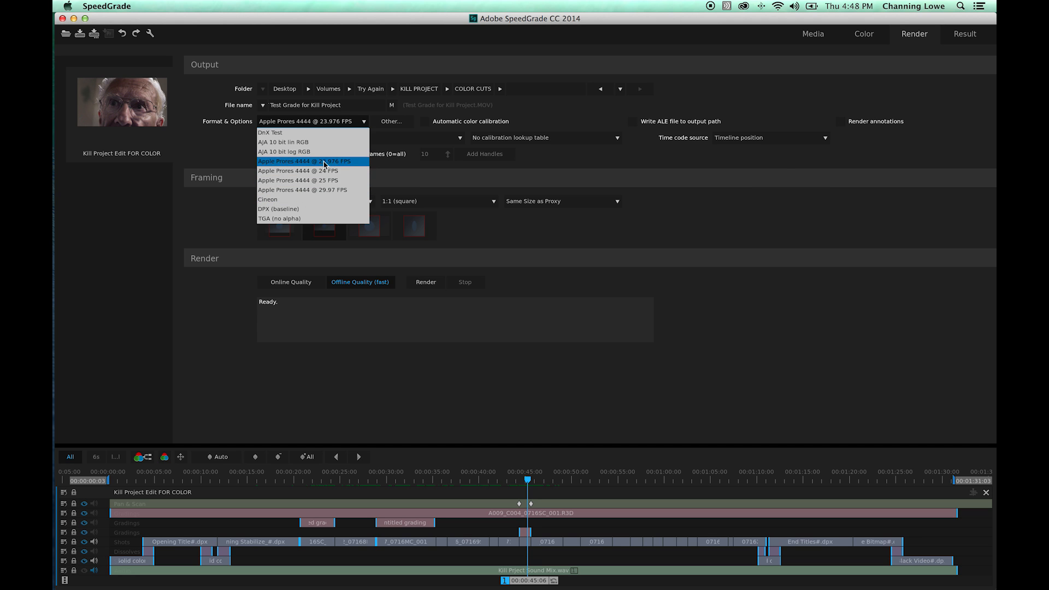
left_click(394, 124)
left_click(393, 124)
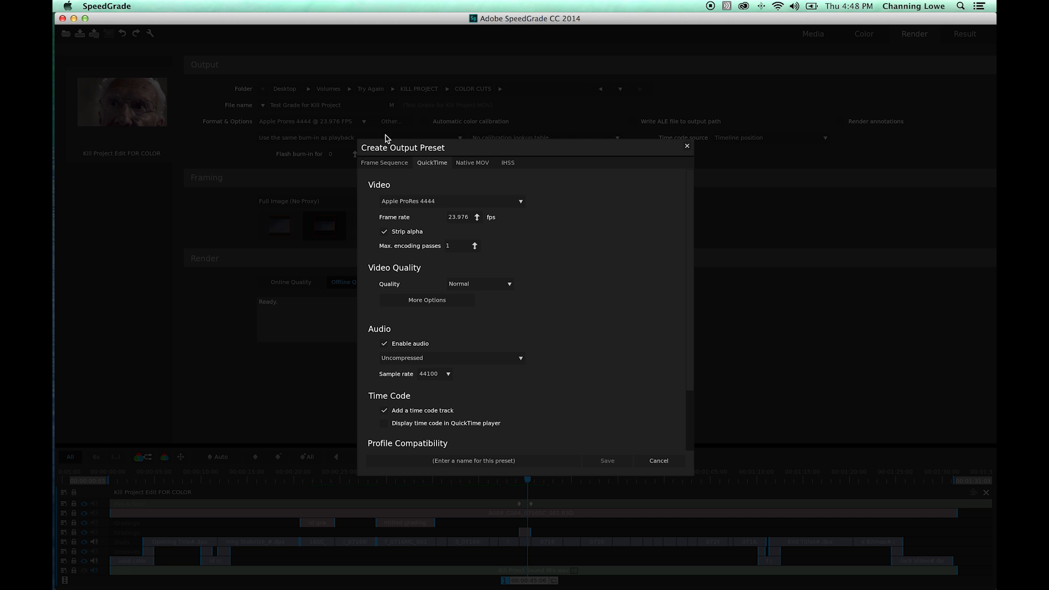
left_click(432, 202)
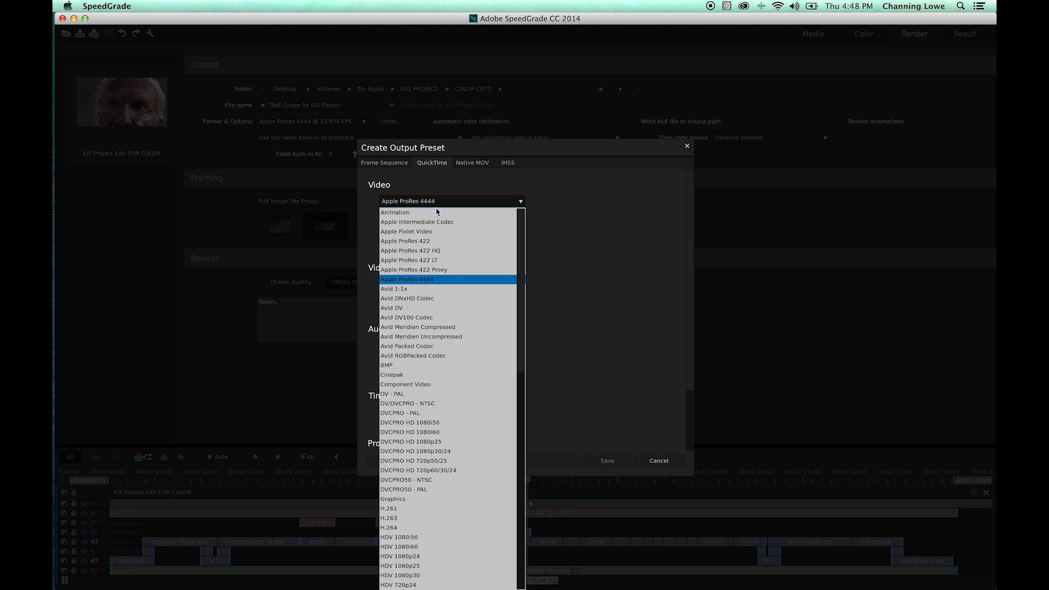
left_click(587, 203)
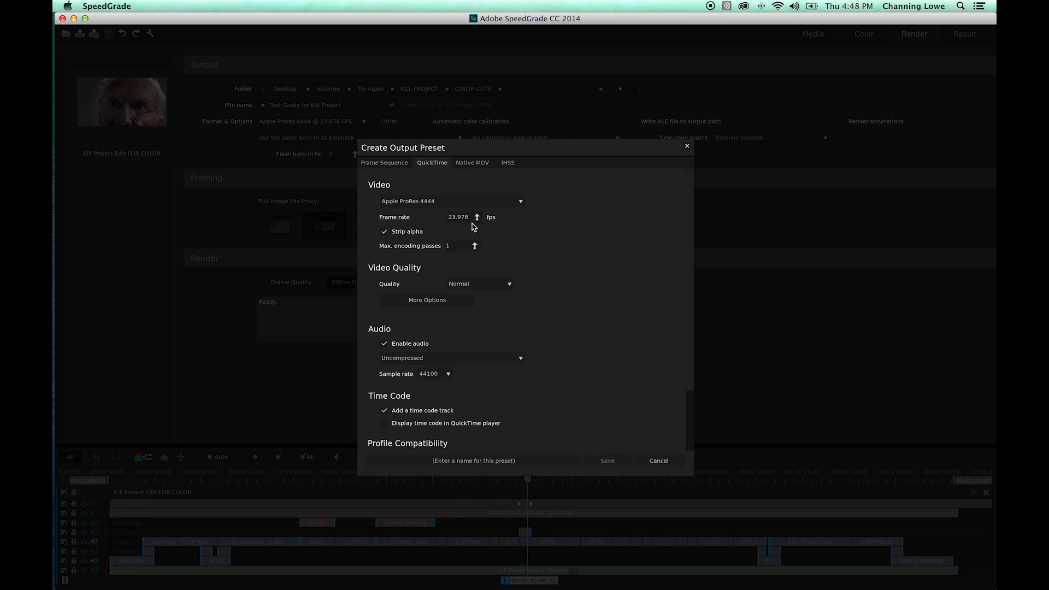
left_click(464, 168)
left_click(436, 165)
left_click(461, 173)
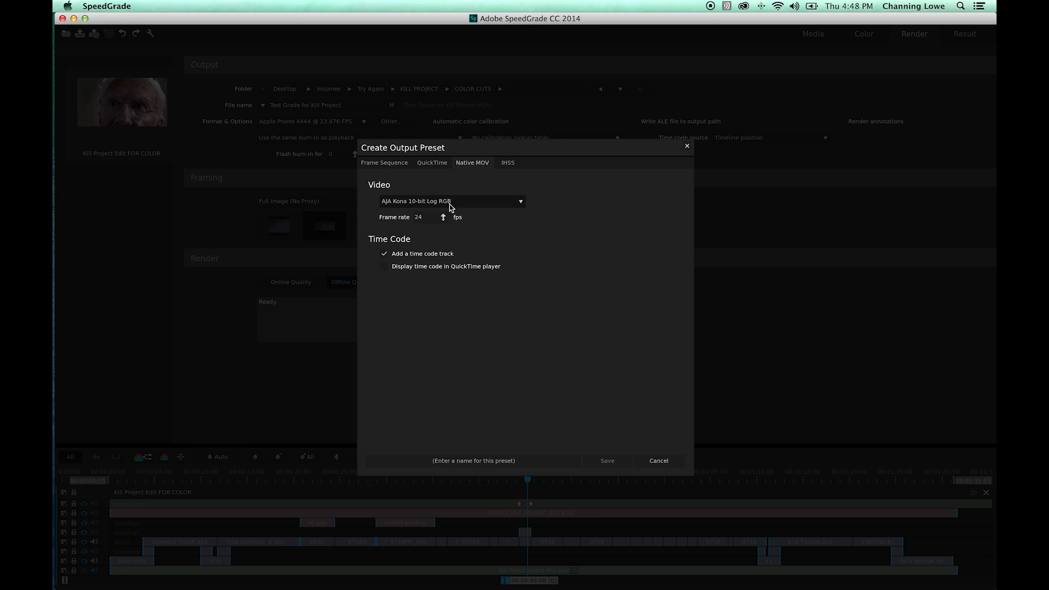
left_click(430, 164)
left_click(386, 164)
left_click(430, 164)
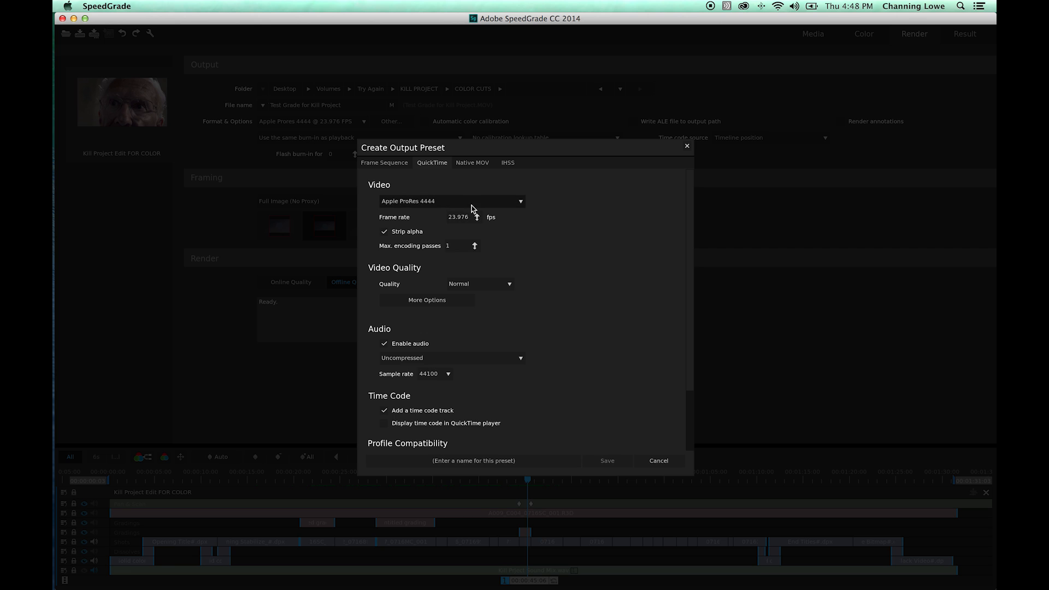
Set the QuickTime output preset's video codec to H.264 and its quality to High.
left_click(473, 206)
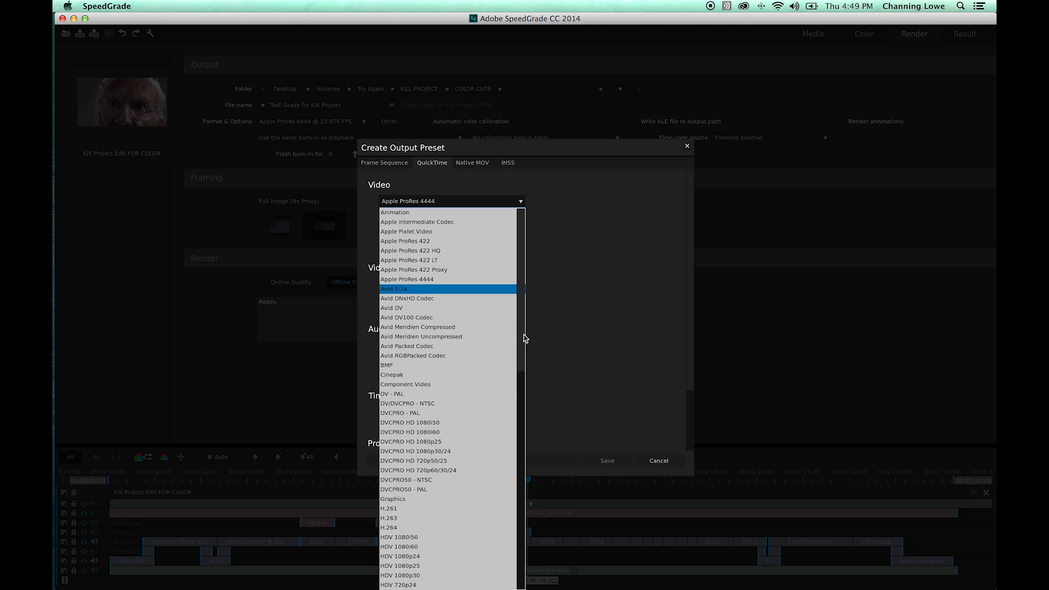
left_click(414, 529)
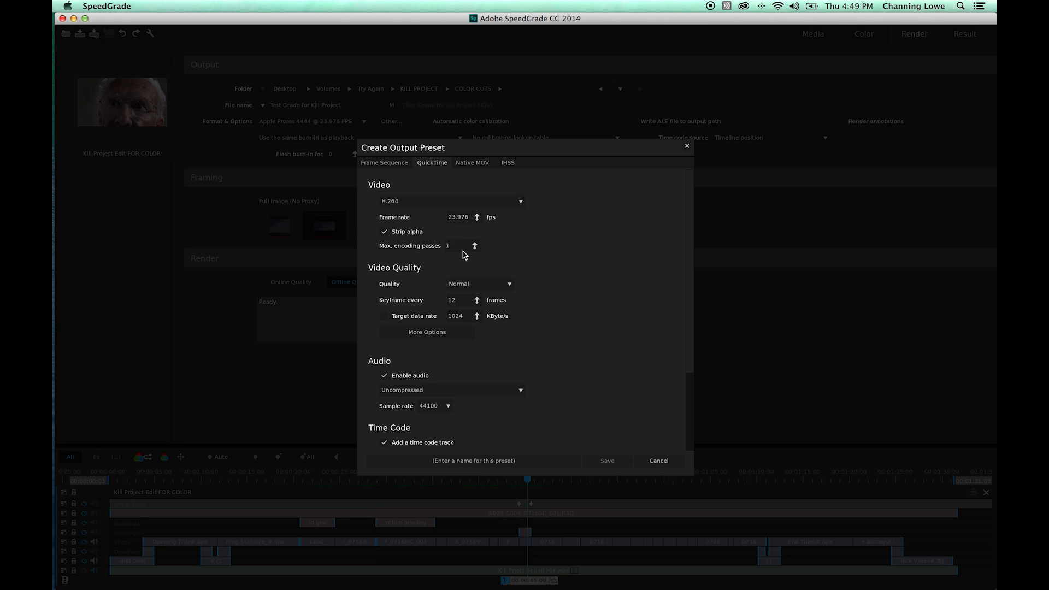
left_click(488, 285)
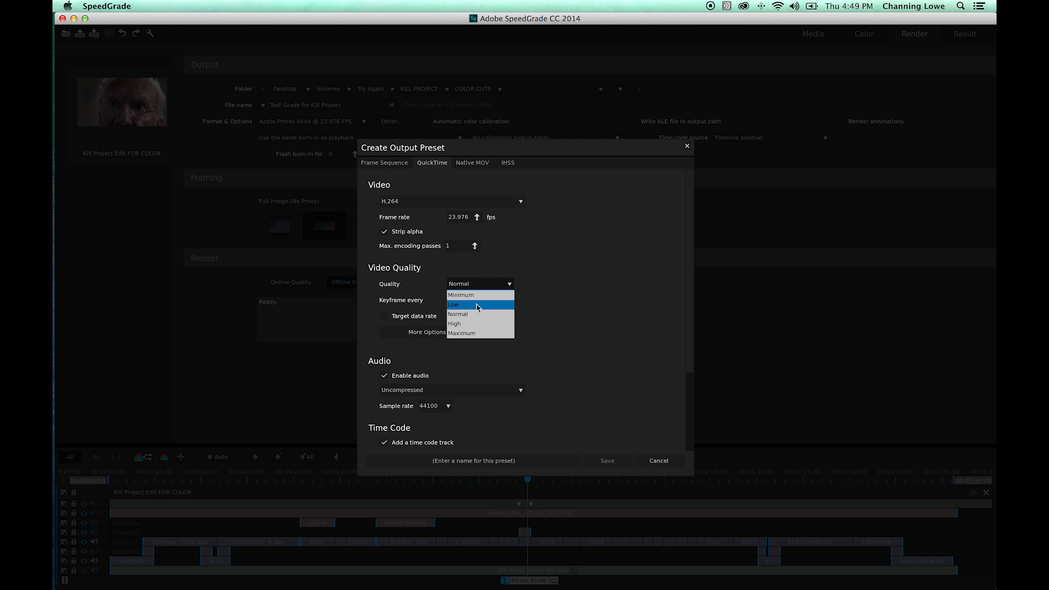
left_click(481, 323)
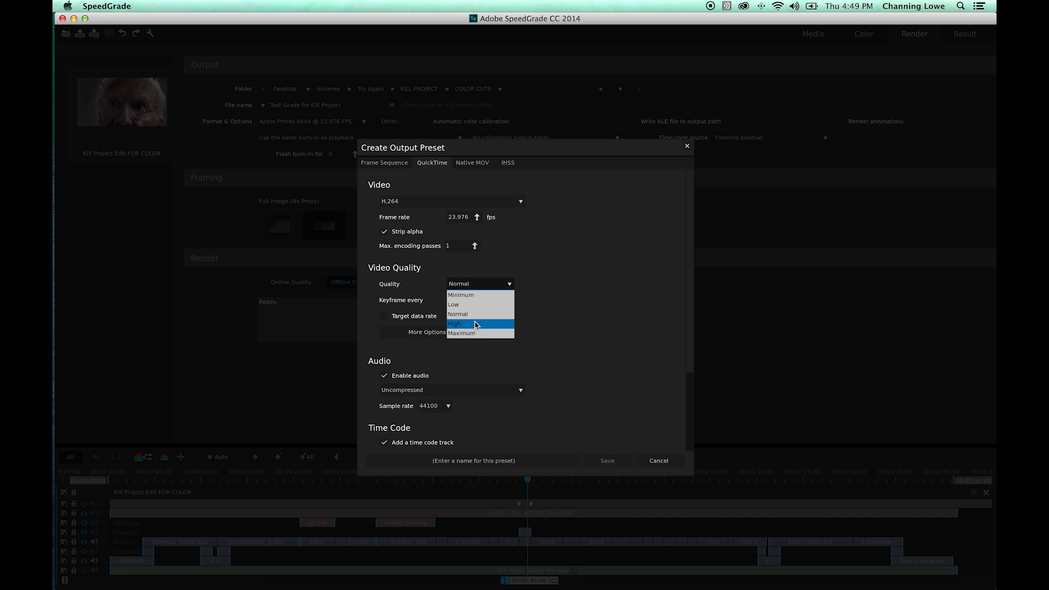
Complete the H.264 QuickTime preset with High quality and Uncompressed audio, and save it as H264 Test Preview.
left_click(477, 324)
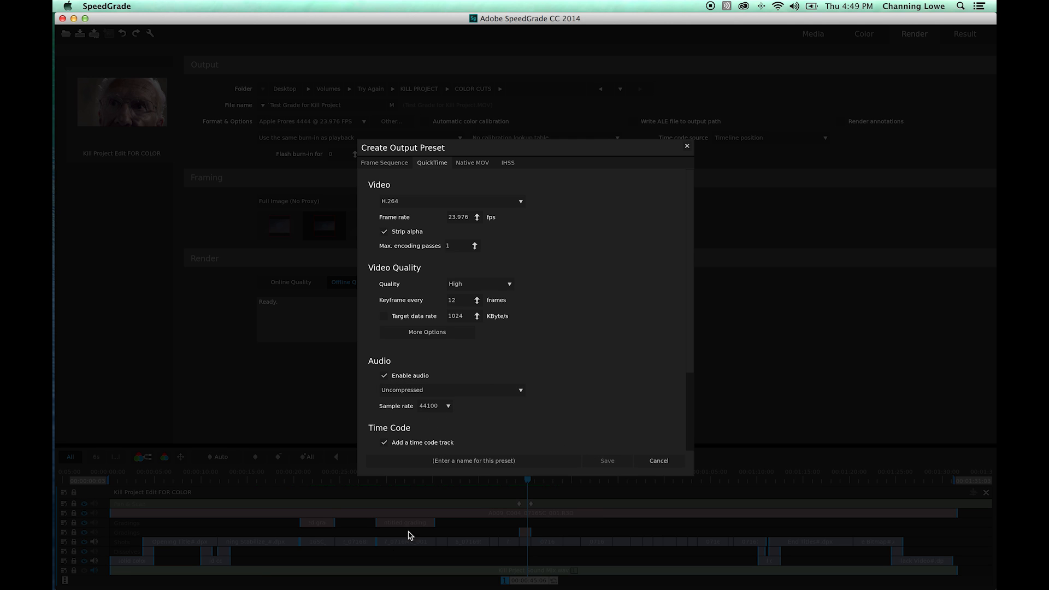
left_click(434, 390)
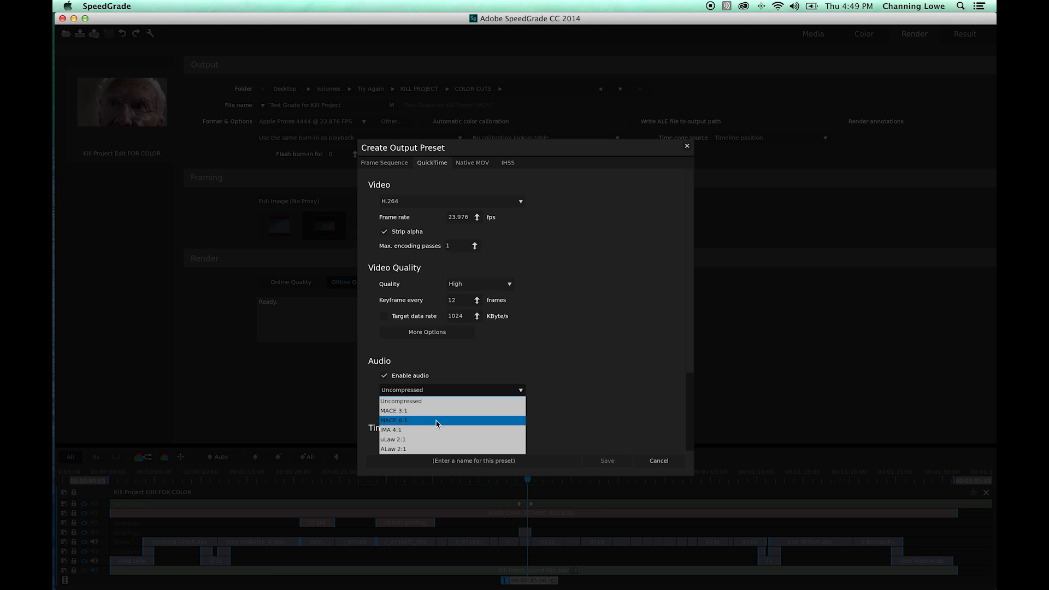
left_click(479, 395)
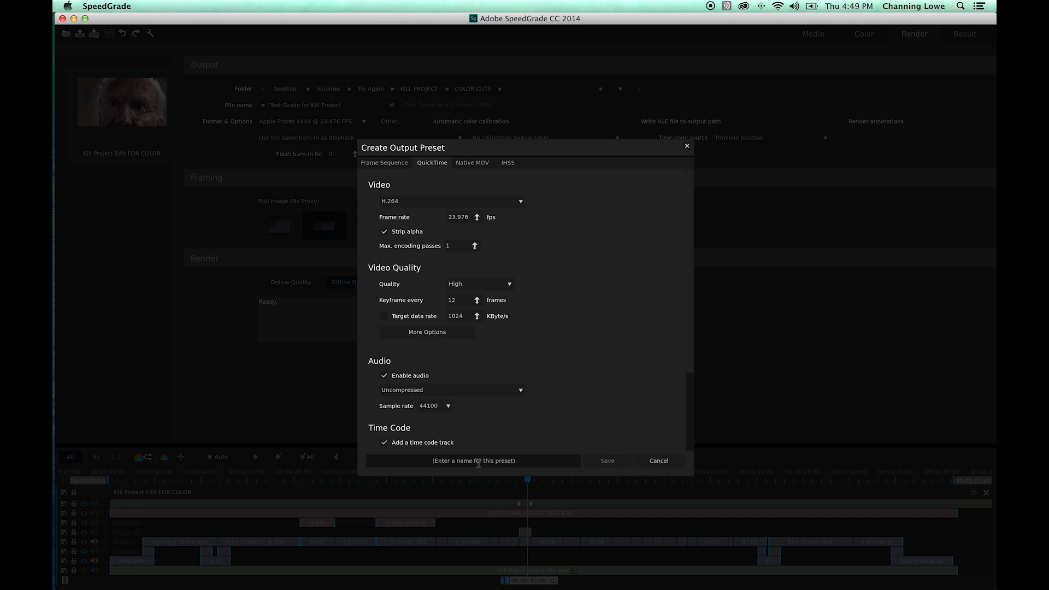
left_click(479, 463)
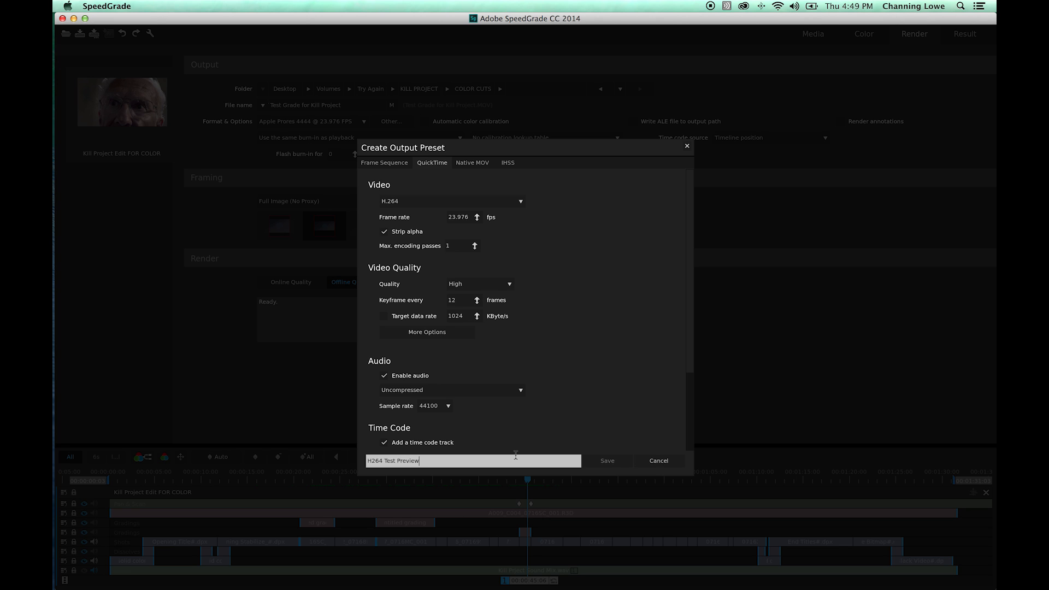
left_click(572, 398)
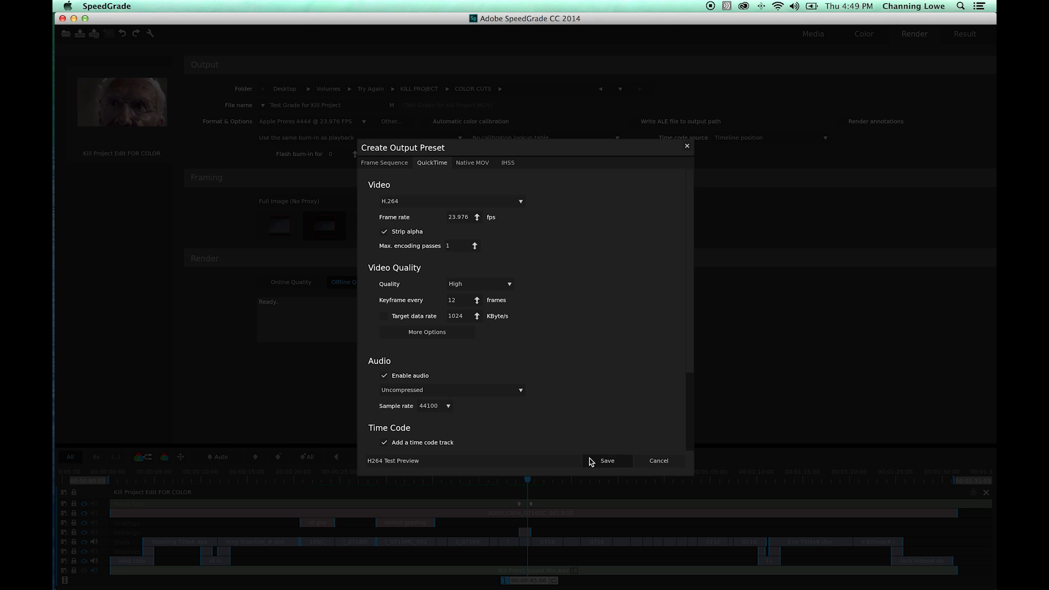
left_click(607, 461)
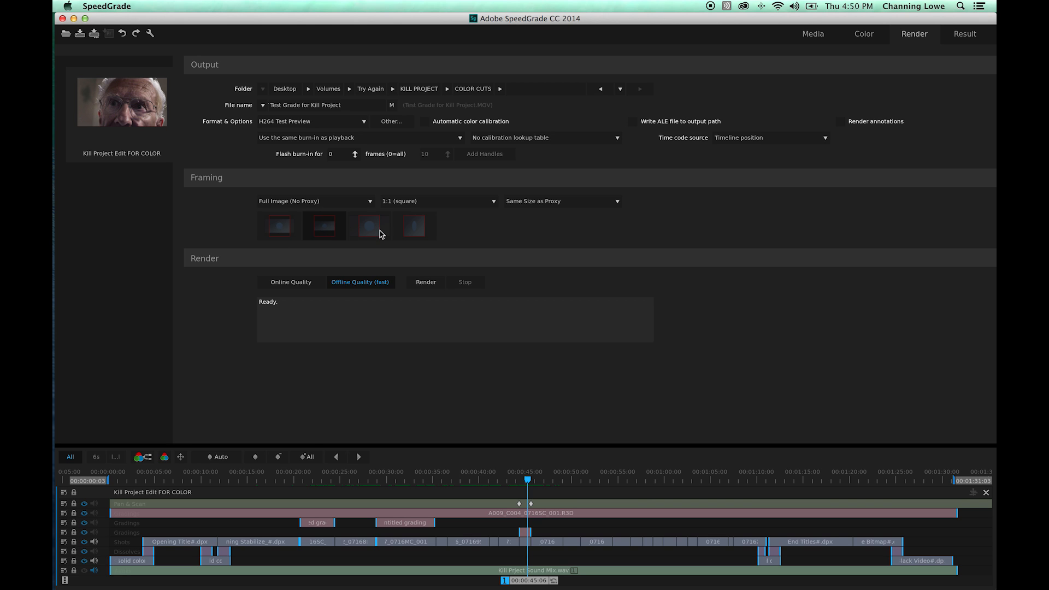
Keep the render framing at Full Image (No Proxy) and set the output size to 1080p.
left_click(334, 203)
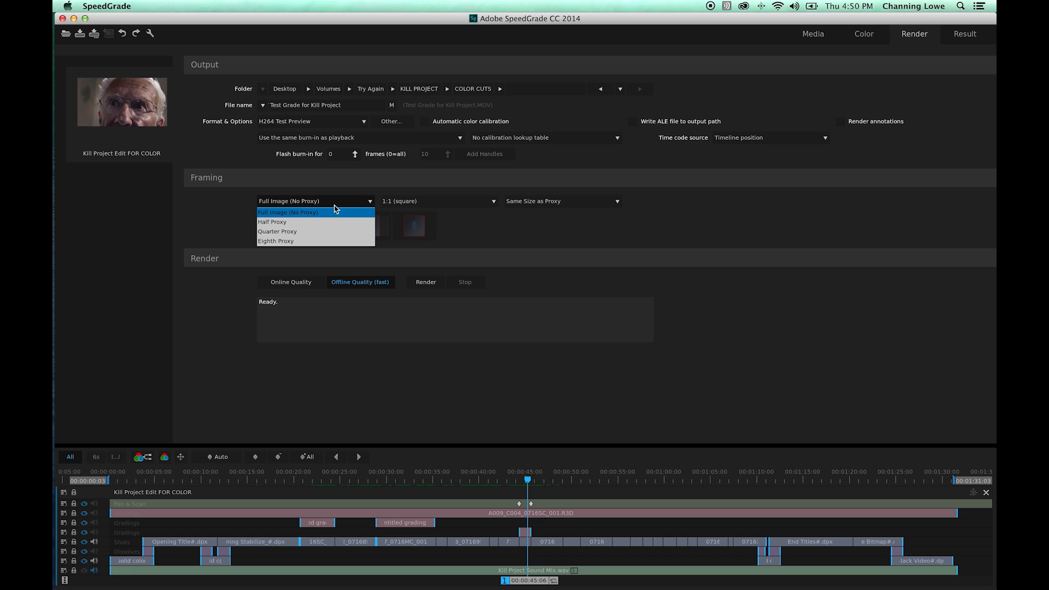
left_click(325, 214)
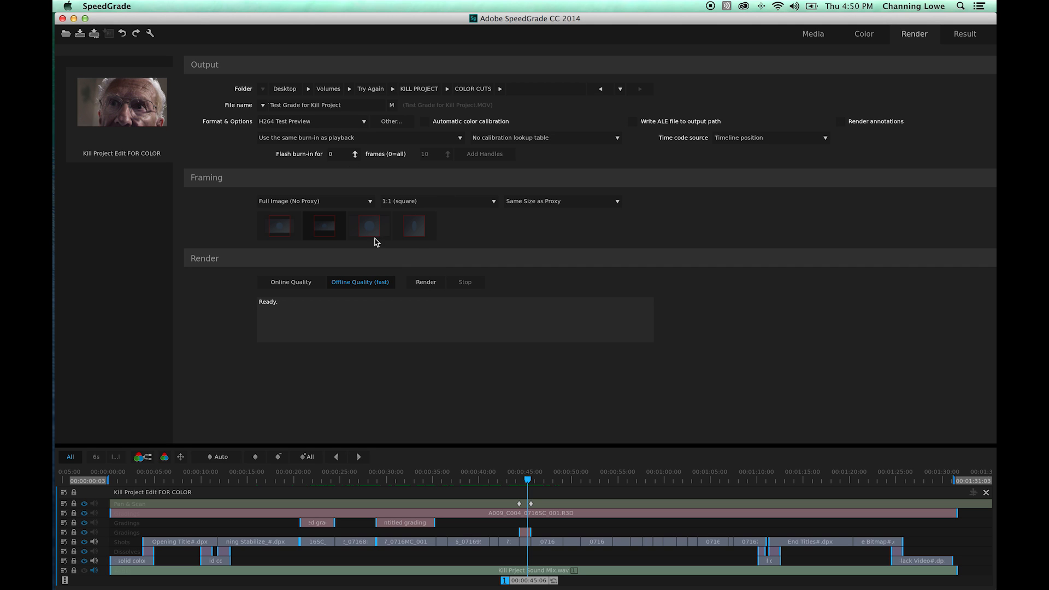
left_click(331, 203)
left_click(411, 203)
left_click(435, 203)
left_click(555, 203)
left_click(560, 202)
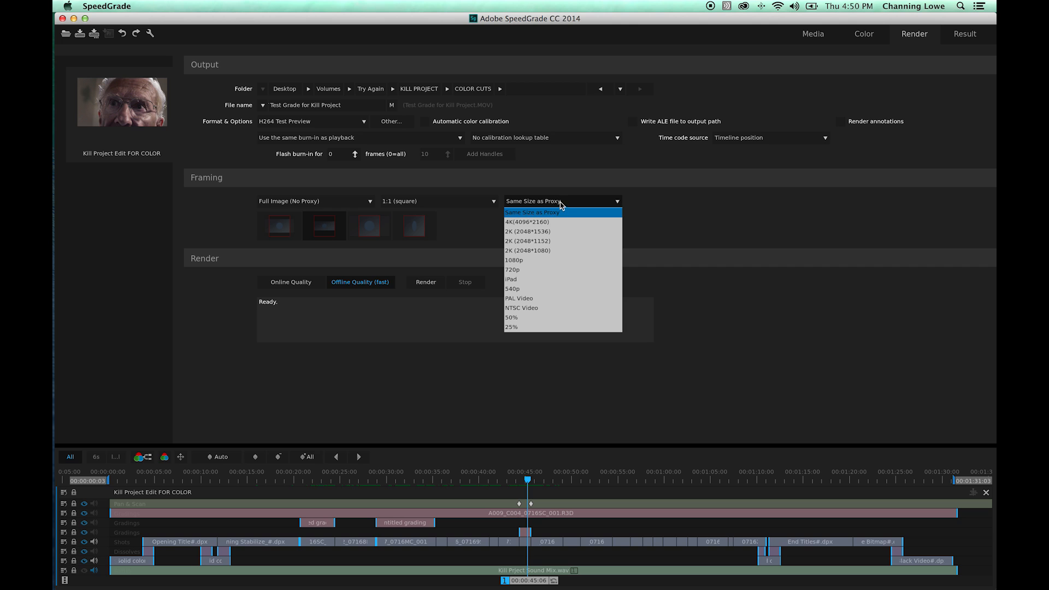
left_click(551, 261)
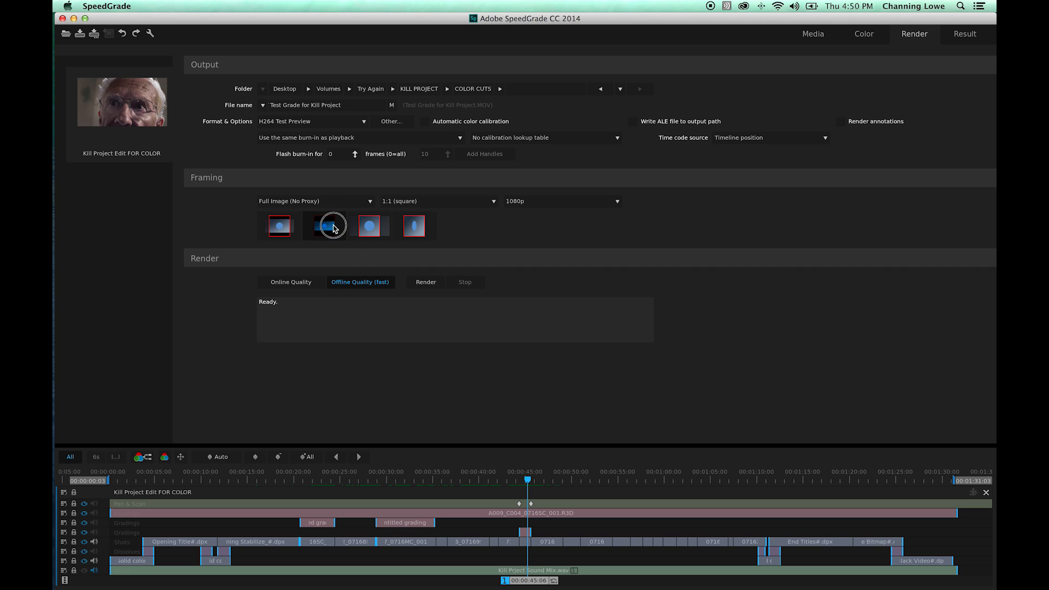
Choose the letterboxed framing fit and render the movie in Offline Quality (fast).
left_click(331, 228)
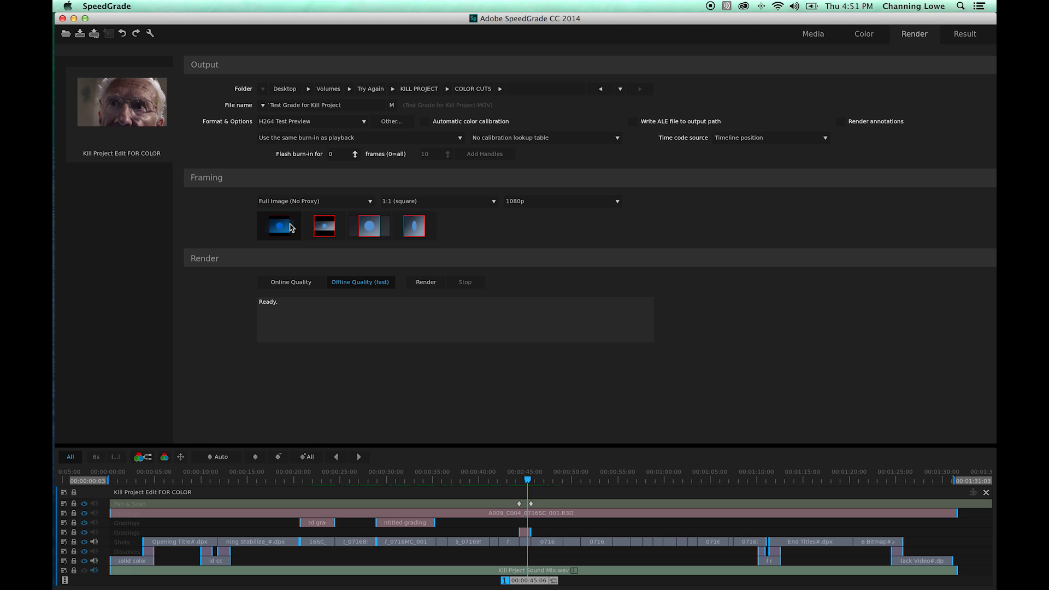
left_click(331, 230)
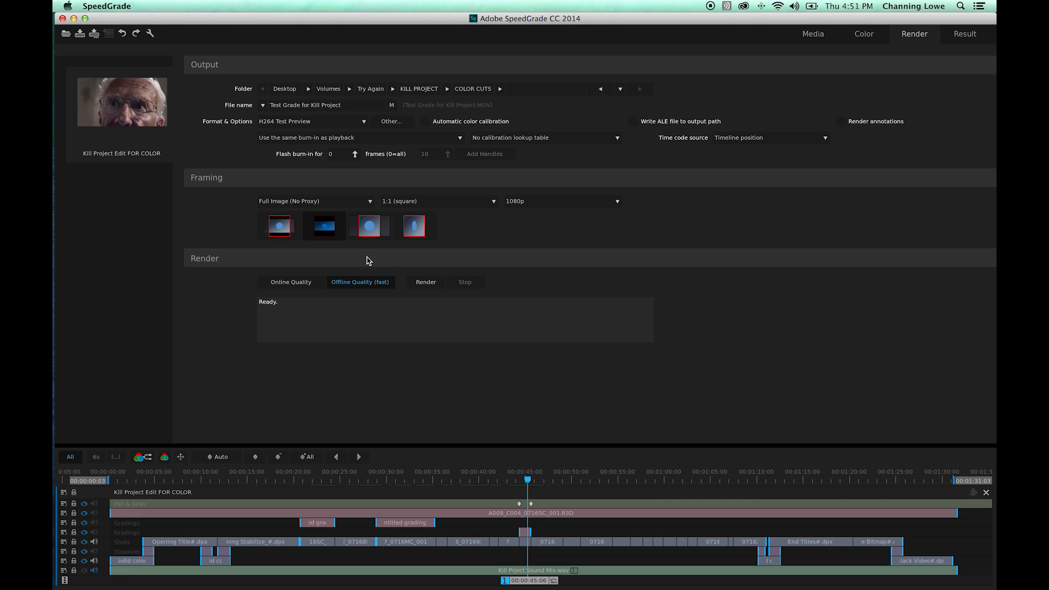
left_click(343, 284)
left_click(425, 283)
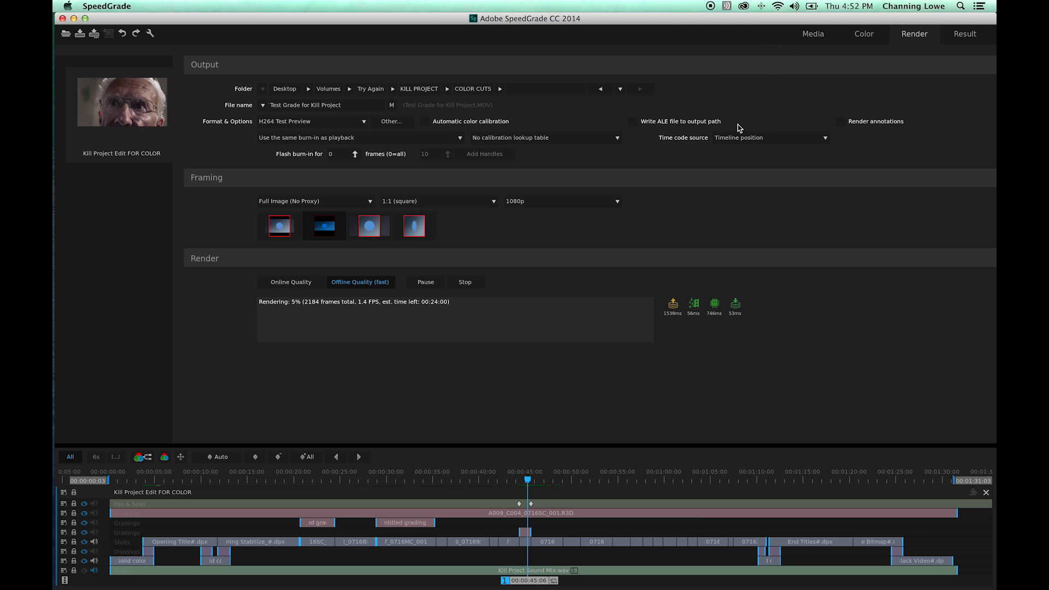
Move the playhead to 00:00:38:06 and display the A009_C016_07169S_001 shot in the Color viewer with its clip settings open.
left_click(813, 34)
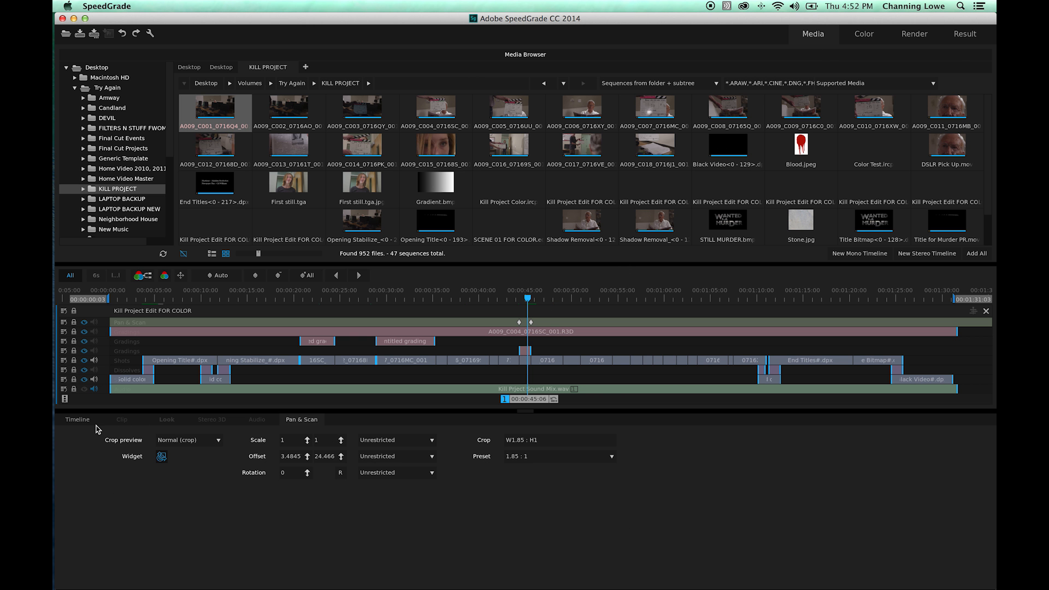
left_click(77, 420)
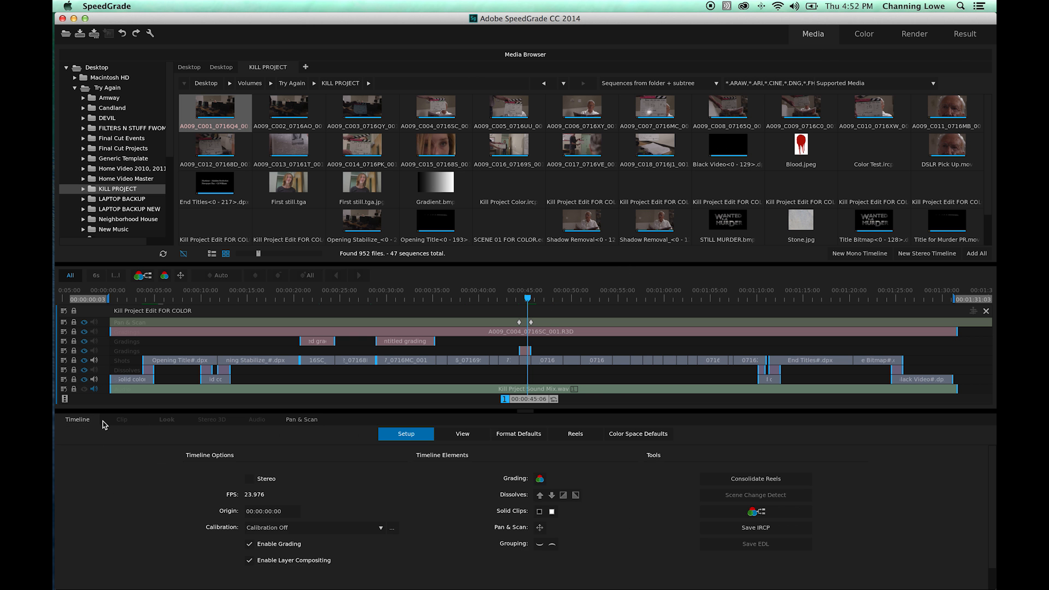
left_click(522, 362)
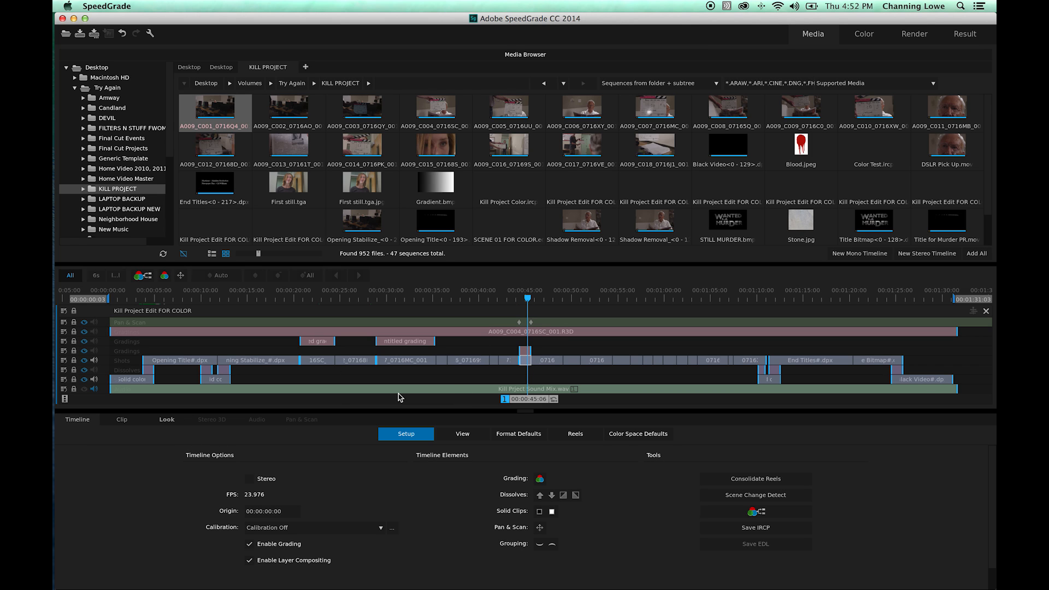
left_click(128, 424)
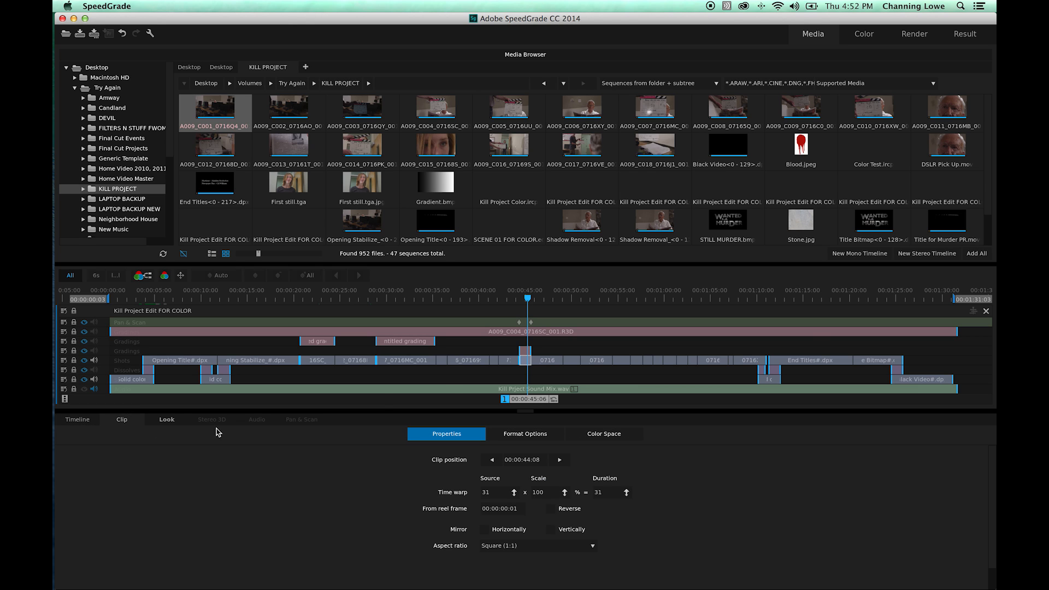
left_click_drag(527, 401, 463, 404)
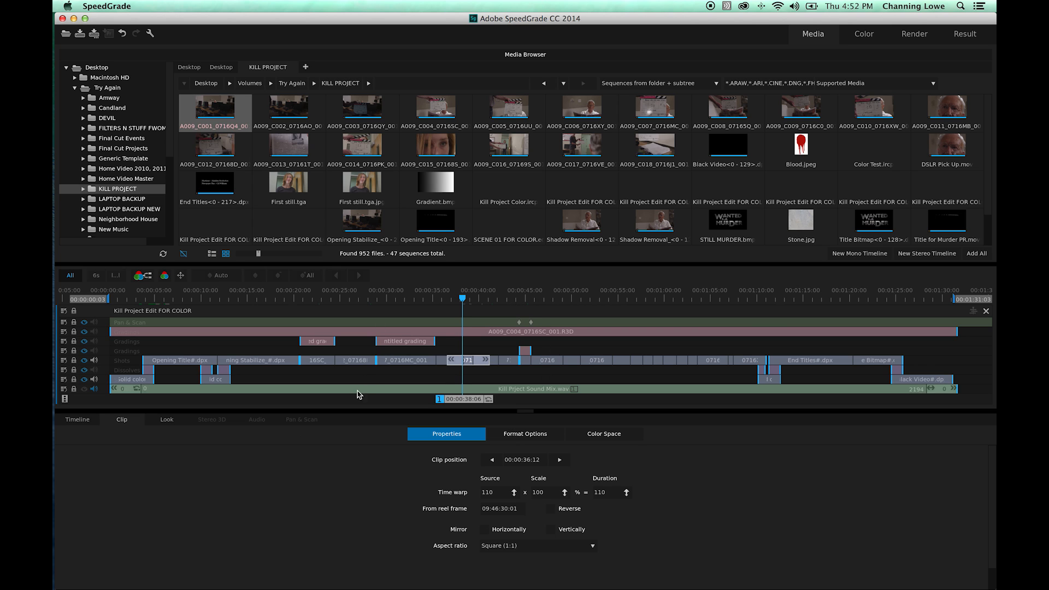
left_click(96, 424)
left_click(118, 425)
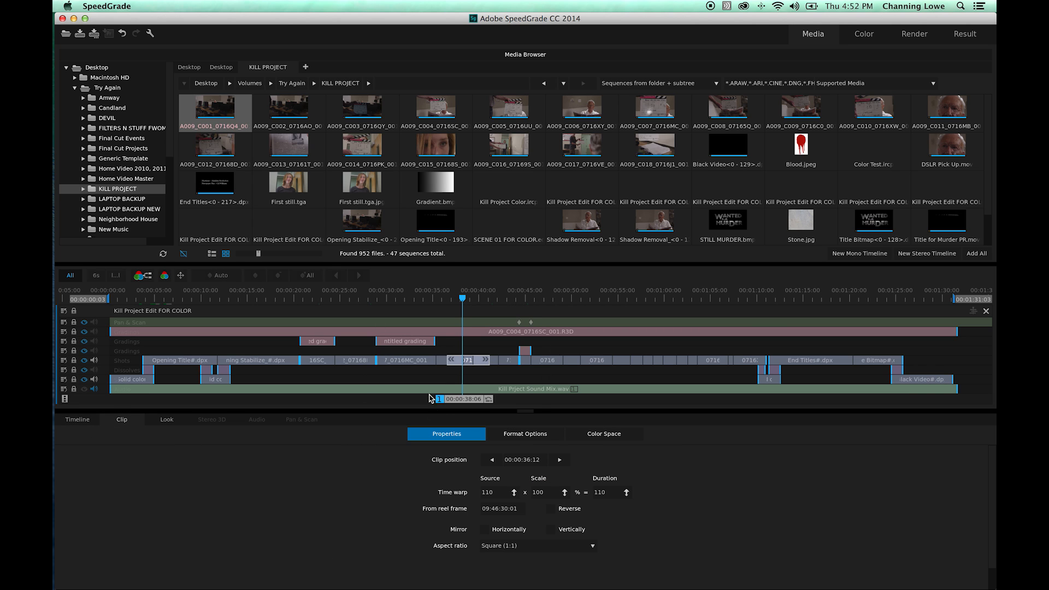
key("d")
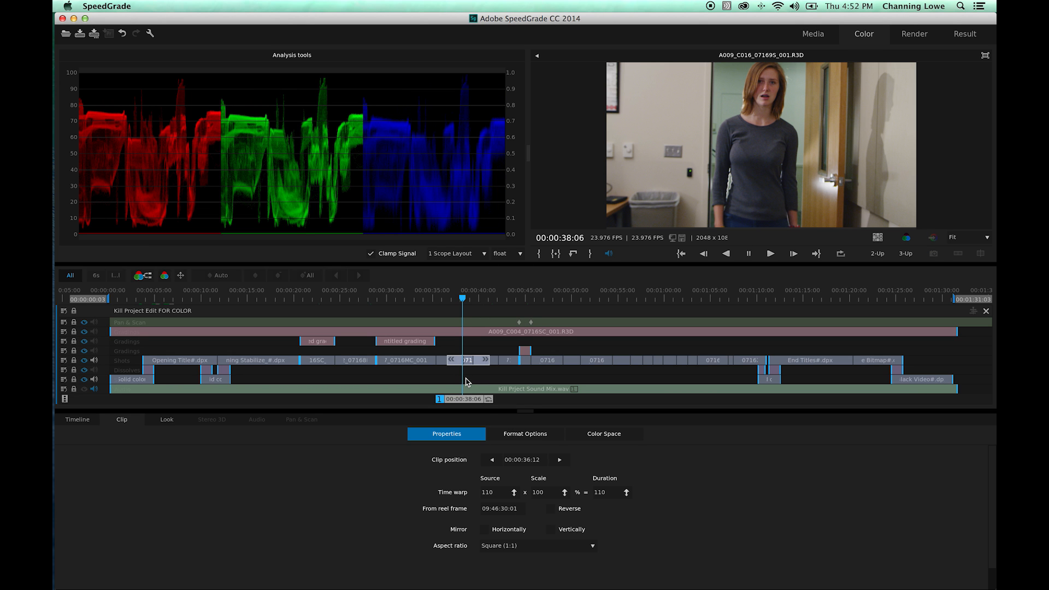
Open the shot's format options and set its format to R3D.
left_click(122, 428)
left_click(527, 437)
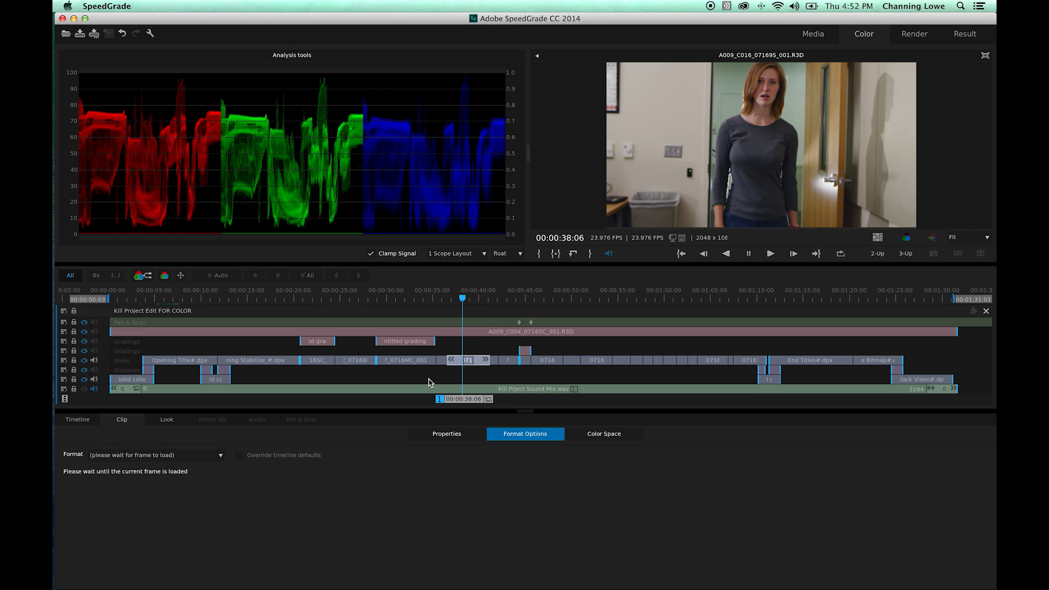
left_click(161, 461)
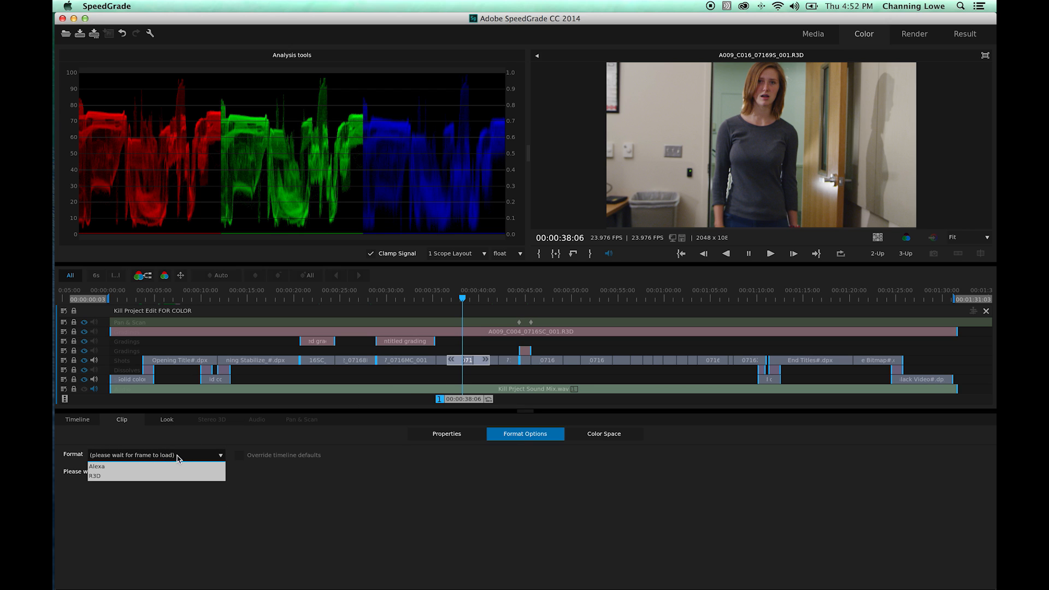
left_click(117, 475)
scroll(332, 489, "down", 3)
scroll(342, 500, "up", 3)
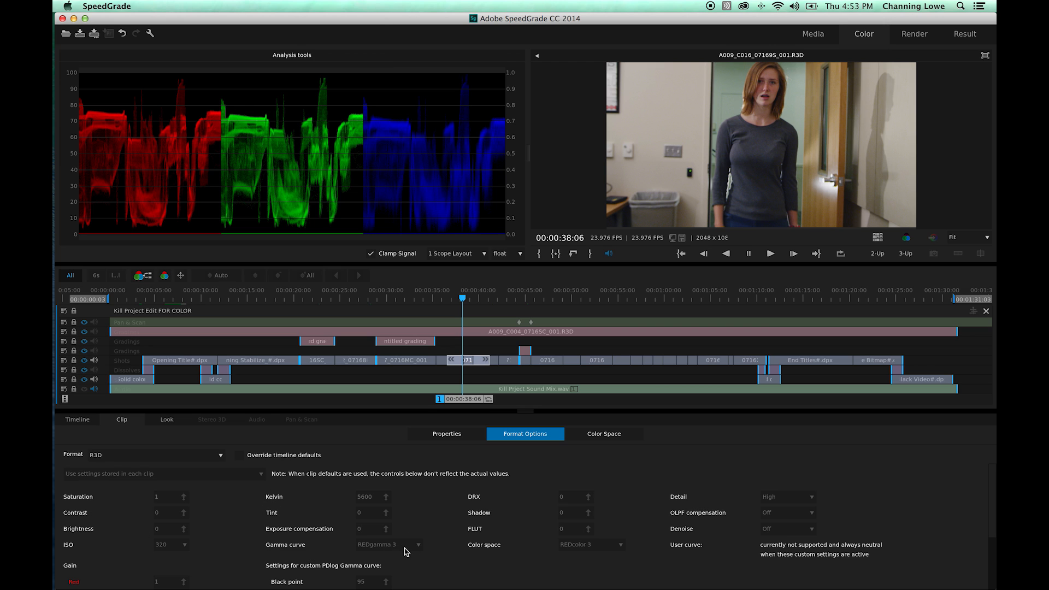
Override the timeline defaults with custom R3D settings for the shot and set its Kelvin value to 3200.
left_click(241, 456)
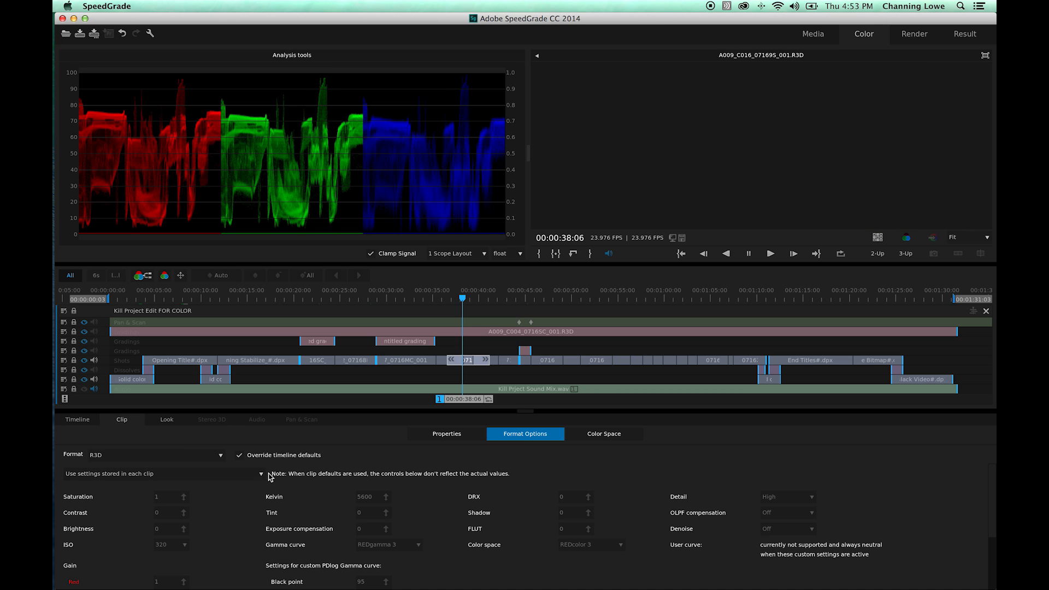
left_click(166, 477)
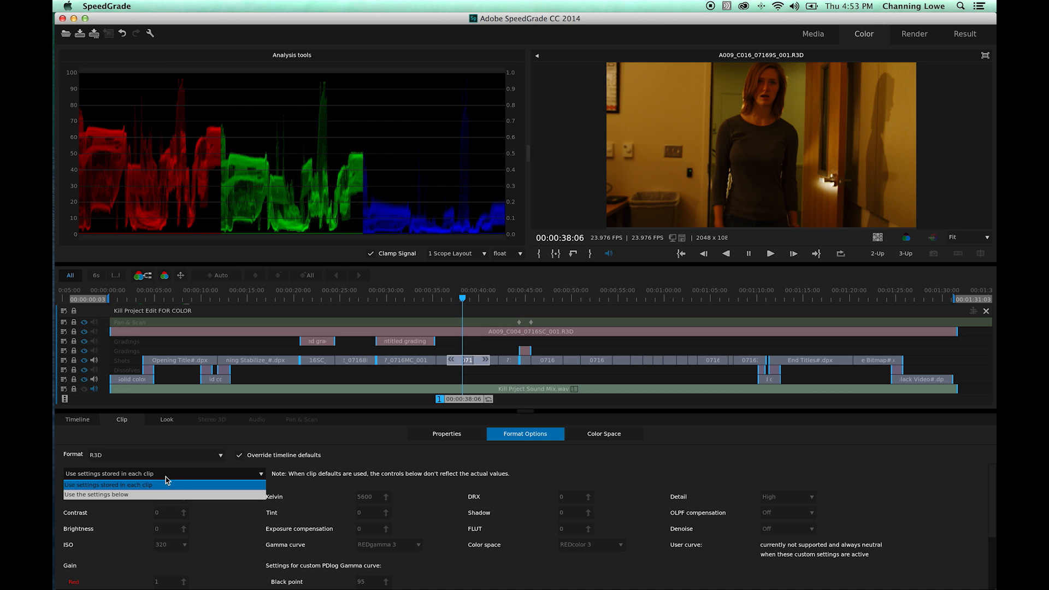
left_click(136, 496)
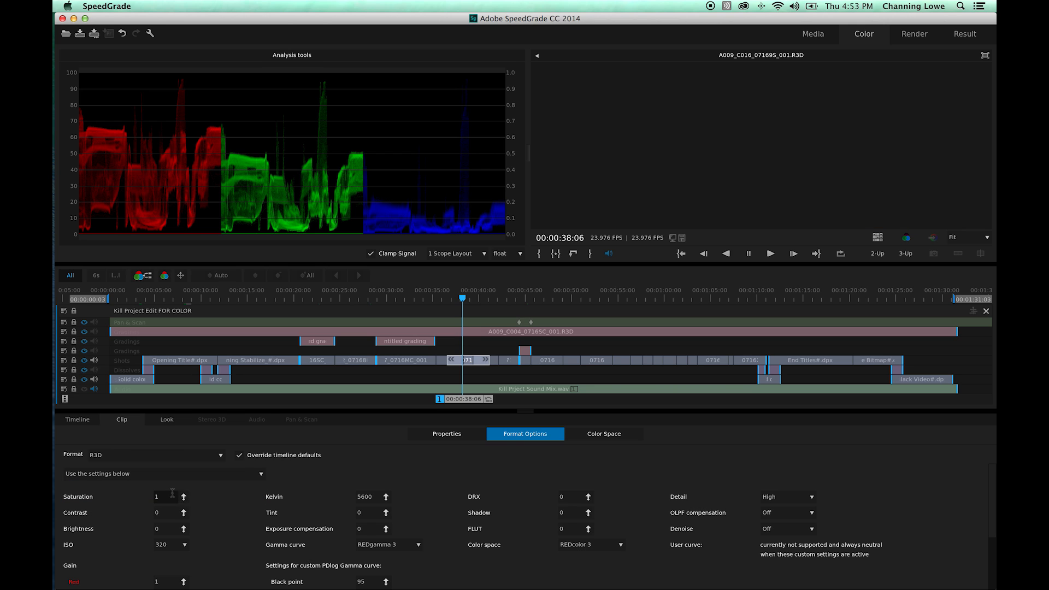
left_click(370, 497)
type("32")
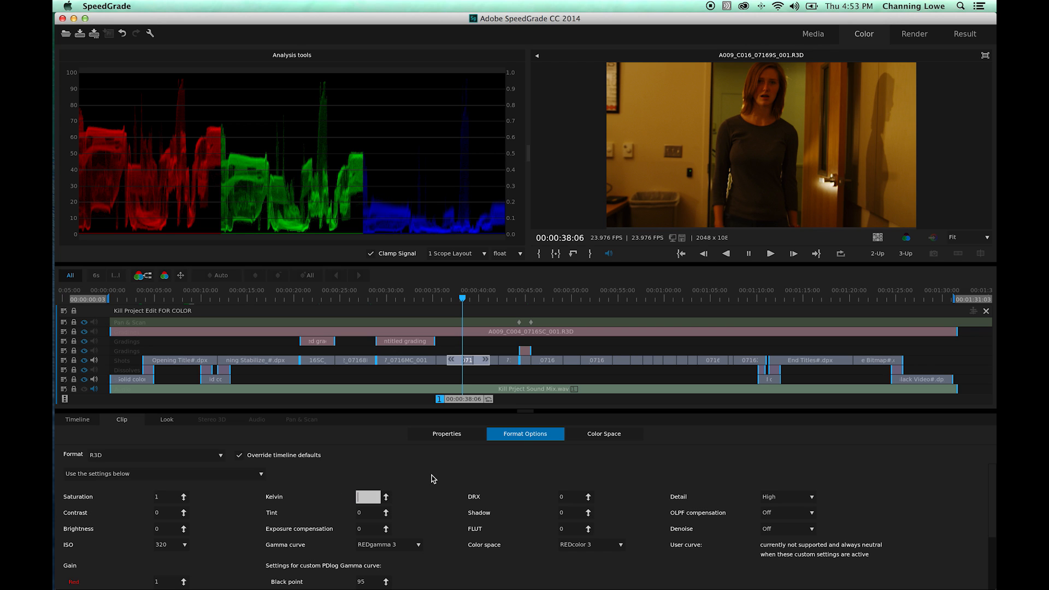
type("00")
key("Return")
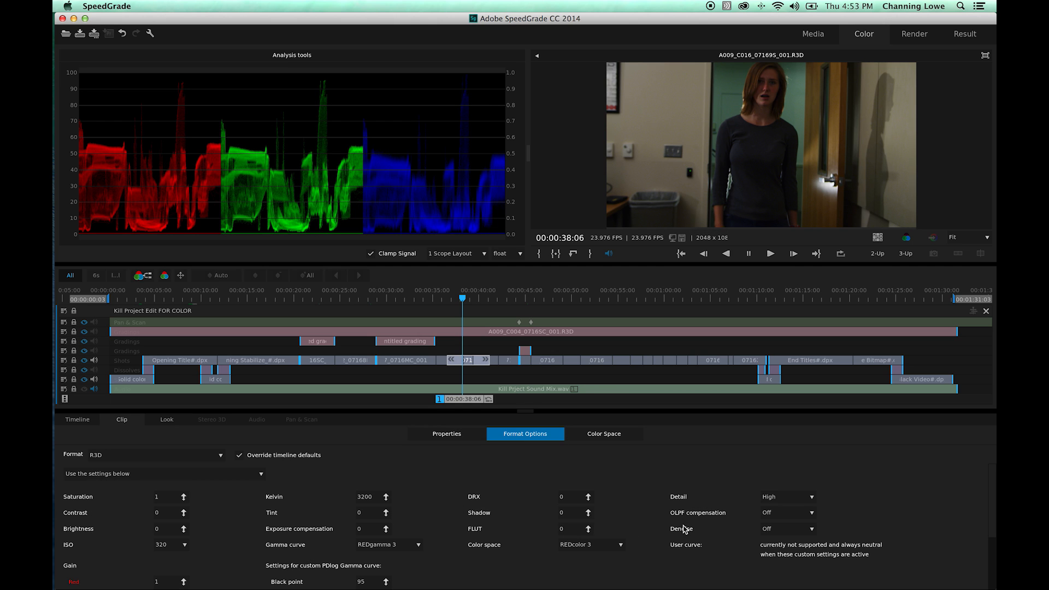
Set the shot's ISO to 800 and its gamma curve to REDlog Film.
left_click(185, 546)
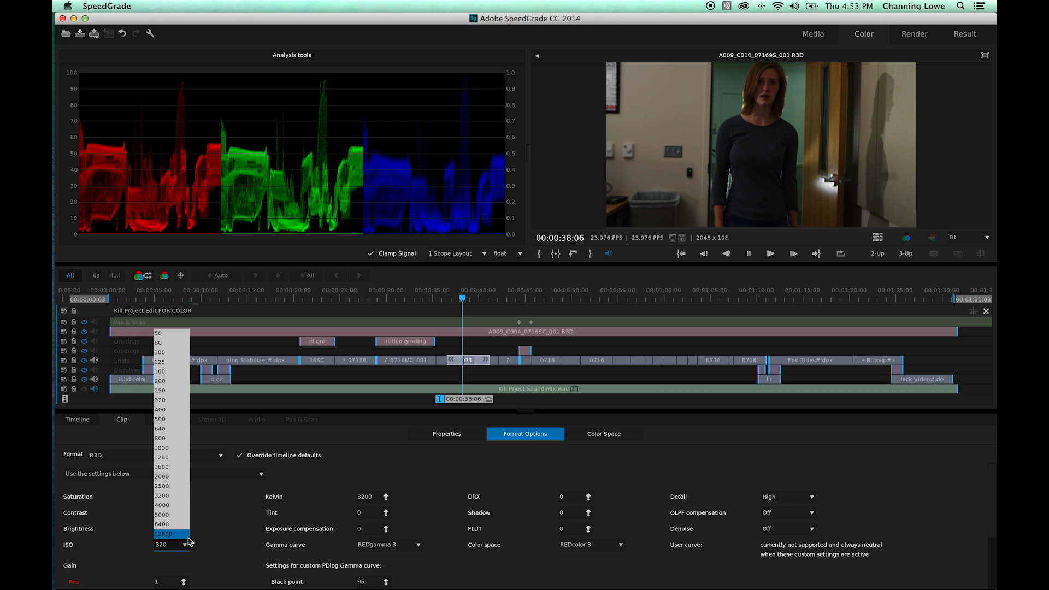
left_click(168, 439)
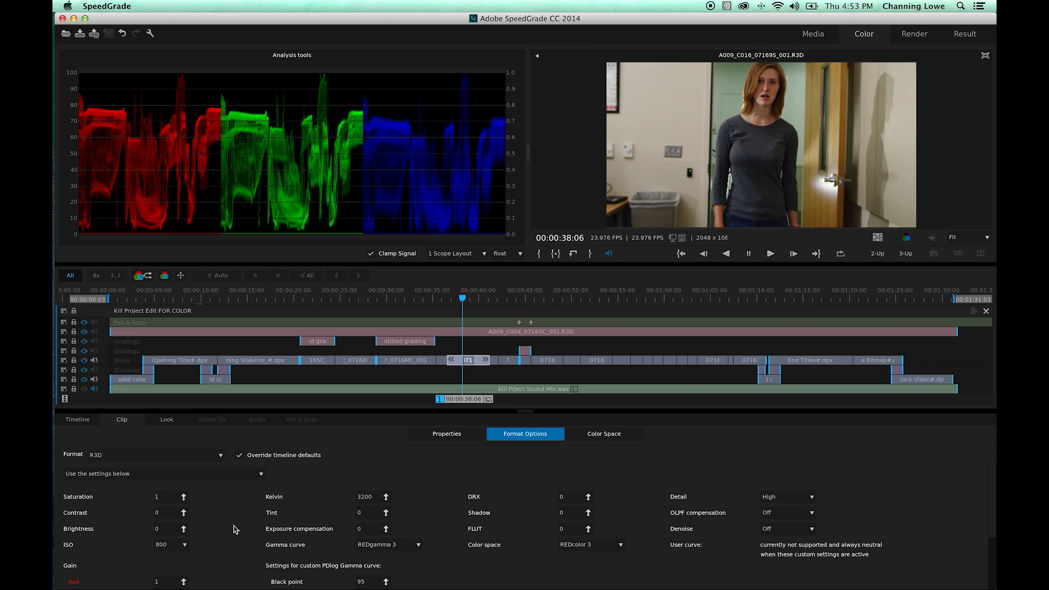
left_click(417, 548)
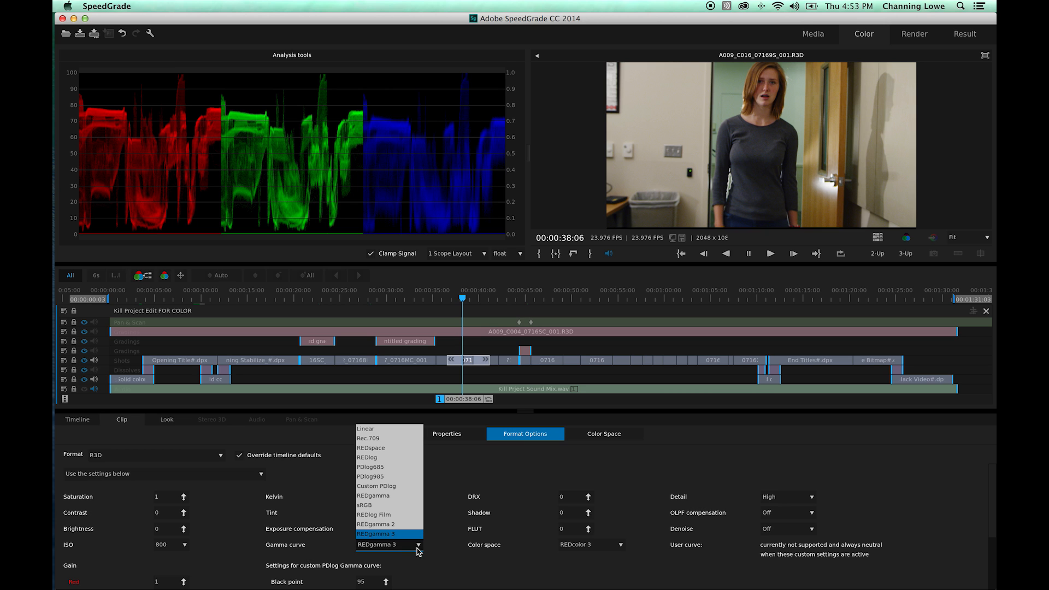
left_click(402, 516)
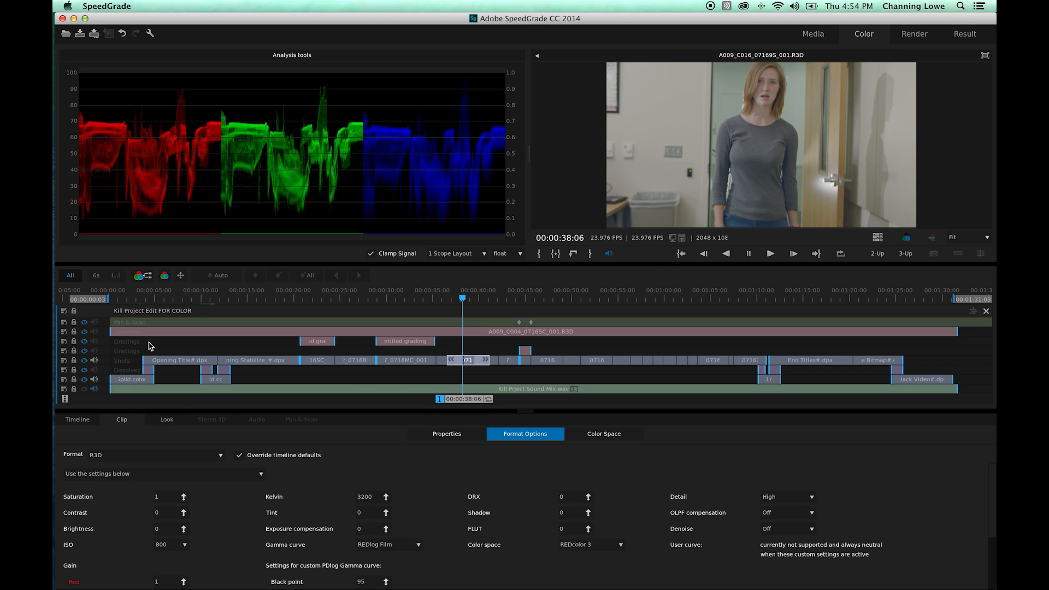
Lower the overall Offset level in the shot's Primary grading layer.
left_click(85, 427)
left_click(103, 427)
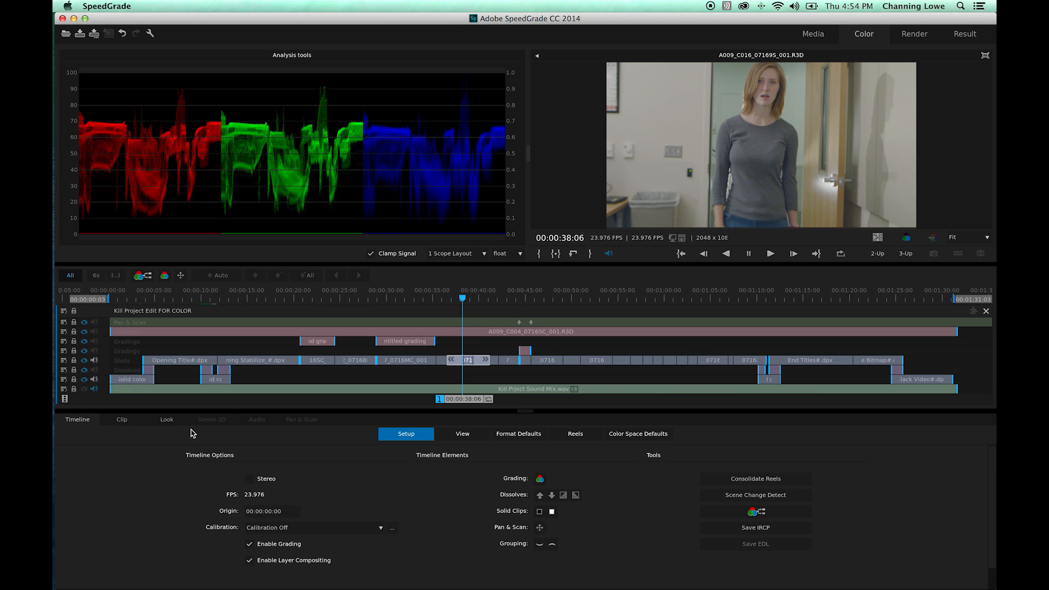
left_click(169, 420)
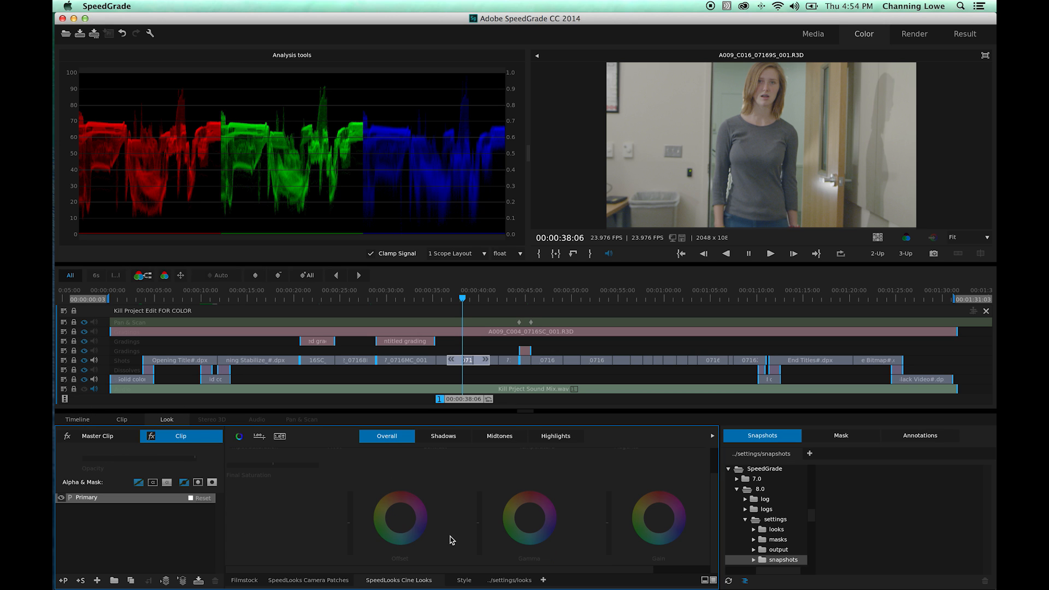
left_click(350, 526)
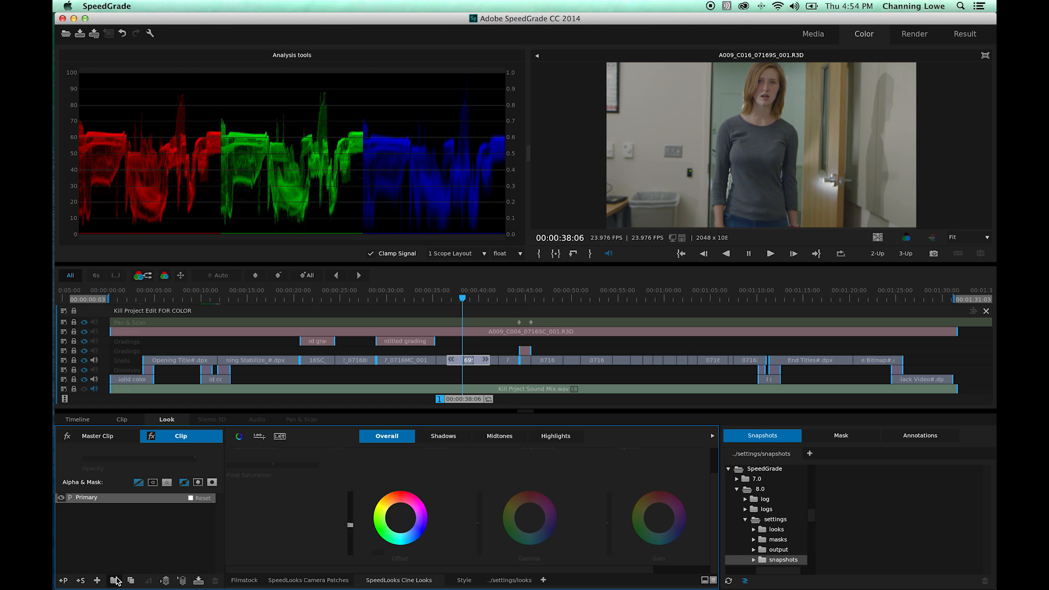
Add an RGBCurves layer above the Primary layer in the shot's grading.
left_click(114, 580)
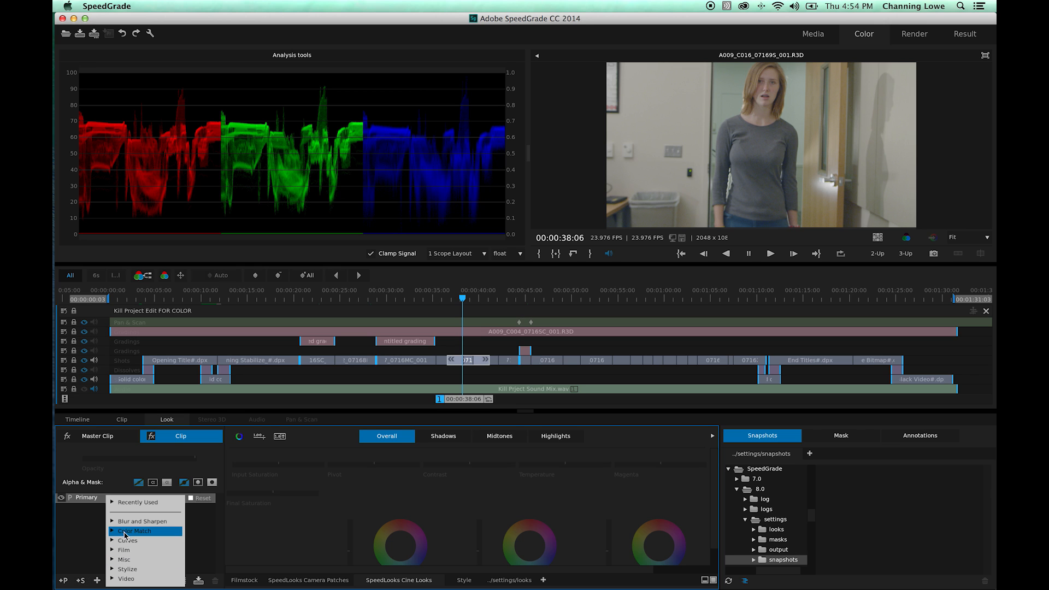
left_click(131, 541)
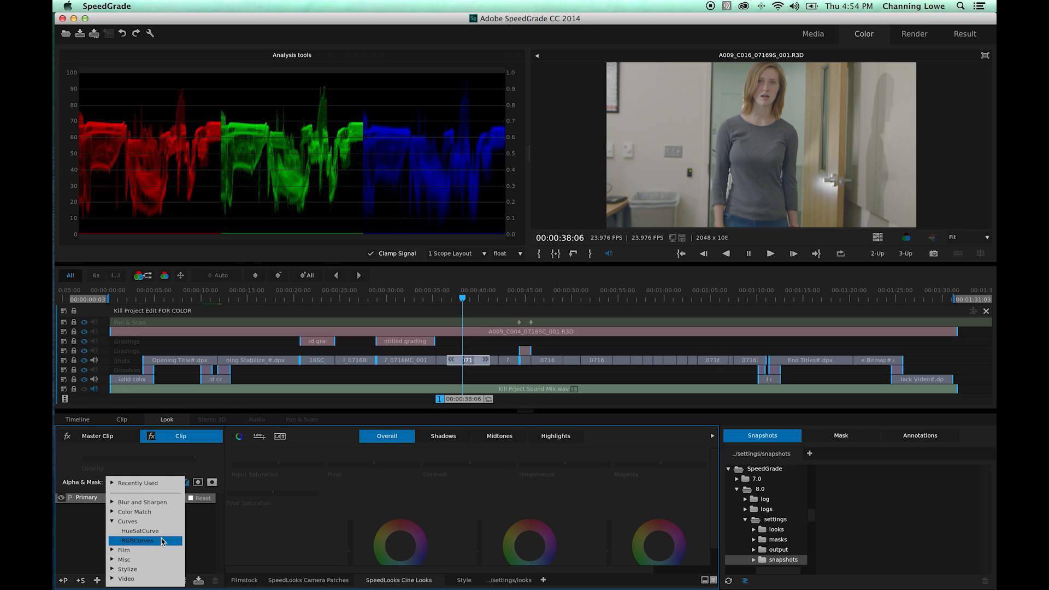
left_click(163, 540)
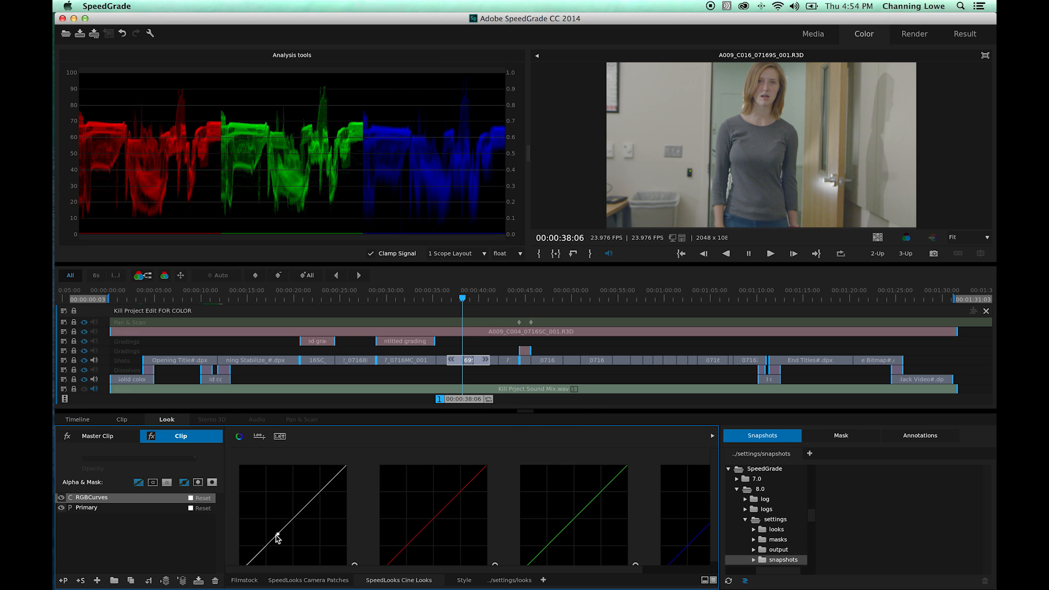
Shape the RGBCurves master curve into an S with lowered shadows and raised upper tones, and compare the shot with and without grading.
left_click_drag(273, 540, 275, 551)
left_click(335, 479)
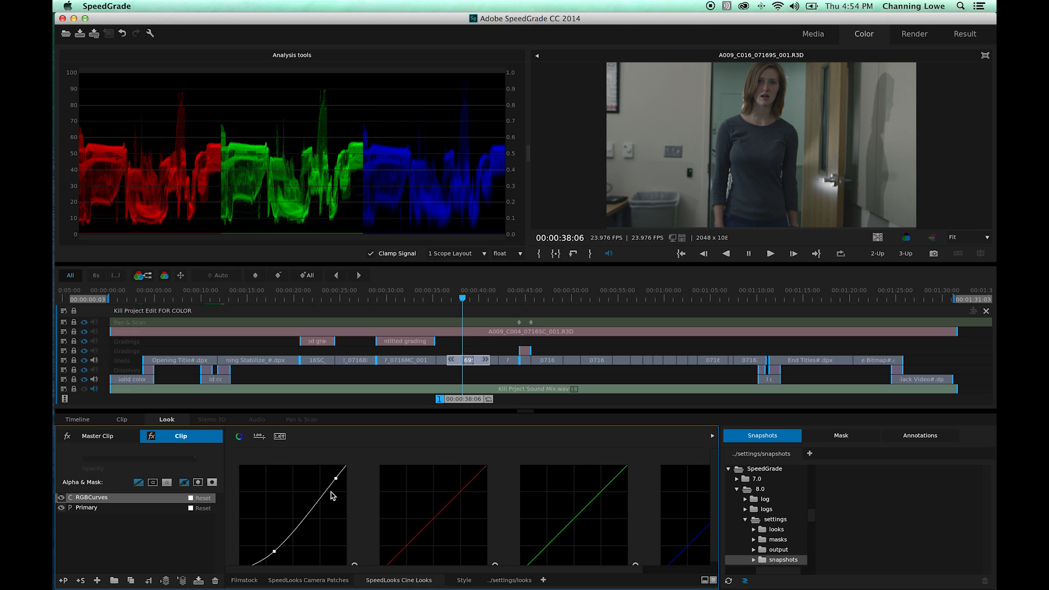
left_click(325, 498)
left_click_drag(325, 499, 303, 501)
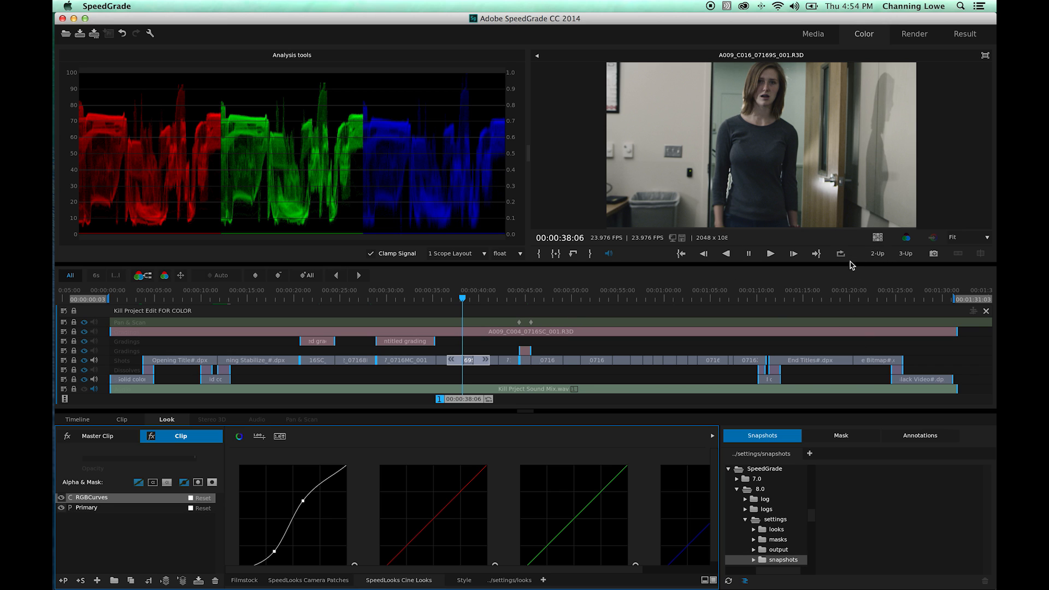
key("0")
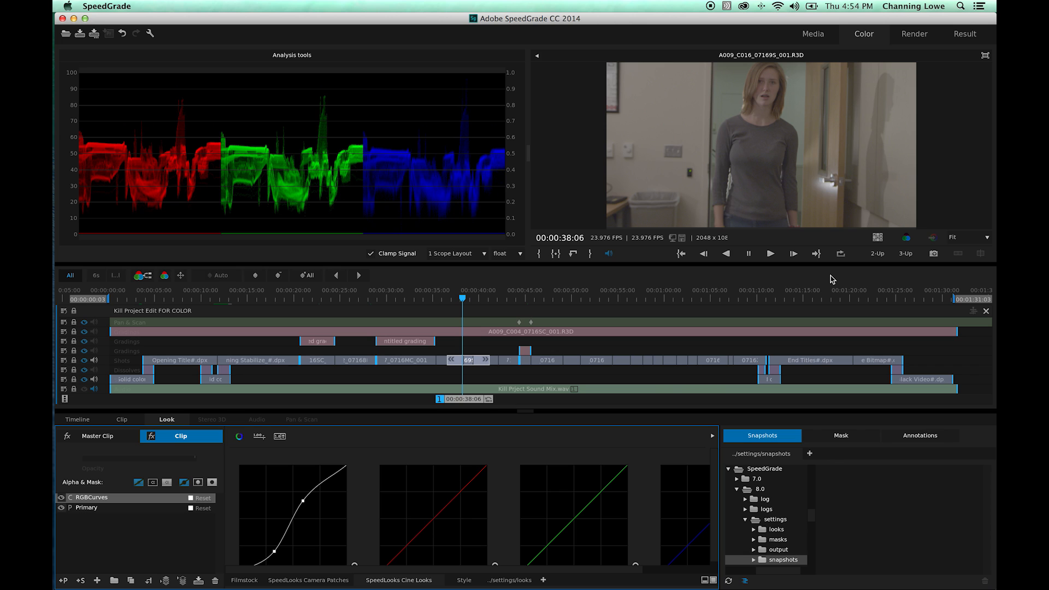
key("0")
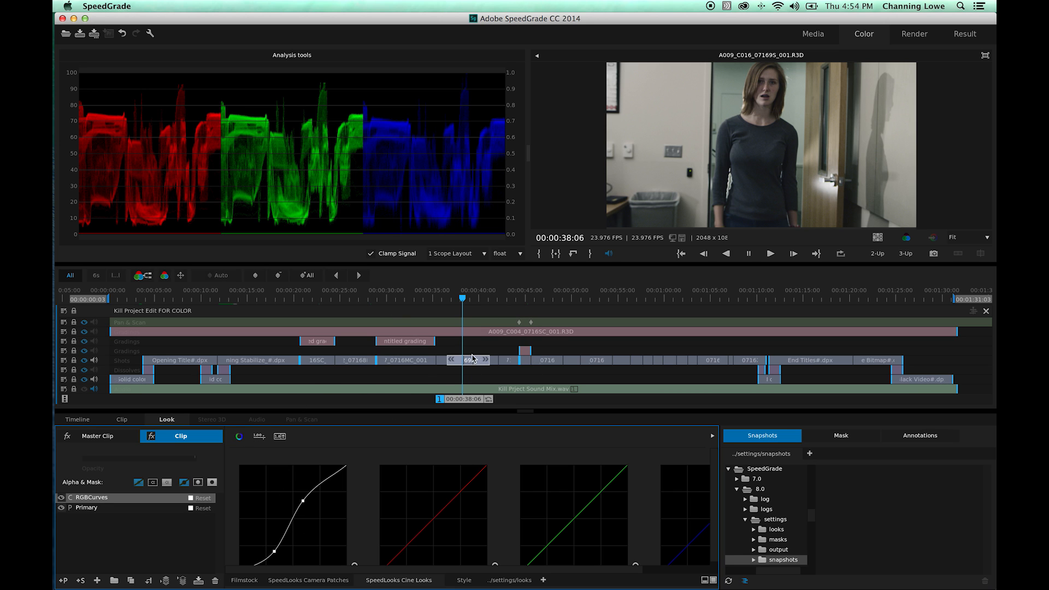
Review the shot's R3D format options alongside the timeline settings and its look layers, and check the movie's render progress.
left_click(137, 420)
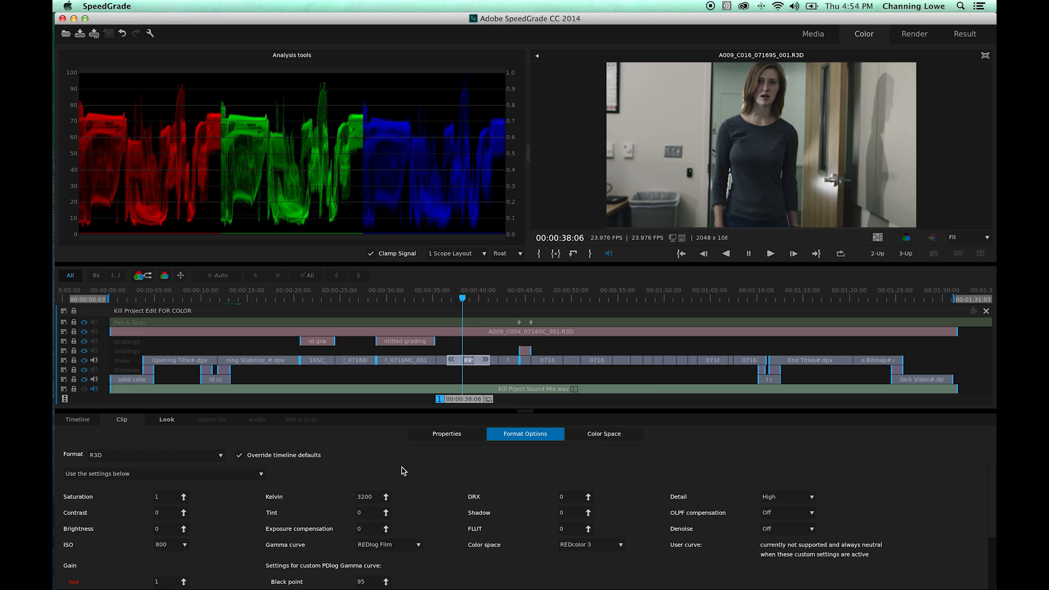
left_click(79, 420)
left_click(124, 424)
left_click(166, 419)
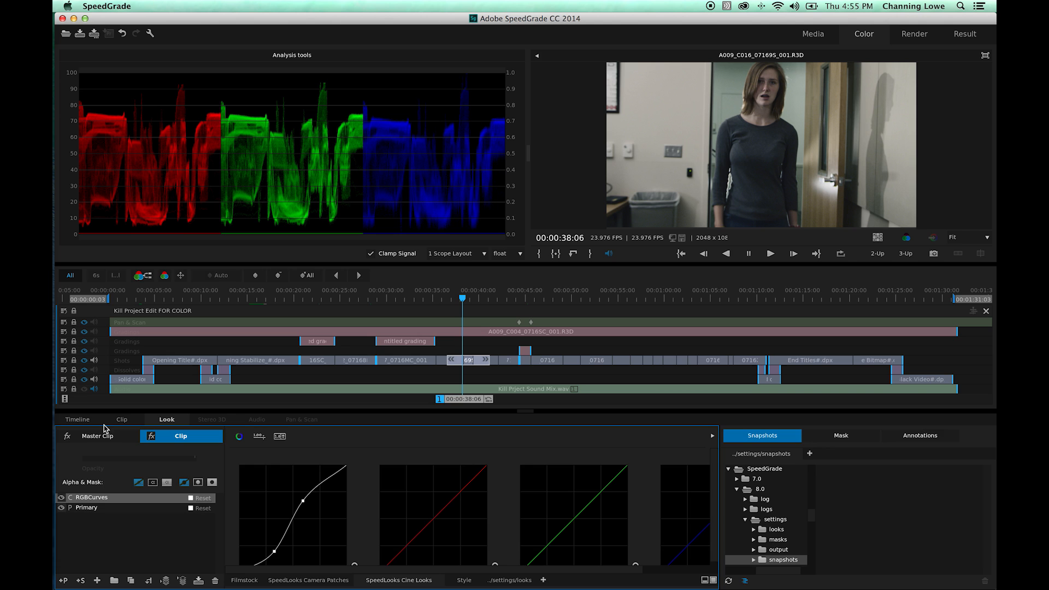
left_click(122, 419)
left_click(166, 419)
left_click(79, 420)
left_click(122, 420)
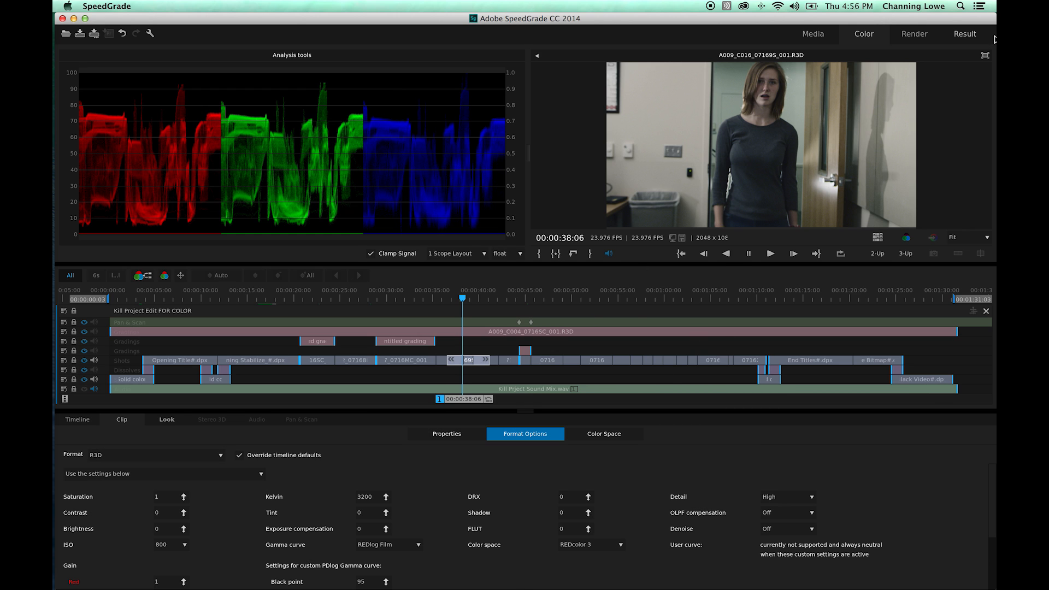
left_click(927, 41)
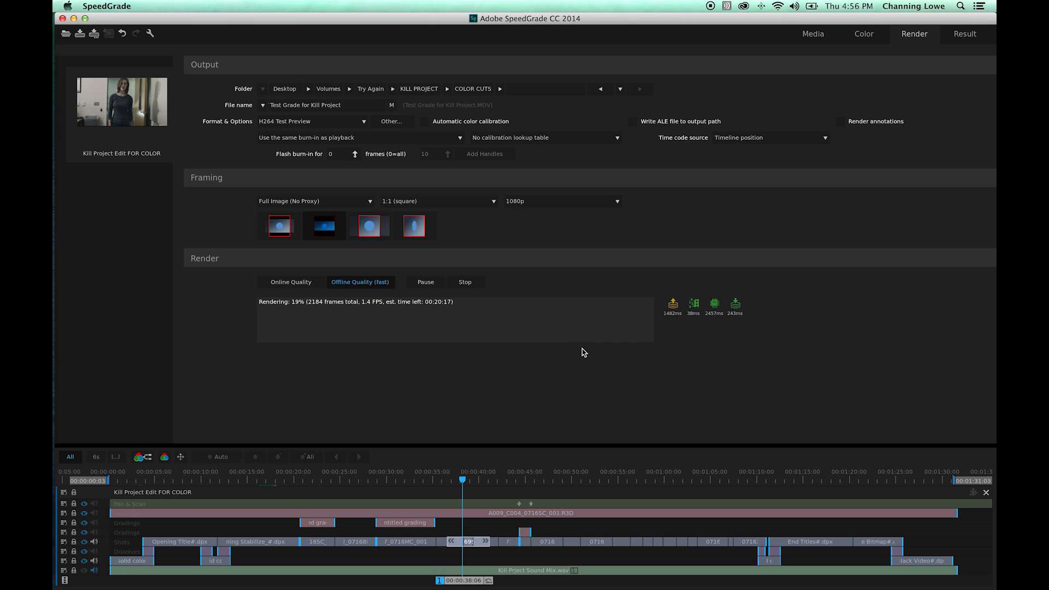